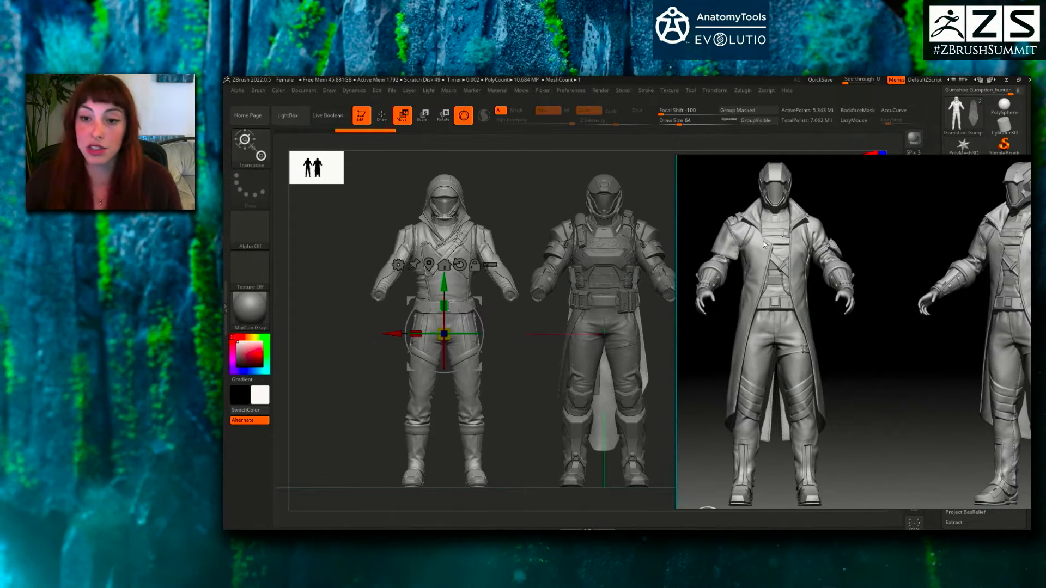
# - Load the Female.ZPR base mesh project and turn off perspective
pyautogui.moveTo(753, 240); pyautogui.dragTo(1030, 267, button='right')
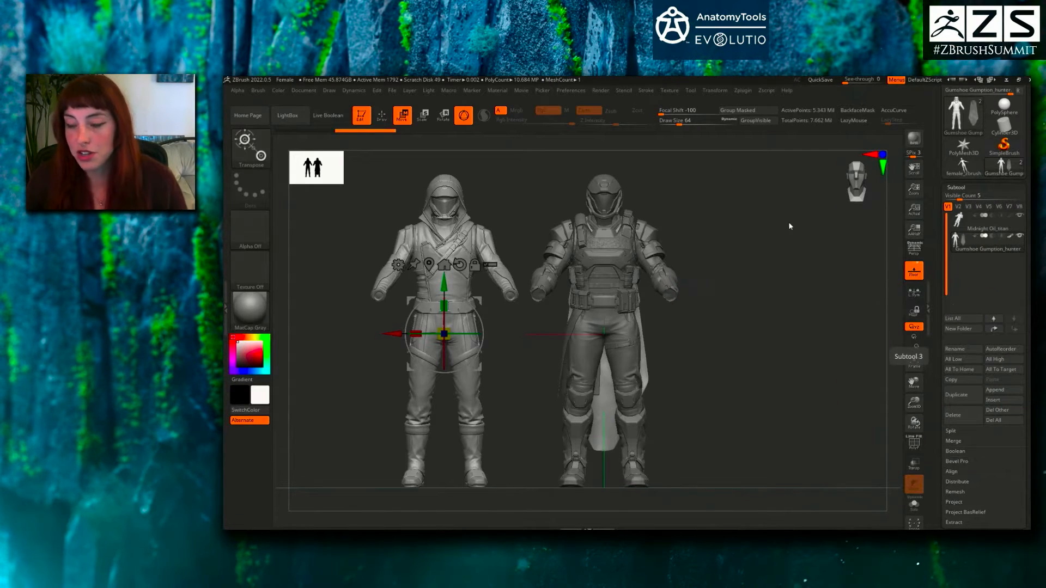
pyautogui.press(',')
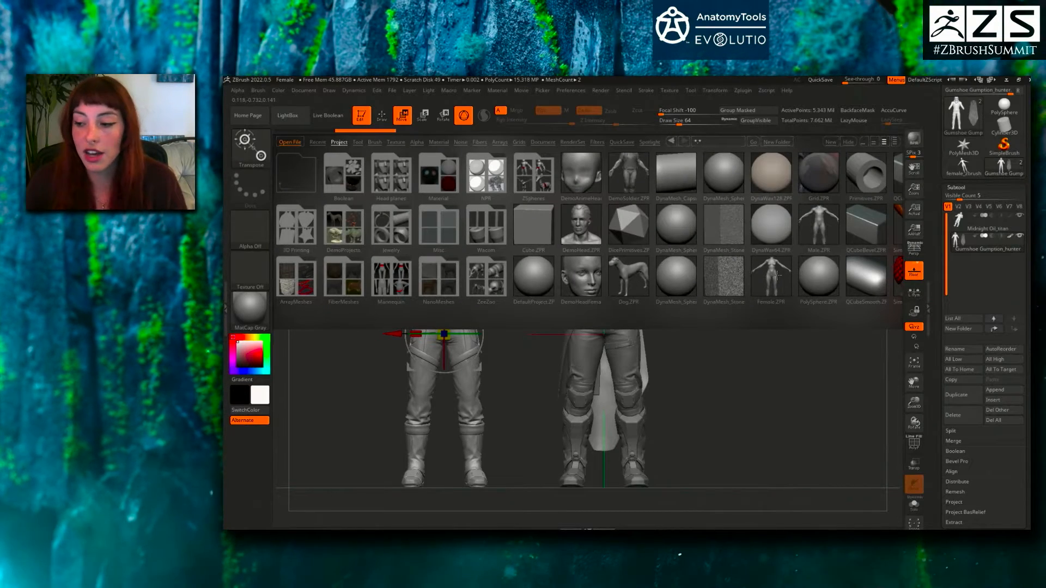
pyautogui.doubleClick(776, 275)
pyautogui.click(657, 329)
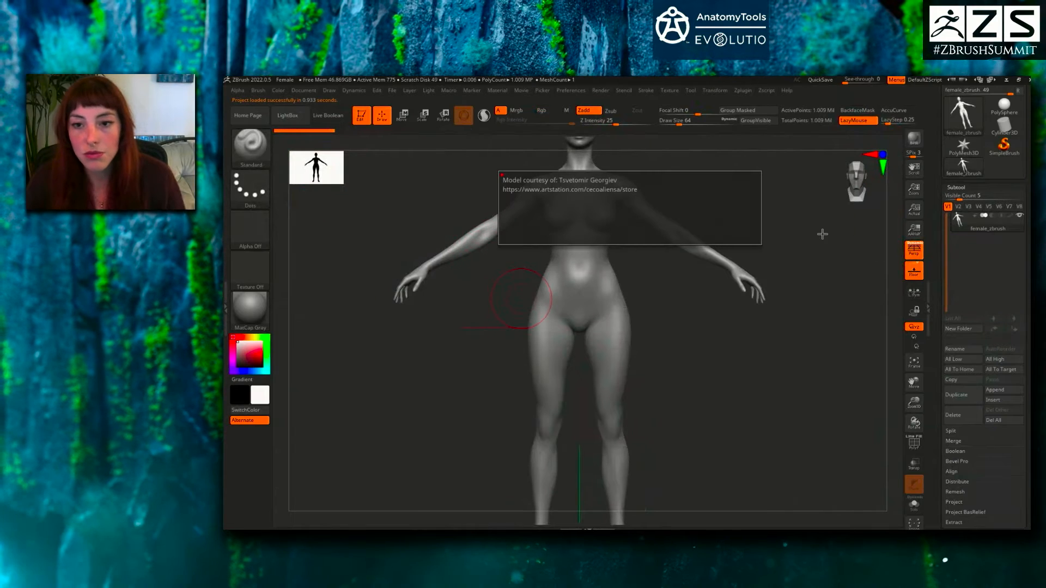
pyautogui.click(915, 251)
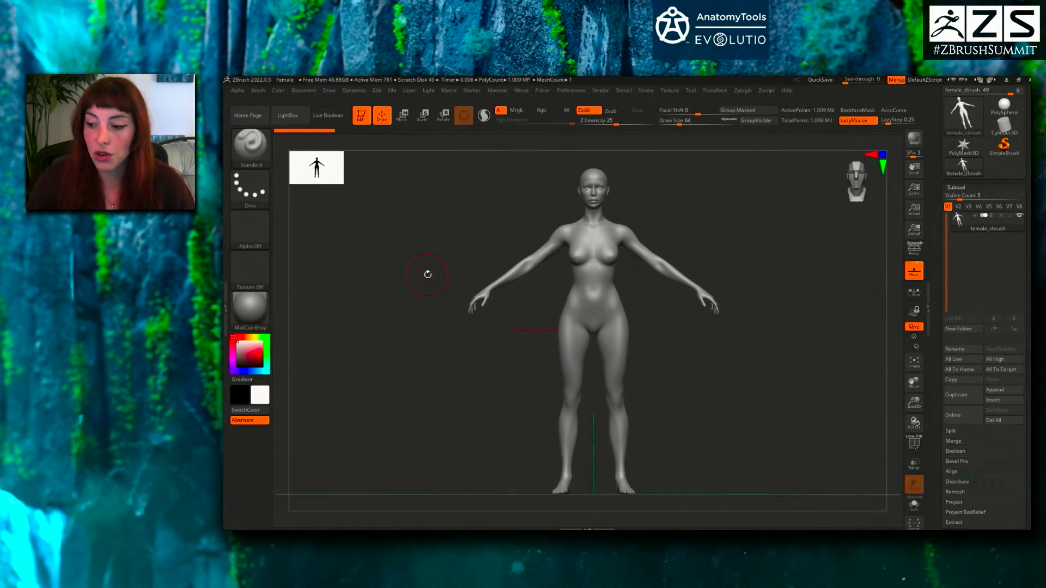
# - Keep the Dynamics settings open beside the canvas while working on the female figure
pyautogui.moveTo(503, 214); pyautogui.dragTo(514, 215)
pyautogui.moveTo(716, 204); pyautogui.dragTo(689, 201)
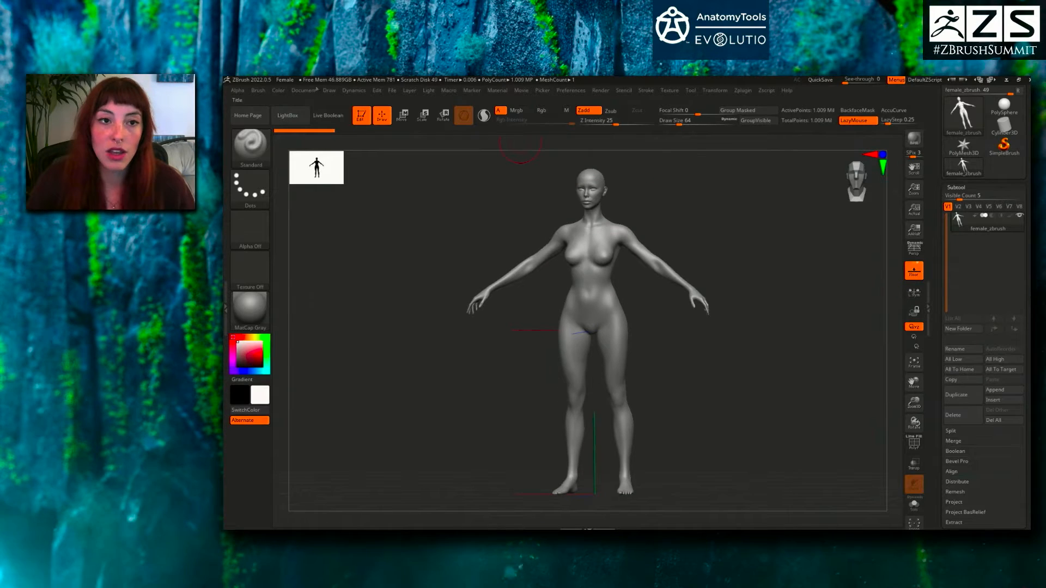
pyautogui.click(352, 91)
pyautogui.click(346, 101)
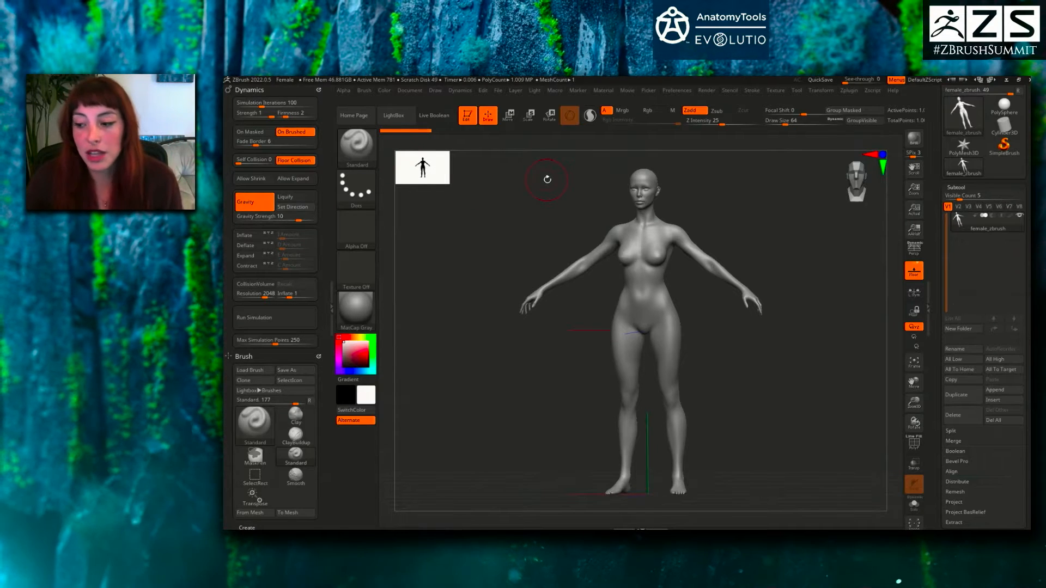
pyautogui.moveTo(557, 202); pyautogui.dragTo(656, 217)
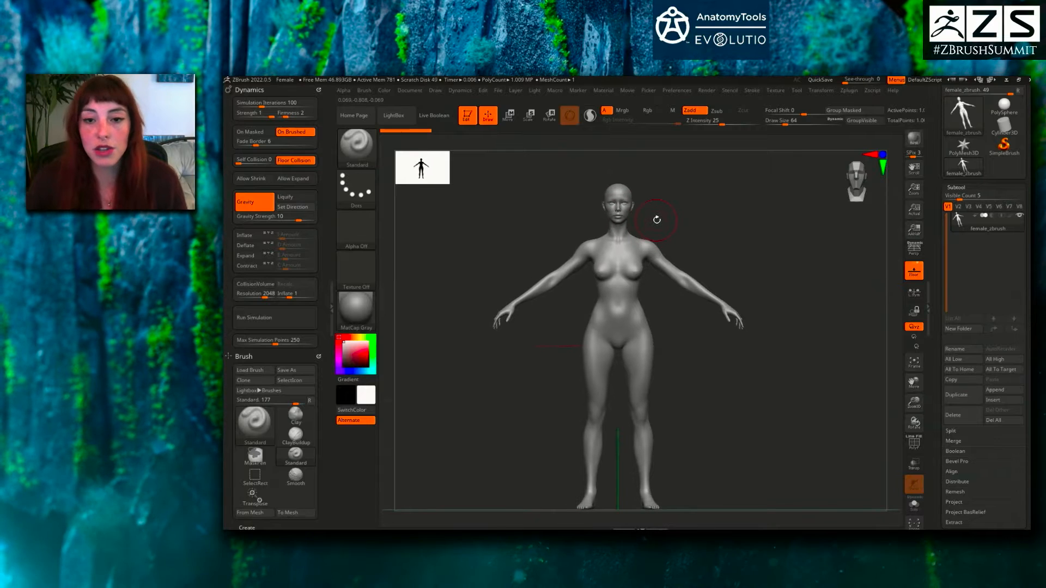
# - Mask the torso and arms as a long-sleeved top with the MaskLasso brush, trimming the mask at the neckline
pyautogui.moveTo(642, 207)
pyautogui.keyDown('alt'); pyautogui.mouseDown(button='right')
pyautogui.moveTo(652, 194)
pyautogui.moveTo(683, 195)
pyautogui.moveTo(713, 222)
pyautogui.mouseUp(button='right'); pyautogui.keyUp('alt')
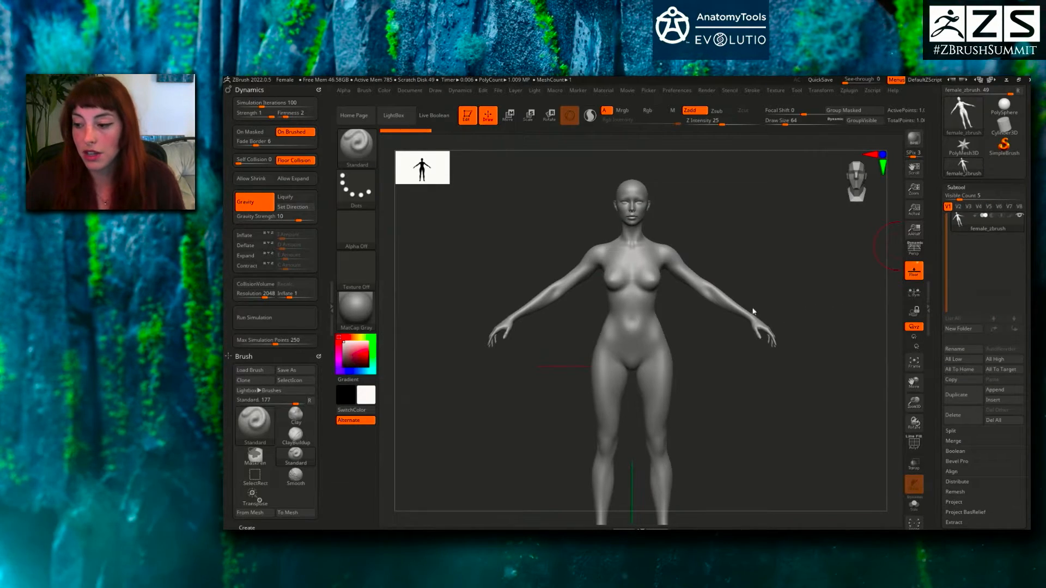
pyautogui.keyDown('ctrl'); pyautogui.moveTo(688, 215); pyautogui.dragTo(689, 225, button='right'); pyautogui.keyUp('ctrl')
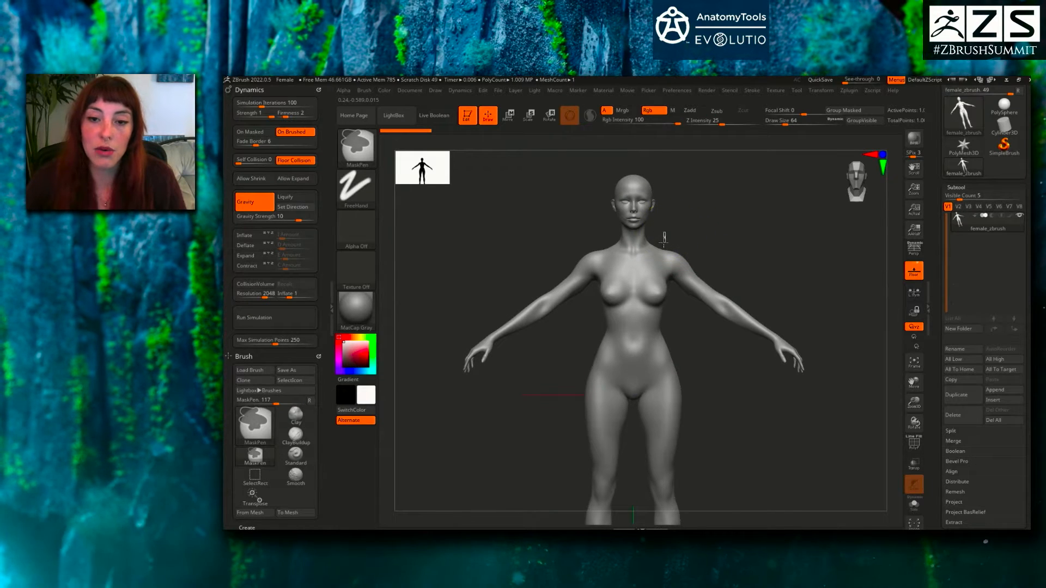
pyautogui.keyDown('ctrl'); pyautogui.click(357, 145); pyautogui.keyUp('ctrl')
pyautogui.keyDown('ctrl'); pyautogui.click(516, 194); pyautogui.keyUp('ctrl')
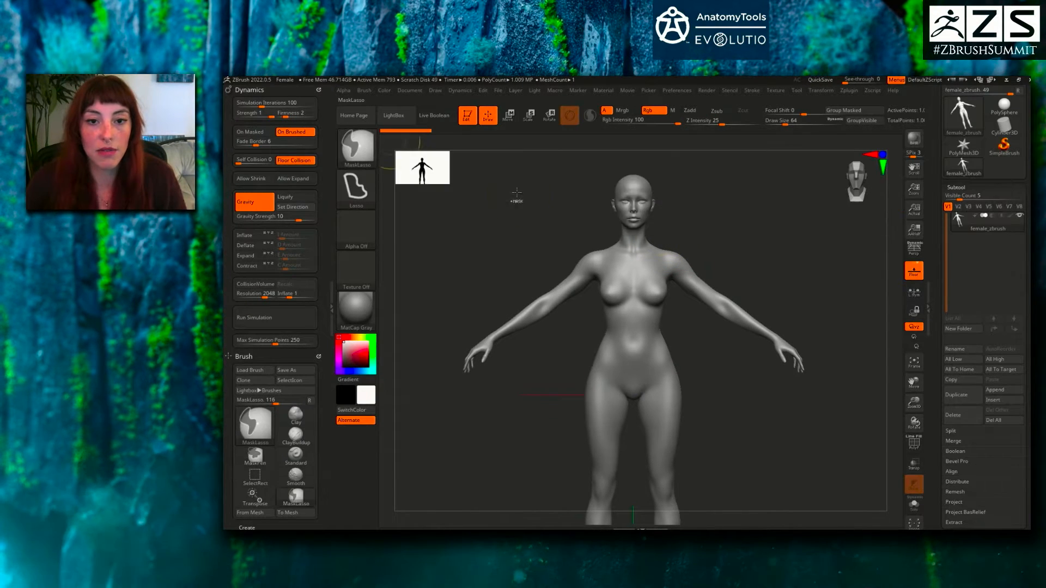
pyautogui.moveTo(652, 241)
pyautogui.keyDown('ctrl'); pyautogui.mouseDown()
pyautogui.moveTo(626, 269)
pyautogui.moveTo(626, 322)
pyautogui.moveTo(665, 348)
pyautogui.moveTo(679, 327)
pyautogui.moveTo(688, 284)
pyautogui.moveTo(675, 239)
pyautogui.moveTo(676, 251)
pyautogui.moveTo(737, 259)
pyautogui.moveTo(707, 275)
pyautogui.moveTo(737, 251)
pyautogui.moveTo(763, 297)
pyautogui.moveTo(753, 358)
pyautogui.moveTo(686, 270)
pyautogui.moveTo(702, 275)
pyautogui.mouseUp(); pyautogui.keyUp('ctrl')
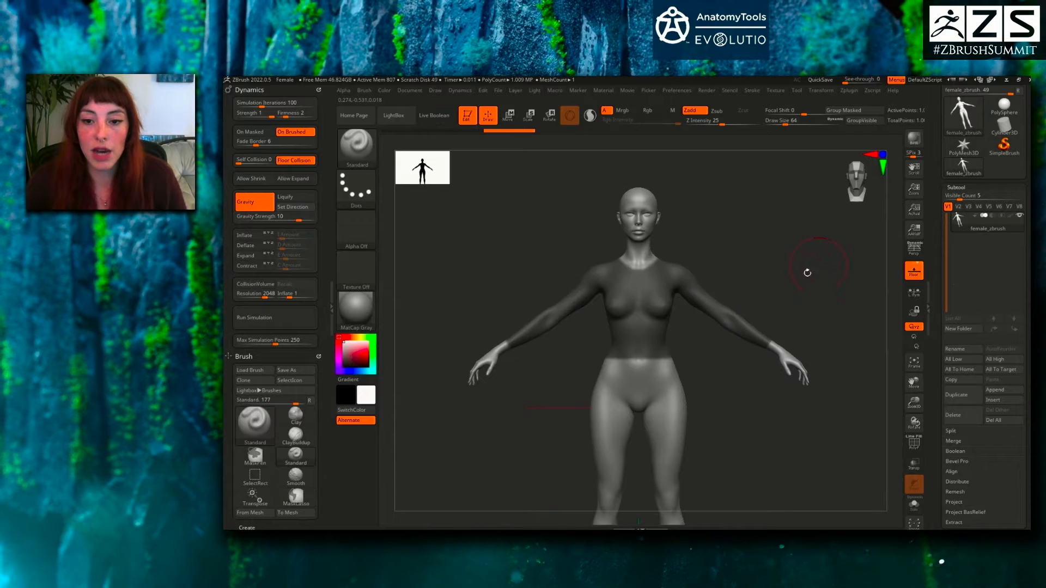
pyautogui.press('ctrl')
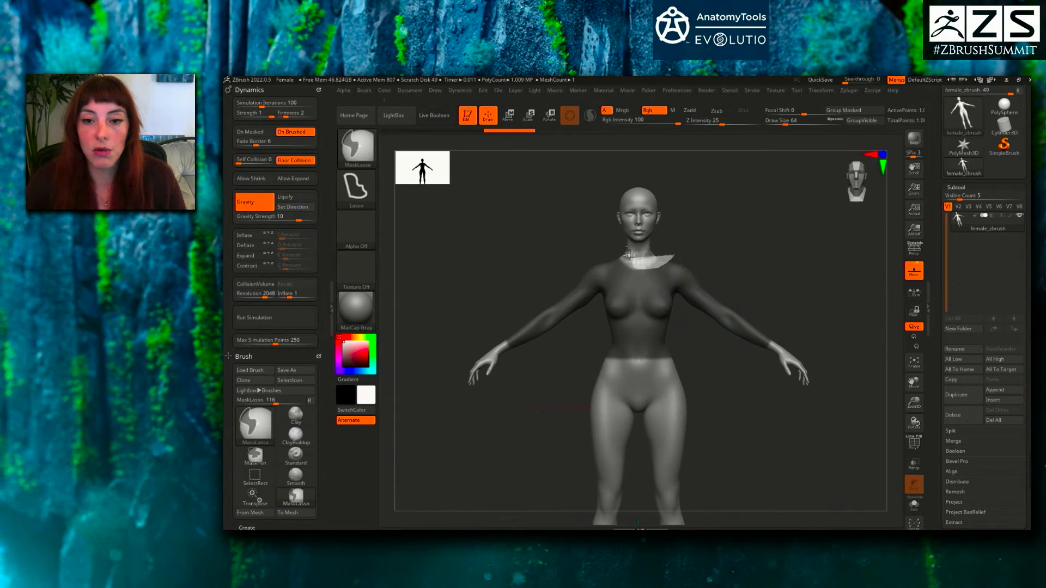
pyautogui.moveTo(668, 254)
pyautogui.keyDown('ctrl'); pyautogui.mouseDown()
pyautogui.moveTo(645, 258)
pyautogui.moveTo(692, 270)
pyautogui.moveTo(664, 269)
pyautogui.mouseUp(); pyautogui.keyUp('ctrl')
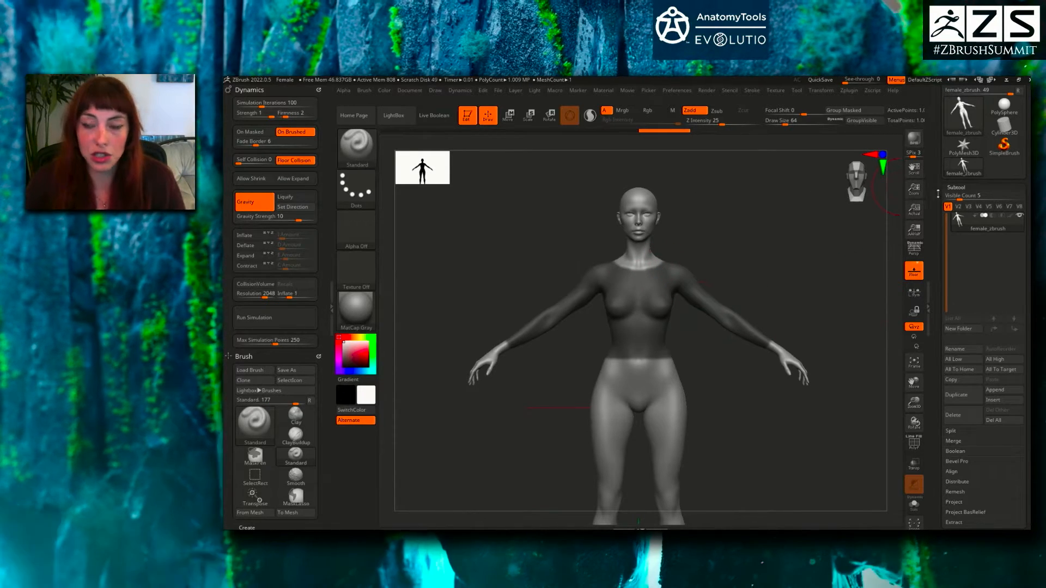
# - Duplicate the masked figure and reduce the copy to a single lower subdivision level, deleting its other levels
pyautogui.click(956, 395)
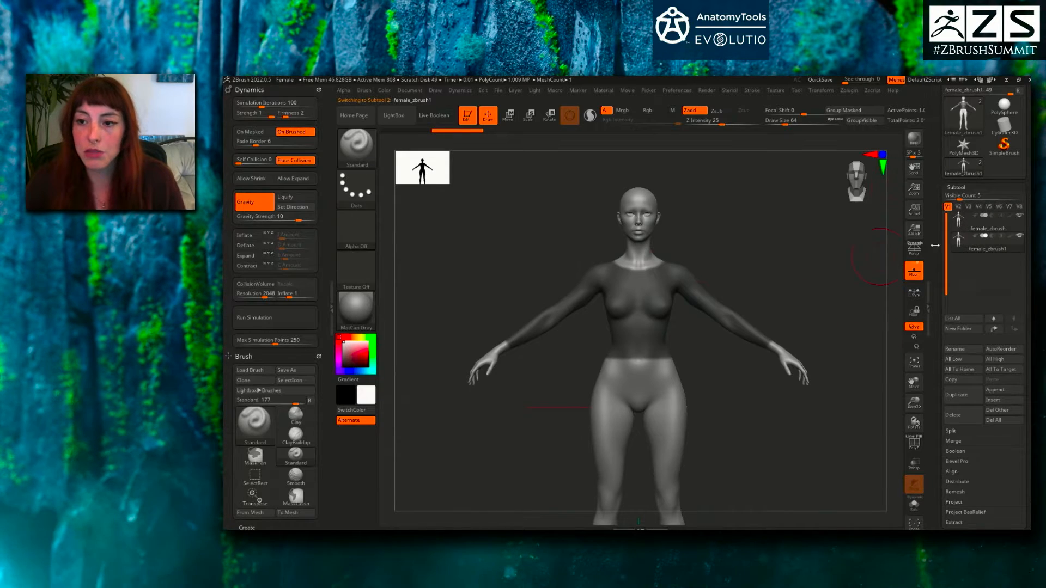
pyautogui.click(956, 186)
pyautogui.click(959, 197)
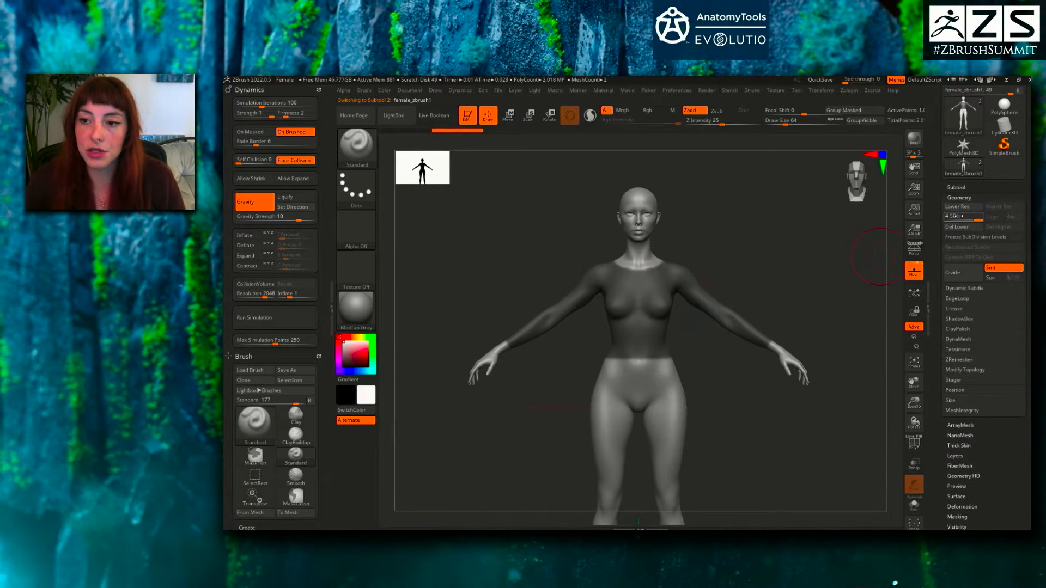
pyautogui.click(955, 237)
pyautogui.click(957, 228)
pyautogui.click(1001, 227)
pyautogui.keyDown('alt'); pyautogui.moveTo(740, 281); pyautogui.dragTo(759, 243); pyautogui.keyUp('alt')
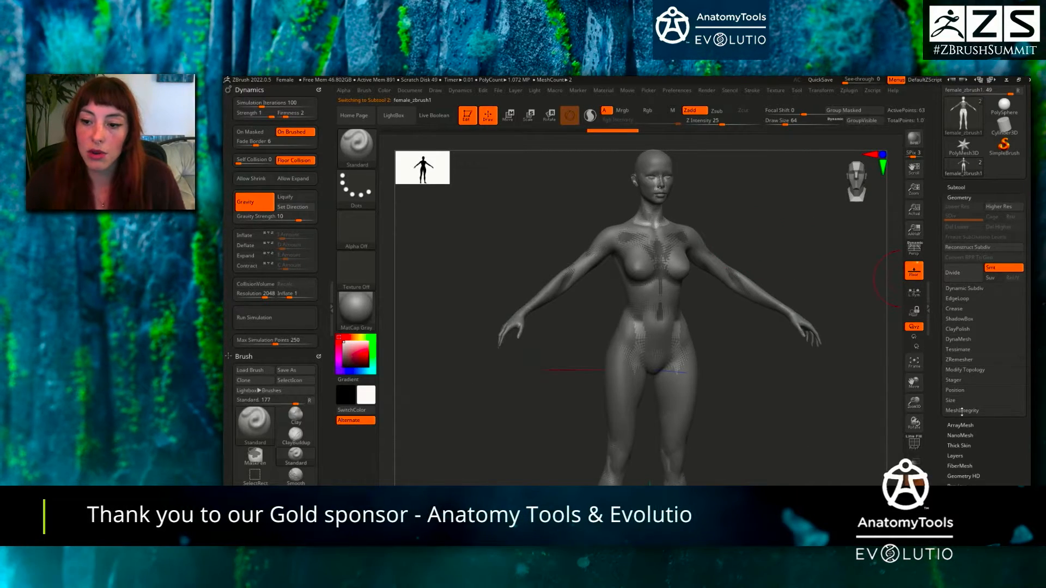
# - Insert an edge loop along the masked border with polyframe shown, clear the mask, and isolate the top's polygroup
pyautogui.click(957, 299)
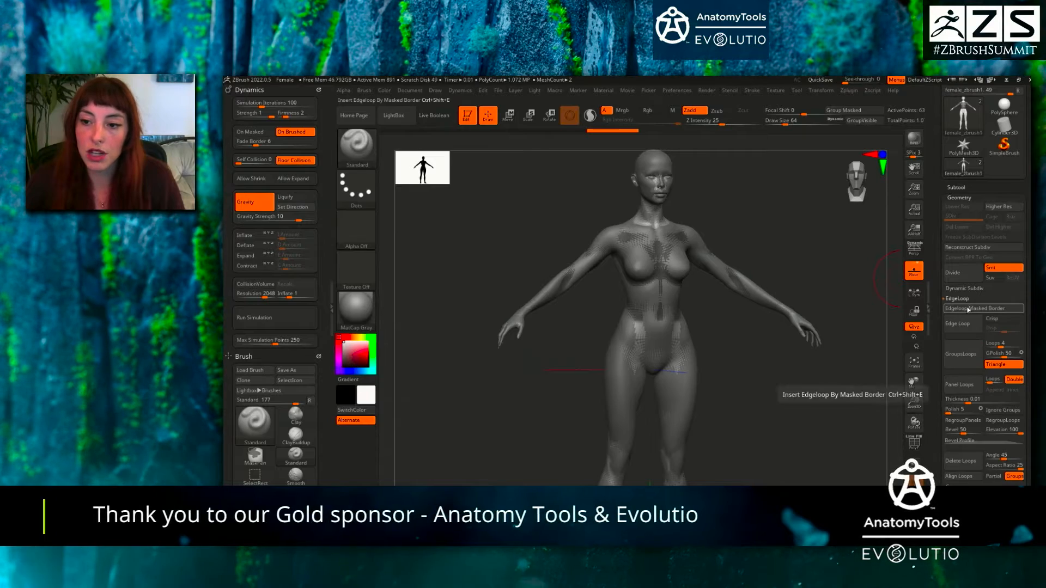
pyautogui.hotkey('shift', 'f')
pyautogui.keyDown('ctrl'); pyautogui.click(757, 238); pyautogui.keyUp('ctrl')
pyautogui.moveTo(758, 222)
pyautogui.keyDown('ctrl'); pyautogui.mouseDown(button='right')
pyautogui.moveTo(787, 282)
pyautogui.moveTo(763, 309)
pyautogui.moveTo(681, 288)
pyautogui.mouseUp(button='right'); pyautogui.keyUp('ctrl')
pyautogui.hotkey('ctrl', 'z')
pyautogui.hotkey('alt', 's')
pyautogui.keyDown('ctrl'); pyautogui.keyDown('shift'); pyautogui.click(680, 286); pyautogui.keyUp('shift'); pyautogui.keyUp('ctrl')
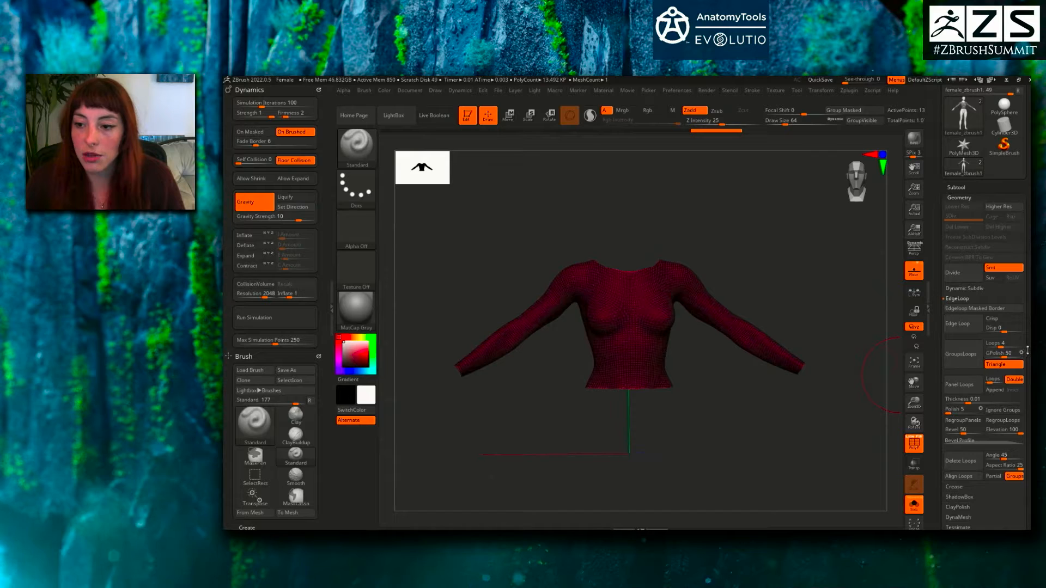
# - Delete the copy's hidden geometry so only the long-sleeved top is left, and view it against the body
pyautogui.scroll(-5, 978, 425)
pyautogui.click(966, 474)
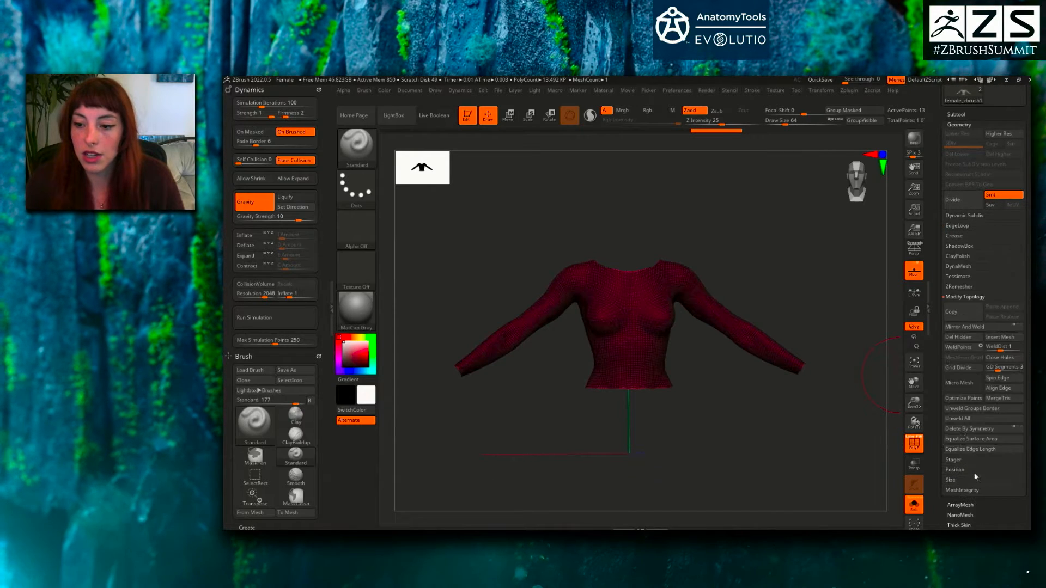
pyautogui.keyDown('ctrl'); pyautogui.keyDown('shift'); pyautogui.click(790, 312); pyautogui.keyUp('shift'); pyautogui.keyUp('ctrl')
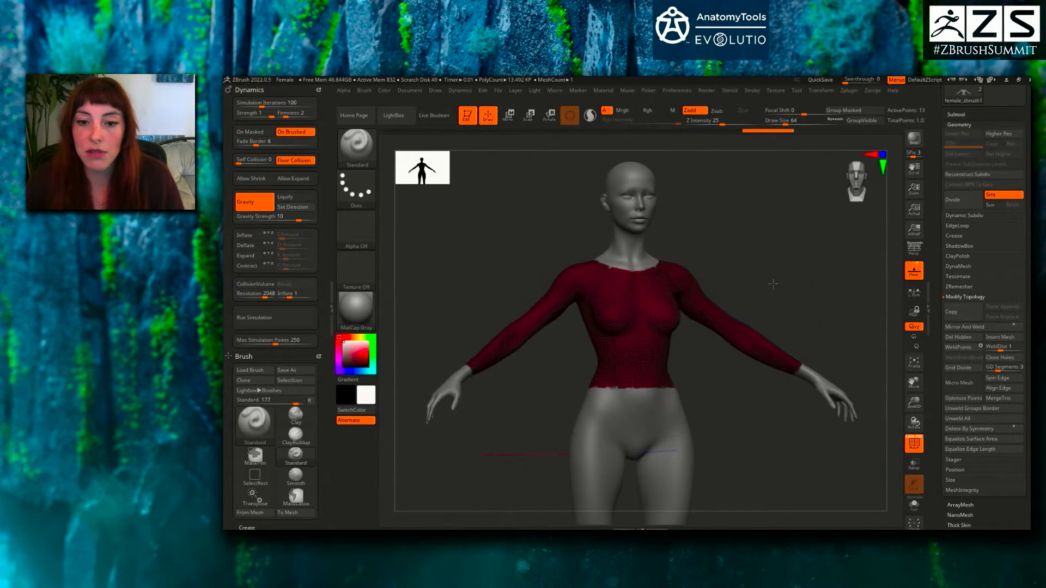
pyautogui.moveTo(785, 302)
pyautogui.keyDown('ctrl'); pyautogui.mouseDown(button='right')
pyautogui.moveTo(747, 250)
pyautogui.moveTo(771, 256)
pyautogui.mouseUp(button='right'); pyautogui.keyUp('ctrl')
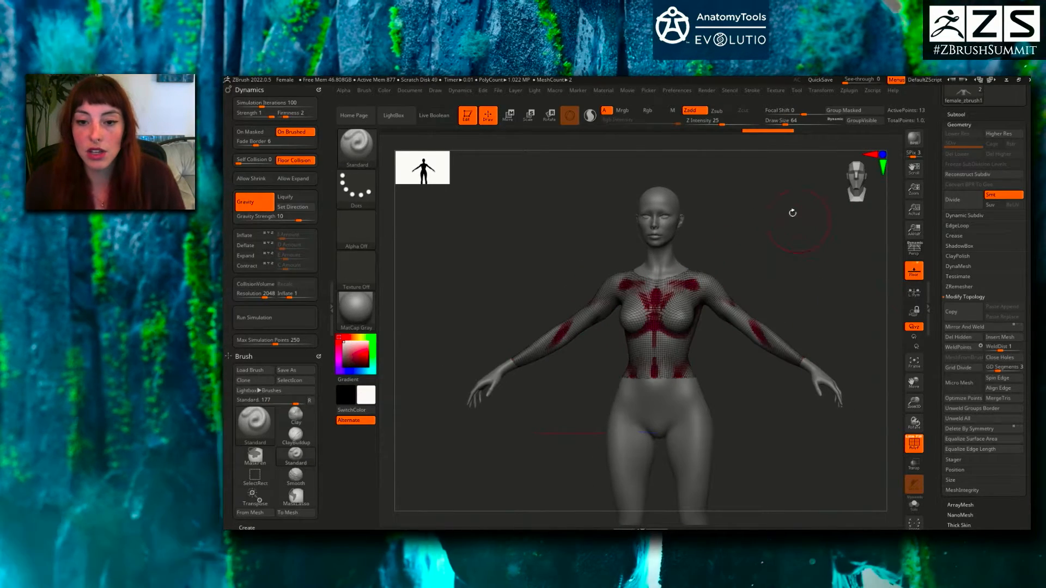
pyautogui.click(956, 114)
pyautogui.moveTo(800, 248); pyautogui.dragTo(728, 255)
pyautogui.keyDown('ctrl'); pyautogui.moveTo(728, 255); pyautogui.dragTo(791, 231, button='right'); pyautogui.keyUp('ctrl')
pyautogui.moveTo(751, 275)
pyautogui.mouseDown()
pyautogui.moveTo(779, 281)
pyautogui.moveTo(763, 286)
pyautogui.mouseUp()
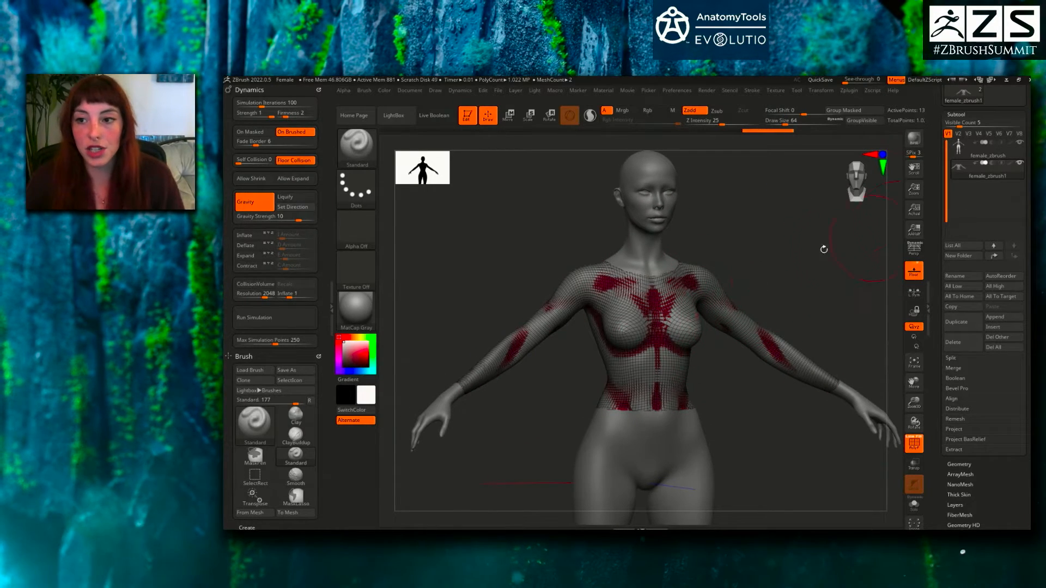
# - Show only the top in Solo mode and smooth the mesh over the chest
pyautogui.click(956, 114)
pyautogui.click(959, 124)
pyautogui.hotkey('alt', 's')
pyautogui.press('shift')
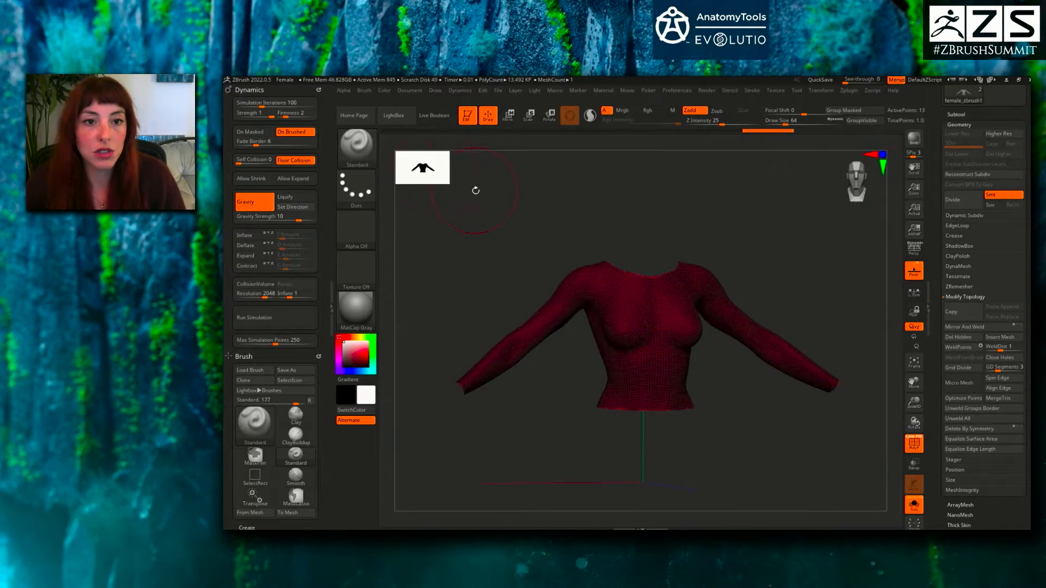
pyautogui.keyDown('ctrl'); pyautogui.click(731, 210); pyautogui.keyUp('ctrl')
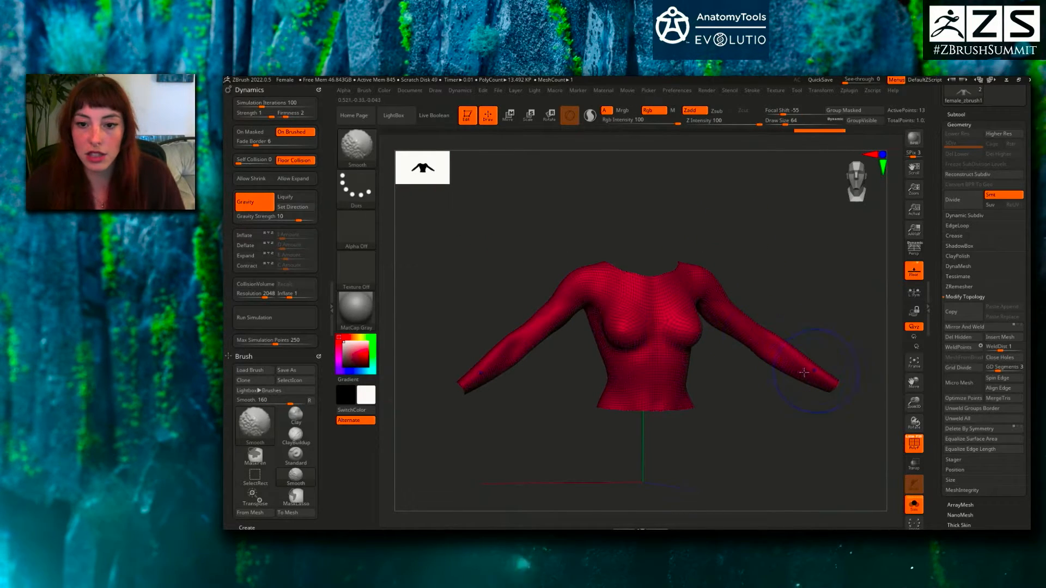
pyautogui.keyDown('shift'); pyautogui.moveTo(683, 356); pyautogui.dragTo(685, 343); pyautogui.keyUp('shift')
pyautogui.moveTo(686, 344); pyautogui.dragTo(695, 349, button='right')
pyautogui.keyDown('shift'); pyautogui.moveTo(690, 346); pyautogui.dragTo(678, 338); pyautogui.keyUp('shift')
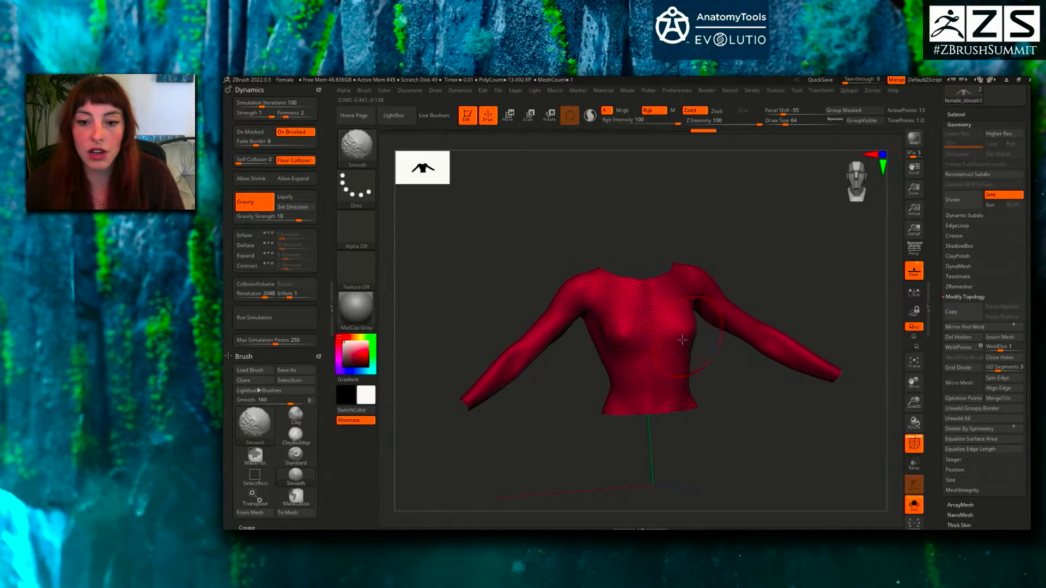
pyautogui.moveTo(653, 332); pyautogui.dragTo(666, 329, button='right')
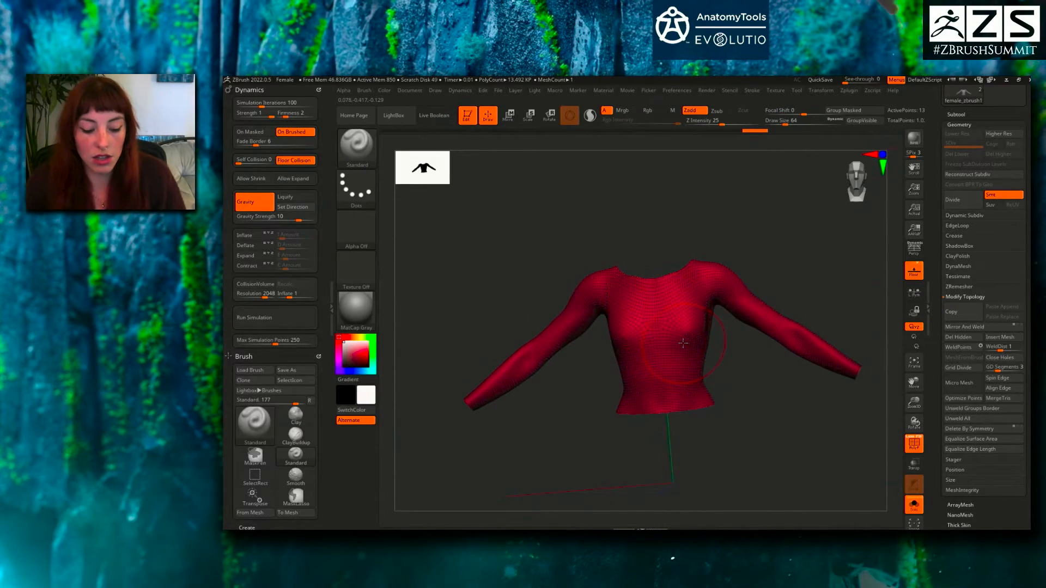
# - Select the Move brush and further smooth the body contours at the front and side of the top's torso
pyautogui.press('b')
pyautogui.press('m')
pyautogui.press('v')
pyautogui.keyDown('shift'); pyautogui.moveTo(684, 327); pyautogui.dragTo(676, 355); pyautogui.keyUp('shift')
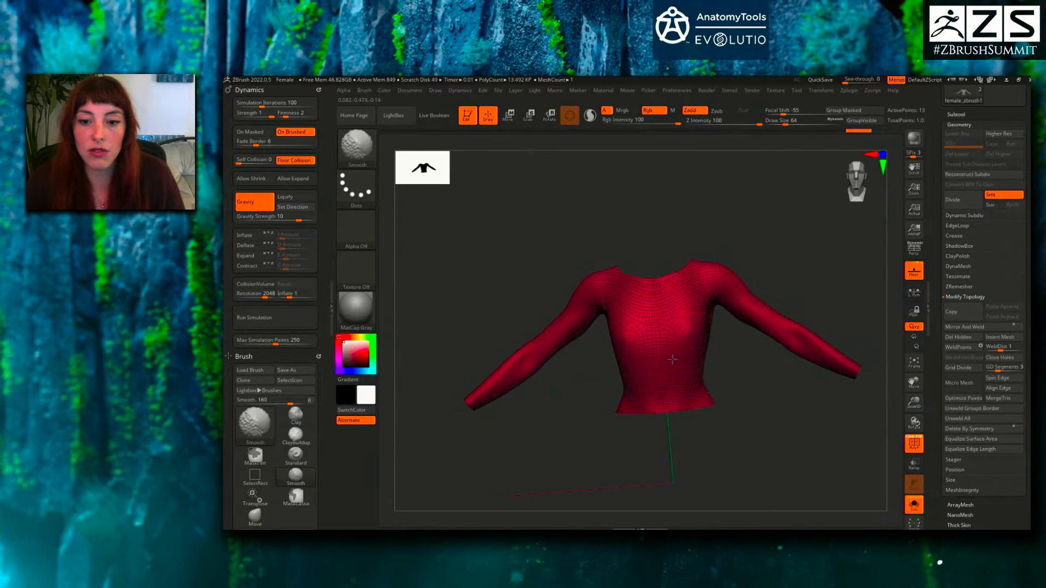
pyautogui.moveTo(774, 371); pyautogui.dragTo(714, 362)
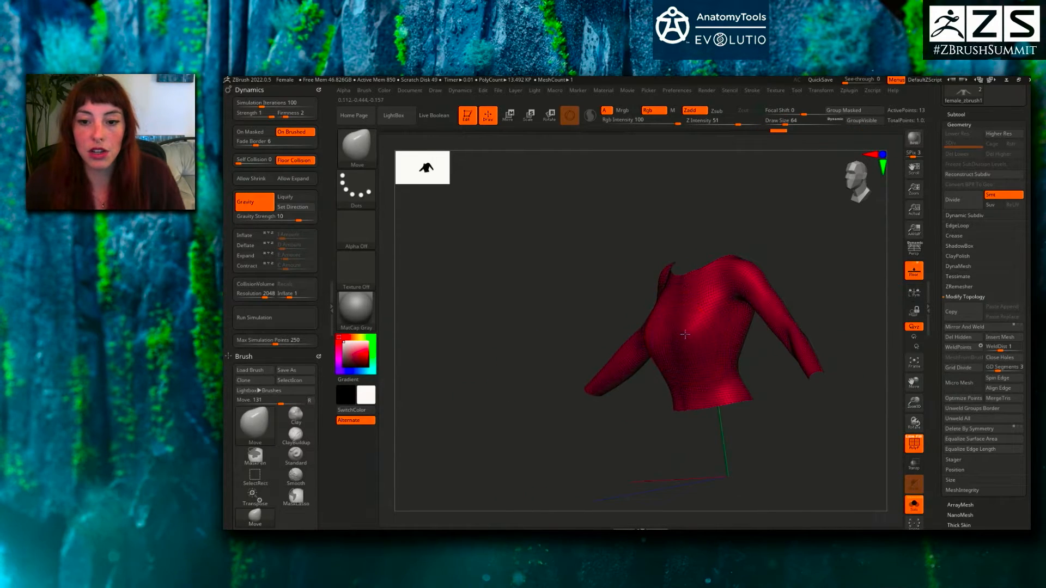
pyautogui.keyDown('shift'); pyautogui.moveTo(686, 334); pyautogui.dragTo(700, 357); pyautogui.keyUp('shift')
pyautogui.keyDown('shift'); pyautogui.moveTo(777, 368); pyautogui.dragTo(899, 392); pyautogui.keyUp('shift')
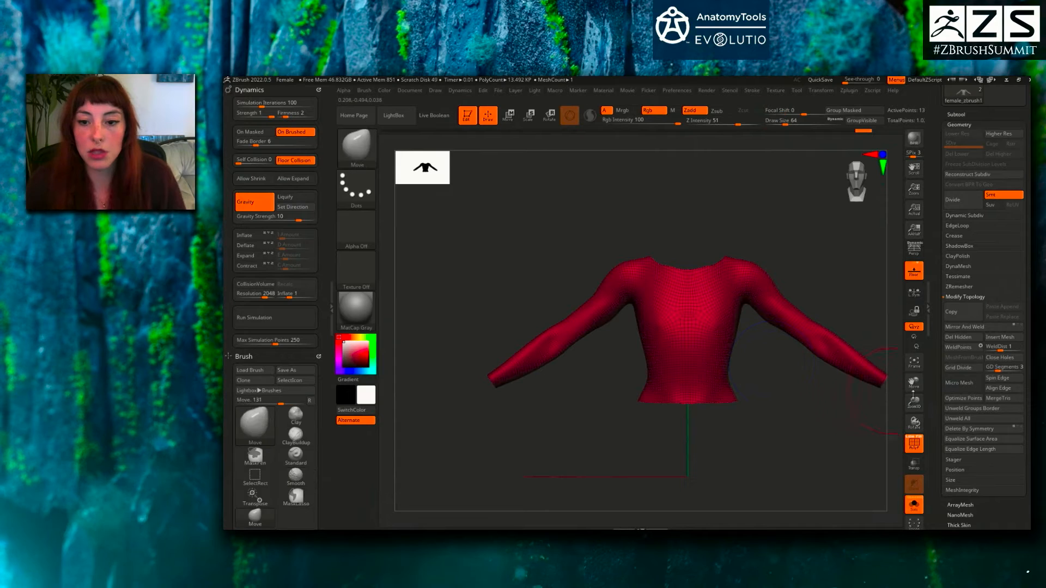
# - ZRemesh the top with a target polygon count of 5, and remesh it again with Half to lower its density
pyautogui.click(959, 287)
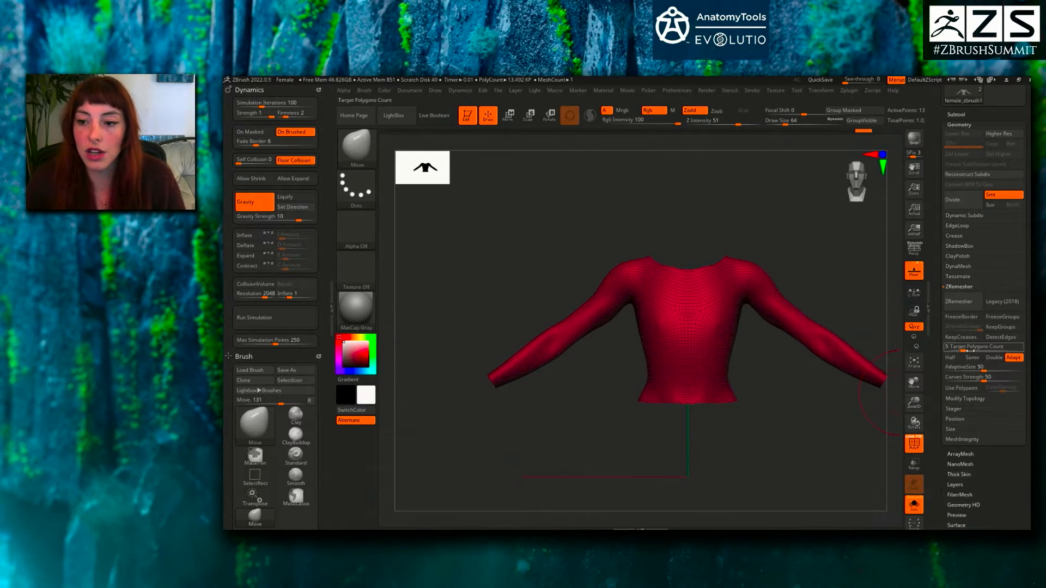
pyautogui.click(959, 301)
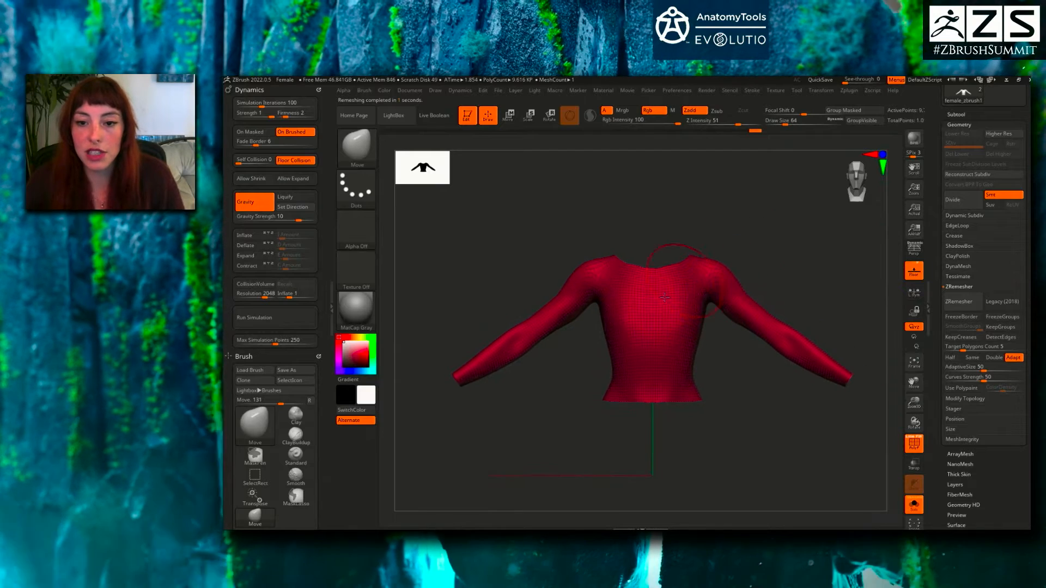
pyautogui.click(950, 357)
pyautogui.click(958, 301)
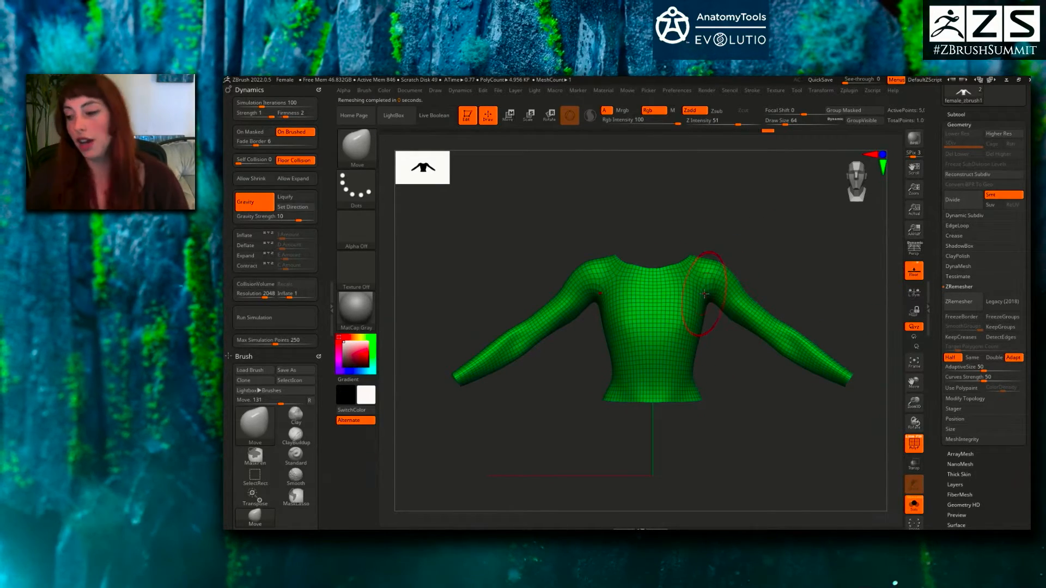
pyautogui.keyDown('alt'); pyautogui.moveTo(709, 341); pyautogui.dragTo(665, 351); pyautogui.keyUp('alt')
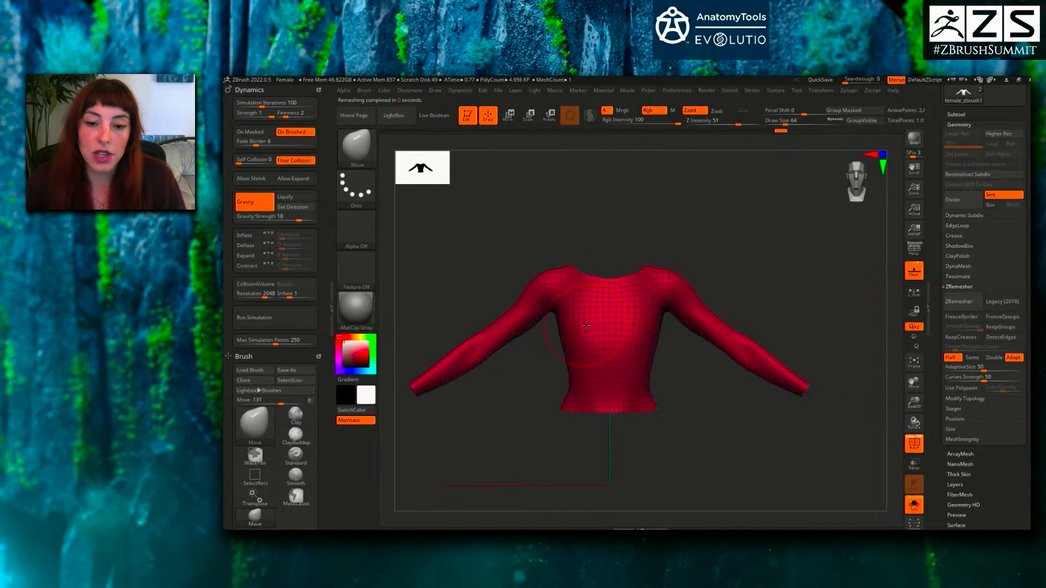
pyautogui.keyDown('alt'); pyautogui.moveTo(666, 330); pyautogui.dragTo(695, 323); pyautogui.keyUp('alt')
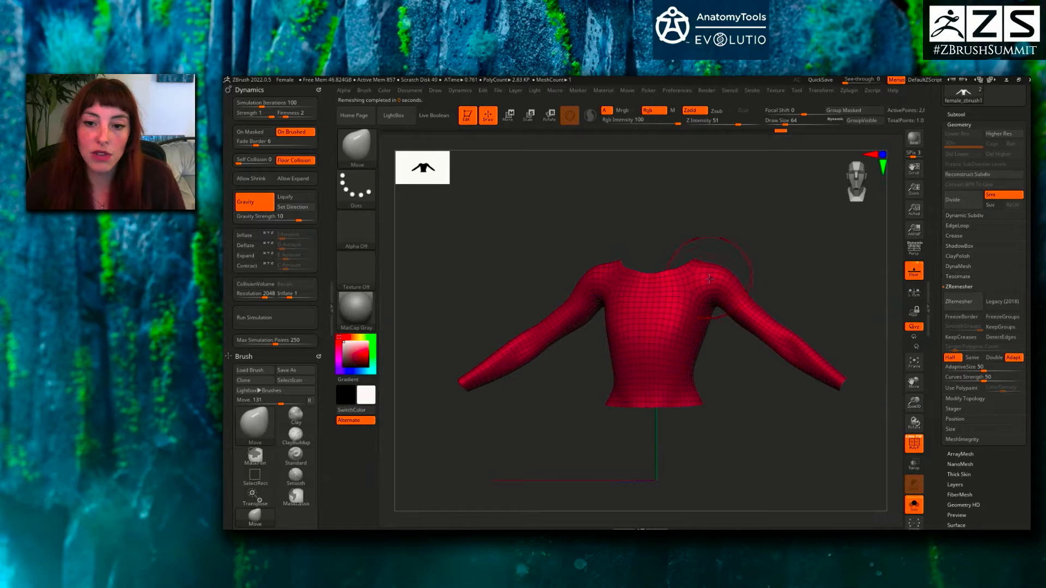
# - Turn off Solo mode to show the body together with the remeshed top
pyautogui.moveTo(729, 269)
pyautogui.mouseDown()
pyautogui.moveTo(681, 275)
pyautogui.moveTo(702, 283)
pyautogui.moveTo(697, 310)
pyautogui.mouseUp()
pyautogui.keyDown('shift'); pyautogui.moveTo(698, 310); pyautogui.dragTo(730, 289, button='right'); pyautogui.keyUp('shift')
pyautogui.hotkey('alt', 's')
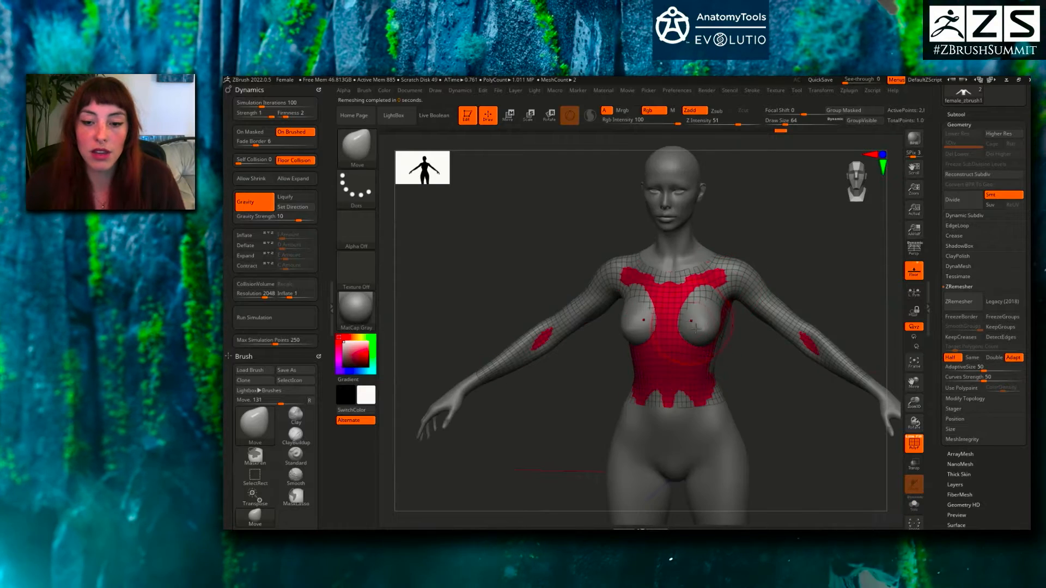
# - Pull the top outward over the chest and waist side with the Move brush so it covers the body
pyautogui.moveTo(697, 342); pyautogui.dragTo(736, 327, button='right')
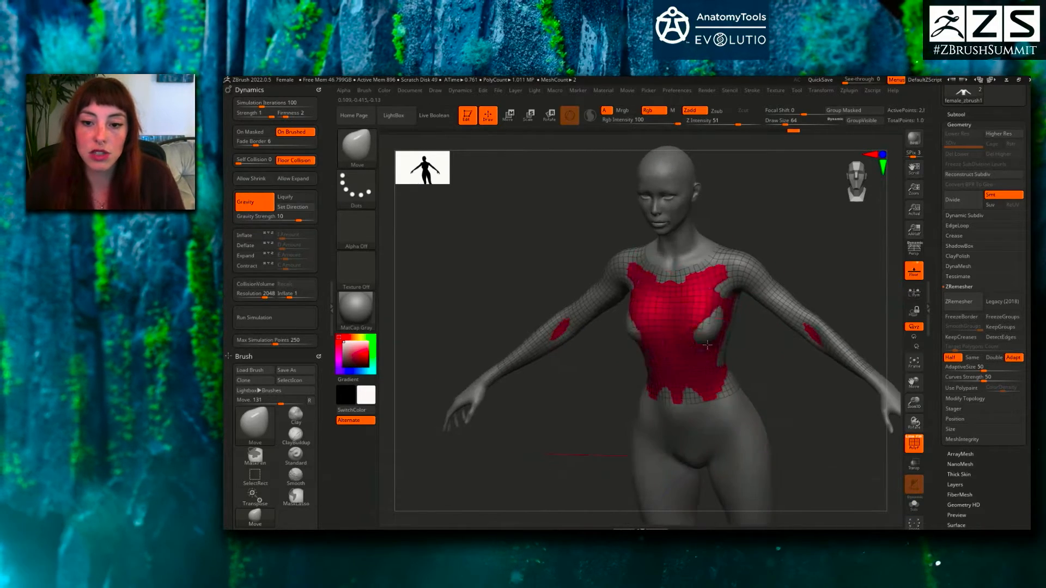
pyautogui.moveTo(675, 276); pyautogui.dragTo(673, 282)
pyautogui.moveTo(712, 332); pyautogui.dragTo(720, 333)
pyautogui.moveTo(723, 381); pyautogui.dragTo(730, 382)
pyautogui.moveTo(730, 370); pyautogui.dragTo(894, 169, button='right')
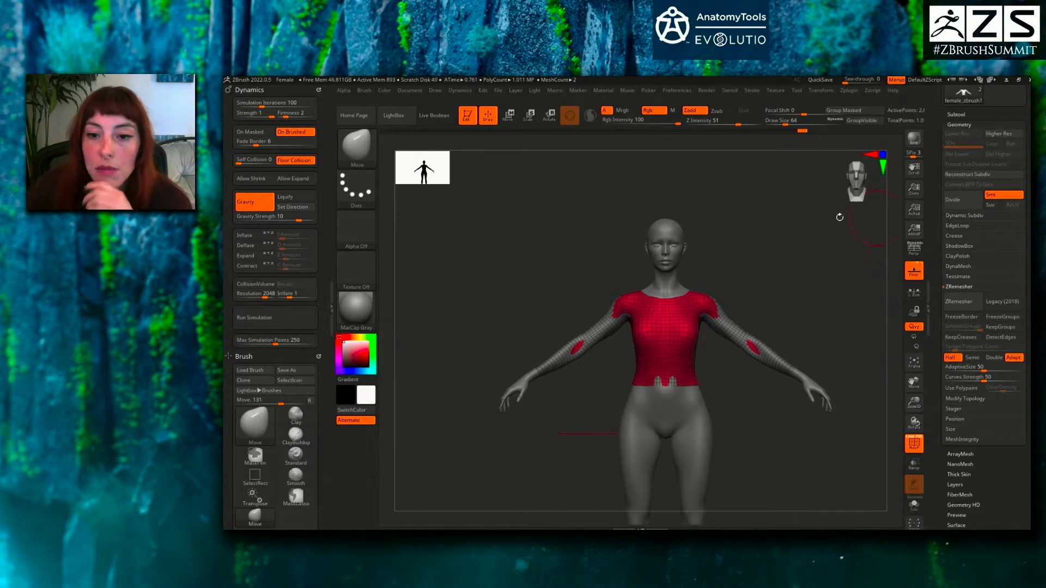
pyautogui.keyDown('alt'); pyautogui.moveTo(751, 217); pyautogui.dragTo(759, 237, button='right'); pyautogui.keyUp('alt')
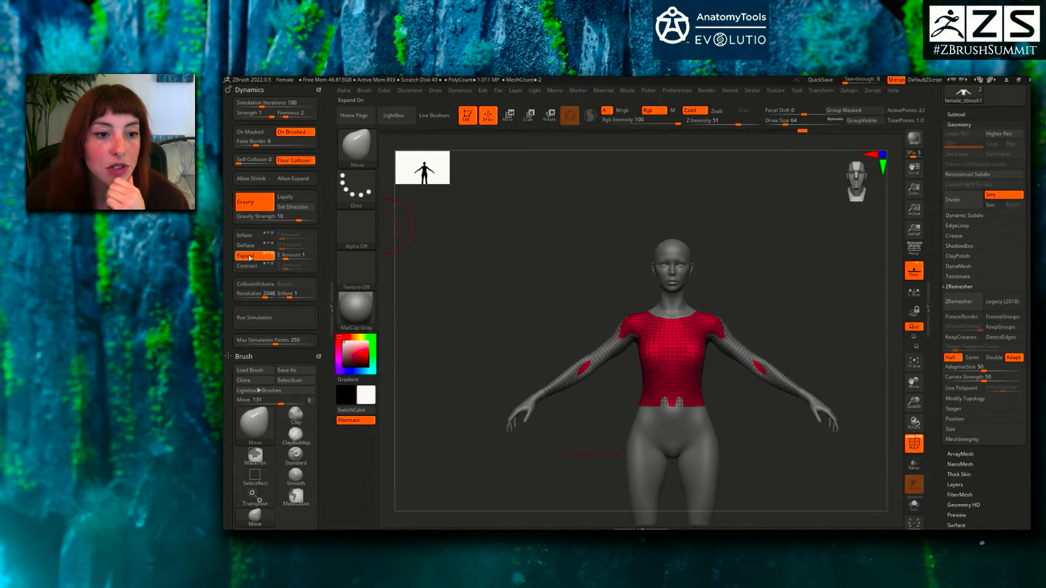
# - Set up the cloth dynamics with Expand instead of Gravity, 371 simulation iterations and a firmness of 1
pyautogui.click(253, 202)
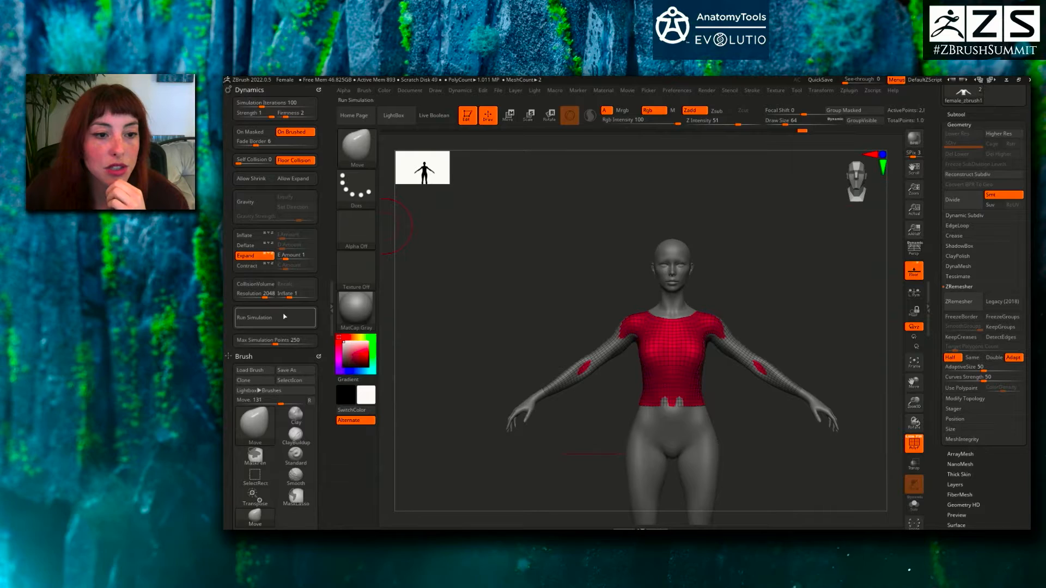
pyautogui.keyDown('alt'); pyautogui.moveTo(645, 212); pyautogui.dragTo(550, 296); pyautogui.keyUp('alt')
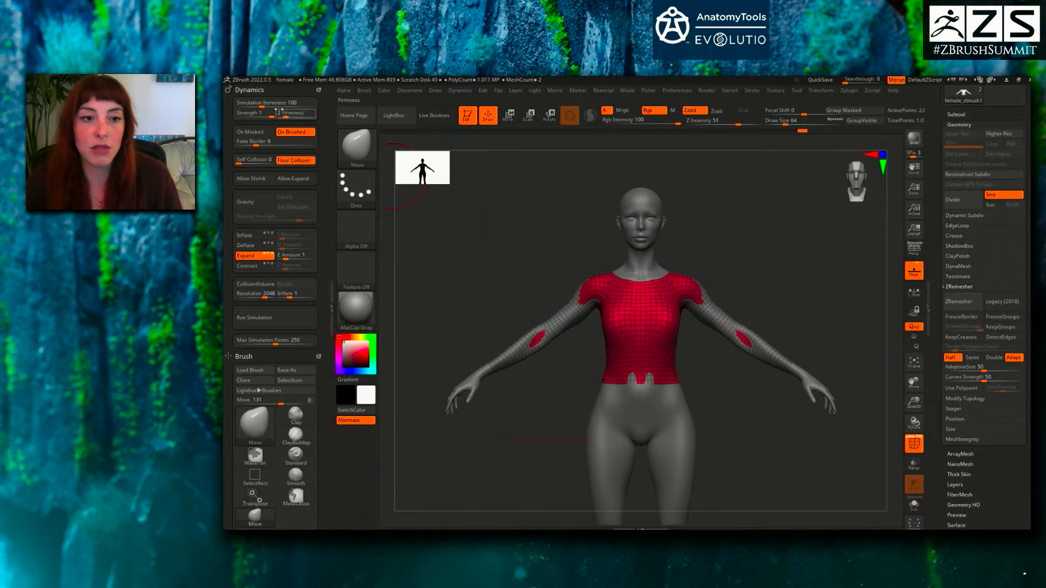
pyautogui.moveTo(261, 105); pyautogui.dragTo(276, 104)
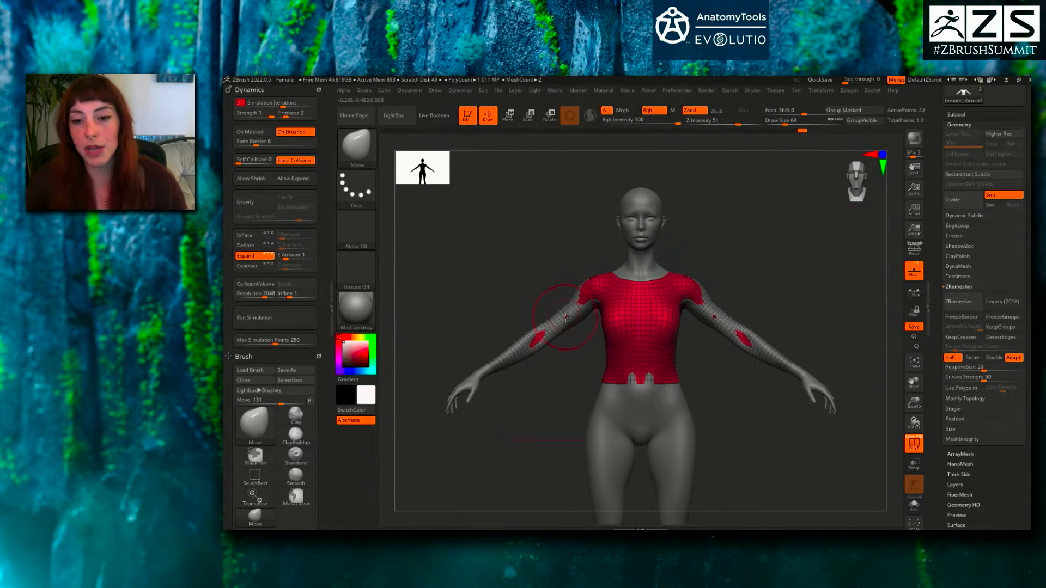
pyautogui.moveTo(285, 114); pyautogui.dragTo(279, 115)
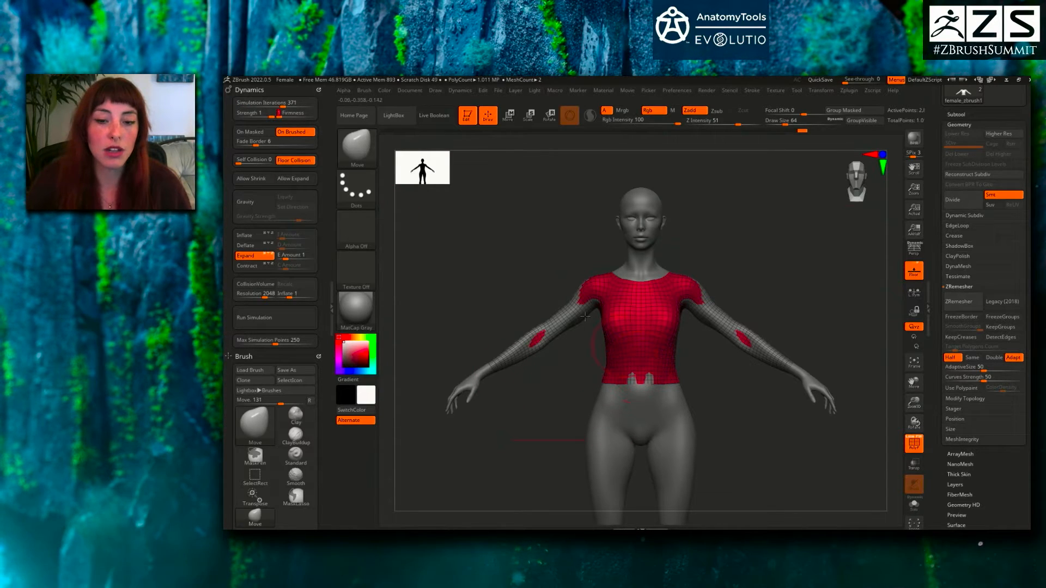
# - Set the dynamics Self Collision to 2 and enable the collision volume around the body
pyautogui.moveTo(238, 161); pyautogui.dragTo(246, 161)
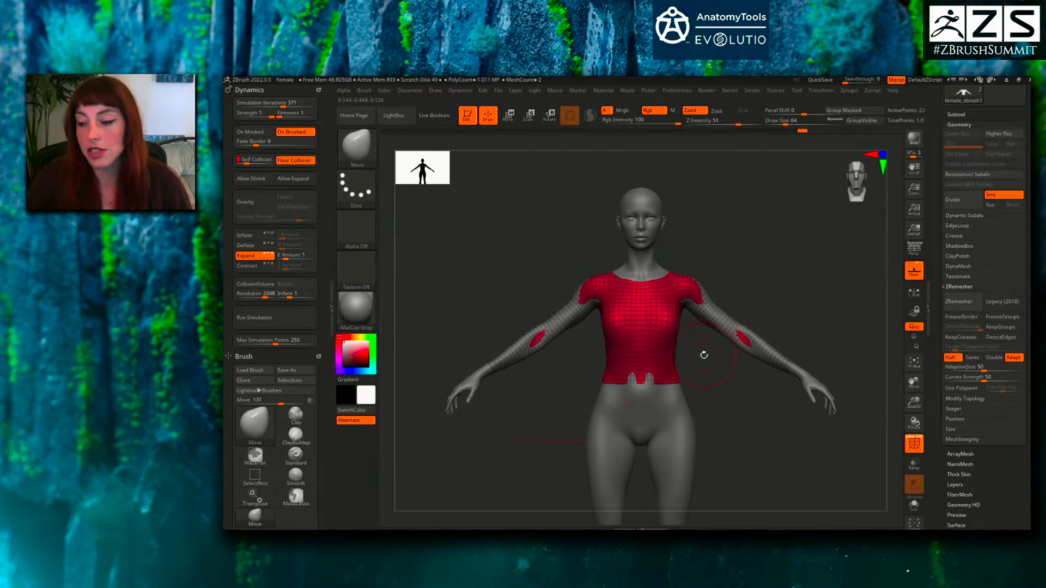
pyautogui.moveTo(247, 161); pyautogui.dragTo(254, 162)
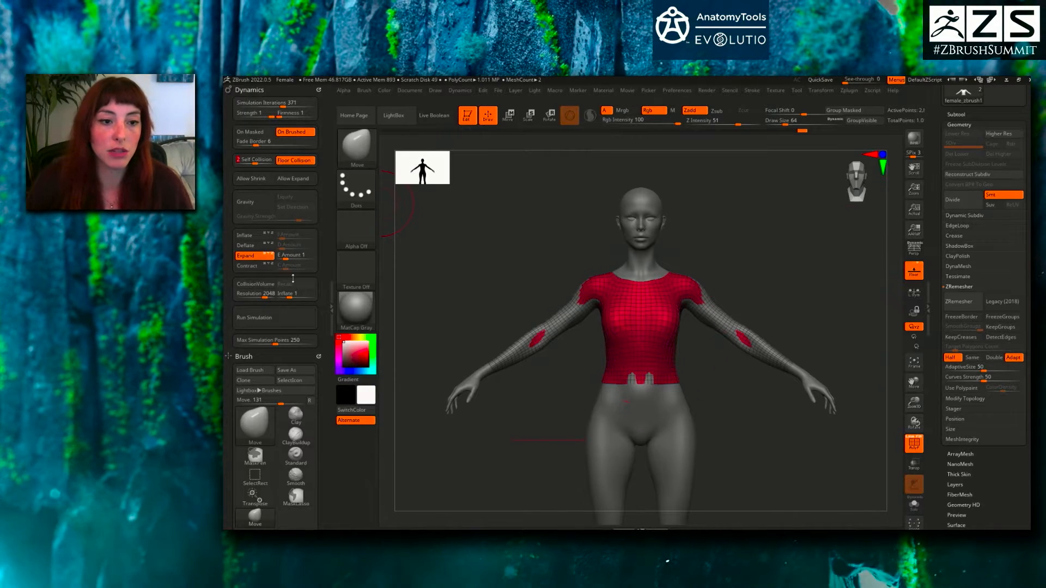
pyautogui.click(245, 284)
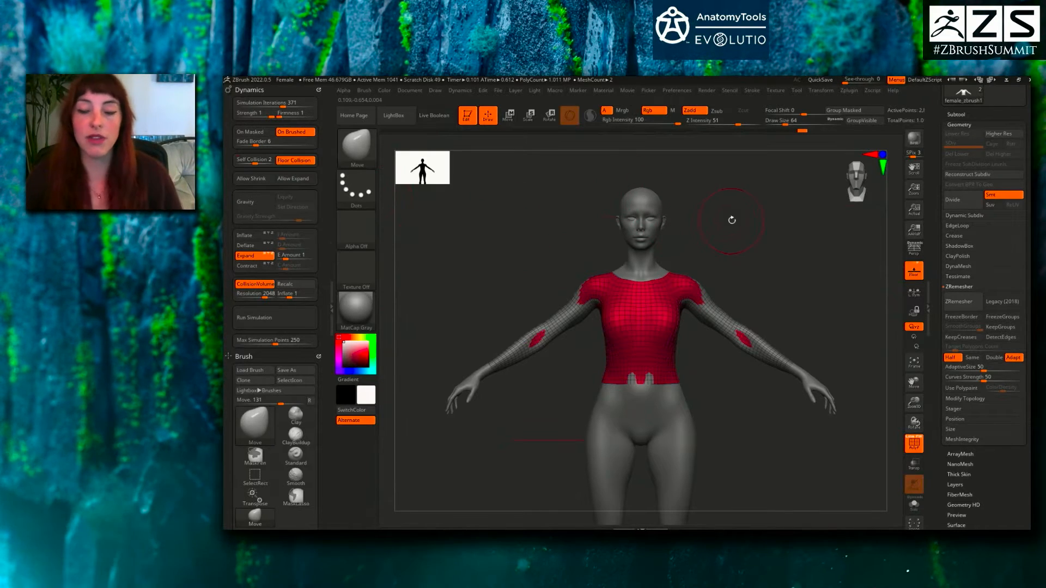
# - Turn off the polyframe wireframe display on the top
pyautogui.moveTo(737, 231)
pyautogui.keyDown('alt'); pyautogui.mouseDown(button='right')
pyautogui.moveTo(722, 218)
pyautogui.moveTo(731, 244)
pyautogui.mouseUp(button='right'); pyautogui.keyUp('alt')
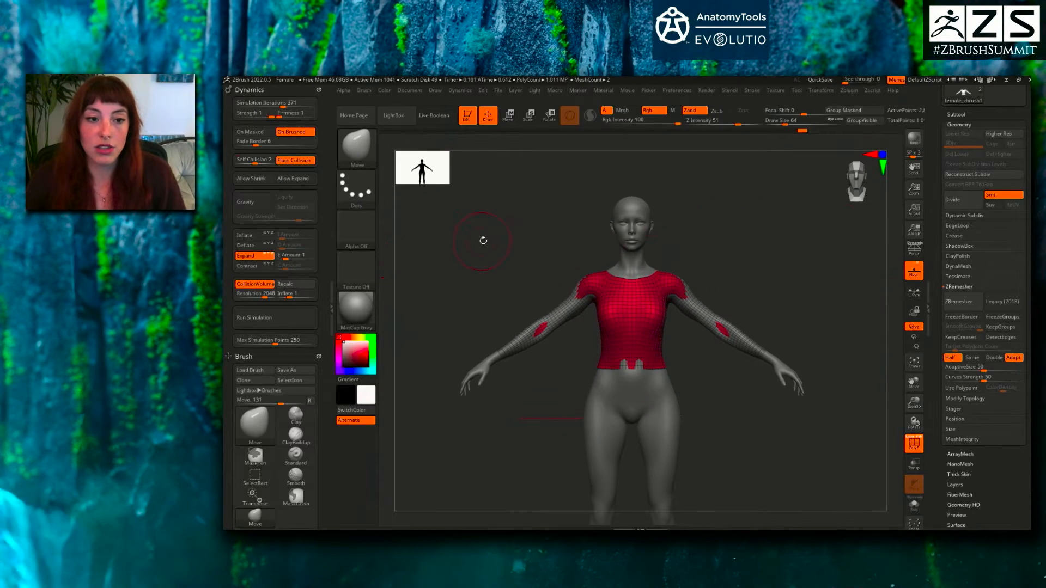
pyautogui.keyDown('alt'); pyautogui.moveTo(478, 242); pyautogui.dragTo(491, 243, button='right'); pyautogui.keyUp('alt')
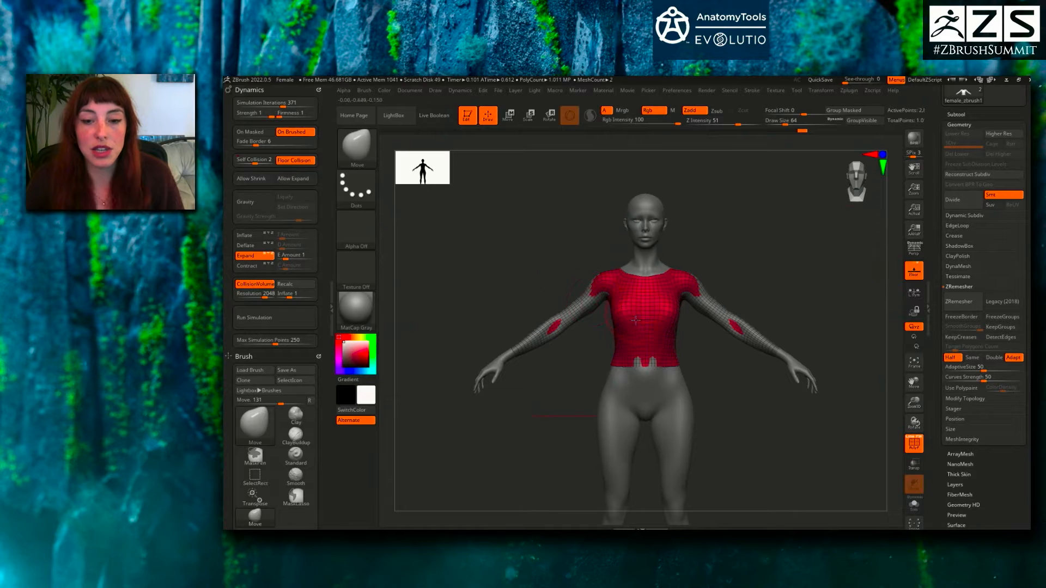
pyautogui.moveTo(813, 259)
pyautogui.mouseDown(button='right')
pyautogui.moveTo(824, 258)
pyautogui.moveTo(784, 258)
pyautogui.mouseUp(button='right')
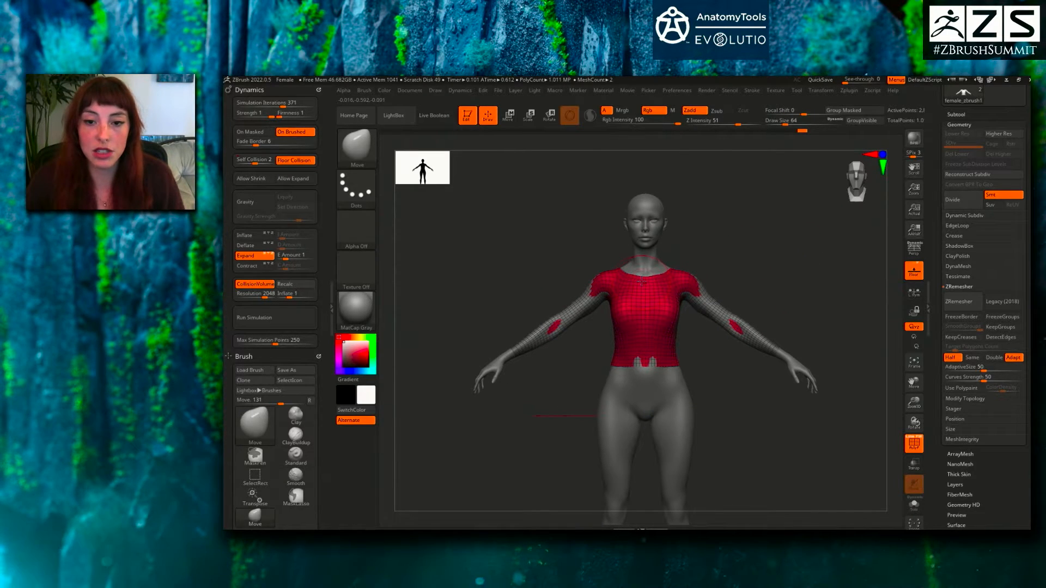
pyautogui.hotkey('shift', 'f')
pyautogui.moveTo(751, 214)
pyautogui.keyDown('ctrl'); pyautogui.mouseDown(button='right')
pyautogui.moveTo(755, 233)
pyautogui.moveTo(841, 233)
pyautogui.mouseUp(button='right'); pyautogui.keyUp('ctrl')
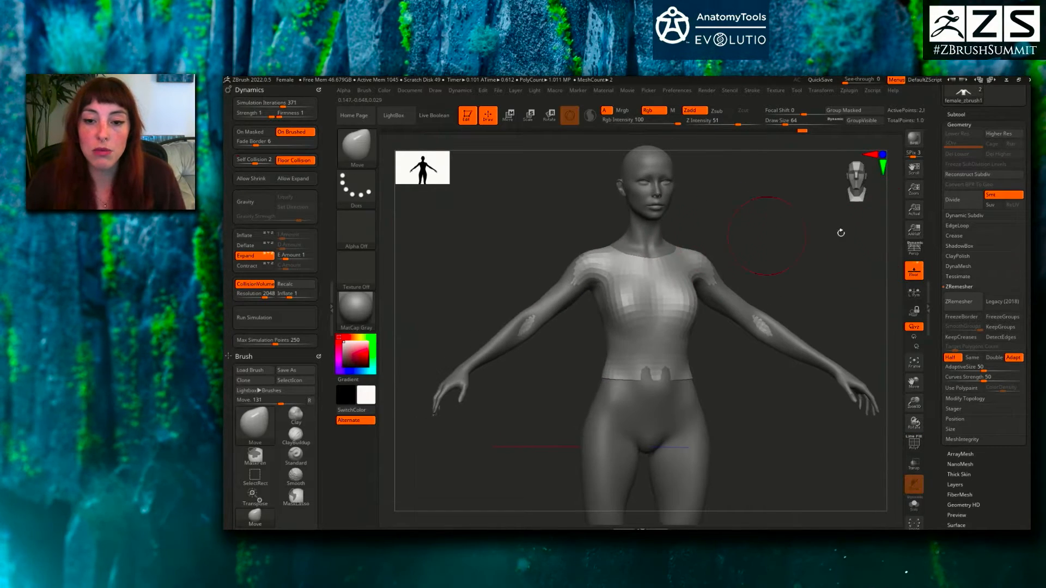
# - Activate Dynamic Subdiv on the top and give it a thickness of 0.00339
pyautogui.click(960, 216)
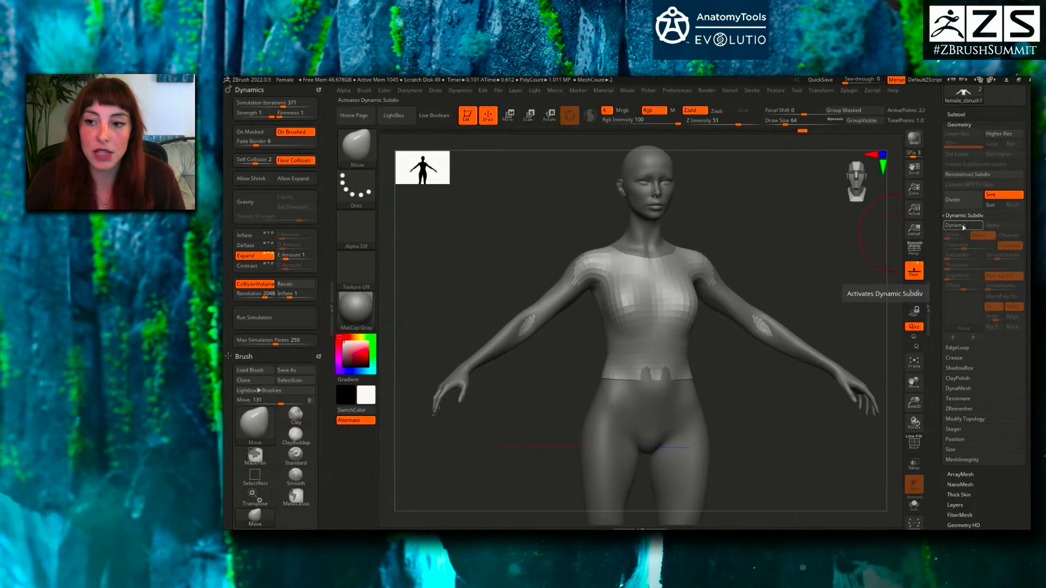
pyautogui.click(963, 227)
pyautogui.moveTo(773, 271); pyautogui.dragTo(708, 334)
pyautogui.moveTo(705, 340); pyautogui.dragTo(683, 290, button='right')
pyautogui.moveTo(743, 268); pyautogui.dragTo(747, 254, button='right')
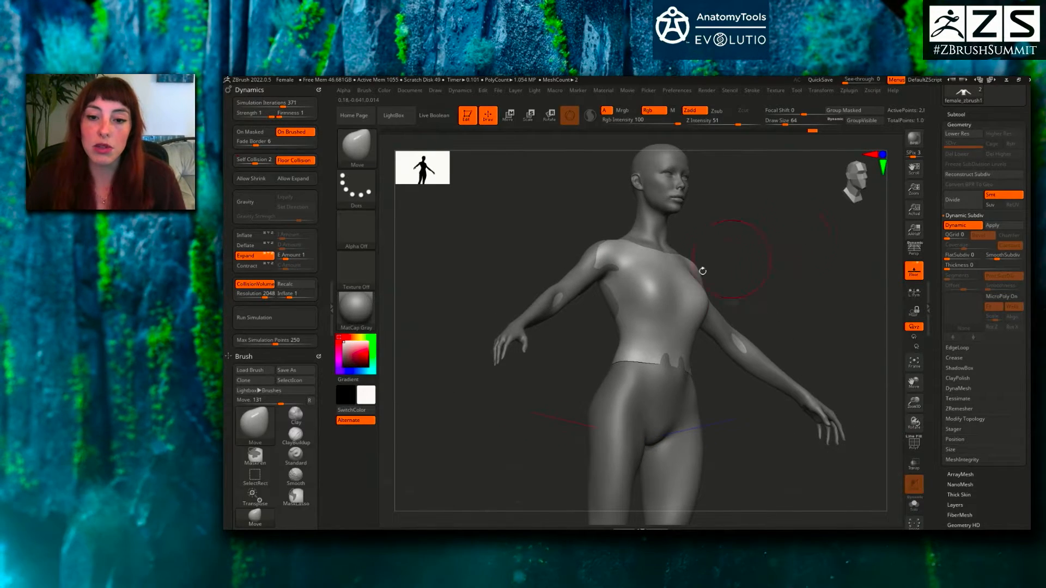
pyautogui.moveTo(951, 268); pyautogui.dragTo(962, 269)
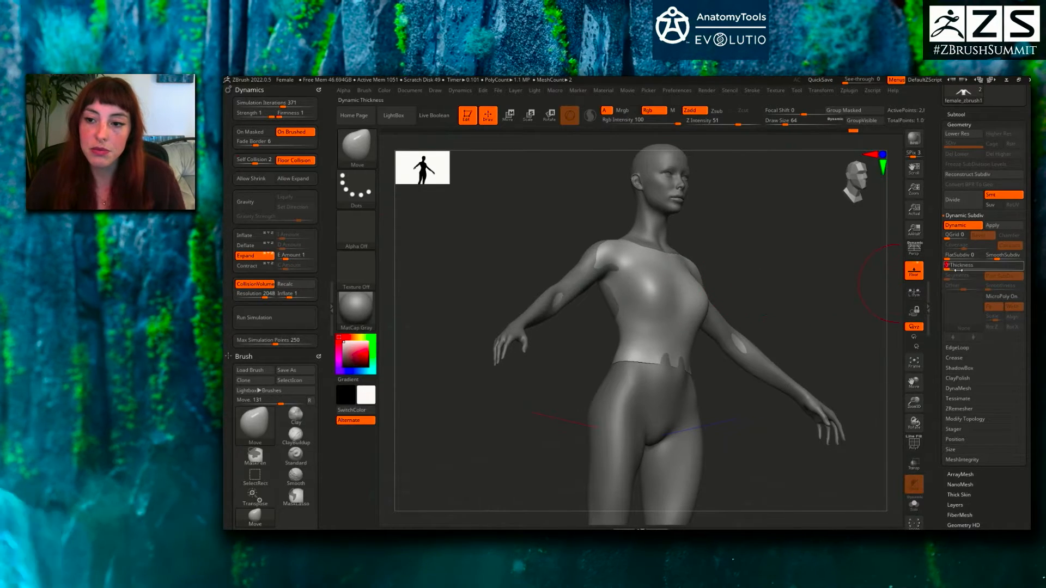
pyautogui.moveTo(846, 285)
pyautogui.mouseDown()
pyautogui.moveTo(790, 292)
pyautogui.moveTo(706, 264)
pyautogui.mouseUp()
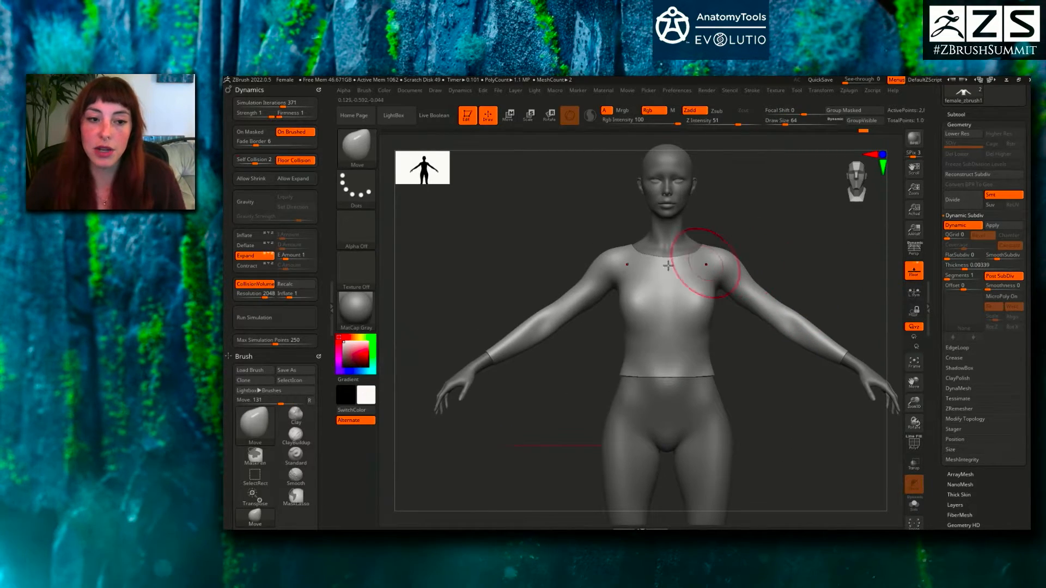
# - Try the expanding cloth simulation on the top and inspect the neckline and chest from the side
pyautogui.click(275, 317)
pyautogui.click(287, 323)
pyautogui.moveTo(594, 274)
pyautogui.mouseDown(button='right')
pyautogui.moveTo(651, 297)
pyautogui.moveTo(640, 309)
pyautogui.moveTo(691, 280)
pyautogui.moveTo(651, 304)
pyautogui.mouseUp(button='right')
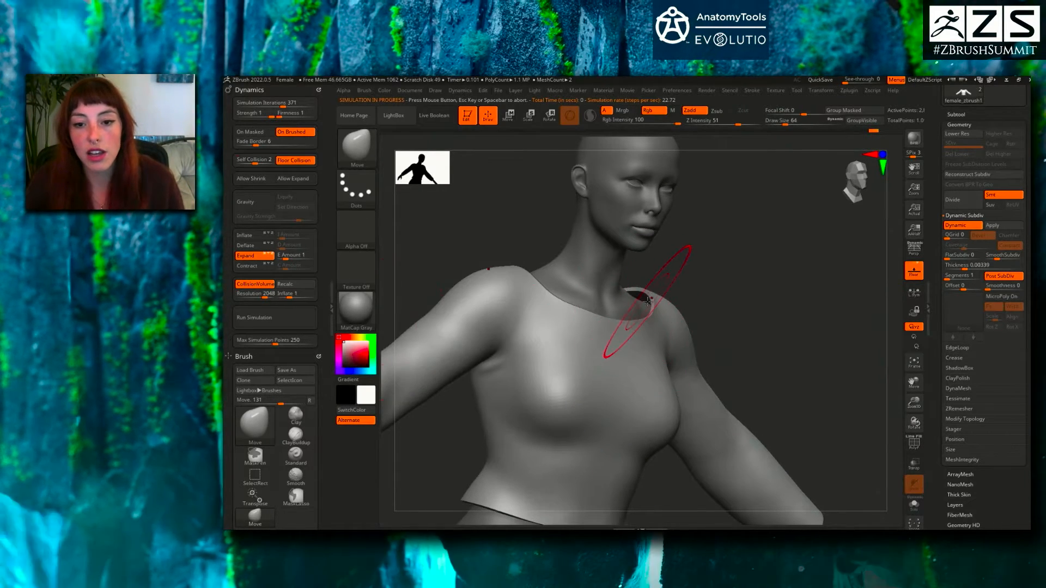
pyautogui.moveTo(647, 301); pyautogui.dragTo(670, 294, button='right')
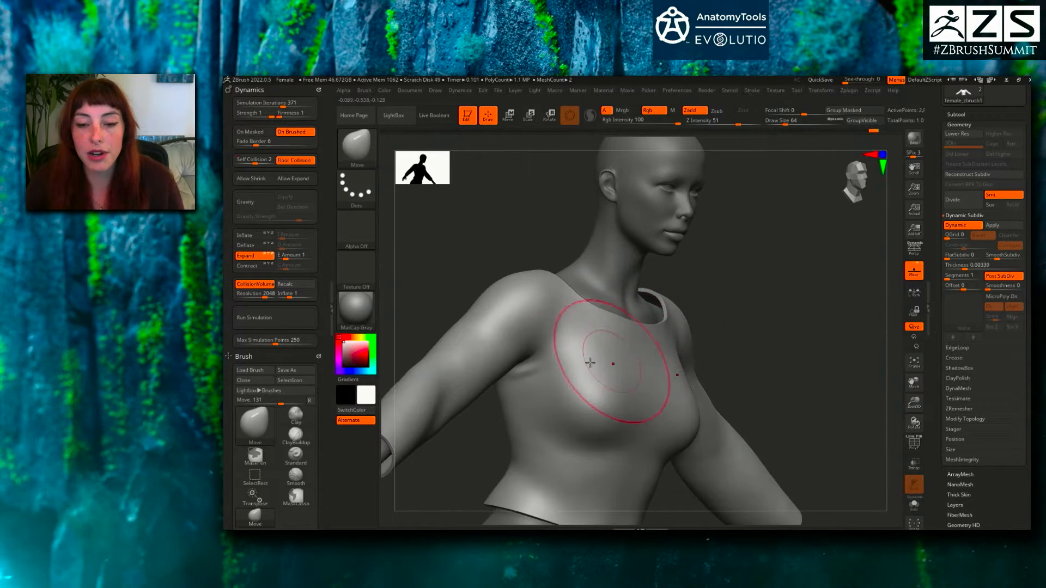
pyautogui.moveTo(596, 326); pyautogui.dragTo(717, 284, button='right')
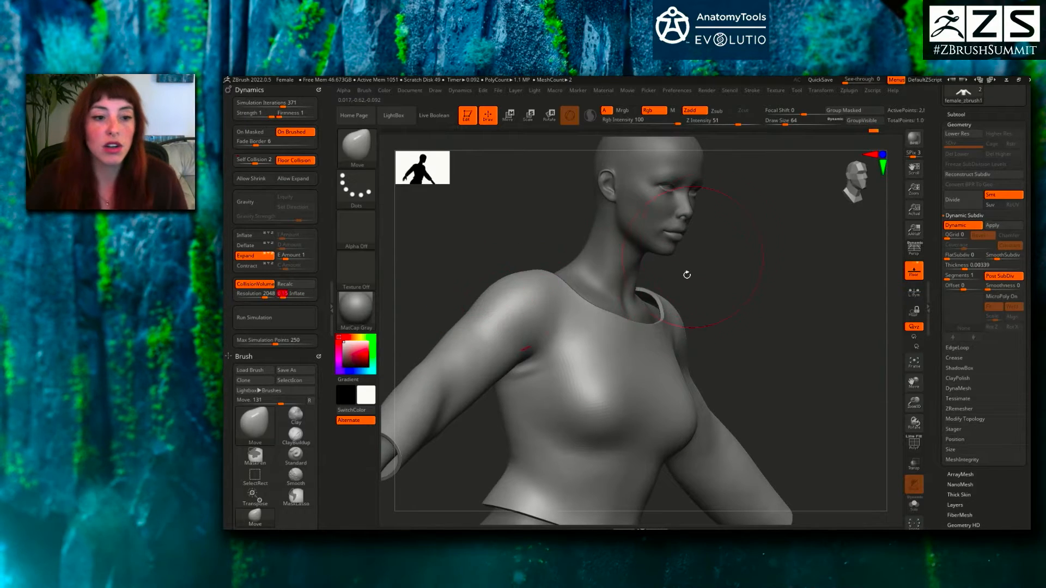
# - Undo the last cloth simulation on the top
pyautogui.hotkey('ctrl', 'z')
pyautogui.hotkey('ctrl', 'z')
pyautogui.hotkey('ctrl', 'z')
pyautogui.hotkey('ctrl', 'z')
pyautogui.hotkey('ctrl', 'z')
pyautogui.hotkey('ctrl', 'z')
pyautogui.hotkey('ctrl', 'z')
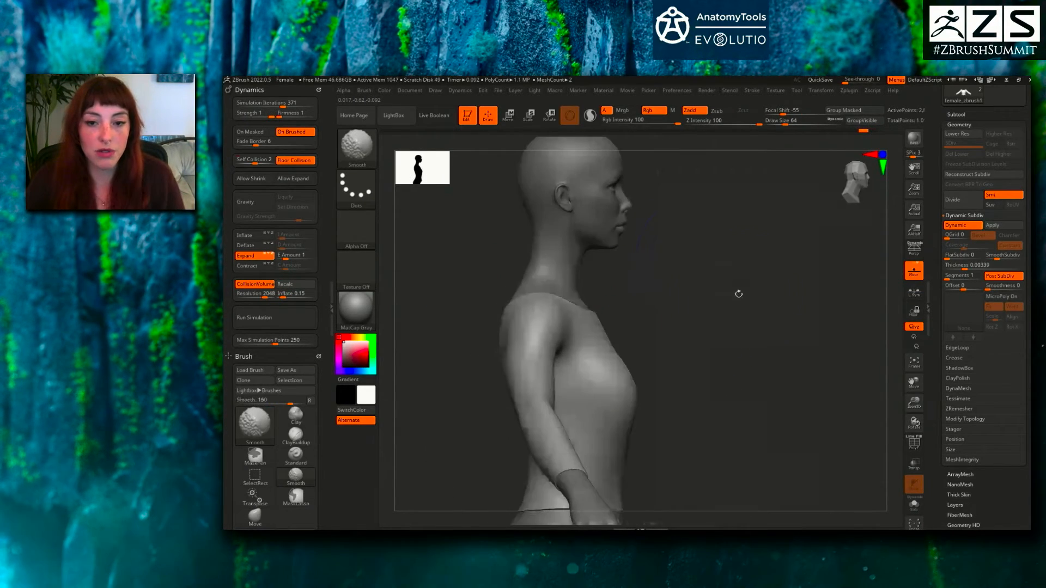
pyautogui.hotkey('ctrl', 'z')
pyautogui.hotkey('ctrl', 'z')
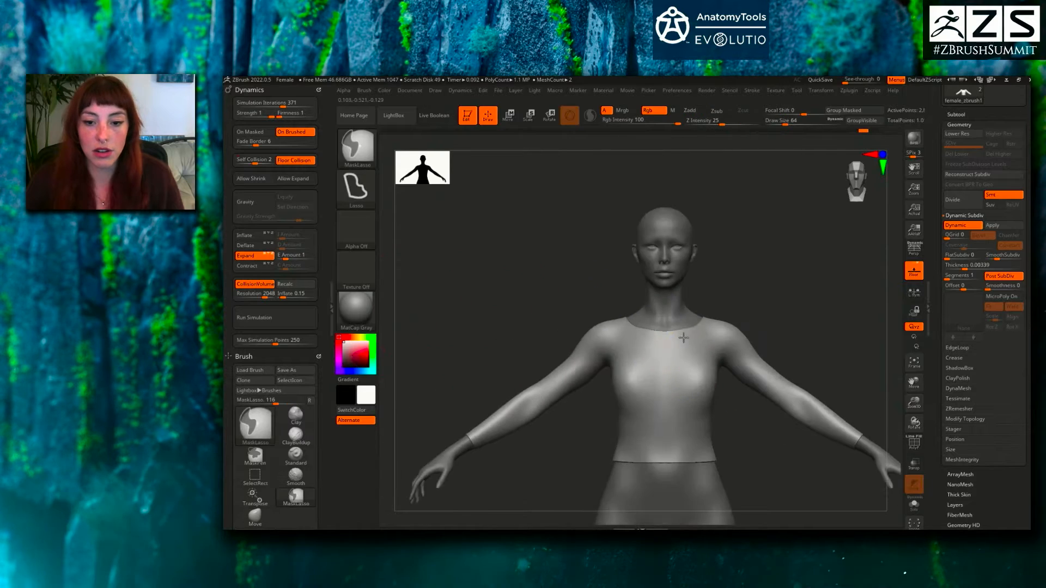
# - Run the expanding cloth simulation on the top again, restart it once, and stop it after folds have formed
pyautogui.click(254, 322)
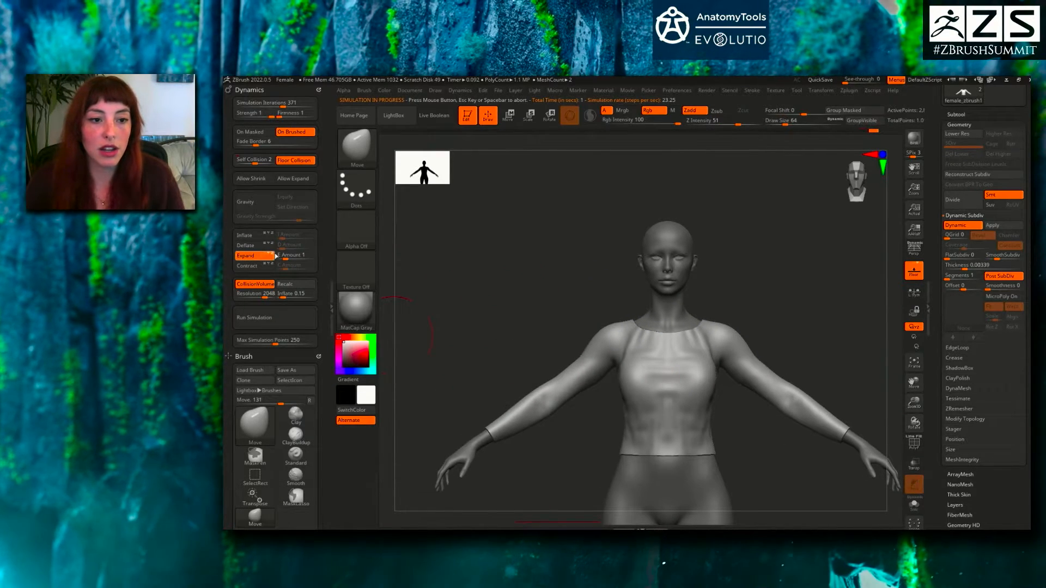
pyautogui.click(269, 319)
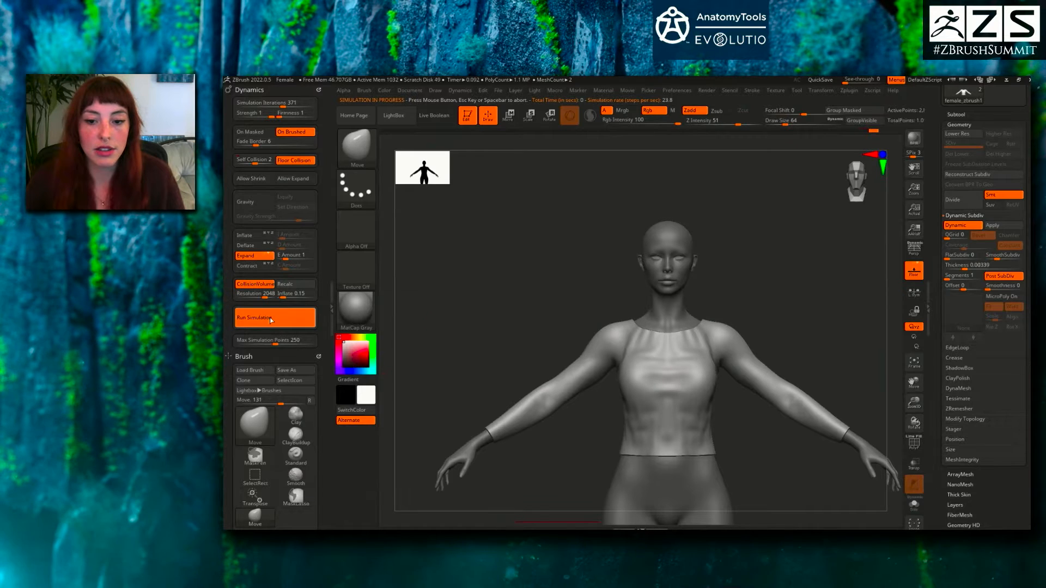
pyautogui.click(304, 326)
pyautogui.moveTo(796, 360)
pyautogui.mouseDown()
pyautogui.moveTo(578, 368)
pyautogui.moveTo(799, 379)
pyautogui.mouseUp()
pyautogui.moveTo(798, 380)
pyautogui.keyDown('ctrl'); pyautogui.mouseDown(button='right')
pyautogui.moveTo(721, 327)
pyautogui.moveTo(703, 348)
pyautogui.mouseUp(button='right'); pyautogui.keyUp('ctrl')
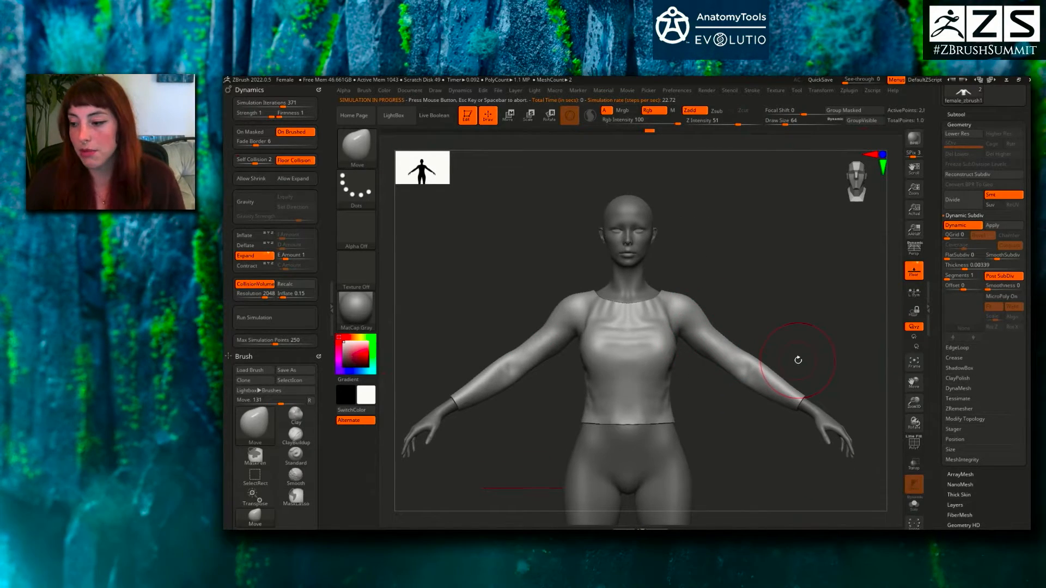
pyautogui.keyDown('alt'); pyautogui.moveTo(855, 379); pyautogui.dragTo(851, 366); pyautogui.keyUp('alt')
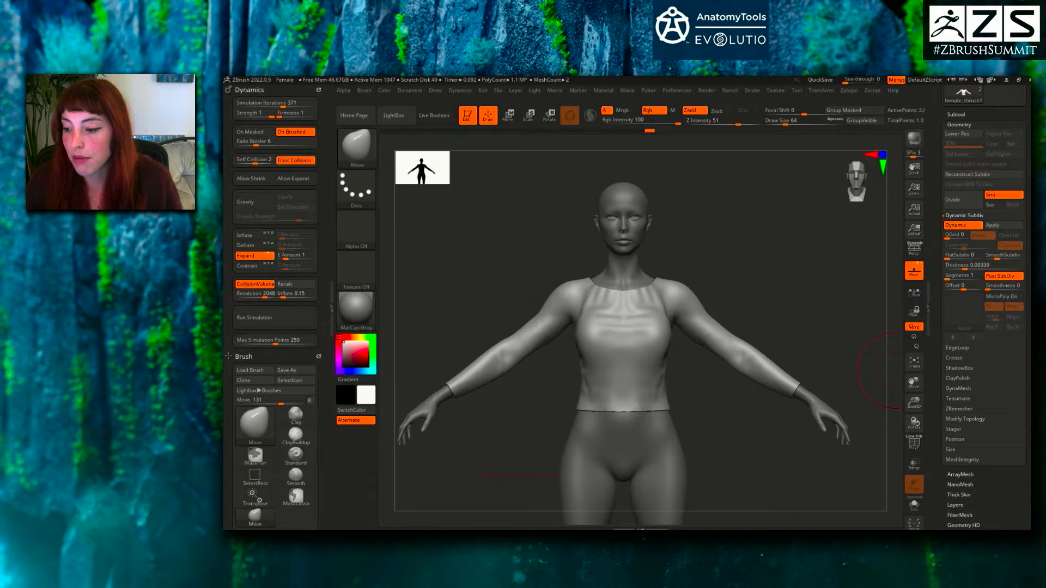
pyautogui.keyDown('ctrl'); pyautogui.moveTo(670, 200); pyautogui.dragTo(672, 220, button='right'); pyautogui.keyUp('ctrl')
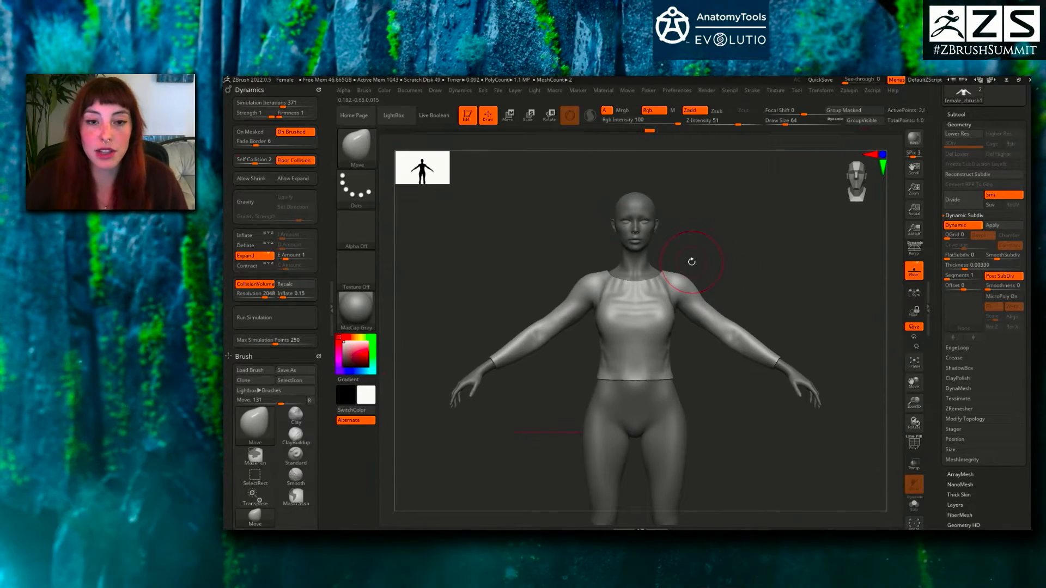
# - Select the ClothPull brush and pull the front of the top down from the chest toward the waist to create folds
pyautogui.press('b')
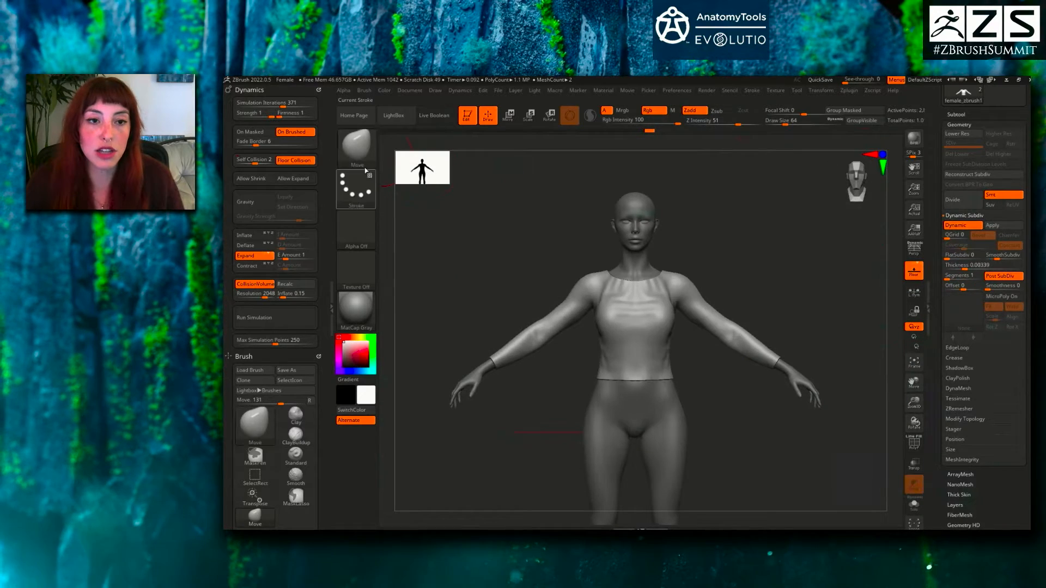
pyautogui.click(351, 157)
pyautogui.press('c')
pyautogui.click(669, 266)
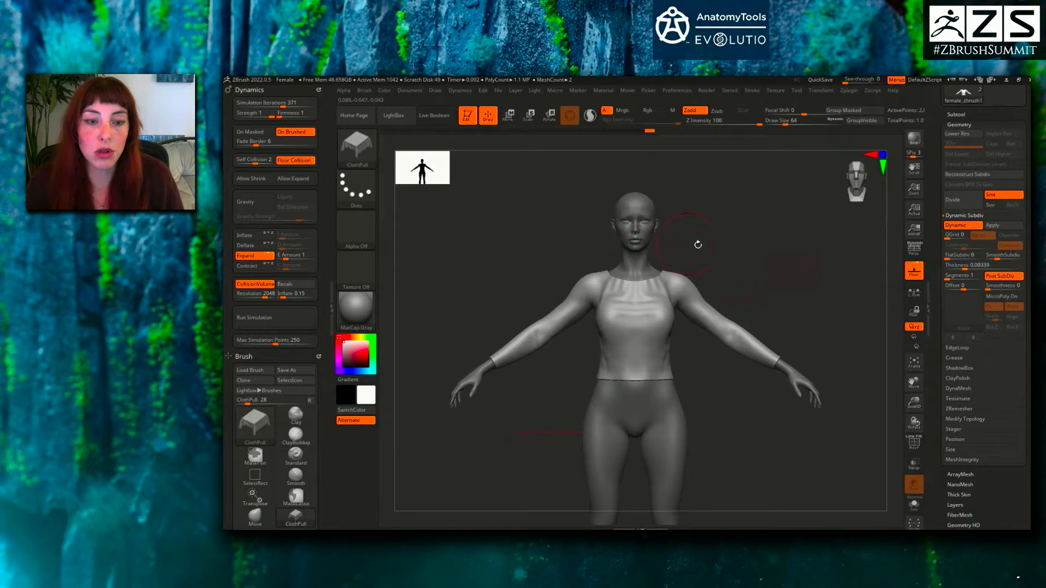
pyautogui.click(360, 148)
pyautogui.click(698, 243)
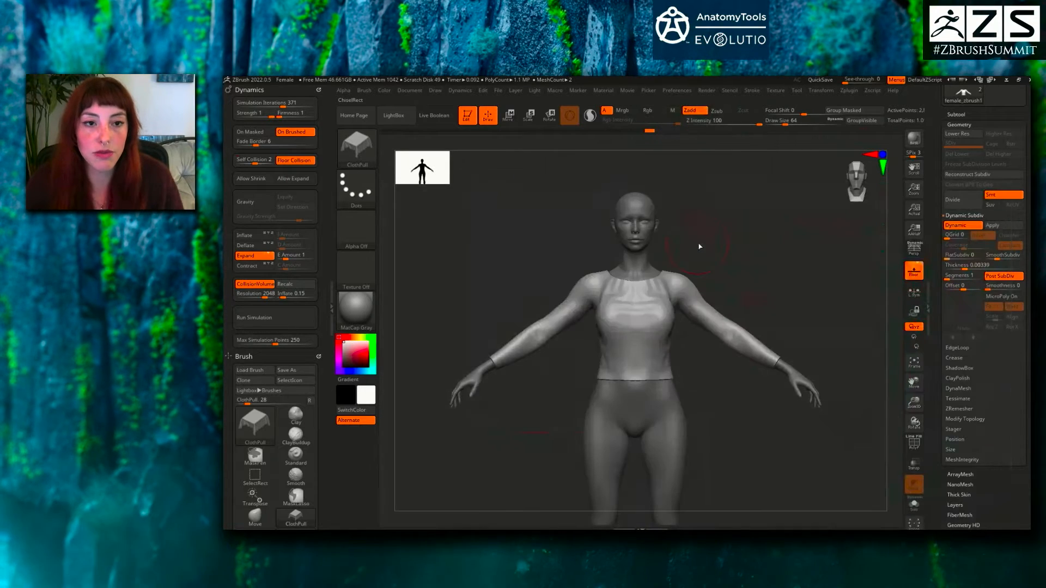
pyautogui.moveTo(660, 290)
pyautogui.mouseDown(button='right')
pyautogui.moveTo(634, 304)
pyautogui.moveTo(653, 304)
pyautogui.mouseUp(button='right')
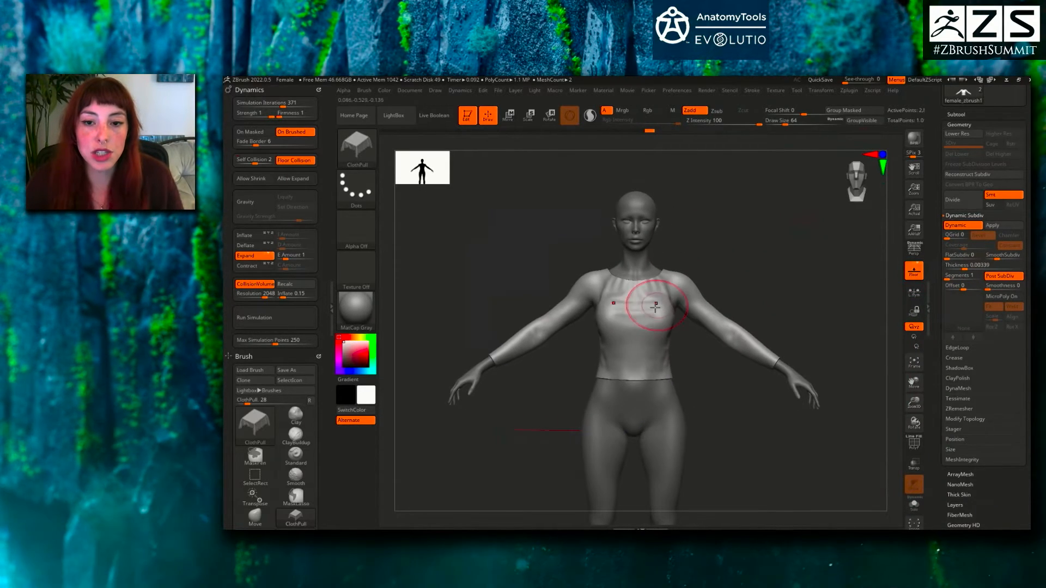
pyautogui.moveTo(648, 321); pyautogui.dragTo(640, 373)
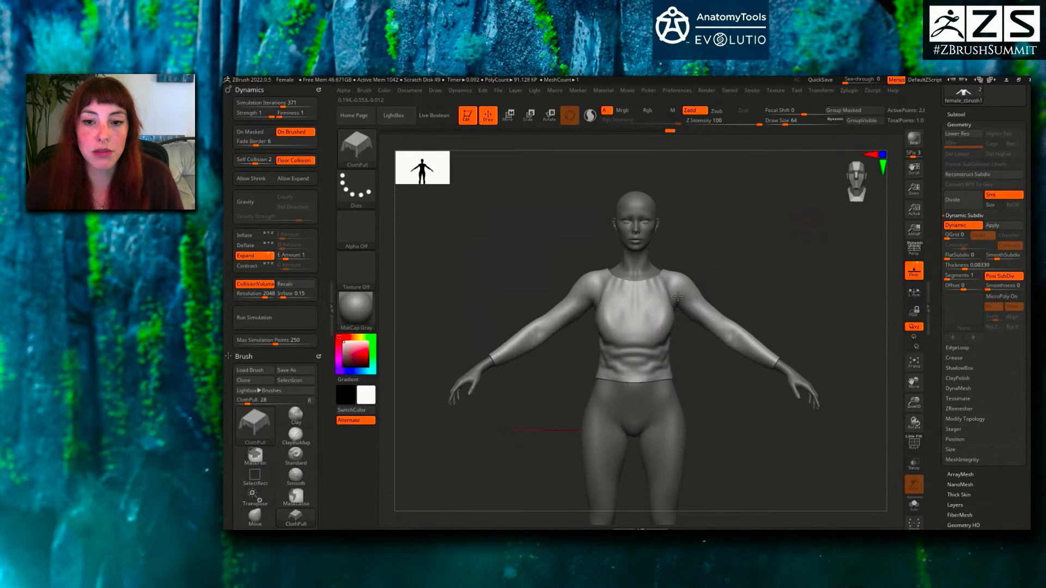
# - Set the draw size to about 101 and pull the back of the top down toward the waist to form folds
pyautogui.moveTo(687, 307); pyautogui.dragTo(658, 339, button='right')
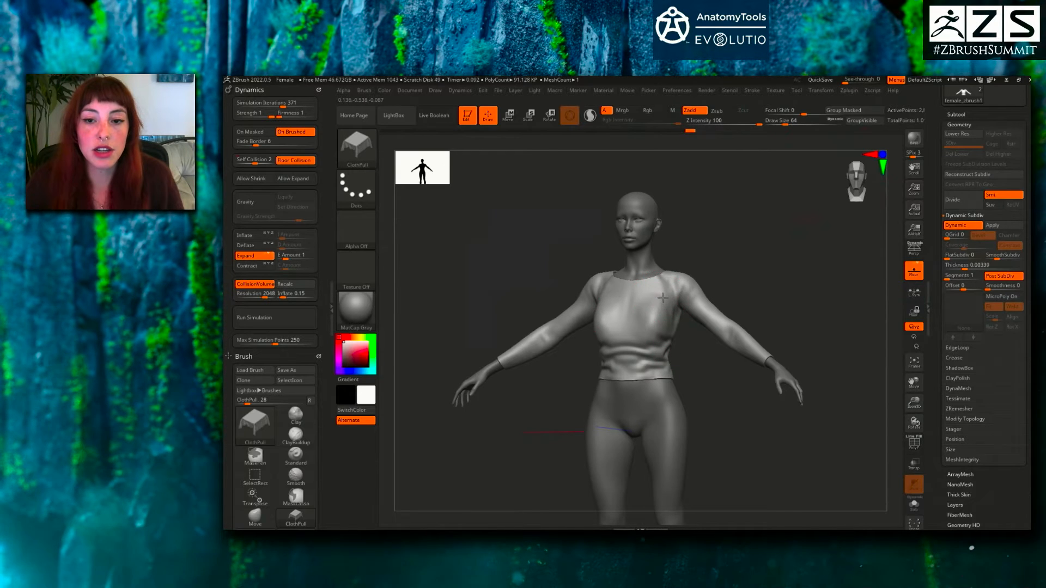
pyautogui.moveTo(658, 299); pyautogui.dragTo(752, 345, button='right')
pyautogui.moveTo(752, 344); pyautogui.dragTo(754, 312)
pyautogui.click(791, 123)
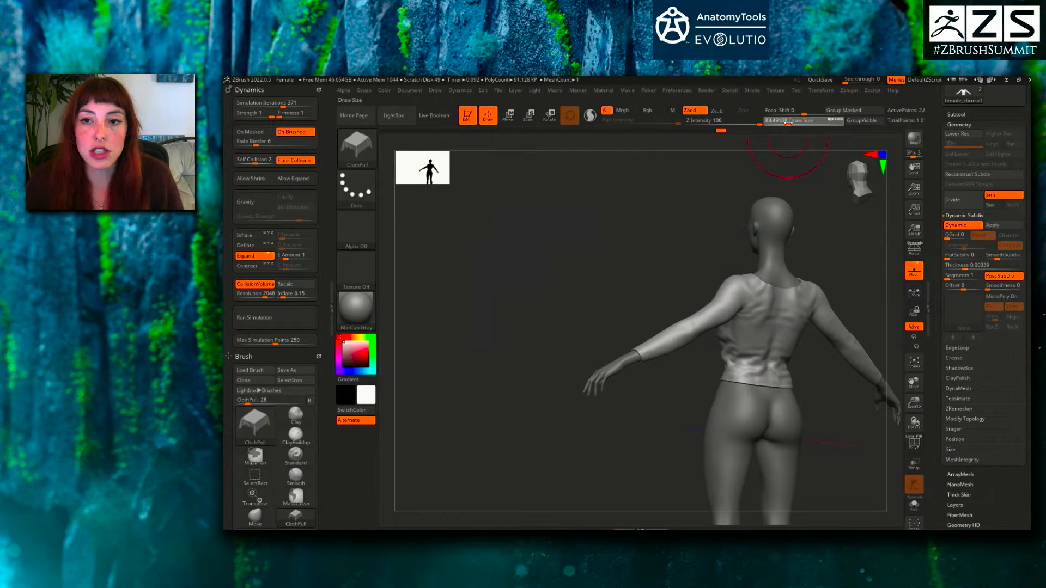
pyautogui.moveTo(773, 354); pyautogui.dragTo(771, 356)
pyautogui.moveTo(780, 321); pyautogui.dragTo(767, 372)
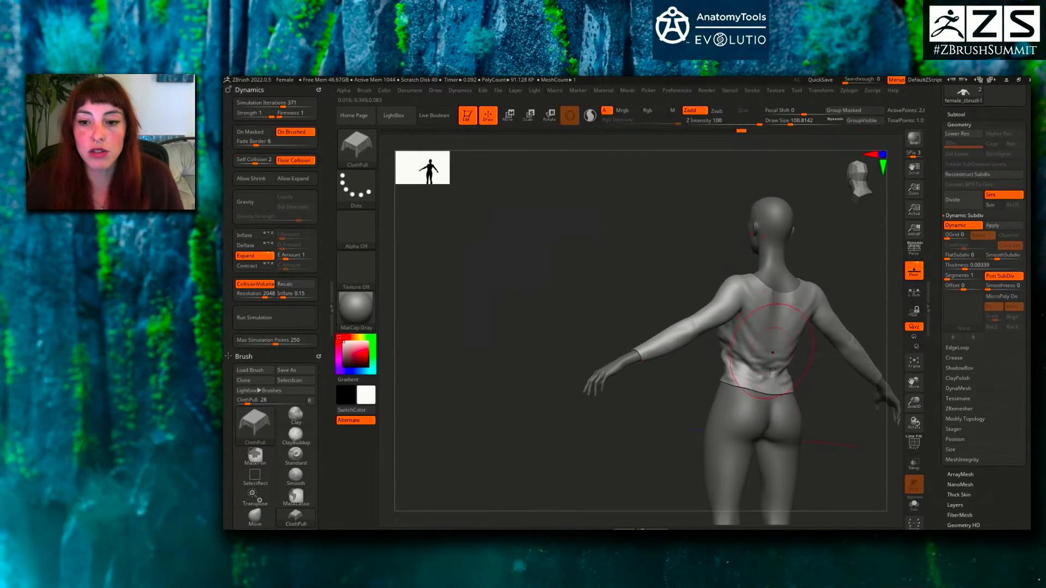
pyautogui.moveTo(774, 334); pyautogui.dragTo(772, 341)
# - Undo and redo the last pull stroke for comparison, and pull the front waist of the top slightly down
pyautogui.moveTo(643, 392)
pyautogui.mouseDown()
pyautogui.moveTo(755, 384)
pyautogui.moveTo(767, 372)
pyautogui.mouseUp()
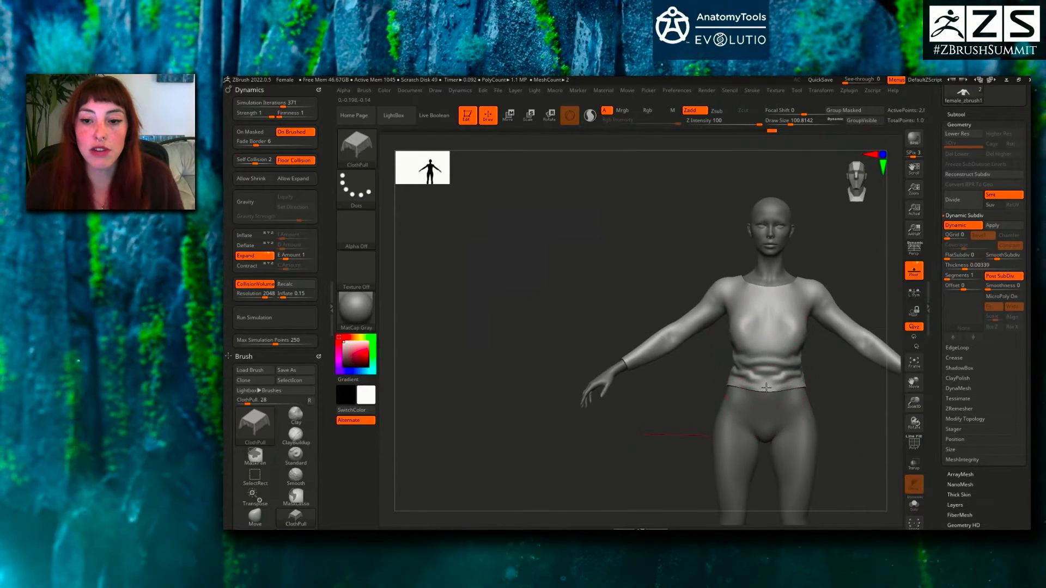
pyautogui.hotkey('ctrl', 'z')
pyautogui.hotkey('ctrl', 'shift', 'z')
pyautogui.keyDown('alt'); pyautogui.moveTo(507, 181); pyautogui.dragTo(400, 161); pyautogui.keyUp('alt')
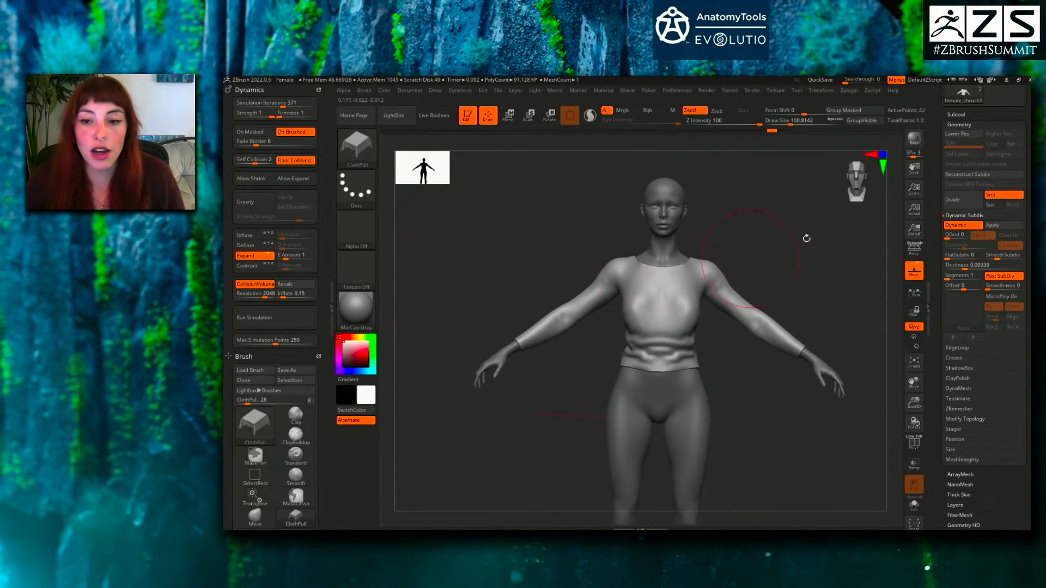
pyautogui.moveTo(684, 332); pyautogui.dragTo(679, 341)
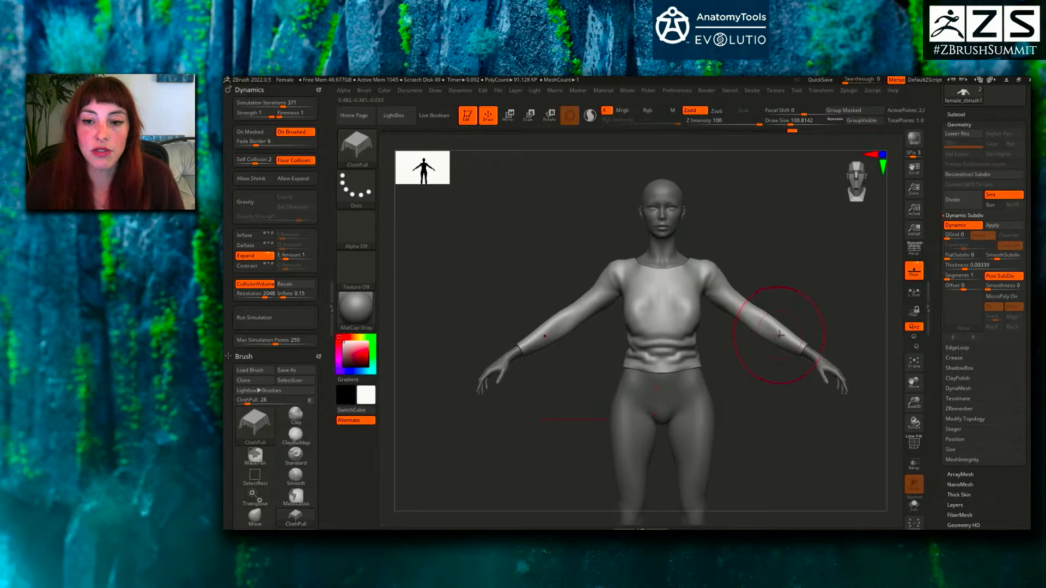
# - Pull the sleeves up from the wrists to bunch folds around the elbows, and pull the front of the top toward the hem
pyautogui.moveTo(786, 339)
pyautogui.mouseDown()
pyautogui.moveTo(750, 265)
pyautogui.moveTo(734, 277)
pyautogui.mouseUp()
pyautogui.moveTo(626, 267); pyautogui.dragTo(747, 278)
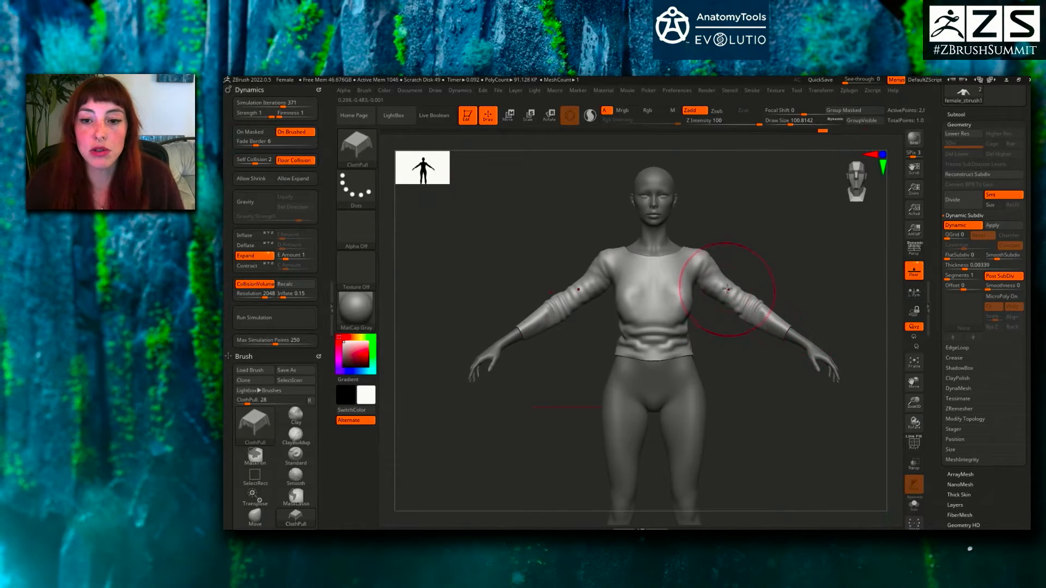
pyautogui.moveTo(677, 343)
pyautogui.mouseDown()
pyautogui.moveTo(666, 301)
pyautogui.moveTo(668, 349)
pyautogui.mouseUp()
pyautogui.moveTo(670, 293)
pyautogui.mouseDown()
pyautogui.moveTo(670, 338)
pyautogui.moveTo(698, 323)
pyautogui.moveTo(662, 322)
pyautogui.mouseUp()
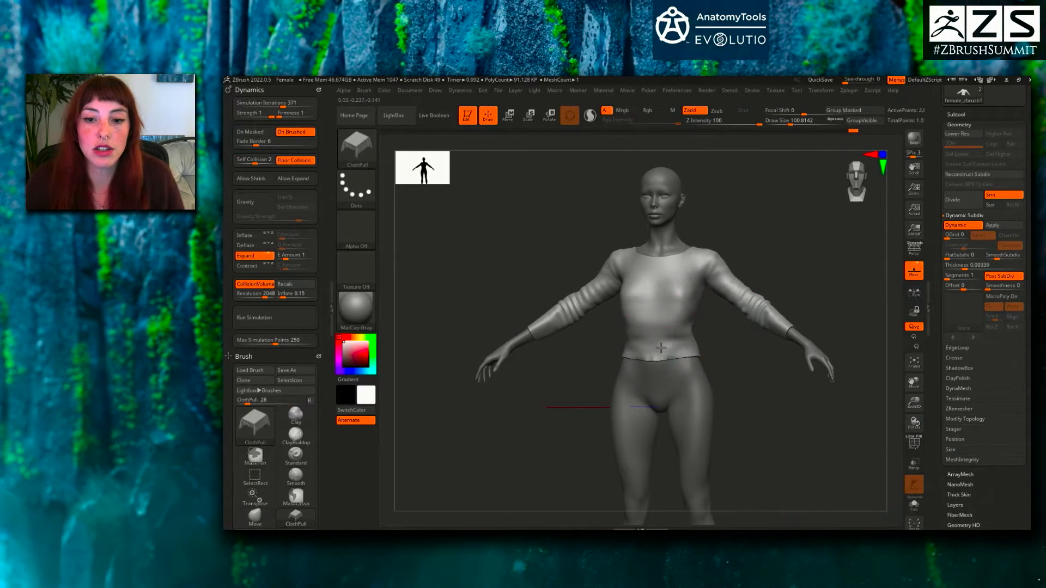
pyautogui.moveTo(666, 307)
pyautogui.mouseDown()
pyautogui.moveTo(663, 345)
pyautogui.moveTo(726, 367)
pyautogui.moveTo(700, 310)
pyautogui.mouseUp()
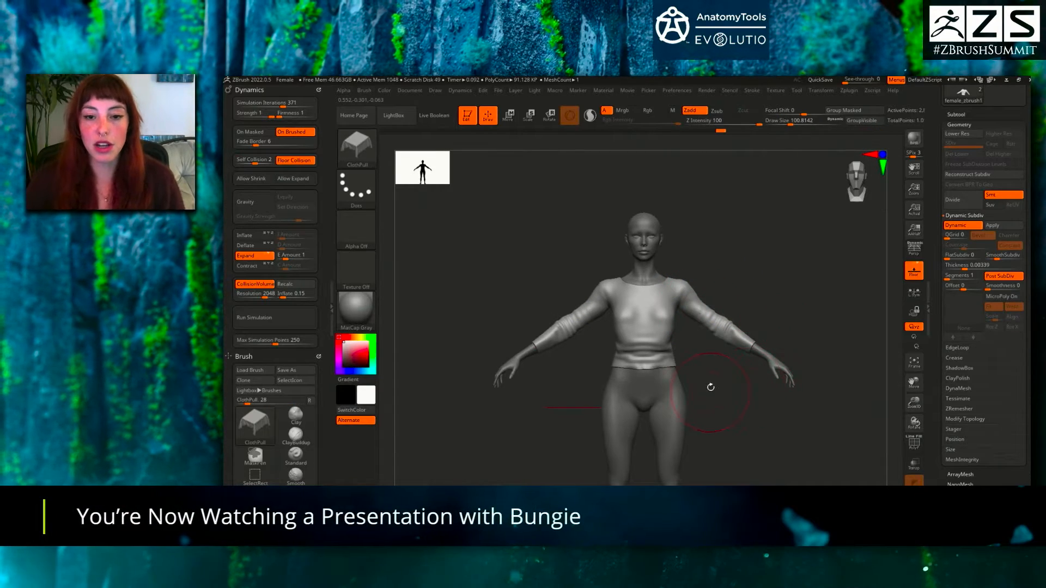
# - Examine the folds on the top's sleeves and waist from the front and the side
pyautogui.moveTo(710, 392); pyautogui.dragTo(627, 392)
pyautogui.moveTo(811, 354); pyautogui.dragTo(730, 345)
pyautogui.moveTo(723, 310); pyautogui.dragTo(735, 306)
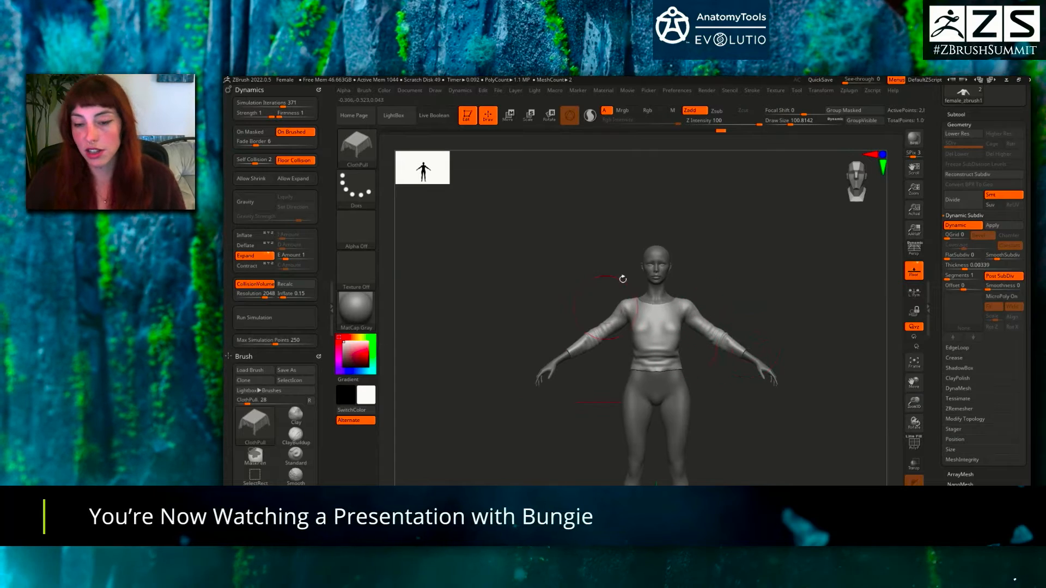
pyautogui.moveTo(691, 292)
pyautogui.keyDown('ctrl'); pyautogui.mouseDown(button='right')
pyautogui.moveTo(704, 300)
pyautogui.moveTo(729, 275)
pyautogui.mouseUp(button='right'); pyautogui.keyUp('ctrl')
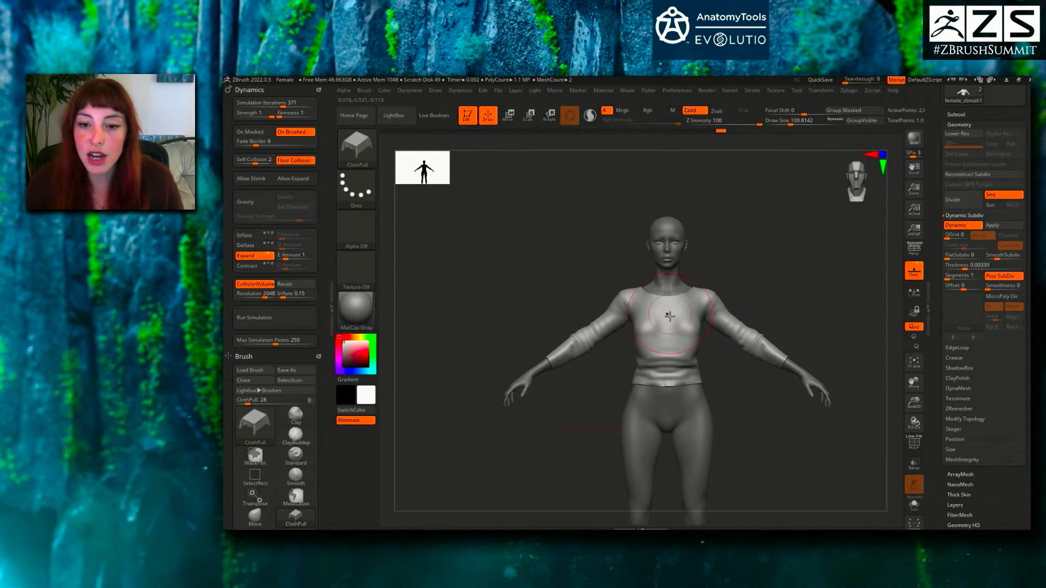
pyautogui.keyDown('alt'); pyautogui.moveTo(739, 302); pyautogui.dragTo(711, 261); pyautogui.keyUp('alt')
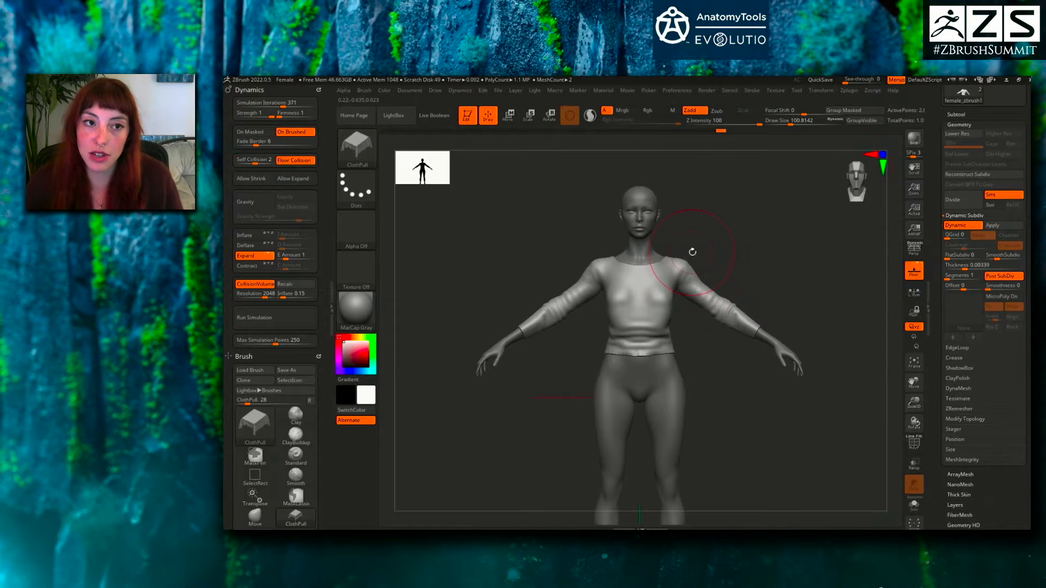
pyautogui.moveTo(664, 243); pyautogui.dragTo(722, 228)
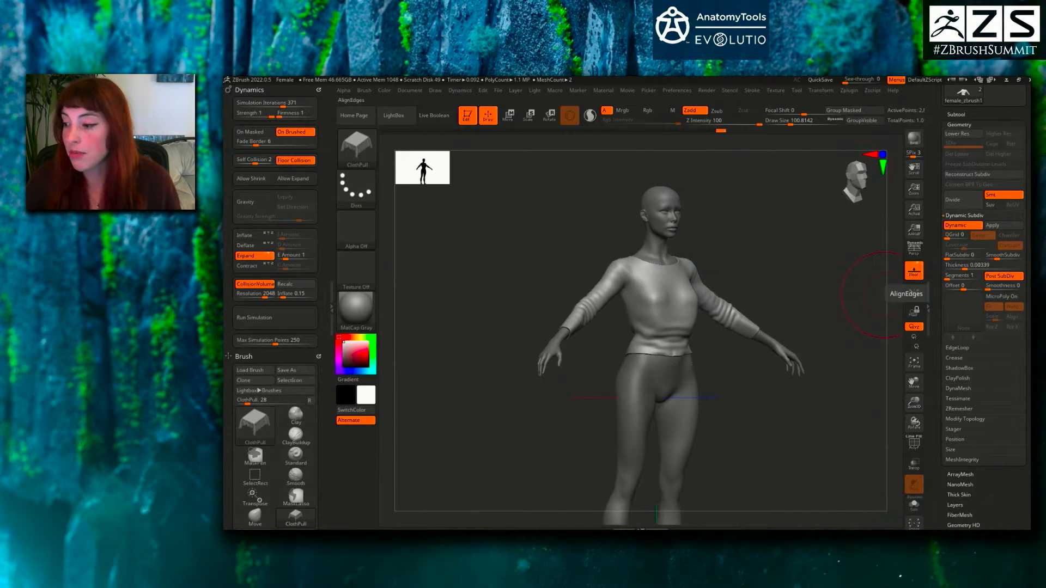
pyautogui.moveTo(1022, 117); pyautogui.dragTo(999, 186)
pyautogui.moveTo(681, 308); pyautogui.dragTo(722, 220)
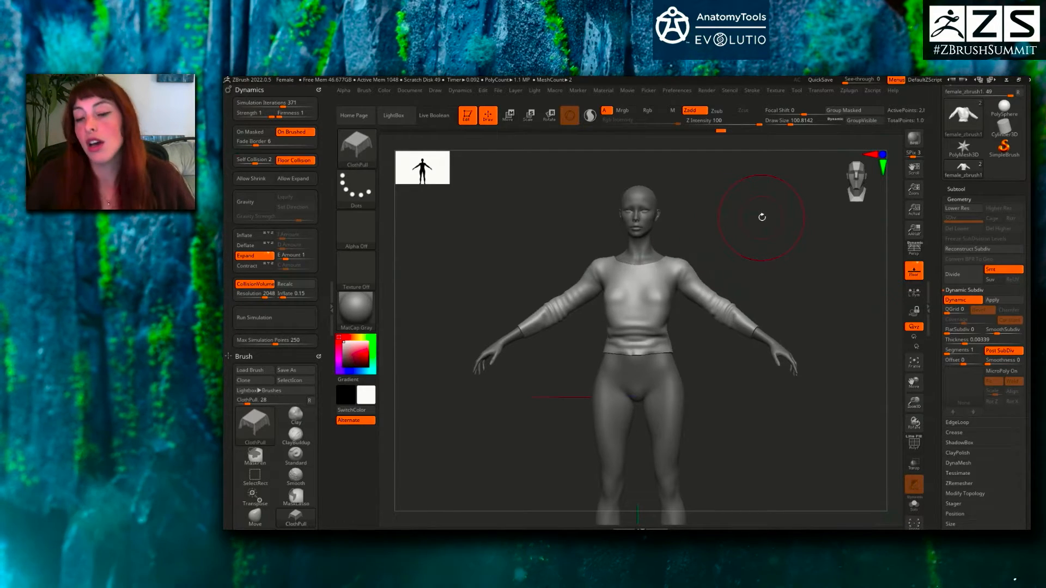
pyautogui.keyDown('shift'); pyautogui.moveTo(761, 208); pyautogui.dragTo(757, 208); pyautogui.keyUp('shift')
pyautogui.keyDown('alt'); pyautogui.moveTo(743, 200); pyautogui.dragTo(751, 213); pyautogui.keyUp('alt')
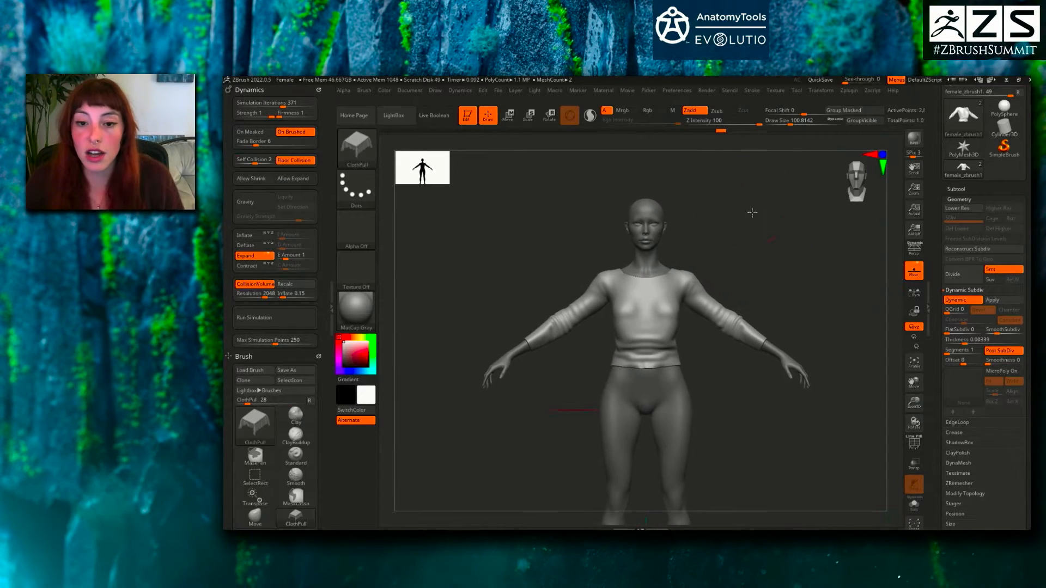
# - Append a Ring3D mesh as a new subtool and make it the active subtool
pyautogui.click(977, 189)
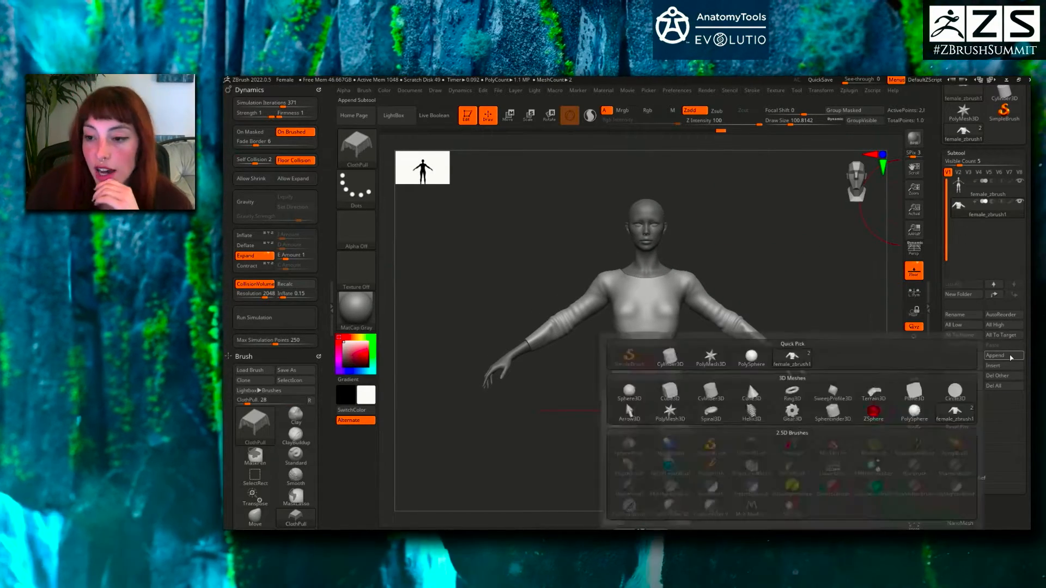
pyautogui.click(1010, 357)
pyautogui.click(792, 393)
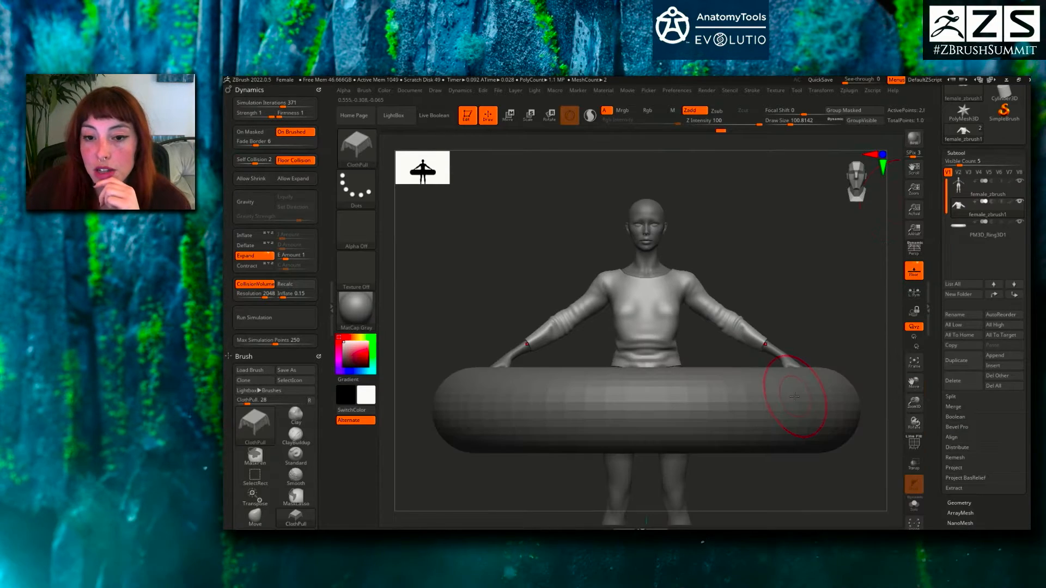
pyautogui.click(956, 227)
# - Scale the ring down and move it up around the body just below the hem of the top
pyautogui.moveTo(782, 234); pyautogui.dragTo(704, 270)
pyautogui.press('w')
pyautogui.moveTo(707, 311); pyautogui.dragTo(691, 311)
pyautogui.moveTo(705, 273); pyautogui.dragTo(705, 268)
pyautogui.keyDown('alt'); pyautogui.moveTo(779, 294); pyautogui.dragTo(769, 336); pyautogui.keyUp('alt')
pyautogui.moveTo(769, 335)
pyautogui.mouseDown()
pyautogui.moveTo(768, 294)
pyautogui.moveTo(772, 319)
pyautogui.mouseUp()
# - Select the ZModeler brush in Draw mode and show the ring's polyframe up close
pyautogui.press('b')
pyautogui.press('z')
pyautogui.press('m')
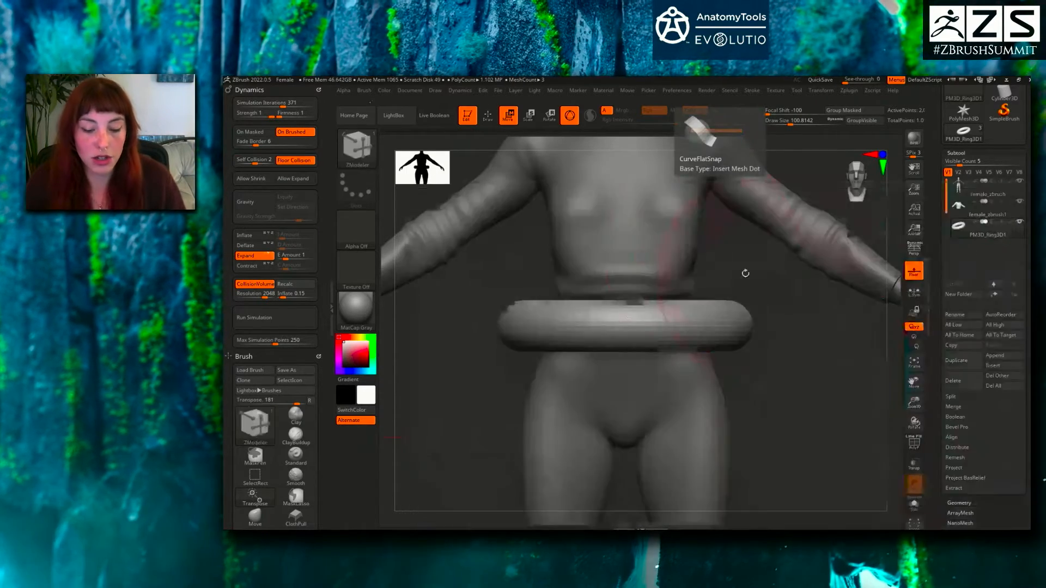
pyautogui.press('q')
pyautogui.moveTo(674, 326)
pyautogui.keyDown('ctrl'); pyautogui.mouseDown(button='right')
pyautogui.moveTo(716, 286)
pyautogui.moveTo(746, 310)
pyautogui.moveTo(742, 300)
pyautogui.mouseUp(button='right'); pyautogui.keyUp('ctrl')
pyautogui.hotkey('shift', 'f')
# - Delete two polyloops on the ring's outer face, one above and one below a single row of polygons
pyautogui.press('space')
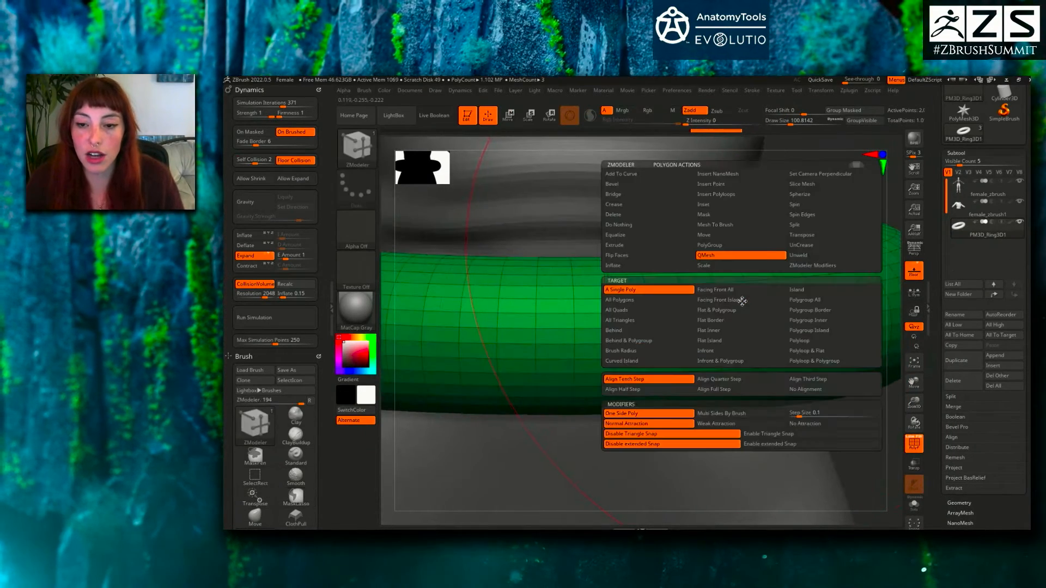
pyautogui.press('space')
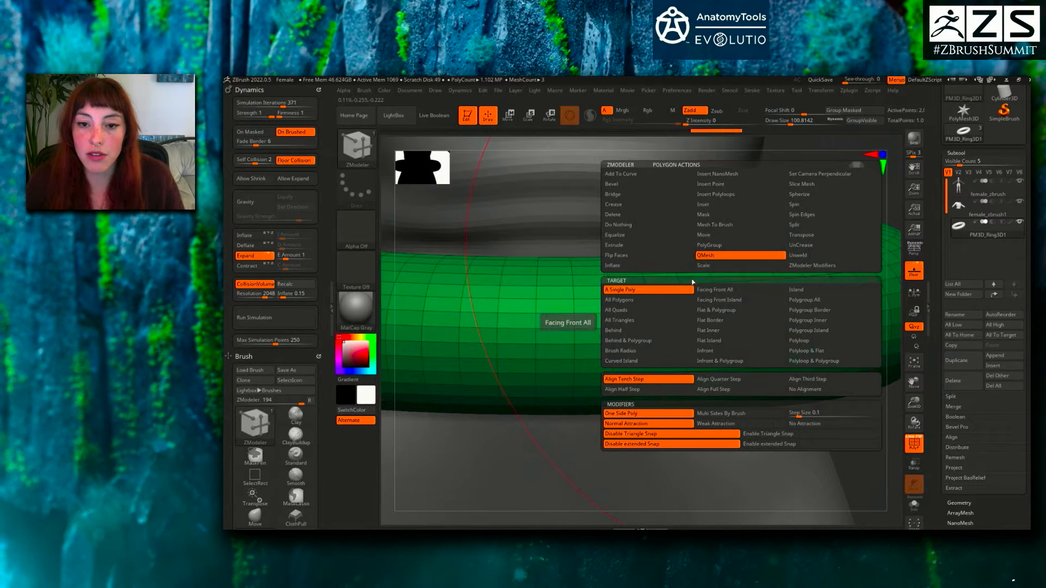
pyautogui.click(641, 216)
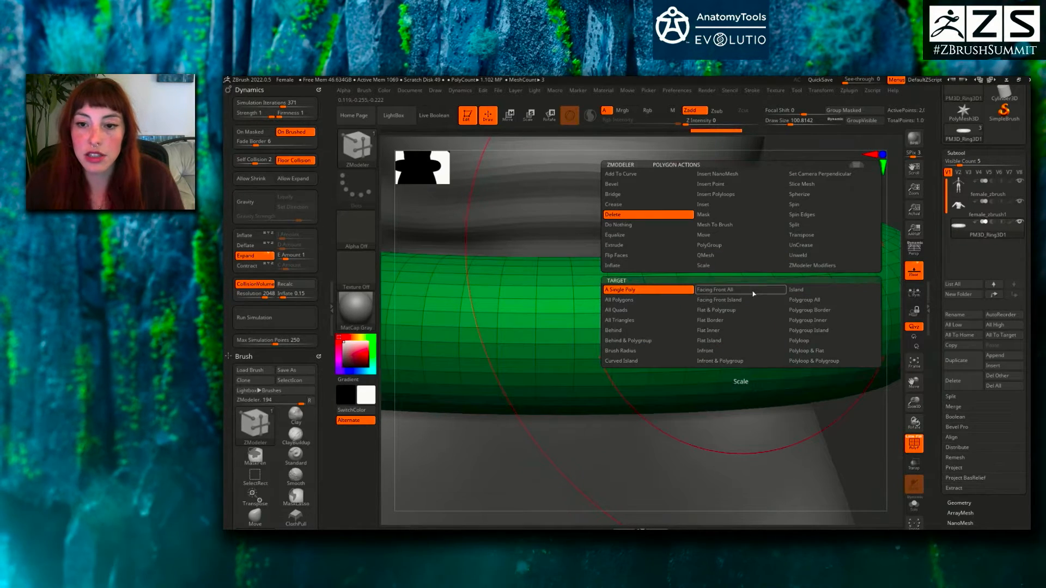
pyautogui.click(808, 342)
pyautogui.click(742, 303)
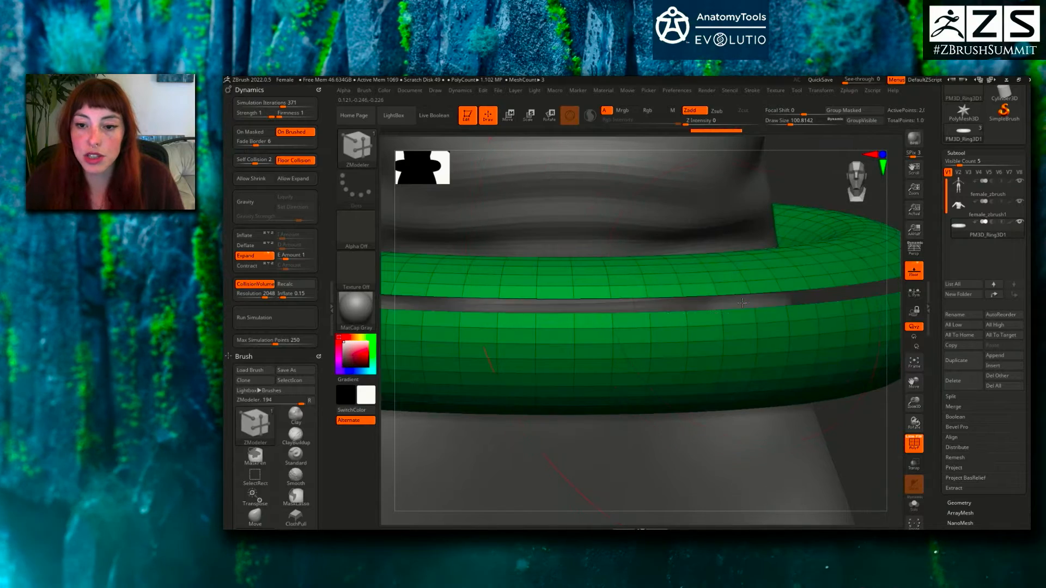
pyautogui.click(740, 327)
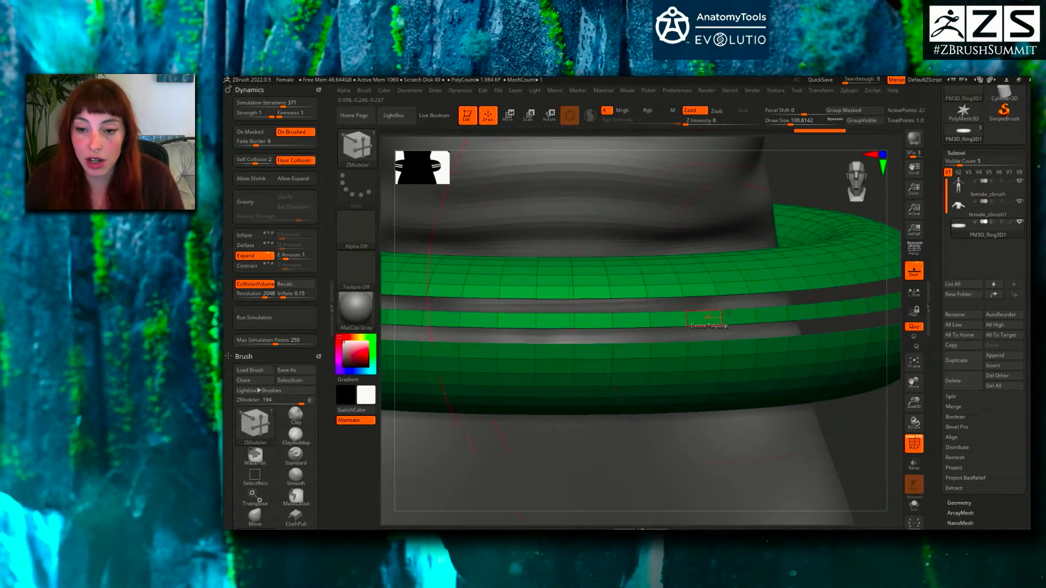
# - Change the polygon delete target to Island and remove the rest of the ring, keeping only the single thin band
pyautogui.press('space')
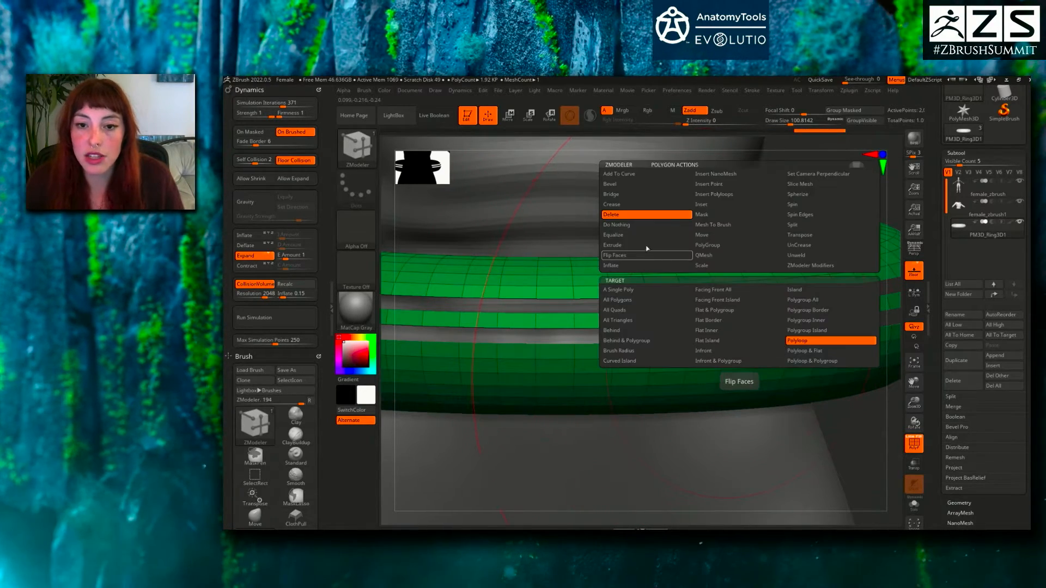
pyautogui.click(784, 290)
pyautogui.click(743, 347)
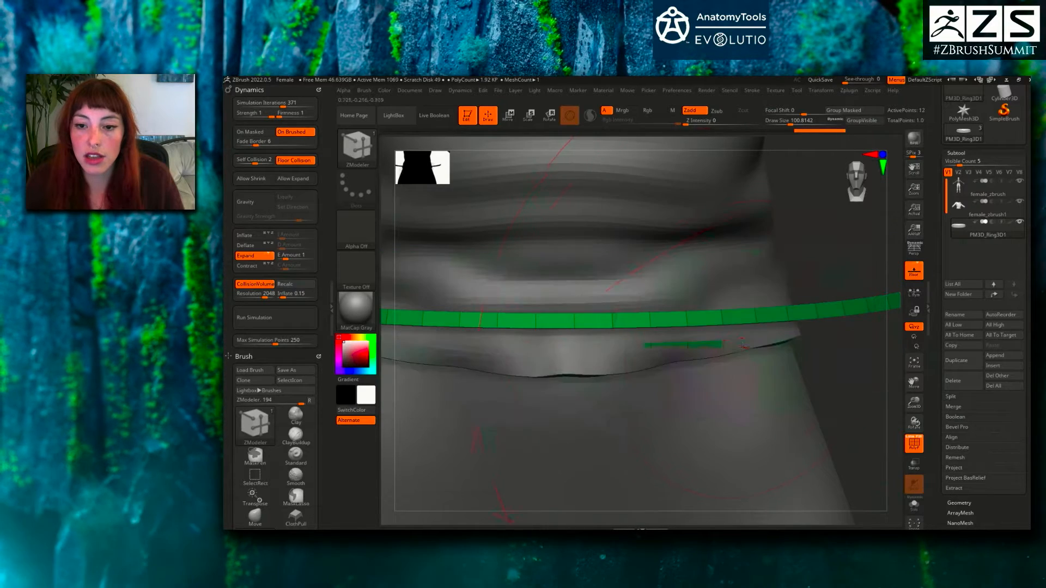
# - Extrude the band's upper edge loop inward to the body to form a flat disc around the waist
pyautogui.keyDown('ctrl'); pyautogui.moveTo(804, 346); pyautogui.dragTo(694, 376, button='right'); pyautogui.keyUp('ctrl')
pyautogui.press('space')
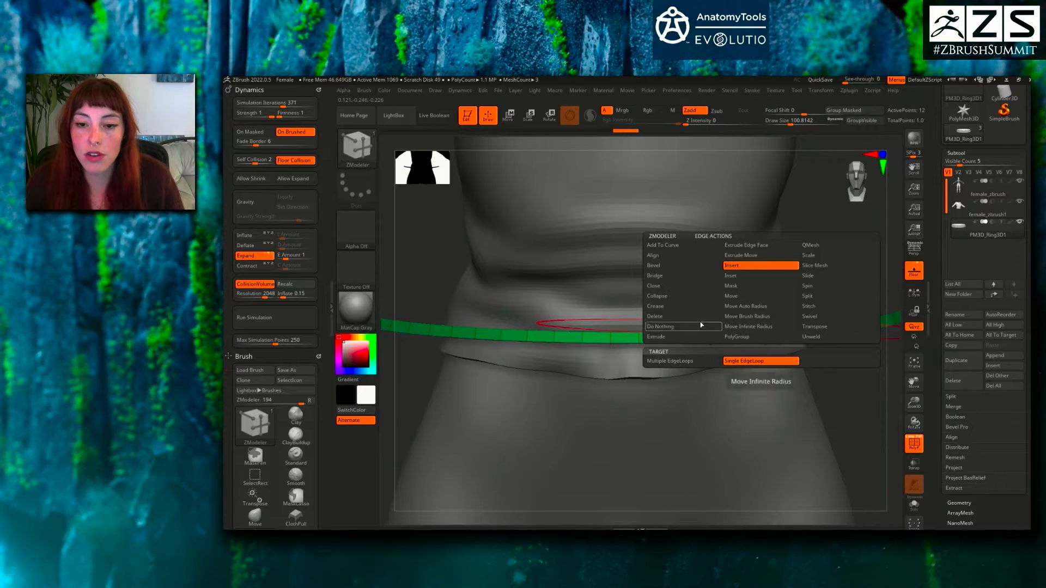
pyautogui.click(672, 338)
pyautogui.moveTo(748, 308); pyautogui.dragTo(768, 348, button='right')
pyautogui.moveTo(749, 327); pyautogui.dragTo(616, 321)
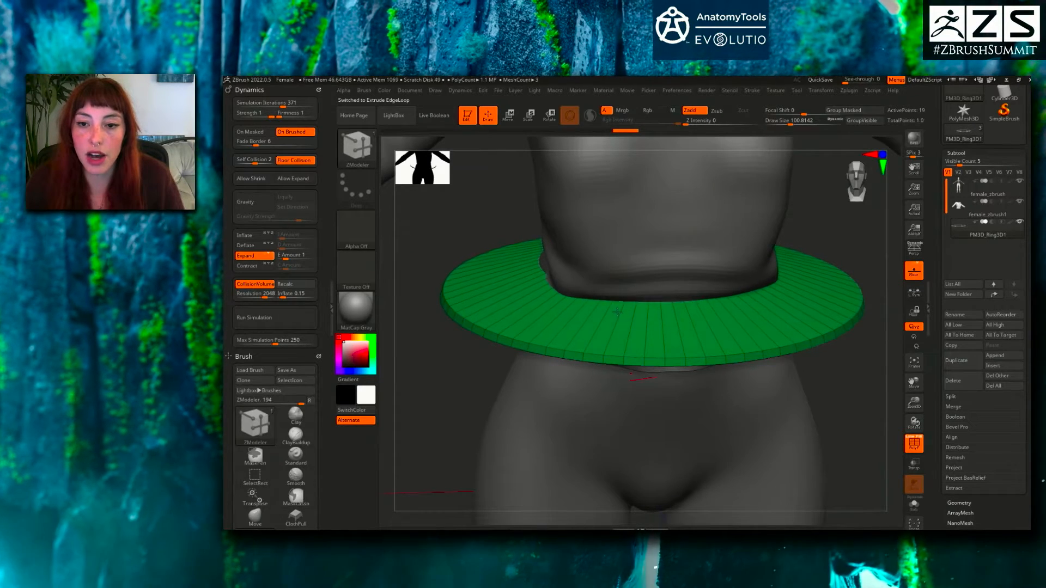
# - Extrude the lower outer edge loop of the disc down and outward to form a flared skirt
pyautogui.keyDown('ctrl'); pyautogui.moveTo(717, 334); pyautogui.dragTo(711, 299, button='right'); pyautogui.keyUp('ctrl')
pyautogui.moveTo(711, 300); pyautogui.dragTo(754, 316, button='right')
pyautogui.keyDown('ctrl'); pyautogui.moveTo(738, 376); pyautogui.dragTo(731, 357, button='right'); pyautogui.keyUp('ctrl')
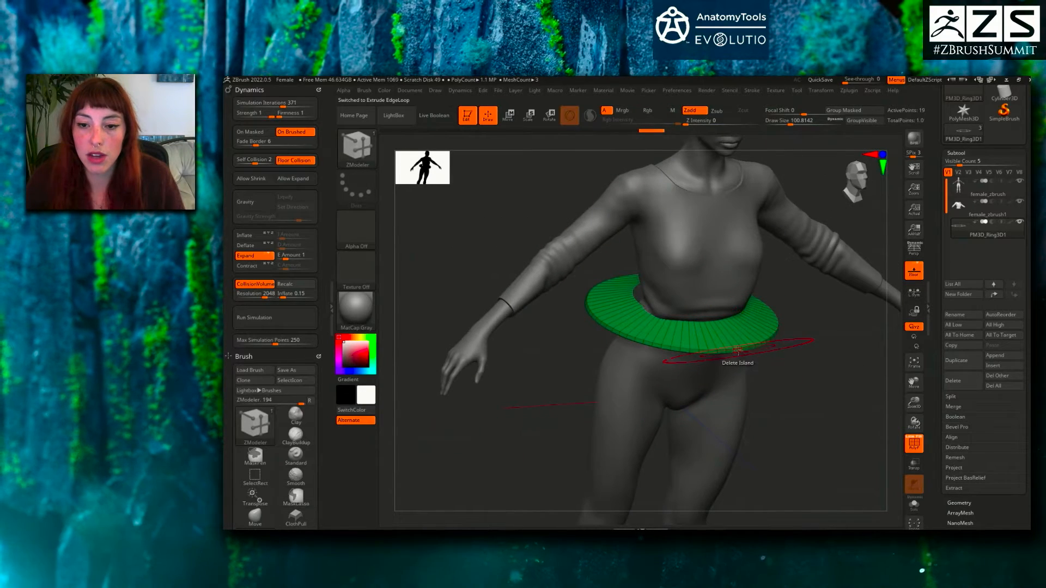
pyautogui.keyDown('ctrl'); pyautogui.moveTo(765, 356); pyautogui.dragTo(760, 379, button='right'); pyautogui.keyUp('ctrl')
pyautogui.moveTo(713, 364); pyautogui.dragTo(854, 449)
pyautogui.keyDown('ctrl'); pyautogui.moveTo(850, 445); pyautogui.dragTo(730, 259, button='right'); pyautogui.keyUp('ctrl')
pyautogui.moveTo(813, 334); pyautogui.dragTo(785, 351, button='right')
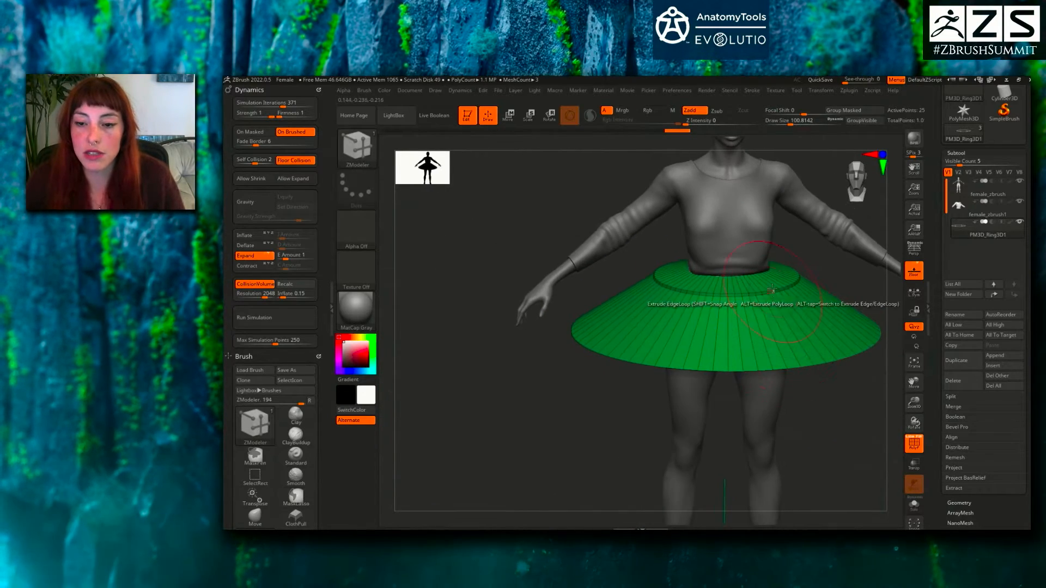
# - Delete the band's two inner edge loops so the skirt runs straight from waist to hem
pyautogui.keyDown('ctrl'); pyautogui.moveTo(772, 288); pyautogui.dragTo(764, 317, button='right'); pyautogui.keyUp('ctrl')
pyautogui.press('space')
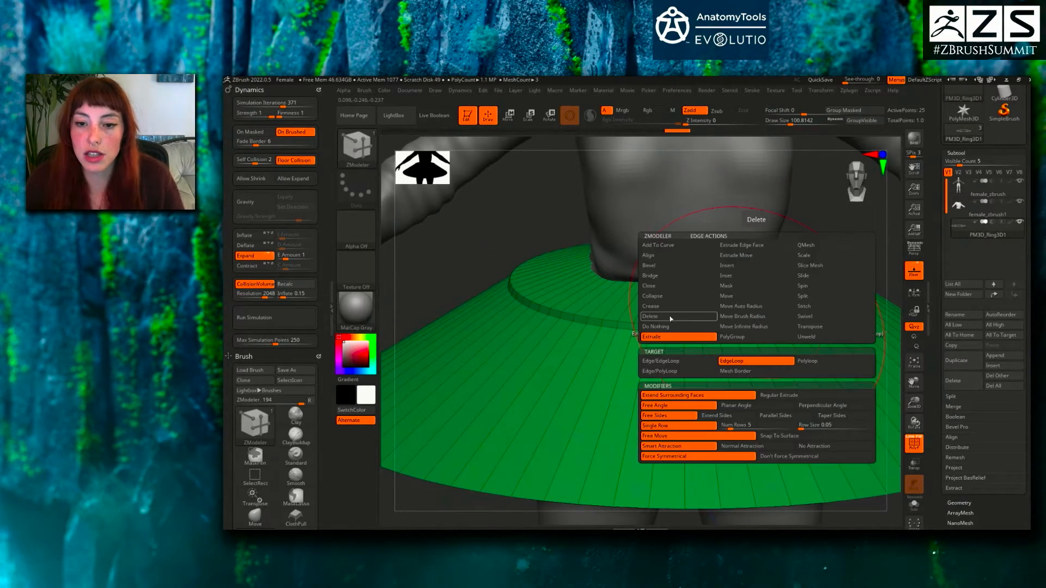
pyautogui.click(737, 362)
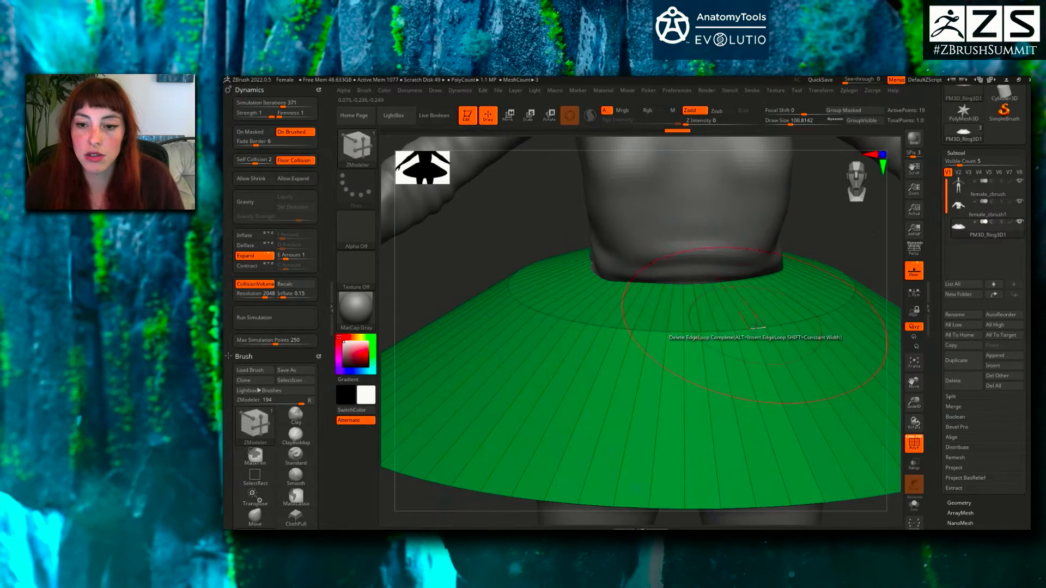
pyautogui.click(761, 335)
pyautogui.keyDown('ctrl'); pyautogui.moveTo(763, 334); pyautogui.dragTo(714, 299, button='right'); pyautogui.keyUp('ctrl')
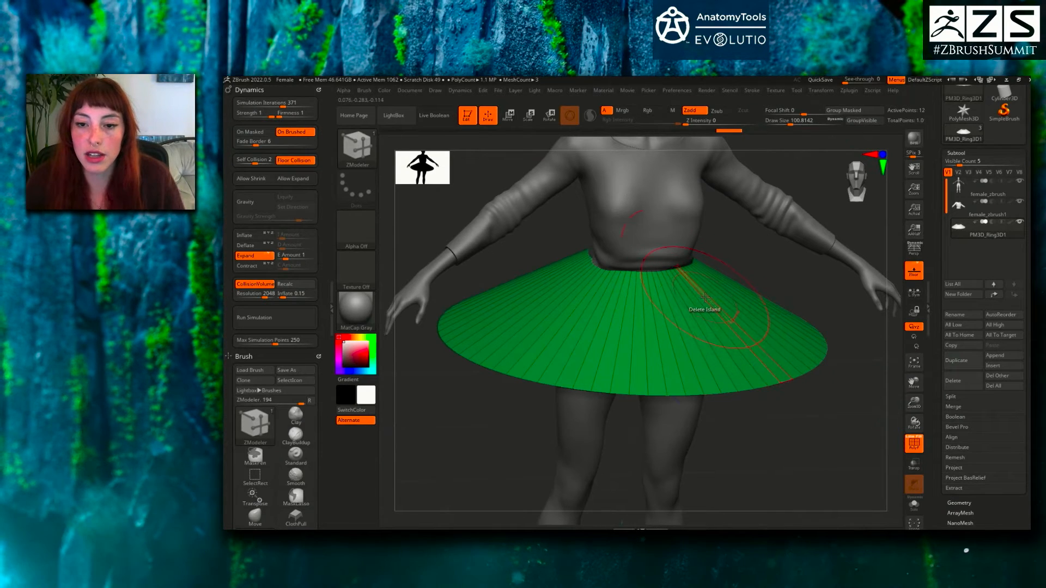
# - Insert multiple evenly spaced horizontal edge loops across the skirt between waist and hem
pyautogui.press('space')
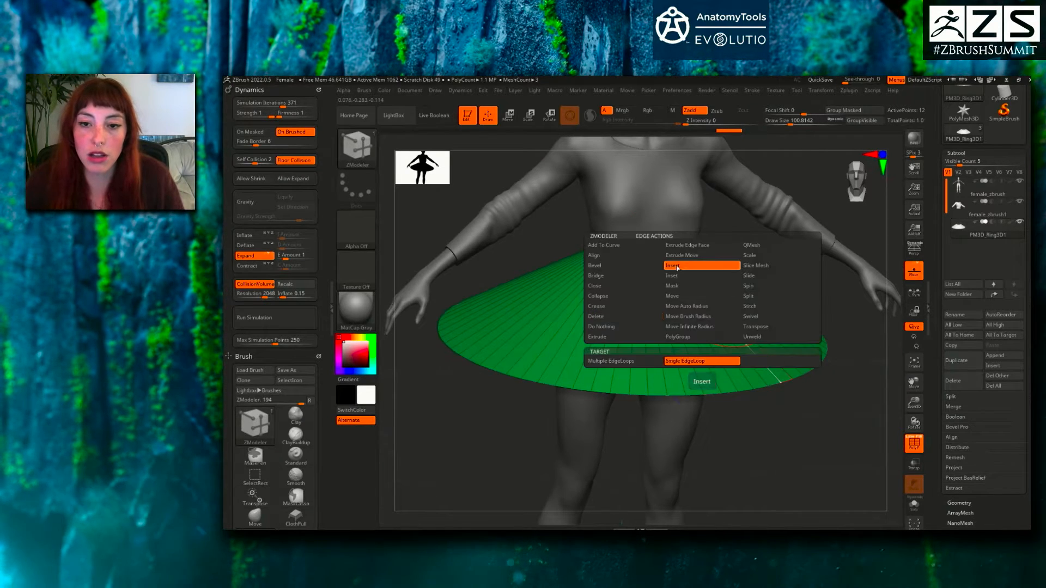
pyautogui.click(644, 361)
pyautogui.press('ctrl')
pyautogui.moveTo(718, 290); pyautogui.dragTo(714, 309, button='right')
pyautogui.press('space')
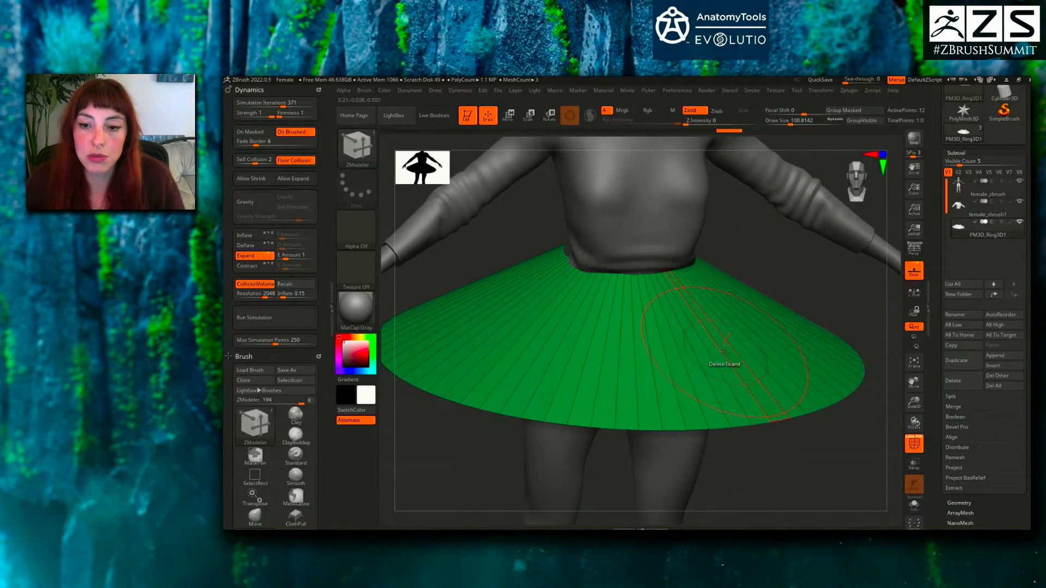
pyautogui.moveTo(724, 331); pyautogui.dragTo(690, 300)
pyautogui.keyDown('ctrl'); pyautogui.moveTo(690, 301); pyautogui.dragTo(735, 348, button='right'); pyautogui.keyUp('ctrl')
# - Adjust the skirt's position at the waist with the gizmo, and turn on Gravity for the cloth simulation in place of Expand
pyautogui.moveTo(736, 349); pyautogui.dragTo(735, 321, button='right')
pyautogui.press('w')
pyautogui.moveTo(700, 325); pyautogui.dragTo(698, 328)
pyautogui.click(310, 321)
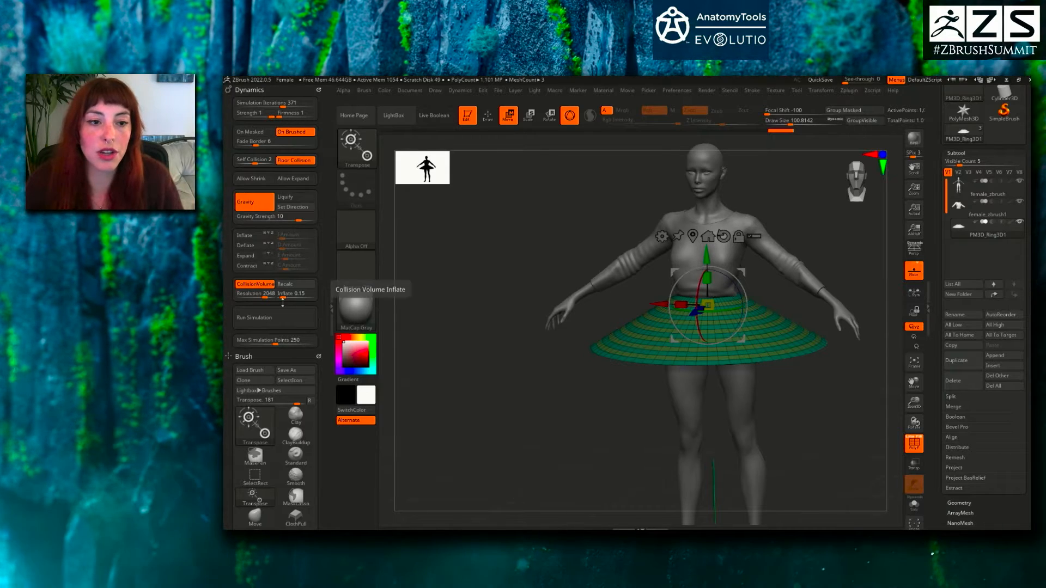
# - Try the gravity simulation on the flared skirt and undo the result
pyautogui.click(253, 317)
pyautogui.moveTo(598, 321)
pyautogui.mouseDown()
pyautogui.moveTo(602, 352)
pyautogui.moveTo(604, 316)
pyautogui.mouseUp()
pyautogui.hotkey('ctrl', 'z')
# - Pick the ZModeler brush and set its edge action to Mask for the skirt's waist opening
pyautogui.moveTo(766, 281); pyautogui.dragTo(783, 322)
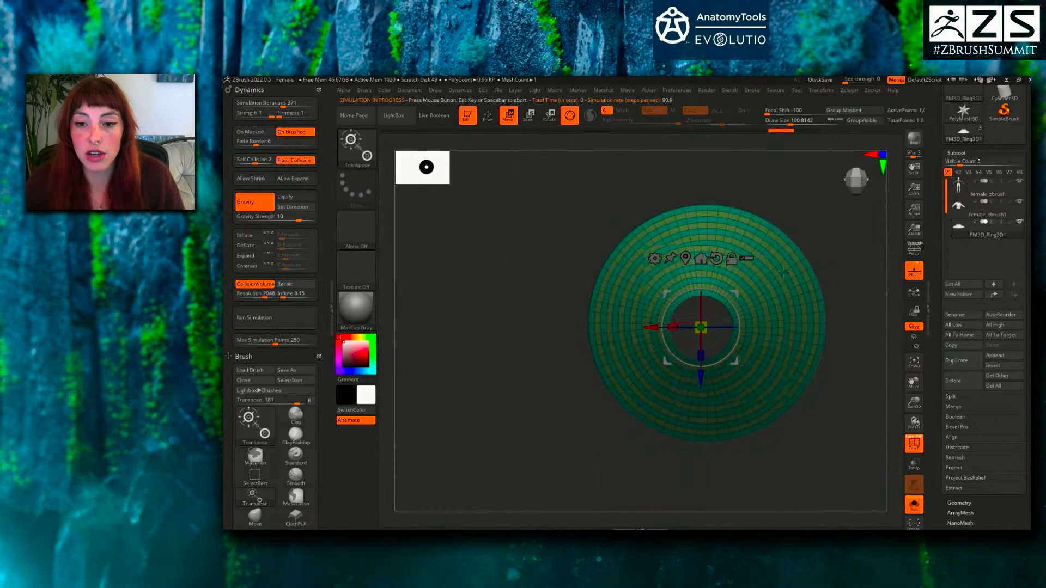
pyautogui.press('f')
pyautogui.press('q')
pyautogui.moveTo(627, 322); pyautogui.dragTo(615, 289, button='right')
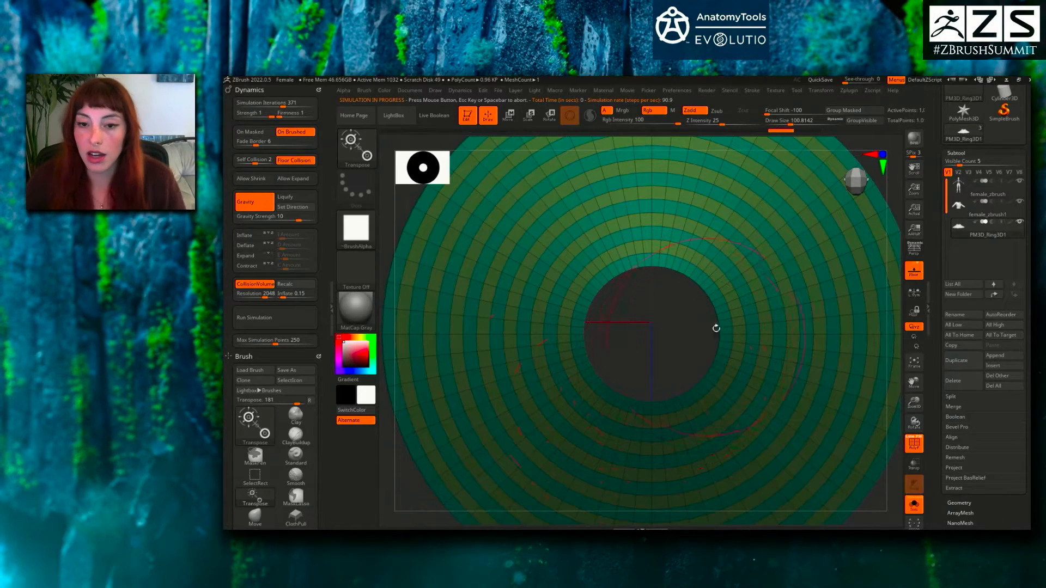
pyautogui.press('ctrl')
pyautogui.press('w')
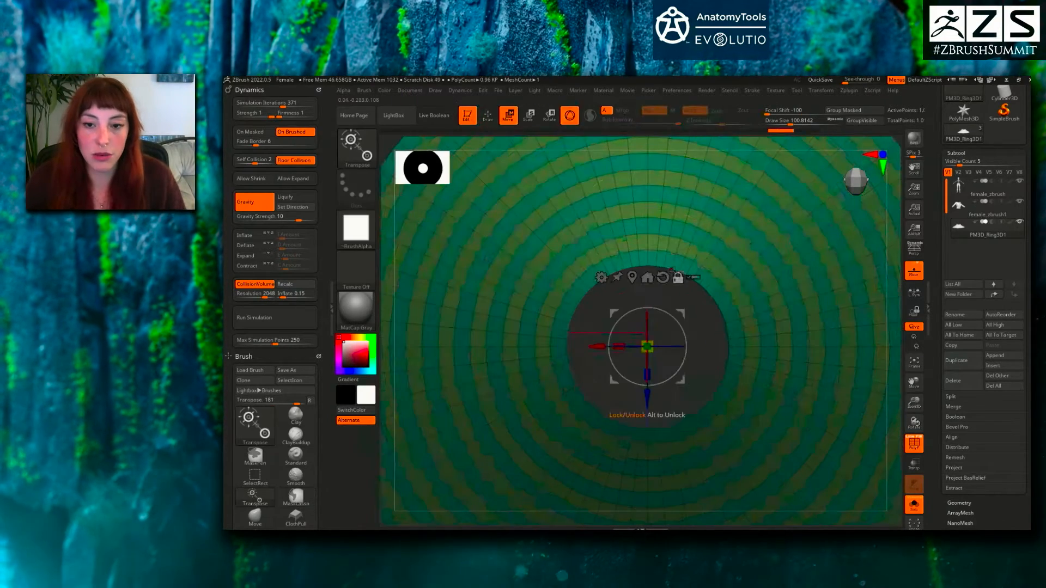
pyautogui.press('b')
pyautogui.press('z')
pyautogui.press('m')
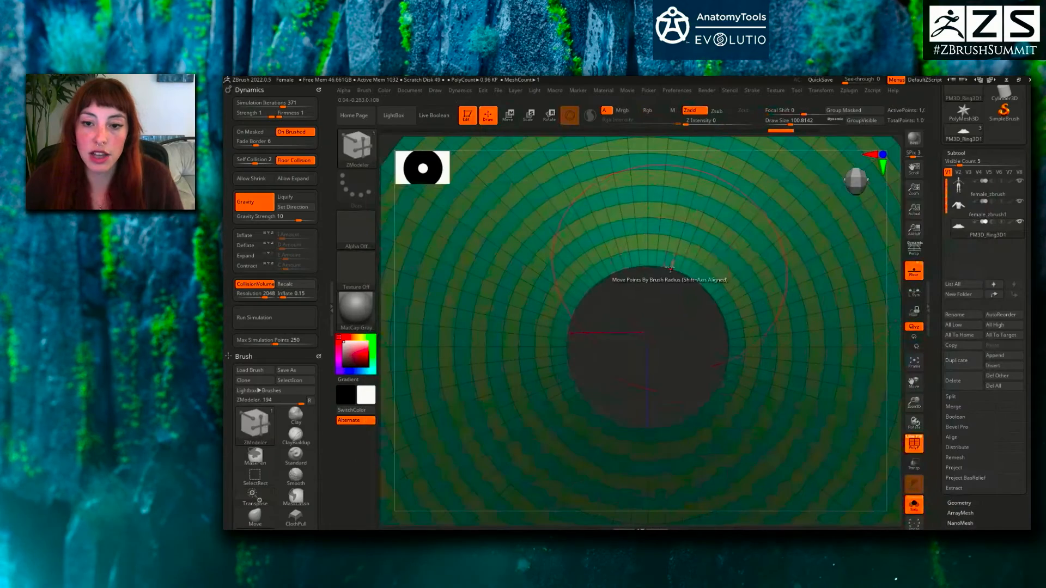
pyautogui.press('space')
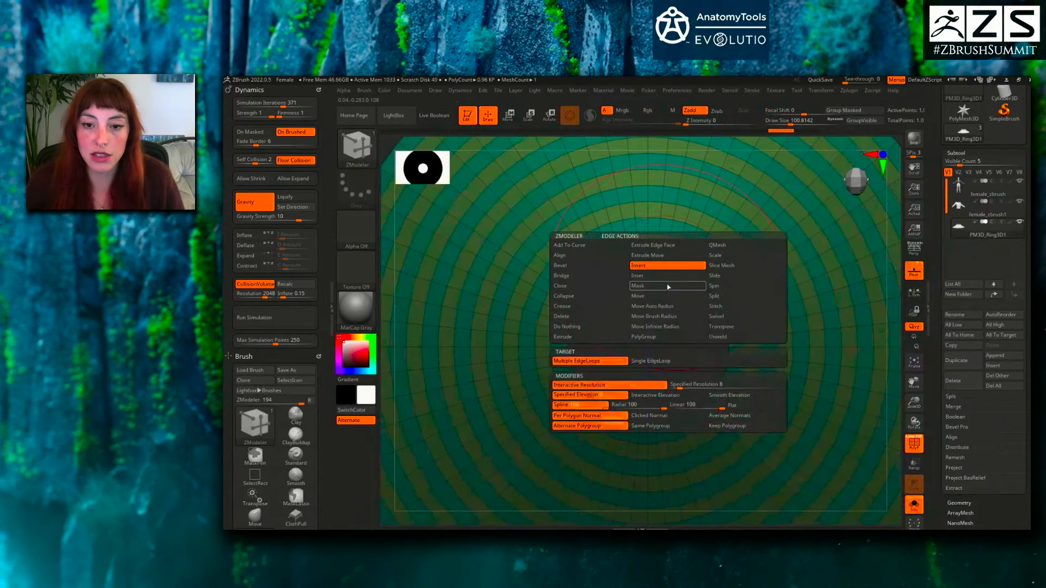
pyautogui.click(654, 316)
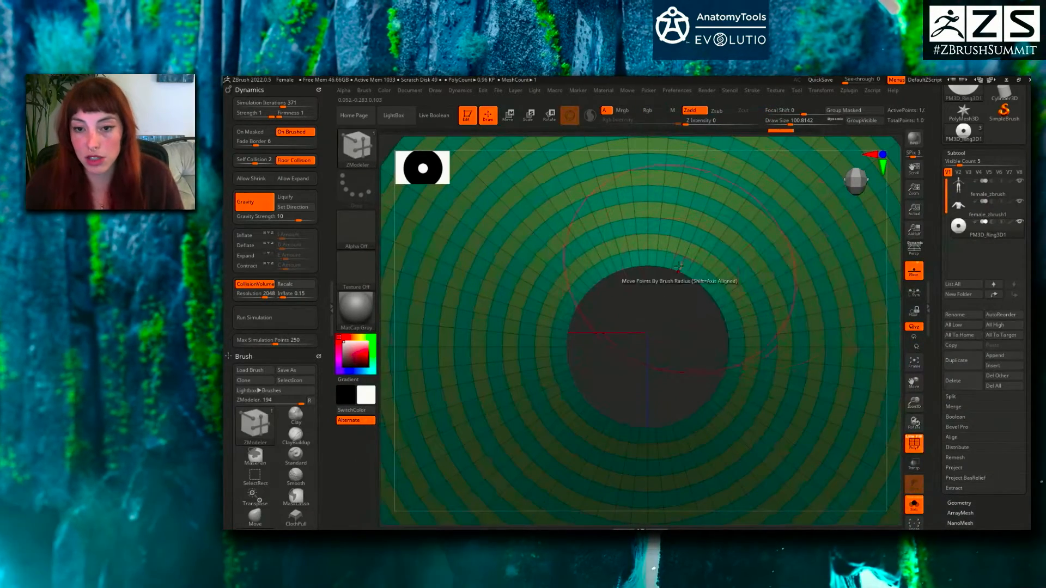
pyautogui.keyDown('ctrl'); pyautogui.moveTo(680, 271); pyautogui.dragTo(683, 278, button='right'); pyautogui.keyUp('ctrl')
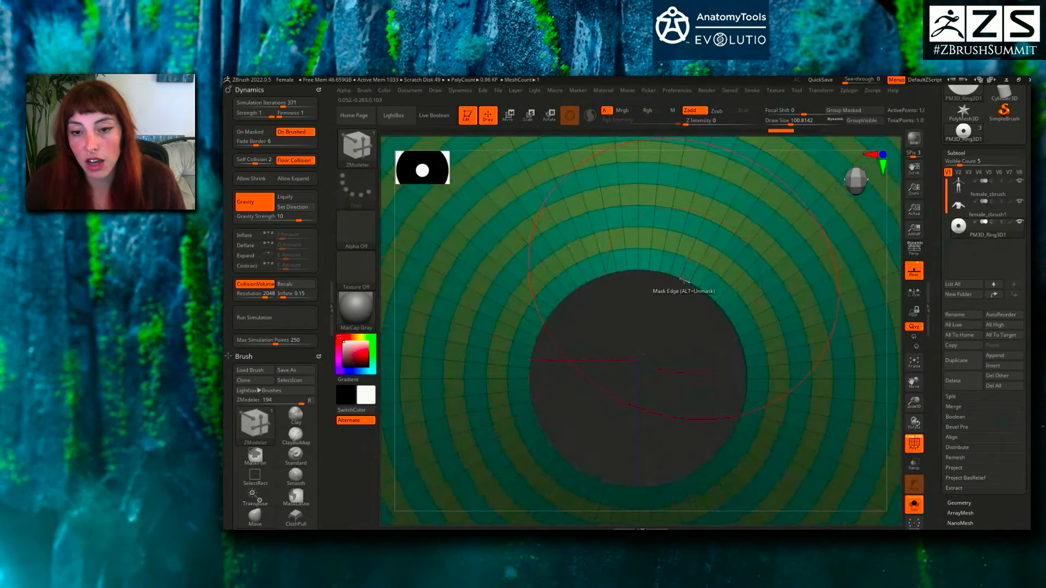
pyautogui.press('space')
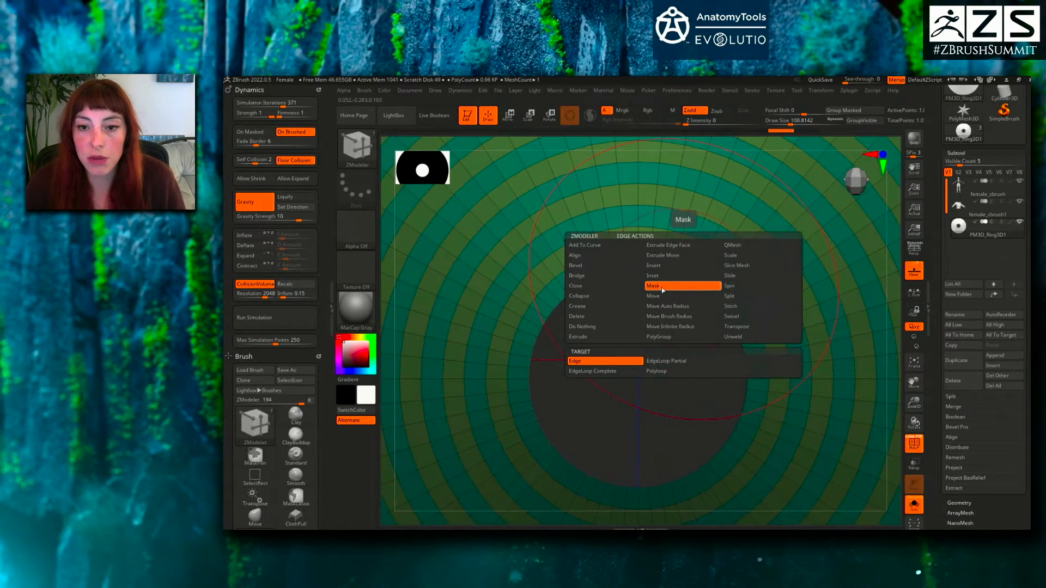
pyautogui.click(662, 287)
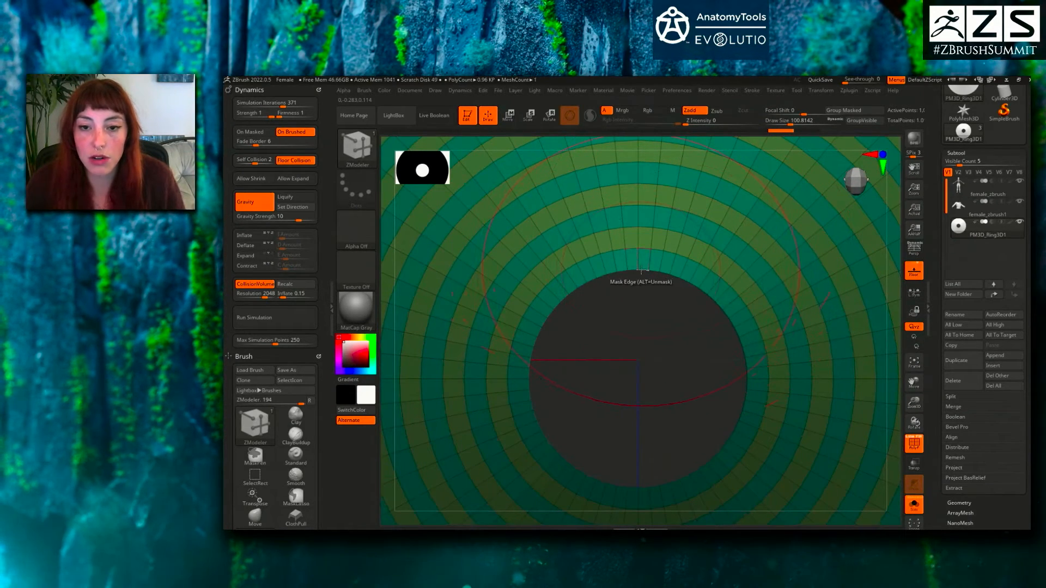
# - Set the mask target to EdgeLoop Complete and mask the edge loop around the skirt's waist opening
pyautogui.press('space')
pyautogui.click(563, 367)
pyautogui.click(611, 273)
pyautogui.moveTo(687, 357)
pyautogui.keyDown('ctrl'); pyautogui.mouseDown(button='right')
pyautogui.moveTo(710, 280)
pyautogui.moveTo(711, 300)
pyautogui.mouseUp(button='right'); pyautogui.keyUp('ctrl')
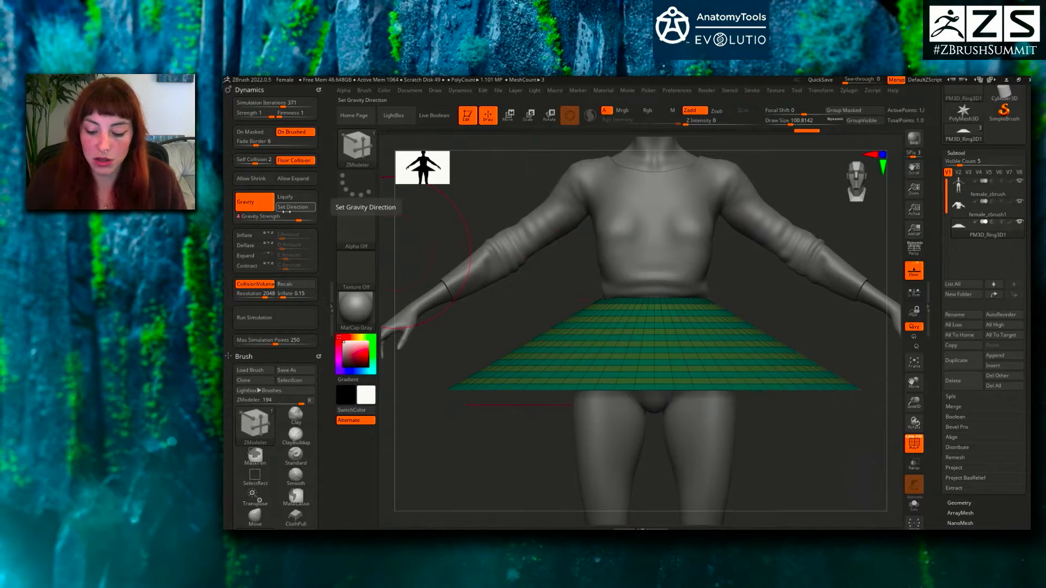
# - Test the skirt's cloth simulation with a Gravity Strength of 4, and undo the draped result
pyautogui.click(276, 319)
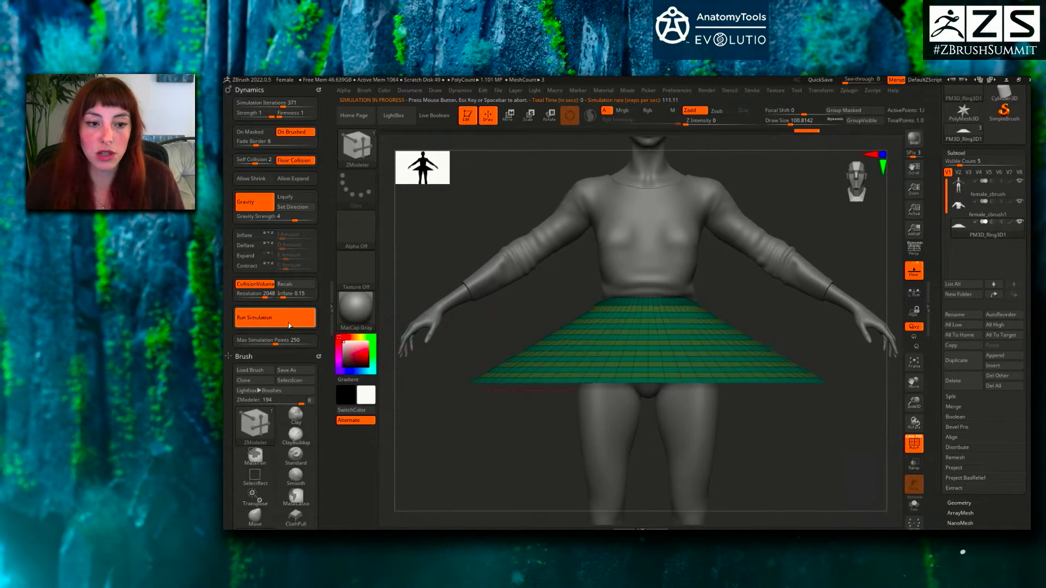
pyautogui.moveTo(531, 370); pyautogui.dragTo(436, 354)
pyautogui.moveTo(676, 330)
pyautogui.mouseDown(button='right')
pyautogui.moveTo(736, 300)
pyautogui.moveTo(742, 327)
pyautogui.moveTo(681, 347)
pyautogui.moveTo(689, 350)
pyautogui.moveTo(670, 338)
pyautogui.mouseUp(button='right')
pyautogui.hotkey('ctrl', 'z')
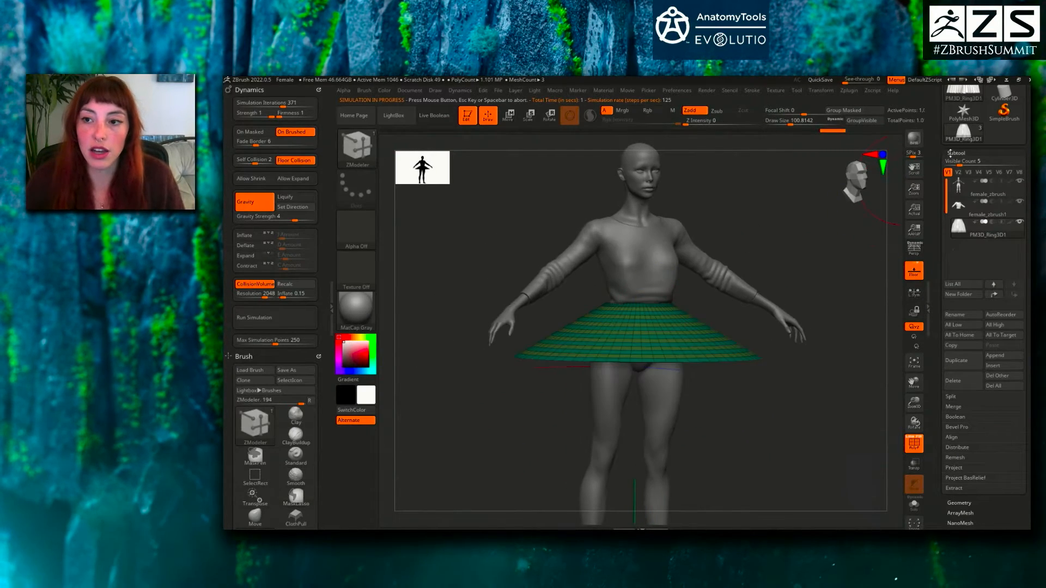
# - Turn on dynamic subdivision for the skirt with a thickness of 0.00011, and hide the polyframe
pyautogui.click(954, 154)
pyautogui.click(956, 163)
pyautogui.click(959, 264)
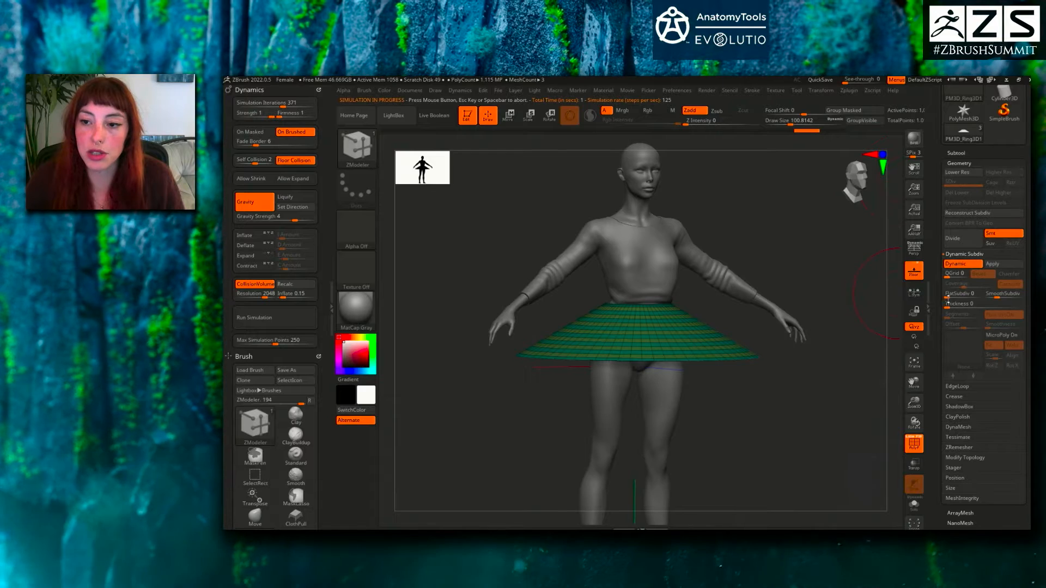
pyautogui.hotkey('shift', 'f')
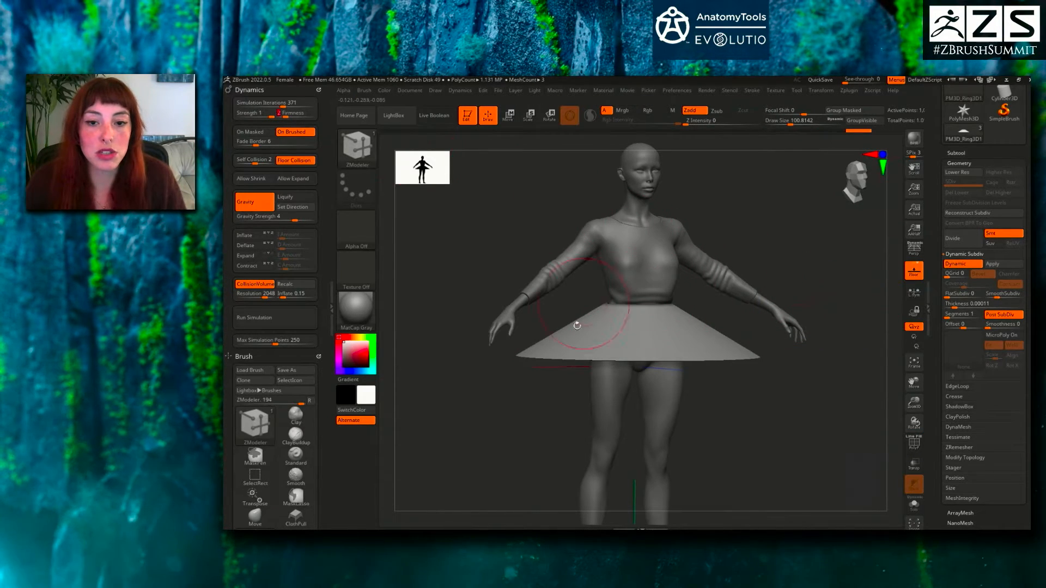
# - Set the simulation Firmness to 2 and run the simulation until the skirt drapes into folds
pyautogui.click(253, 316)
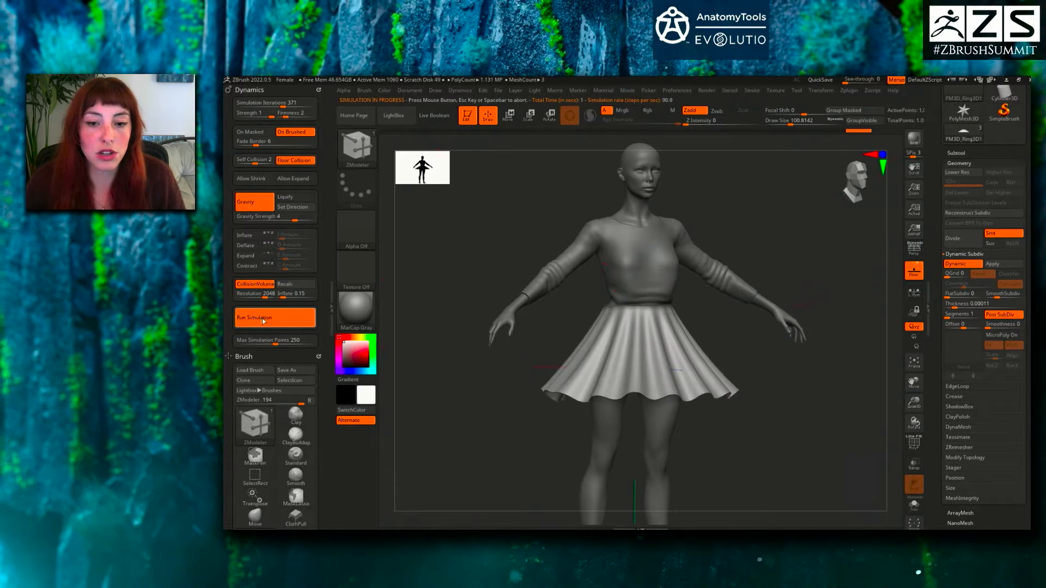
pyautogui.click(264, 321)
pyautogui.moveTo(687, 372)
pyautogui.mouseDown(button='right')
pyautogui.moveTo(620, 364)
pyautogui.moveTo(673, 371)
pyautogui.mouseUp(button='right')
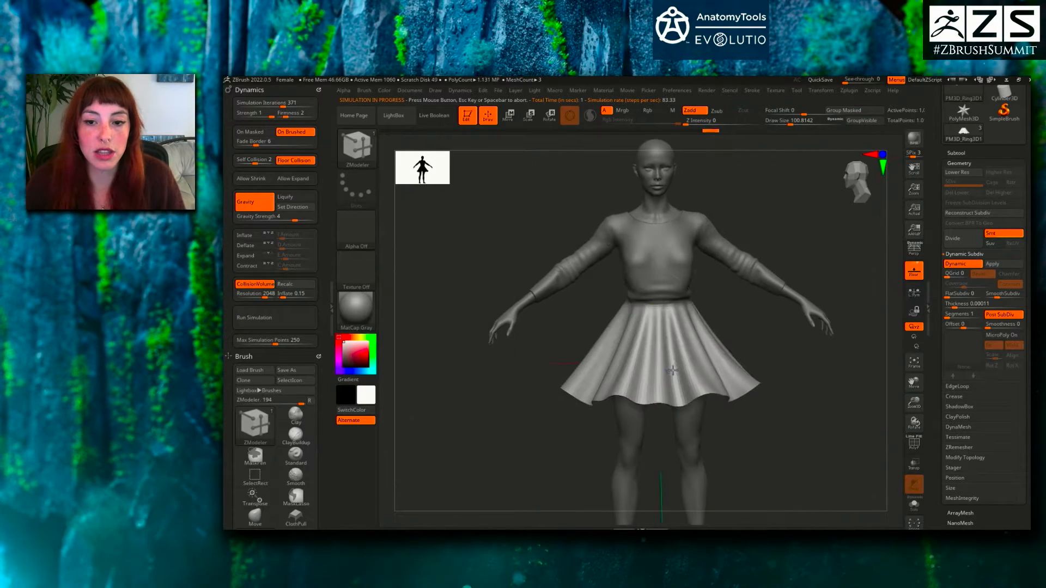
# - Lengthen the draped skirt below the knees by scaling it vertically with the gizmo, undoing the unwanted attempts
pyautogui.press('w')
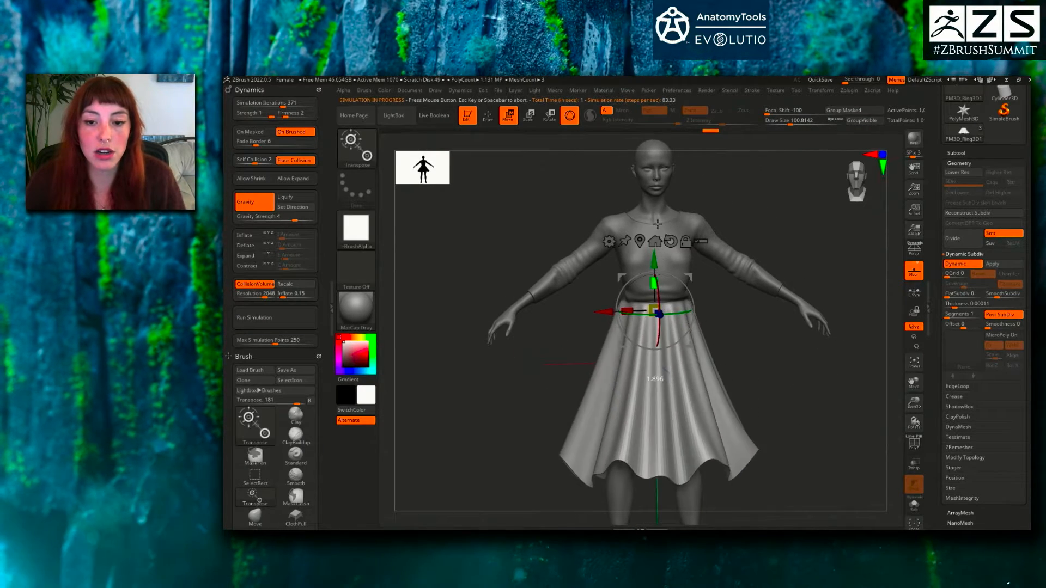
pyautogui.hotkey('ctrl', 'z')
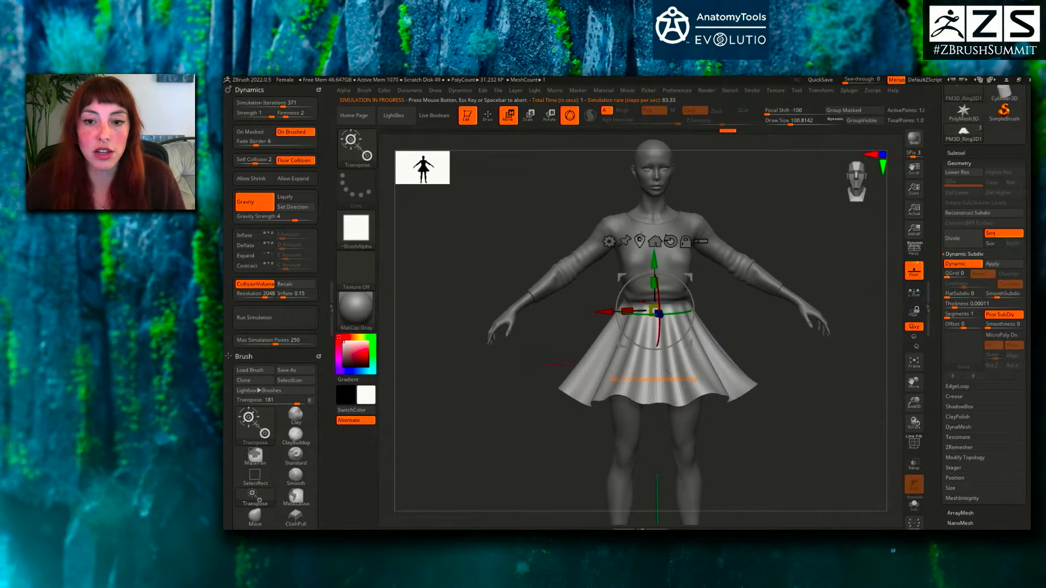
pyautogui.keyDown('ctrl'); pyautogui.moveTo(681, 274); pyautogui.dragTo(662, 320, button='right'); pyautogui.keyUp('ctrl')
pyautogui.moveTo(627, 280); pyautogui.dragTo(650, 278, button='right')
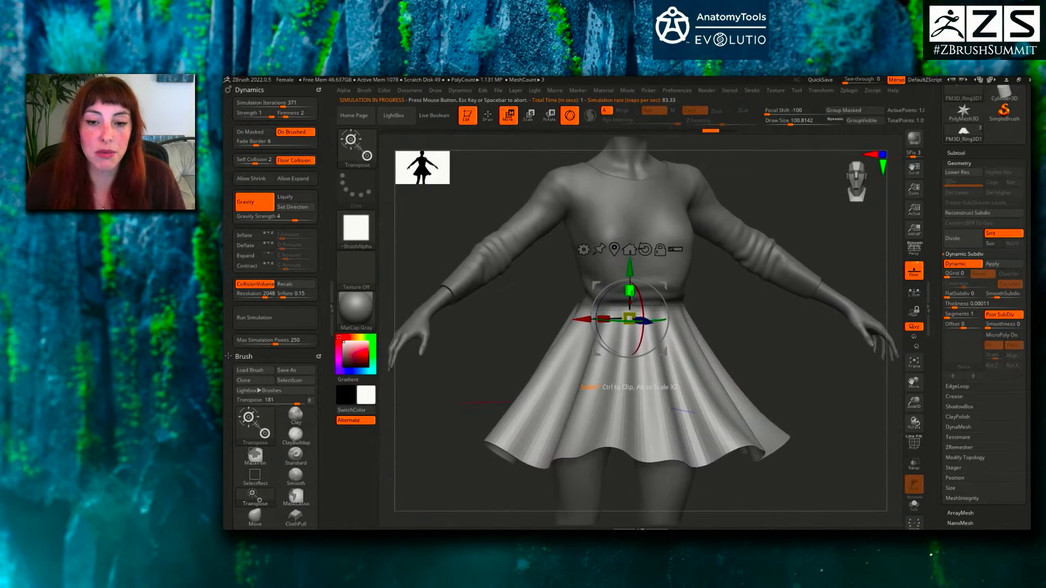
pyautogui.moveTo(632, 294); pyautogui.dragTo(639, 207)
pyautogui.keyDown('ctrl'); pyautogui.moveTo(651, 321); pyautogui.dragTo(650, 243, button='right'); pyautogui.keyUp('ctrl')
pyautogui.hotkey('ctrl', 'z')
pyautogui.moveTo(638, 247); pyautogui.dragTo(639, 236)
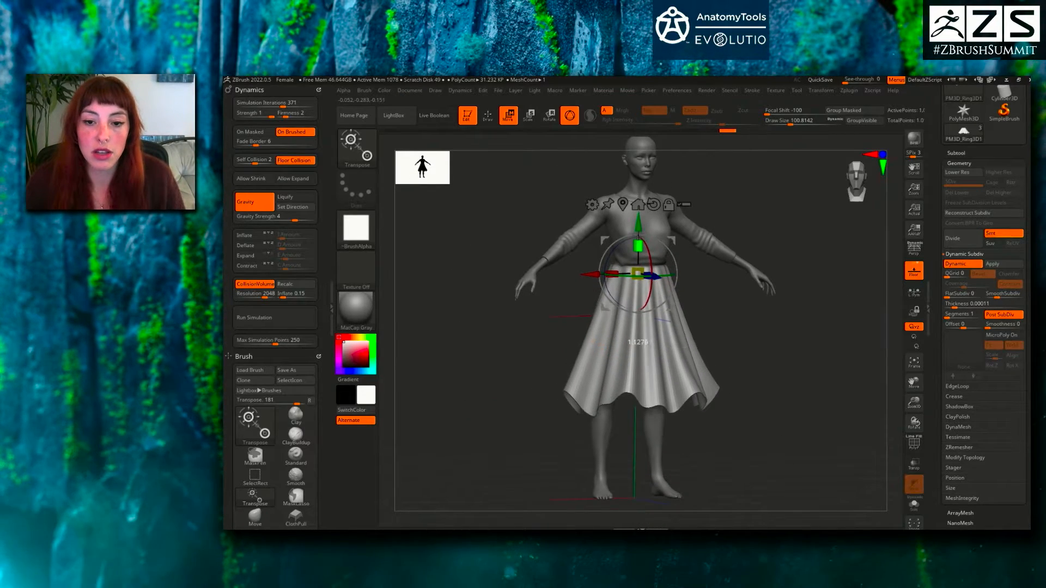
# - Simulate the lengthened skirt, raise Self Collision to 4, and run the simulation again
pyautogui.click(279, 322)
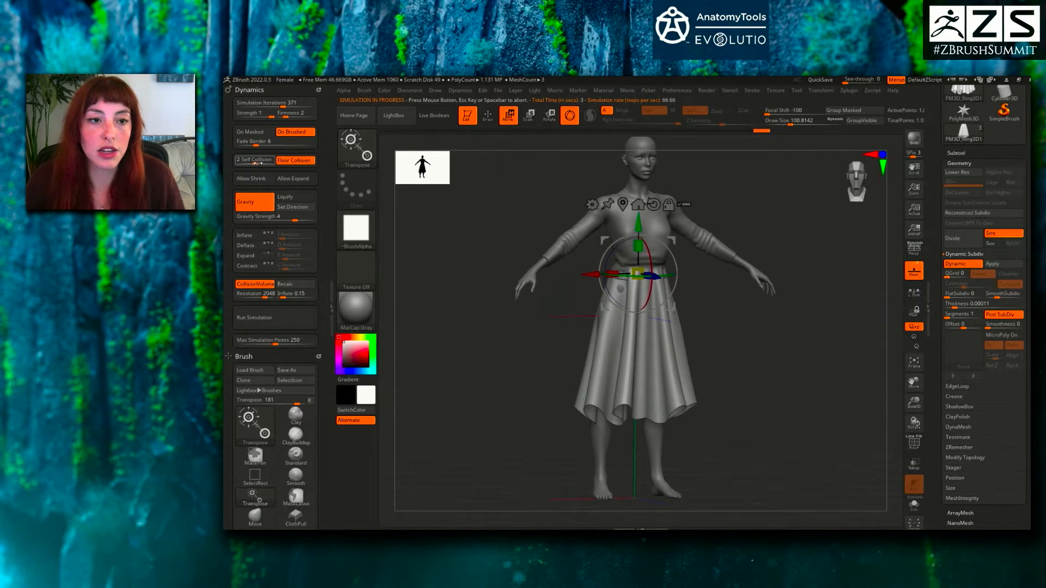
pyautogui.click(286, 321)
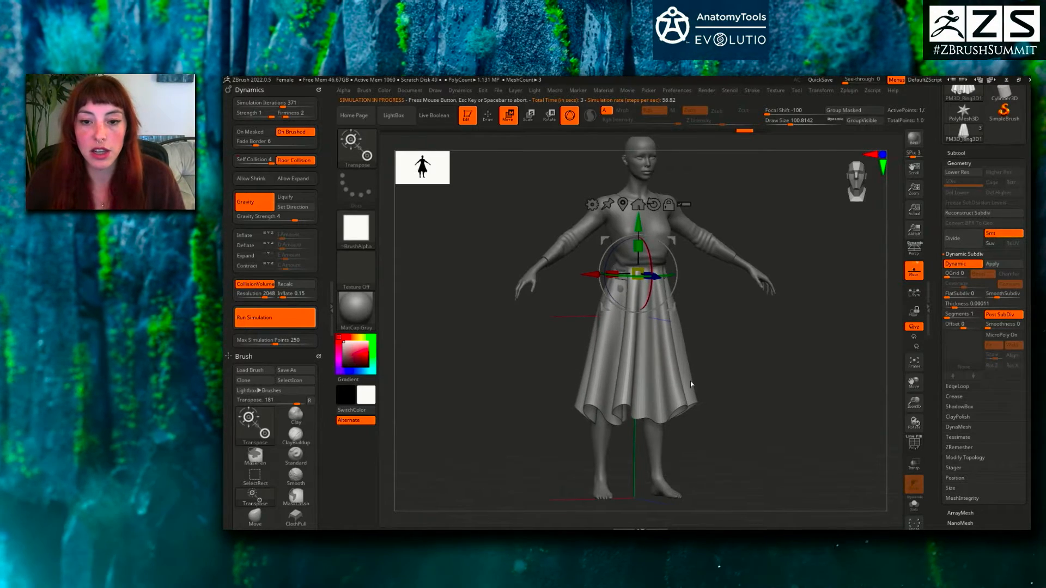
pyautogui.click(747, 350)
# - Invert the skirt's mask to free only the waist edge, and switch the simulation from On Brushed to On Masked
pyautogui.moveTo(747, 351); pyautogui.dragTo(757, 331)
pyautogui.keyDown('ctrl'); pyautogui.moveTo(733, 297); pyautogui.dragTo(714, 338, button='right'); pyautogui.keyUp('ctrl')
pyautogui.keyDown('ctrl'); pyautogui.click(730, 310); pyautogui.keyUp('ctrl')
pyautogui.moveTo(759, 343); pyautogui.dragTo(747, 311)
pyautogui.keyDown('shift'); pyautogui.moveTo(671, 262); pyautogui.dragTo(671, 261); pyautogui.keyUp('shift')
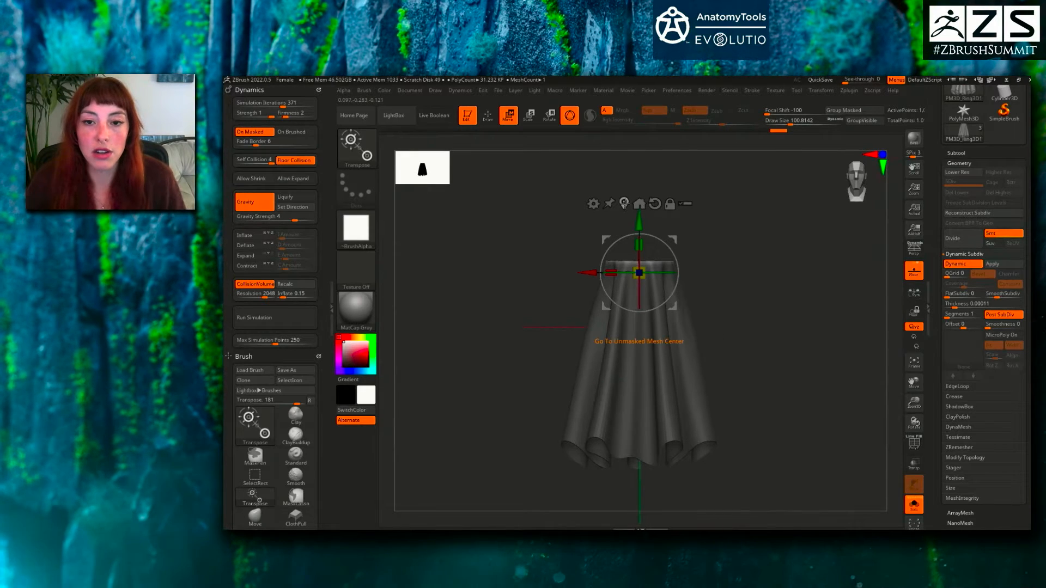
# - Centre the gizmo on the unmasked waist edge of the skirt
pyautogui.click(624, 203)
pyautogui.keyDown('ctrl'); pyautogui.moveTo(624, 203); pyautogui.dragTo(628, 265, button='right'); pyautogui.keyUp('ctrl')
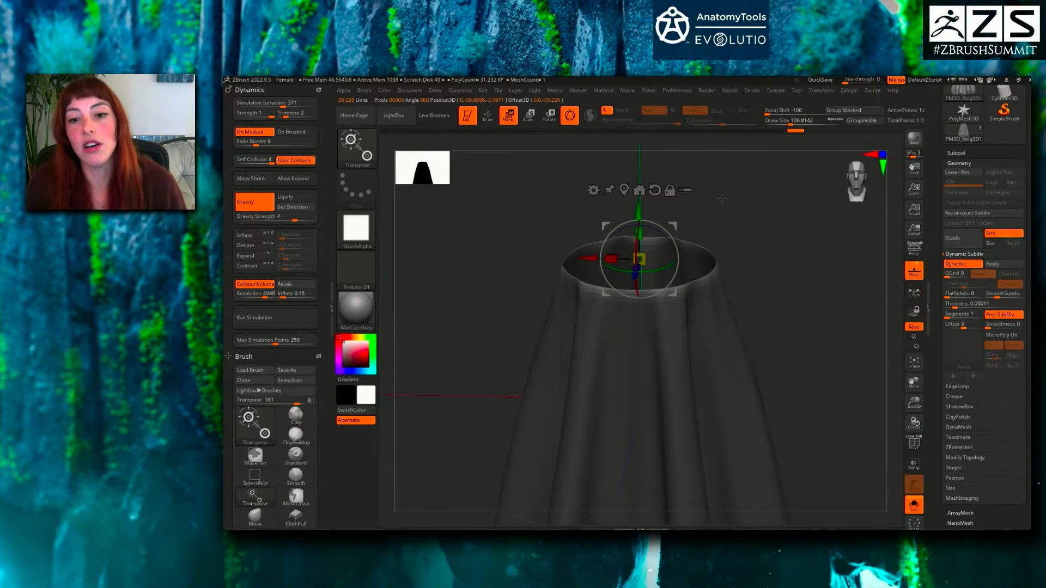
pyautogui.keyDown('shift'); pyautogui.moveTo(722, 199); pyautogui.dragTo(755, 269); pyautogui.keyUp('shift')
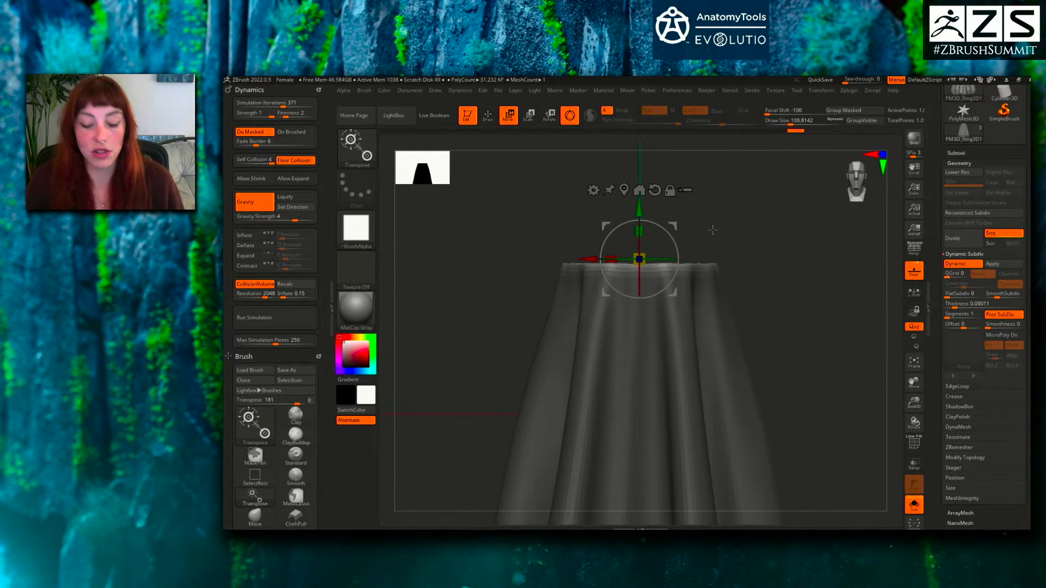
# - Switch the active brush to TransposeCloth
pyautogui.press('b')
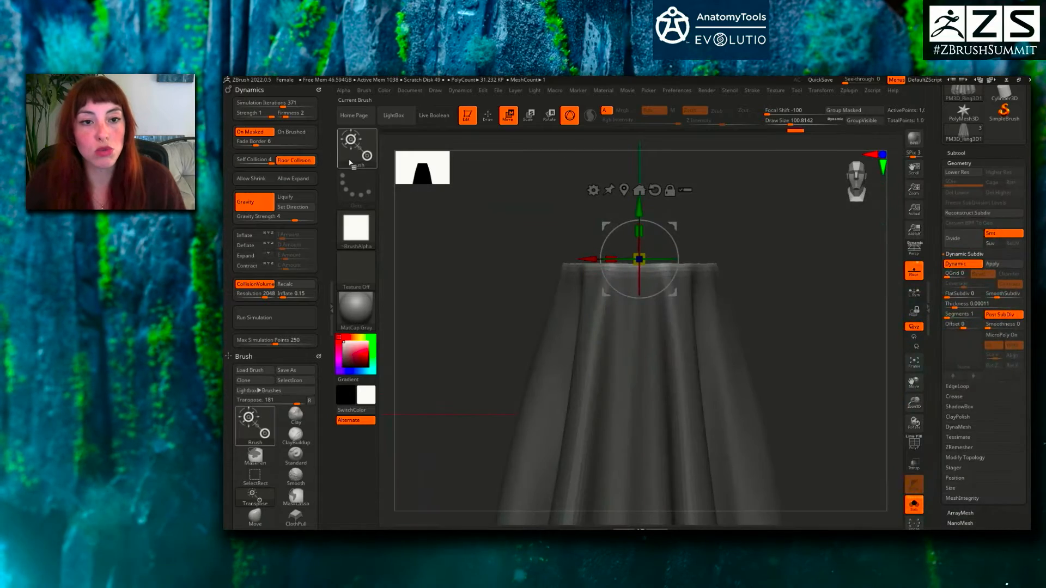
pyautogui.click(350, 162)
pyautogui.press('b')
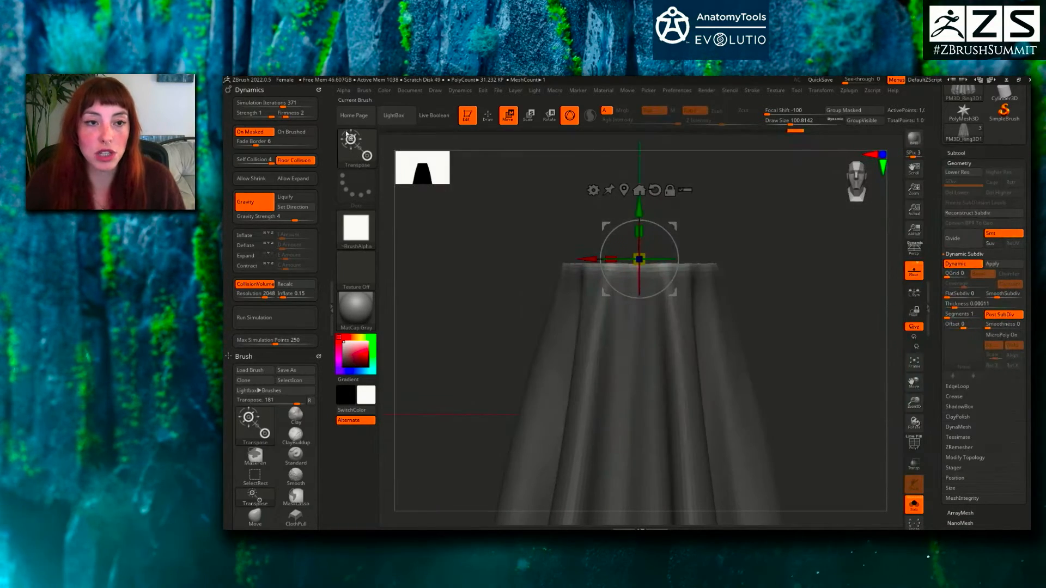
pyautogui.click(360, 154)
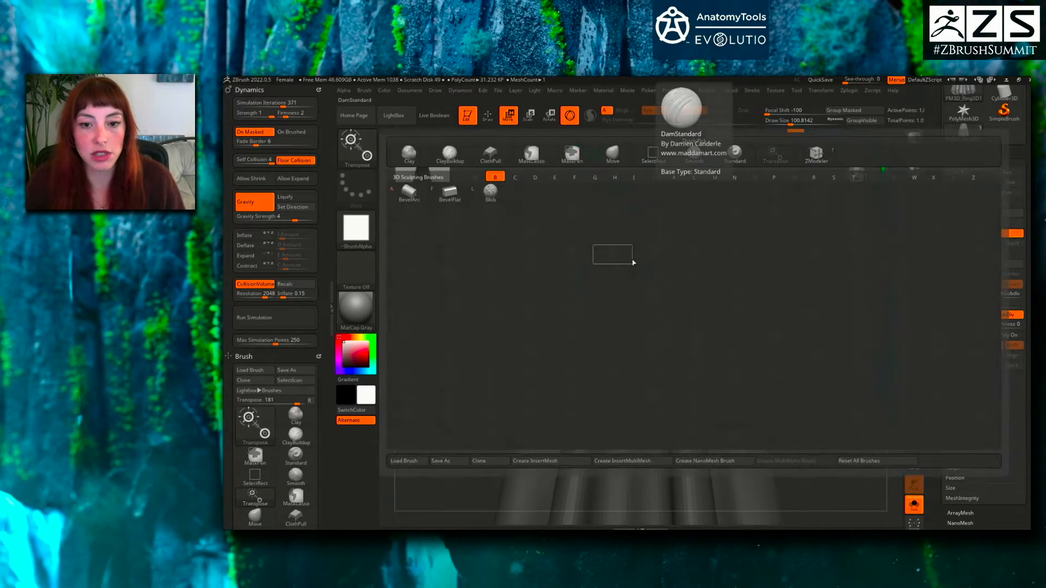
pyautogui.press('c')
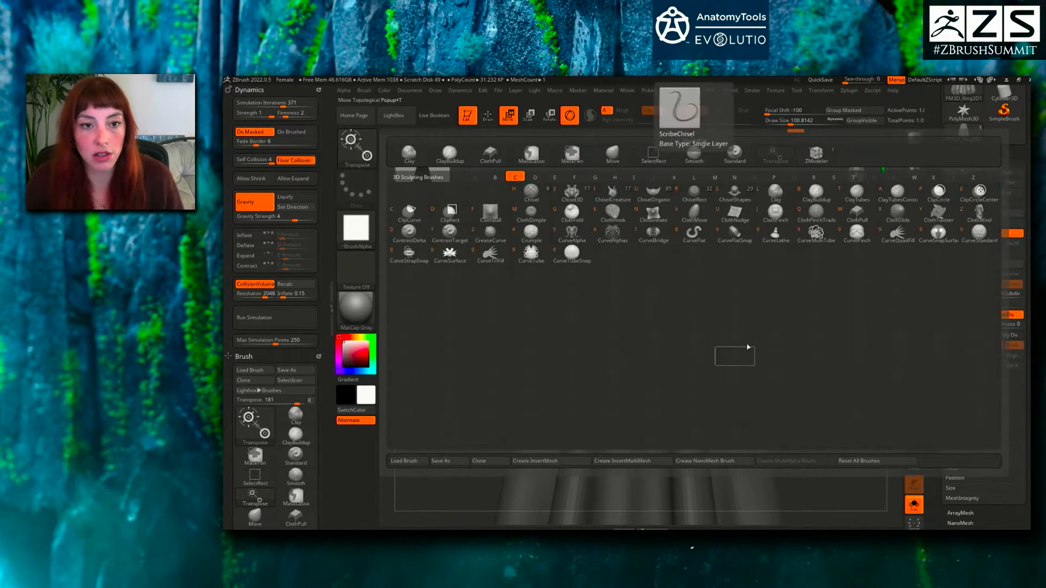
pyautogui.press('b')
pyautogui.press('t')
pyautogui.press('c')
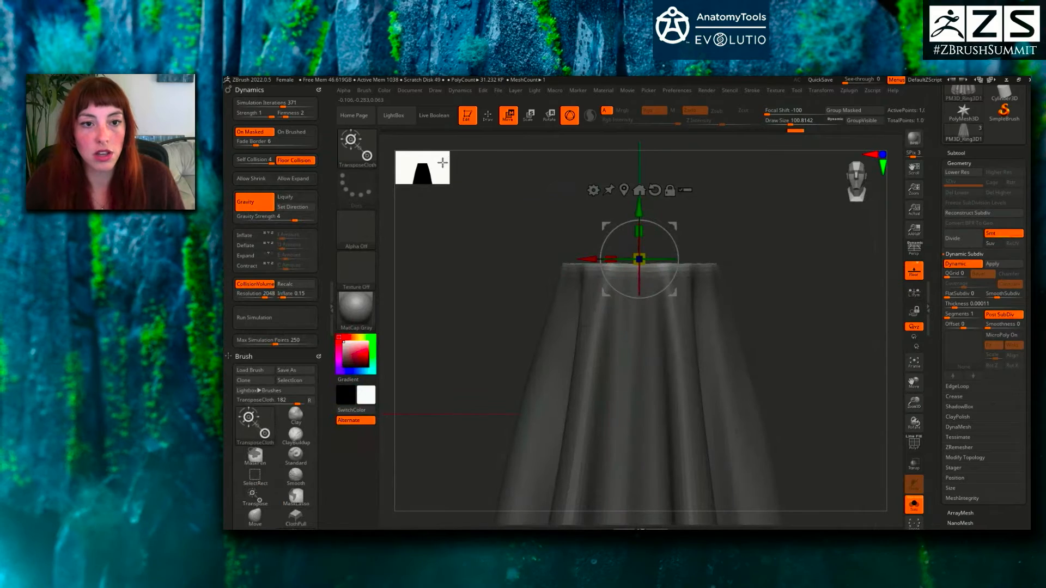
# - Try raising the skirt's waist edge with TransposeCloth, and undo the change
pyautogui.moveTo(639, 209); pyautogui.dragTo(645, 184)
pyautogui.moveTo(667, 261); pyautogui.dragTo(730, 307)
pyautogui.moveTo(724, 312); pyautogui.dragTo(640, 282)
pyautogui.hotkey('ctrl', 'z')
# - Move the skirt's waist edge up slightly and scale it to about 0.98 around the body
pyautogui.keyDown('alt'); pyautogui.moveTo(722, 298); pyautogui.dragTo(699, 291, button='right'); pyautogui.keyUp('alt')
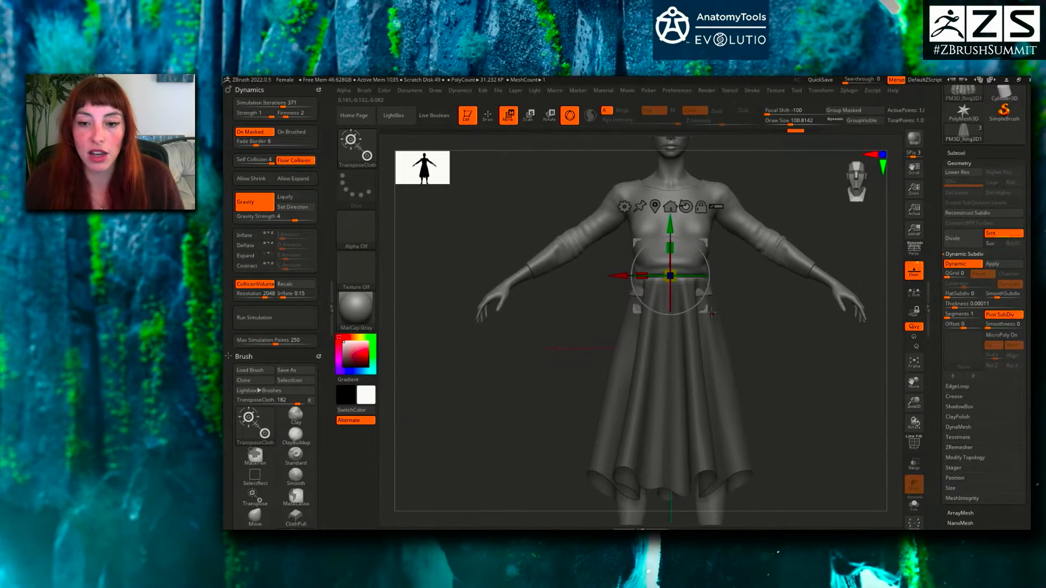
pyautogui.moveTo(674, 228); pyautogui.dragTo(674, 230)
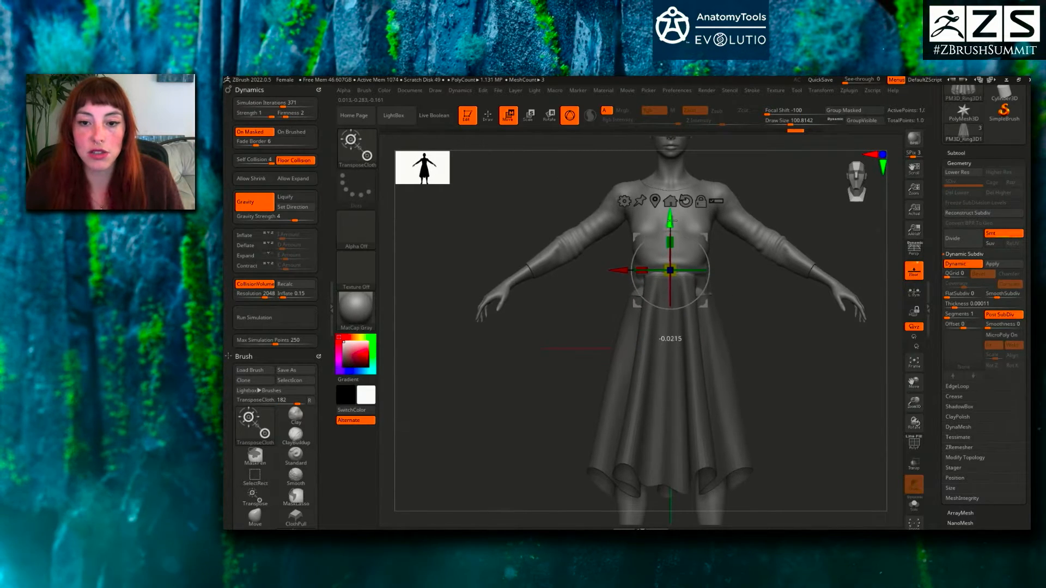
pyautogui.moveTo(674, 216); pyautogui.dragTo(686, 270, button='right')
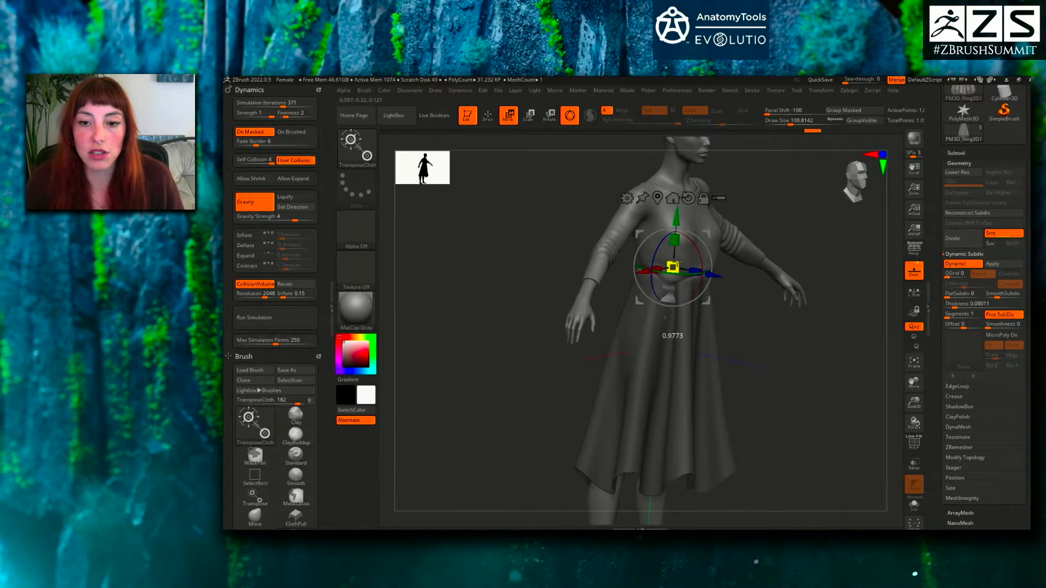
pyautogui.moveTo(666, 255)
pyautogui.mouseDown(button='right')
pyautogui.moveTo(754, 296)
pyautogui.moveTo(717, 315)
pyautogui.moveTo(784, 316)
pyautogui.moveTo(711, 324)
pyautogui.moveTo(689, 347)
pyautogui.moveTo(725, 320)
pyautogui.moveTo(739, 380)
pyautogui.mouseUp(button='right')
pyautogui.press('q')
pyautogui.press('w')
pyautogui.press('f')
pyautogui.press('q')
pyautogui.press('w')
pyautogui.press('q')
# - Make the long-sleeved top the active subtool and pull its lower hem with the ClothPull brush
pyautogui.keyDown('alt'); pyautogui.click(667, 318); pyautogui.keyUp('alt')
pyautogui.keyDown('ctrl'); pyautogui.moveTo(673, 327); pyautogui.dragTo(696, 385, button='right'); pyautogui.keyUp('ctrl')
pyautogui.press('w')
pyautogui.press('q')
pyautogui.press('b')
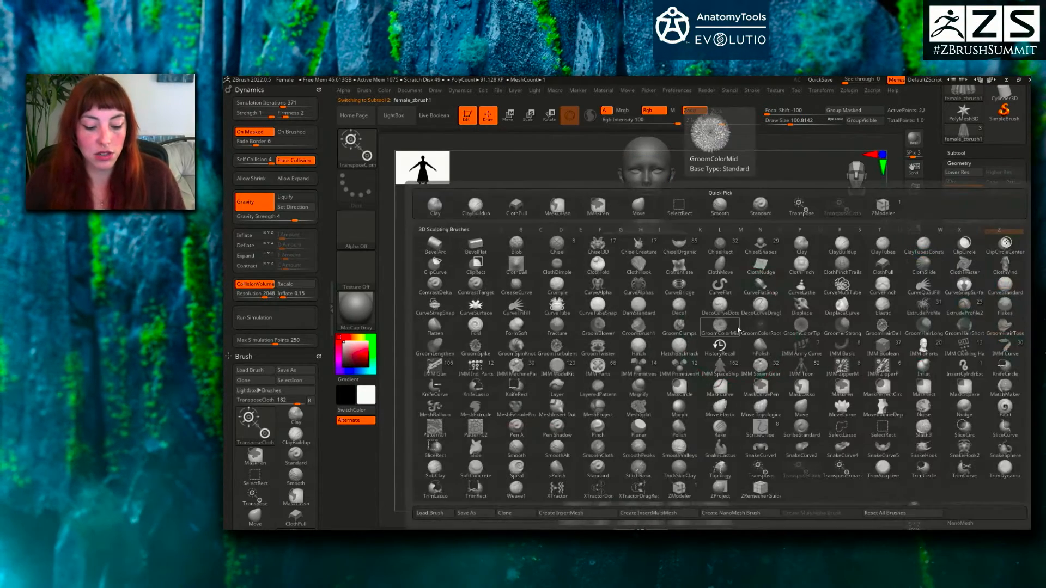
pyautogui.press('c')
pyautogui.press('p')
pyautogui.moveTo(675, 347); pyautogui.dragTo(688, 361)
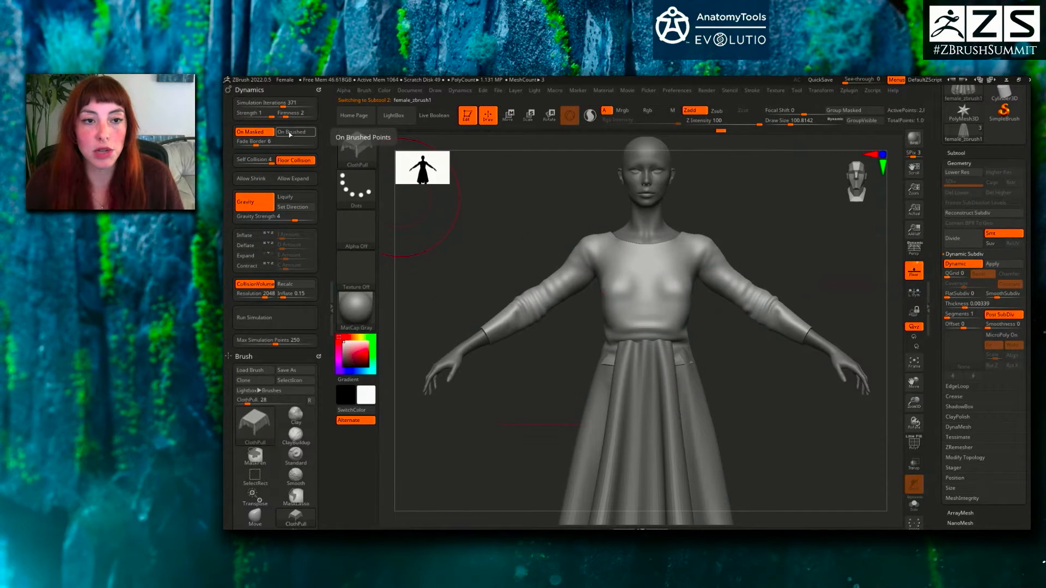
# - Restrict the cloth simulation to brushed points and pull the top's lower hem around the waist, front and back, with ClothPull
pyautogui.click(291, 132)
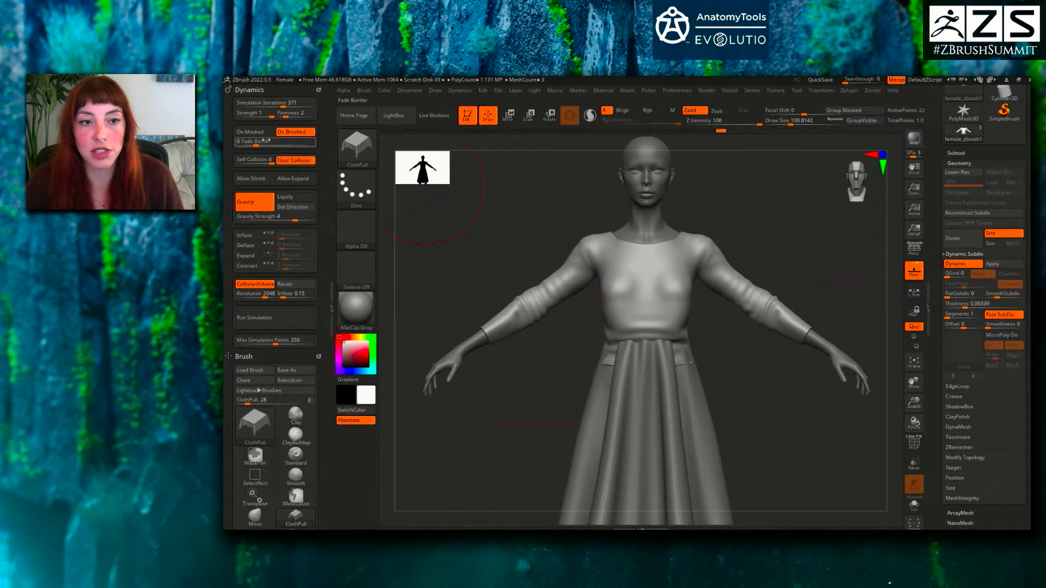
pyautogui.moveTo(665, 358)
pyautogui.mouseDown()
pyautogui.moveTo(689, 360)
pyautogui.moveTo(678, 360)
pyautogui.mouseUp()
pyautogui.hotkey('ctrl', 'z')
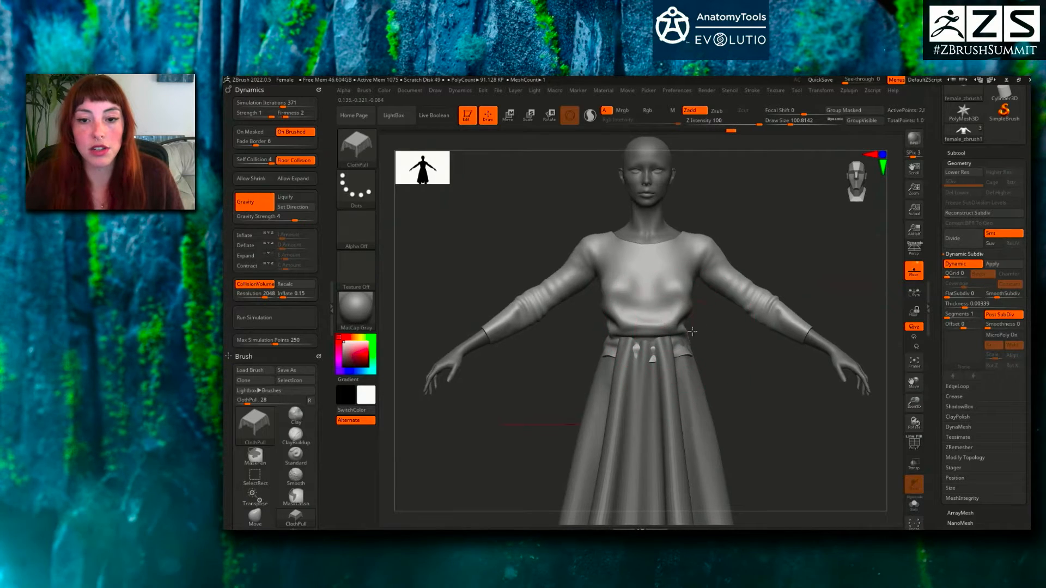
pyautogui.moveTo(692, 332); pyautogui.dragTo(678, 335, button='right')
pyautogui.moveTo(811, 321); pyautogui.dragTo(745, 318, button='right')
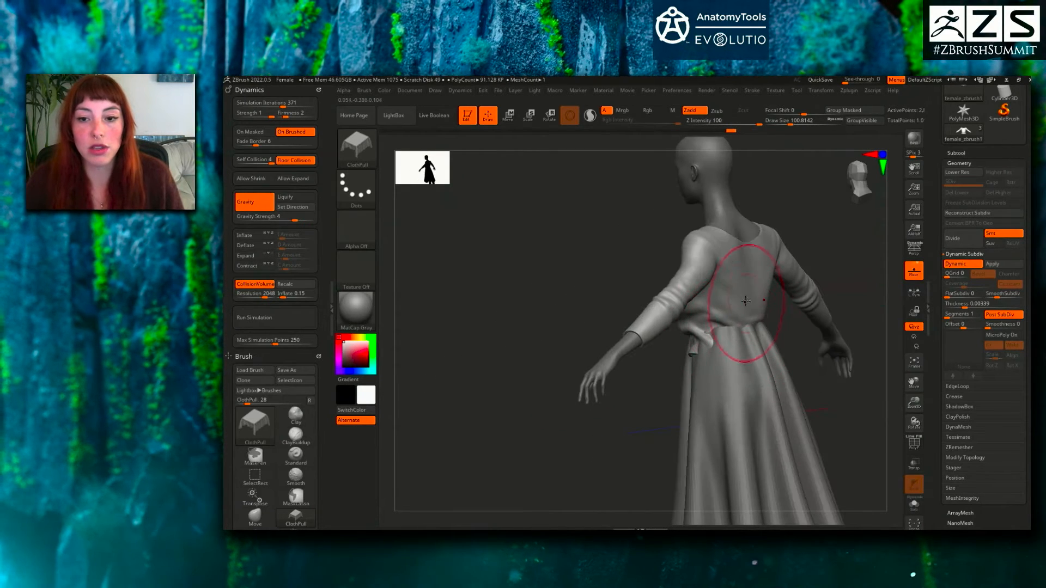
pyautogui.moveTo(721, 359); pyautogui.dragTo(723, 362)
pyautogui.moveTo(605, 351); pyautogui.dragTo(670, 346, button='right')
# - Switch to the Move brush and reshape the top's hem along the front and side of the waist
pyautogui.press('b')
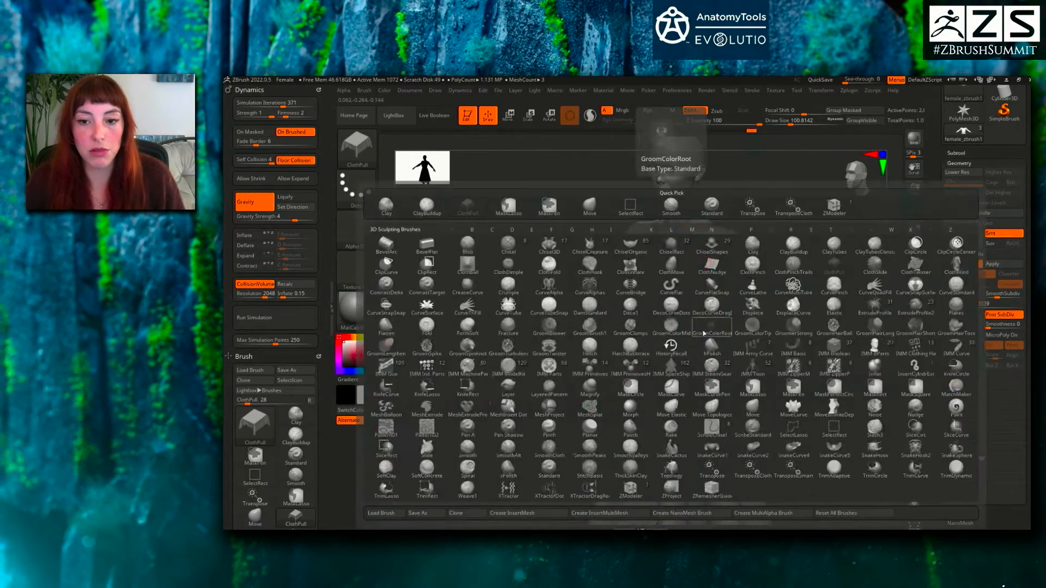
pyautogui.press('Escape')
pyautogui.press('b')
pyautogui.press('m')
pyautogui.press('v')
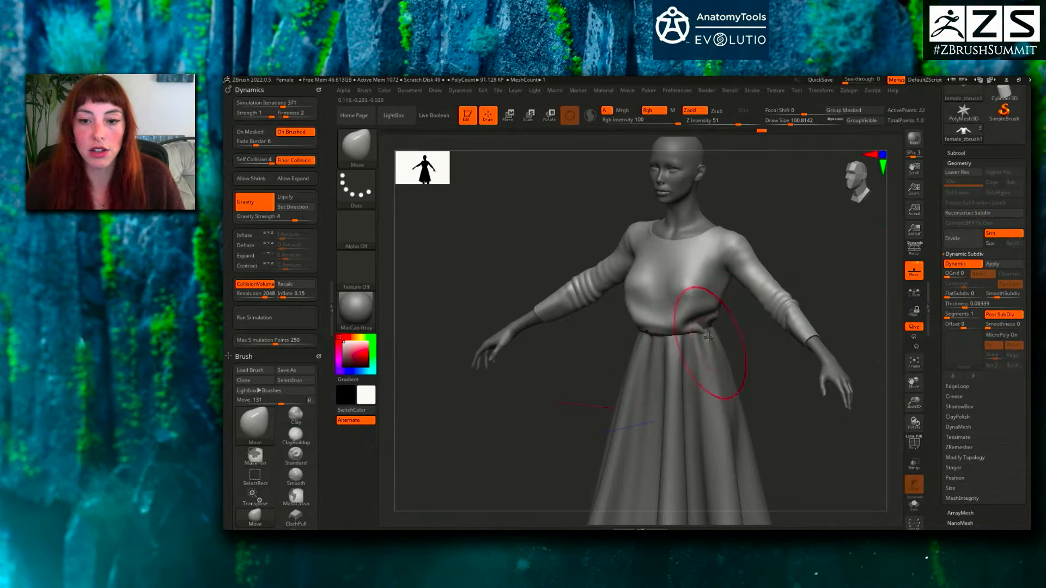
pyautogui.moveTo(706, 312); pyautogui.dragTo(674, 289, button='right')
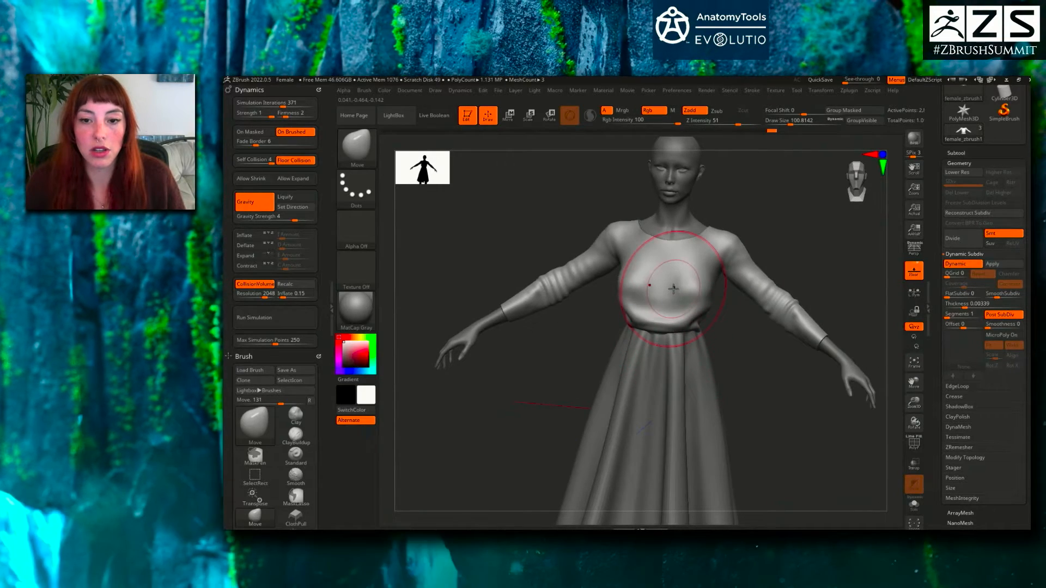
# - Pull folds into the front of the top with ClothPull at a simulation firmness of 1
pyautogui.press('b')
pyautogui.press('m')
pyautogui.press('l')
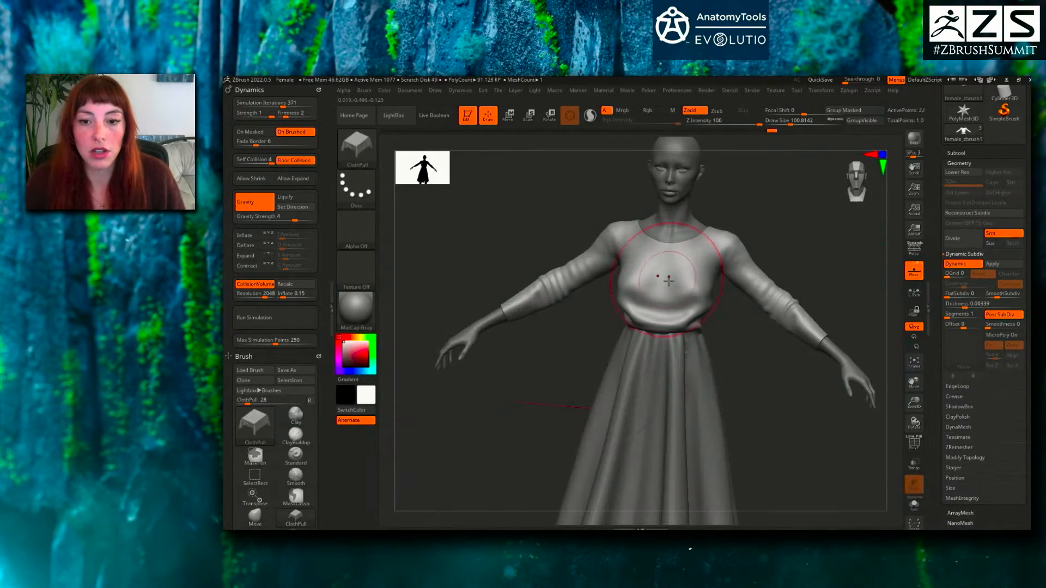
pyautogui.hotkey('ctrl', 'z')
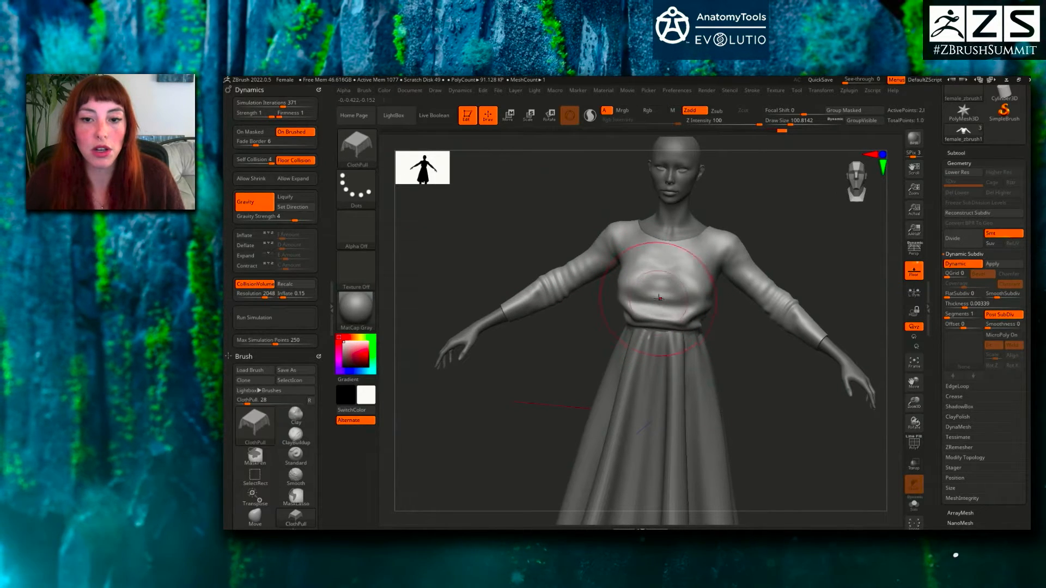
pyautogui.keyDown('ctrl'); pyautogui.moveTo(696, 321); pyautogui.dragTo(752, 349, button='right'); pyautogui.keyUp('ctrl')
pyautogui.moveTo(752, 348); pyautogui.dragTo(678, 347, button='right')
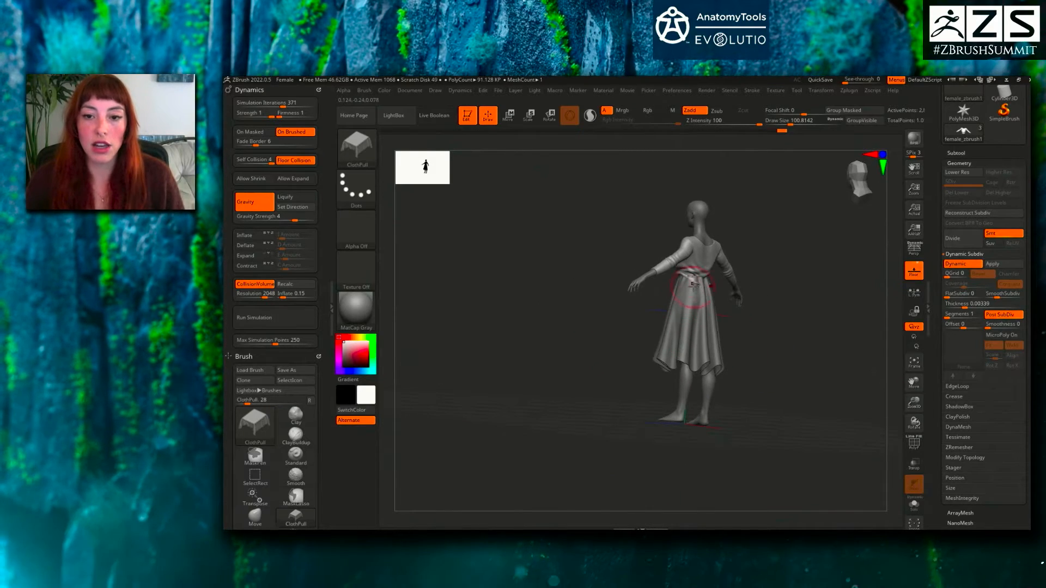
# - Return to the Move brush and adjust the top's hem at the back of the waist
pyautogui.moveTo(693, 283); pyautogui.dragTo(686, 289, button='right')
pyautogui.press('b')
pyautogui.press('m')
pyautogui.press('v')
pyautogui.moveTo(728, 243)
pyautogui.keyDown('ctrl'); pyautogui.mouseDown(button='right')
pyautogui.moveTo(684, 291)
pyautogui.moveTo(722, 277)
pyautogui.moveTo(756, 310)
pyautogui.moveTo(722, 316)
pyautogui.moveTo(740, 341)
pyautogui.moveTo(760, 337)
pyautogui.moveTo(735, 355)
pyautogui.moveTo(702, 351)
pyautogui.moveTo(742, 337)
pyautogui.mouseUp(button='right'); pyautogui.keyUp('ctrl')
pyautogui.keyDown('ctrl'); pyautogui.moveTo(742, 337); pyautogui.dragTo(699, 342, button='right'); pyautogui.keyUp('ctrl')
pyautogui.moveTo(698, 342)
pyautogui.keyDown('ctrl'); pyautogui.mouseDown(button='right')
pyautogui.moveTo(740, 345)
pyautogui.moveTo(728, 326)
pyautogui.mouseUp(button='right'); pyautogui.keyUp('ctrl')
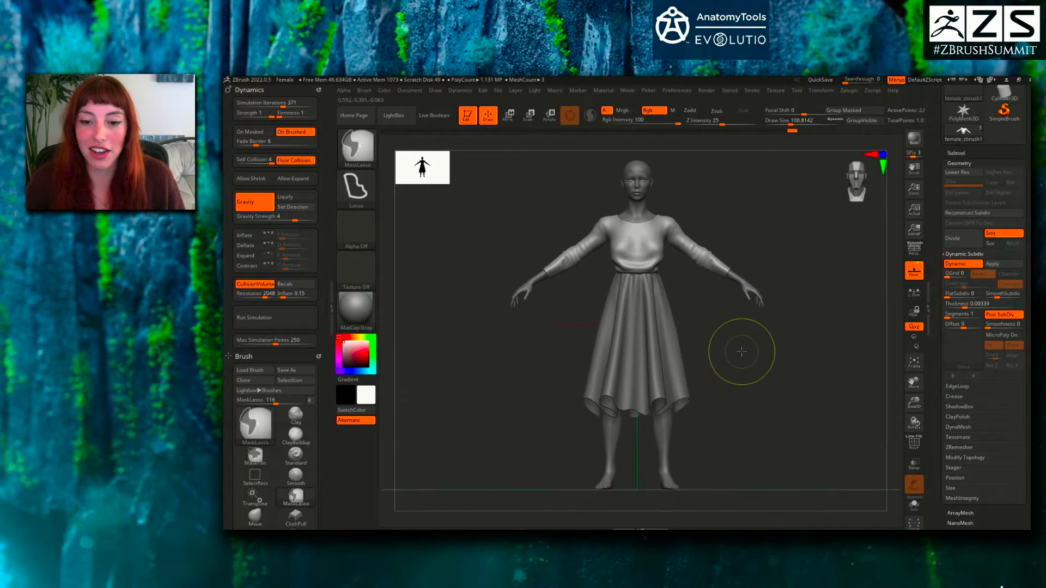
pyautogui.moveTo(747, 348); pyautogui.dragTo(687, 293, button='right')
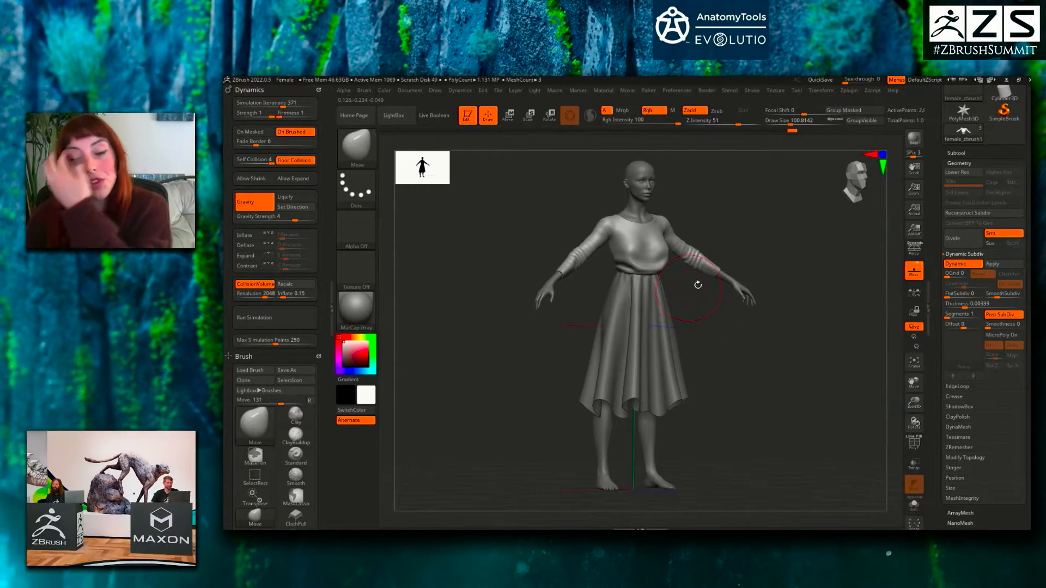
# - Append a Plane3D mesh as a new subtool and make it the active subtool
pyautogui.click(956, 153)
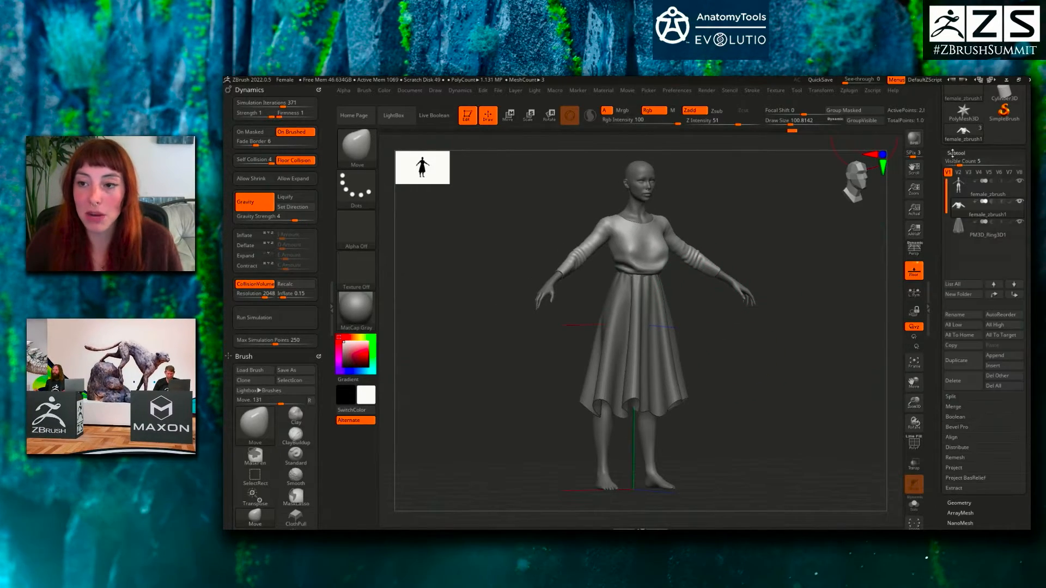
pyautogui.click(1008, 357)
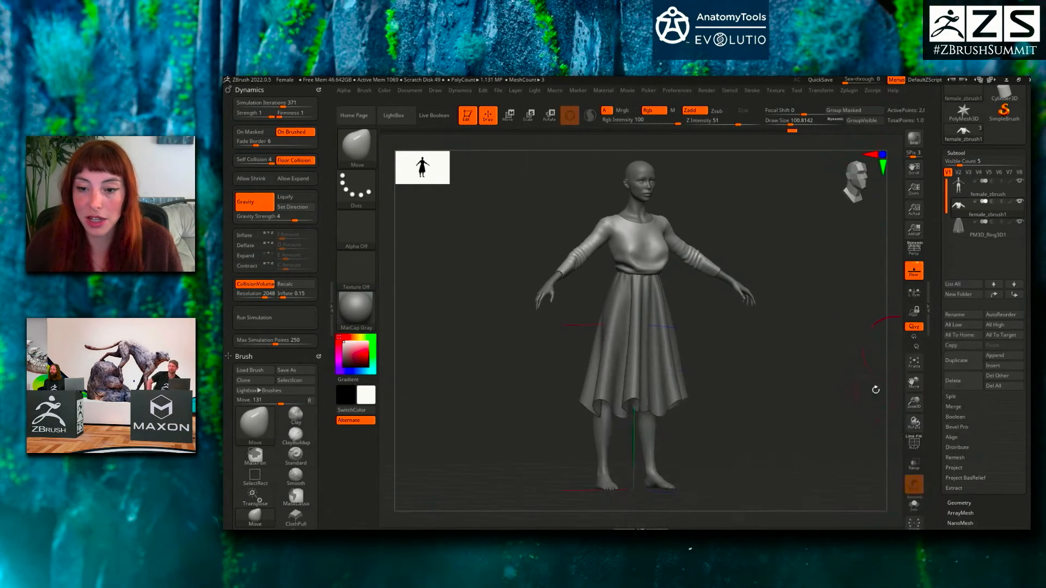
pyautogui.click(1003, 357)
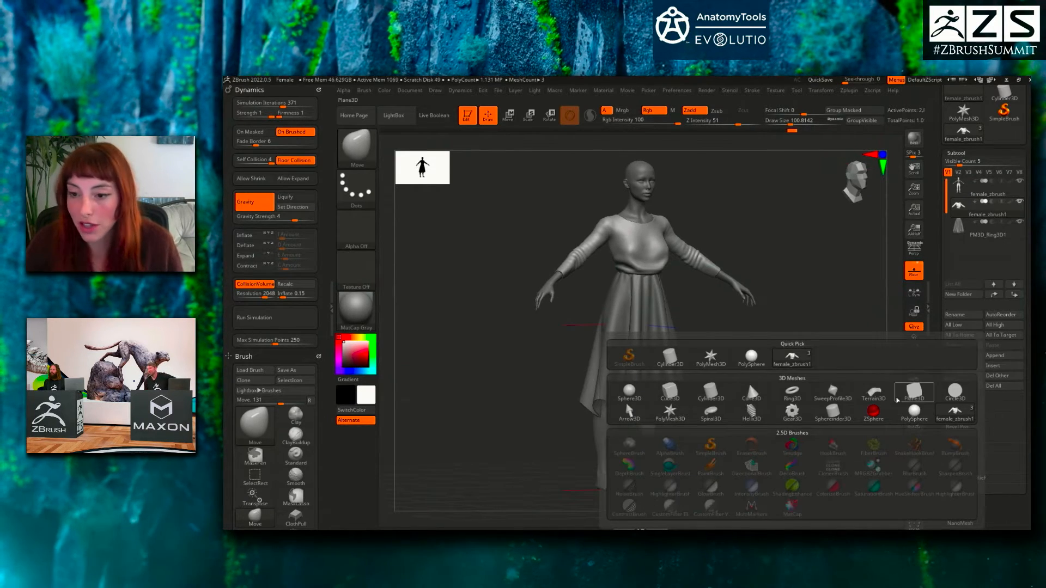
pyautogui.click(899, 399)
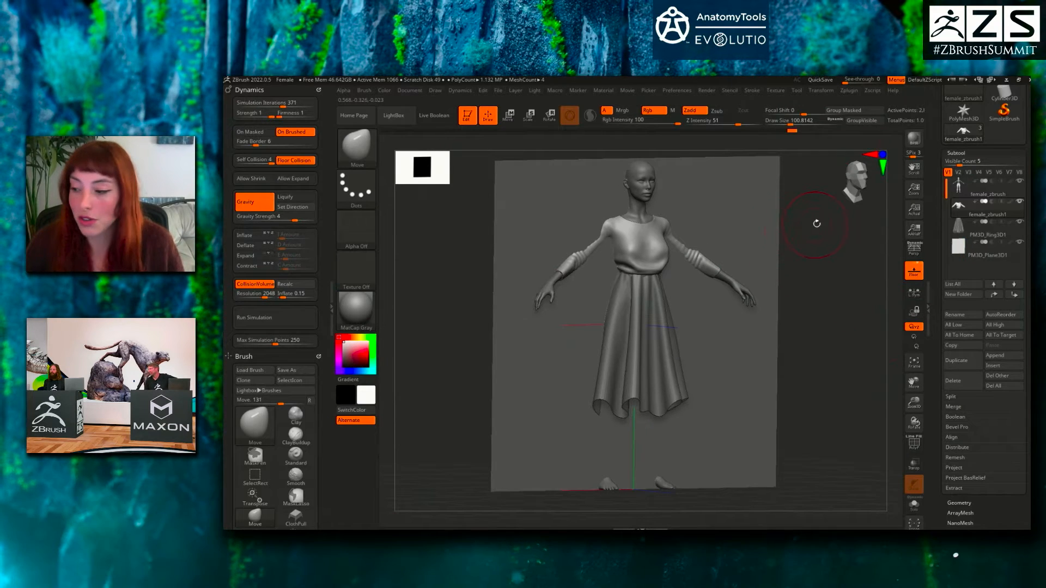
pyautogui.keyDown('shift'); pyautogui.moveTo(825, 249); pyautogui.dragTo(812, 371); pyautogui.keyUp('shift')
pyautogui.keyDown('alt'); pyautogui.moveTo(805, 372); pyautogui.dragTo(785, 333); pyautogui.keyUp('alt')
pyautogui.keyDown('ctrl'); pyautogui.moveTo(785, 332); pyautogui.dragTo(785, 355, button='right'); pyautogui.keyUp('ctrl')
pyautogui.keyDown('alt'); pyautogui.click(727, 357); pyautogui.keyUp('alt')
# - Move the plane forward with the gizmo until it stands clear in front of the body
pyautogui.press('w')
pyautogui.moveTo(669, 305); pyautogui.dragTo(700, 316, button='right')
pyautogui.moveTo(674, 304); pyautogui.dragTo(691, 309)
pyautogui.hotkey('ctrl', 'z')
pyautogui.click(255, 496)
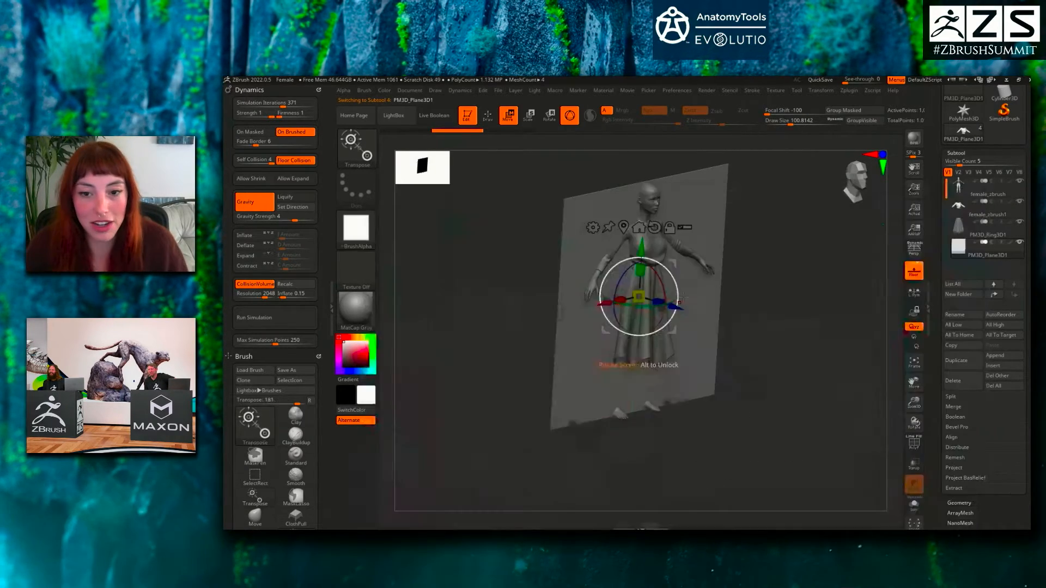
pyautogui.moveTo(680, 309); pyautogui.dragTo(708, 318)
pyautogui.keyDown('shift'); pyautogui.moveTo(708, 318); pyautogui.dragTo(741, 303, button='right'); pyautogui.keyUp('shift')
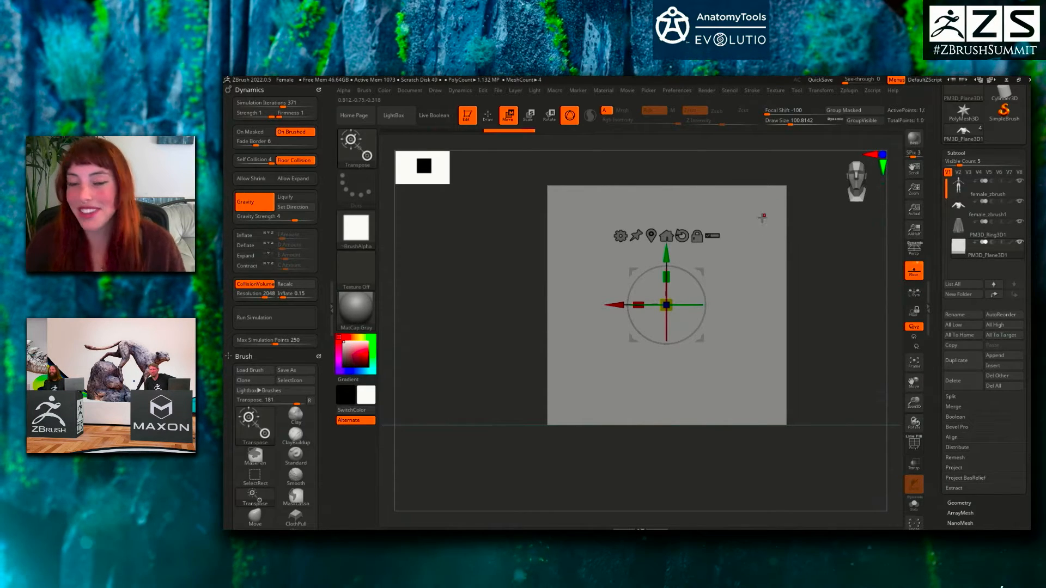
pyautogui.moveTo(764, 200); pyautogui.dragTo(805, 219, button='right')
pyautogui.moveTo(752, 332); pyautogui.dragTo(773, 338)
pyautogui.keyDown('shift'); pyautogui.moveTo(813, 312); pyautogui.dragTo(813, 319, button='right'); pyautogui.keyUp('shift')
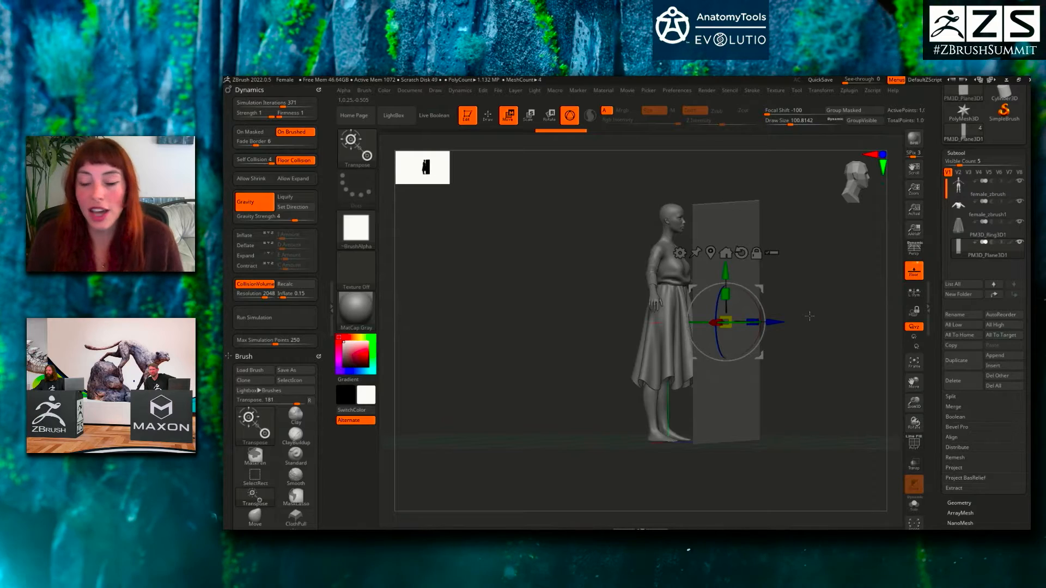
# - Narrow the plane into a tall vertical strip about torso width and place it centrally in front of the body
pyautogui.keyDown('shift'); pyautogui.moveTo(720, 306); pyautogui.dragTo(691, 293, button='right'); pyautogui.keyUp('shift')
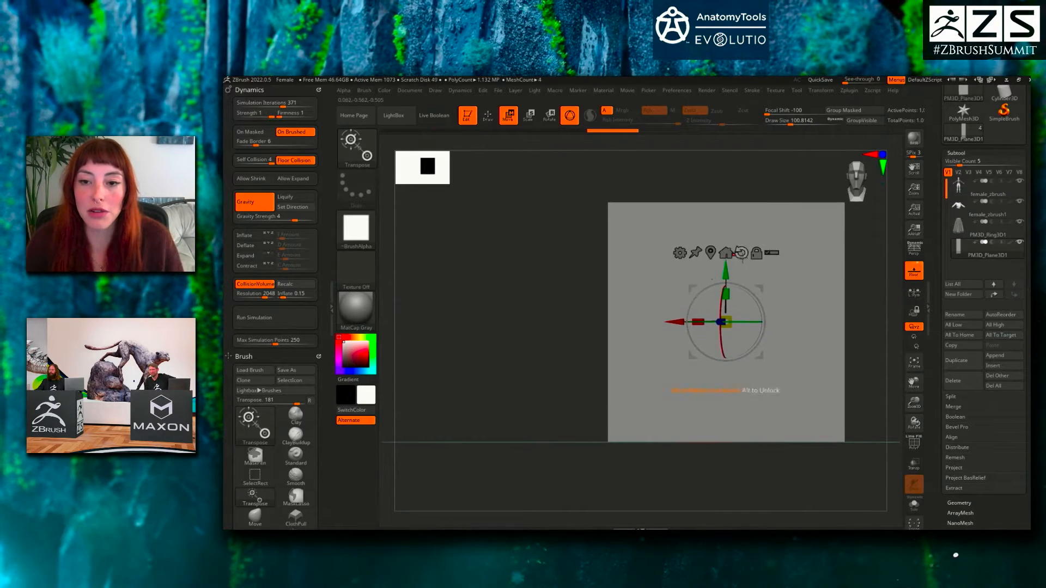
pyautogui.keyDown('shift'); pyautogui.moveTo(776, 223); pyautogui.dragTo(744, 235, button='right'); pyautogui.keyUp('shift')
pyautogui.moveTo(661, 320); pyautogui.dragTo(687, 231)
pyautogui.keyDown('alt'); pyautogui.moveTo(686, 220); pyautogui.dragTo(658, 299, button='right'); pyautogui.keyUp('alt')
pyautogui.moveTo(658, 299); pyautogui.dragTo(715, 300, button='right')
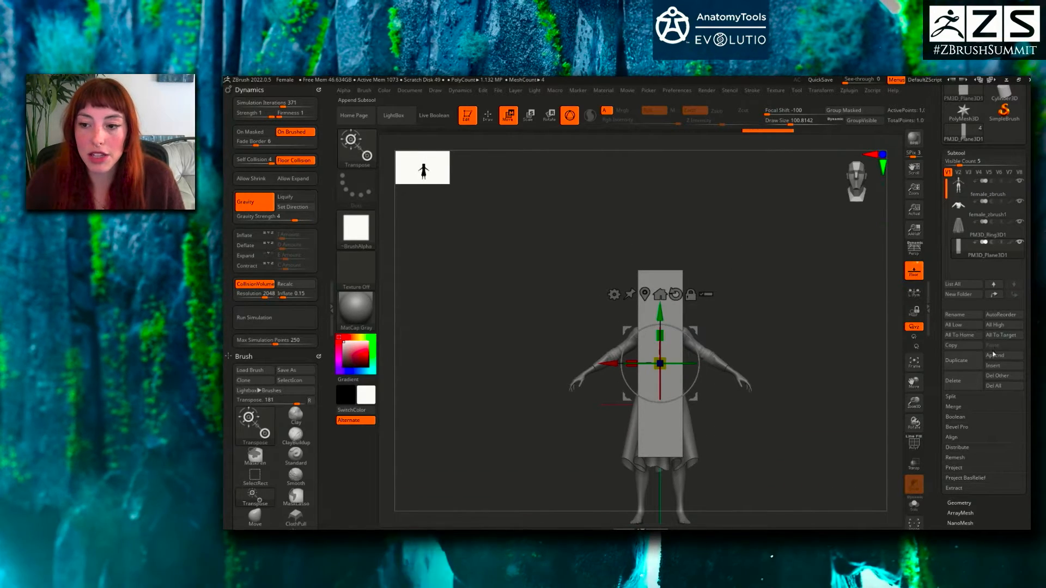
# - Turn on the polyframe display and ZRemesh the strip into evenly sized quads
pyautogui.hotkey('shift', 'f')
pyautogui.keyDown('ctrl'); pyautogui.moveTo(739, 262); pyautogui.dragTo(742, 356, button='right'); pyautogui.keyUp('ctrl')
pyautogui.rightClick(750, 328)
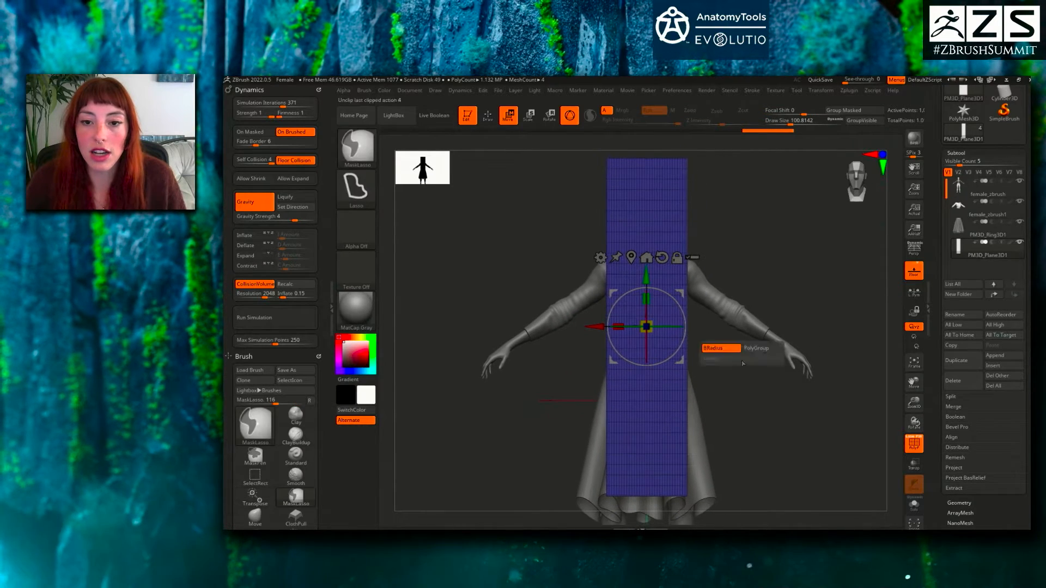
pyautogui.click(954, 501)
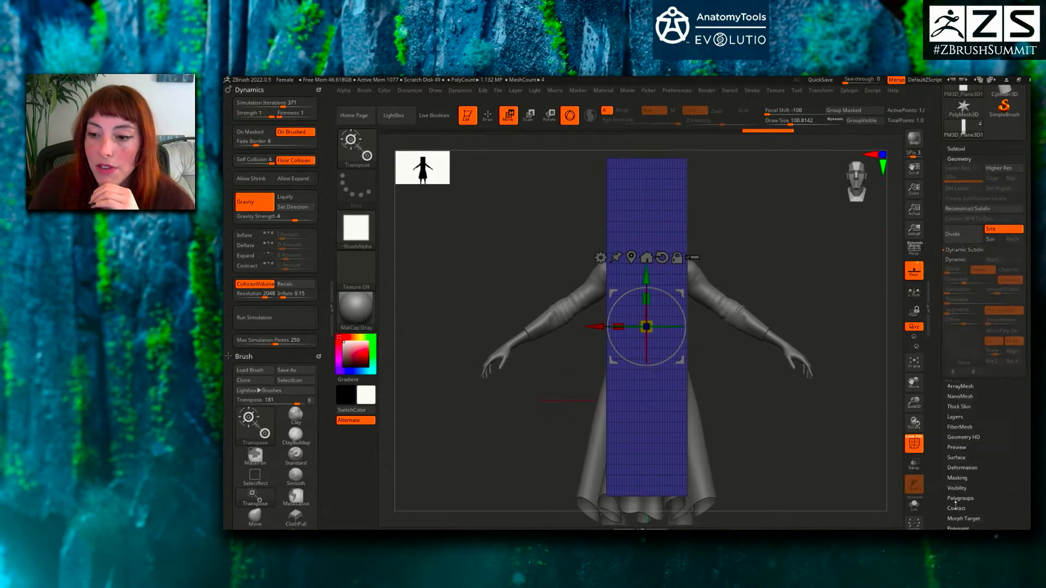
pyautogui.click(965, 442)
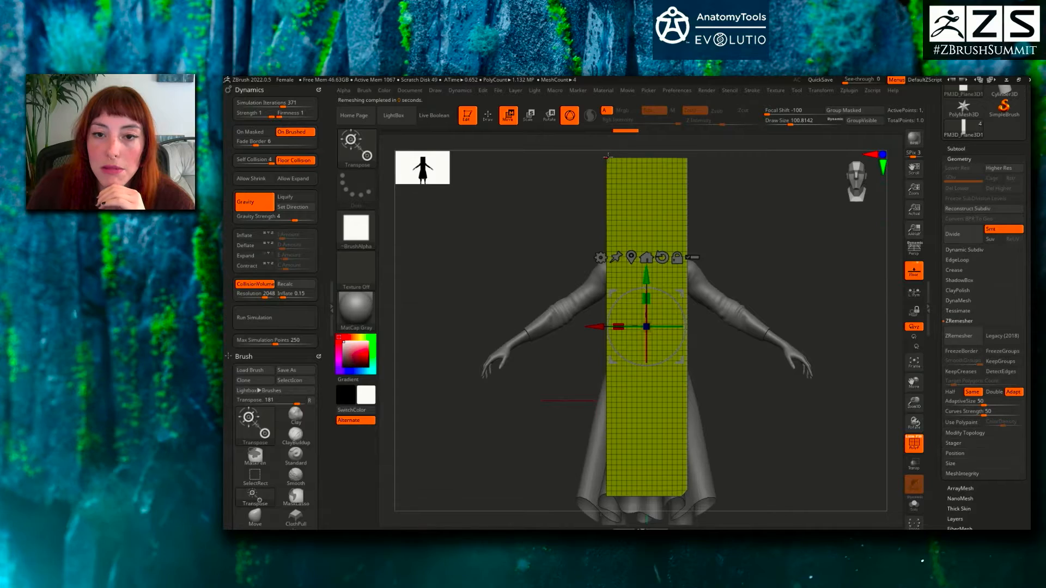
# - Set the masking brush to MaskRect and mask a thin band along the strip's upper edge
pyautogui.keyDown('alt'); pyautogui.moveTo(735, 235); pyautogui.dragTo(739, 253); pyautogui.keyUp('alt')
pyautogui.keyDown('ctrl'); pyautogui.moveTo(783, 285); pyautogui.dragTo(771, 264, button='right'); pyautogui.keyUp('ctrl')
pyautogui.press('q')
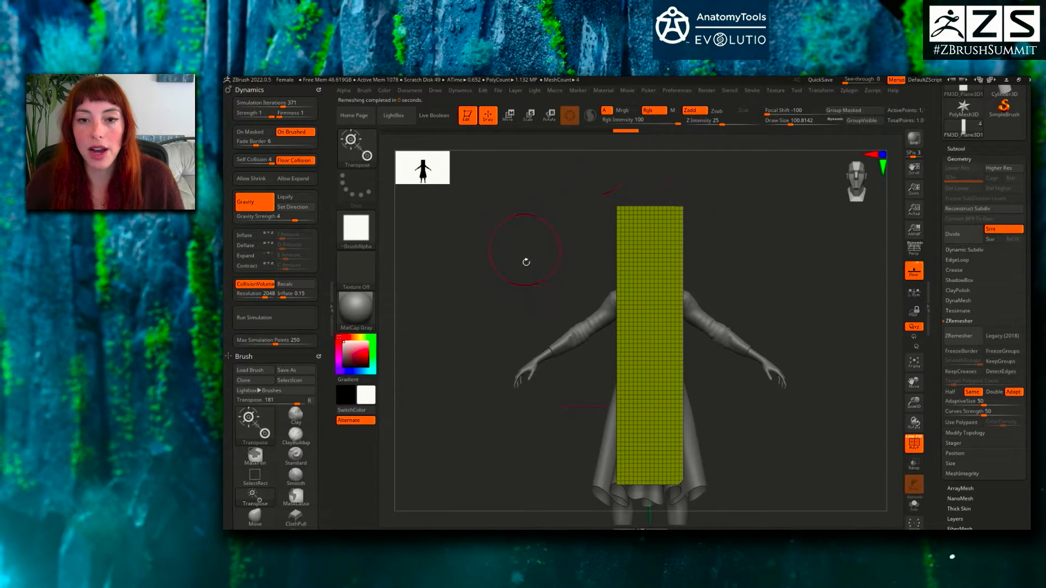
pyautogui.press('ctrl')
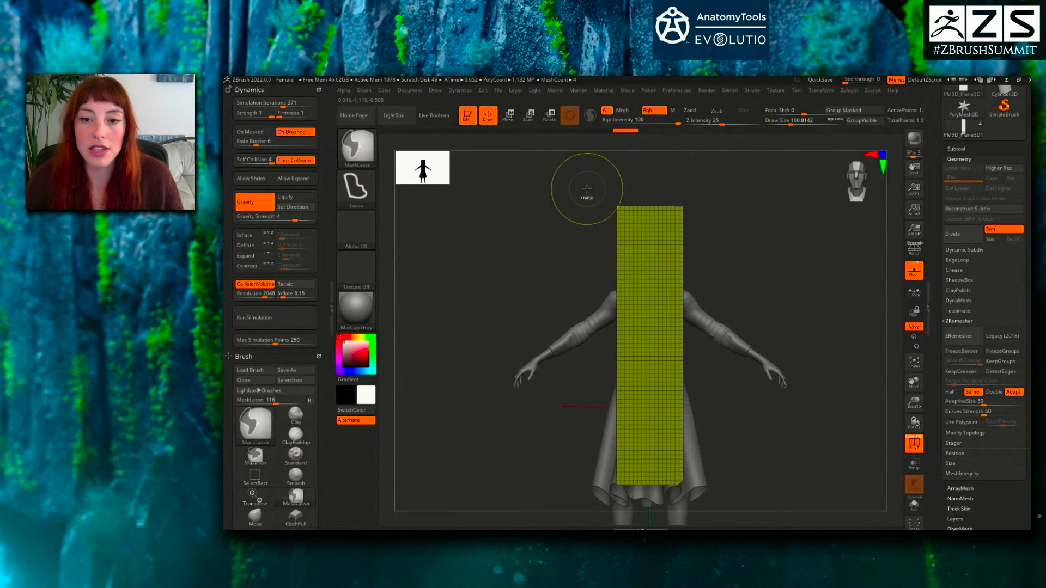
pyautogui.click(358, 148)
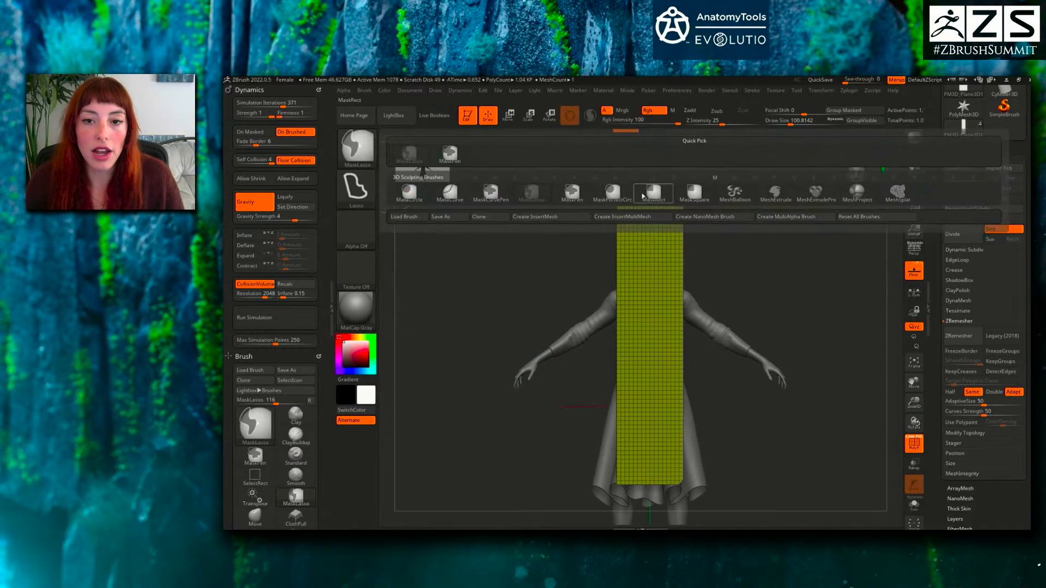
pyautogui.click(651, 191)
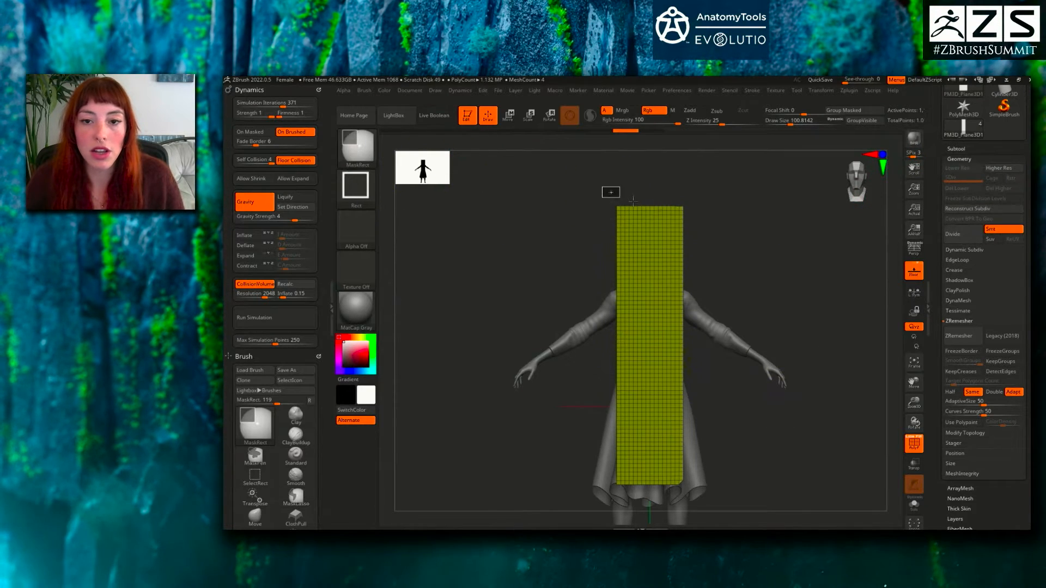
pyautogui.keyDown('ctrl'); pyautogui.moveTo(691, 216); pyautogui.dragTo(692, 217); pyautogui.keyUp('ctrl')
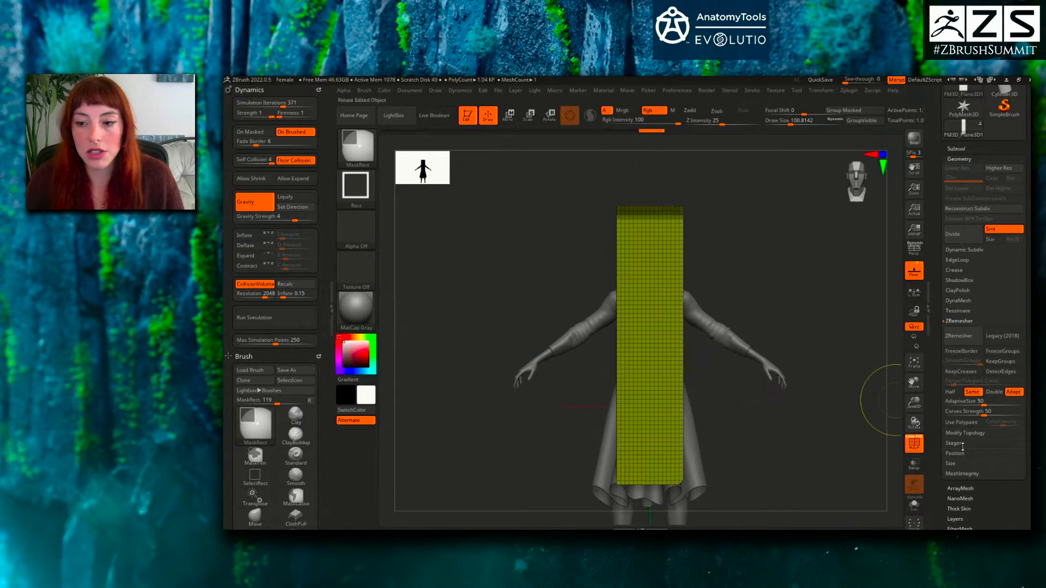
# - Turn the masked upper band of the strip into its own polygroup and clear the mask
pyautogui.press('w')
pyautogui.moveTo(1018, 487); pyautogui.dragTo(1019, 357)
pyautogui.click(982, 470)
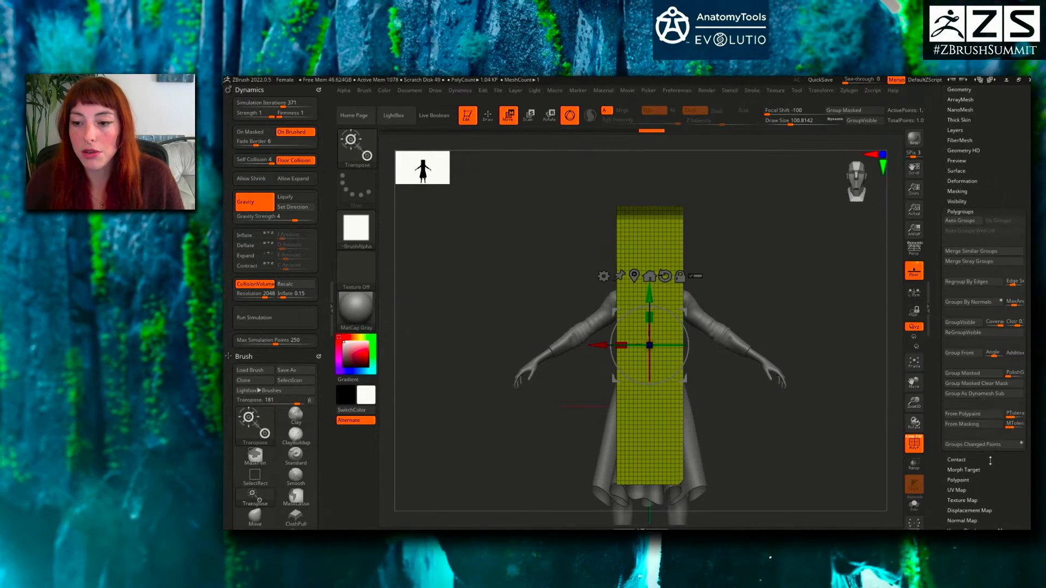
pyautogui.click(973, 374)
pyautogui.hotkey('ctrl', 'i')
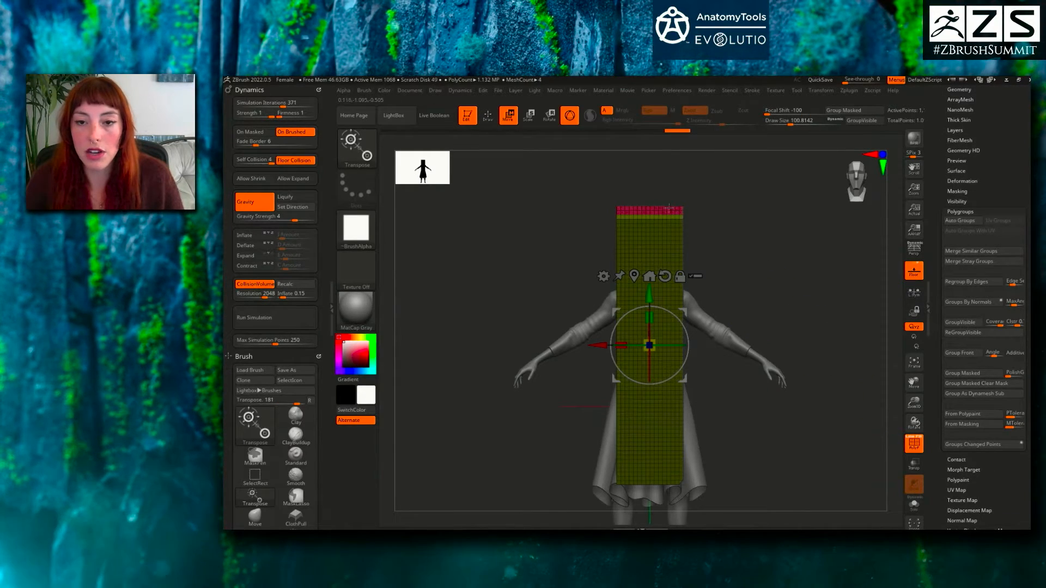
pyautogui.keyDown('ctrl'); pyautogui.click(660, 207); pyautogui.keyUp('ctrl')
pyautogui.keyDown('ctrl'); pyautogui.moveTo(730, 199); pyautogui.dragTo(741, 215); pyautogui.keyUp('ctrl')
# - Mask a thin band along the strip's lower edge, make it a separate polygroup and clear the mask
pyautogui.keyDown('alt'); pyautogui.moveTo(765, 361); pyautogui.dragTo(767, 323); pyautogui.keyUp('alt')
pyautogui.keyDown('ctrl'); pyautogui.moveTo(729, 470); pyautogui.dragTo(612, 438); pyautogui.keyUp('ctrl')
pyautogui.moveTo(999, 145)
pyautogui.mouseDown()
pyautogui.moveTo(999, 160)
pyautogui.moveTo(995, 148)
pyautogui.mouseUp()
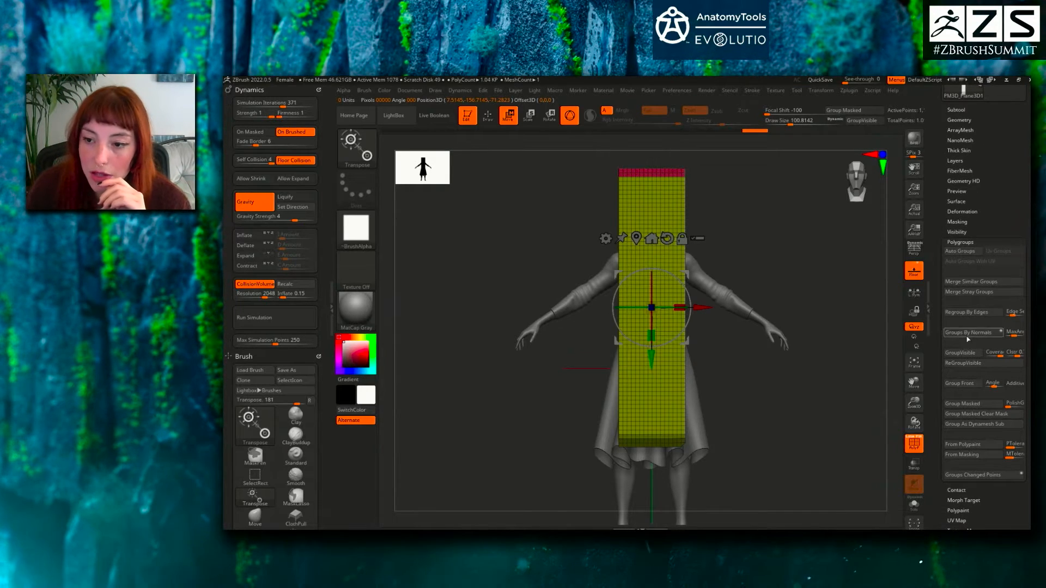
pyautogui.click(965, 403)
pyautogui.keyDown('ctrl'); pyautogui.moveTo(761, 211); pyautogui.dragTo(766, 214); pyautogui.keyUp('ctrl')
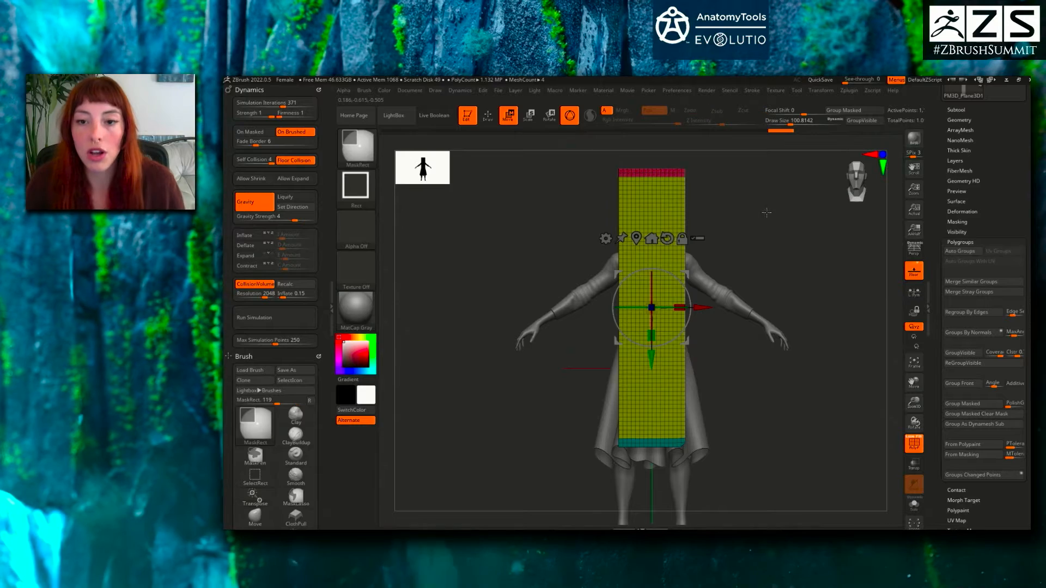
# - Mask the whole strip except its upper-edge polygroup and centre the gizmo on that unmasked band
pyautogui.press('q')
pyautogui.keyDown('ctrl'); pyautogui.keyDown('shift'); pyautogui.click(656, 172); pyautogui.keyUp('shift'); pyautogui.keyUp('ctrl')
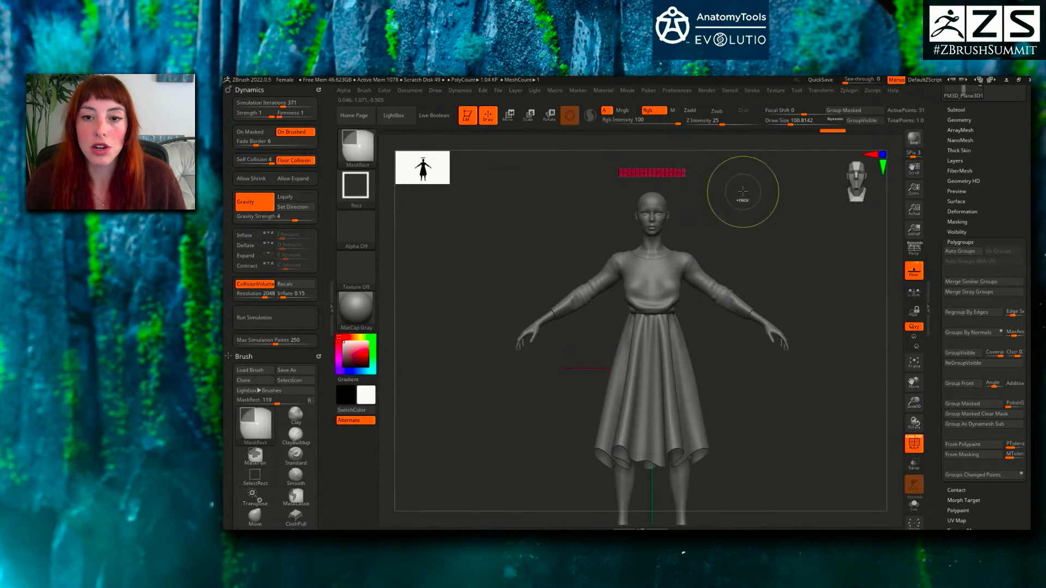
pyautogui.keyDown('ctrl'); pyautogui.keyDown('shift'); pyautogui.click(752, 192); pyautogui.keyUp('shift'); pyautogui.keyUp('ctrl')
pyautogui.press('w')
pyautogui.moveTo(743, 217); pyautogui.dragTo(674, 263)
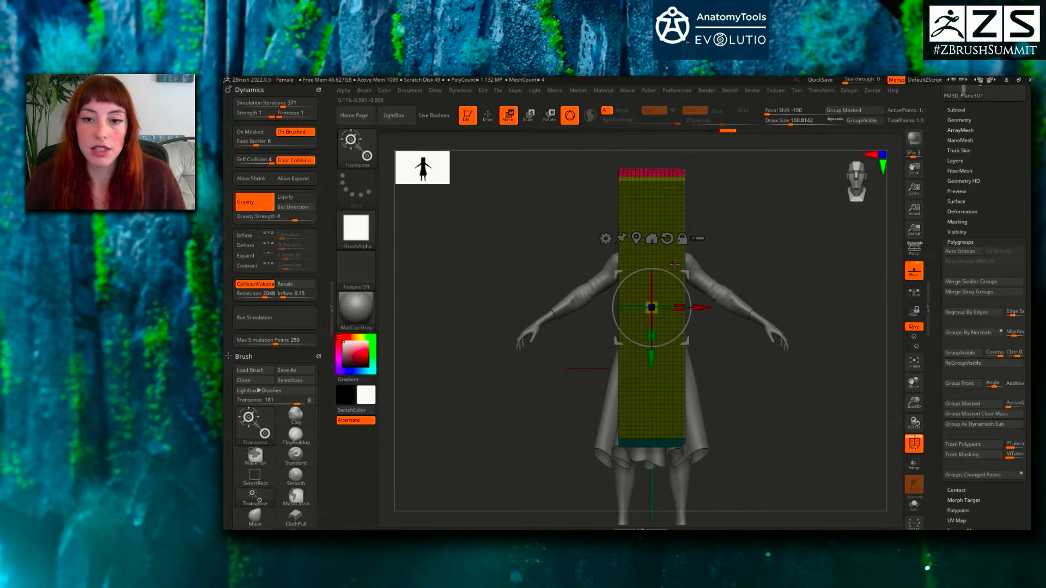
pyautogui.click(636, 240)
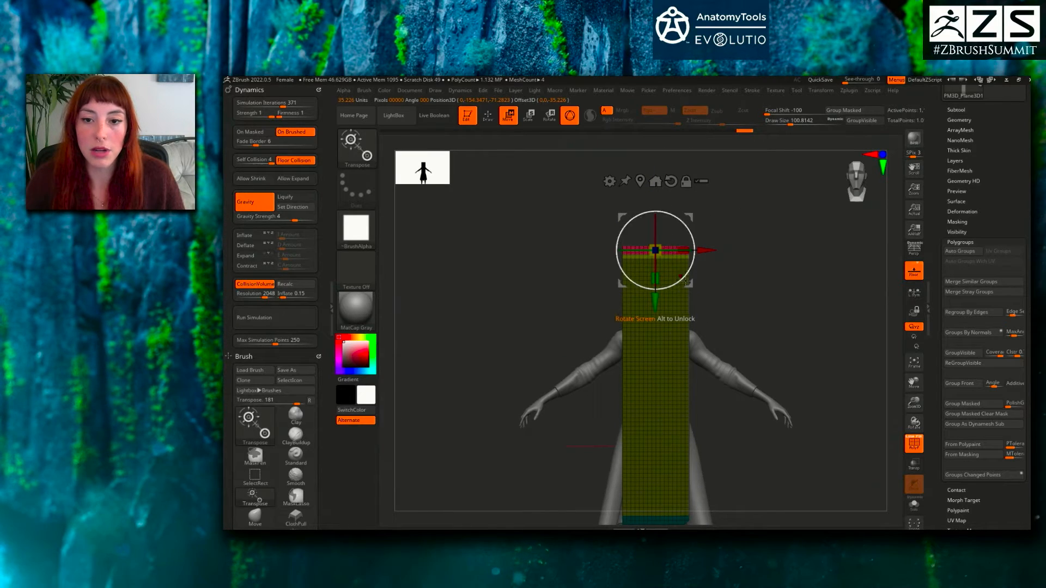
# - Enable Dynamic Subdivision on the strip and set its thickness to 0.00447
pyautogui.moveTo(690, 284); pyautogui.dragTo(715, 240)
pyautogui.hotkey('ctrl', 'z')
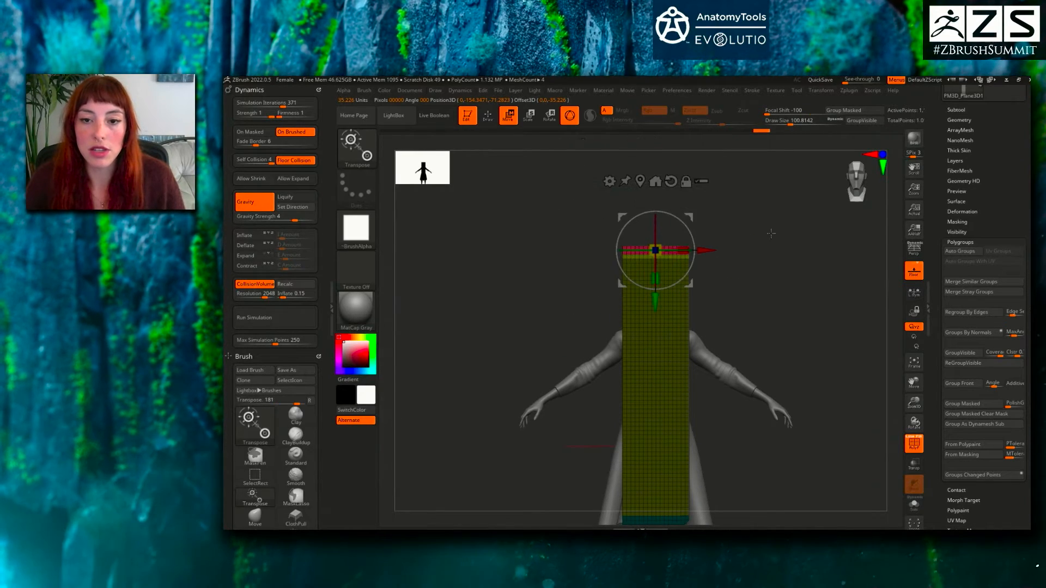
pyautogui.click(968, 120)
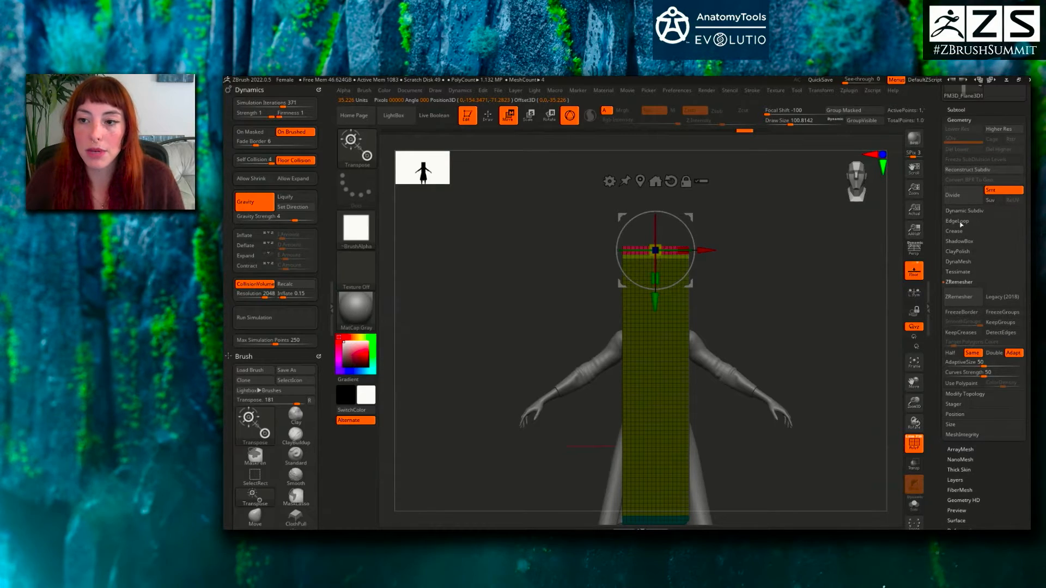
pyautogui.click(964, 213)
pyautogui.click(965, 224)
pyautogui.hotkey('shift', 'f')
pyautogui.moveTo(713, 276); pyautogui.dragTo(749, 274)
pyautogui.moveTo(948, 261); pyautogui.dragTo(959, 261)
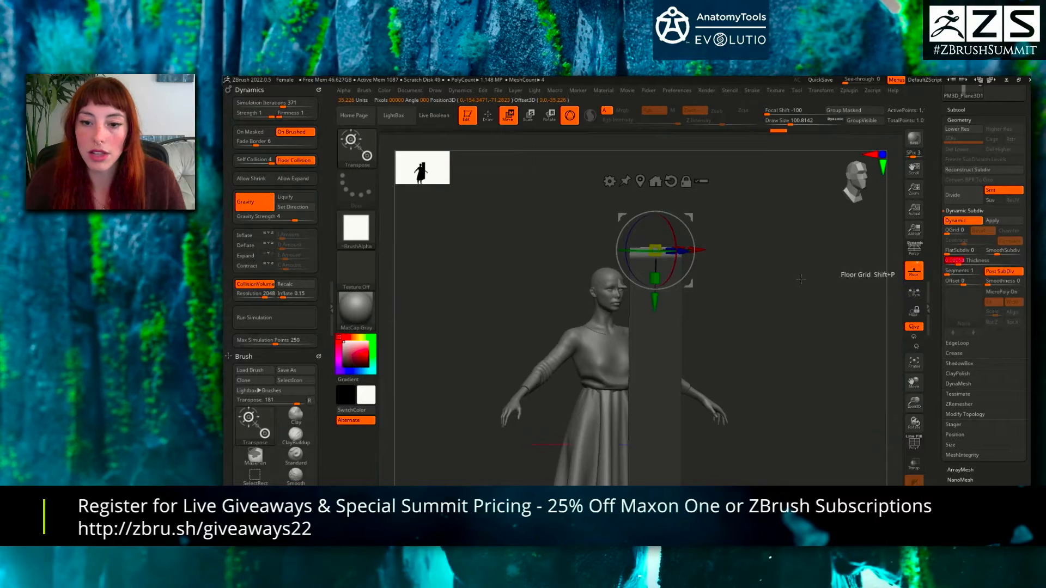
pyautogui.moveTo(764, 279); pyautogui.dragTo(801, 280)
pyautogui.moveTo(960, 261); pyautogui.dragTo(966, 261)
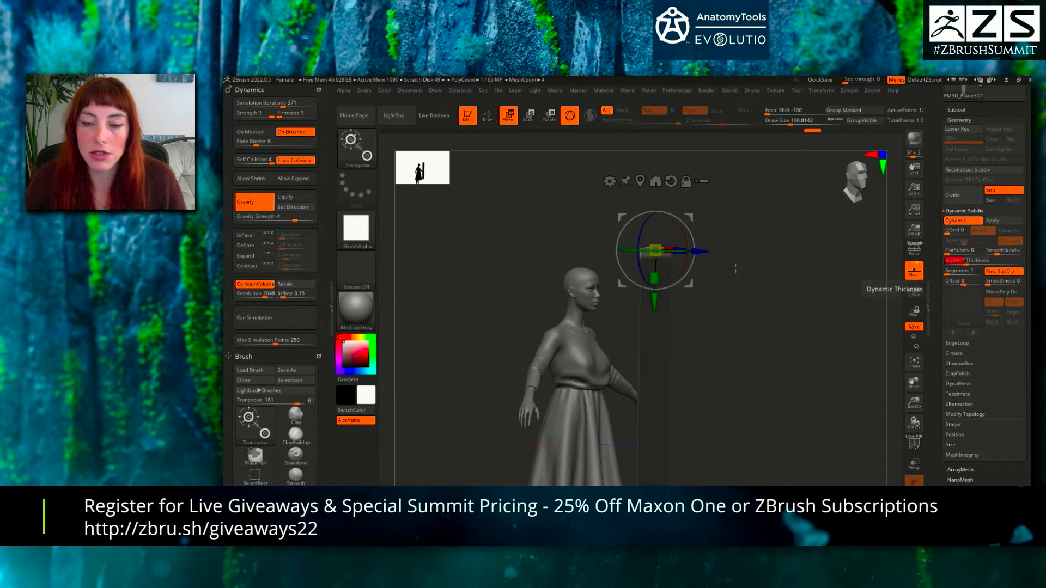
pyautogui.keyDown('shift'); pyautogui.moveTo(788, 276); pyautogui.dragTo(727, 272); pyautogui.keyUp('shift')
pyautogui.keyDown('ctrl'); pyautogui.moveTo(748, 273); pyautogui.dragTo(732, 251, button='right'); pyautogui.keyUp('ctrl')
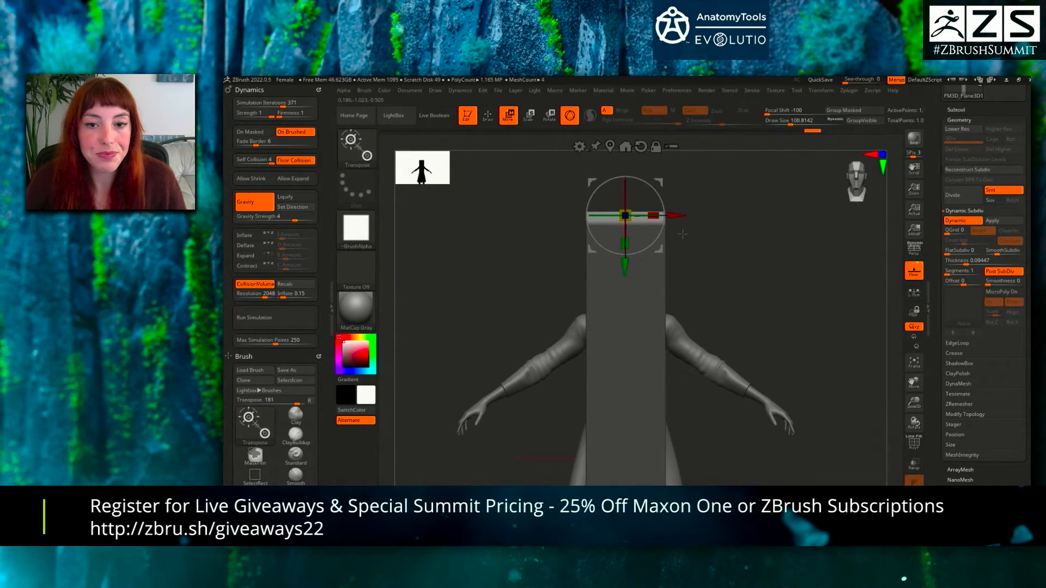
# - Set the cloth simulation to act on masked areas and choose the TransposeCloth brush
pyautogui.click(264, 132)
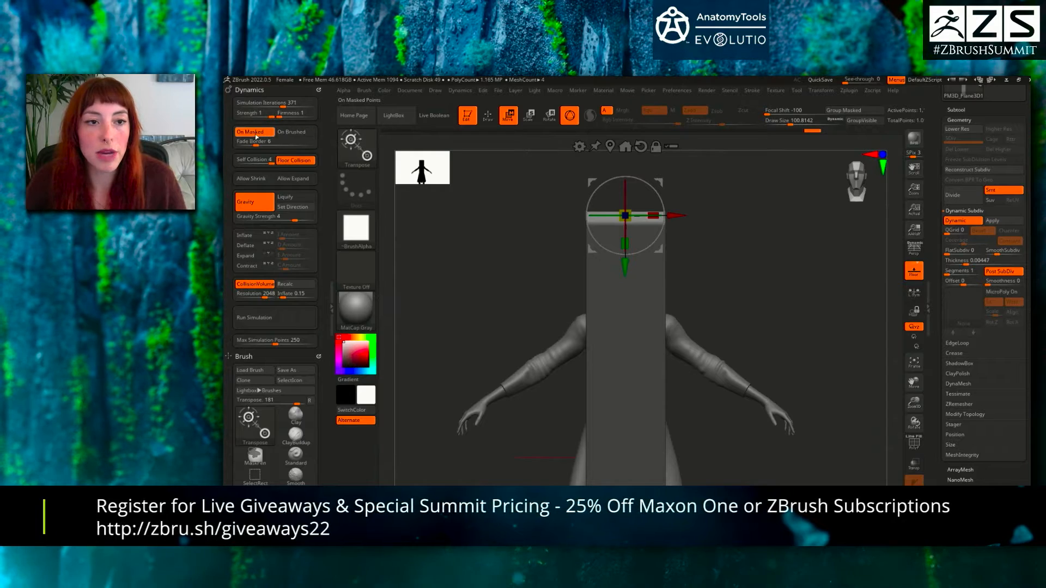
pyautogui.moveTo(701, 333)
pyautogui.keyDown('ctrl'); pyautogui.mouseDown(button='right')
pyautogui.moveTo(687, 318)
pyautogui.moveTo(706, 305)
pyautogui.moveTo(702, 313)
pyautogui.mouseUp(button='right'); pyautogui.keyUp('ctrl')
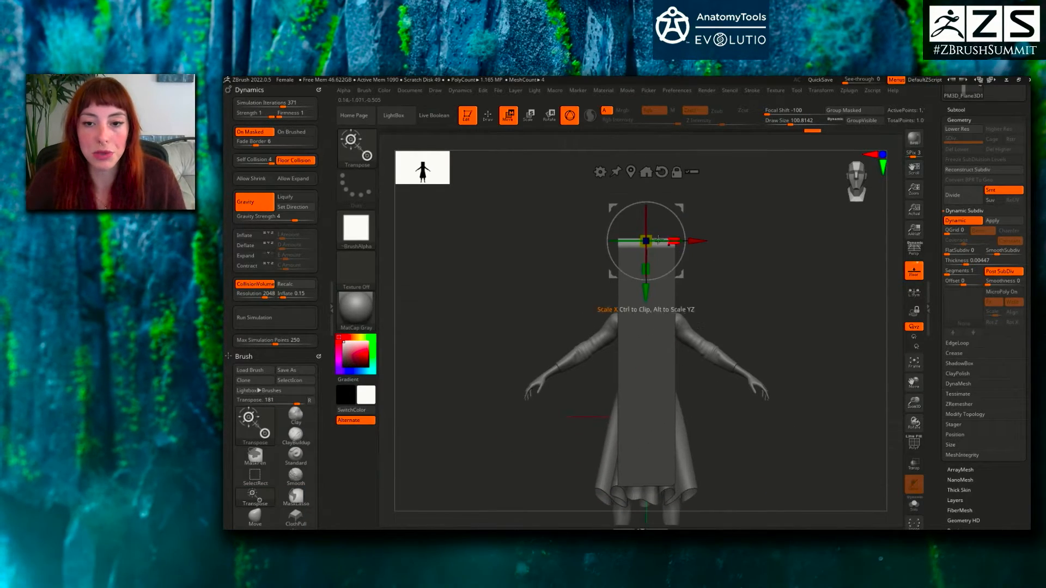
pyautogui.keyDown('alt'); pyautogui.moveTo(665, 212); pyautogui.dragTo(664, 224, button='right'); pyautogui.keyUp('alt')
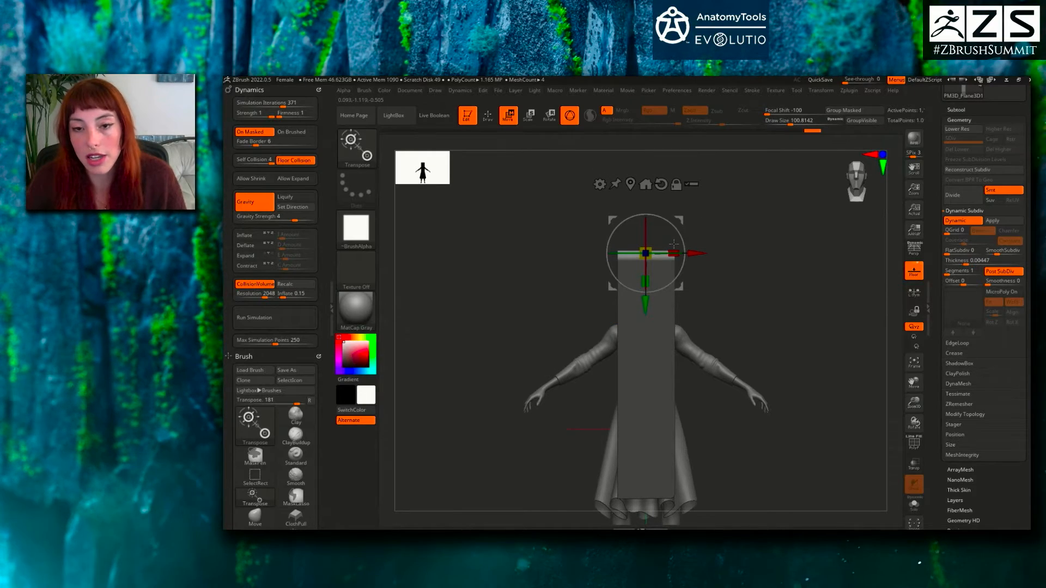
pyautogui.click(366, 155)
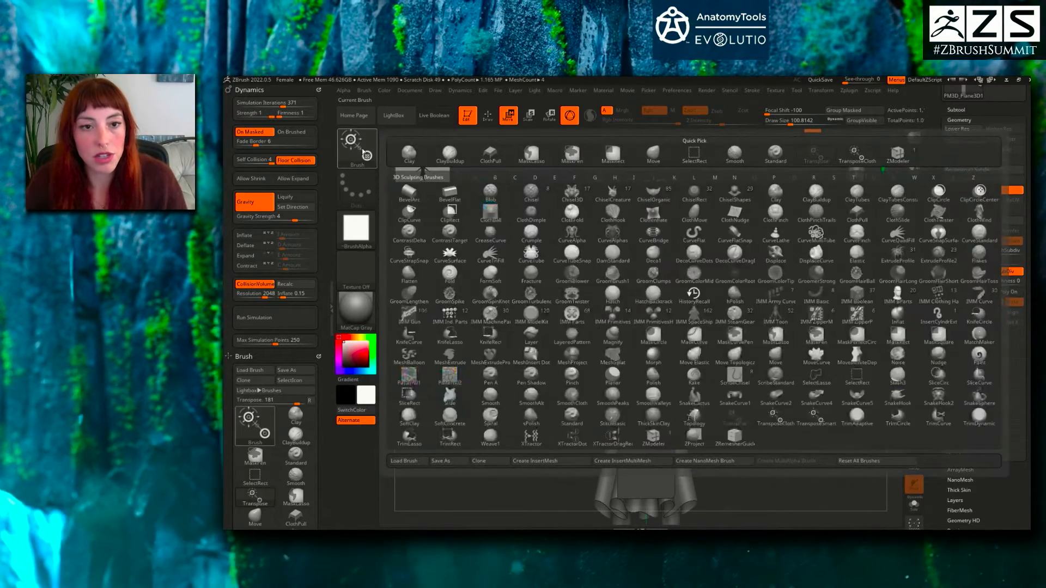
pyautogui.click(365, 162)
pyautogui.press('t')
pyautogui.press('c')
pyautogui.moveTo(591, 292); pyautogui.dragTo(695, 335)
pyautogui.moveTo(741, 339); pyautogui.dragTo(681, 346)
pyautogui.hotkey('ctrl', 'z')
pyautogui.moveTo(685, 290); pyautogui.dragTo(893, 350)
pyautogui.hotkey('ctrl', 'z')
pyautogui.moveTo(761, 299); pyautogui.dragTo(694, 265)
pyautogui.hotkey('ctrl', 'z')
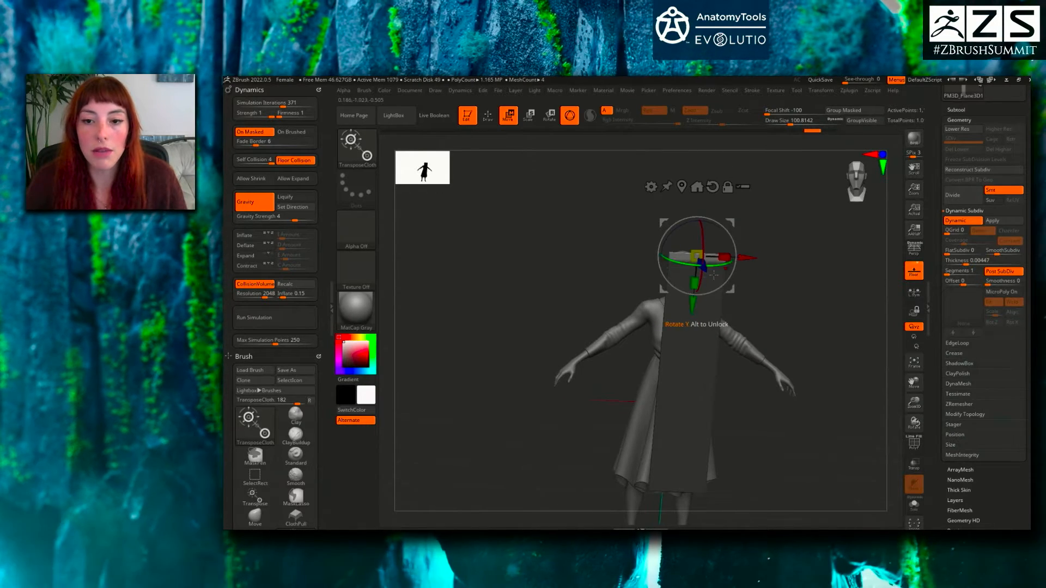
pyautogui.hotkey('ctrl', 'z')
# - Rotate the strip about 85° around its long axis and raise it above the figure's right shoulder
pyautogui.moveTo(734, 280)
pyautogui.mouseDown()
pyautogui.moveTo(712, 282)
pyautogui.moveTo(691, 251)
pyautogui.mouseUp()
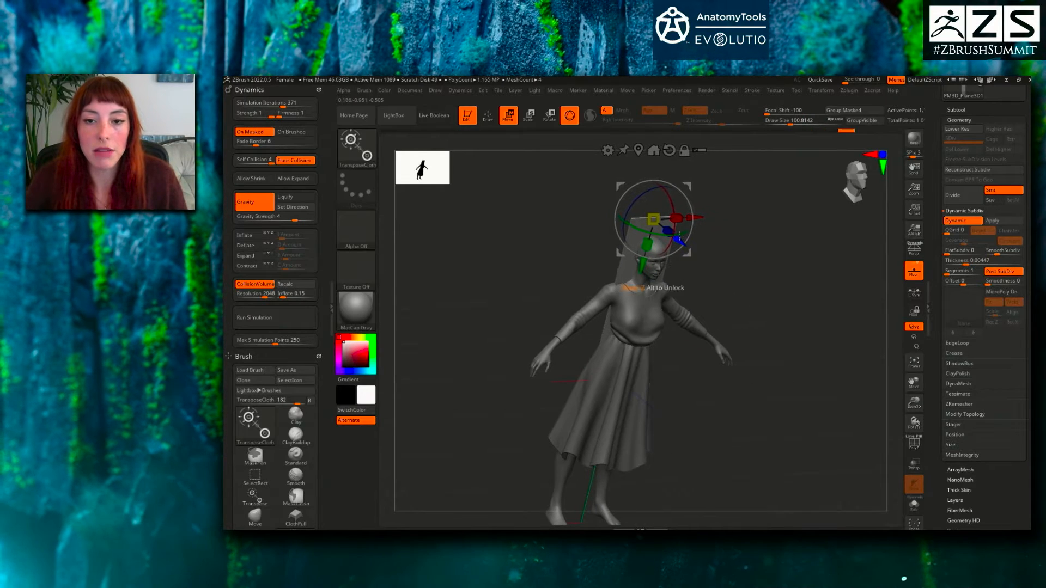
pyautogui.moveTo(701, 213); pyautogui.dragTo(682, 218)
pyautogui.moveTo(602, 219); pyautogui.dragTo(581, 209)
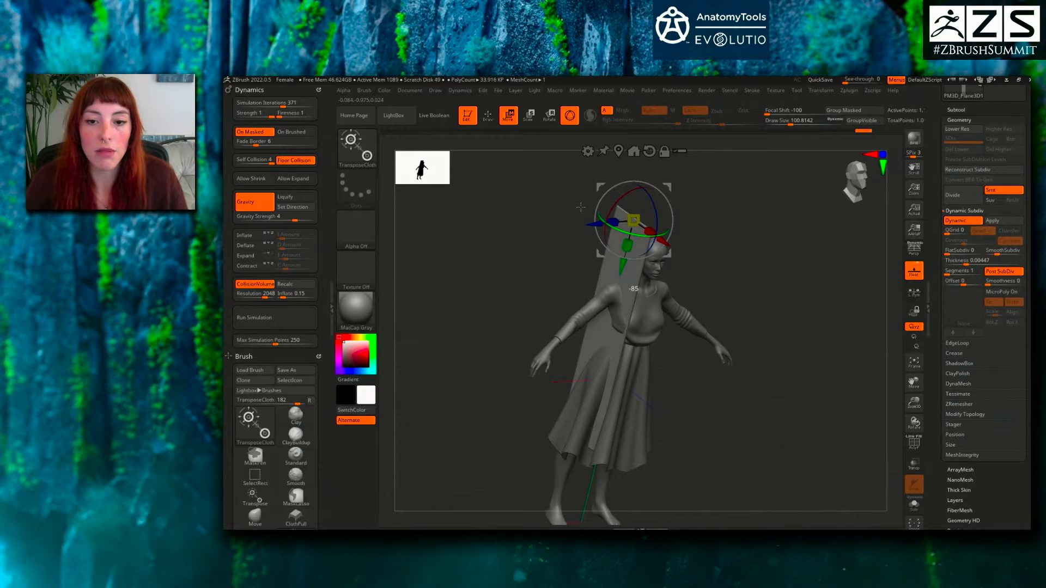
pyautogui.moveTo(590, 223); pyautogui.dragTo(565, 225)
pyautogui.moveTo(596, 269); pyautogui.dragTo(614, 198)
pyautogui.keyDown('alt'); pyautogui.moveTo(614, 199); pyautogui.dragTo(613, 268, button='right'); pyautogui.keyUp('alt')
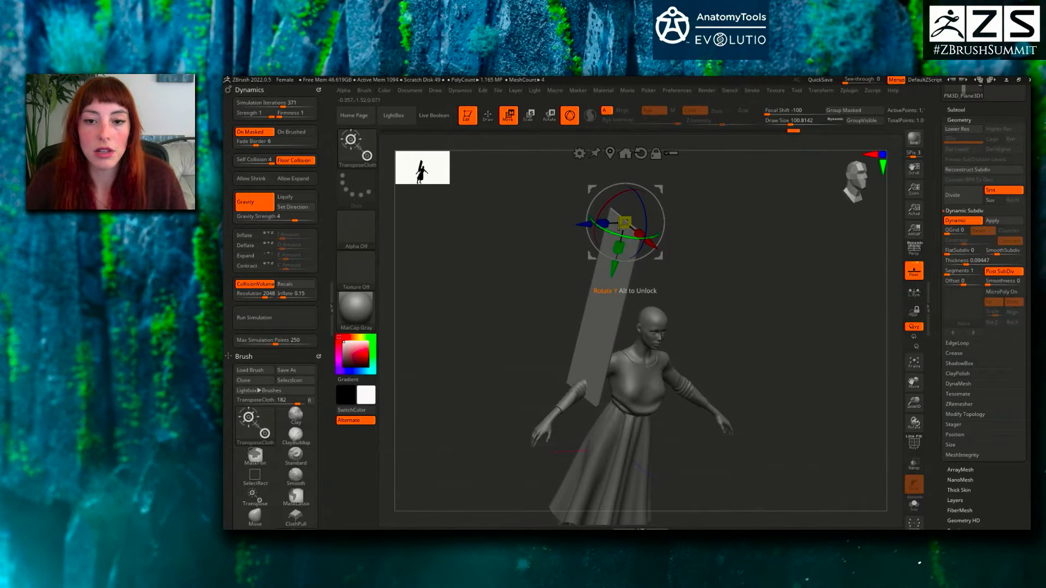
# - Shift the strip closer to the head so its lower end hangs just over the right shoulder
pyautogui.moveTo(629, 224); pyautogui.dragTo(621, 245)
pyautogui.keyDown('alt'); pyautogui.moveTo(621, 246); pyautogui.dragTo(632, 286, button='right'); pyautogui.keyUp('alt')
pyautogui.moveTo(632, 287); pyautogui.dragTo(638, 280, button='right')
pyautogui.moveTo(595, 243); pyautogui.dragTo(626, 242)
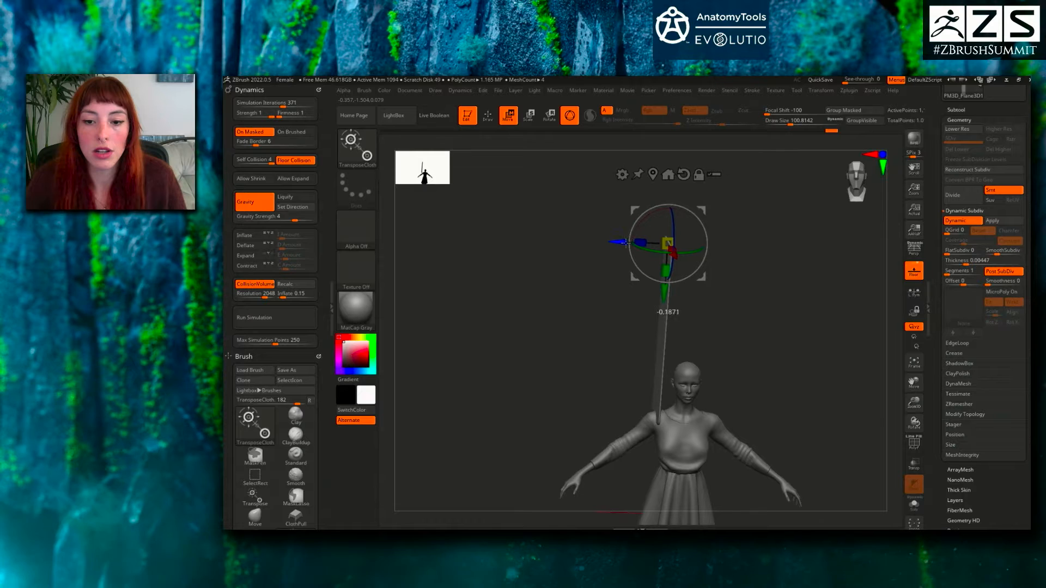
pyautogui.moveTo(661, 290); pyautogui.dragTo(661, 280)
# - Clear the strip's mask and display its polygroups and wireframe
pyautogui.press('q')
pyautogui.moveTo(687, 262); pyautogui.dragTo(733, 253, button='right')
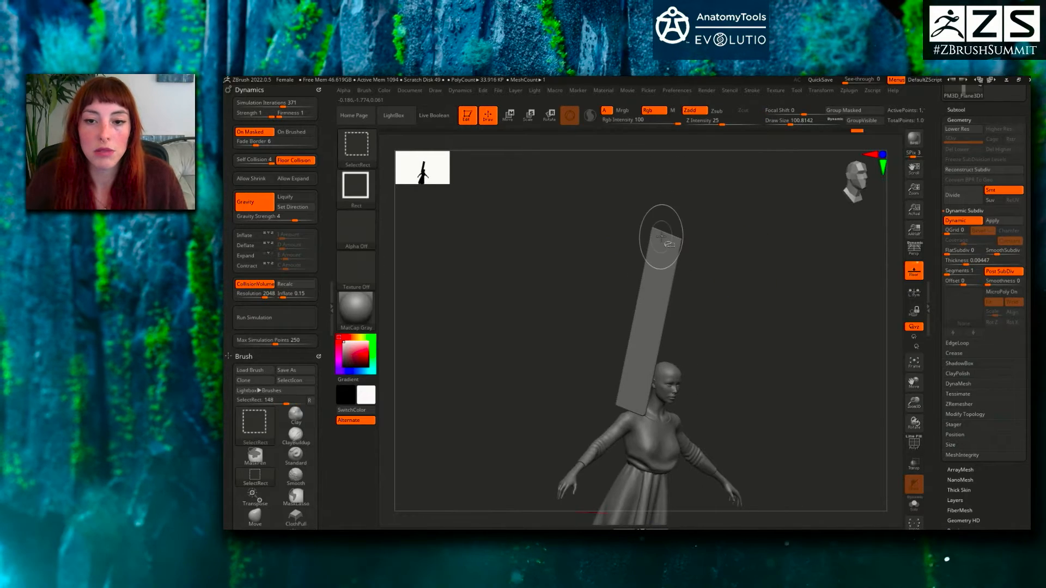
pyautogui.keyDown('ctrl'); pyautogui.click(721, 247); pyautogui.keyUp('ctrl')
pyautogui.keyDown('ctrl'); pyautogui.moveTo(743, 272); pyautogui.dragTo(744, 278); pyautogui.keyUp('ctrl')
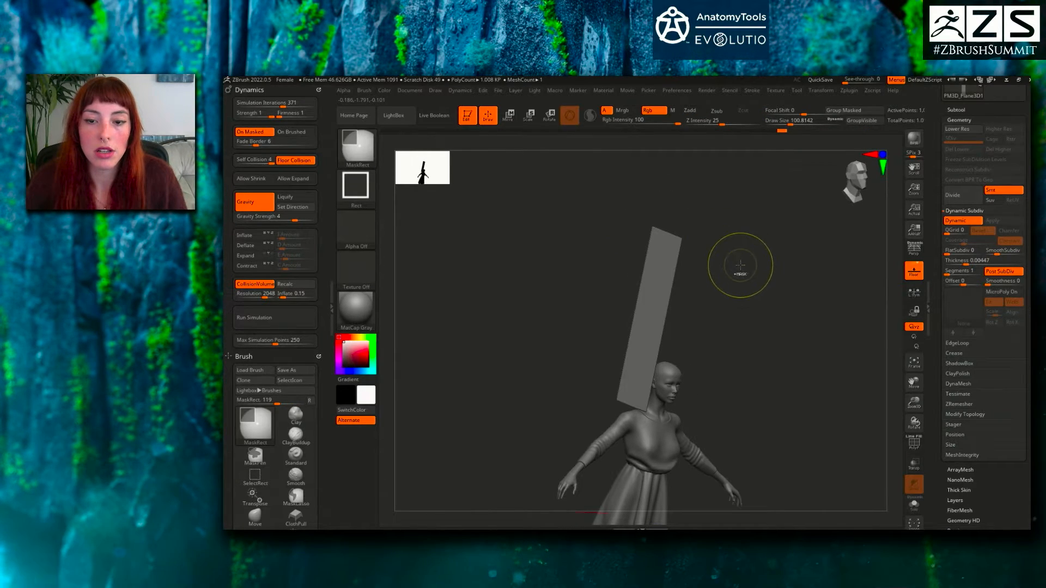
pyautogui.press('w')
pyautogui.hotkey('shift', 'f')
pyautogui.press('q')
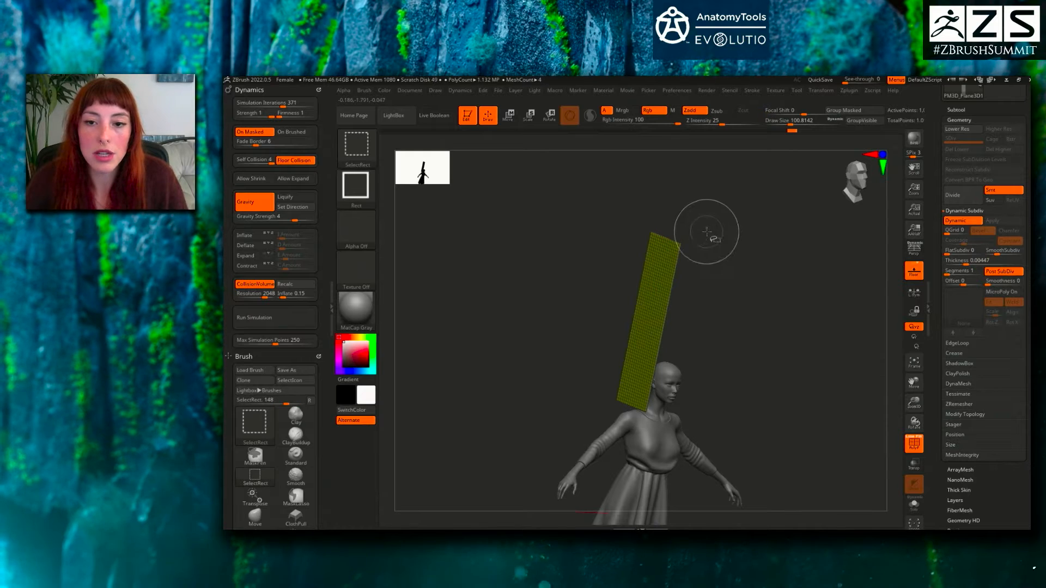
# - Mask the strip except its upper-edge polygroup and bring up the gizmo on that edge
pyautogui.keyDown('ctrl'); pyautogui.keyDown('shift'); pyautogui.moveTo(707, 233); pyautogui.dragTo(740, 267); pyautogui.keyUp('shift'); pyautogui.keyUp('ctrl')
pyautogui.keyDown('ctrl'); pyautogui.keyDown('shift'); pyautogui.click(719, 255); pyautogui.keyUp('shift'); pyautogui.keyUp('ctrl')
pyautogui.keyDown('ctrl'); pyautogui.keyDown('shift'); pyautogui.click(677, 236); pyautogui.keyUp('shift'); pyautogui.keyUp('ctrl')
pyautogui.keyDown('ctrl'); pyautogui.keyDown('shift'); pyautogui.click(722, 238); pyautogui.keyUp('shift'); pyautogui.keyUp('ctrl')
pyautogui.keyDown('ctrl'); pyautogui.click(721, 238); pyautogui.keyUp('ctrl')
pyautogui.press('w')
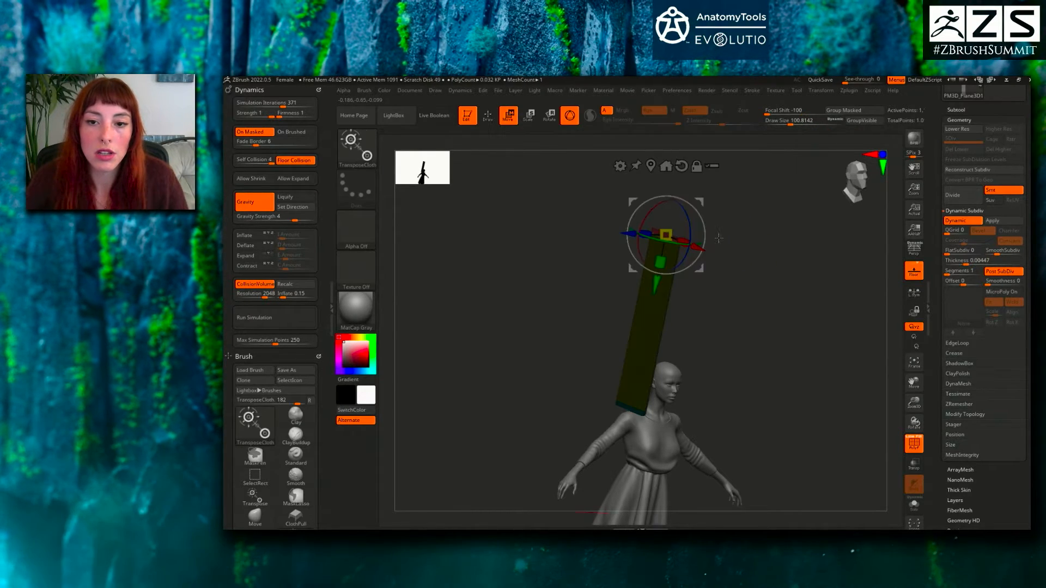
# - Pull the strip's upper end across above the head and down on the figure's left side, bending the cloth into an arch
pyautogui.moveTo(733, 239); pyautogui.dragTo(699, 243)
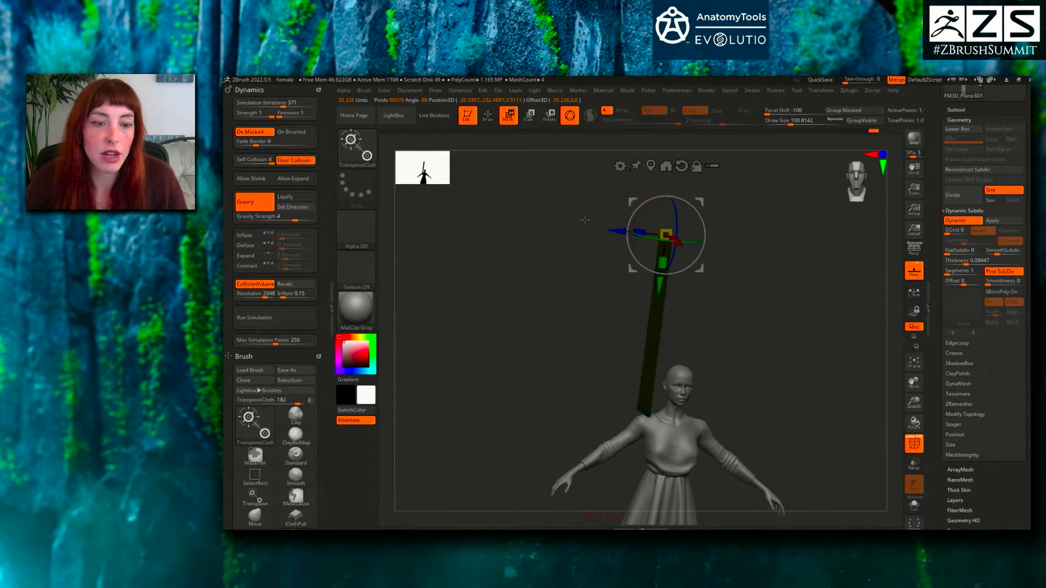
pyautogui.moveTo(618, 230); pyautogui.dragTo(632, 234, button='right')
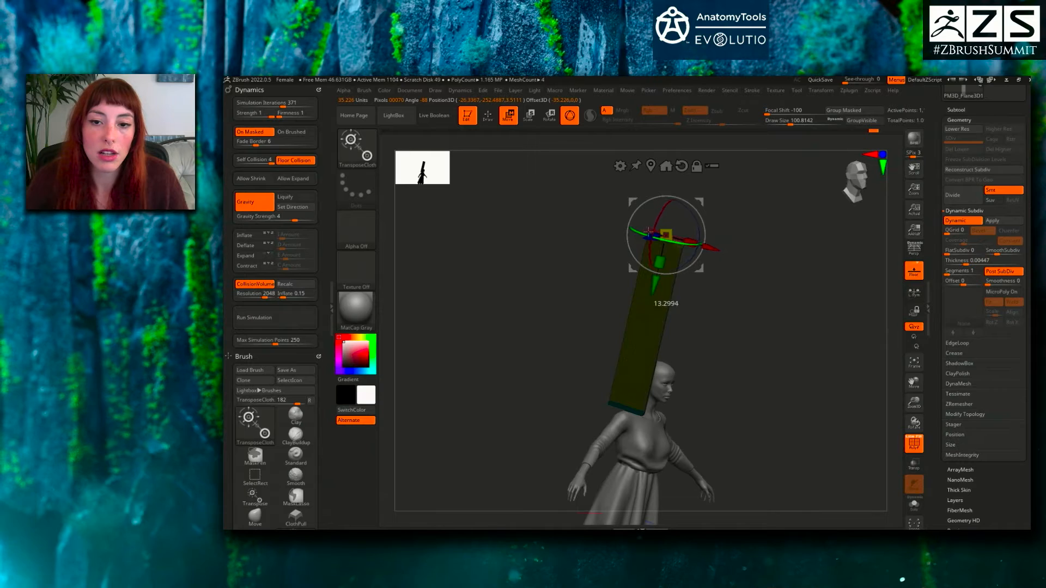
pyautogui.moveTo(694, 248); pyautogui.dragTo(608, 227, button='right')
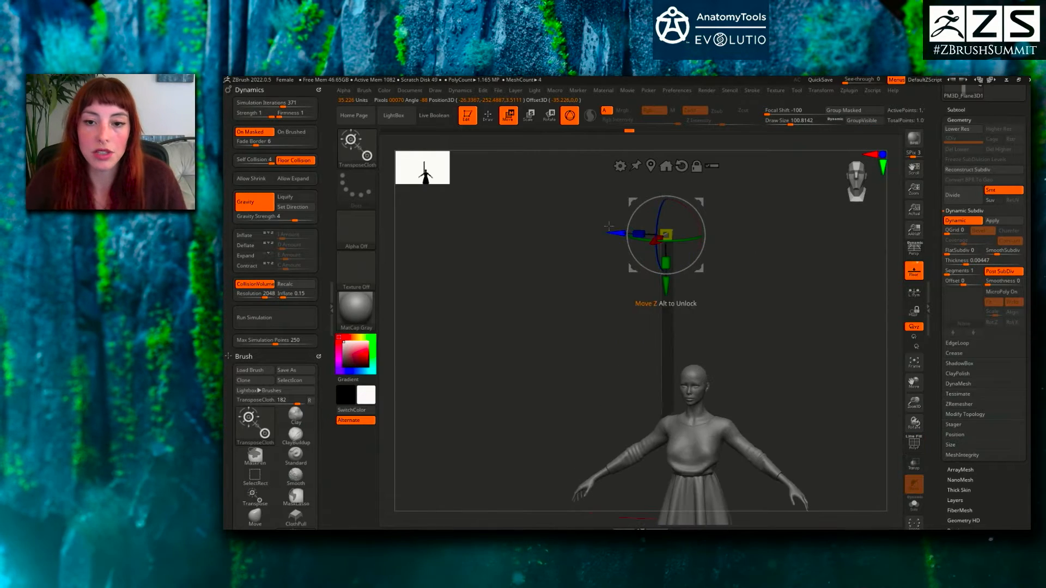
pyautogui.moveTo(620, 230); pyautogui.dragTo(720, 235)
pyautogui.moveTo(767, 283); pyautogui.dragTo(767, 371)
pyautogui.moveTo(767, 375); pyautogui.dragTo(691, 354, button='right')
pyautogui.moveTo(691, 354); pyautogui.dragTo(667, 352, button='right')
pyautogui.moveTo(688, 333); pyautogui.dragTo(694, 450)
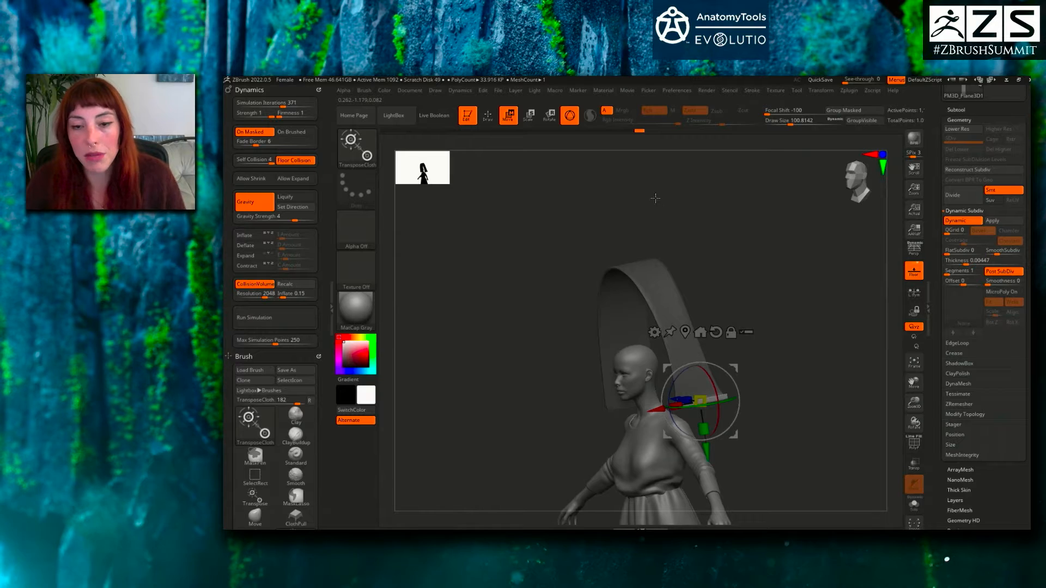
pyautogui.moveTo(627, 258); pyautogui.dragTo(678, 243)
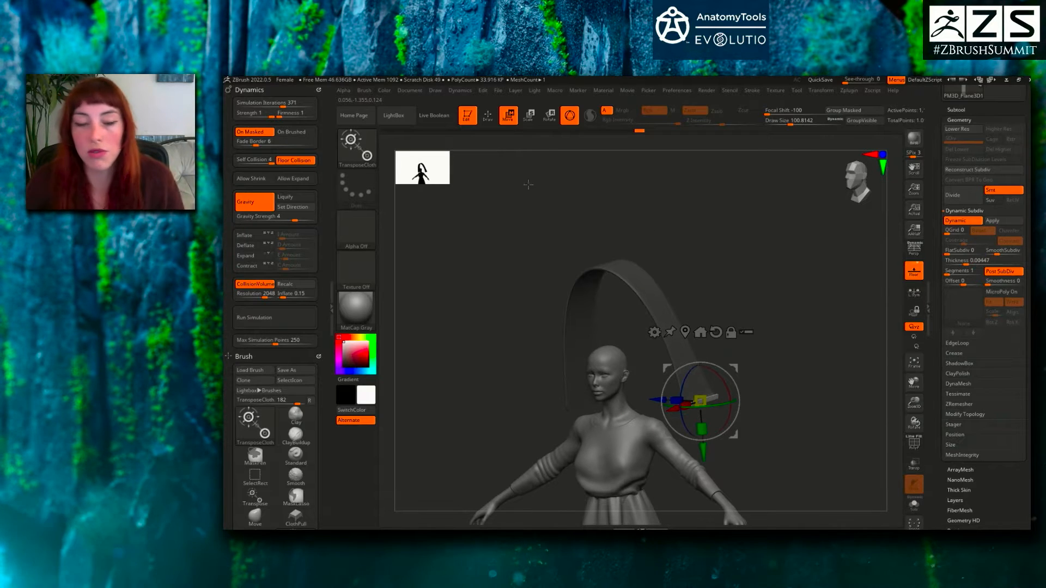
pyautogui.hotkey('ctrl', 'z')
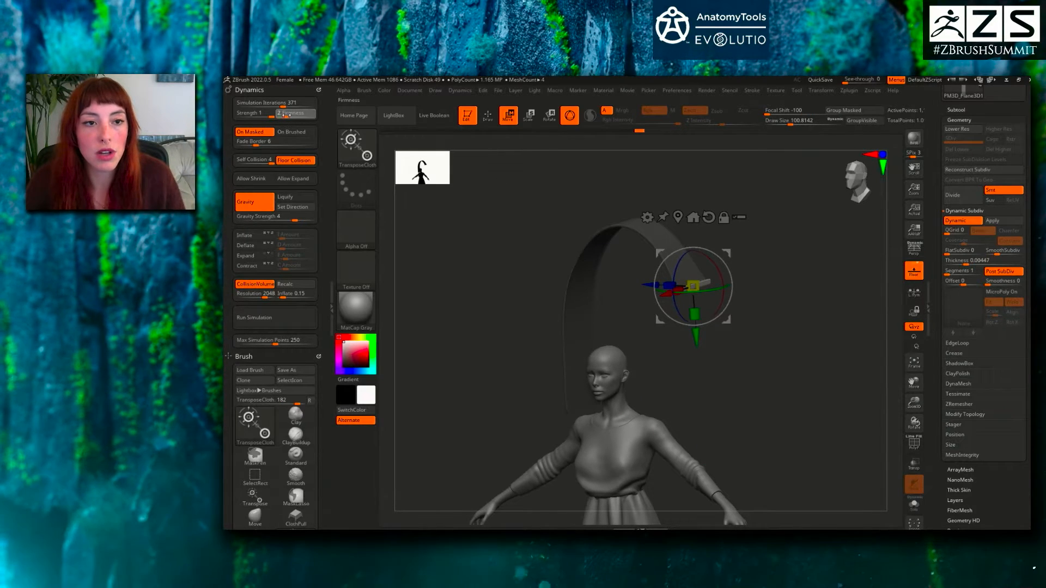
# - Set the simulation Firmness to 2 and wrap the strip's moved end around the neck and out past the right shoulder
pyautogui.moveTo(483, 135); pyautogui.dragTo(365, 134)
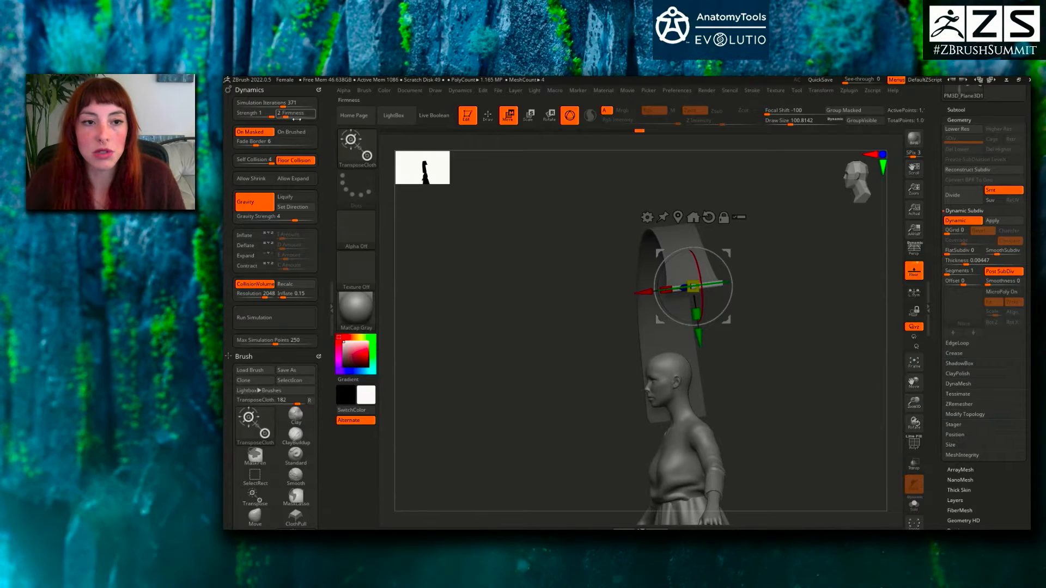
pyautogui.moveTo(708, 341); pyautogui.dragTo(690, 482)
pyautogui.moveTo(762, 479); pyautogui.dragTo(831, 480)
pyautogui.moveTo(709, 480); pyautogui.dragTo(563, 475)
pyautogui.keyDown('alt'); pyautogui.moveTo(628, 406); pyautogui.dragTo(630, 352); pyautogui.keyUp('alt')
pyautogui.moveTo(630, 351); pyautogui.dragTo(681, 354)
pyautogui.moveTo(610, 421); pyautogui.dragTo(736, 522)
pyautogui.keyDown('alt'); pyautogui.moveTo(739, 521); pyautogui.dragTo(488, 278); pyautogui.keyUp('alt')
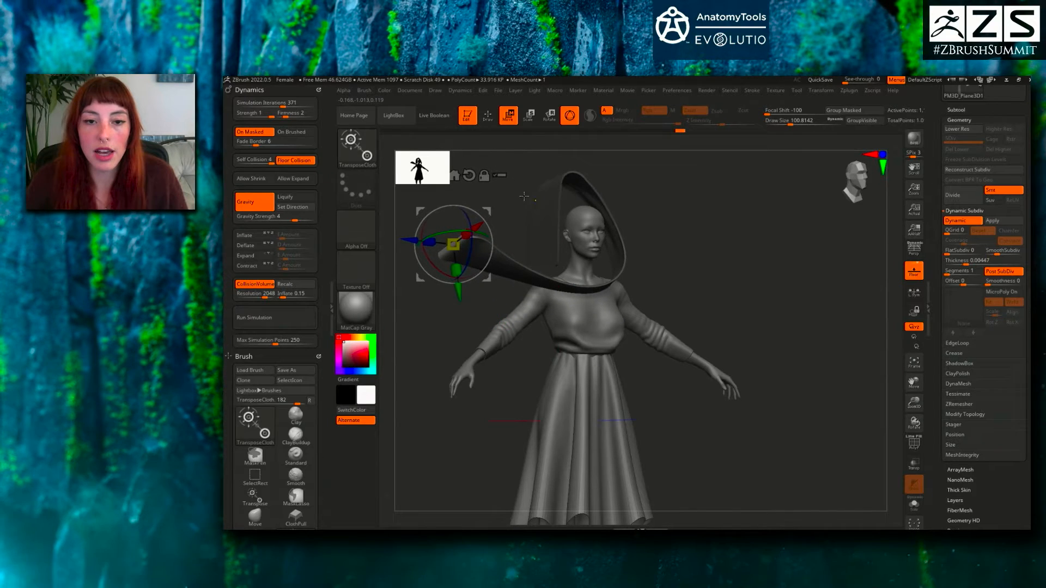
# - Clear the mask, mask all but the polygroup at the strip's other end and bring up the gizmo there
pyautogui.keyDown('ctrl'); pyautogui.moveTo(524, 196); pyautogui.dragTo(536, 200); pyautogui.keyUp('ctrl')
pyautogui.press('q')
pyautogui.hotkey('shift', 'd')
pyautogui.keyDown('ctrl'); pyautogui.click(718, 234); pyautogui.keyUp('ctrl')
pyautogui.keyDown('ctrl'); pyautogui.click(720, 235); pyautogui.keyUp('ctrl')
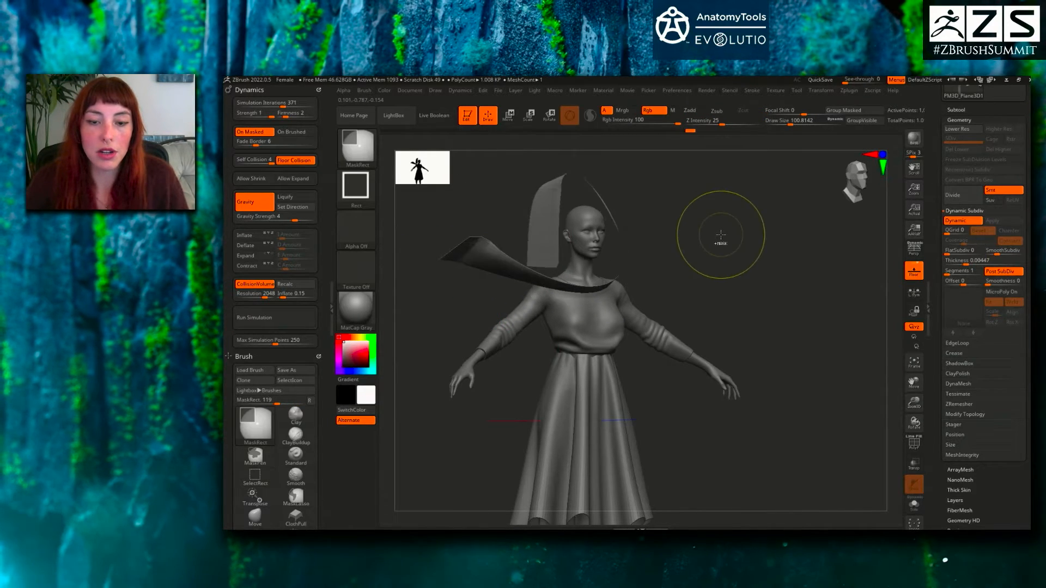
pyautogui.keyDown('ctrl'); pyautogui.keyDown('shift'); pyautogui.click(537, 250); pyautogui.keyUp('shift'); pyautogui.keyUp('ctrl')
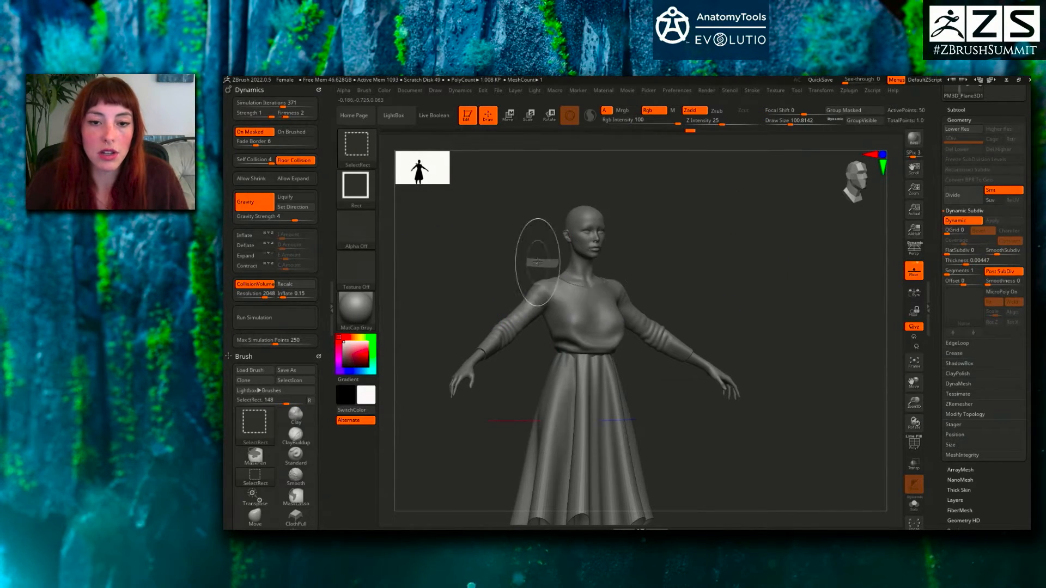
pyautogui.keyDown('ctrl'); pyautogui.keyDown('shift'); pyautogui.click(692, 249); pyautogui.keyUp('shift'); pyautogui.keyUp('ctrl')
pyautogui.press('w')
# - Pull the strip's inner end across the front of the neck towards the figure's left side
pyautogui.moveTo(691, 204); pyautogui.dragTo(724, 253)
pyautogui.moveTo(540, 324); pyautogui.dragTo(628, 343)
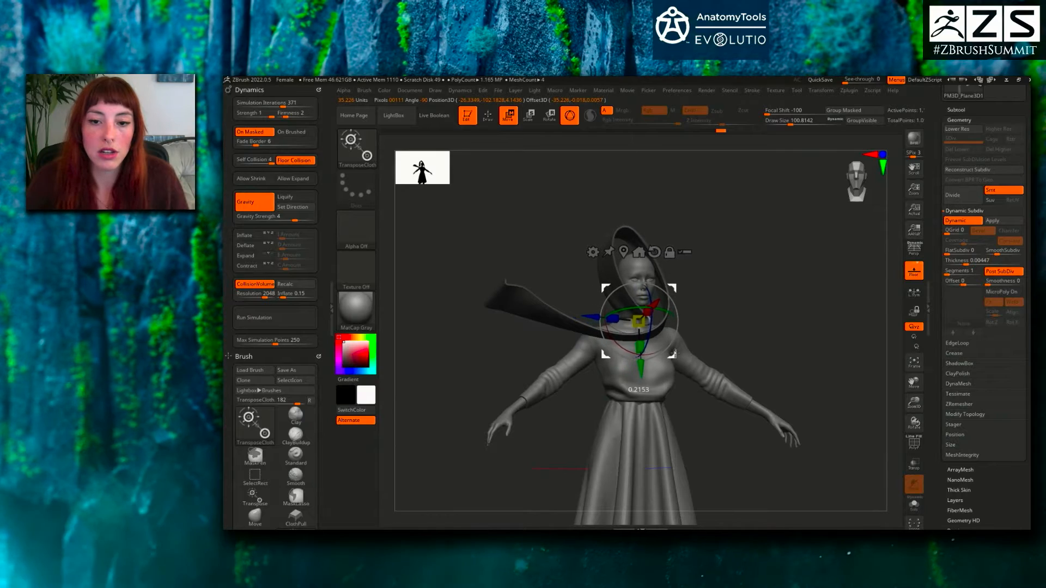
pyautogui.moveTo(718, 316); pyautogui.dragTo(755, 320)
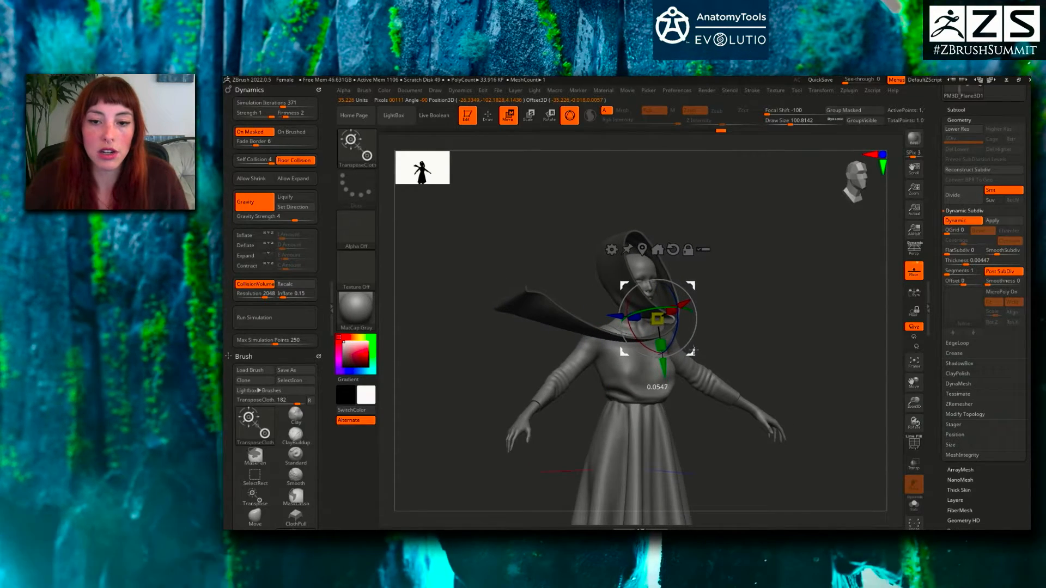
pyautogui.moveTo(713, 302)
pyautogui.keyDown('ctrl'); pyautogui.mouseDown(button='right')
pyautogui.moveTo(723, 353)
pyautogui.moveTo(691, 360)
pyautogui.mouseUp(button='right'); pyautogui.keyUp('ctrl')
pyautogui.moveTo(688, 347); pyautogui.dragTo(698, 322)
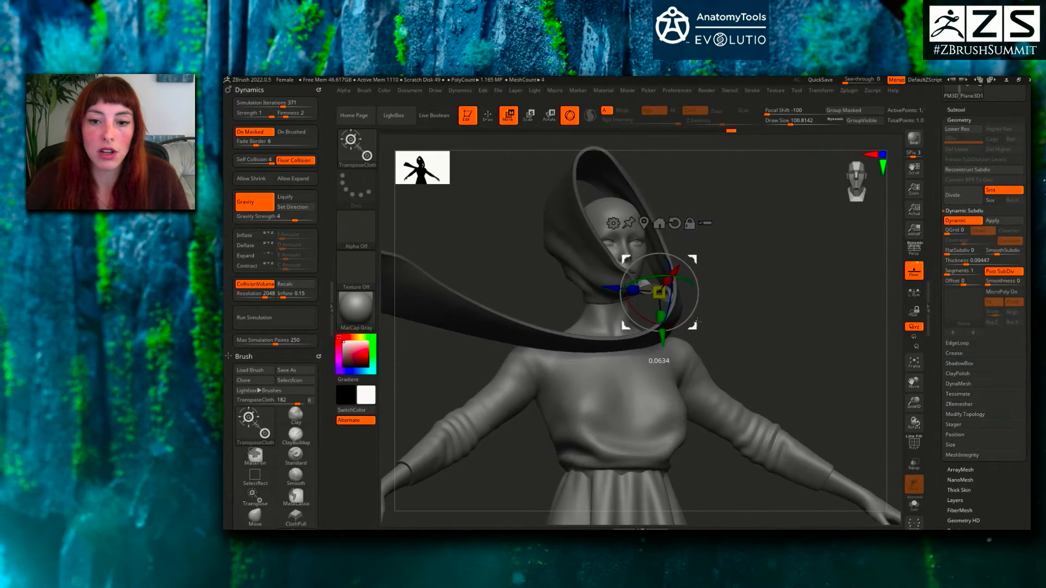
# - Clear the strip's mask and place the gizmo on its free outer end
pyautogui.moveTo(725, 302)
pyautogui.keyDown('alt'); pyautogui.mouseDown(button='right')
pyautogui.moveTo(730, 354)
pyautogui.moveTo(727, 302)
pyautogui.mouseUp(button='right'); pyautogui.keyUp('alt')
pyautogui.keyDown('ctrl'); pyautogui.moveTo(493, 269); pyautogui.dragTo(510, 289); pyautogui.keyUp('ctrl')
pyautogui.click(486, 296)
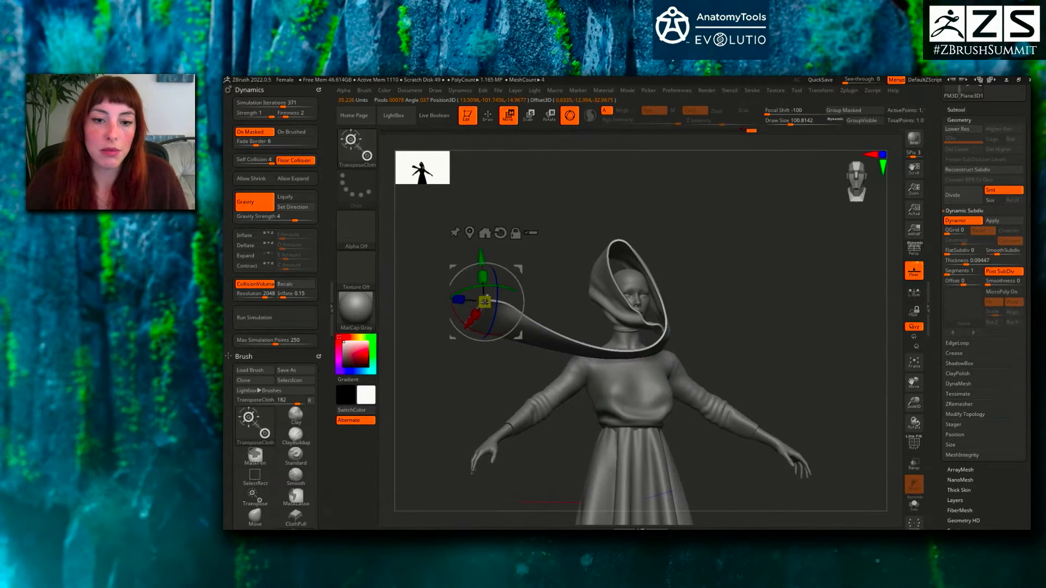
pyautogui.press('q')
pyautogui.keyDown('ctrl'); pyautogui.keyDown('shift'); pyautogui.click(478, 306); pyautogui.keyUp('shift'); pyautogui.keyUp('ctrl')
pyautogui.keyDown('ctrl'); pyautogui.click(509, 259); pyautogui.keyUp('ctrl')
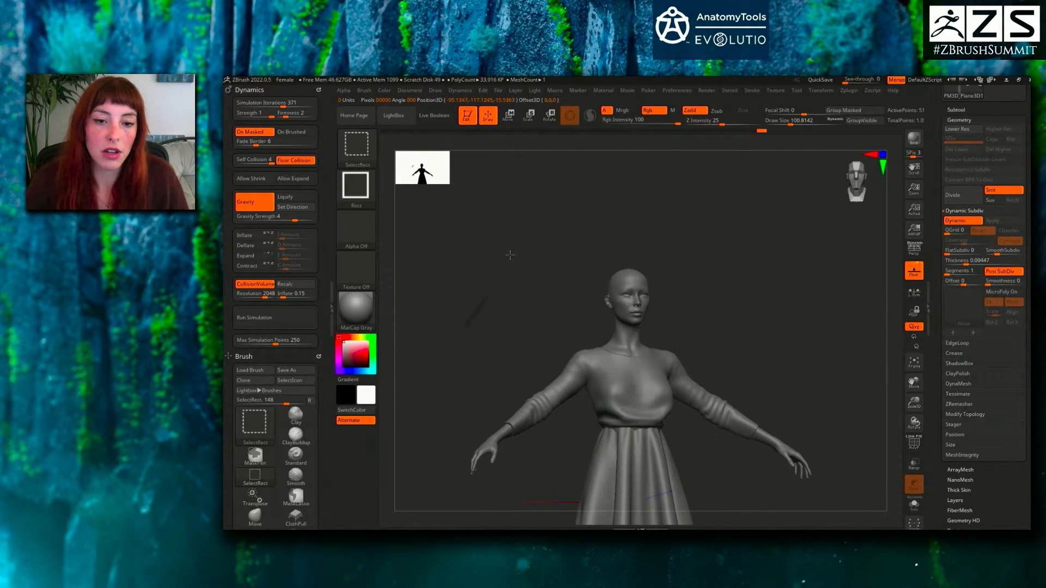
pyautogui.keyDown('ctrl'); pyautogui.keyDown('shift'); pyautogui.click(510, 254); pyautogui.keyUp('shift'); pyautogui.keyUp('ctrl')
pyautogui.keyDown('ctrl'); pyautogui.click(521, 249); pyautogui.keyUp('ctrl')
pyautogui.press('w')
pyautogui.moveTo(517, 268); pyautogui.dragTo(523, 237)
pyautogui.hotkey('ctrl', 'z')
pyautogui.hotkey('ctrl', 'z')
# - Unhide the whole strip and pull its free end from the figure's right shoulder back towards the back of the head
pyautogui.press('q')
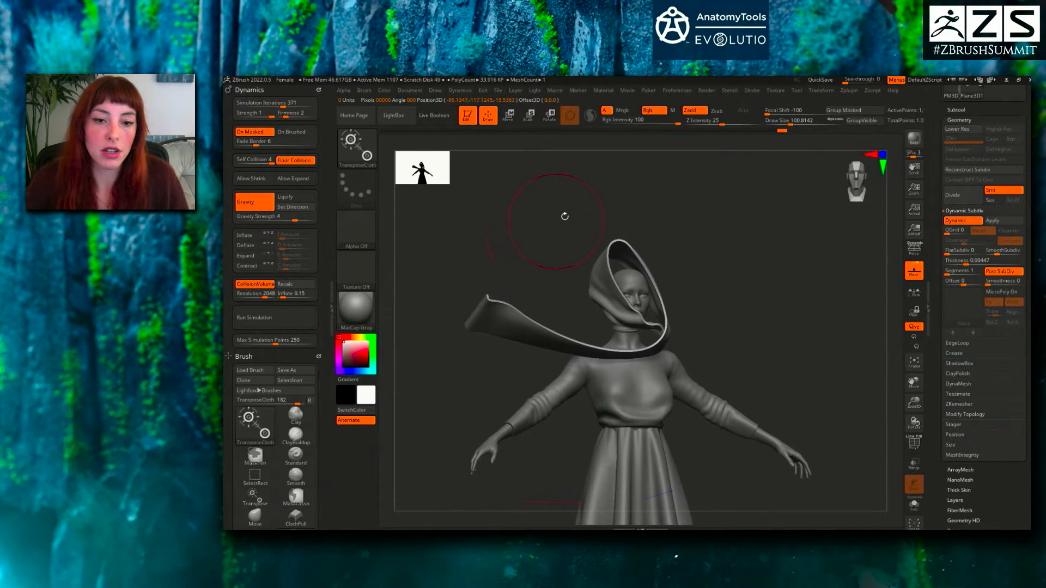
pyautogui.keyDown('ctrl'); pyautogui.keyDown('shift'); pyautogui.click(470, 312); pyautogui.keyUp('shift'); pyautogui.keyUp('ctrl')
pyautogui.keyDown('ctrl'); pyautogui.keyDown('shift'); pyautogui.click(468, 306); pyautogui.keyUp('shift'); pyautogui.keyUp('ctrl')
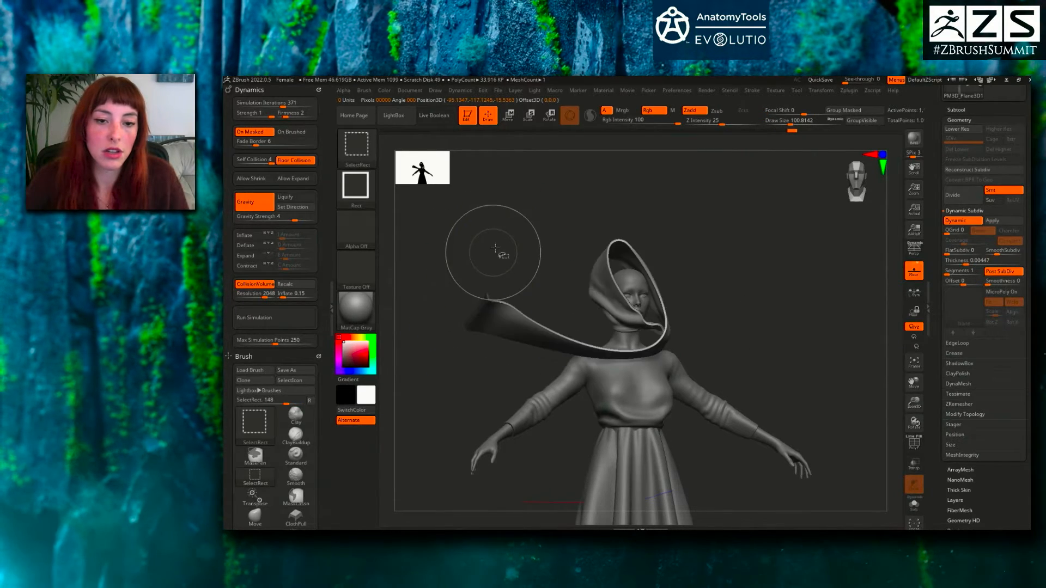
pyautogui.press('w')
pyautogui.moveTo(518, 330); pyautogui.dragTo(592, 229)
pyautogui.moveTo(572, 267); pyautogui.dragTo(576, 313)
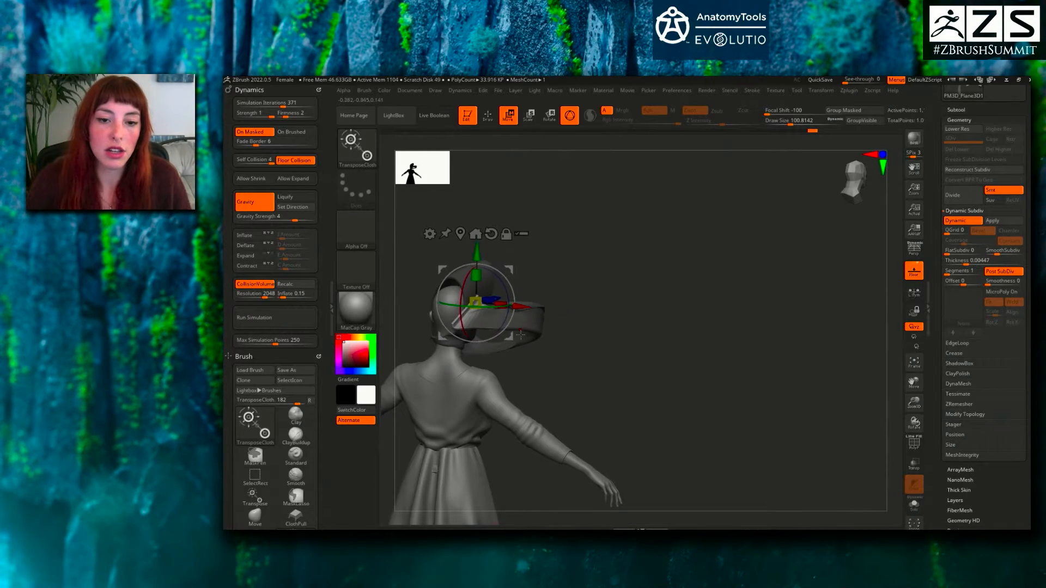
# - Pull the strip's free end around behind the neck to the figure's left side
pyautogui.moveTo(484, 360); pyautogui.dragTo(423, 364)
pyautogui.keyDown('alt'); pyautogui.moveTo(439, 354); pyautogui.dragTo(579, 372, button='right'); pyautogui.keyUp('alt')
pyautogui.moveTo(556, 380); pyautogui.dragTo(511, 368)
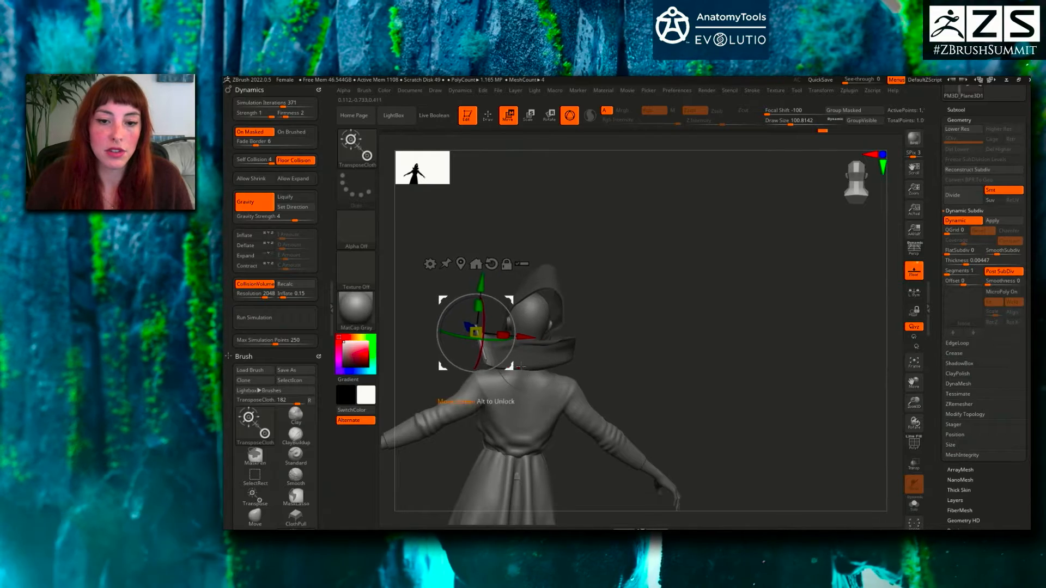
pyautogui.moveTo(511, 368); pyautogui.dragTo(542, 376, button='right')
pyautogui.moveTo(542, 376); pyautogui.dragTo(450, 376)
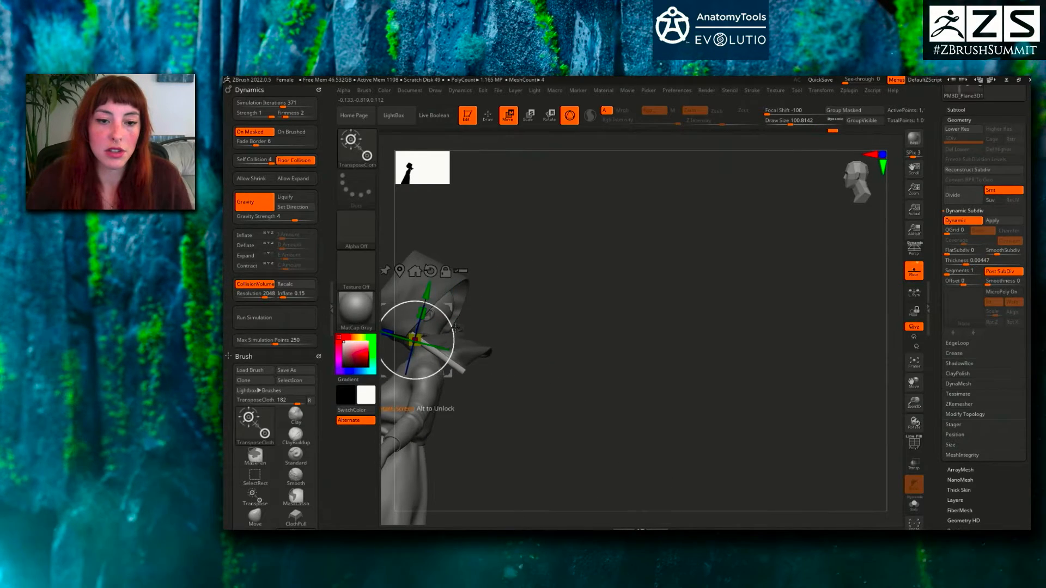
pyautogui.moveTo(463, 360); pyautogui.dragTo(550, 389, button='right')
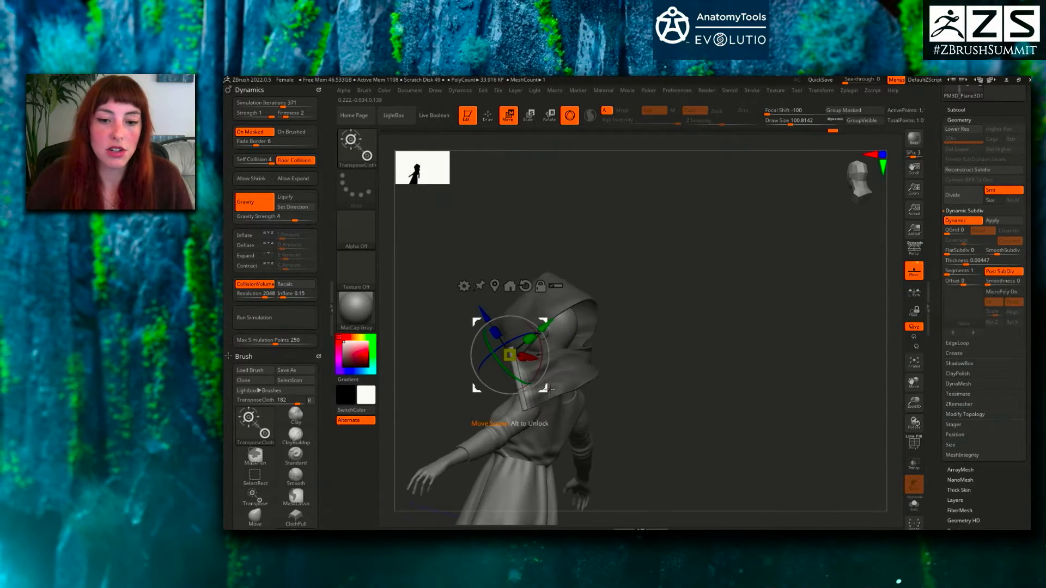
# - Wrap the strip's free end from the left shoulder across the front of the neck and draw it in close
pyautogui.moveTo(523, 372); pyautogui.dragTo(526, 370)
pyautogui.moveTo(527, 369); pyautogui.dragTo(571, 344, button='right')
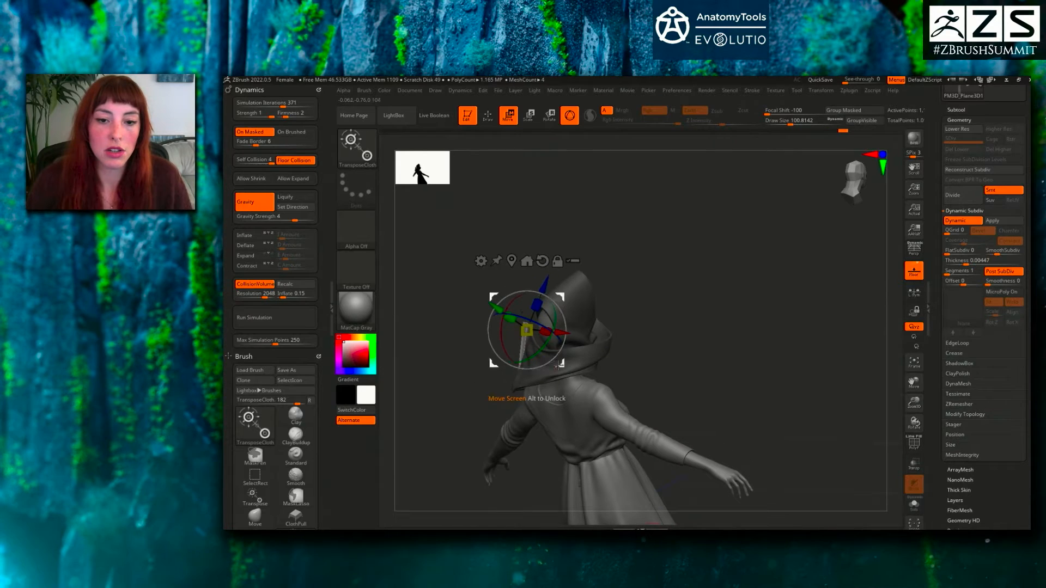
pyautogui.moveTo(635, 349); pyautogui.dragTo(609, 345, button='right')
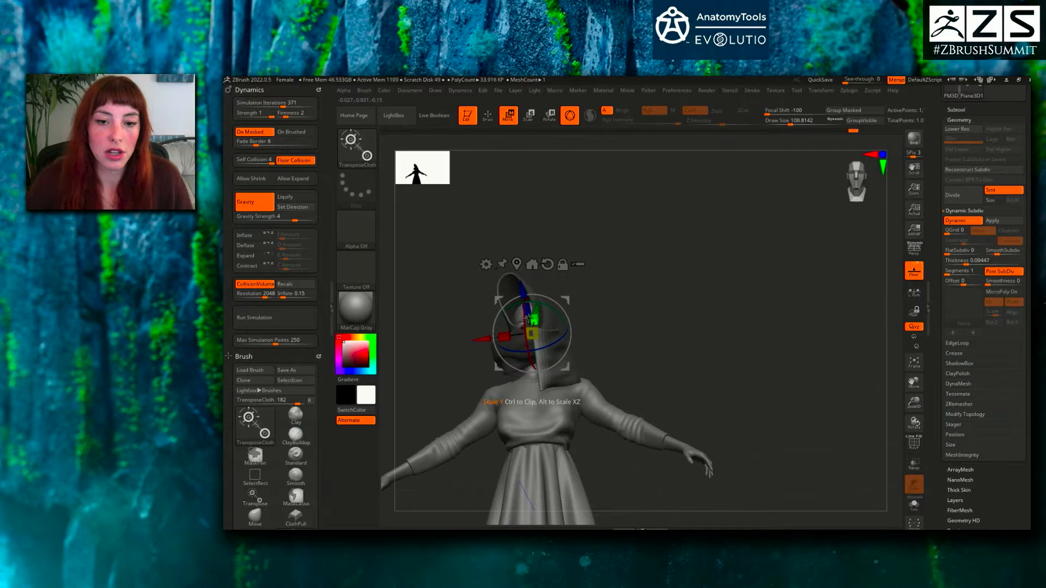
pyautogui.moveTo(585, 371); pyautogui.dragTo(554, 369, button='right')
pyautogui.moveTo(568, 369); pyautogui.dragTo(598, 383)
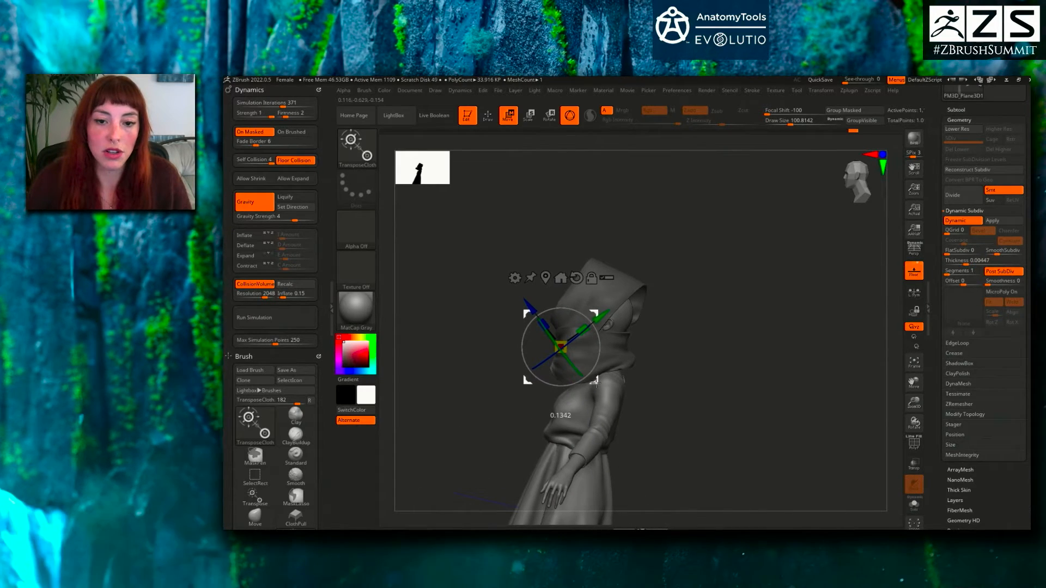
pyautogui.moveTo(584, 328); pyautogui.dragTo(578, 330)
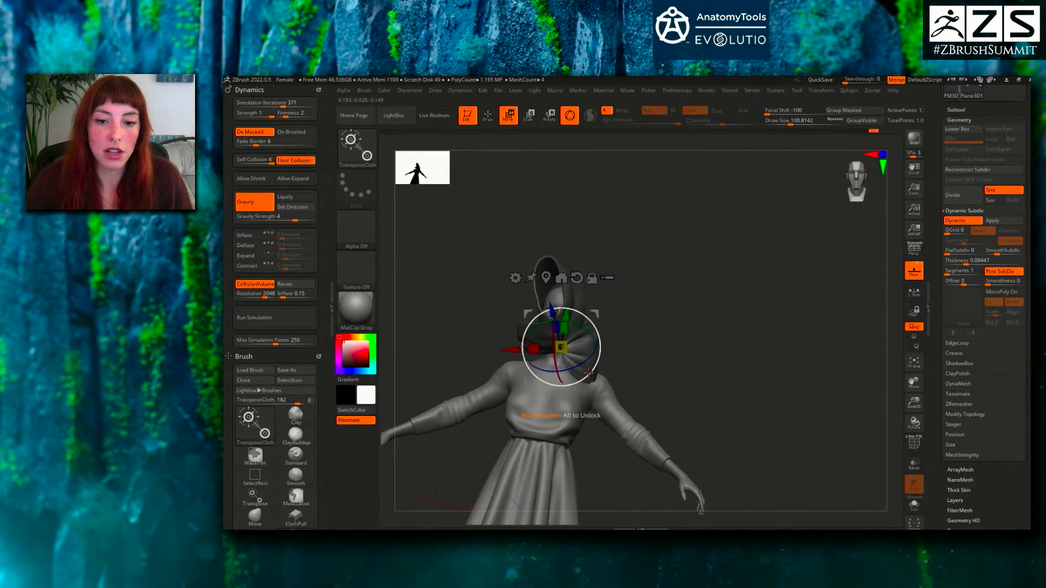
pyautogui.moveTo(579, 388); pyautogui.dragTo(595, 371, button='right')
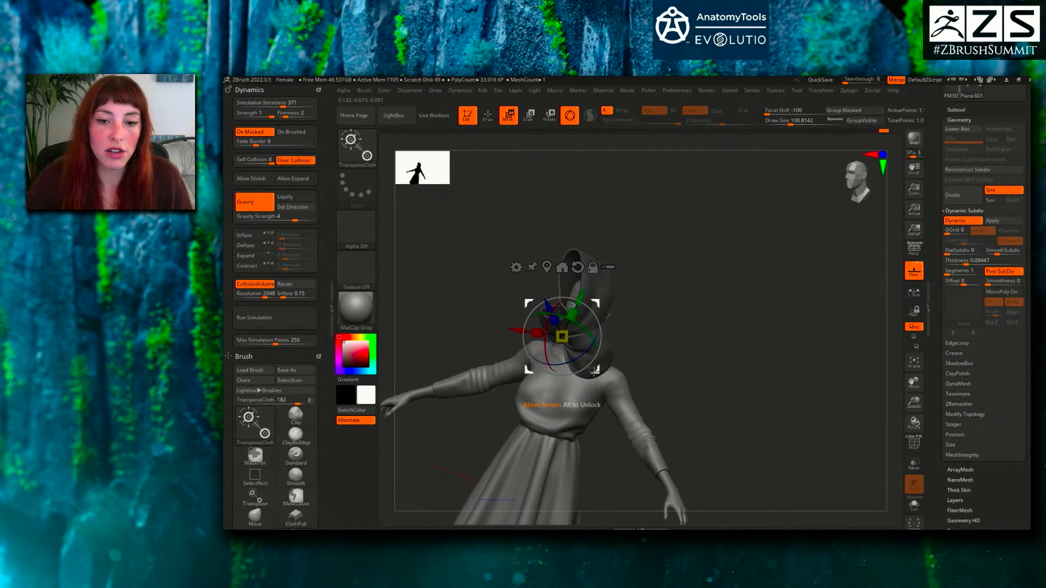
# - Clear the mask, turn off On Masked and shift the whole scarf down so it settles over the head and shoulders
pyautogui.moveTo(532, 180); pyautogui.dragTo(627, 291, button='right')
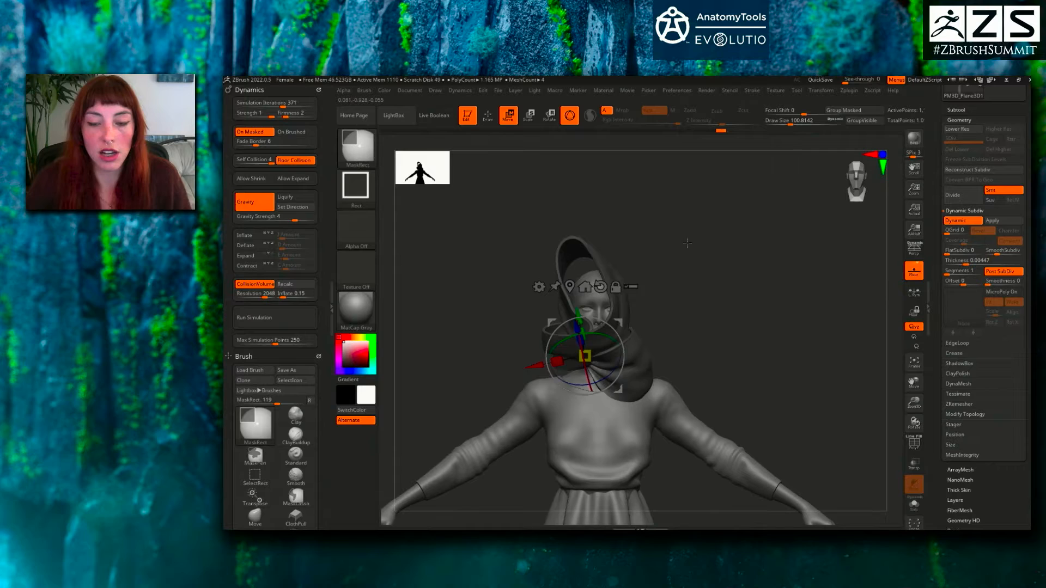
pyautogui.keyDown('ctrl'); pyautogui.moveTo(687, 240); pyautogui.dragTo(686, 254); pyautogui.keyUp('ctrl')
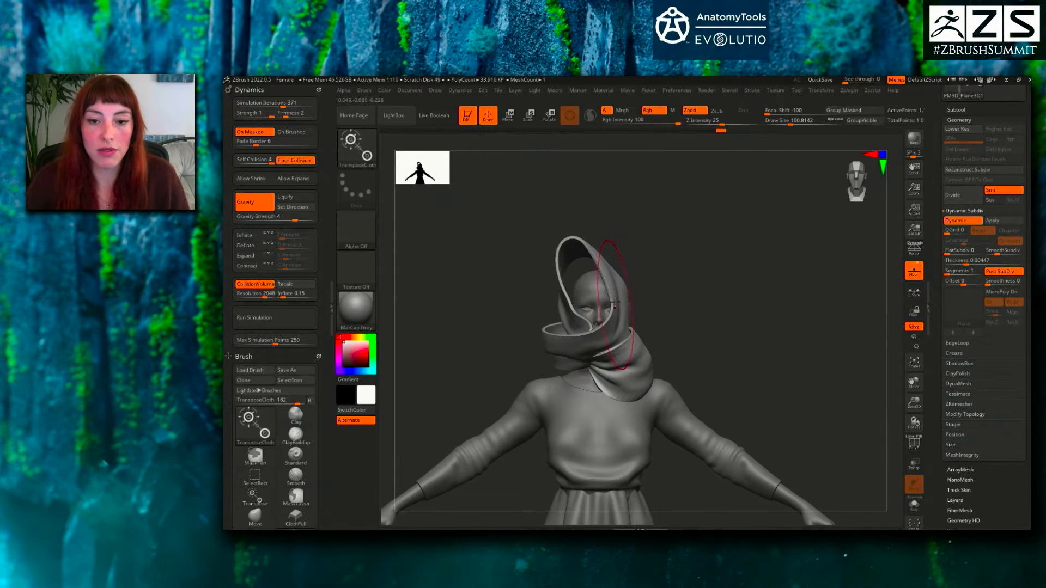
pyautogui.press('w')
pyautogui.moveTo(582, 331); pyautogui.dragTo(582, 328)
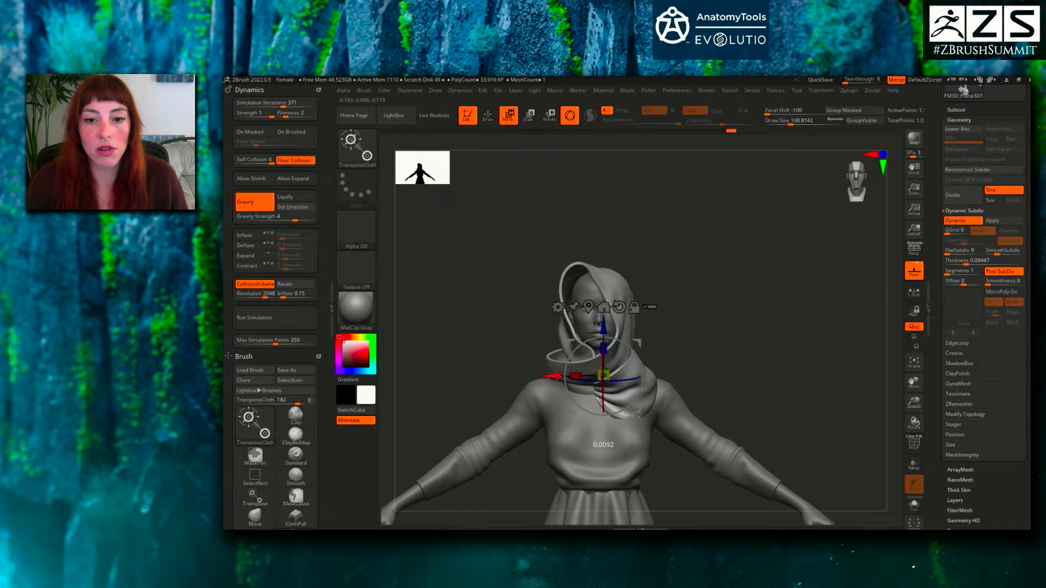
pyautogui.moveTo(601, 329); pyautogui.dragTo(601, 342)
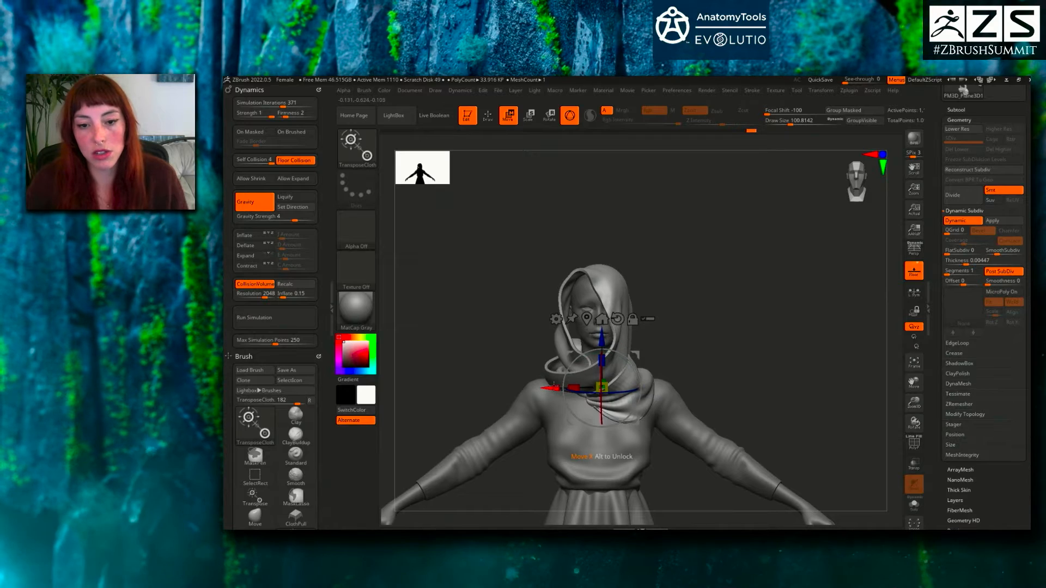
pyautogui.moveTo(639, 322); pyautogui.dragTo(688, 325)
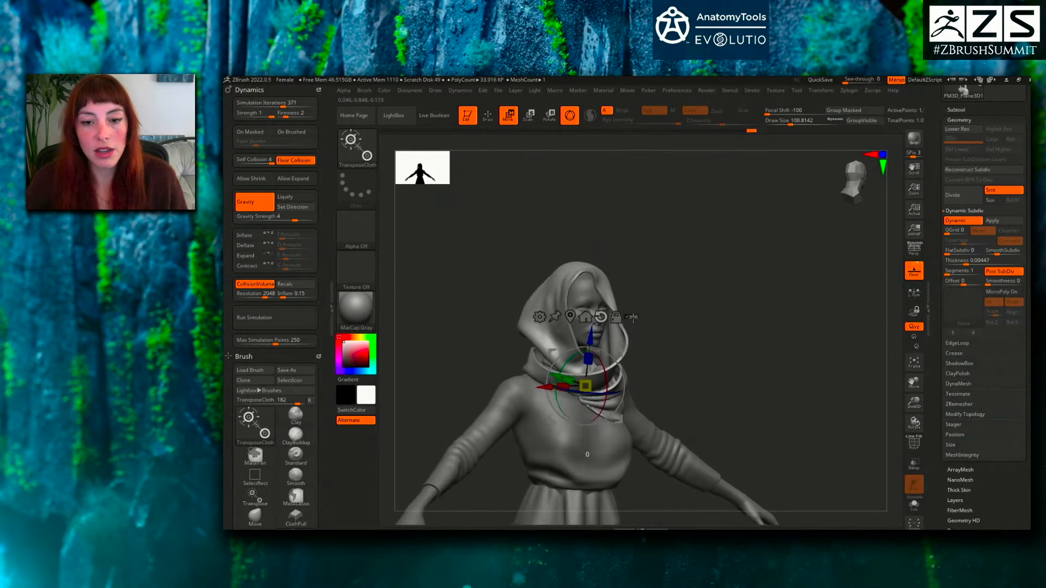
# - Try pulling the scarf's folds at the back of the neck with the ClothPull brush
pyautogui.press('q')
pyautogui.moveTo(681, 265)
pyautogui.mouseDown()
pyautogui.moveTo(703, 262)
pyautogui.moveTo(666, 211)
pyautogui.moveTo(652, 234)
pyautogui.moveTo(772, 269)
pyautogui.moveTo(626, 266)
pyautogui.moveTo(661, 294)
pyautogui.moveTo(644, 298)
pyautogui.mouseUp()
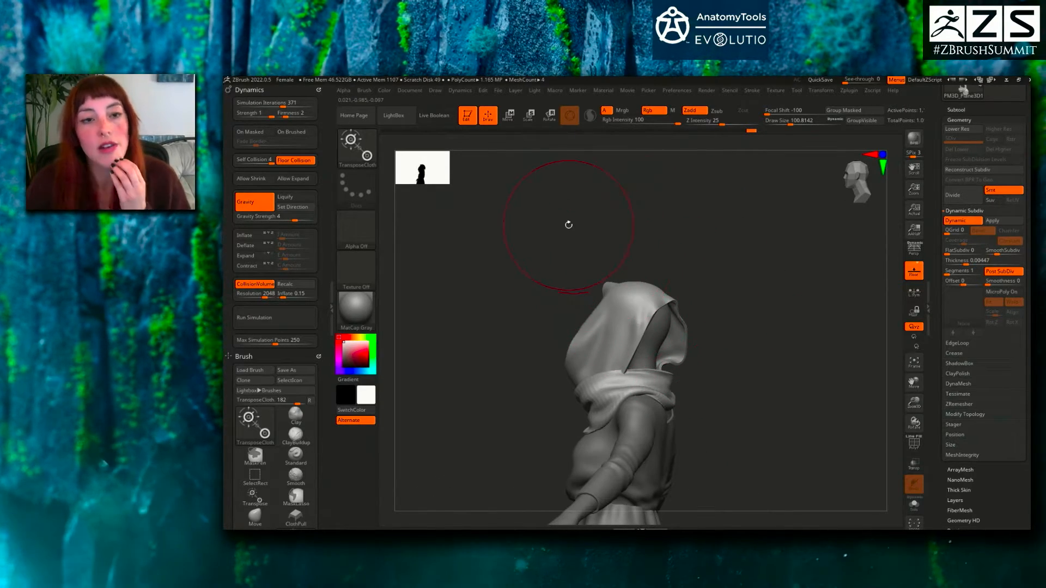
pyautogui.press('b')
pyautogui.press('c')
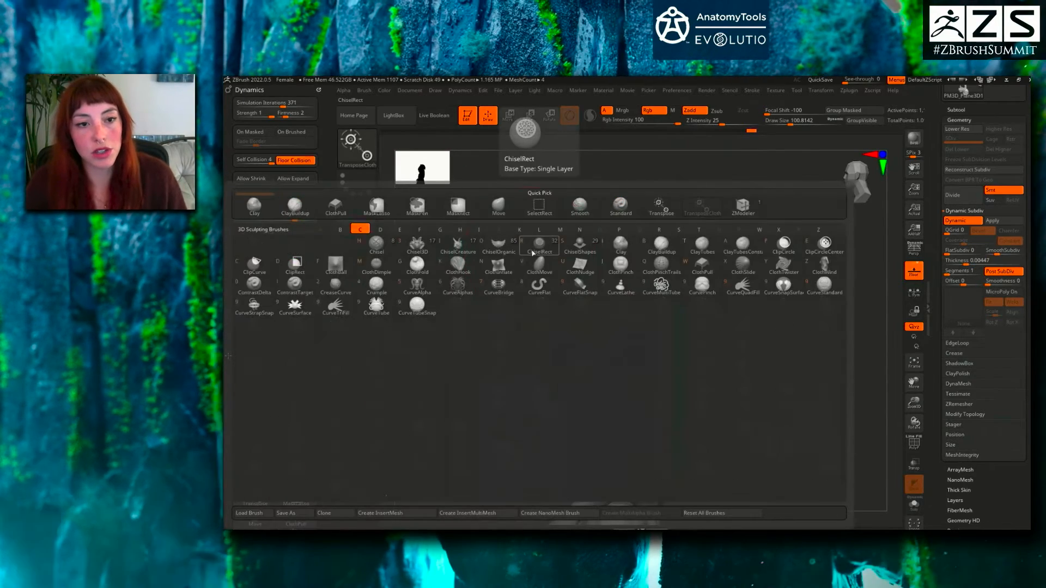
pyautogui.press('p')
pyautogui.moveTo(662, 369)
pyautogui.mouseDown()
pyautogui.moveTo(665, 417)
pyautogui.moveTo(672, 371)
pyautogui.mouseUp()
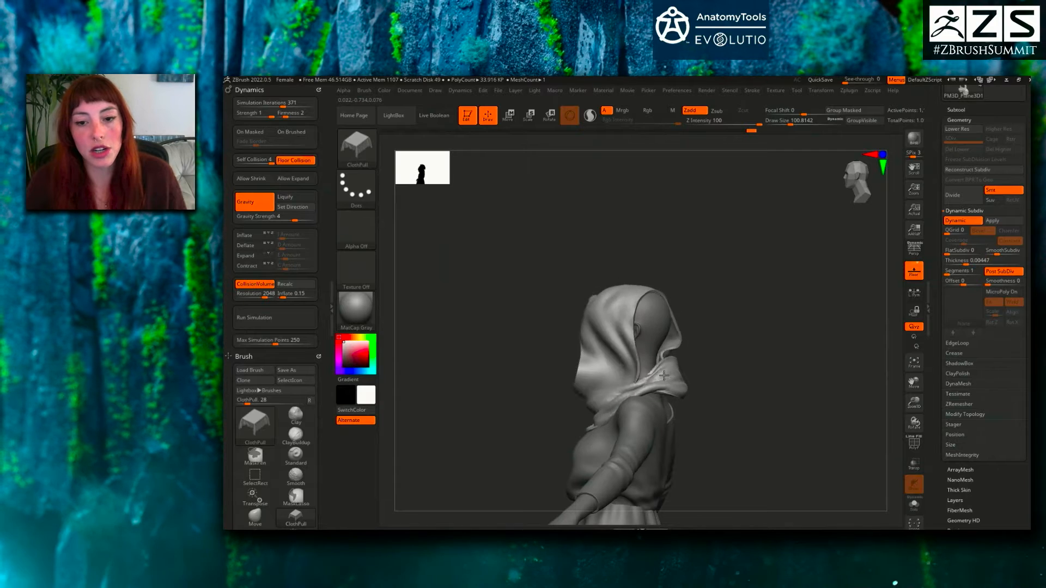
pyautogui.moveTo(716, 322)
pyautogui.mouseDown()
pyautogui.moveTo(545, 284)
pyautogui.moveTo(419, 197)
pyautogui.mouseUp()
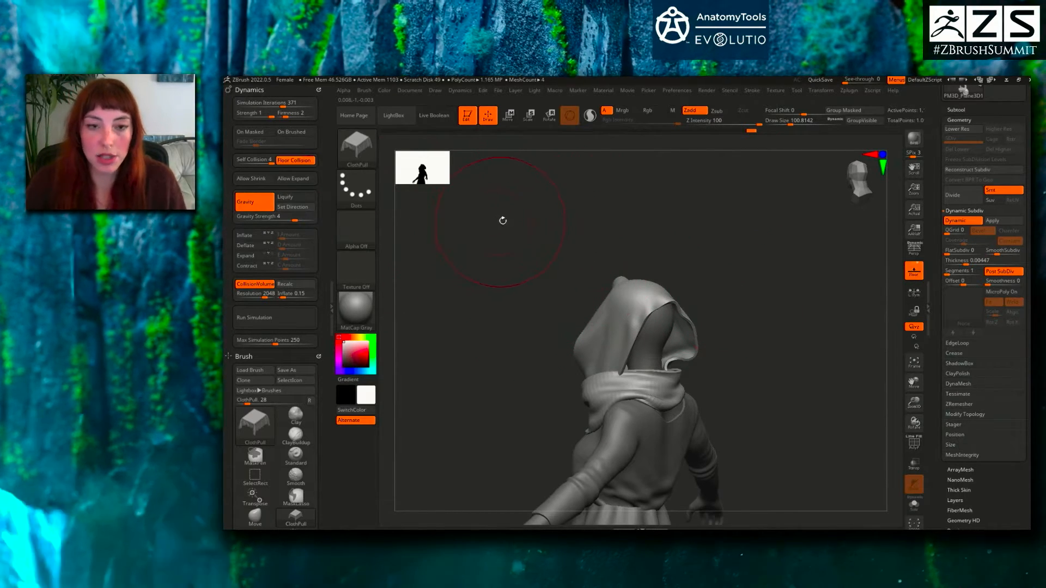
# - Choose the Move Topological brush, test it on the scarf around the neck and undo the test strokes
pyautogui.press('b')
pyautogui.press('m')
pyautogui.press('r')
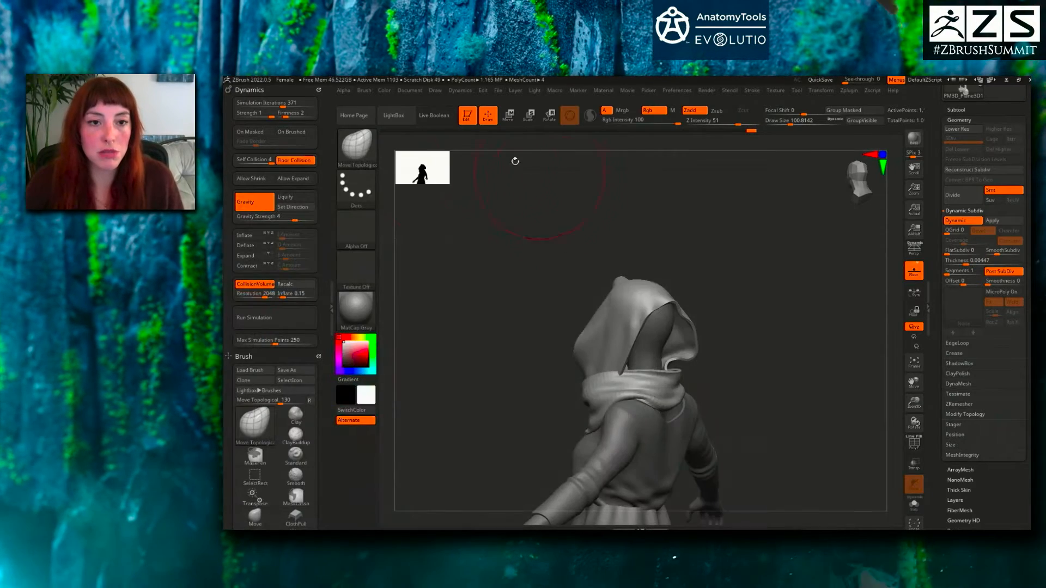
pyautogui.moveTo(633, 380); pyautogui.dragTo(620, 364)
pyautogui.hotkey('ctrl', 'z')
pyautogui.moveTo(620, 364); pyautogui.dragTo(727, 376, button='right')
pyautogui.moveTo(634, 348); pyautogui.dragTo(606, 353)
pyautogui.hotkey('ctrl', 'z')
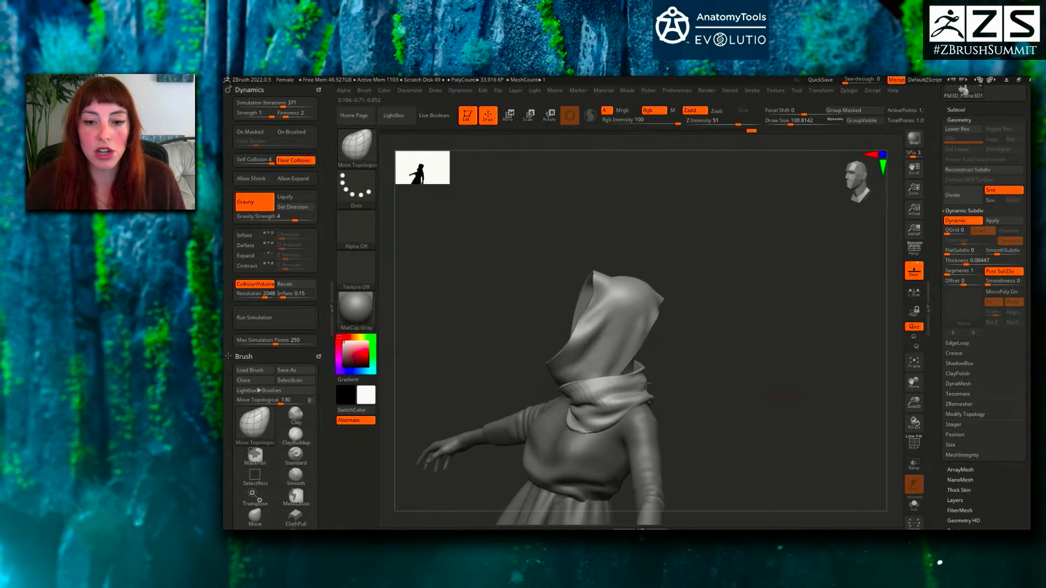
# - Bring up the Elasticity settings of the Move Topological brush
pyautogui.moveTo(694, 376); pyautogui.dragTo(785, 379, button='right')
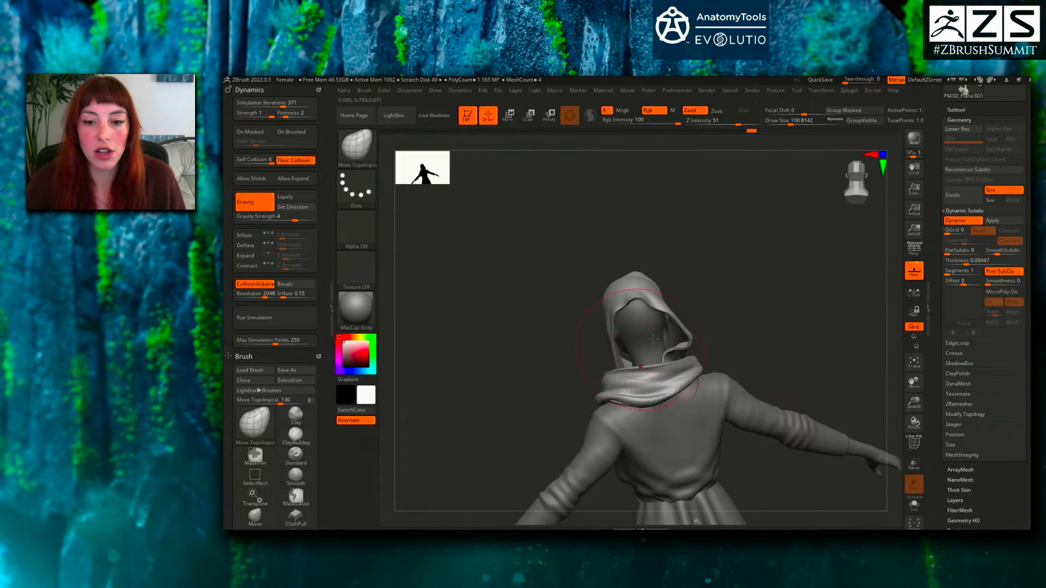
pyautogui.scroll(-3, 334, 333)
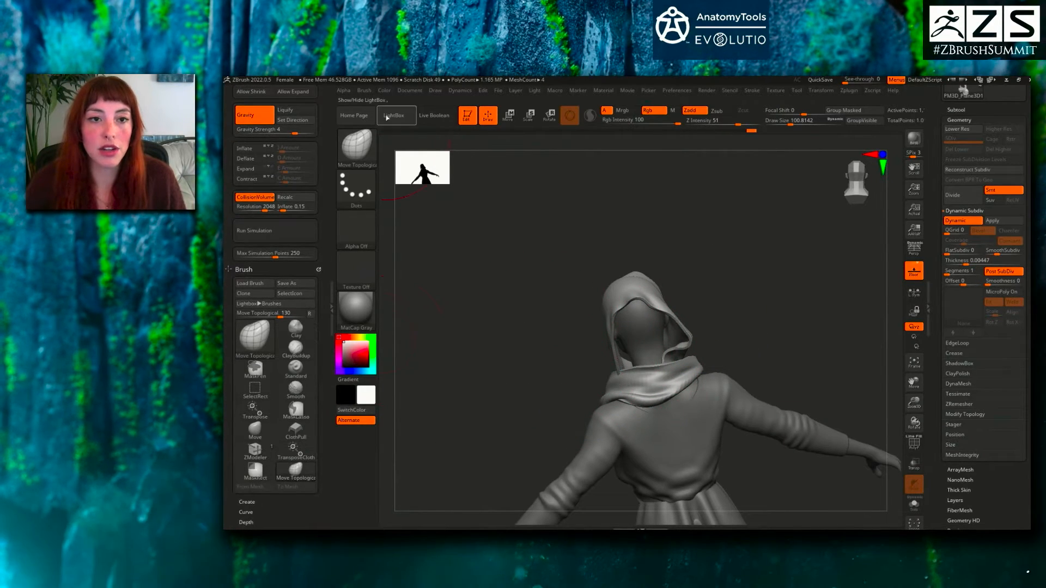
pyautogui.click(364, 91)
pyautogui.click(388, 365)
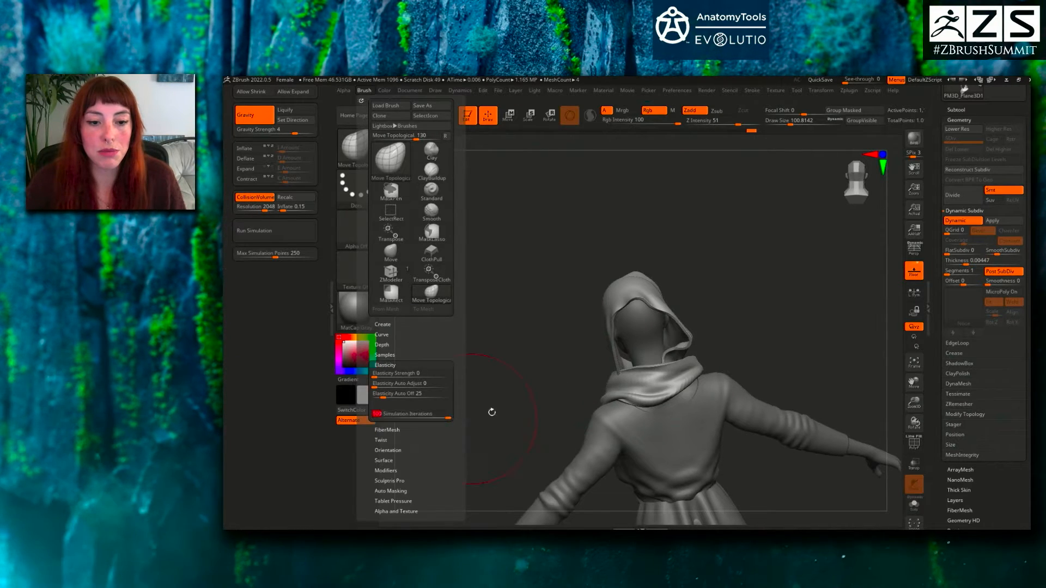
pyautogui.scroll(-3, 330, 352)
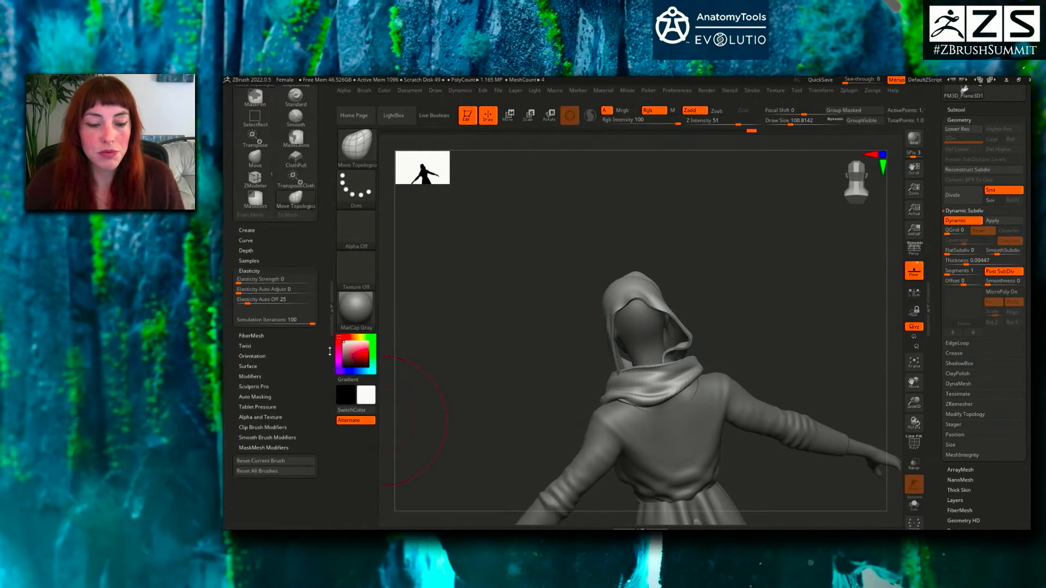
# - Pull the hood's open rear edge down over the back of the head towards the neck wrap
pyautogui.moveTo(591, 305); pyautogui.dragTo(628, 300, button='right')
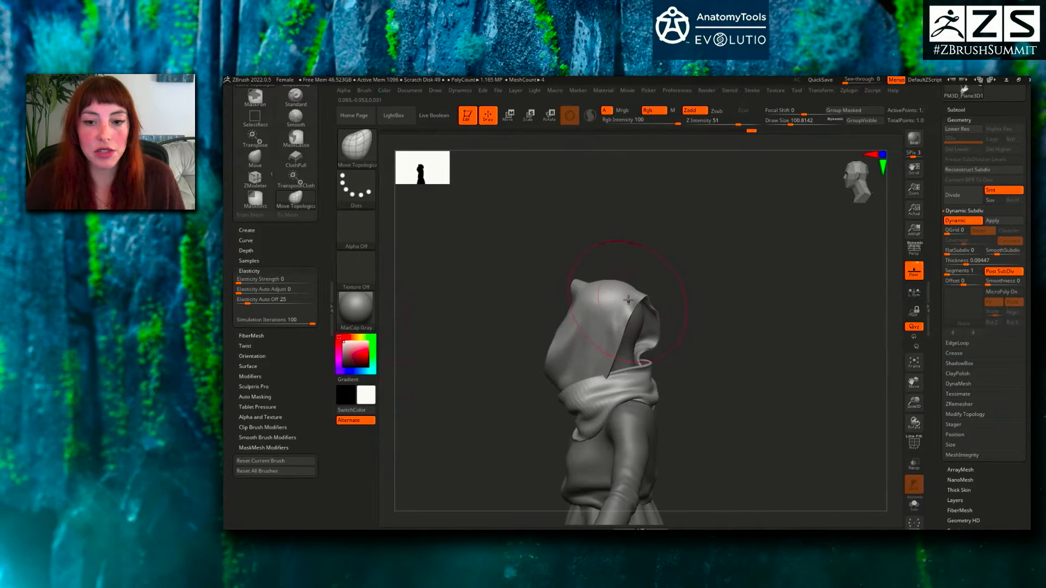
pyautogui.moveTo(646, 316); pyautogui.dragTo(648, 354)
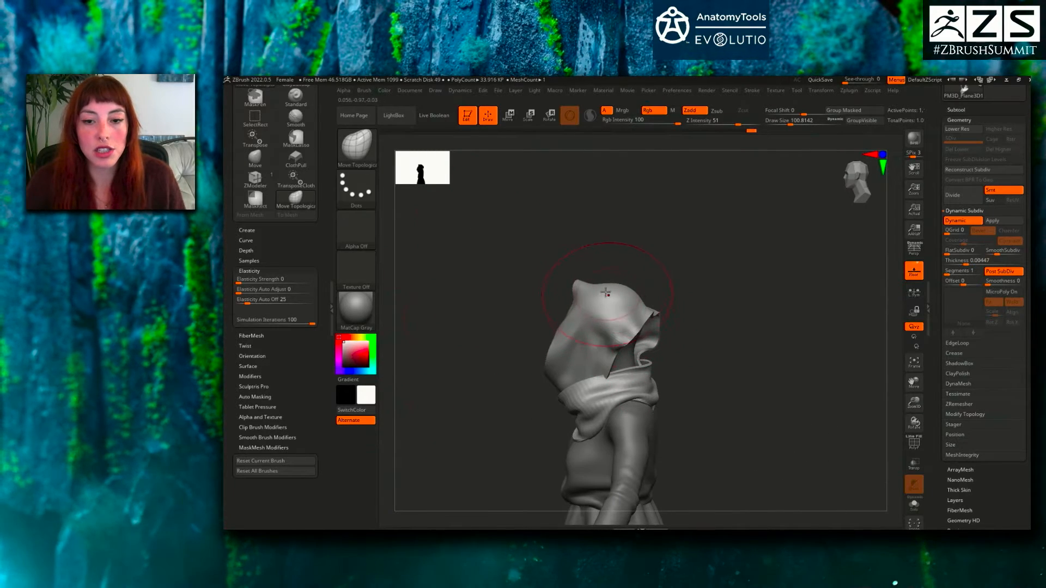
pyautogui.moveTo(631, 301); pyautogui.dragTo(670, 297, button='right')
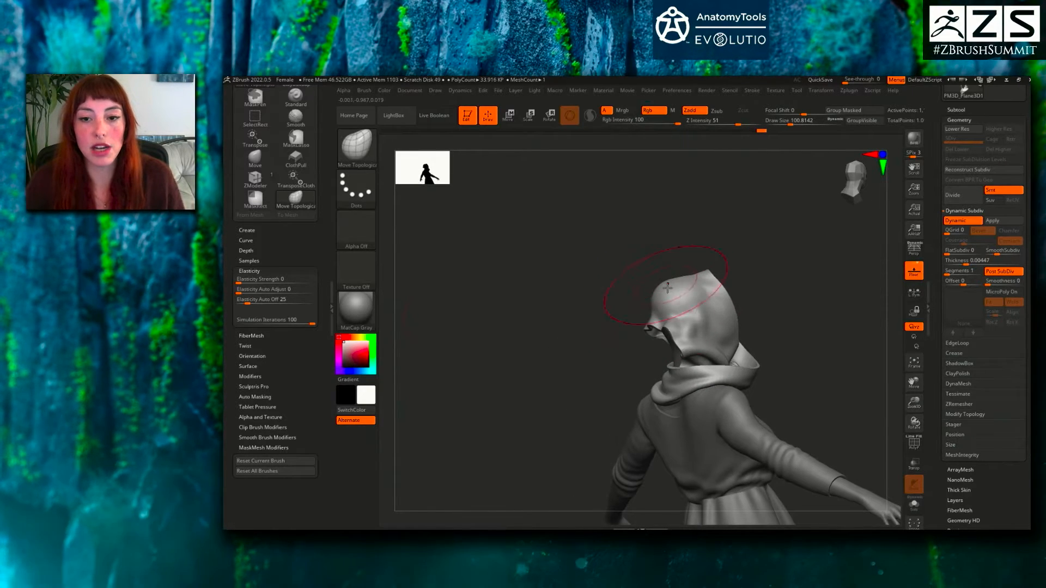
pyautogui.moveTo(651, 353); pyautogui.dragTo(686, 341, button='right')
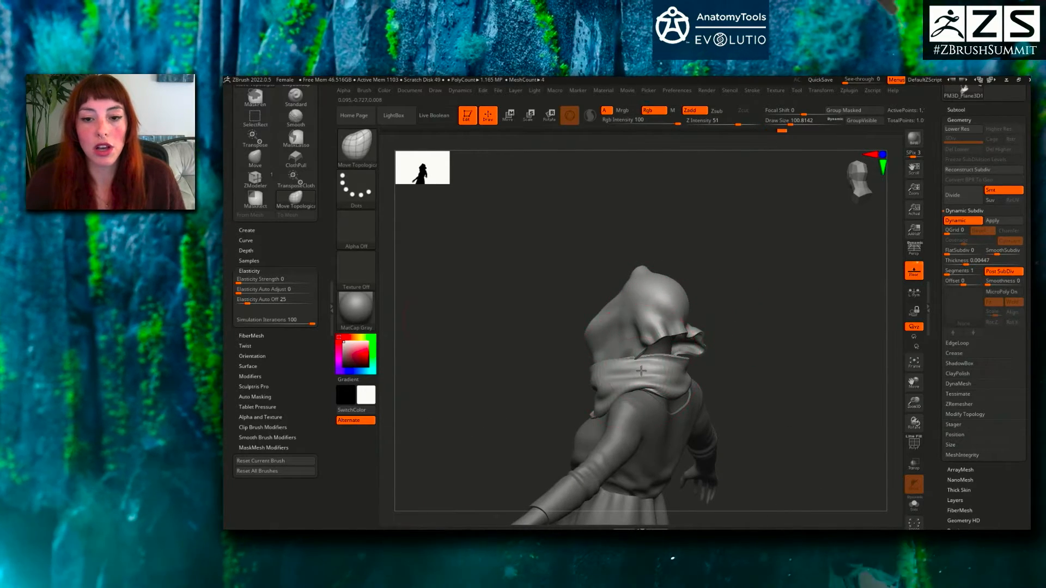
# - Tug the back of the hood down to the neck wrap with the ClothPull brush
pyautogui.press('b')
pyautogui.press('c')
pyautogui.press('p')
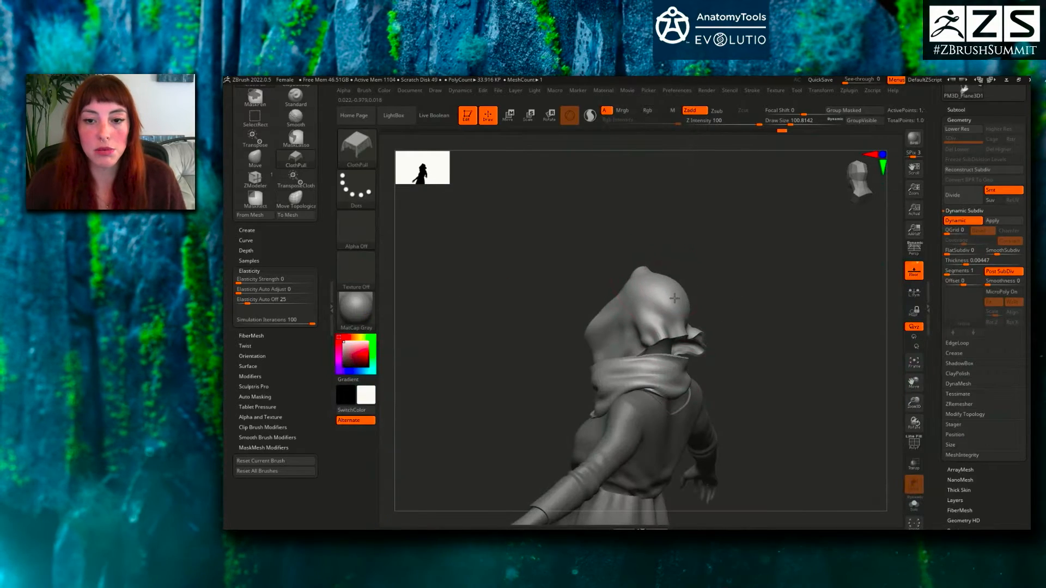
pyautogui.moveTo(669, 297); pyautogui.dragTo(703, 345, button='right')
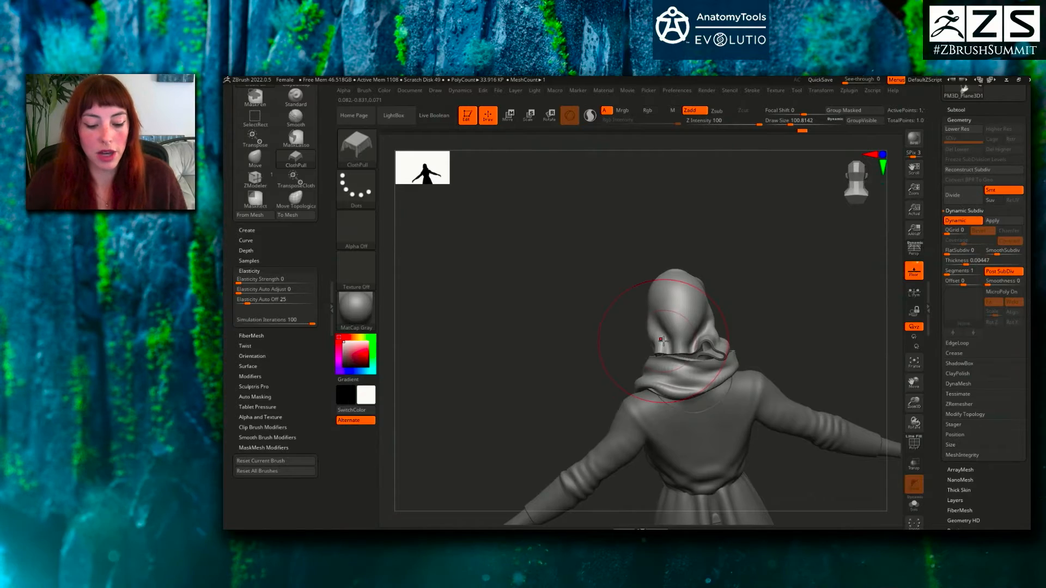
# - Push the hood's lower edge into the neck wrap at the back and sides with the Move Topological brush
pyautogui.press('b')
pyautogui.press('m')
pyautogui.press('t')
pyautogui.rightClick(671, 349)
pyautogui.moveTo(736, 314); pyautogui.dragTo(785, 327, button='right')
pyautogui.moveTo(669, 352)
pyautogui.mouseDown(button='right')
pyautogui.moveTo(680, 370)
pyautogui.moveTo(672, 362)
pyautogui.moveTo(682, 353)
pyautogui.moveTo(679, 364)
pyautogui.moveTo(721, 358)
pyautogui.mouseUp(button='right')
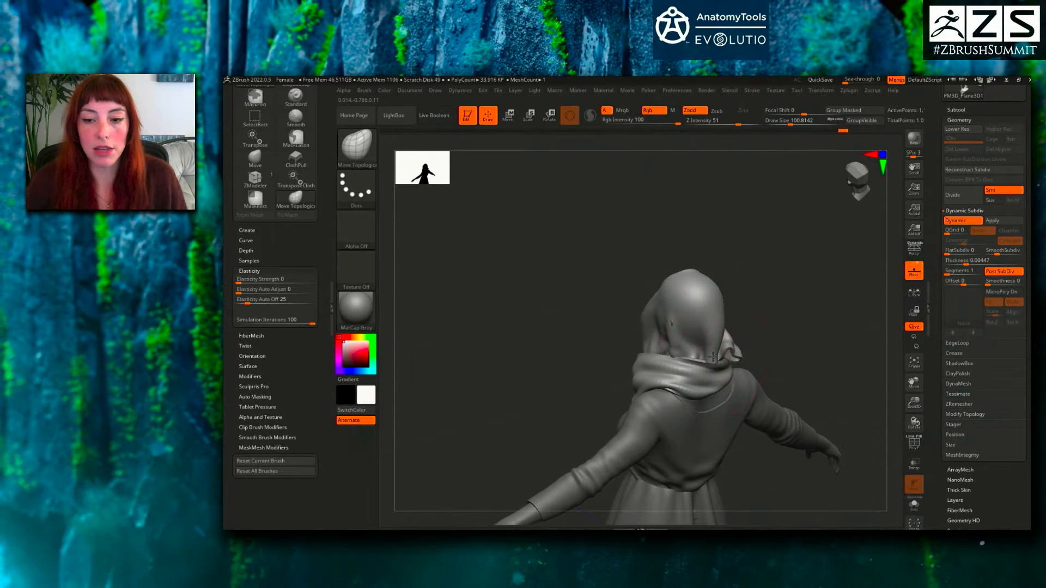
pyautogui.moveTo(727, 357); pyautogui.dragTo(784, 363, button='right')
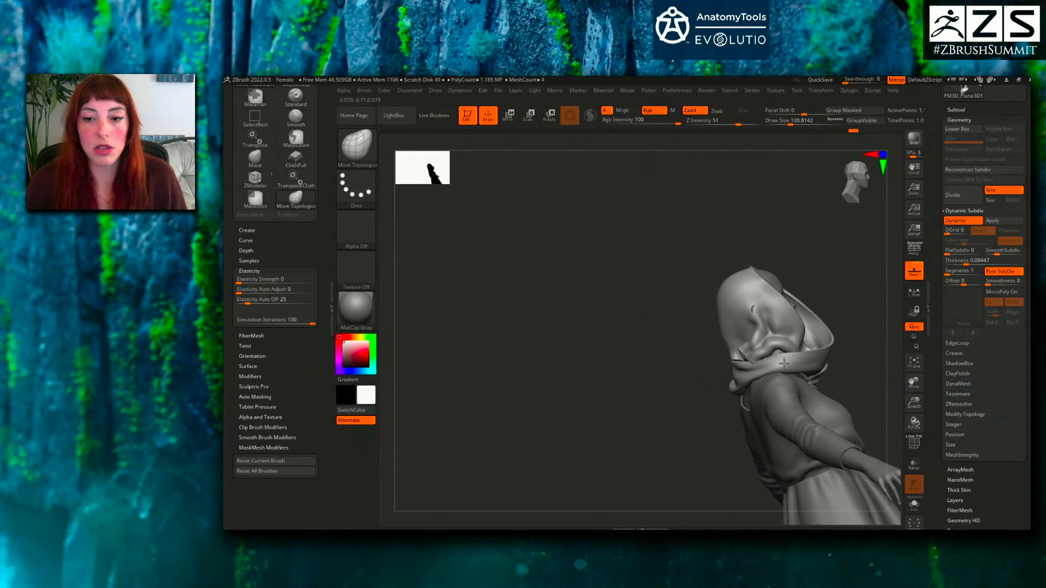
pyautogui.moveTo(720, 367)
pyautogui.mouseDown(button='right')
pyautogui.moveTo(740, 357)
pyautogui.moveTo(809, 373)
pyautogui.mouseUp(button='right')
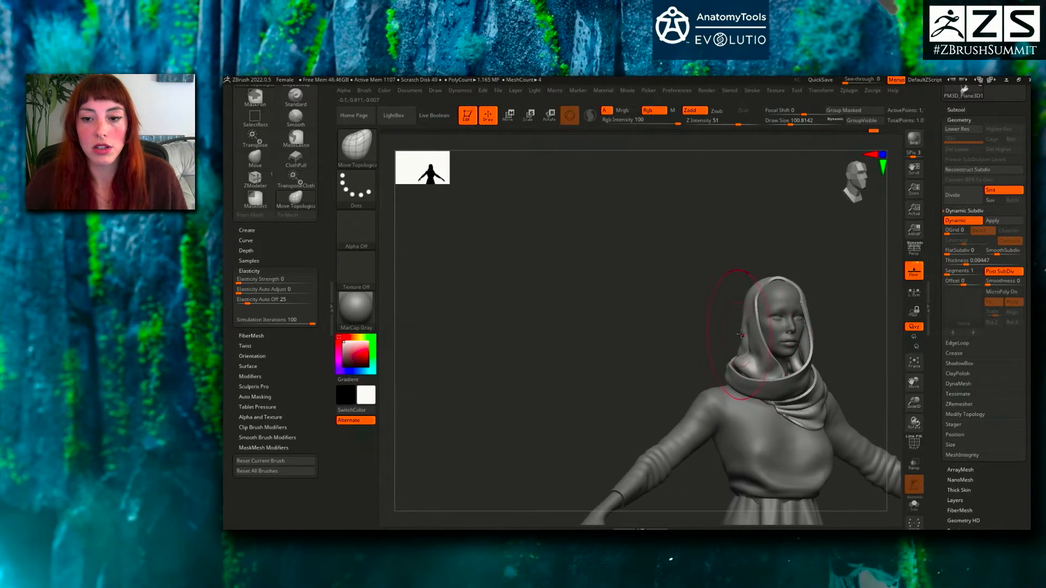
# - Bring up the Dynamics settings and briefly run the gravity cloth simulation on the hooded scarf
pyautogui.keyDown('shift'); pyautogui.moveTo(821, 315); pyautogui.dragTo(794, 338, button='right'); pyautogui.keyUp('shift')
pyautogui.moveTo(314, 269)
pyautogui.mouseDown()
pyautogui.moveTo(313, 280)
pyautogui.moveTo(315, 271)
pyautogui.mouseUp()
pyautogui.doubleClick(329, 249)
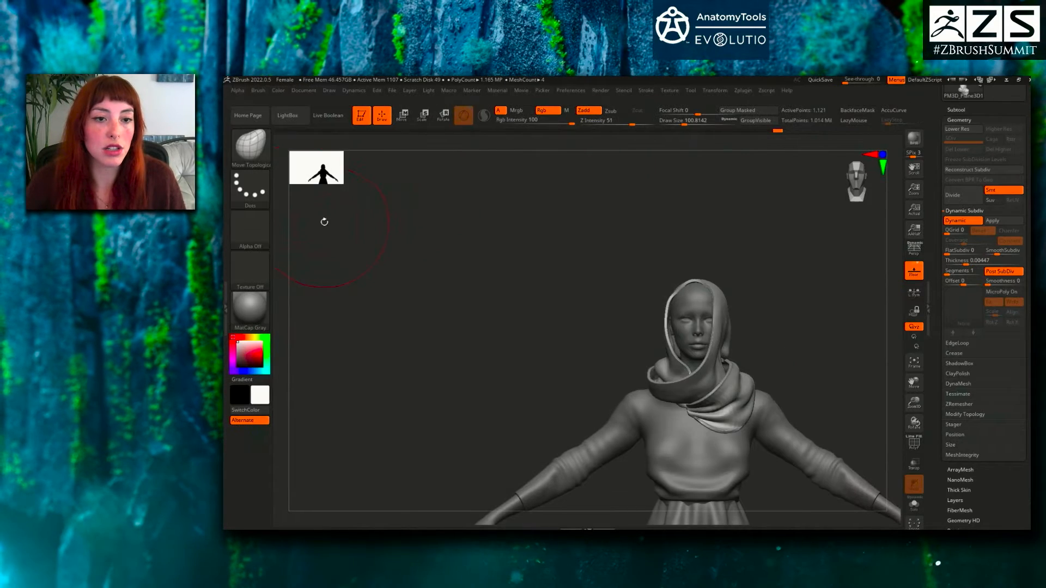
pyautogui.click(350, 94)
pyautogui.moveTo(349, 104); pyautogui.dragTo(315, 141)
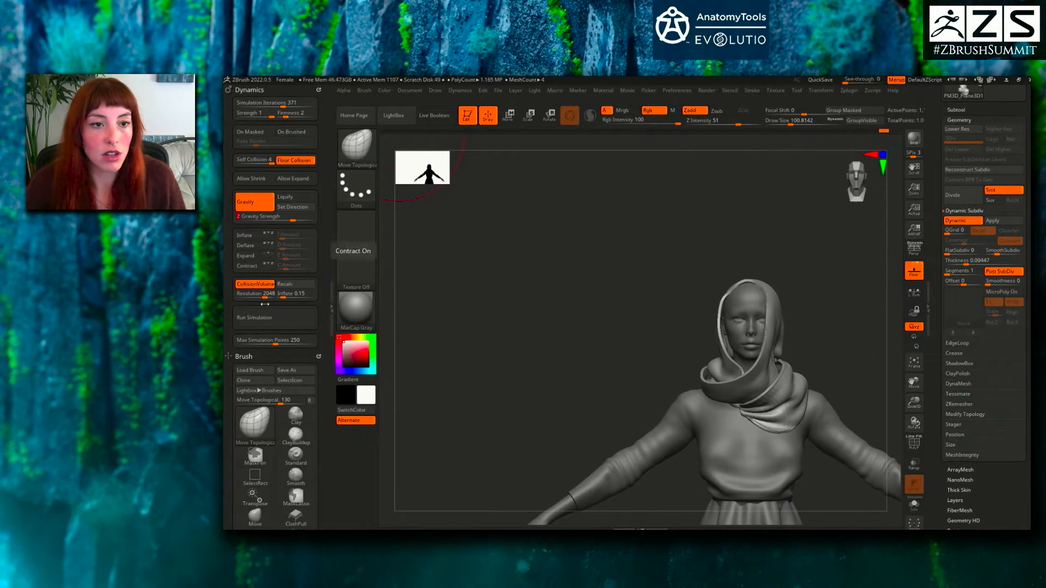
pyautogui.click(272, 322)
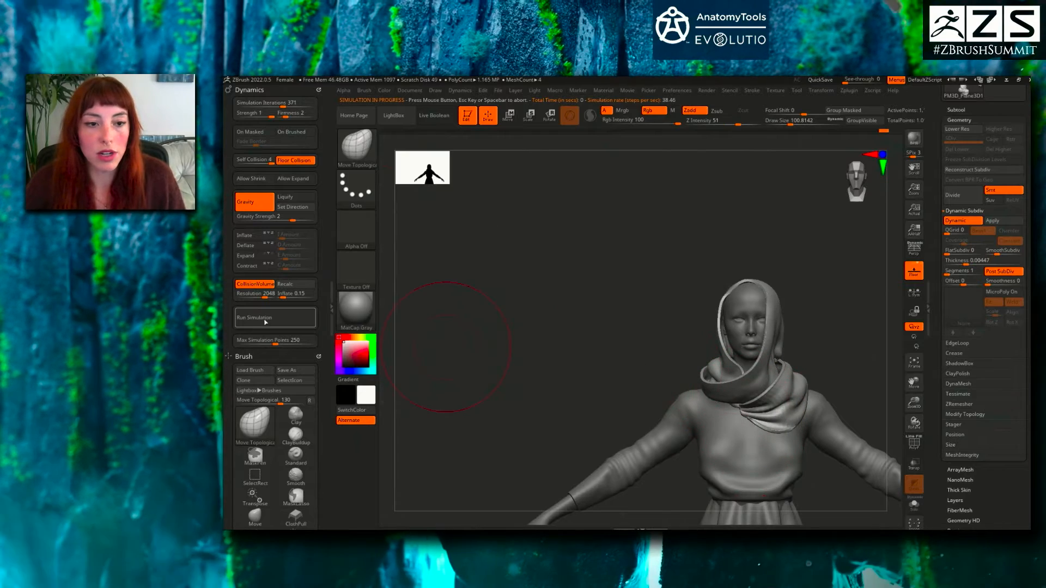
pyautogui.click(267, 323)
# - Examine the draped hood and neck wrap from the front and sides, then the whole clothed figure
pyautogui.moveTo(703, 349); pyautogui.dragTo(637, 353)
pyautogui.moveTo(788, 422); pyautogui.dragTo(782, 421)
pyautogui.moveTo(669, 377); pyautogui.dragTo(752, 375)
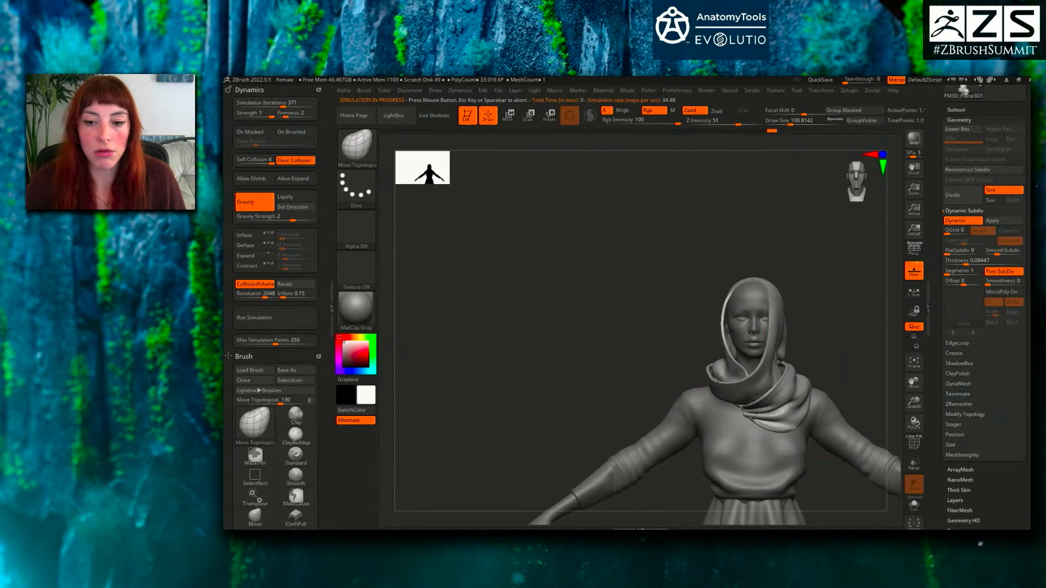
pyautogui.moveTo(790, 431); pyautogui.dragTo(788, 428)
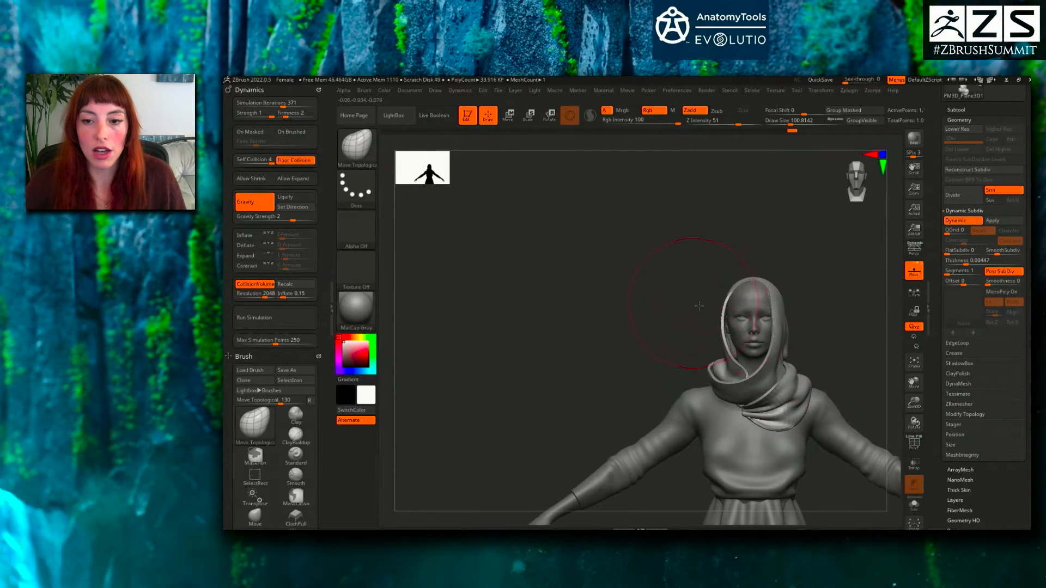
pyautogui.moveTo(695, 303); pyautogui.dragTo(812, 321)
pyautogui.moveTo(773, 357); pyautogui.dragTo(765, 353)
pyautogui.moveTo(834, 362); pyautogui.dragTo(711, 366)
pyautogui.moveTo(798, 322)
pyautogui.mouseDown()
pyautogui.moveTo(833, 325)
pyautogui.moveTo(826, 330)
pyautogui.mouseUp()
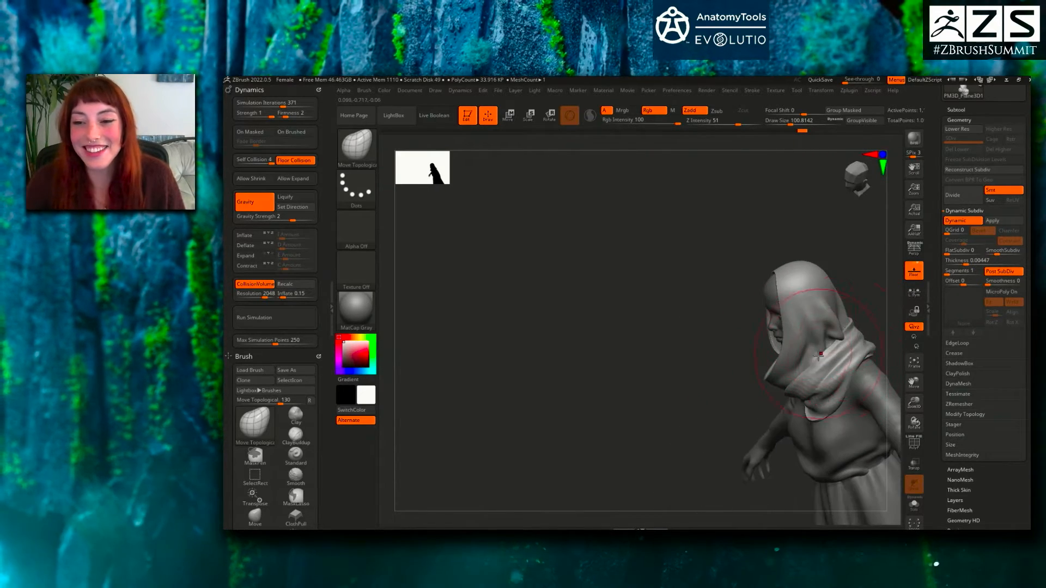
pyautogui.moveTo(824, 360); pyautogui.dragTo(826, 361, button='right')
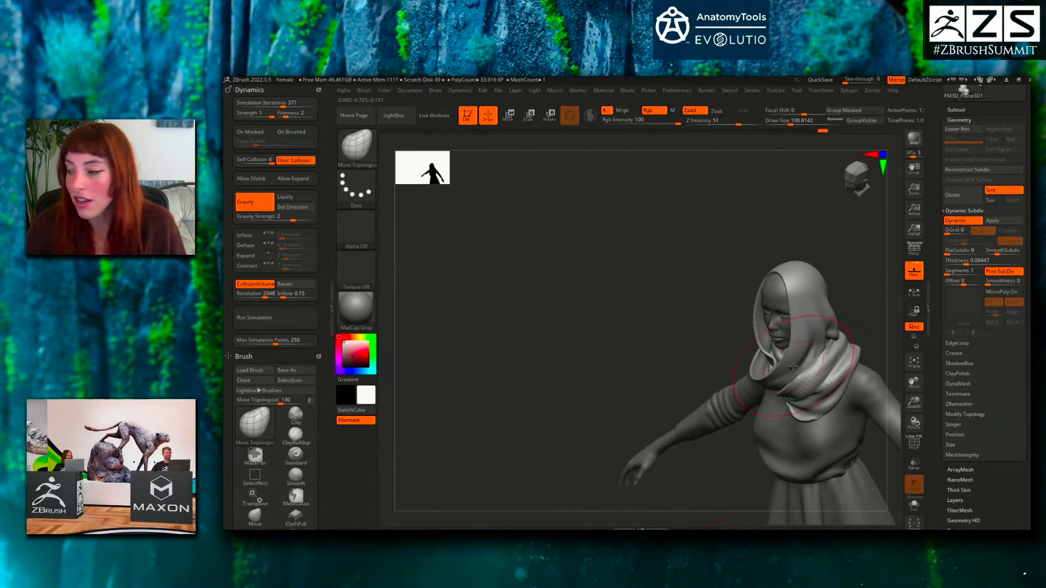
pyautogui.moveTo(824, 372); pyautogui.dragTo(723, 345, button='right')
pyautogui.keyDown('ctrl'); pyautogui.moveTo(723, 345); pyautogui.dragTo(747, 313, button='right'); pyautogui.keyUp('ctrl')
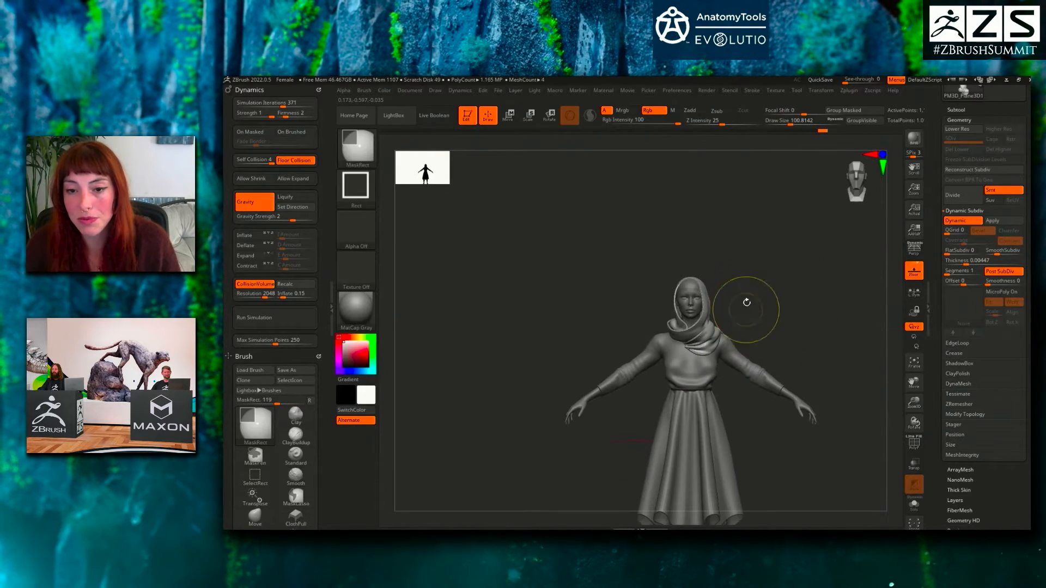
# - Append a Plane3D mesh as a new subtool
pyautogui.scroll(2, 984, 167)
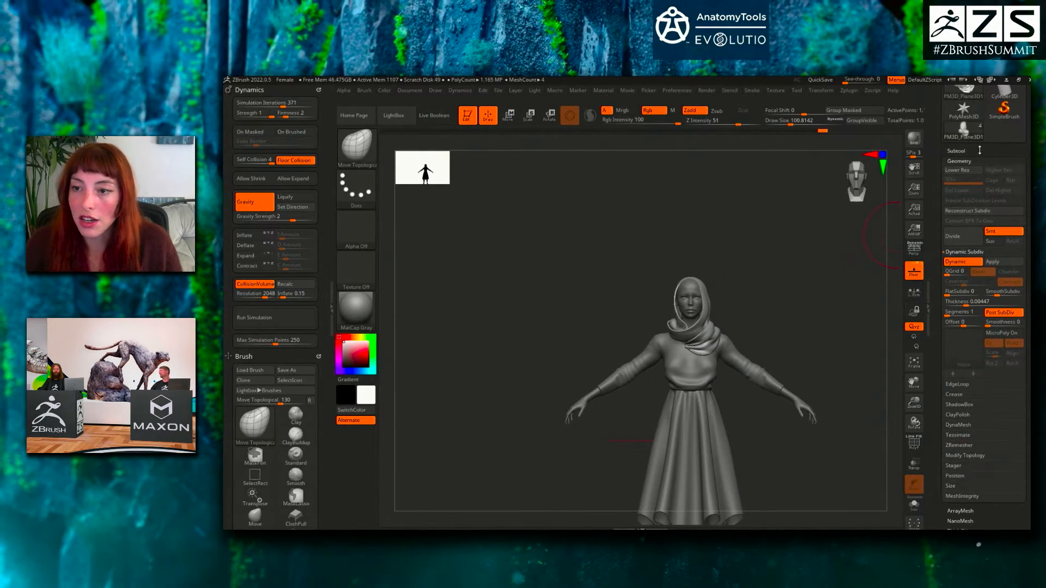
pyautogui.click(980, 151)
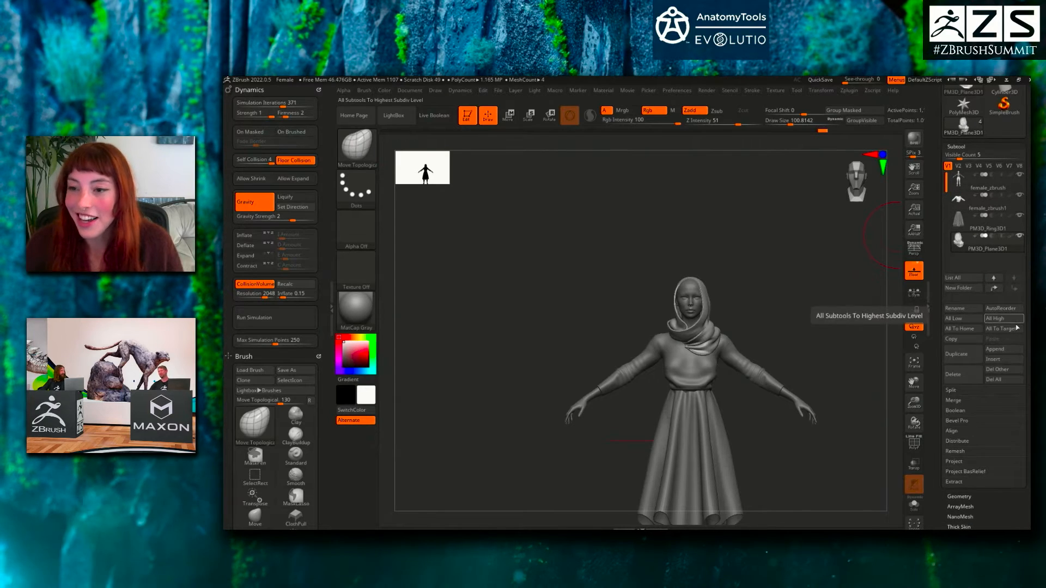
pyautogui.click(1010, 351)
pyautogui.click(888, 364)
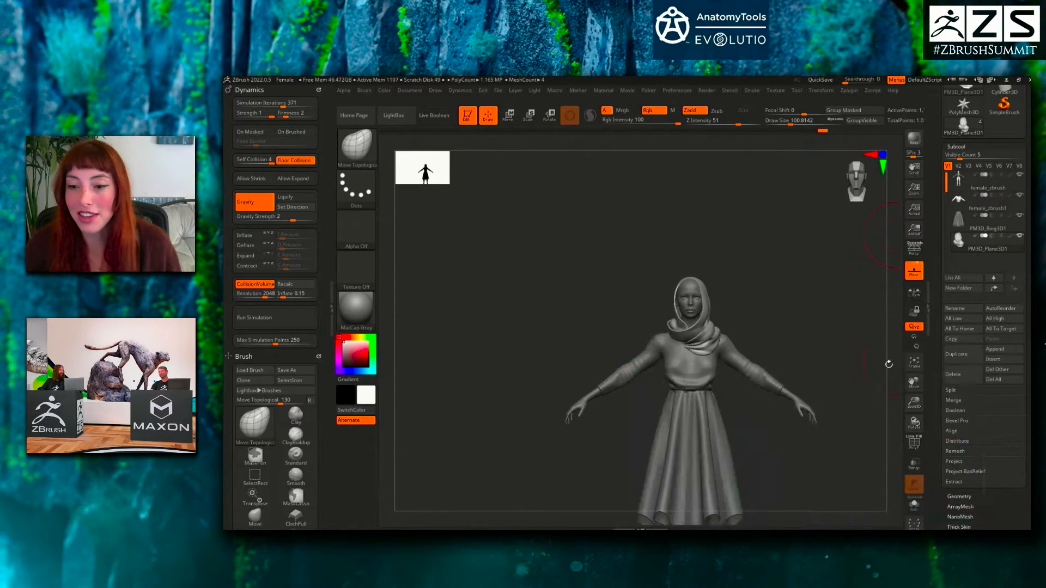
pyautogui.click(1001, 351)
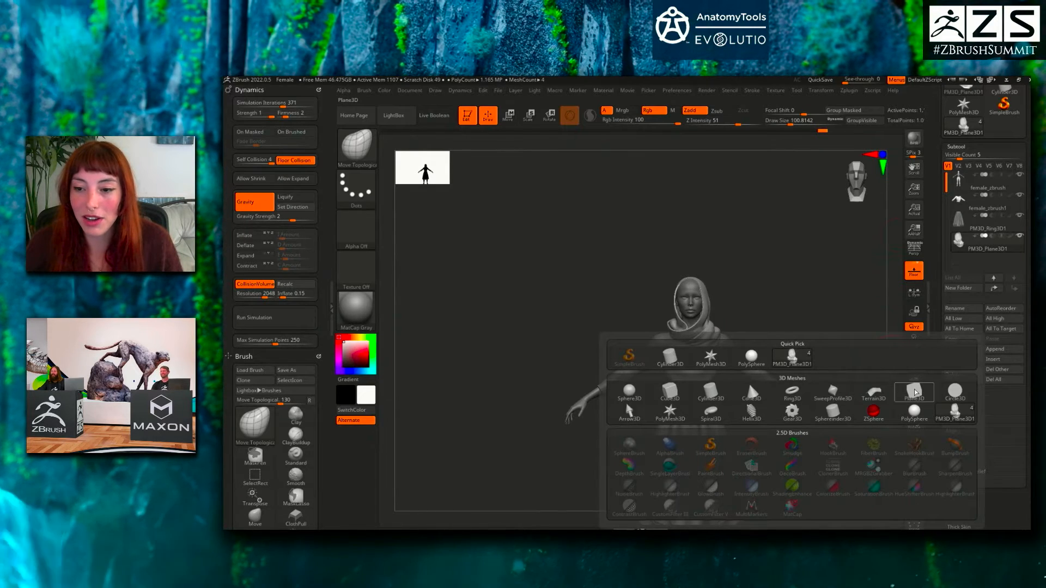
pyautogui.click(792, 357)
# - Switch the transform brush from TransposeCloth to the regular Transpose brush for the plane
pyautogui.press('r')
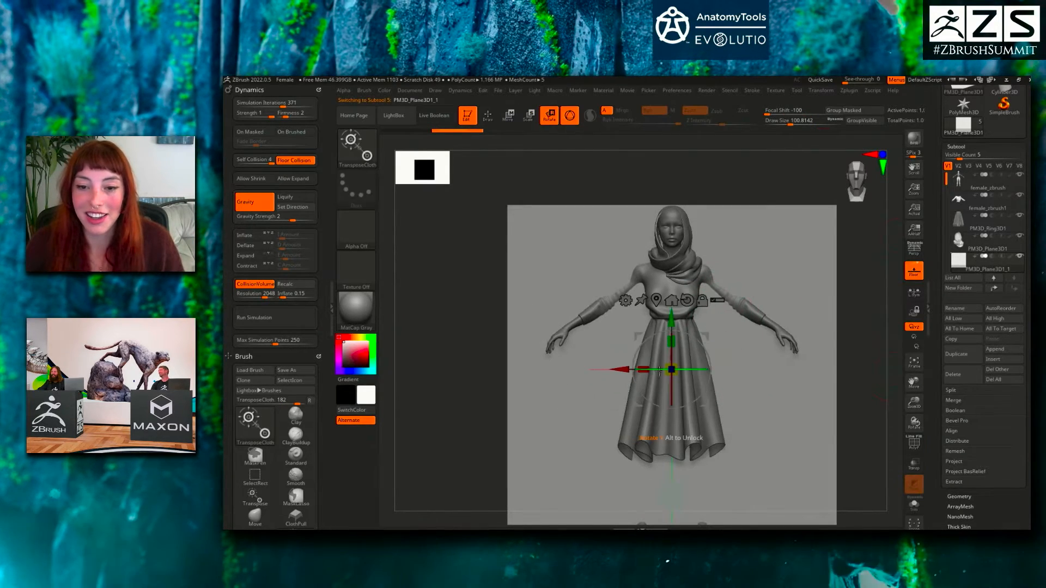
pyautogui.moveTo(671, 359); pyautogui.dragTo(671, 349)
pyautogui.hotkey('ctrl', 'z')
pyautogui.press('b')
pyautogui.press('t')
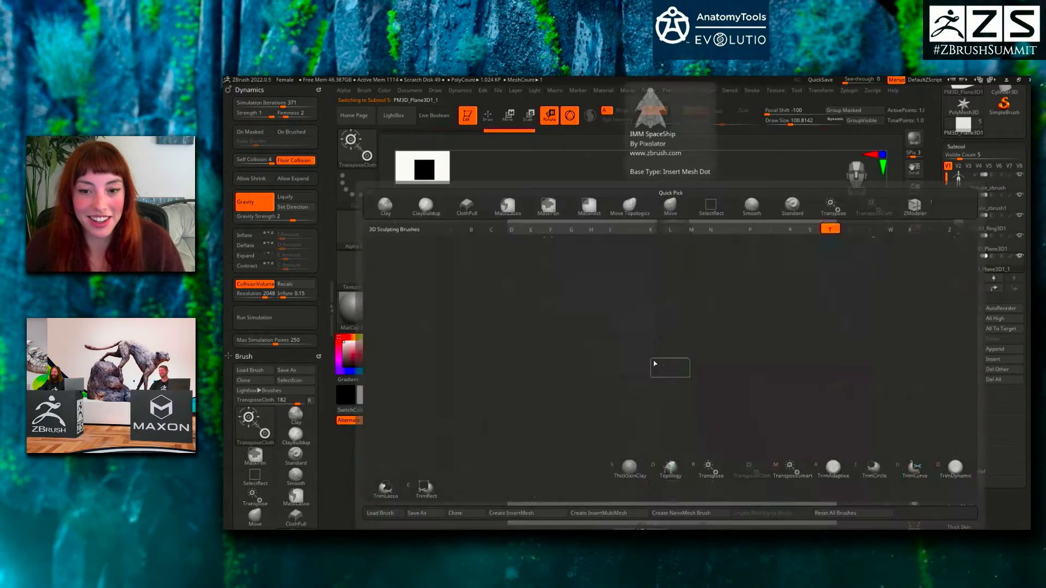
pyautogui.press('r')
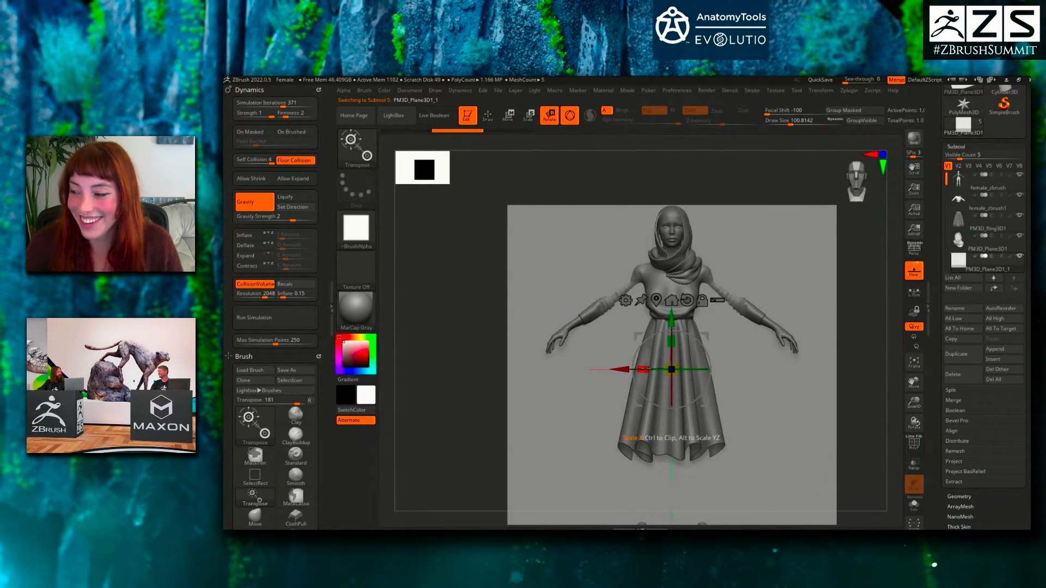
# - Scale the plane down into a narrow upright strip and place it close behind the figure's back
pyautogui.moveTo(645, 370); pyautogui.dragTo(724, 376)
pyautogui.moveTo(675, 339); pyautogui.dragTo(708, 377)
pyautogui.keyDown('shift'); pyautogui.moveTo(834, 351); pyautogui.dragTo(817, 352); pyautogui.keyUp('shift')
pyautogui.moveTo(671, 371); pyautogui.dragTo(680, 372)
pyautogui.moveTo(784, 364); pyautogui.dragTo(828, 366)
pyautogui.moveTo(744, 381); pyautogui.dragTo(763, 377)
pyautogui.moveTo(669, 374); pyautogui.dragTo(666, 374)
pyautogui.moveTo(632, 364)
pyautogui.mouseDown()
pyautogui.moveTo(733, 355)
pyautogui.moveTo(662, 361)
pyautogui.moveTo(678, 385)
pyautogui.moveTo(628, 351)
pyautogui.mouseUp()
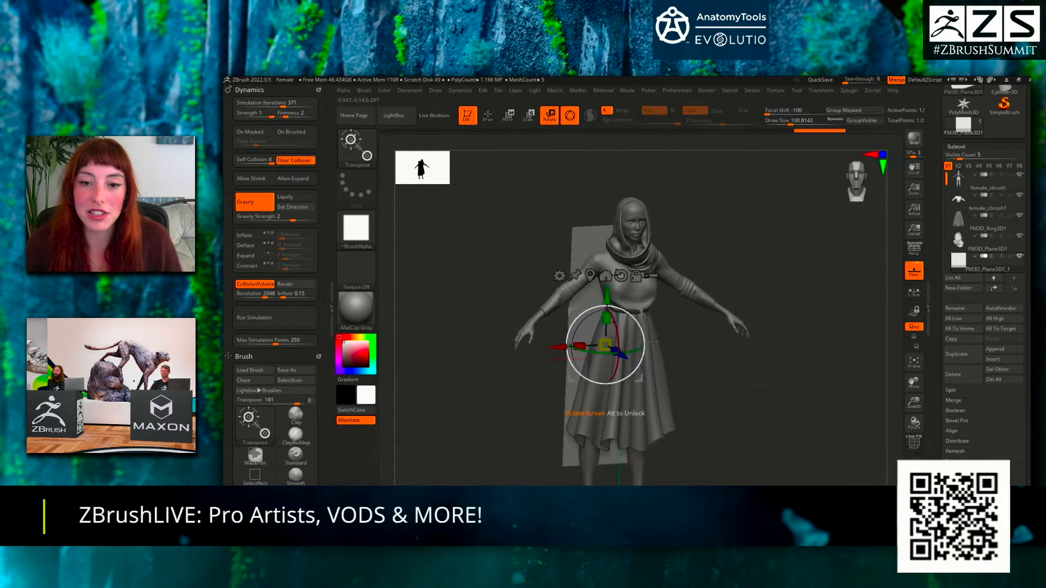
pyautogui.keyDown('shift'); pyautogui.moveTo(642, 379); pyautogui.dragTo(708, 305, button='right'); pyautogui.keyUp('shift')
pyautogui.moveTo(626, 289); pyautogui.dragTo(681, 333, button='right')
pyautogui.moveTo(610, 333); pyautogui.dragTo(611, 333)
pyautogui.moveTo(611, 332)
pyautogui.mouseDown(button='right')
pyautogui.moveTo(483, 311)
pyautogui.moveTo(685, 290)
pyautogui.moveTo(604, 305)
pyautogui.moveTo(662, 275)
pyautogui.moveTo(703, 347)
pyautogui.mouseUp(button='right')
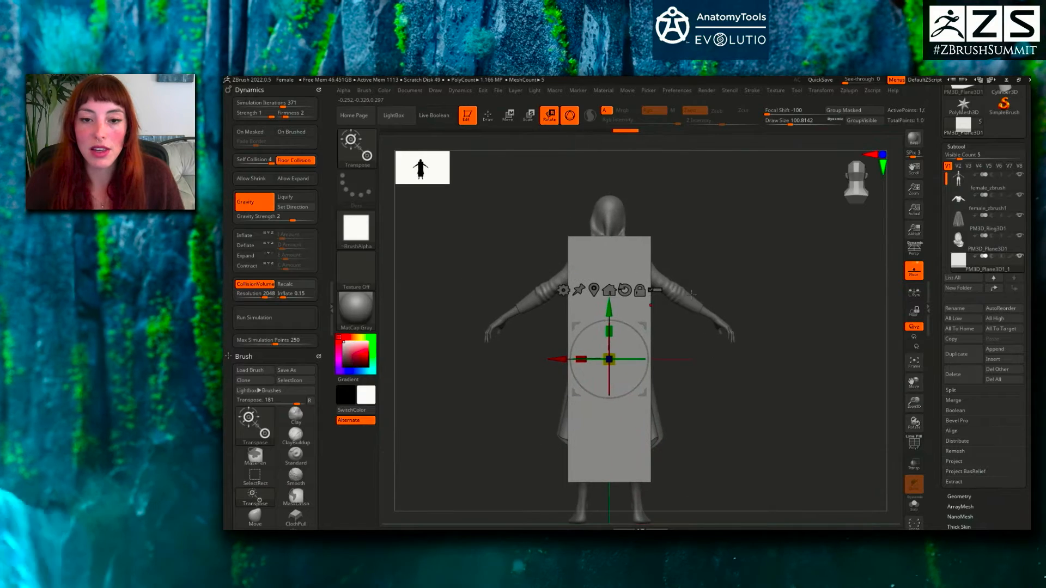
# - Narrow the strip slightly, show its polyframe and remesh it with ZRemesher
pyautogui.press('q')
pyautogui.keyDown('ctrl'); pyautogui.moveTo(547, 206); pyautogui.dragTo(660, 240); pyautogui.keyUp('ctrl')
pyautogui.press('e')
pyautogui.moveTo(577, 358); pyautogui.dragTo(579, 359)
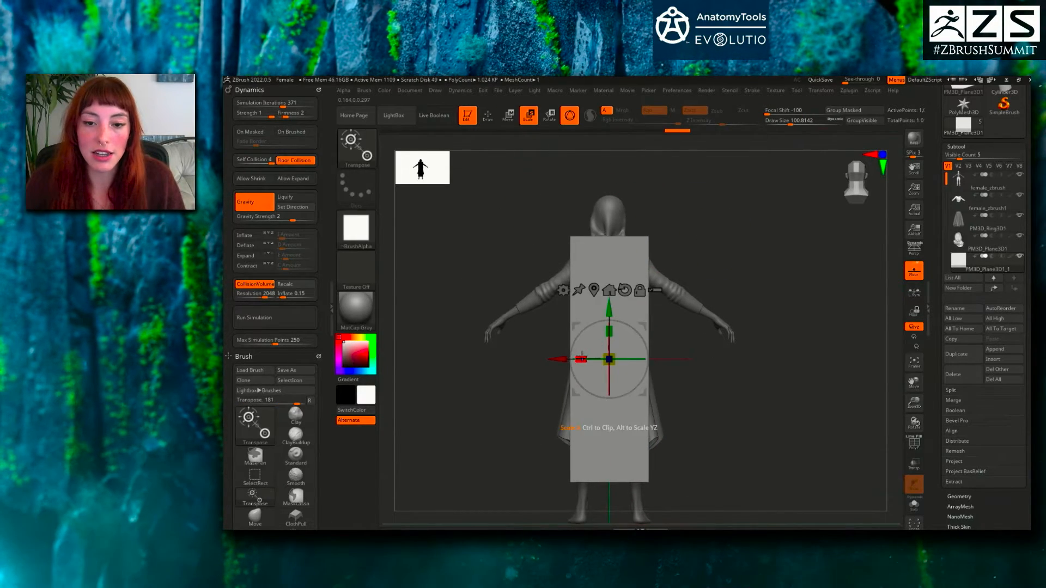
pyautogui.hotkey('shift', 'f')
pyautogui.click(957, 496)
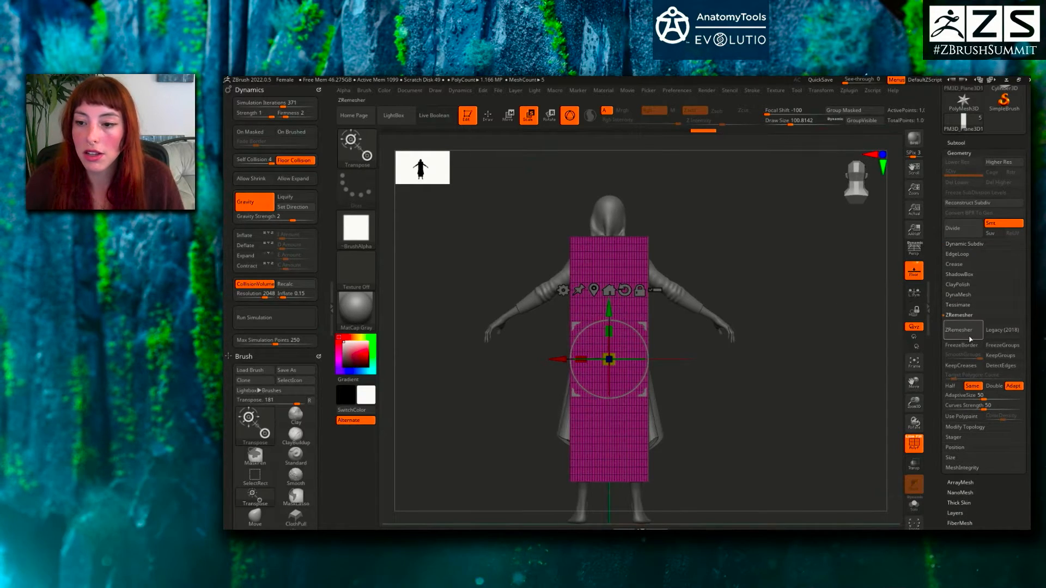
# - Give a masked band along the strip's upper edge its own polygroup and centre the gizmo on that band
pyautogui.press('q')
pyautogui.keyDown('ctrl'); pyautogui.moveTo(557, 193); pyautogui.dragTo(658, 247); pyautogui.keyUp('ctrl')
pyautogui.press('w')
pyautogui.scroll(-4, 974, 491)
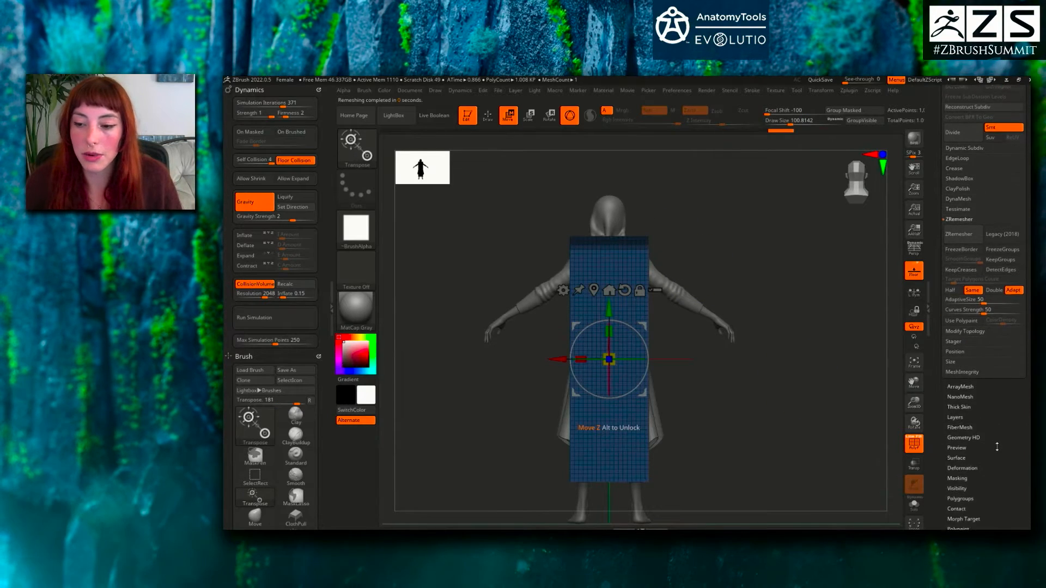
pyautogui.click(974, 490)
pyautogui.click(962, 373)
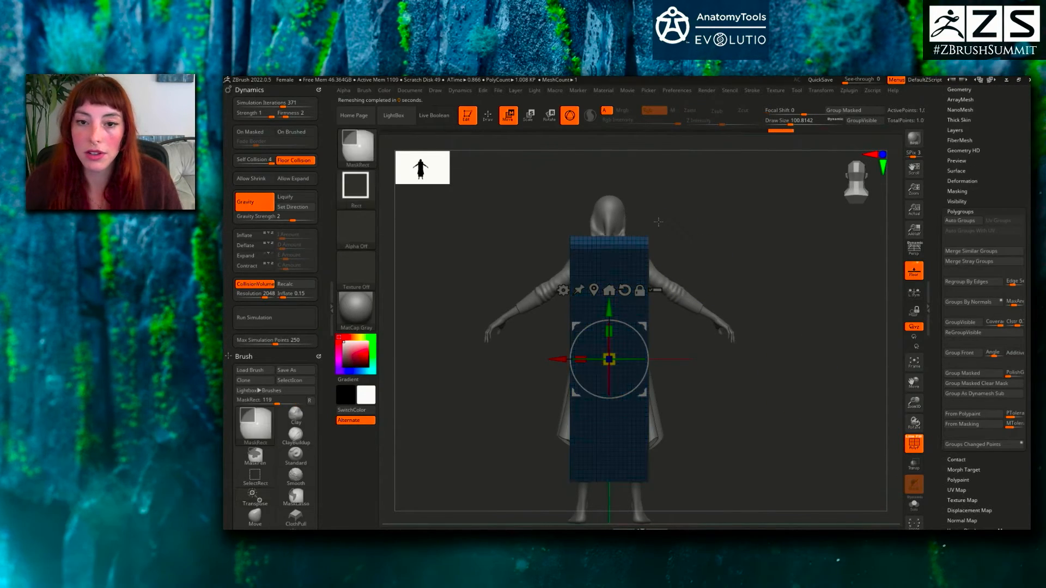
pyautogui.click(594, 289)
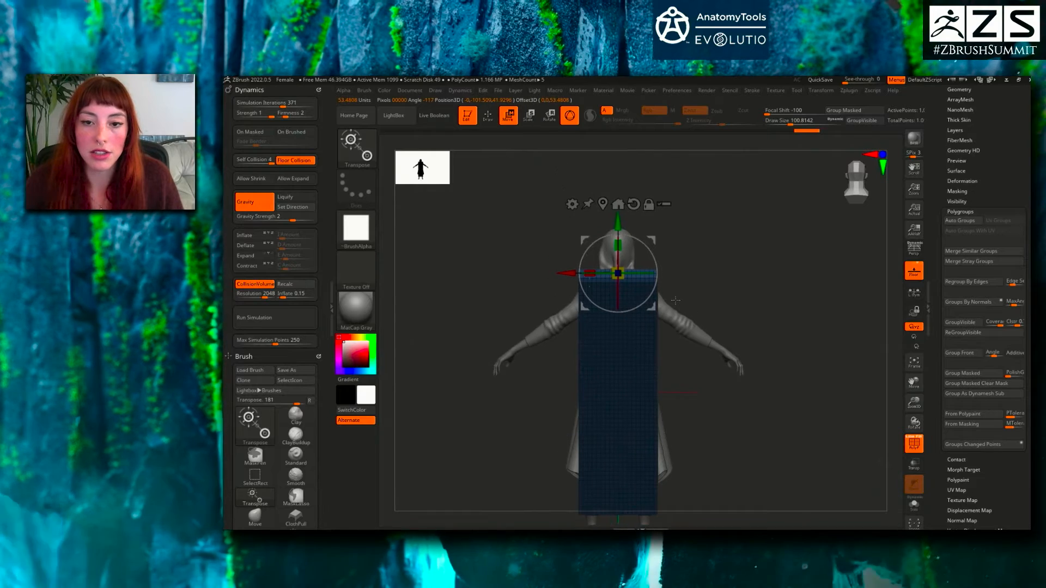
pyautogui.keyDown('ctrl'); pyautogui.click(689, 267); pyautogui.keyUp('ctrl')
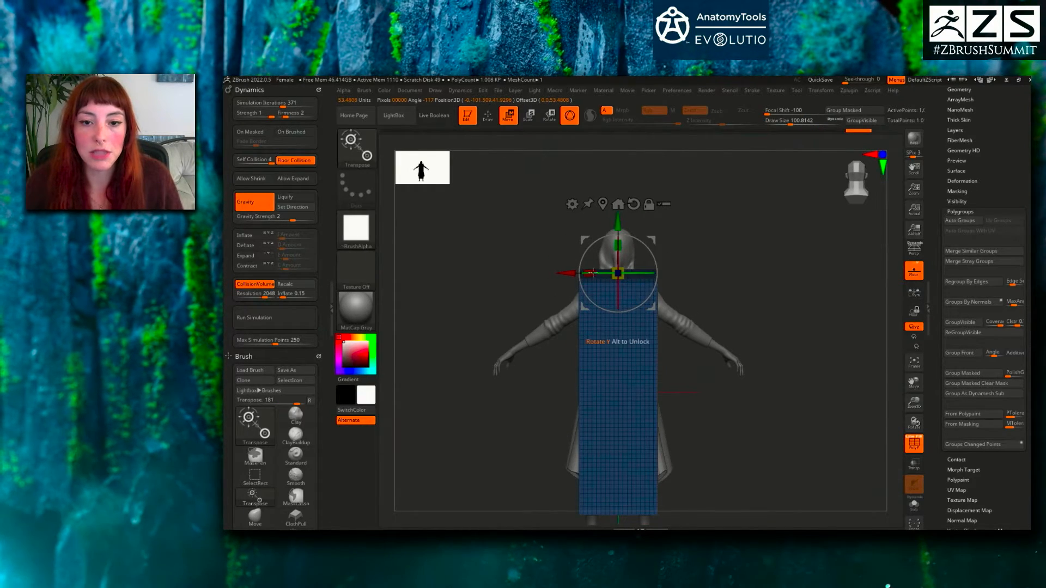
# - Widen the strip to about twice its width as a cape behind the shoulders and raise it slightly
pyautogui.moveTo(593, 272); pyautogui.dragTo(503, 267)
pyautogui.moveTo(606, 336); pyautogui.dragTo(680, 335)
pyautogui.moveTo(710, 276); pyautogui.dragTo(689, 233)
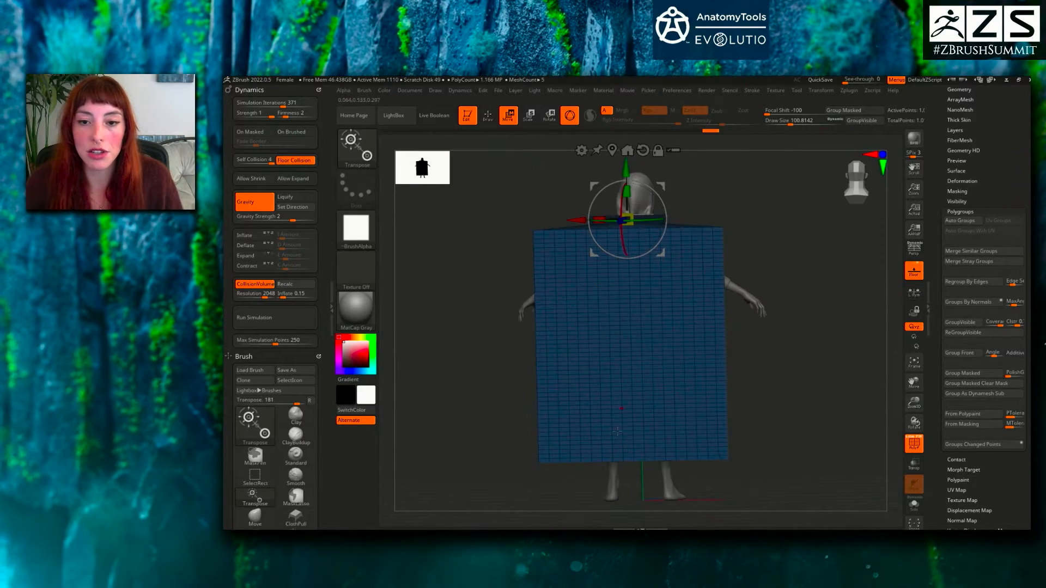
pyautogui.keyDown('shift'); pyautogui.moveTo(534, 341); pyautogui.dragTo(561, 337); pyautogui.keyUp('shift')
pyautogui.keyDown('alt'); pyautogui.moveTo(743, 225); pyautogui.dragTo(754, 240); pyautogui.keyUp('alt')
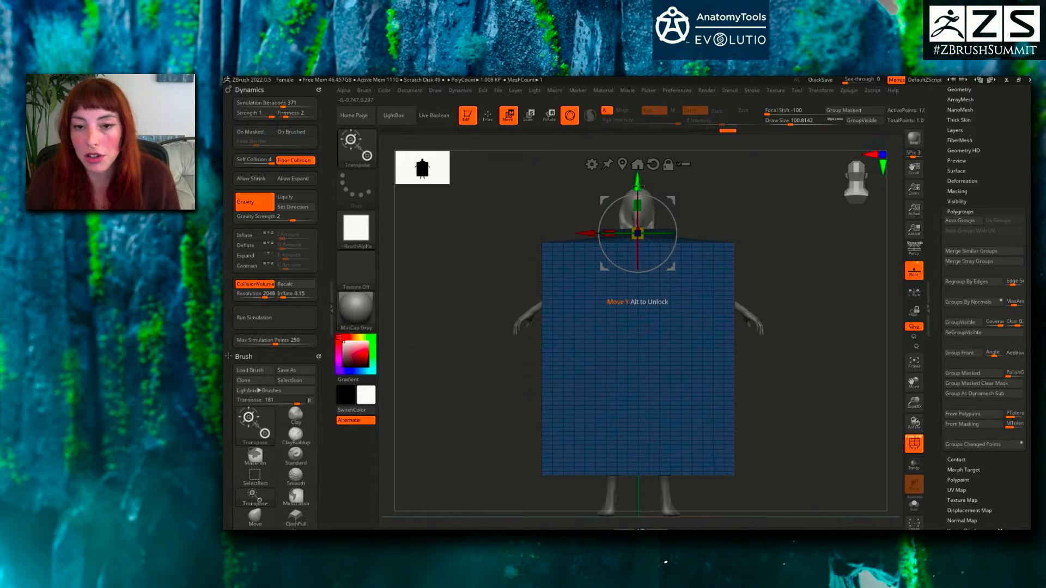
pyautogui.moveTo(606, 233); pyautogui.dragTo(541, 232)
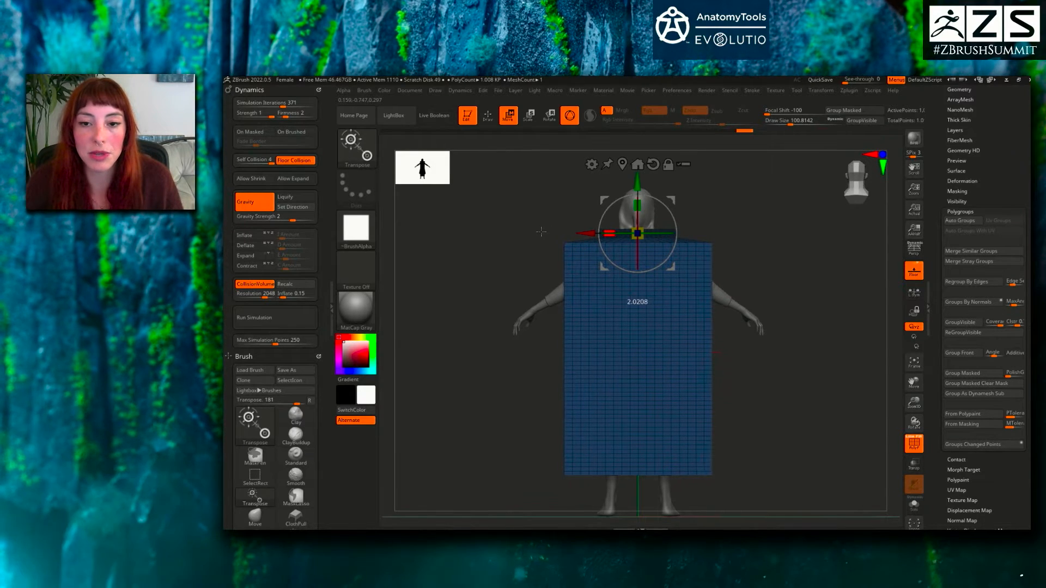
pyautogui.moveTo(637, 182); pyautogui.dragTo(637, 181)
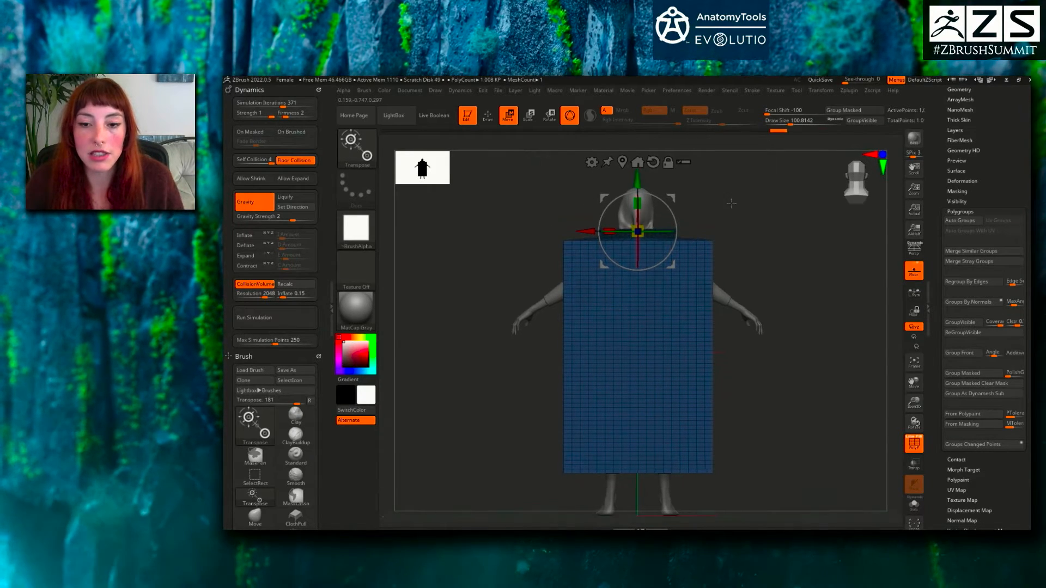
pyautogui.moveTo(713, 203); pyautogui.dragTo(729, 210)
pyautogui.hotkey('shift', 'f')
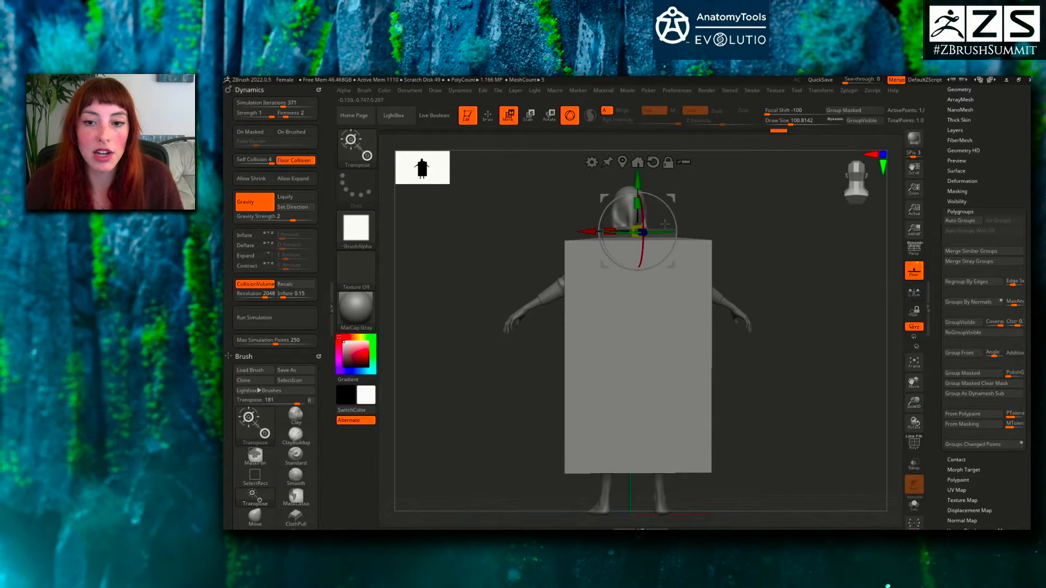
pyautogui.keyDown('shift'); pyautogui.moveTo(724, 202); pyautogui.dragTo(712, 247); pyautogui.keyUp('shift')
pyautogui.moveTo(619, 346); pyautogui.dragTo(632, 338, button='right')
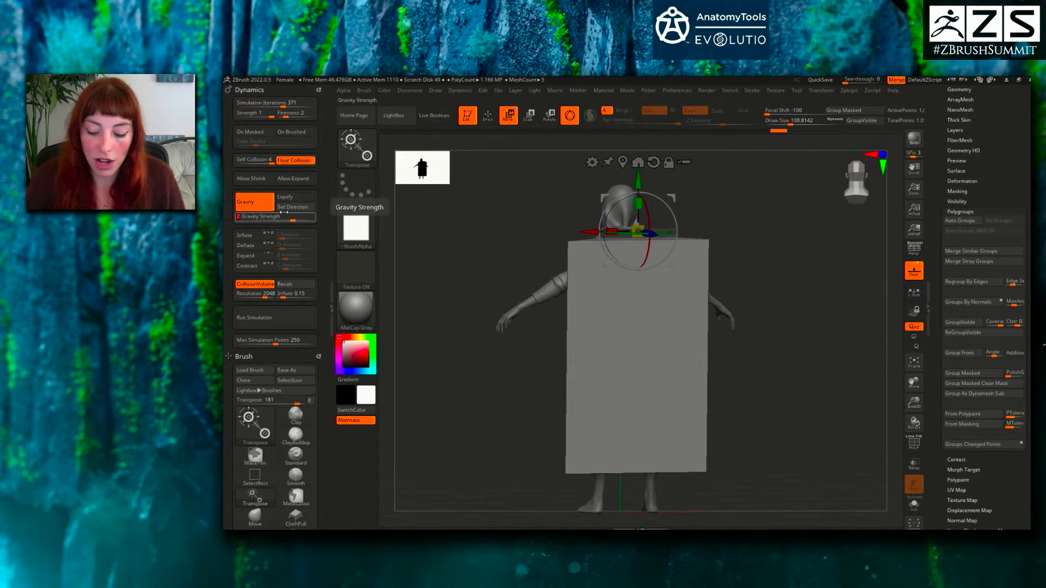
# - Set Simulation Iterations to 1000, Gravity Strength to 8 and Firmness to 1, then test the cape simulation and undo it
pyautogui.click(308, 104)
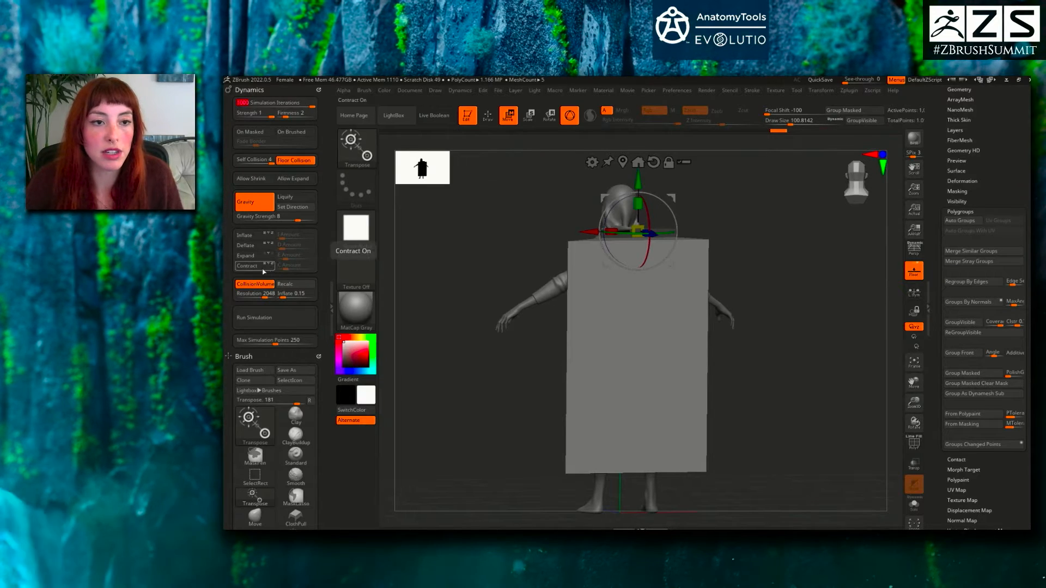
pyautogui.click(280, 114)
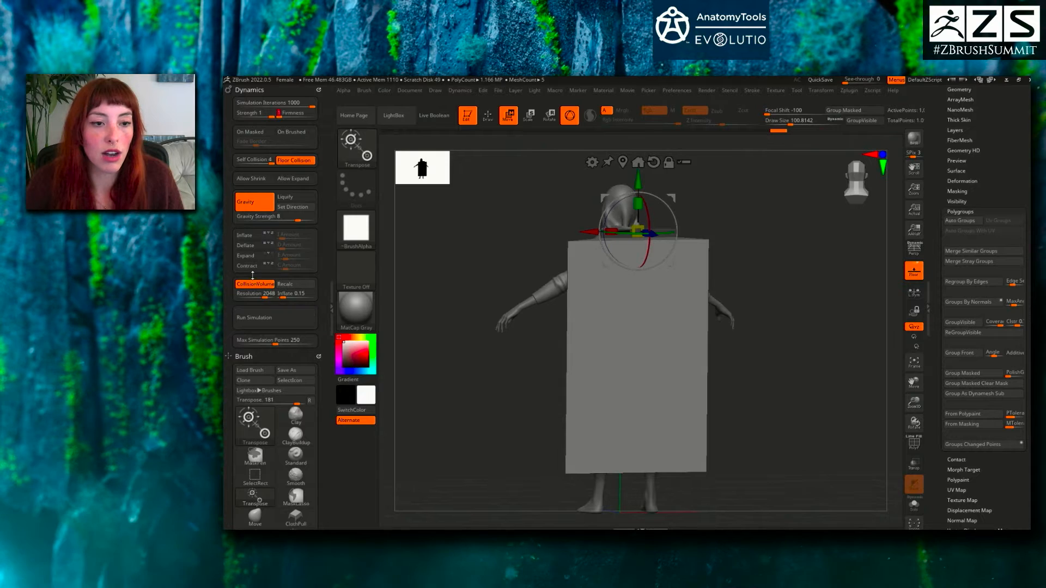
pyautogui.click(264, 320)
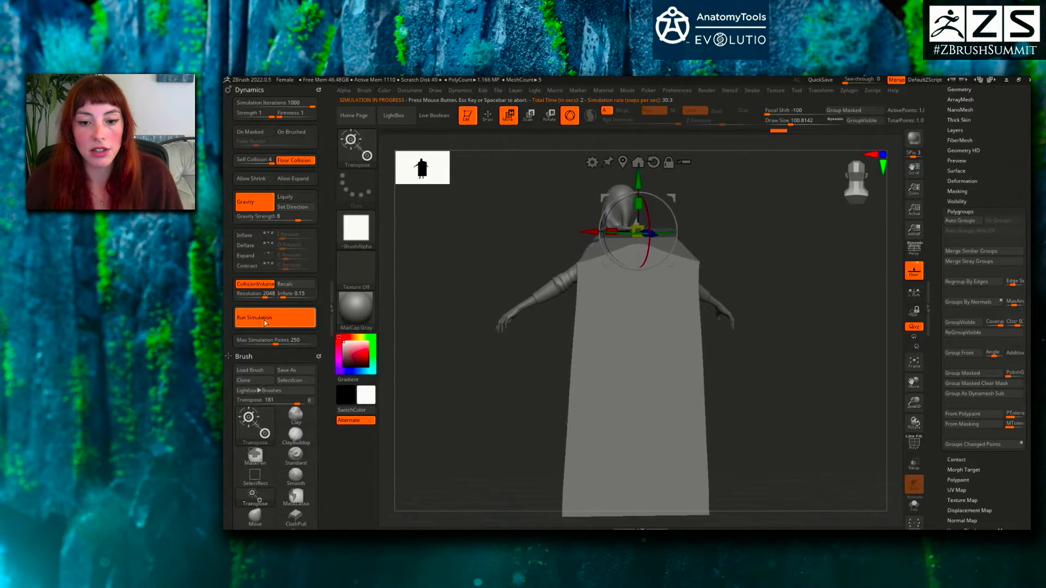
pyautogui.click(264, 323)
pyautogui.hotkey('ctrl', 'z')
# - Raise the cape plane to head height and mask all of it except the polygroup along its upper edge
pyautogui.moveTo(635, 182); pyautogui.dragTo(676, 182)
pyautogui.hotkey('ctrl', 'z')
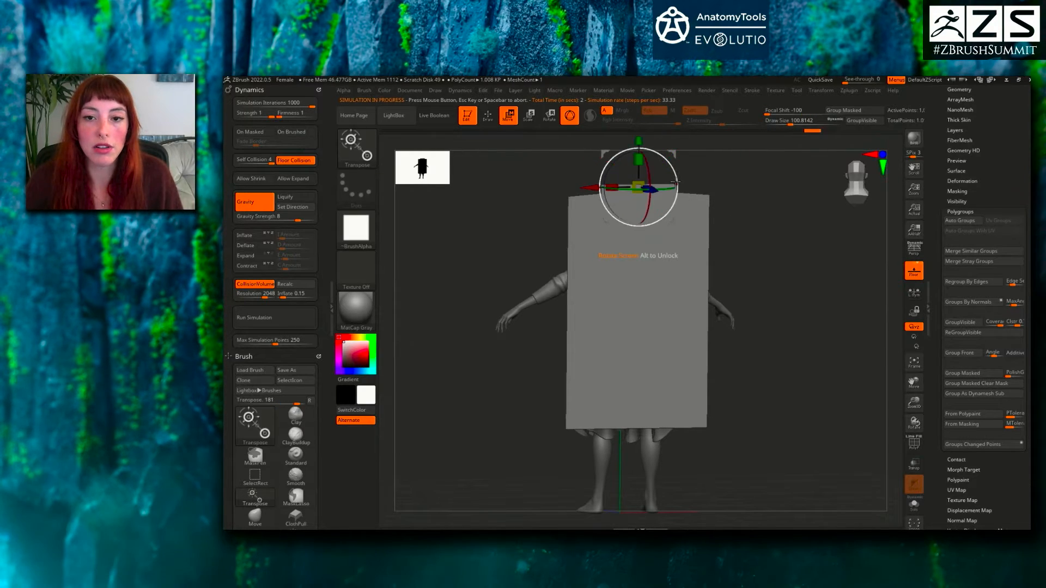
pyautogui.press('q')
pyautogui.keyDown('ctrl'); pyautogui.keyDown('shift'); pyautogui.click(670, 188); pyautogui.keyUp('shift'); pyautogui.keyUp('ctrl')
pyautogui.keyDown('ctrl'); pyautogui.click(733, 192); pyautogui.keyUp('ctrl')
pyautogui.keyDown('ctrl'); pyautogui.keyDown('shift'); pyautogui.click(737, 192); pyautogui.keyUp('shift'); pyautogui.keyUp('ctrl')
pyautogui.keyDown('ctrl'); pyautogui.click(738, 192); pyautogui.keyUp('ctrl')
pyautogui.press('w')
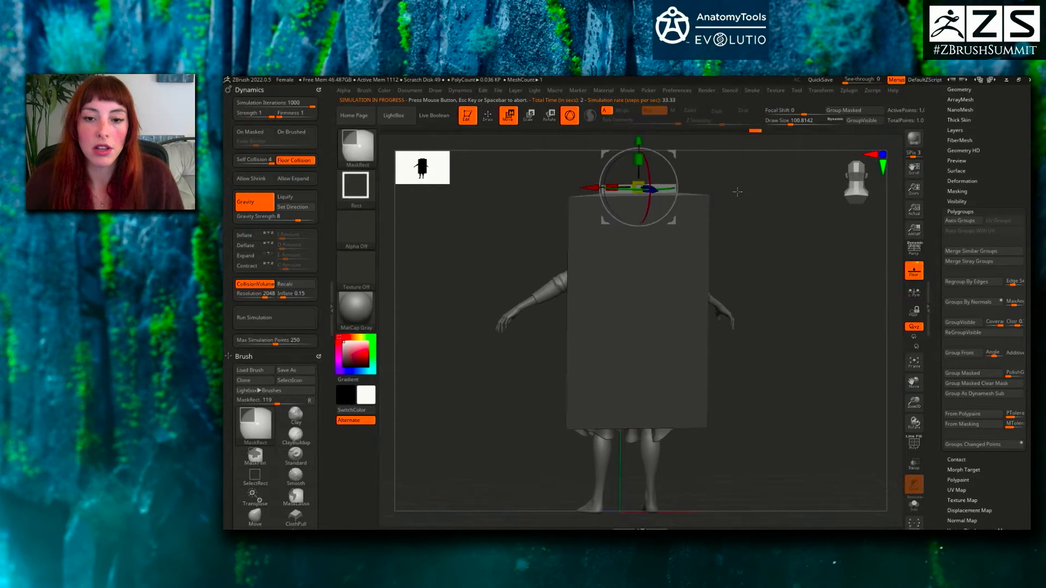
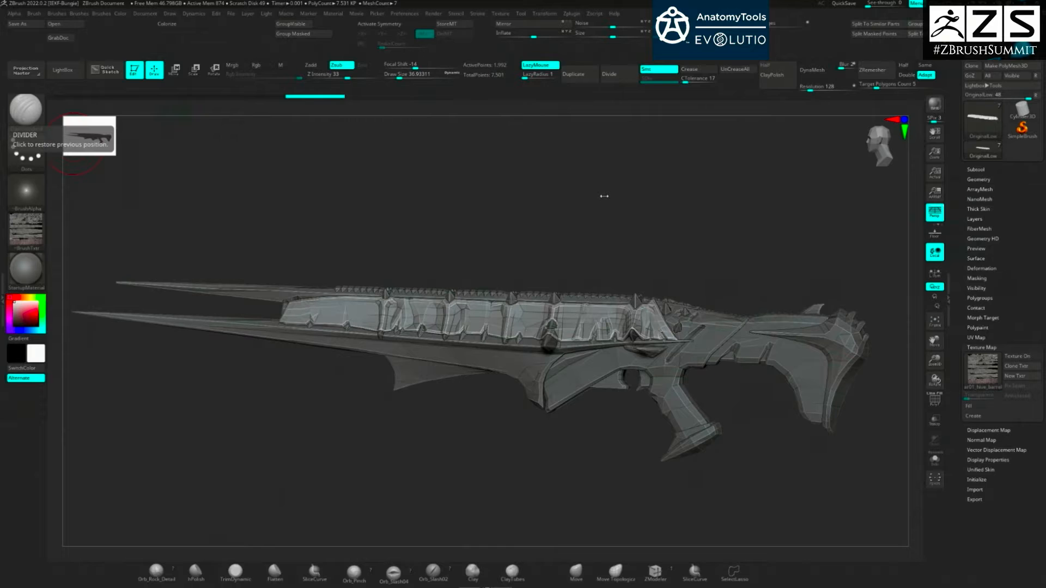
# - Examine the low-poly rifle from several angles
pyautogui.moveTo(622, 216); pyautogui.dragTo(618, 226)
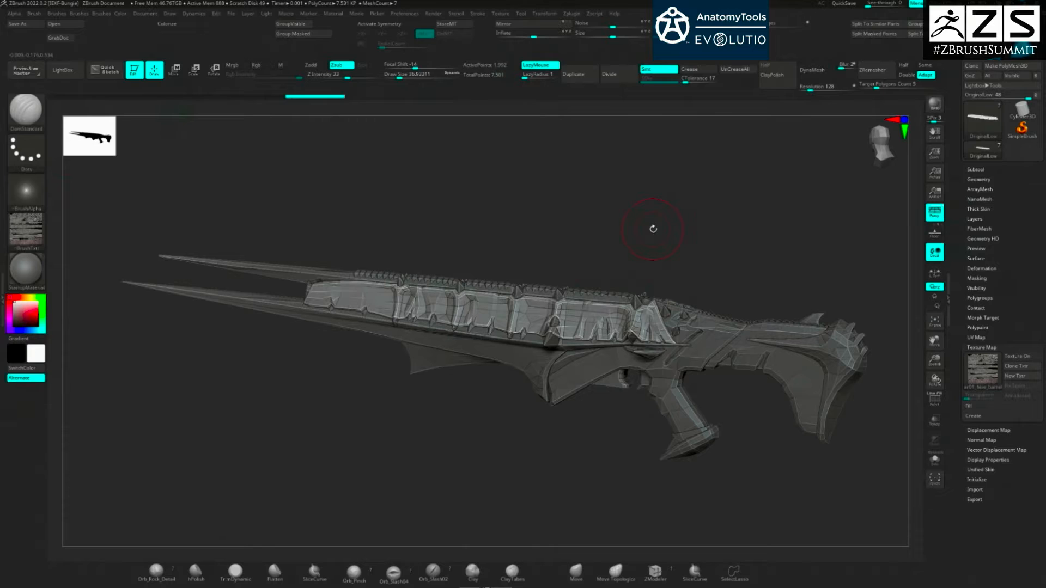
pyautogui.moveTo(671, 223); pyautogui.dragTo(700, 231)
pyautogui.moveTo(708, 267); pyautogui.dragTo(703, 267)
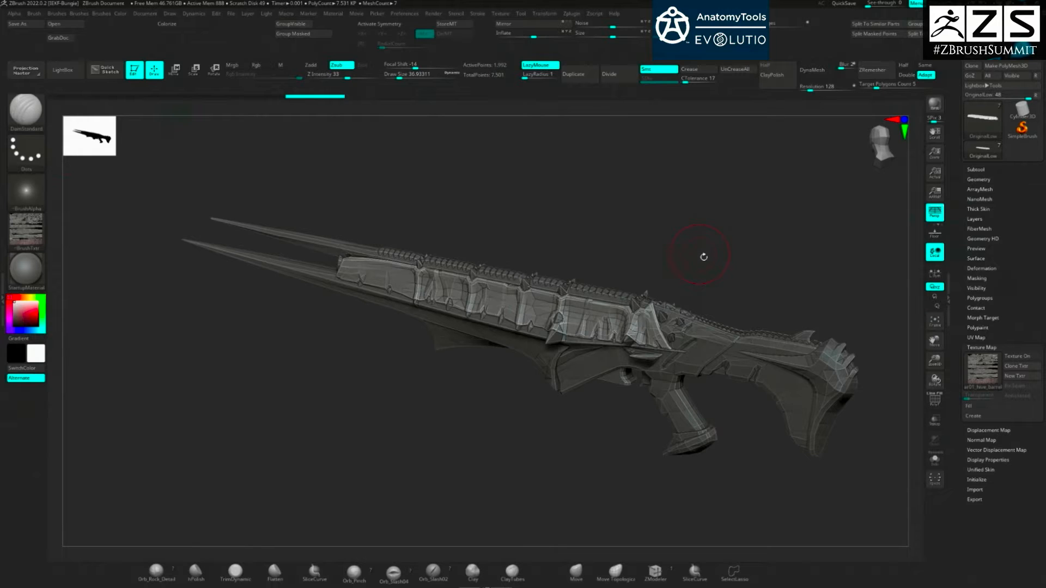
pyautogui.moveTo(703, 257); pyautogui.dragTo(705, 253)
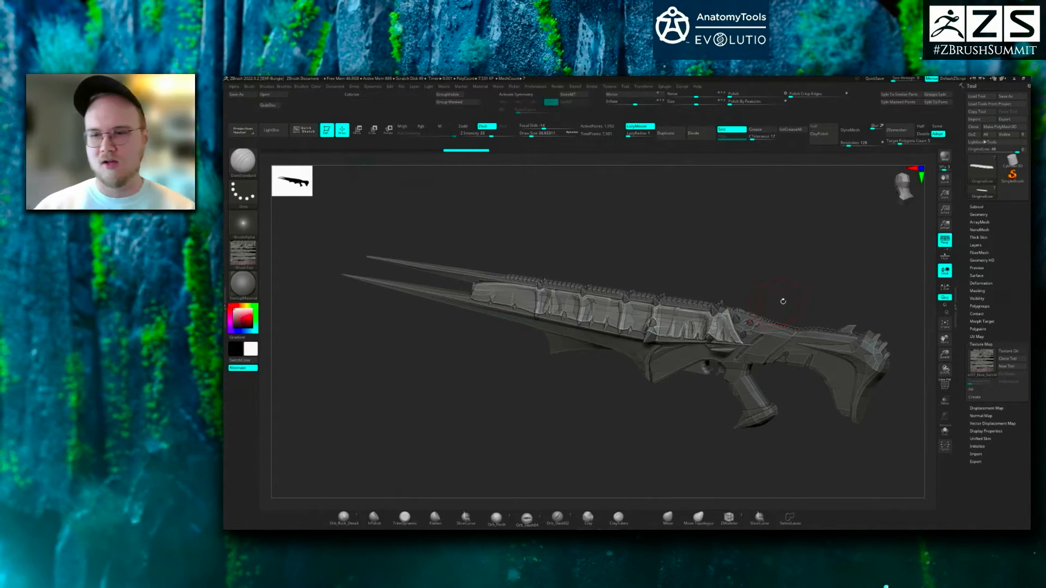
pyautogui.moveTo(789, 261); pyautogui.dragTo(878, 327)
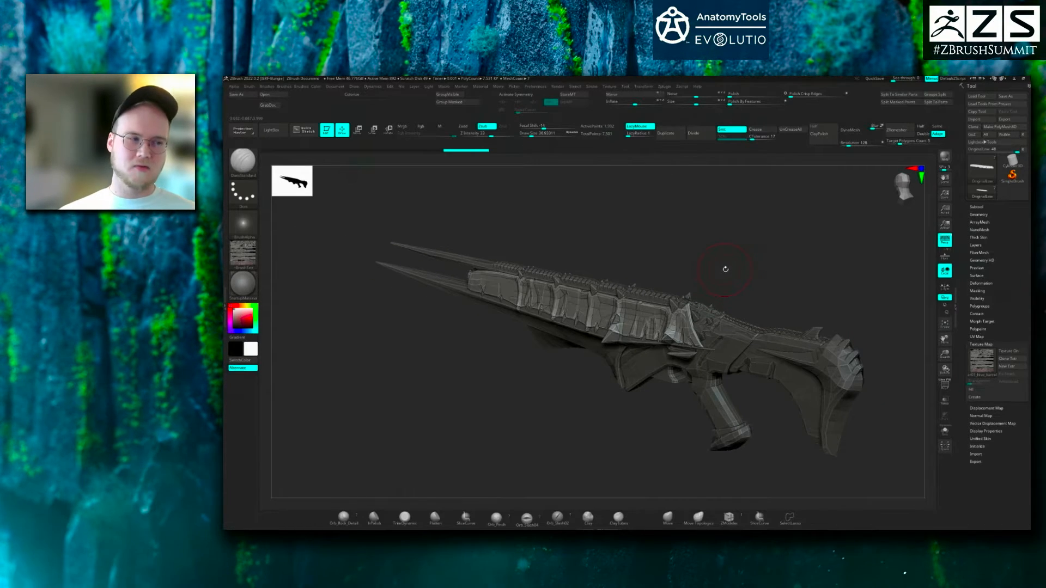
pyautogui.moveTo(726, 269); pyautogui.dragTo(820, 326)
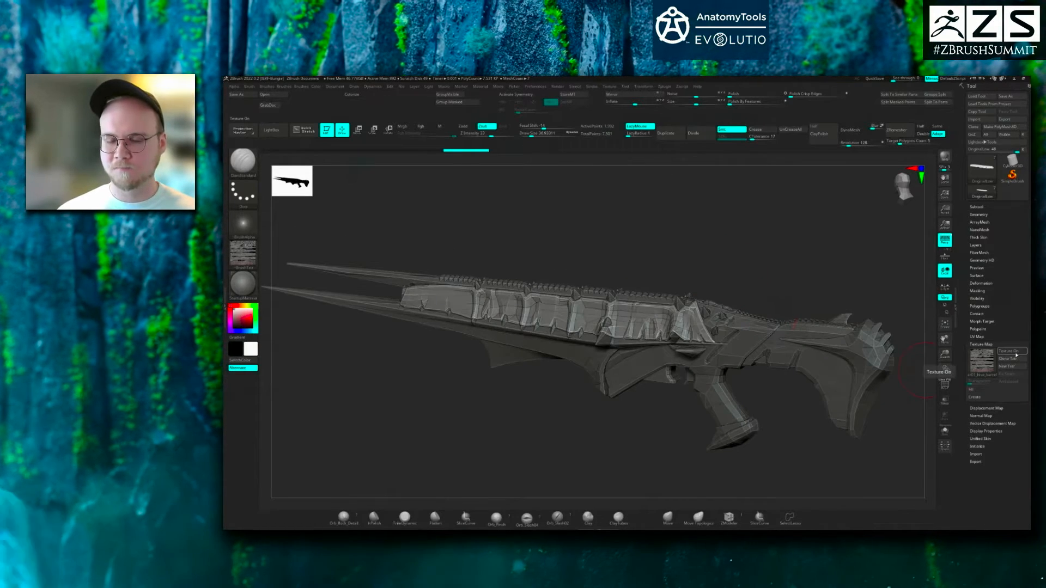
# - Turn on the texture of the ribbed barrel covering and switch the material to BasicMaterial
pyautogui.click(1015, 351)
pyautogui.moveTo(598, 269); pyautogui.dragTo(264, 282)
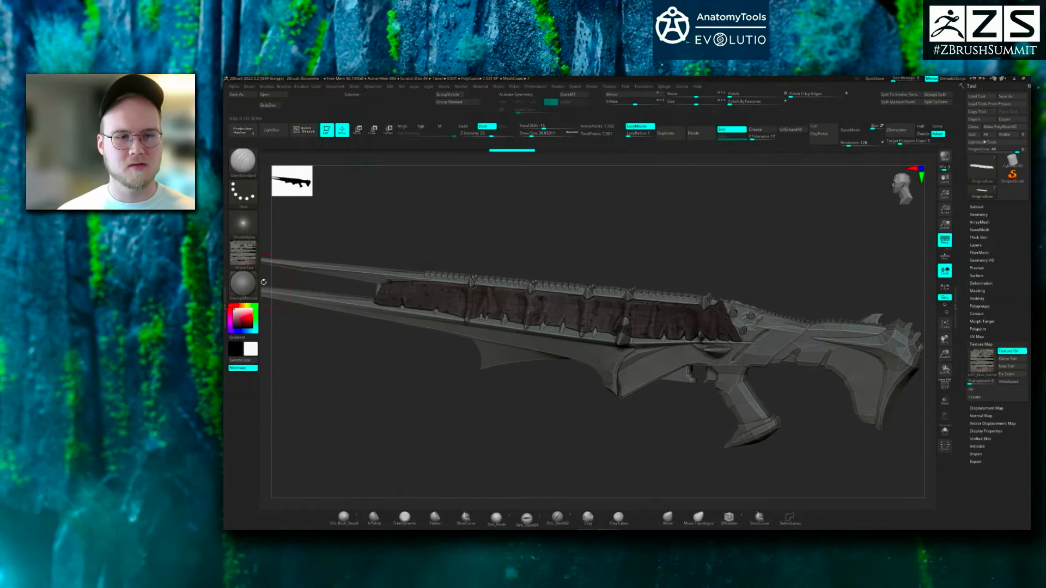
pyautogui.click(243, 284)
pyautogui.click(311, 398)
pyautogui.moveTo(702, 208)
pyautogui.keyDown('alt'); pyautogui.mouseDown()
pyautogui.moveTo(714, 229)
pyautogui.moveTo(702, 228)
pyautogui.mouseUp(); pyautogui.keyUp('alt')
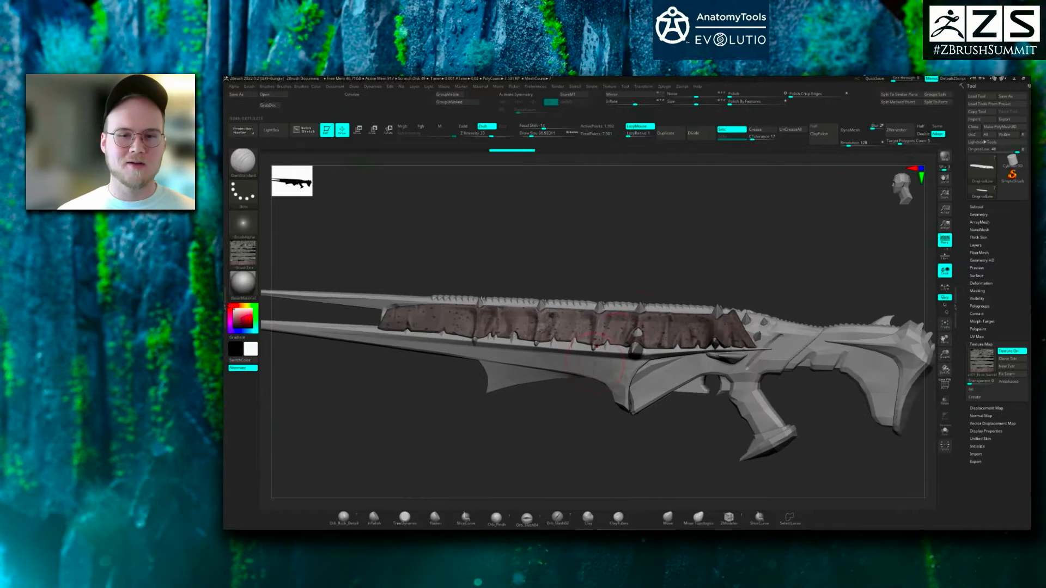
# - Turn on the textures of the rifle's blades and of its main body with the grip
pyautogui.keyDown('alt'); pyautogui.click(793, 345); pyautogui.keyUp('alt')
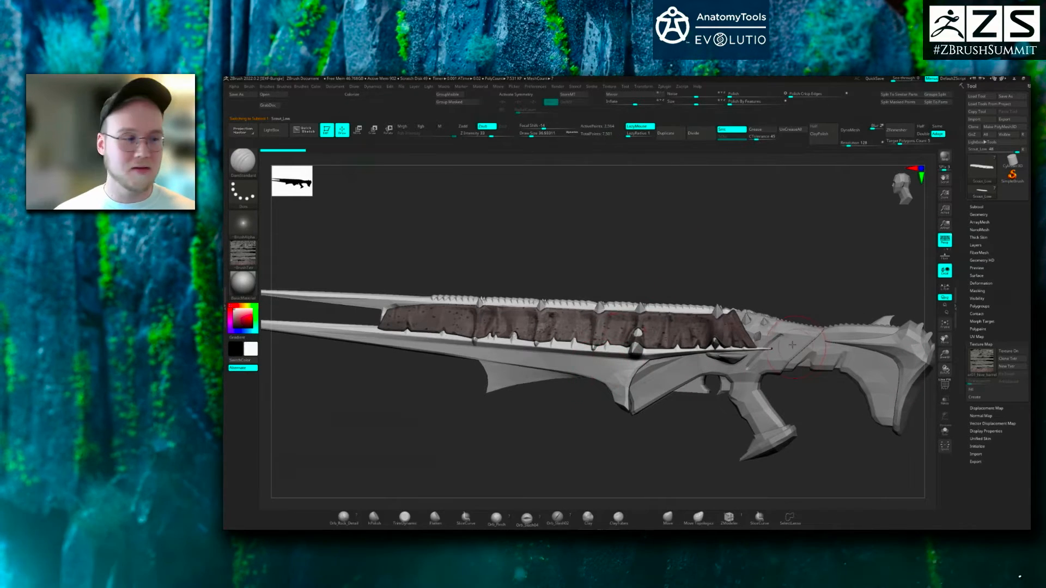
pyautogui.click(1012, 351)
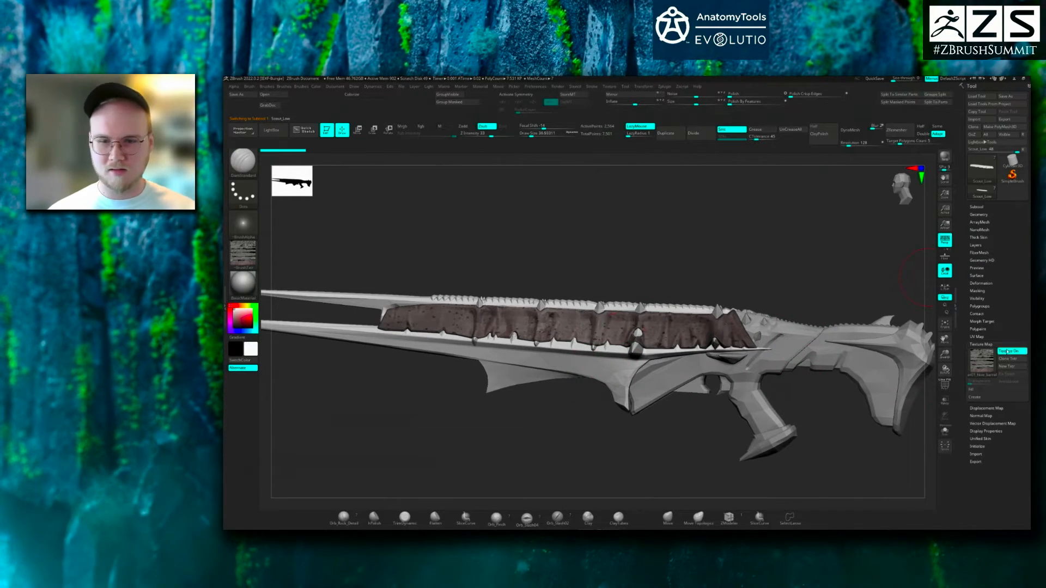
pyautogui.keyDown('alt'); pyautogui.click(666, 386); pyautogui.keyUp('alt')
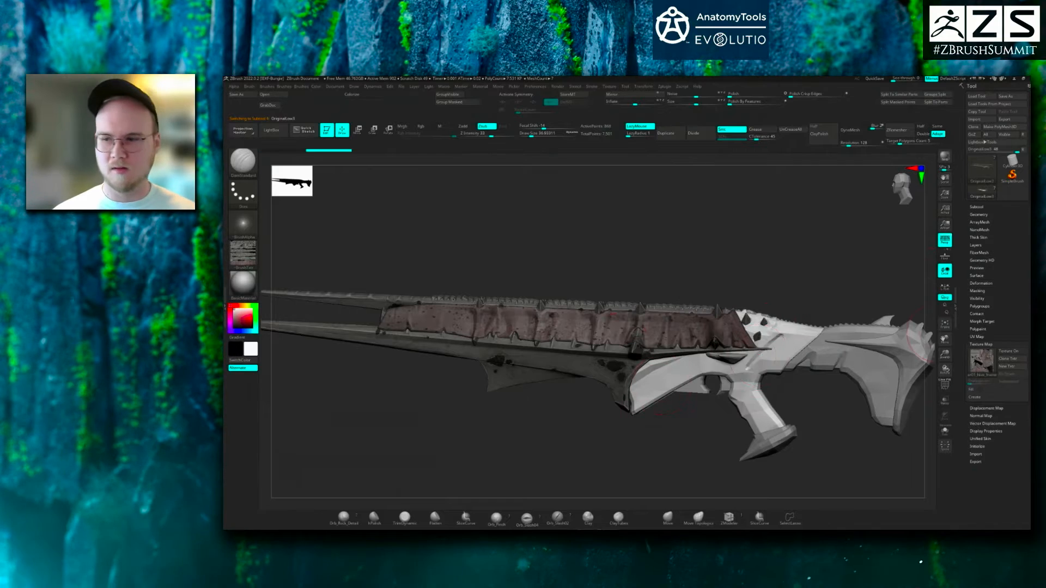
pyautogui.click(1014, 352)
pyautogui.keyDown('alt'); pyautogui.moveTo(861, 459); pyautogui.dragTo(828, 439); pyautogui.keyUp('alt')
# - Turn on the textures of the grip's end cap, the stock's bony rim and the stock's inner panel
pyautogui.keyDown('alt'); pyautogui.click(736, 424); pyautogui.keyUp('alt')
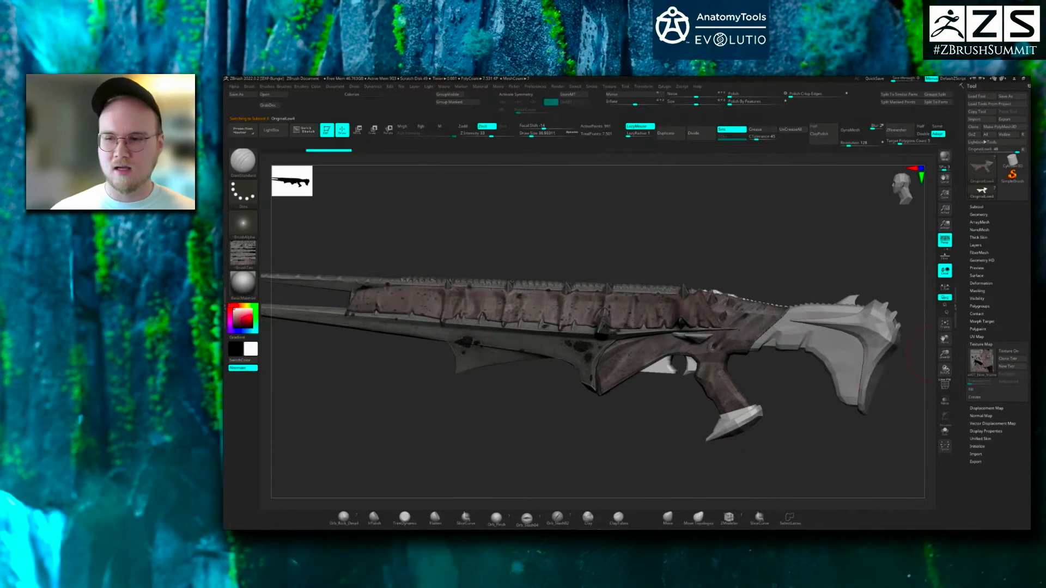
pyautogui.click(1016, 352)
pyautogui.keyDown('alt'); pyautogui.click(832, 376); pyautogui.keyUp('alt')
pyautogui.click(1012, 351)
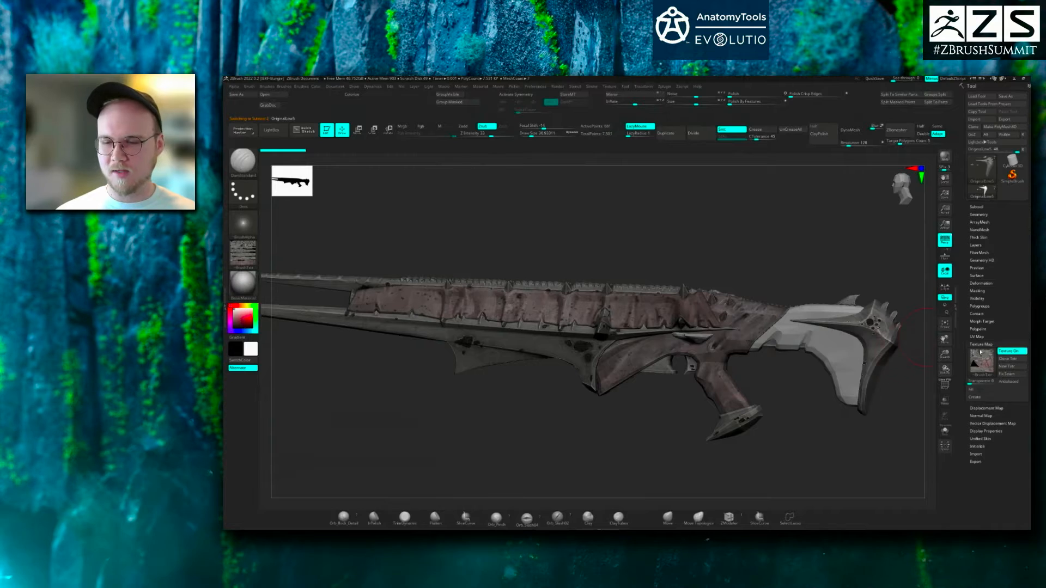
pyautogui.keyDown('alt'); pyautogui.click(838, 347); pyautogui.keyUp('alt')
pyautogui.click(1012, 351)
pyautogui.moveTo(886, 265); pyautogui.dragTo(803, 262)
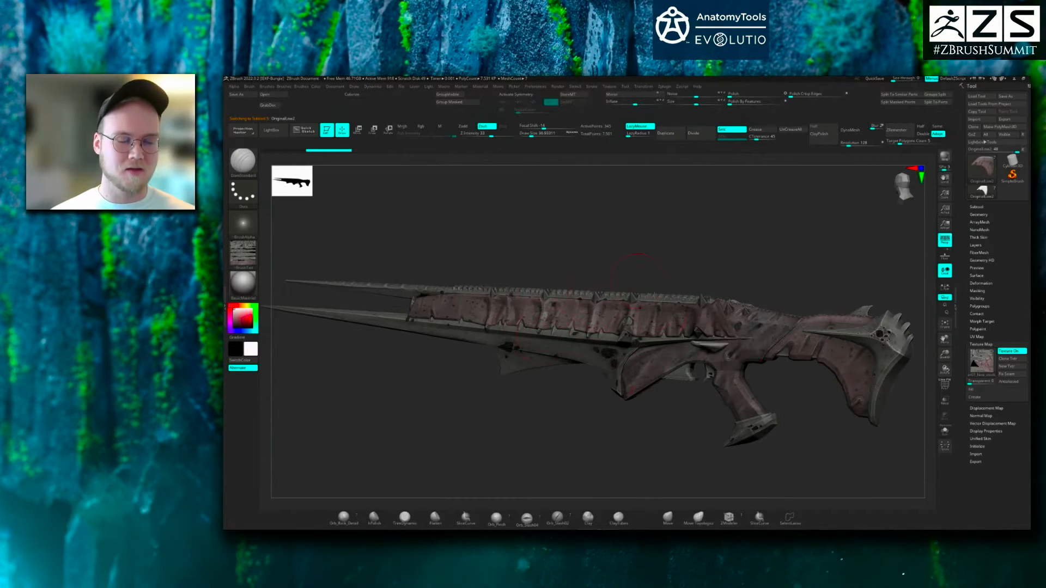
# - Turn off the textures of the stock's inner panel, its bony rim and the rifle's main body
pyautogui.moveTo(788, 253); pyautogui.dragTo(728, 285)
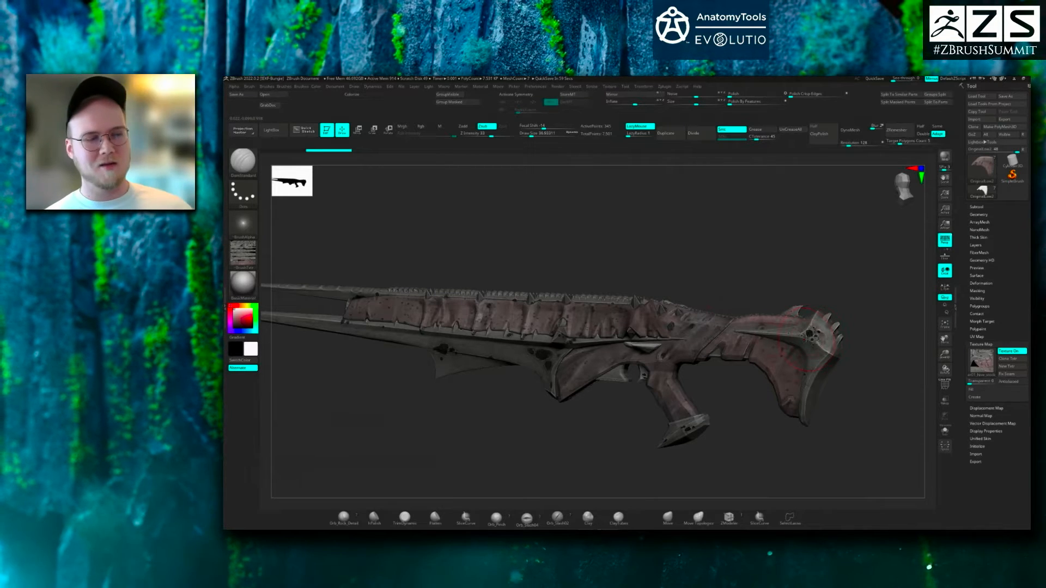
pyautogui.click(1012, 359)
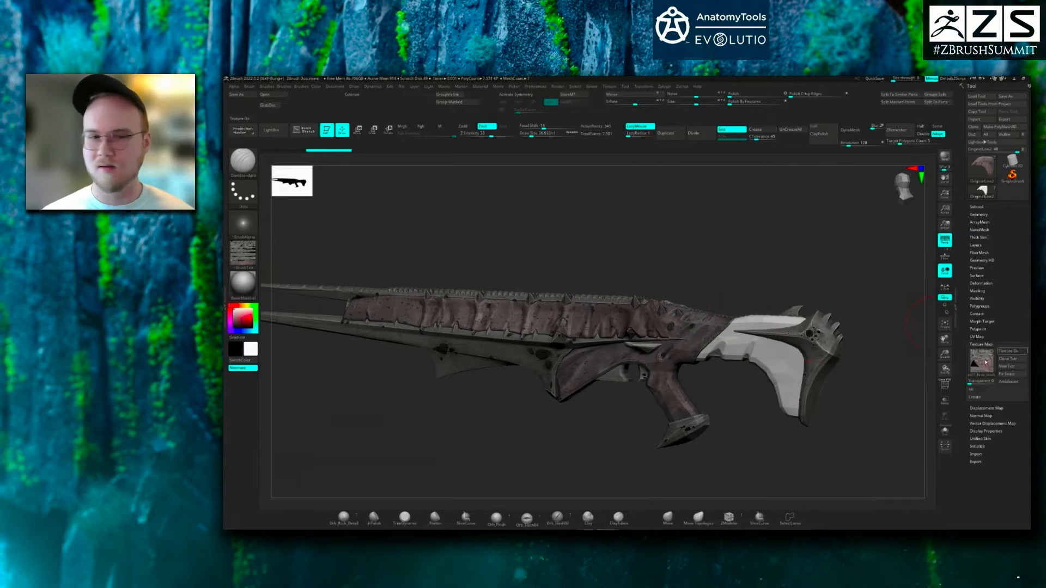
pyautogui.moveTo(243, 262)
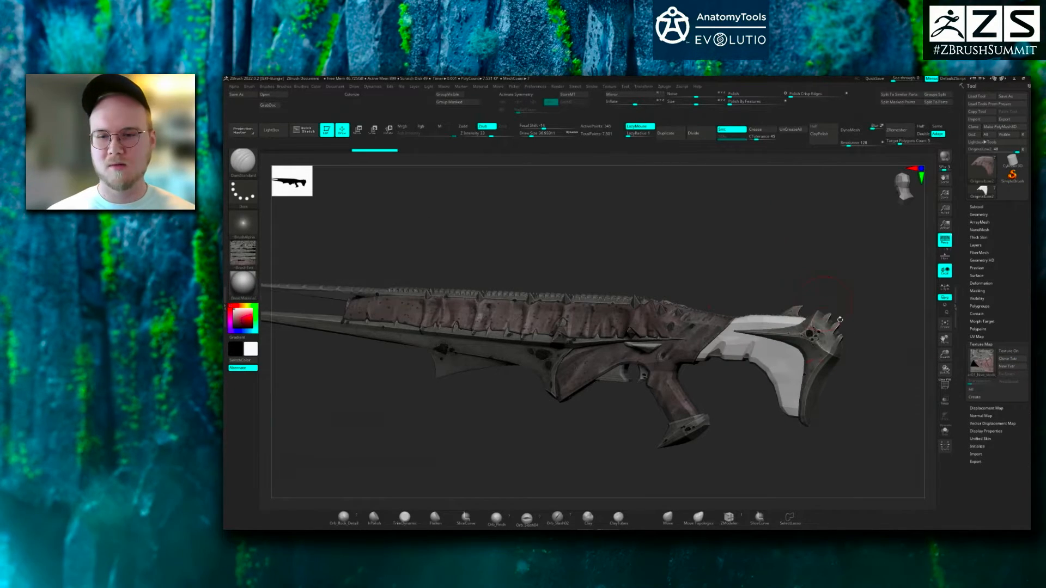
pyautogui.click(1006, 352)
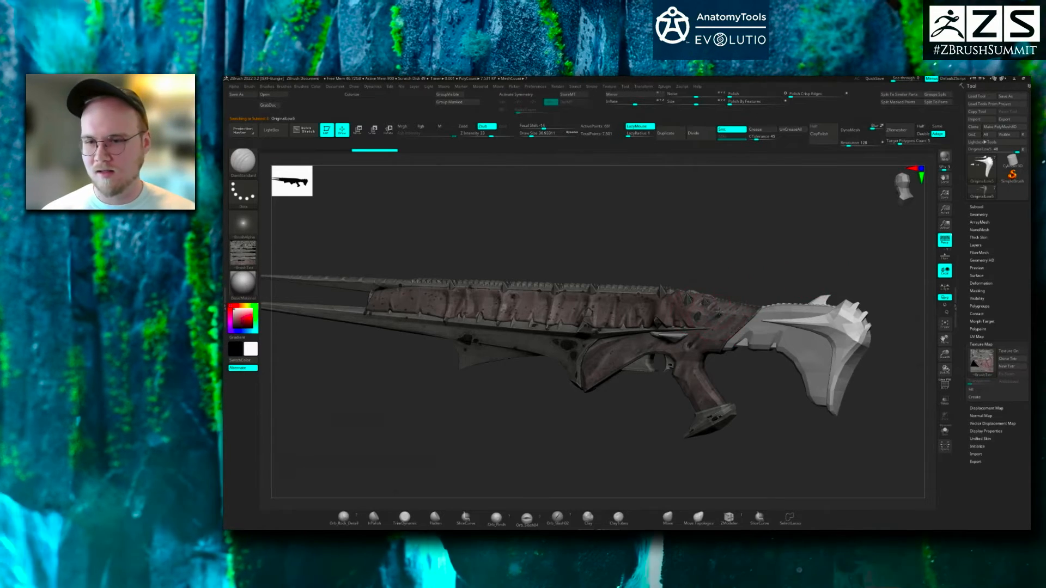
pyautogui.keyDown('alt'); pyautogui.click(707, 298); pyautogui.keyUp('alt')
pyautogui.click(1008, 352)
# - Turn off the textures of the barrel covering, blades and grip end cap, and restore the StartupMaterial
pyautogui.keyDown('alt'); pyautogui.click(616, 339); pyautogui.keyUp('alt')
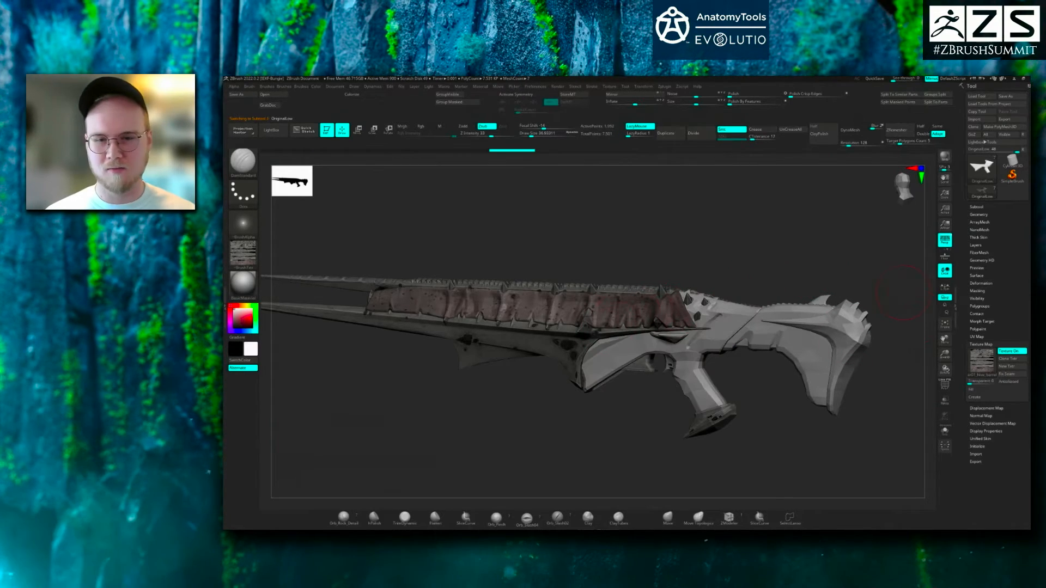
pyautogui.keyDown('alt'); pyautogui.click(679, 320); pyautogui.keyUp('alt')
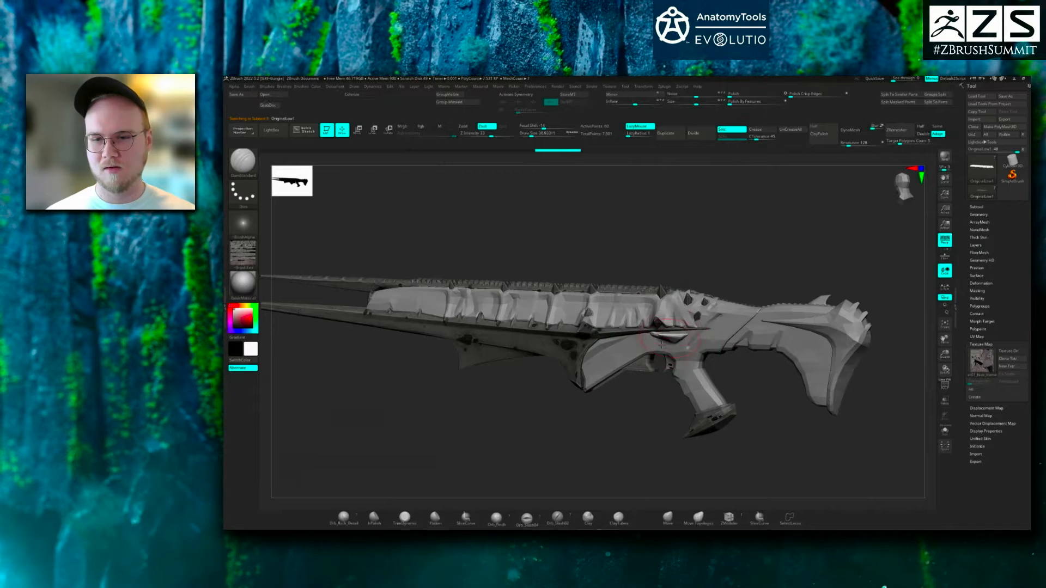
pyautogui.click(1013, 351)
pyautogui.click(1013, 350)
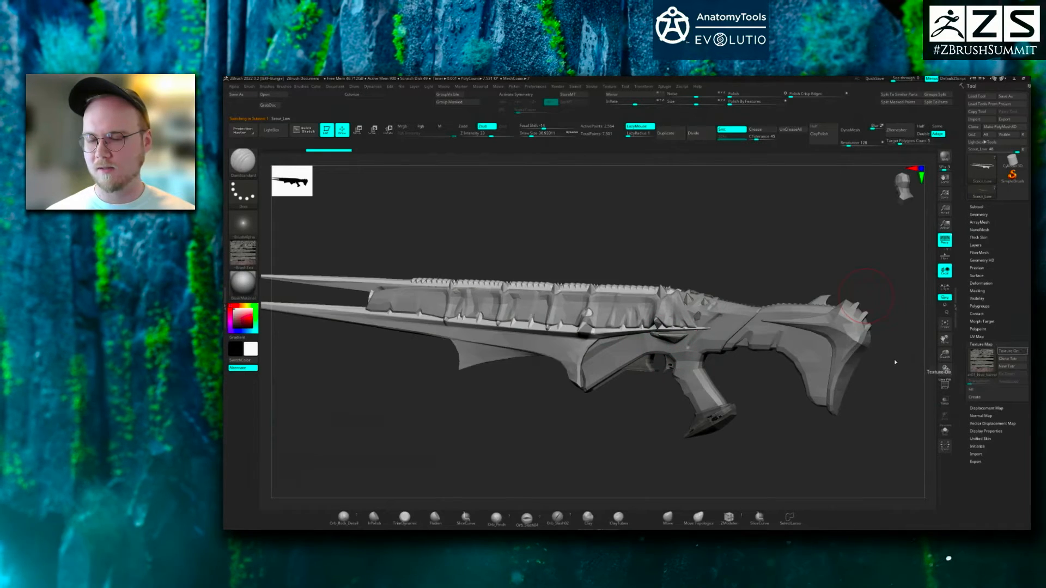
pyautogui.keyDown('alt'); pyautogui.click(708, 423); pyautogui.keyUp('alt')
pyautogui.click(1001, 353)
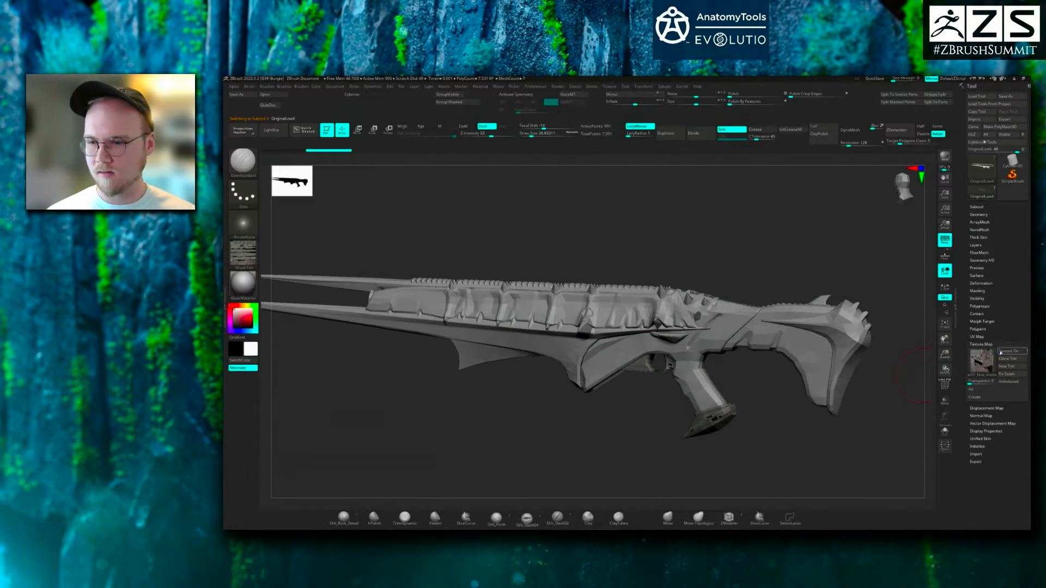
pyautogui.click(243, 283)
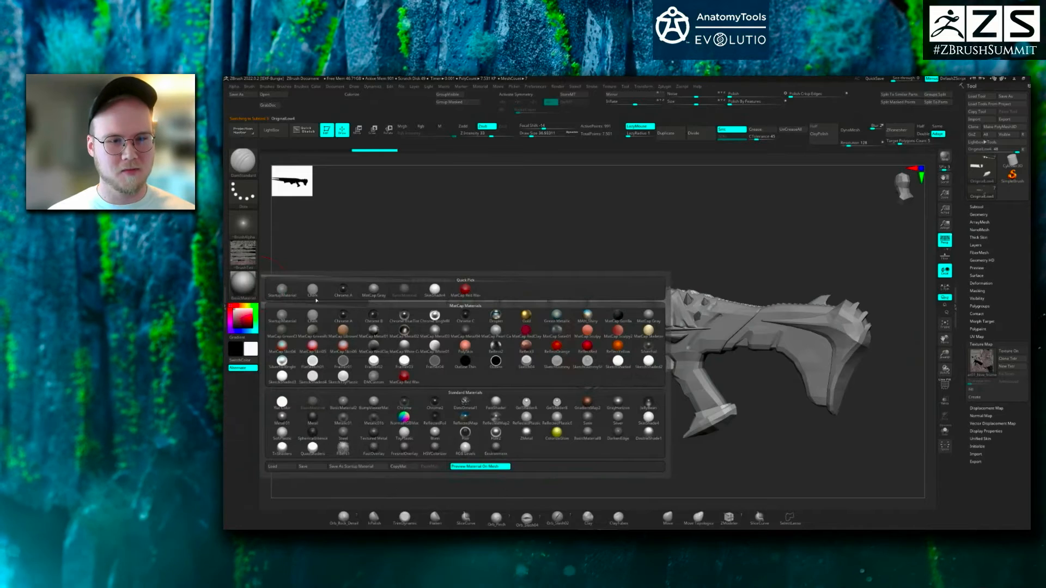
pyautogui.click(281, 289)
# - Go through the rifle's separate parts by making the stock rim, blades, main body and stock panel active in turn
pyautogui.moveTo(777, 247); pyautogui.dragTo(795, 261)
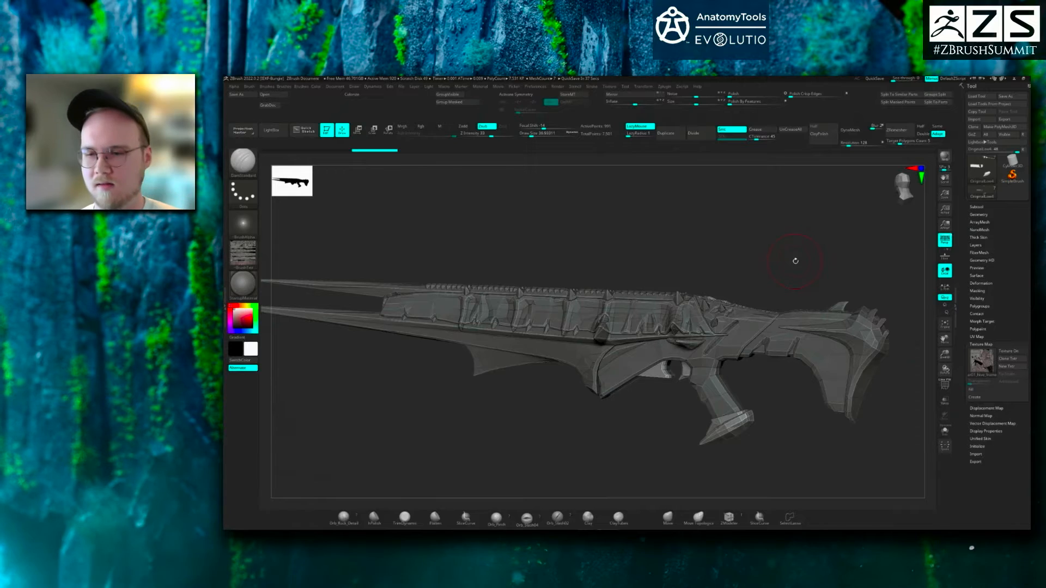
pyautogui.moveTo(831, 255); pyautogui.dragTo(810, 256)
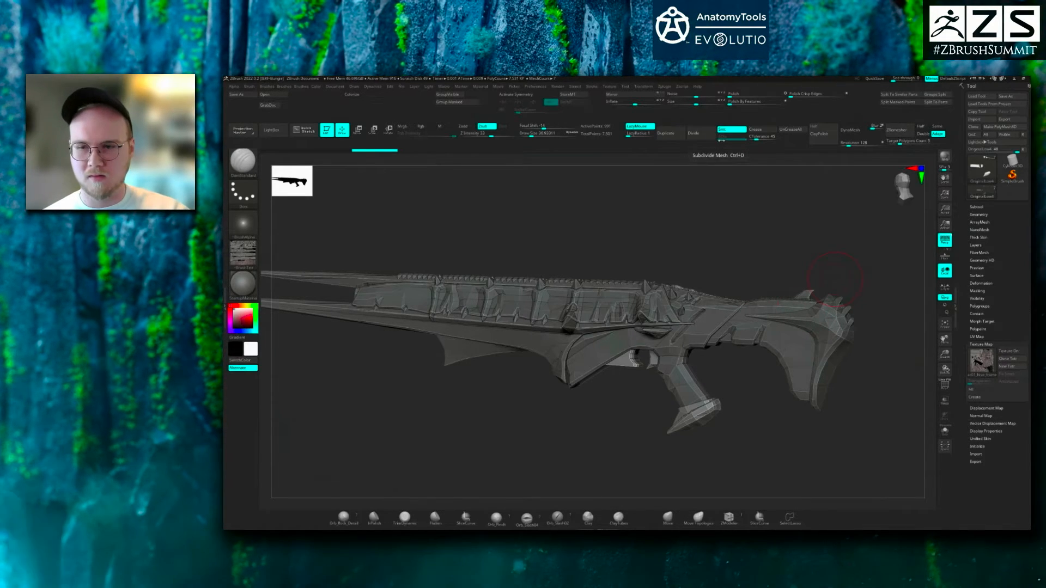
pyautogui.moveTo(861, 284); pyautogui.dragTo(836, 308)
pyautogui.keyDown('alt'); pyautogui.click(809, 330); pyautogui.keyUp('alt')
pyautogui.keyDown('alt'); pyautogui.moveTo(890, 359); pyautogui.dragTo(657, 316); pyautogui.keyUp('alt')
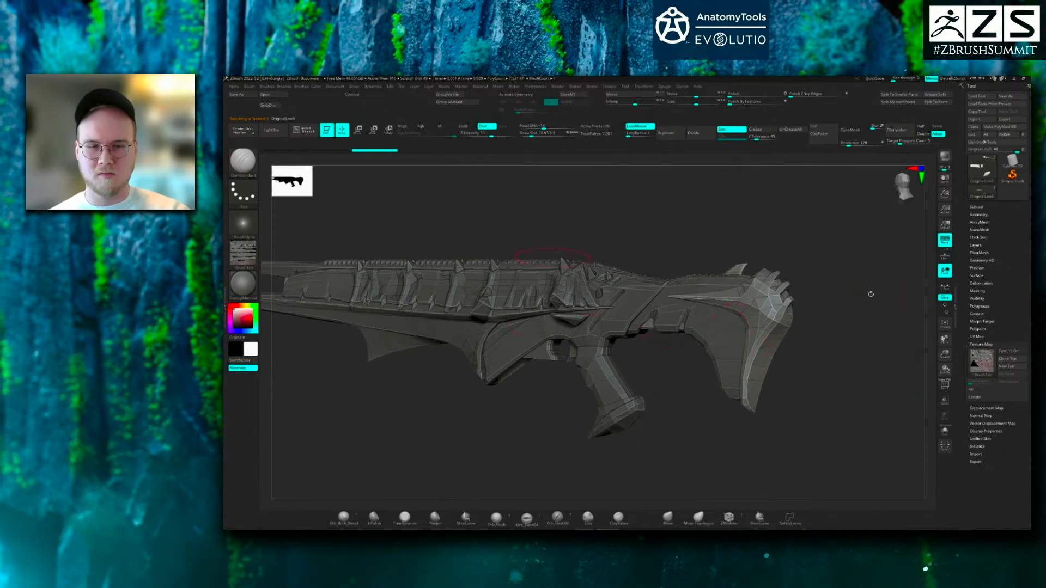
pyautogui.moveTo(872, 307); pyautogui.dragTo(771, 322)
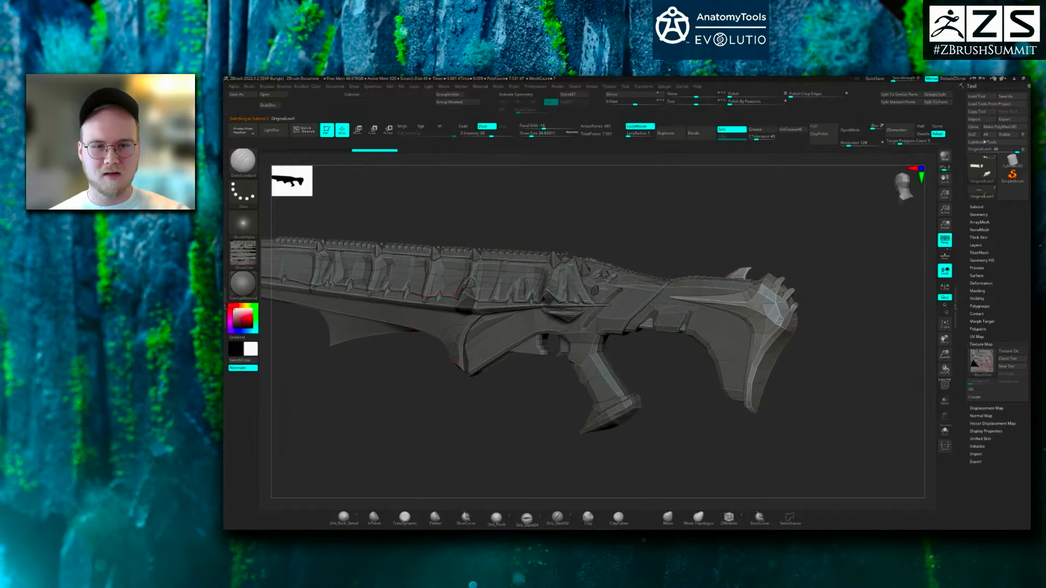
pyautogui.keyDown('alt'); pyautogui.click(512, 316); pyautogui.keyUp('alt')
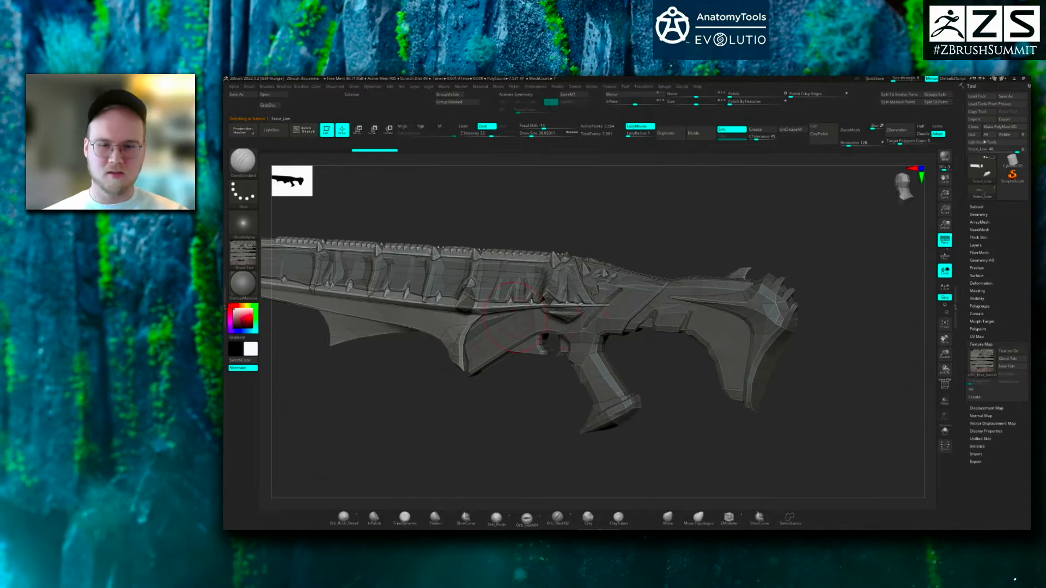
pyautogui.keyDown('alt'); pyautogui.click(550, 333); pyautogui.keyUp('alt')
pyautogui.keyDown('alt'); pyautogui.click(725, 331); pyautogui.keyUp('alt')
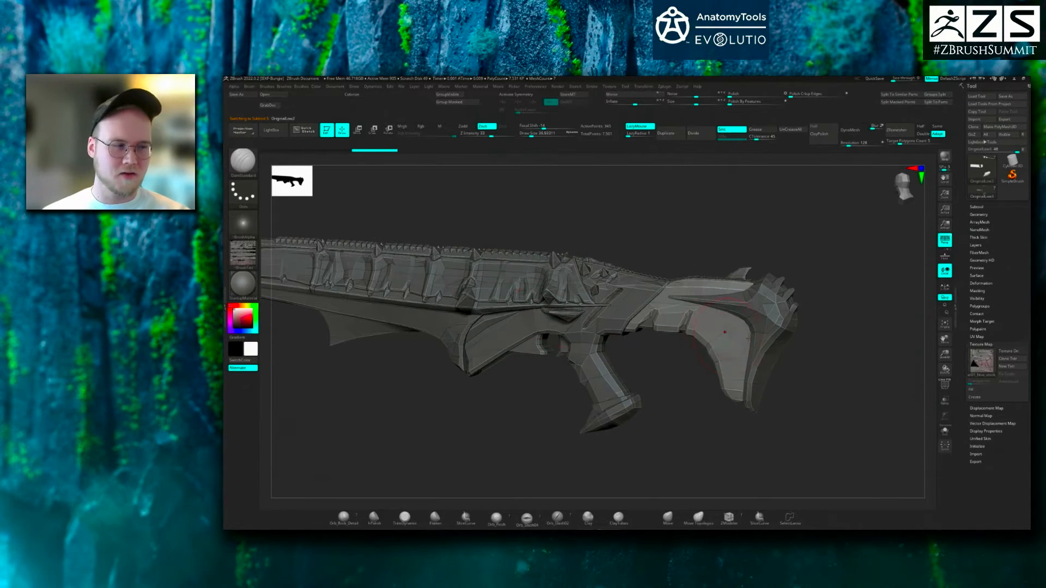
# - Make the stock's bony rim the active subtool and show its polygroup colour and wireframe
pyautogui.moveTo(890, 381)
pyautogui.mouseDown()
pyautogui.moveTo(819, 353)
pyautogui.moveTo(868, 365)
pyautogui.moveTo(861, 359)
pyautogui.moveTo(872, 377)
pyautogui.mouseUp()
pyautogui.keyDown('alt'); pyautogui.click(800, 342); pyautogui.keyUp('alt')
pyautogui.moveTo(881, 401); pyautogui.dragTo(840, 402)
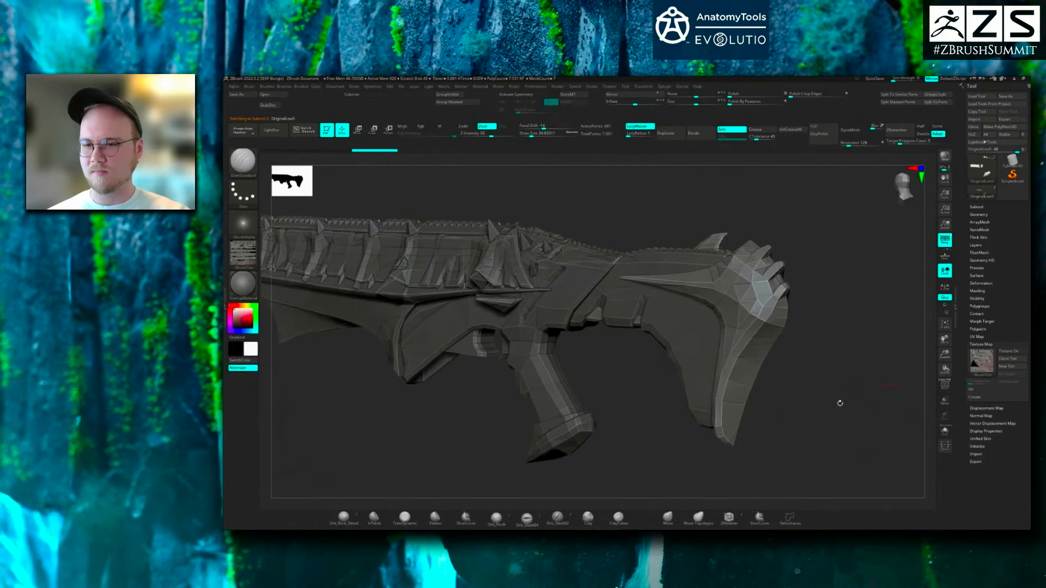
pyautogui.hotkey('shift', 'f')
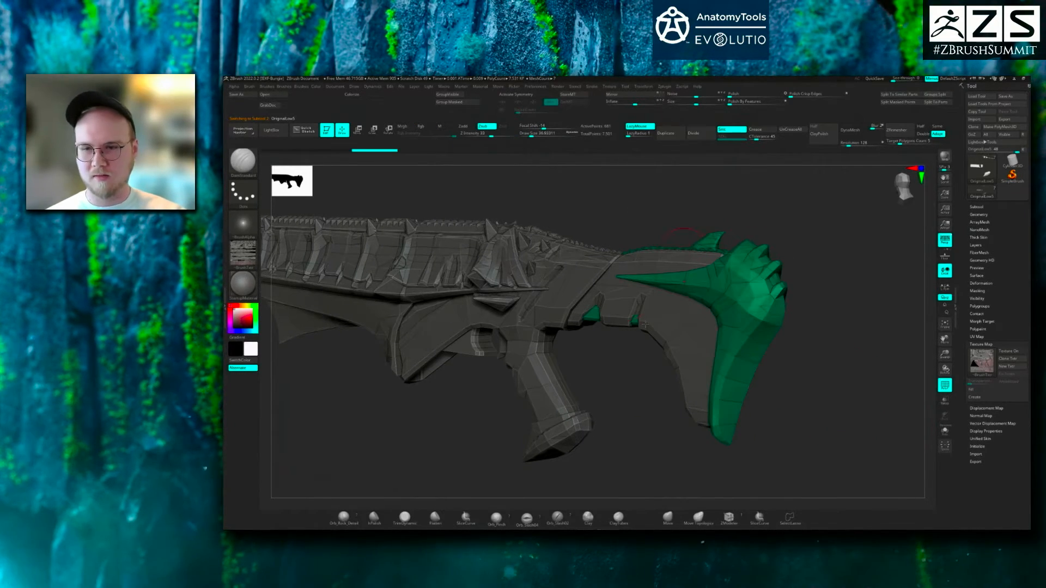
# - Try creasing the edges of the stock's bony rim, clearing the creases after each attempt
pyautogui.moveTo(815, 322); pyautogui.dragTo(816, 151)
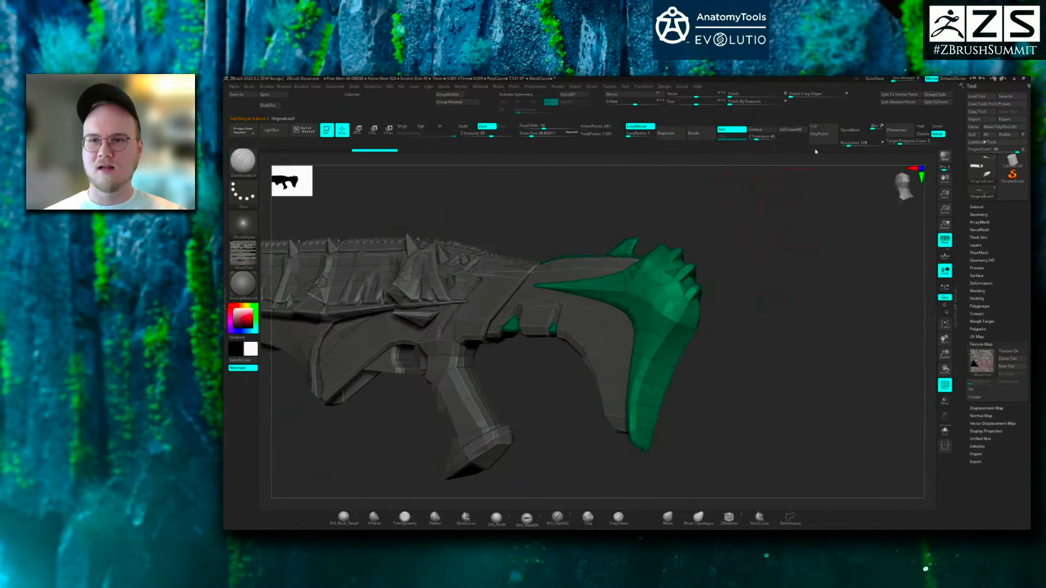
pyautogui.moveTo(752, 308); pyautogui.dragTo(793, 221)
pyautogui.click(765, 132)
pyautogui.moveTo(799, 346); pyautogui.dragTo(579, 491)
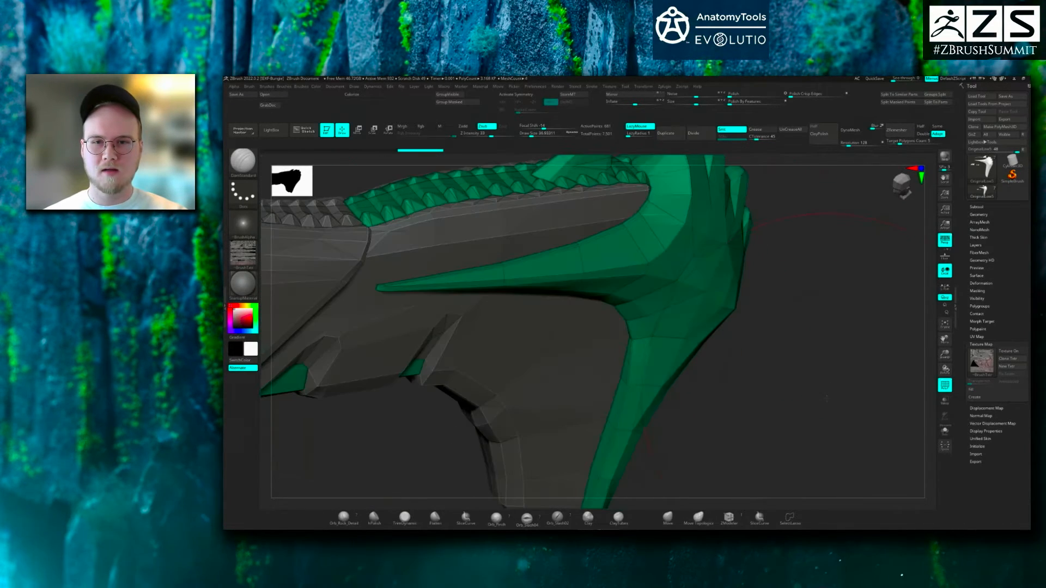
pyautogui.click(791, 131)
pyautogui.click(765, 132)
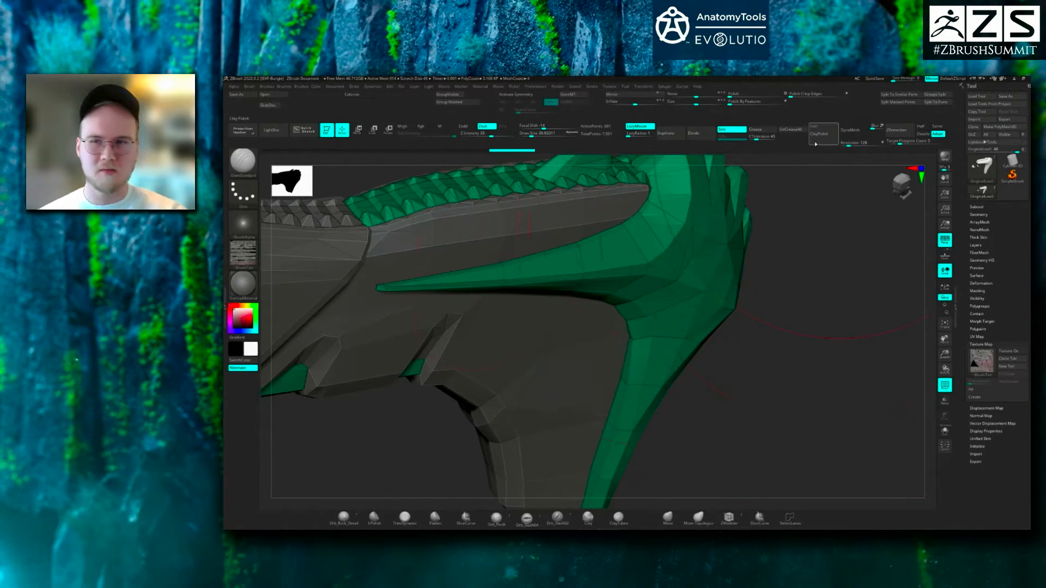
pyautogui.click(794, 130)
# - Reduce the draw size to about 10 and subdivide the stock's bony rim twice
pyautogui.keyDown('ctrl'); pyautogui.moveTo(840, 302); pyautogui.dragTo(812, 285, button='right'); pyautogui.keyUp('ctrl')
pyautogui.press('space')
pyautogui.click(812, 288)
pyautogui.moveTo(817, 297); pyautogui.dragTo(811, 354)
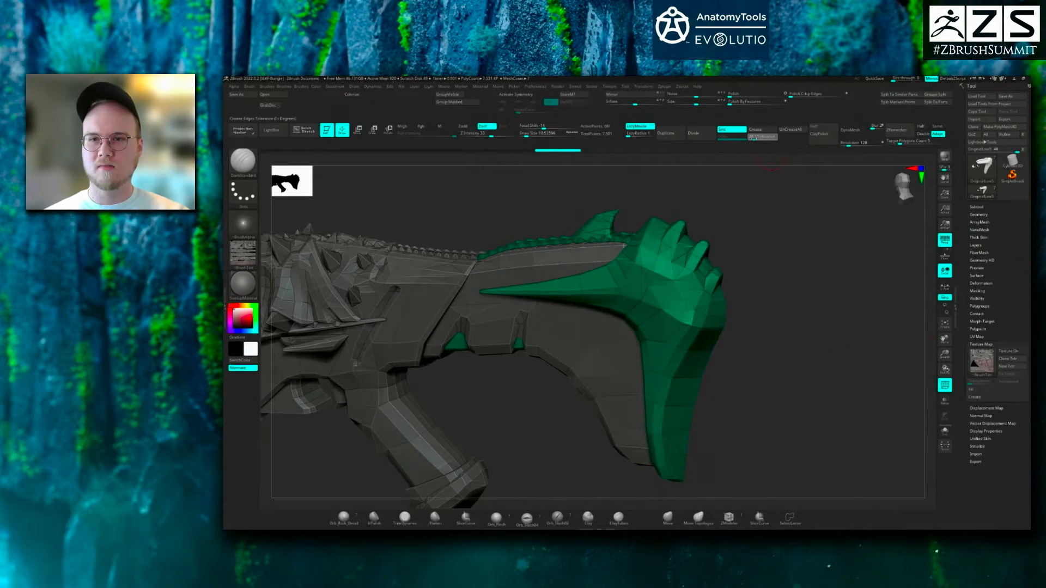
pyautogui.moveTo(776, 368); pyautogui.dragTo(725, 357)
pyautogui.hotkey('ctrl', 'd')
pyautogui.hotkey('ctrl', 'd')
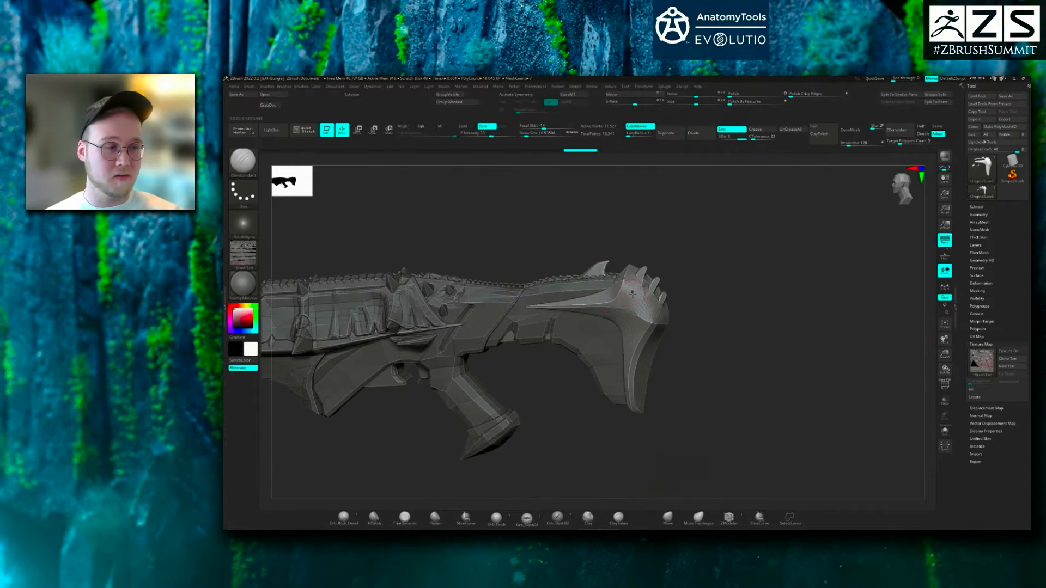
# - Undo the two subdivisions of the stock's bony rim
pyautogui.moveTo(761, 392); pyautogui.dragTo(740, 389)
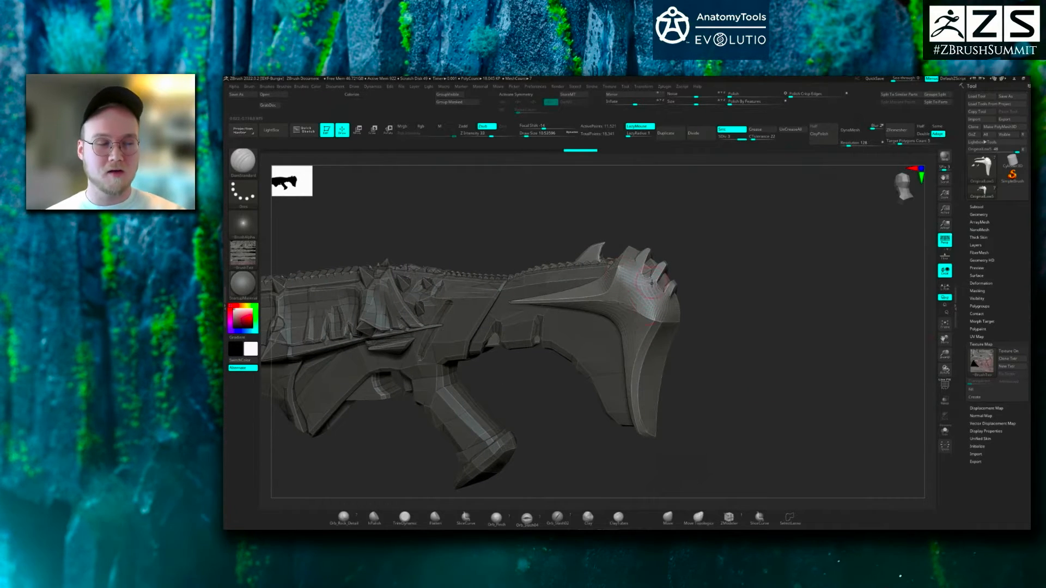
pyautogui.moveTo(810, 343); pyautogui.dragTo(815, 358)
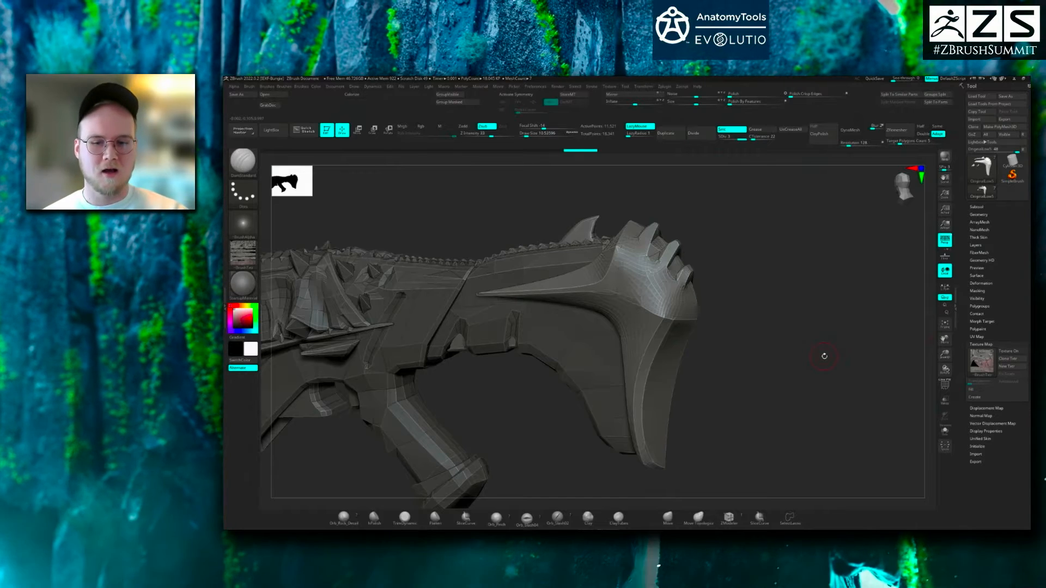
pyautogui.hotkey('ctrl', 'z')
pyautogui.hotkey('ctrl', 'z')
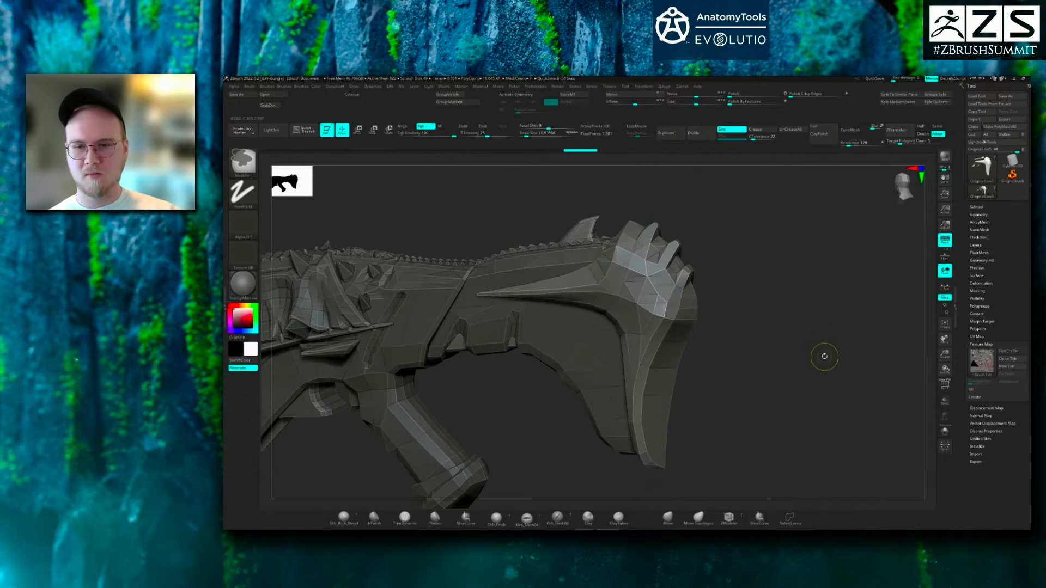
# - Show the polyframe and crease ridge edges of the stock's bony rim using the ZModeler brush's Crease edge action
pyautogui.hotkey('shift', 'f')
pyautogui.keyDown('alt'); pyautogui.moveTo(753, 349); pyautogui.dragTo(662, 274); pyautogui.keyUp('alt')
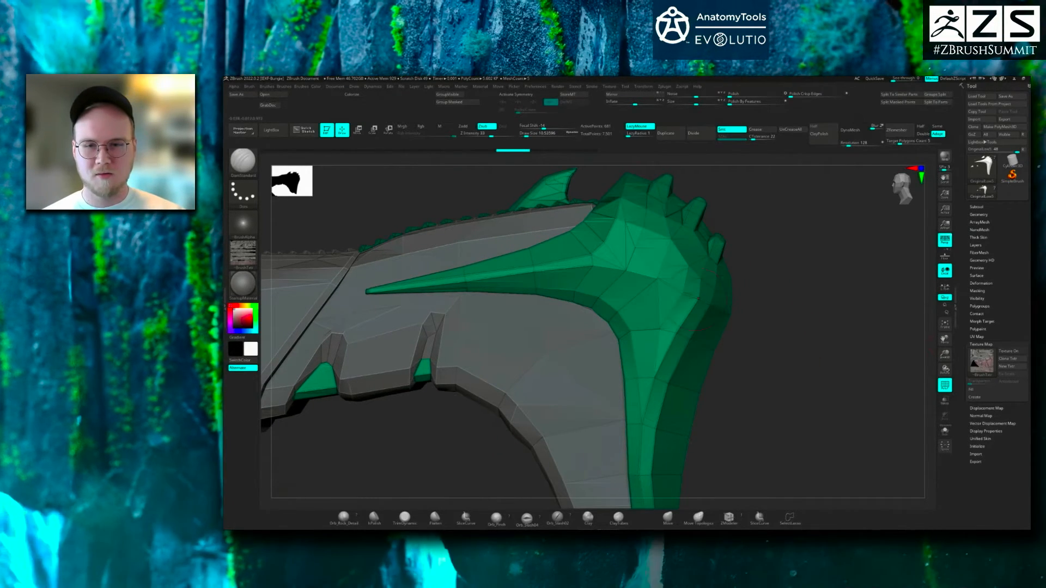
pyautogui.press('b')
pyautogui.press('z')
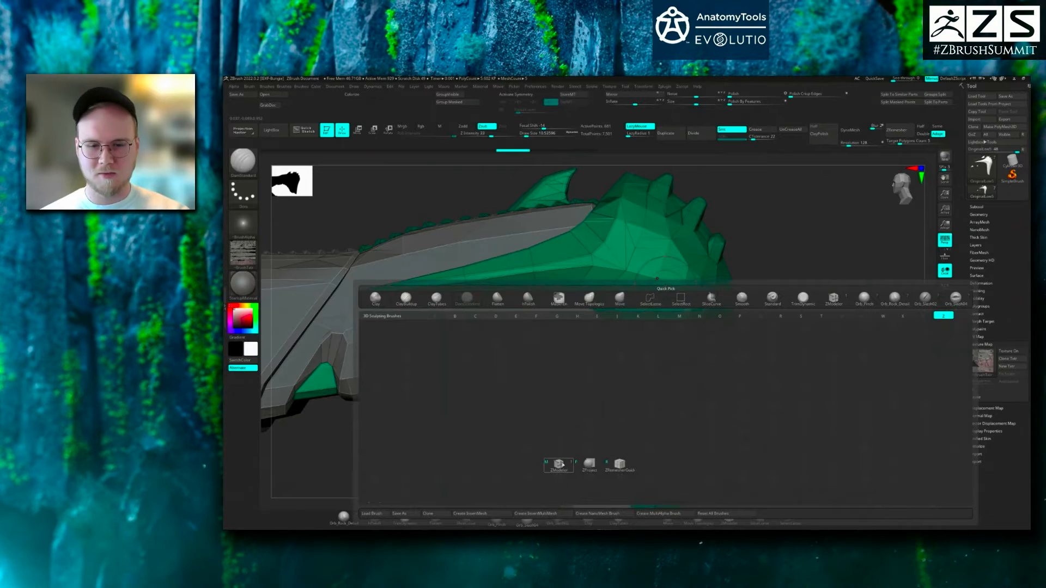
pyautogui.press('m')
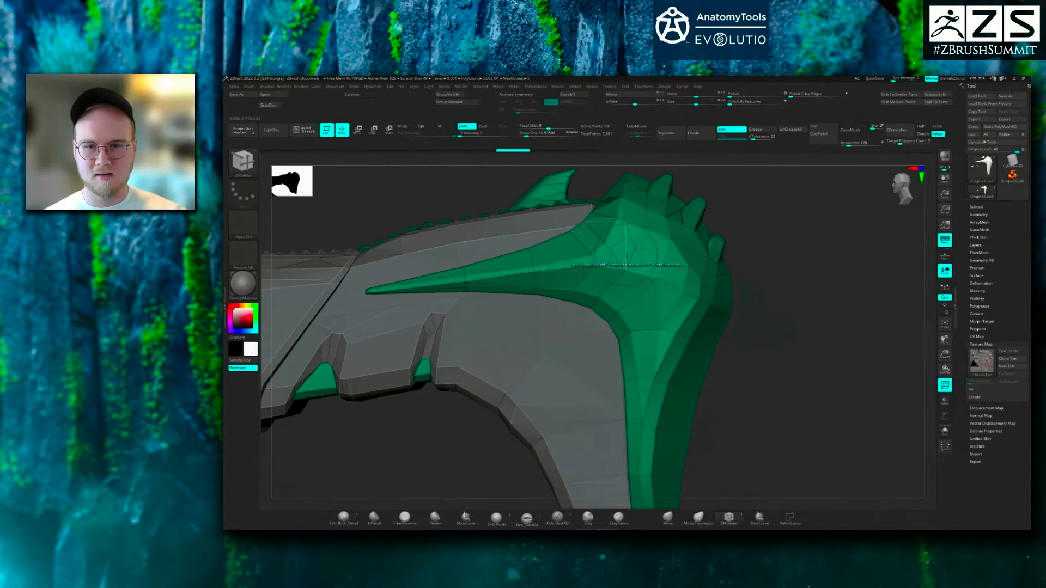
pyautogui.press('space')
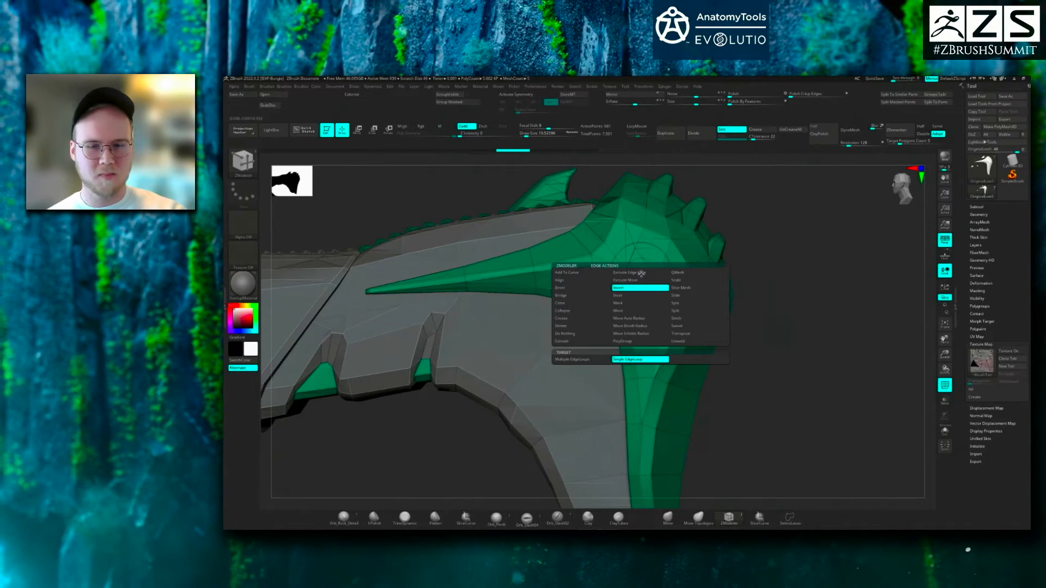
pyautogui.click(576, 318)
pyautogui.keyDown('alt'); pyautogui.moveTo(817, 297); pyautogui.dragTo(769, 307); pyautogui.keyUp('alt')
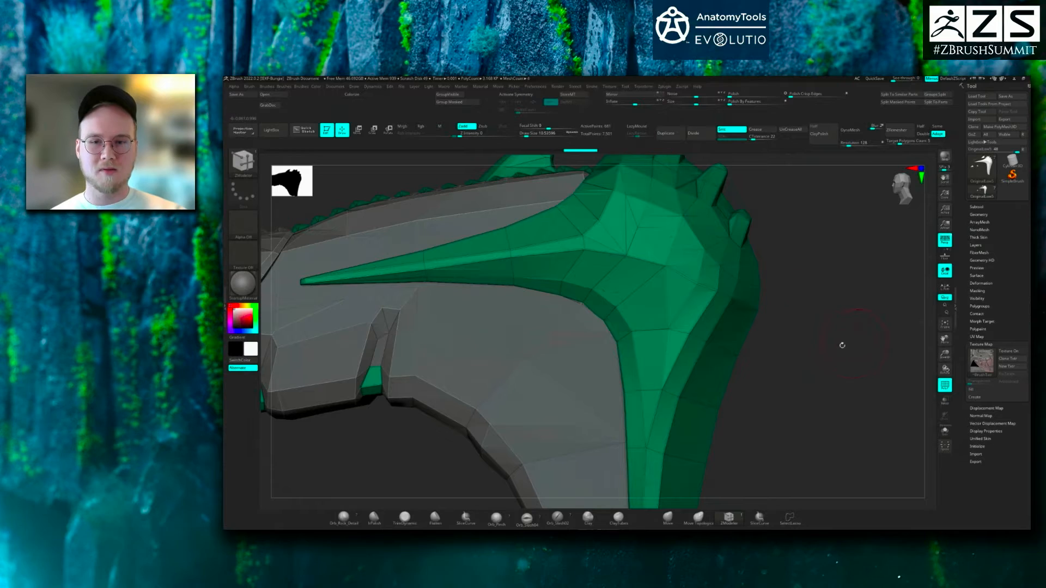
pyautogui.keyDown('alt'); pyautogui.moveTo(825, 348); pyautogui.dragTo(797, 336); pyautogui.keyUp('alt')
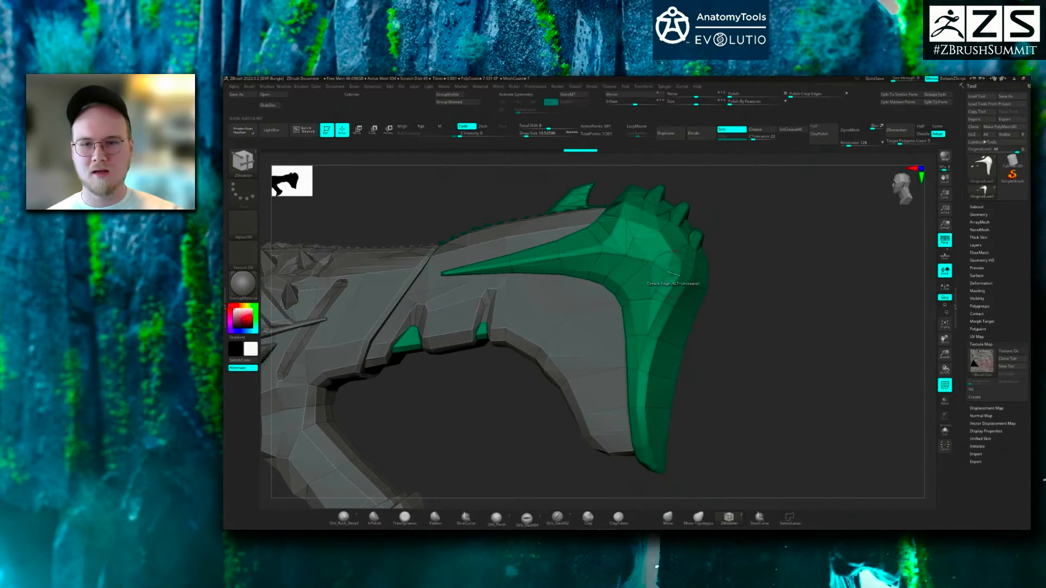
pyautogui.moveTo(788, 332); pyautogui.dragTo(760, 286)
# - Subdivide the creased bony rim of the stock twice and show its polyframe
pyautogui.moveTo(751, 393); pyautogui.dragTo(784, 391)
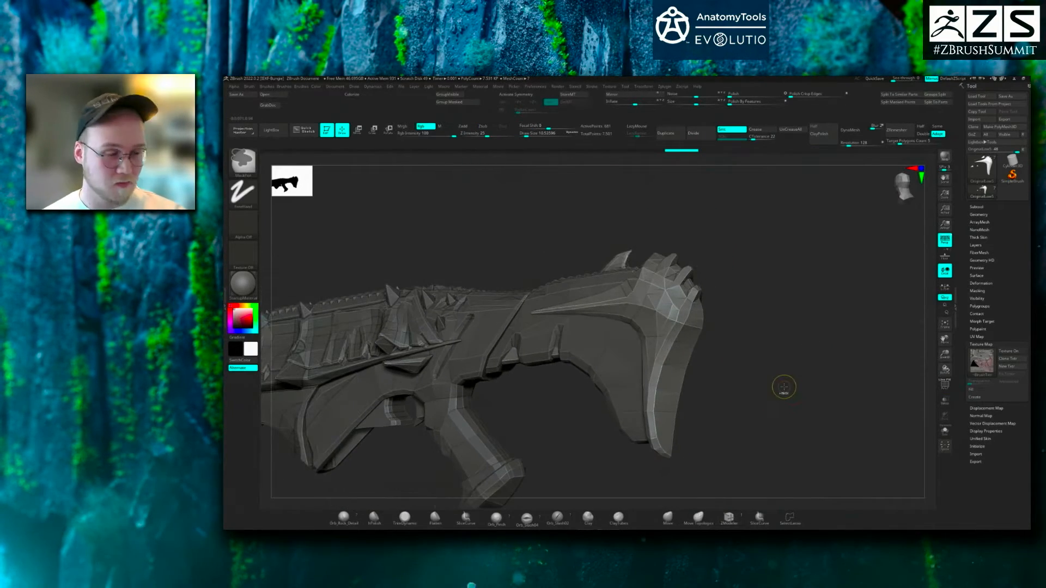
pyautogui.press('d')
pyautogui.moveTo(781, 381); pyautogui.dragTo(669, 360)
pyautogui.press('d')
pyautogui.keyDown('alt'); pyautogui.moveTo(767, 367); pyautogui.dragTo(841, 373); pyautogui.keyUp('alt')
pyautogui.hotkey('ctrl', 'z')
pyautogui.hotkey('shift', 'f')
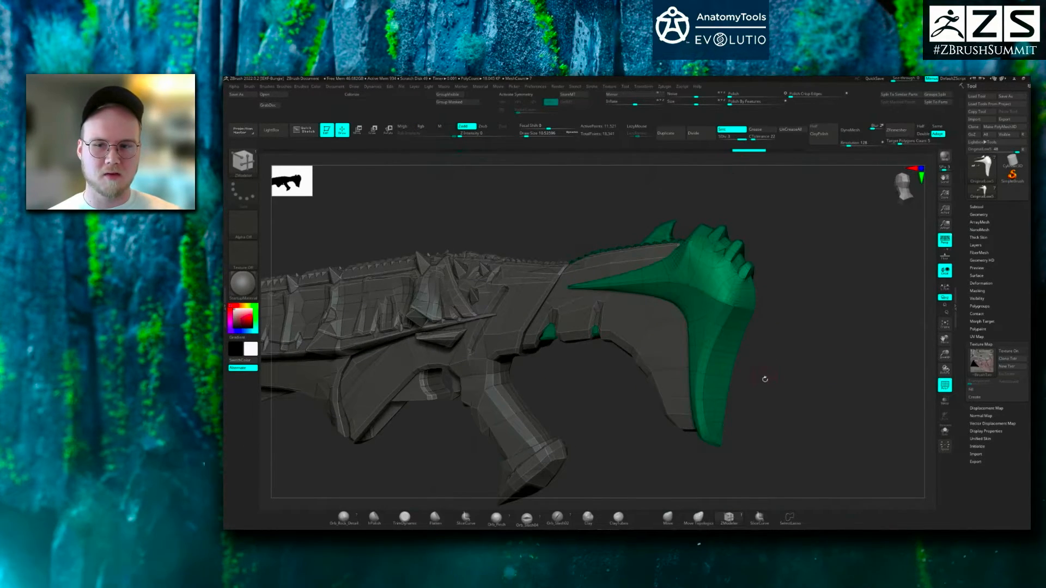
# - Hide the polyframe and subdivide the stock's bony rim two more times for a smooth surface
pyautogui.click(711, 284)
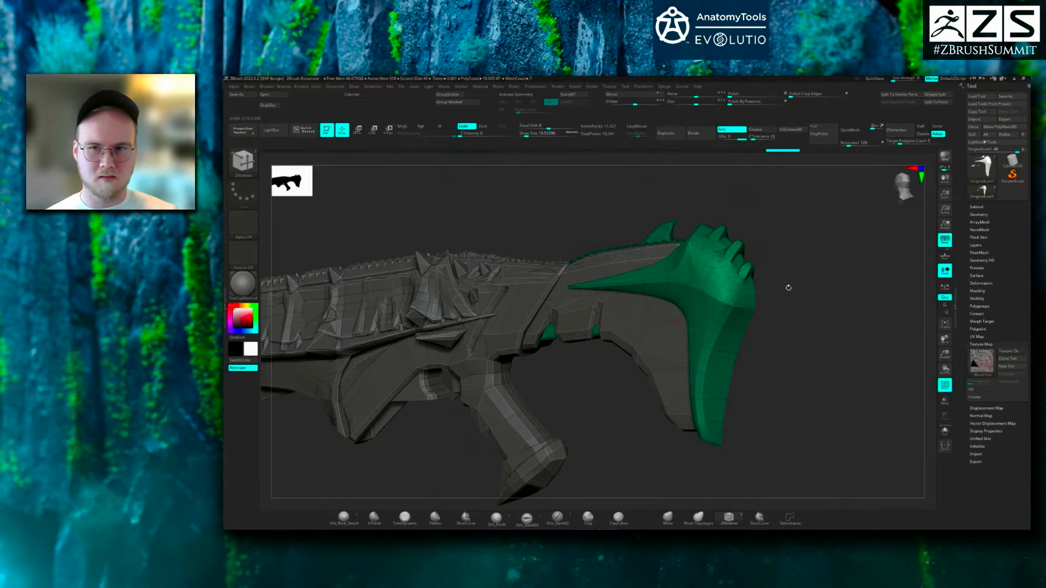
pyautogui.hotkey('shift', 'f')
pyautogui.hotkey('ctrl', 'd')
pyautogui.hotkey('ctrl', 'd')
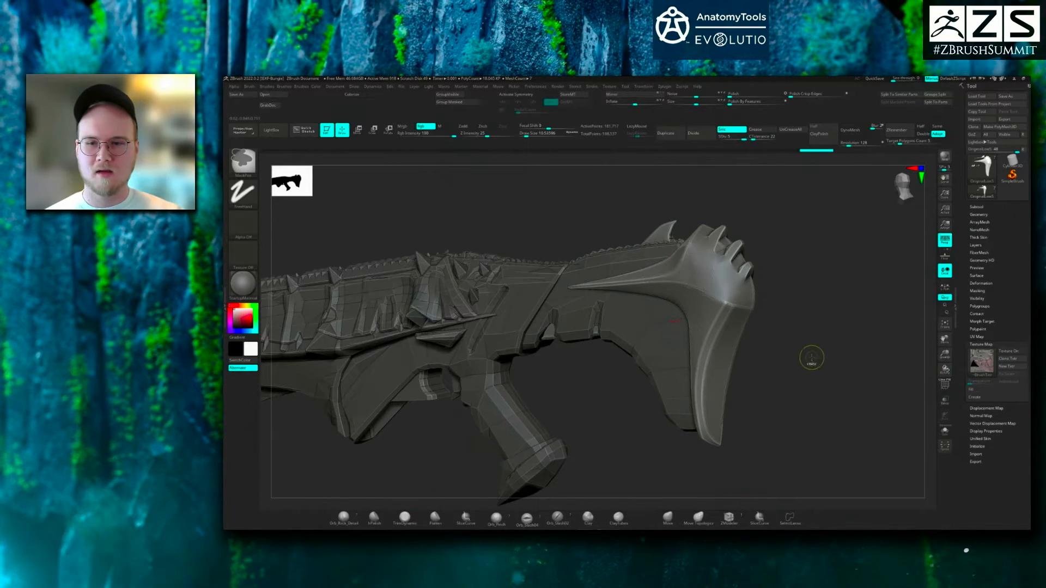
pyautogui.keyDown('alt'); pyautogui.moveTo(826, 368); pyautogui.dragTo(804, 360); pyautogui.keyUp('alt')
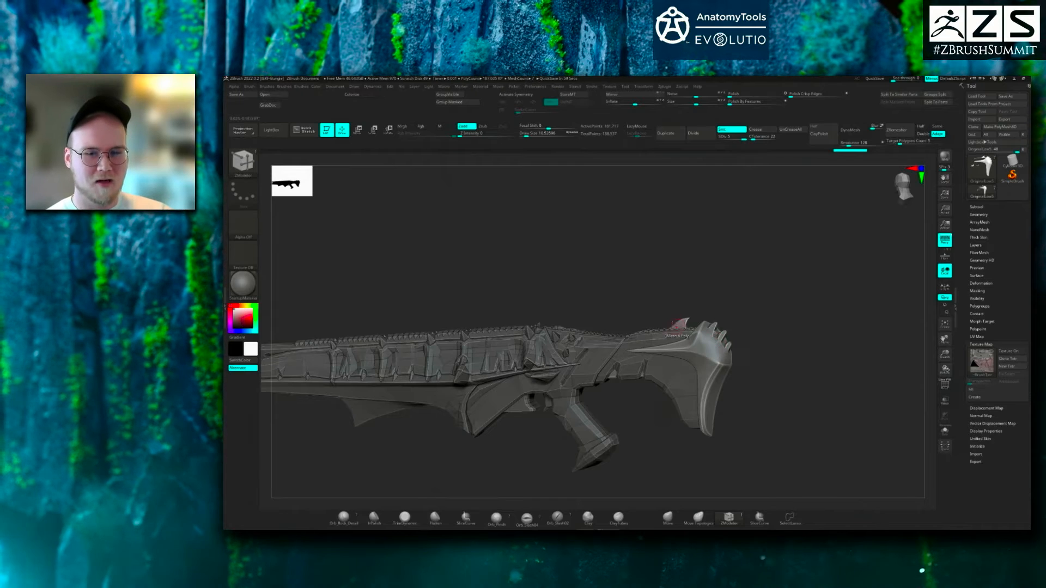
pyautogui.keyDown('alt'); pyautogui.moveTo(603, 264); pyautogui.dragTo(664, 268); pyautogui.keyUp('alt')
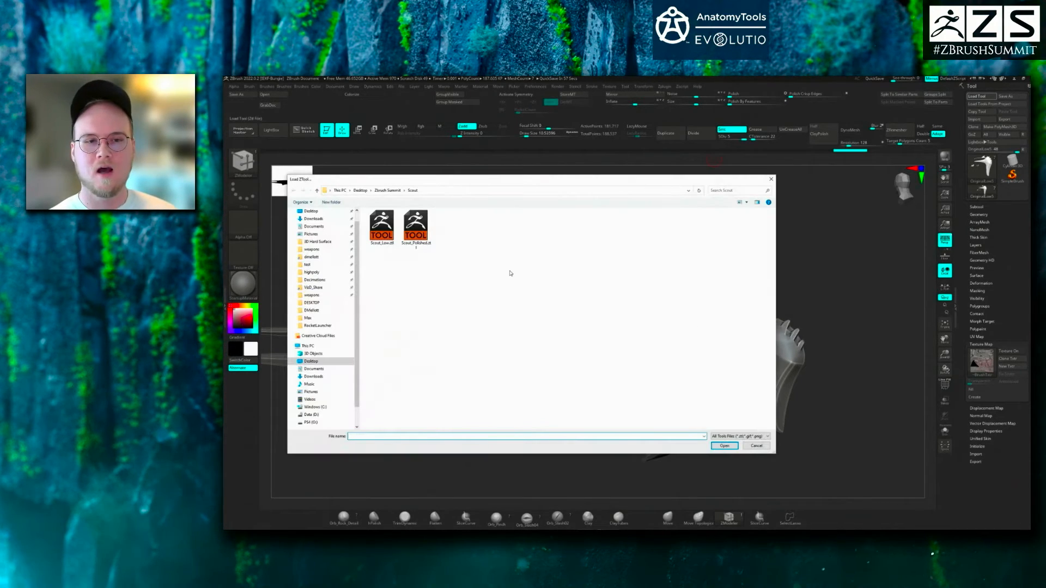
# - Load the Scout_Polished tool from the Scout folder and frame the whole polished rifle
pyautogui.doubleClick(415, 229)
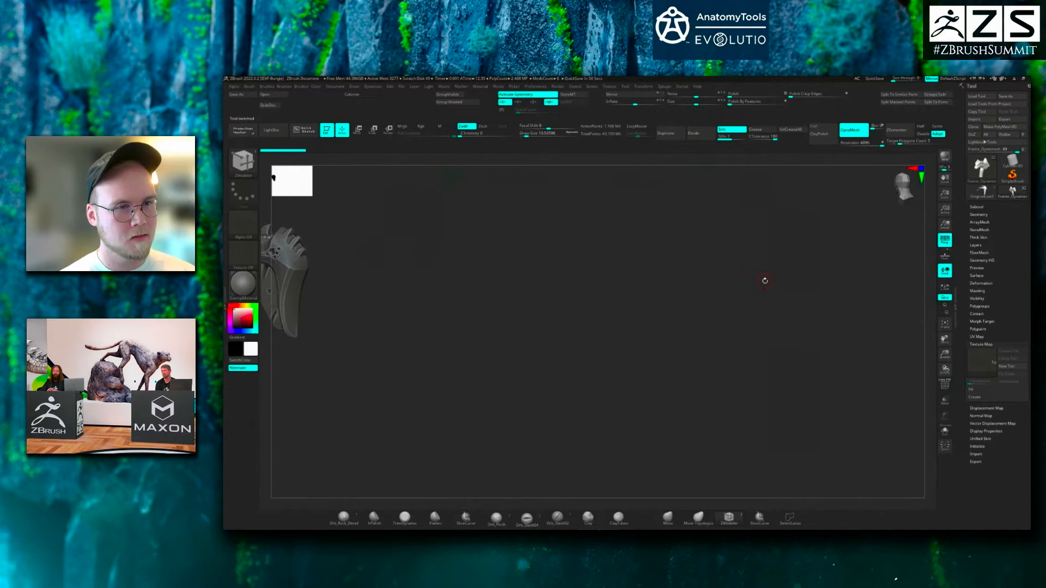
pyautogui.keyDown('alt'); pyautogui.moveTo(657, 284); pyautogui.dragTo(848, 303); pyautogui.keyUp('alt')
pyautogui.press('f')
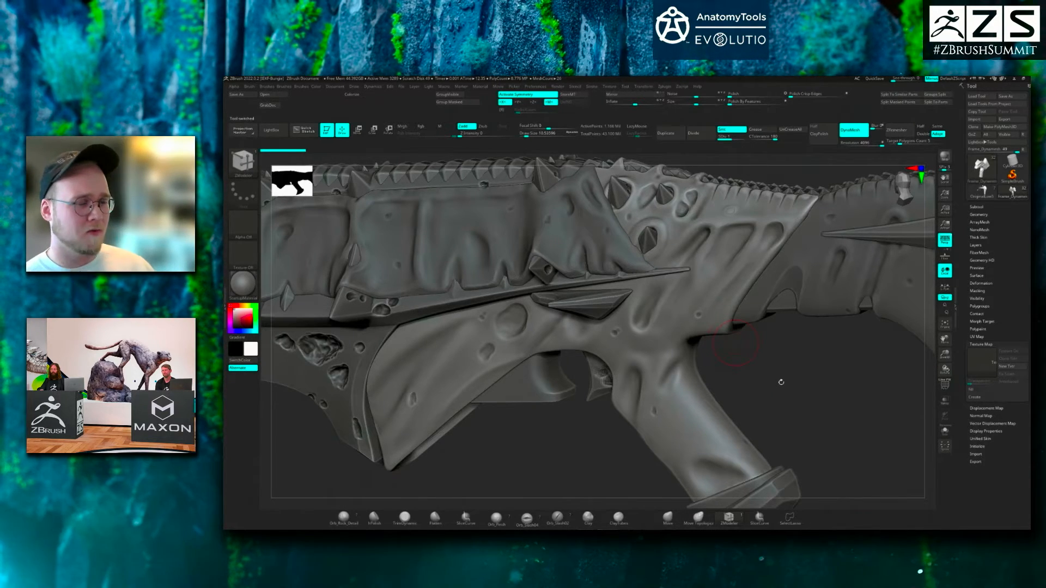
pyautogui.press('f')
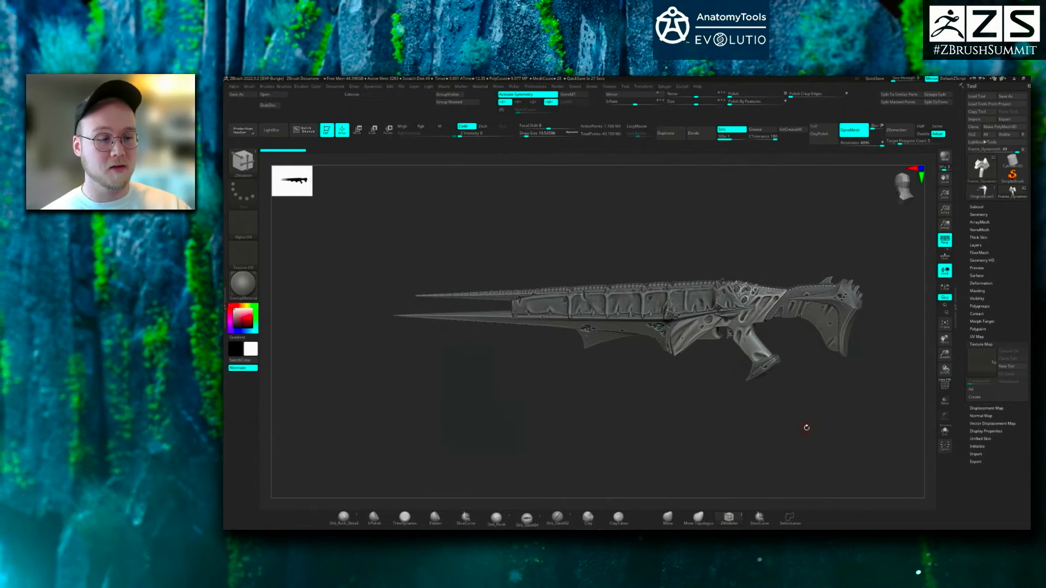
pyautogui.moveTo(812, 420); pyautogui.dragTo(820, 421)
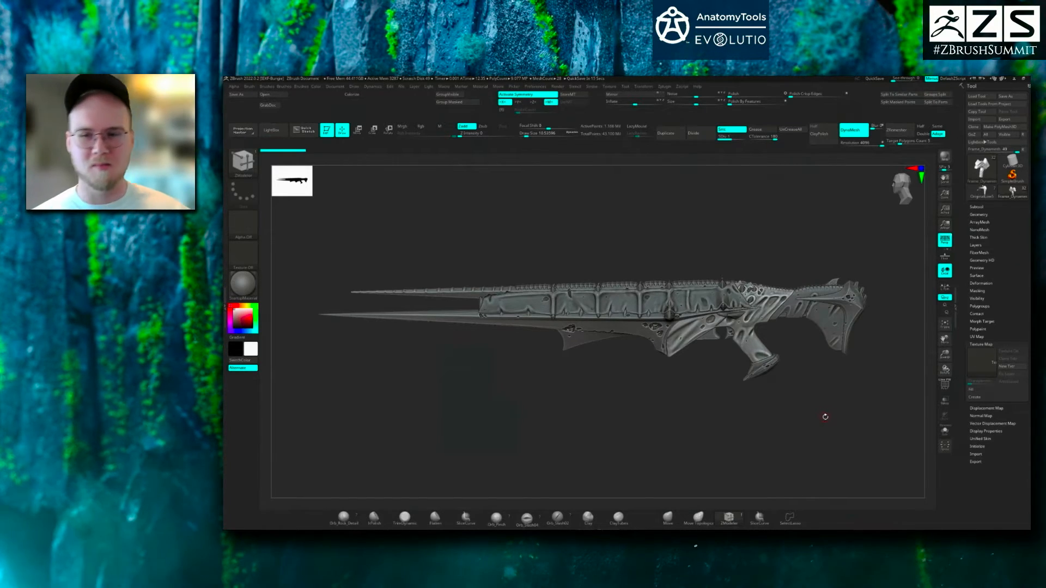
pyautogui.keyDown('alt'); pyautogui.moveTo(833, 408); pyautogui.dragTo(794, 460); pyautogui.keyUp('alt')
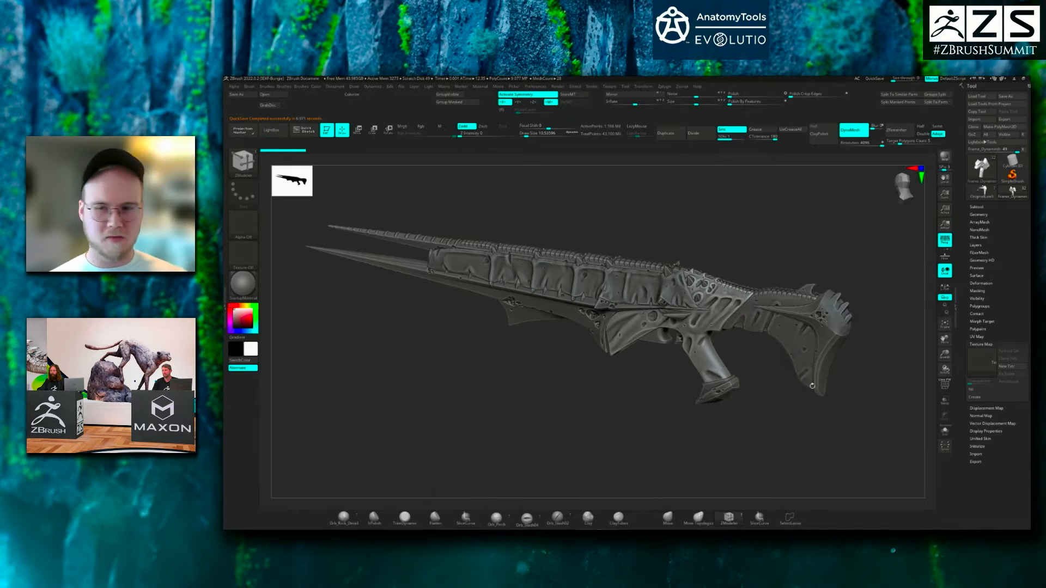
# - Make the polished stock's bony rim the active subtool and flatten its outer surface with an hPolish brush stroke
pyautogui.keyDown('alt'); pyautogui.moveTo(793, 433); pyautogui.dragTo(656, 409); pyautogui.keyUp('alt')
pyautogui.keyDown('alt'); pyautogui.click(689, 282); pyautogui.keyUp('alt')
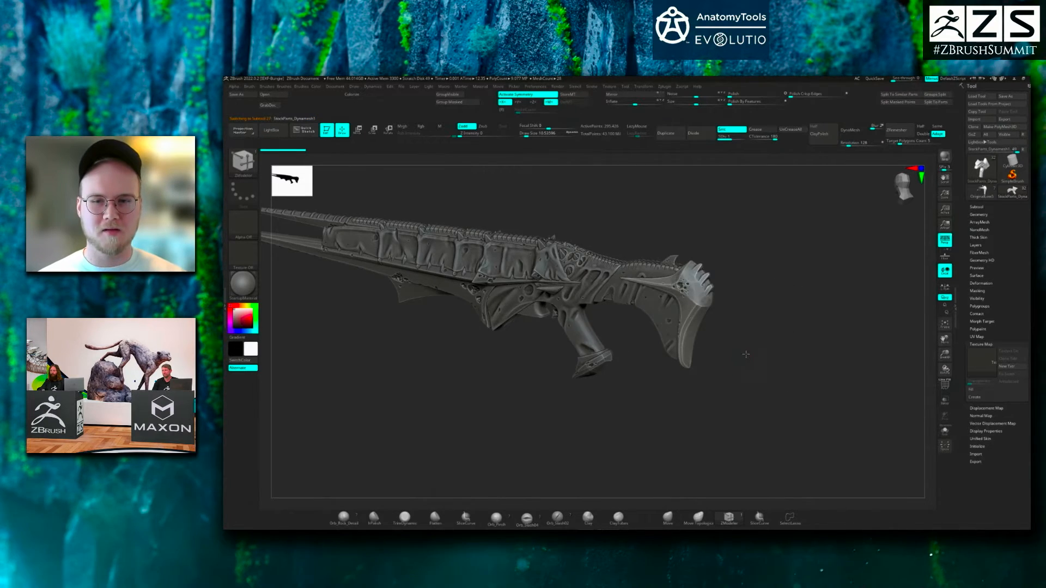
pyautogui.moveTo(759, 362)
pyautogui.keyDown('alt'); pyautogui.mouseDown()
pyautogui.moveTo(782, 386)
pyautogui.moveTo(754, 362)
pyautogui.moveTo(762, 346)
pyautogui.mouseUp(); pyautogui.keyUp('alt')
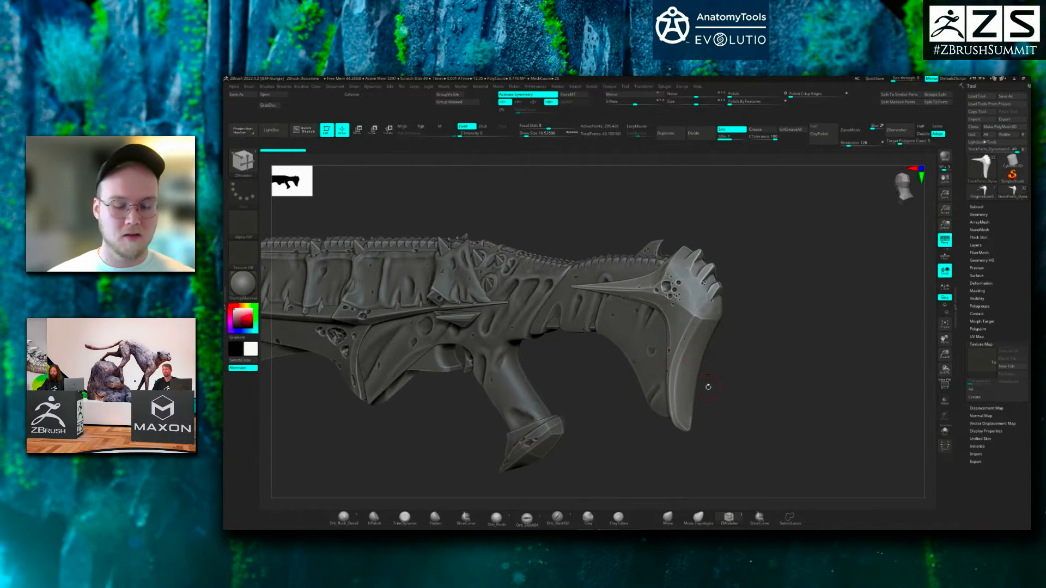
pyautogui.press('b')
pyautogui.press('h')
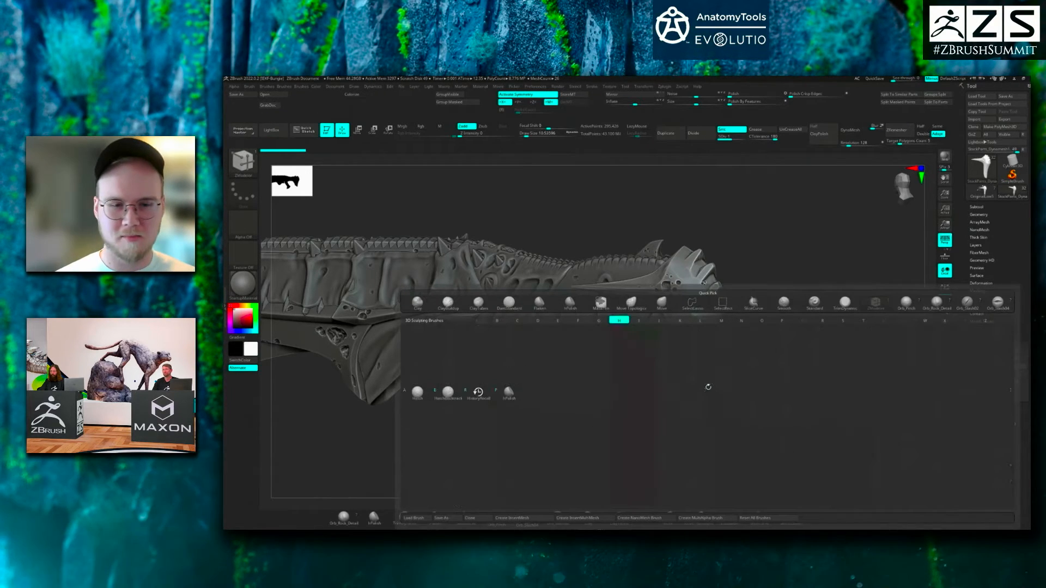
pyautogui.press('p')
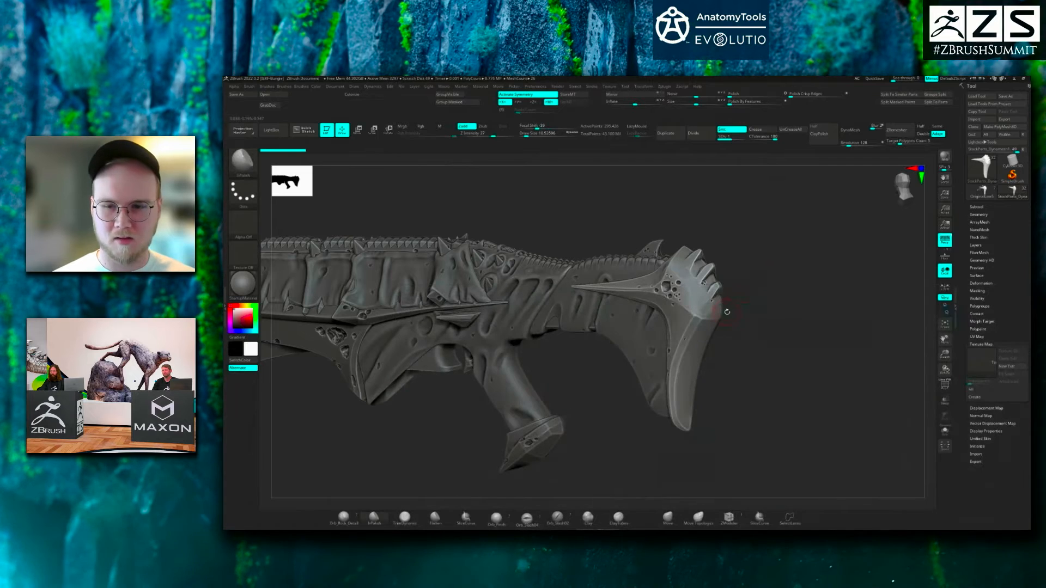
pyautogui.moveTo(702, 318); pyautogui.dragTo(688, 370)
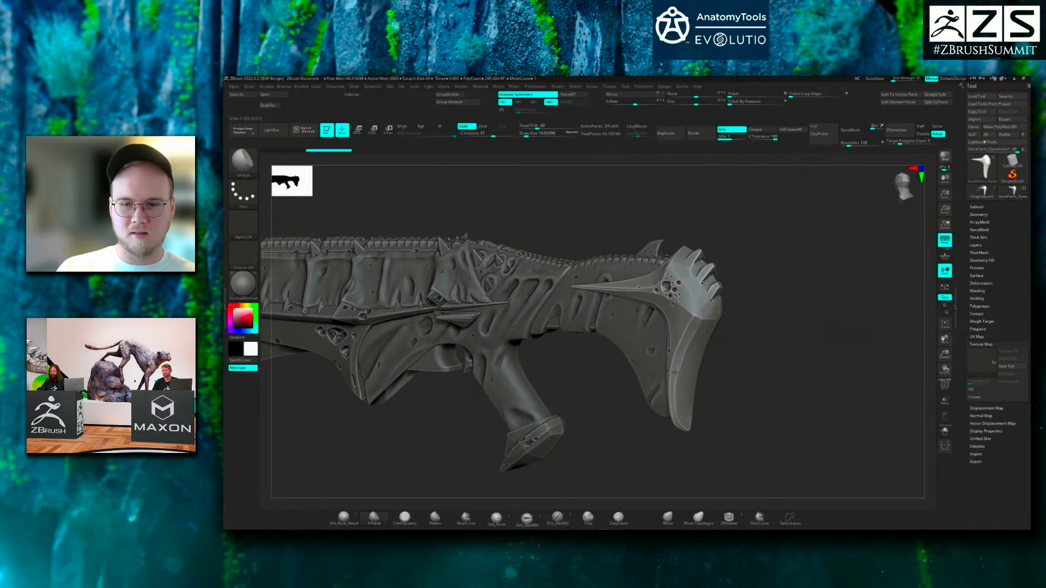
# - Examine the polished stock and its bony rim from several angles
pyautogui.moveTo(796, 359); pyautogui.dragTo(671, 433)
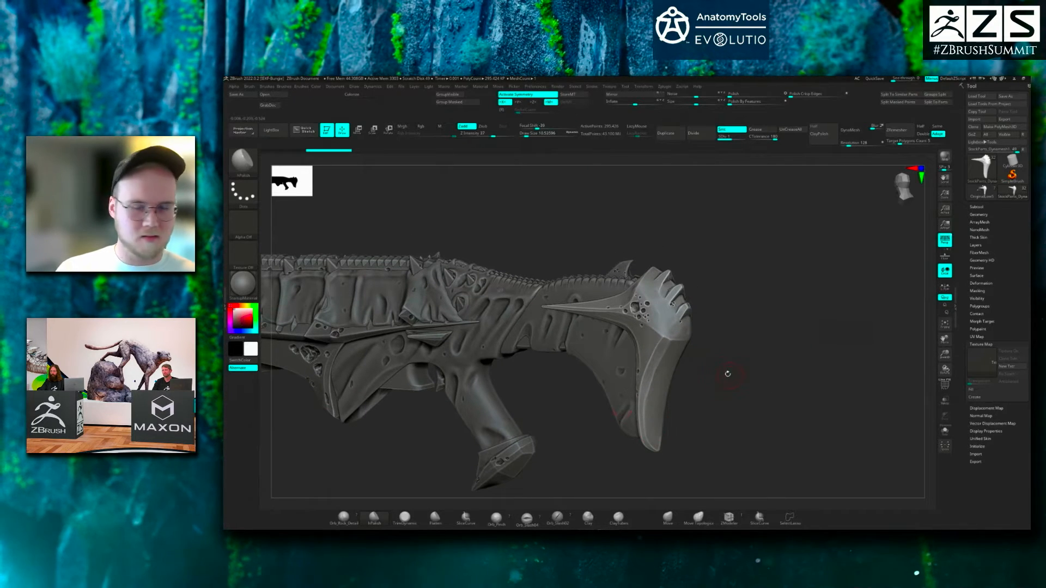
pyautogui.moveTo(764, 309); pyautogui.dragTo(676, 301)
pyautogui.moveTo(756, 315); pyautogui.dragTo(713, 300)
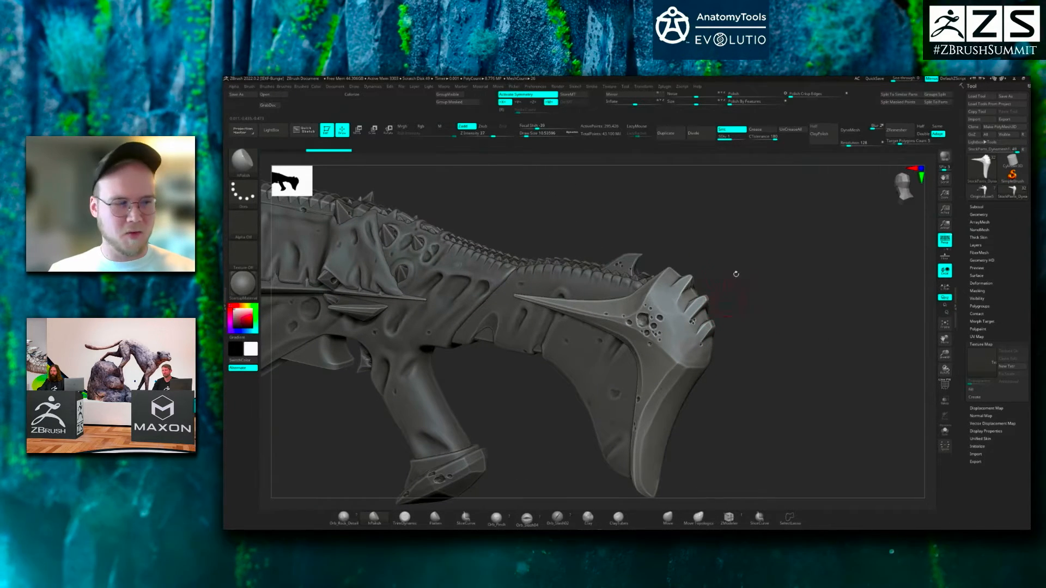
pyautogui.moveTo(756, 302); pyautogui.dragTo(667, 309)
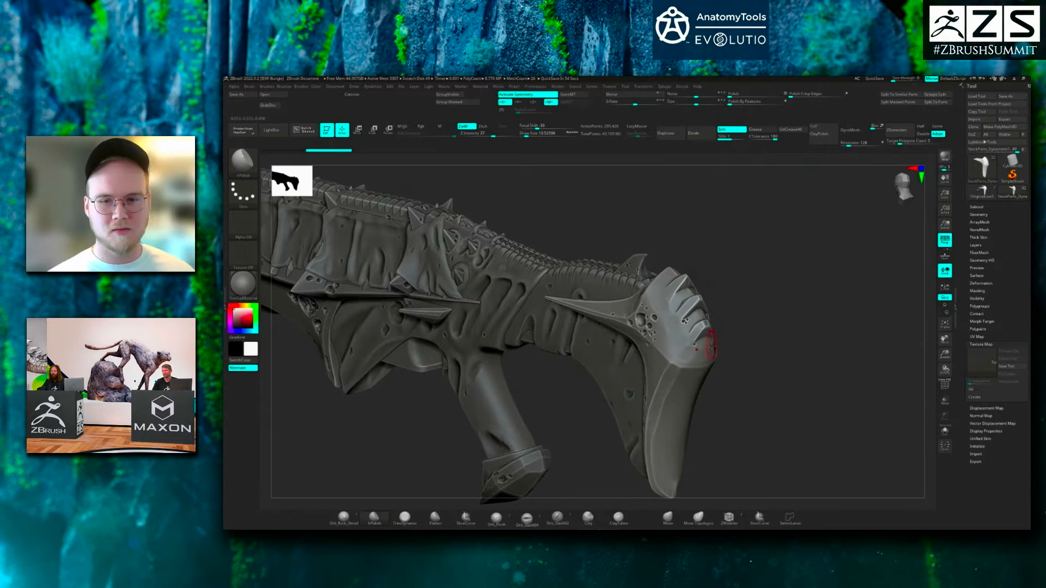
pyautogui.moveTo(749, 322); pyautogui.dragTo(714, 365)
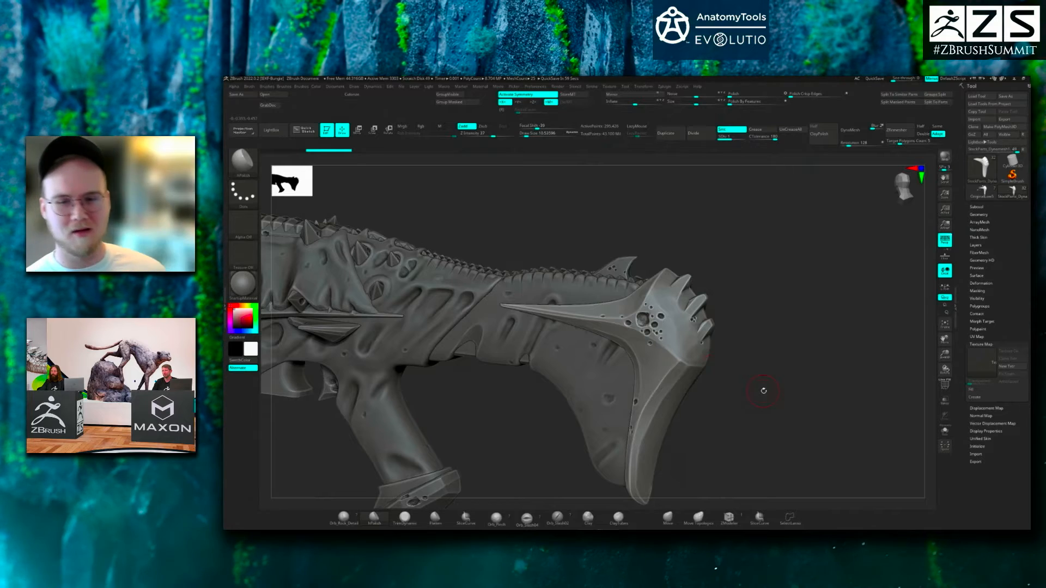
# - Mask a few small round spots on the knuckle end of the bone stock piece and invert the mask
pyautogui.press('space')
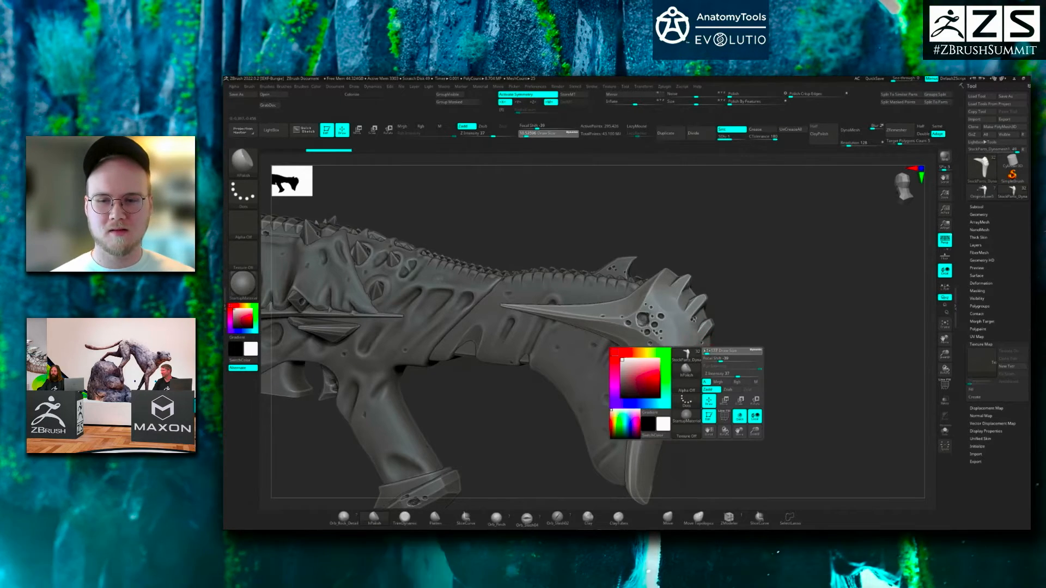
pyautogui.press('space')
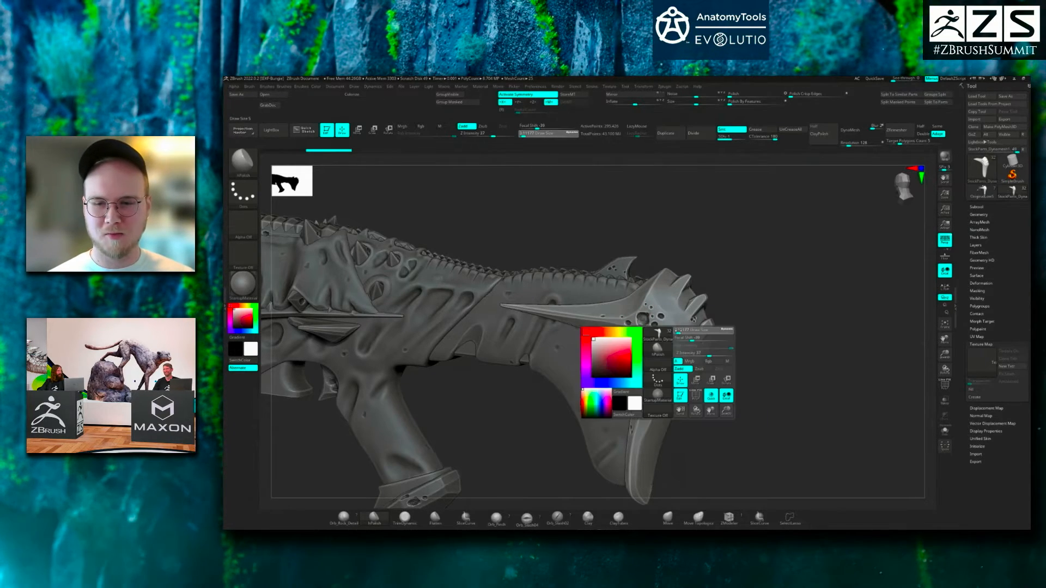
pyautogui.press('ctrl')
pyautogui.keyDown('ctrl'); pyautogui.moveTo(681, 331); pyautogui.dragTo(684, 349); pyautogui.keyUp('ctrl')
pyautogui.press('space')
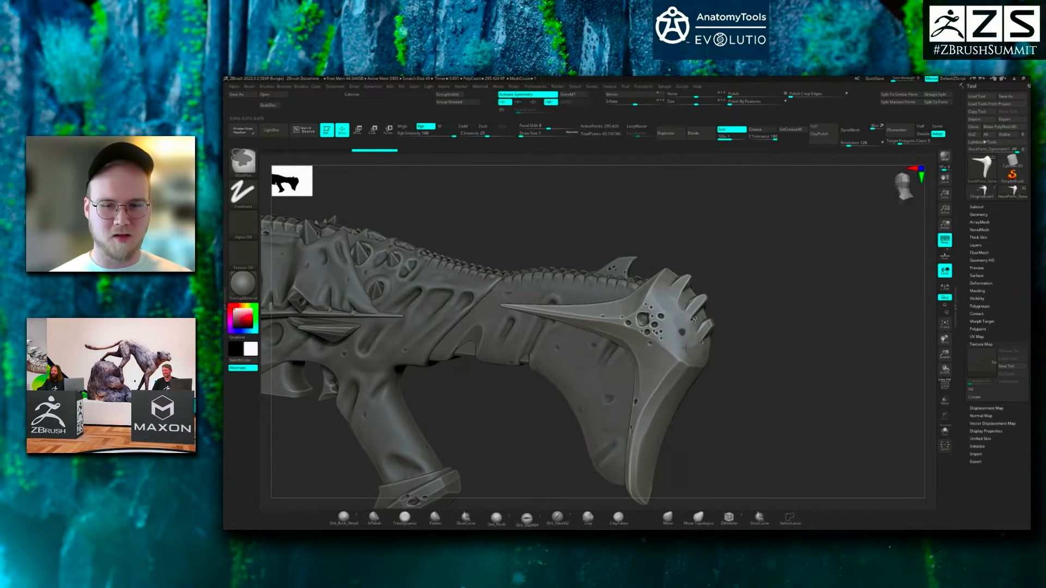
pyautogui.press('space')
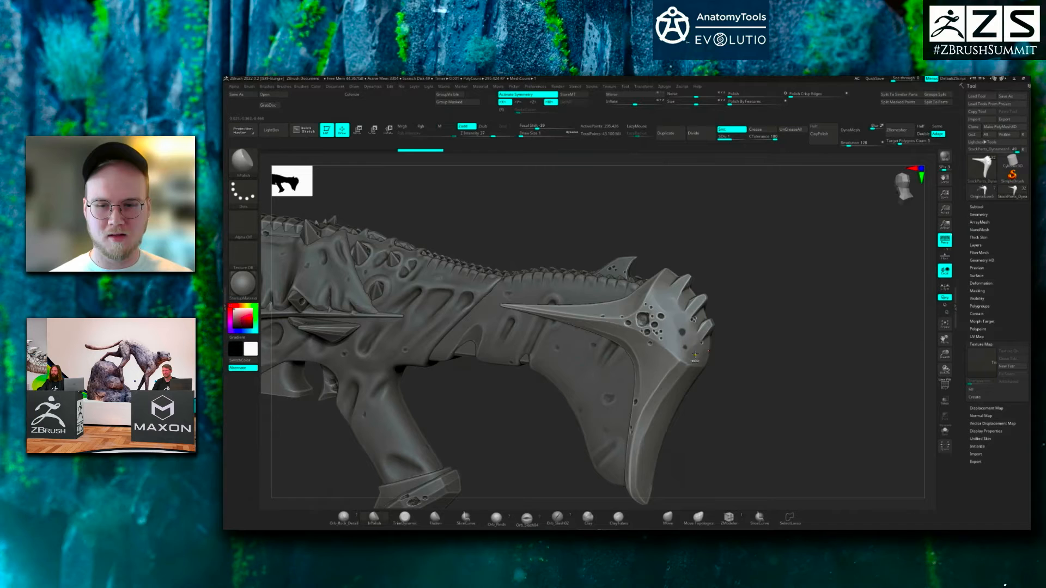
pyautogui.press('ctrl')
pyautogui.press('ctrl')
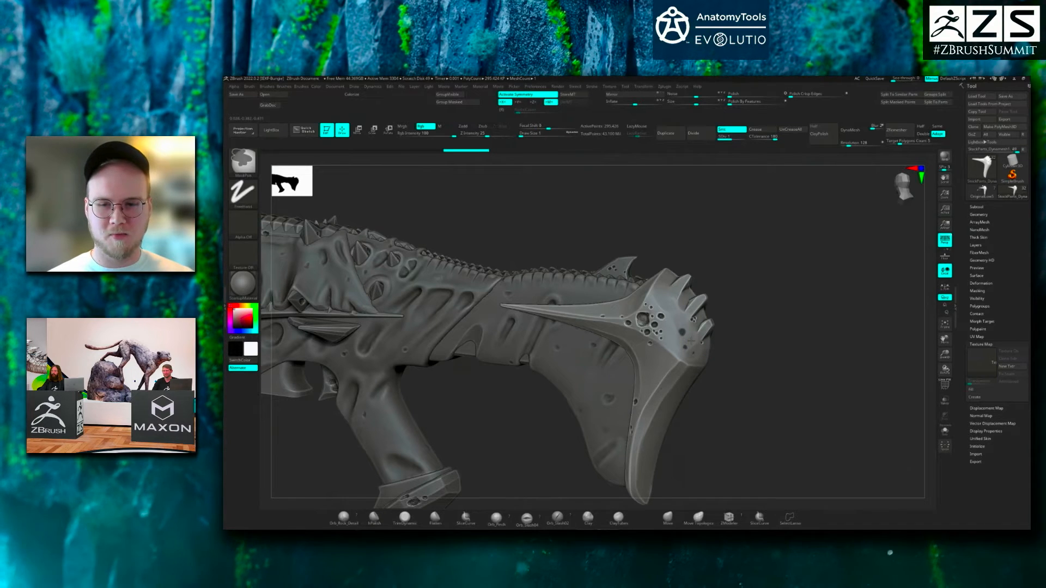
pyautogui.keyDown('alt'); pyautogui.moveTo(751, 374); pyautogui.dragTo(750, 416); pyautogui.keyUp('alt')
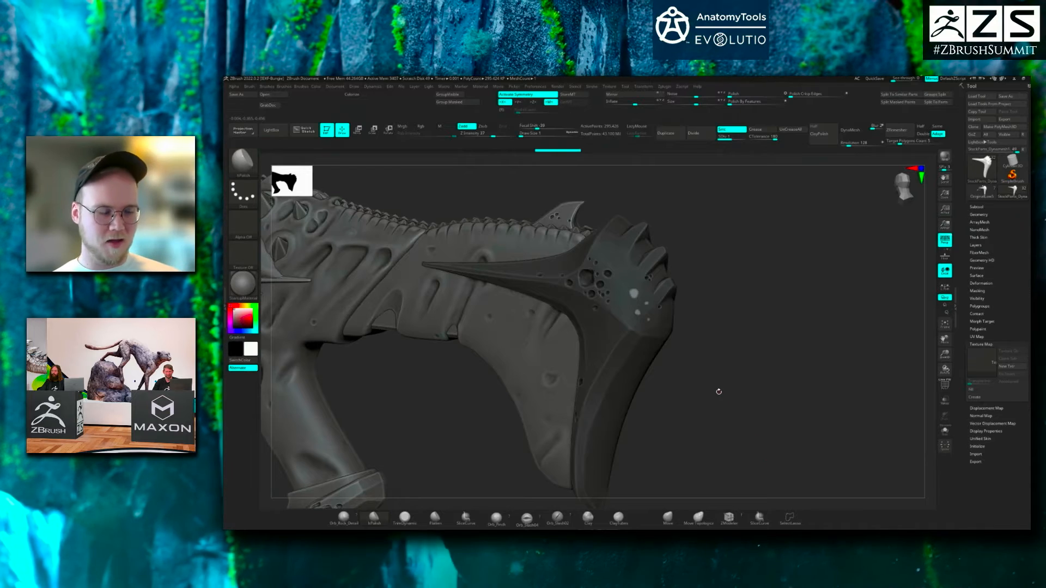
# - Try sinking the unmasked spots into the bone stock surface with the gizmo, and clear the mask
pyautogui.press('w')
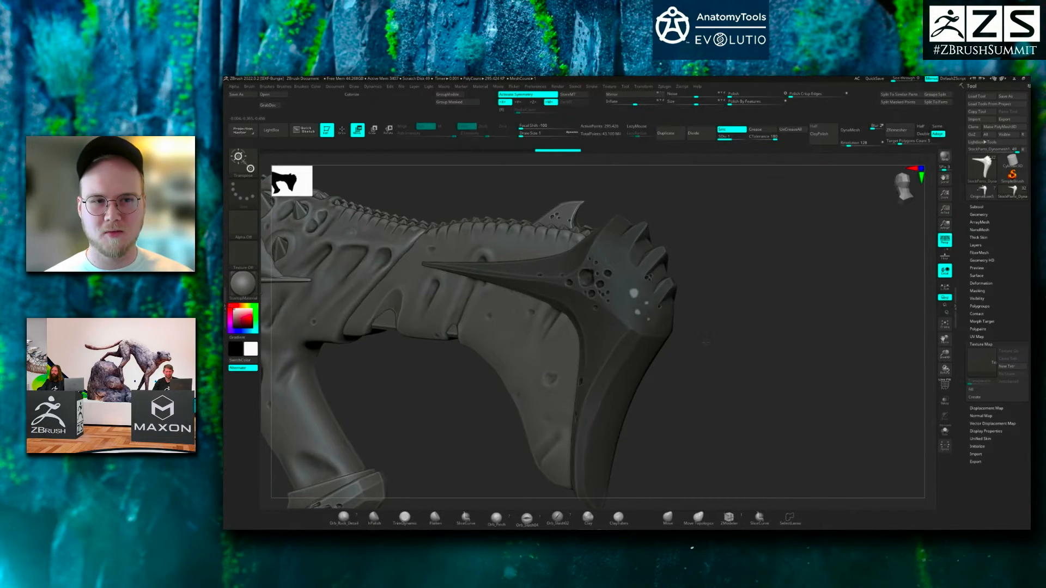
pyautogui.keyDown('alt'); pyautogui.moveTo(729, 351); pyautogui.dragTo(751, 367); pyautogui.keyUp('alt')
pyautogui.keyDown('alt'); pyautogui.moveTo(713, 287); pyautogui.dragTo(796, 362); pyautogui.keyUp('alt')
pyautogui.press('f')
pyautogui.keyDown('alt'); pyautogui.click(658, 287); pyautogui.keyUp('alt')
pyautogui.moveTo(639, 287); pyautogui.dragTo(641, 285)
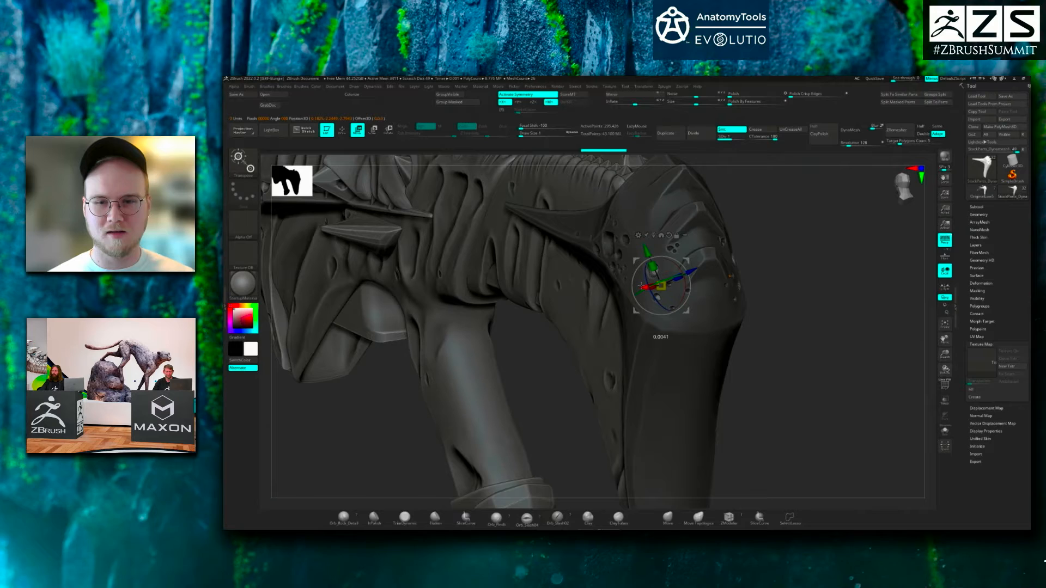
pyautogui.keyDown('ctrl'); pyautogui.moveTo(818, 276); pyautogui.dragTo(825, 305); pyautogui.keyUp('ctrl')
# - Return to sculpting, enlarge the brush and smooth the sunken spots on the bone stock piece
pyautogui.moveTo(836, 353)
pyautogui.keyDown('alt'); pyautogui.mouseDown()
pyautogui.moveTo(791, 318)
pyautogui.moveTo(756, 313)
pyautogui.moveTo(782, 325)
pyautogui.mouseUp(); pyautogui.keyUp('alt')
pyautogui.press('q')
pyautogui.press('b')
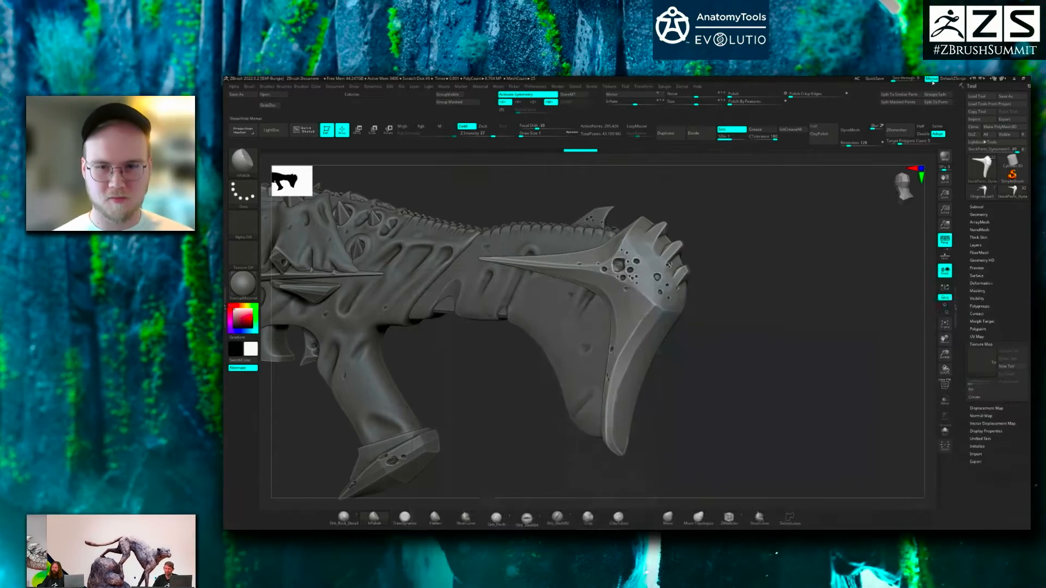
pyautogui.press('space')
pyautogui.click(783, 296)
pyautogui.moveTo(791, 296); pyautogui.dragTo(796, 296)
pyautogui.press('space')
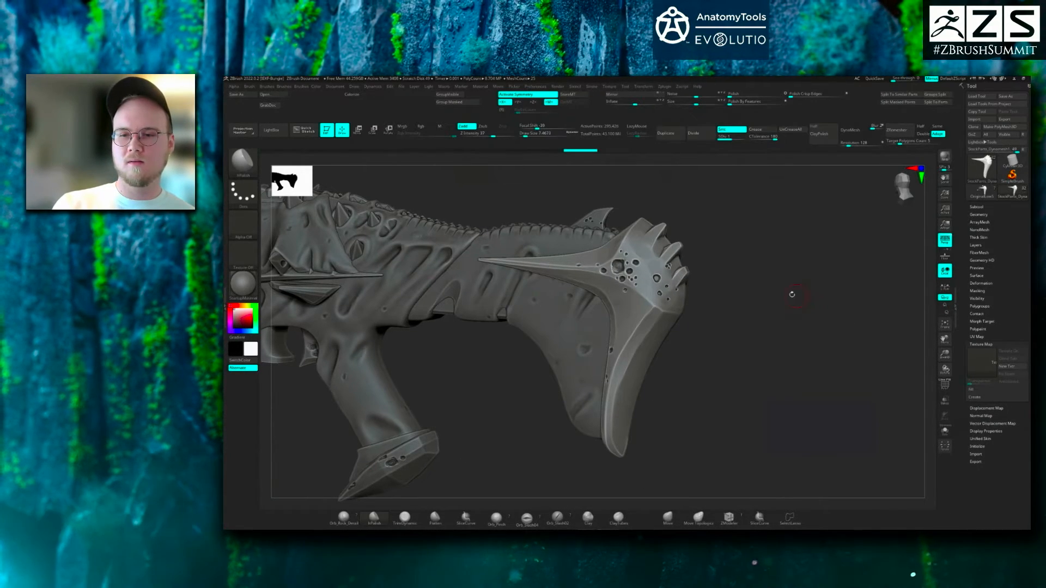
pyautogui.keyDown('shift'); pyautogui.moveTo(669, 294); pyautogui.dragTo(663, 306); pyautogui.keyUp('shift')
pyautogui.moveTo(808, 336)
pyautogui.mouseDown()
pyautogui.moveTo(768, 353)
pyautogui.moveTo(782, 361)
pyautogui.mouseUp()
pyautogui.keyDown('ctrl'); pyautogui.moveTo(782, 361); pyautogui.dragTo(768, 374, button='right'); pyautogui.keyUp('ctrl')
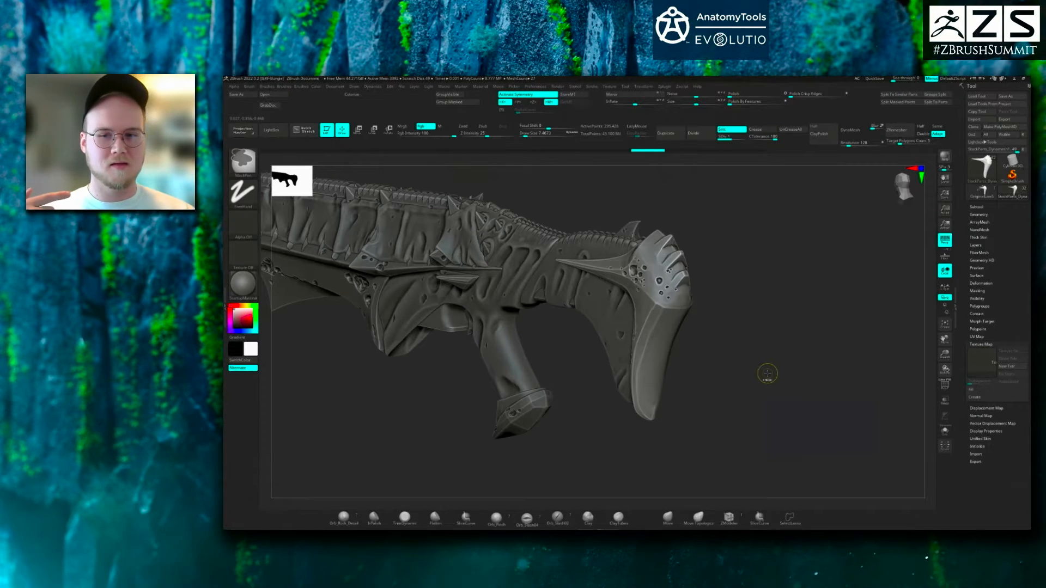
# - Undo the hole edits on the bone stock piece and clear the remaining mask
pyautogui.hotkey('ctrl', 'z')
pyautogui.hotkey('ctrl', 'z')
pyautogui.hotkey('ctrl', 'z')
pyautogui.hotkey('ctrl', 'z')
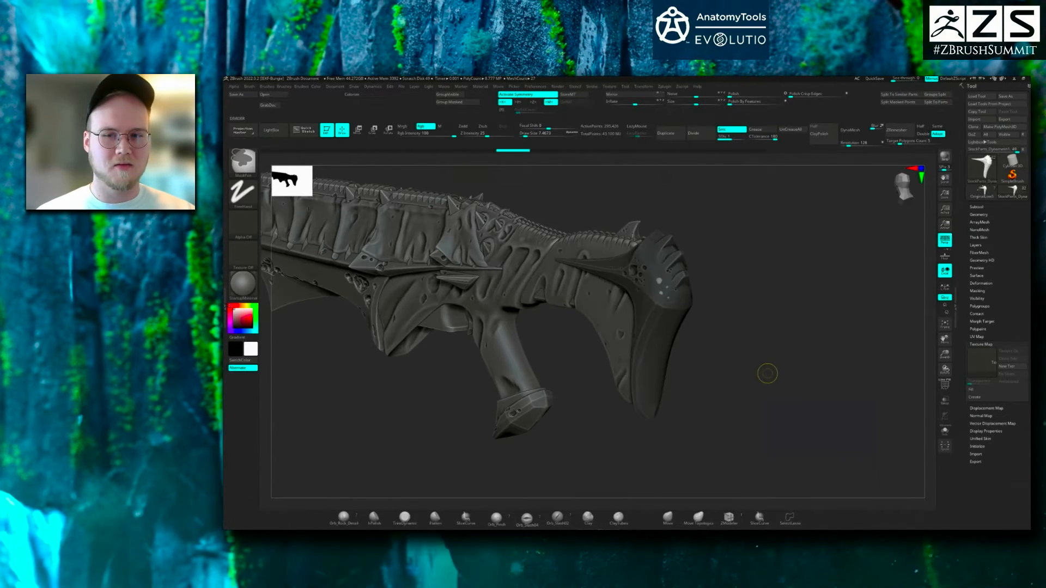
pyautogui.keyDown('ctrl'); pyautogui.moveTo(758, 427); pyautogui.dragTo(766, 452); pyautogui.keyUp('ctrl')
pyautogui.moveTo(685, 459)
pyautogui.keyDown('alt'); pyautogui.mouseDown()
pyautogui.moveTo(708, 458)
pyautogui.moveTo(701, 470)
pyautogui.mouseUp(); pyautogui.keyUp('alt')
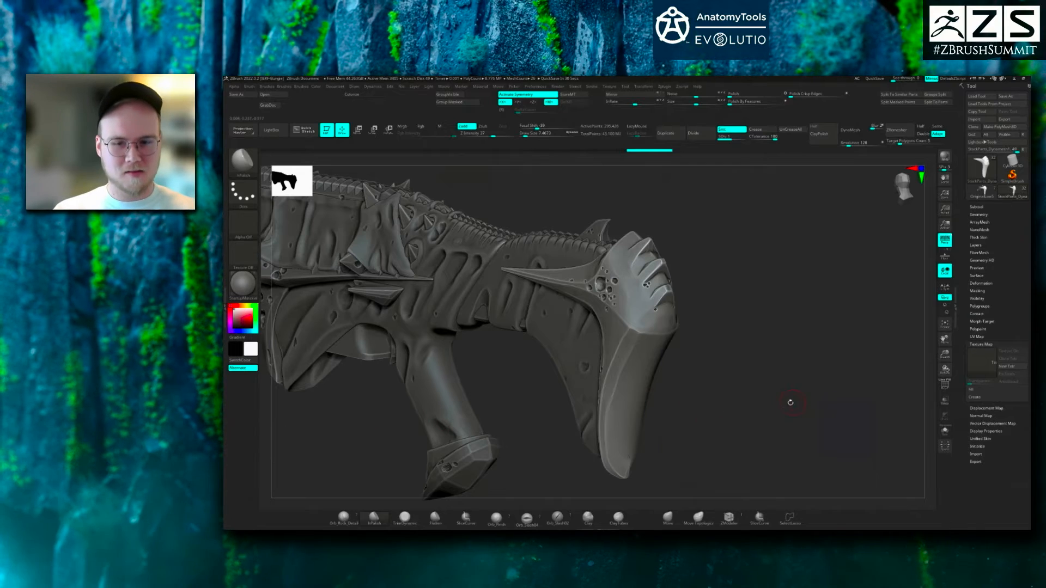
# - Subdivide the bone stock piece once and delete its lower subdivision levels
pyautogui.moveTo(794, 404); pyautogui.dragTo(769, 418)
pyautogui.hotkey('ctrl', 'd')
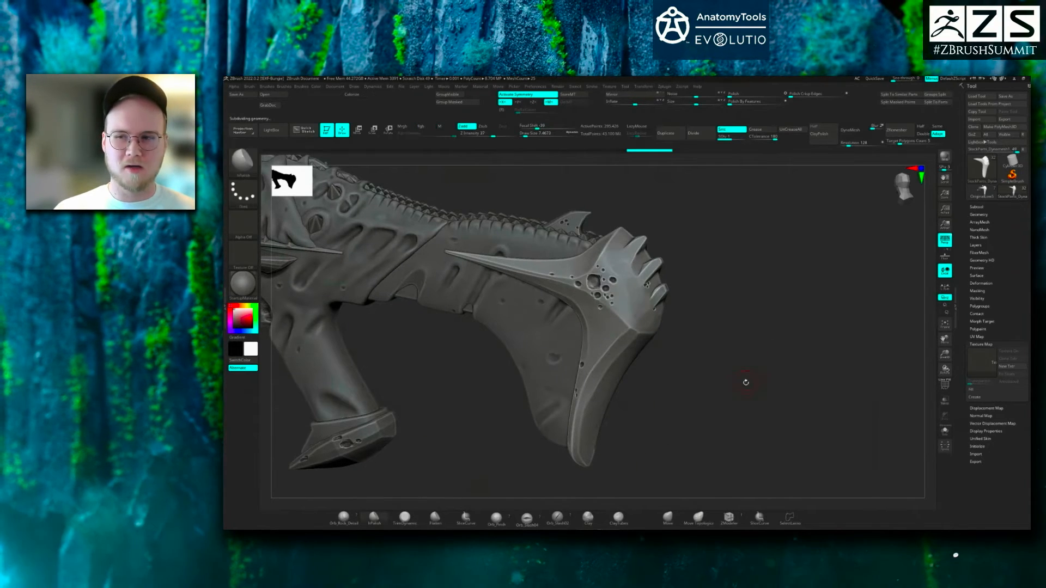
pyautogui.moveTo(742, 378); pyautogui.dragTo(754, 354)
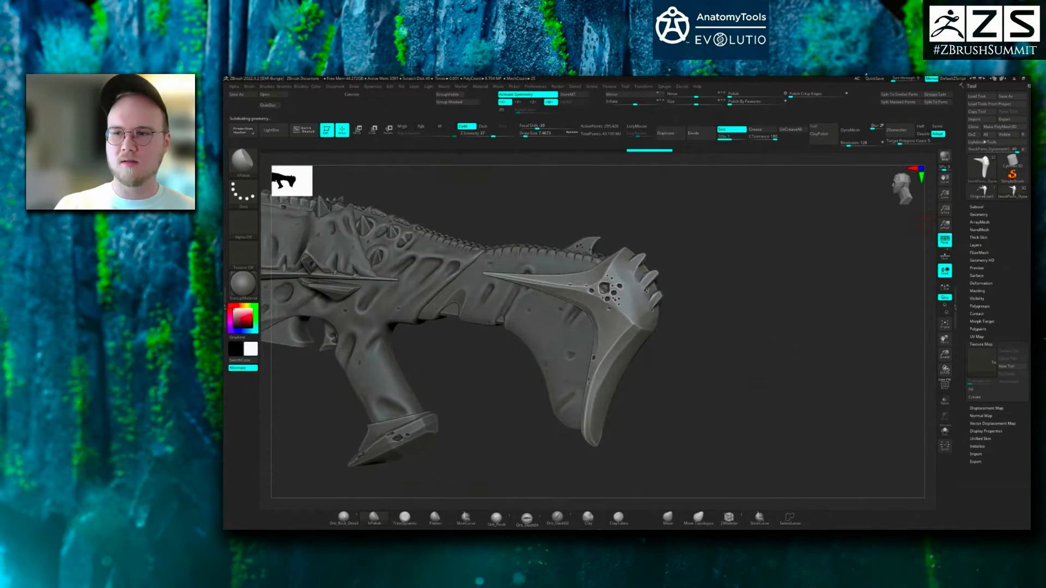
pyautogui.moveTo(995, 215); pyautogui.dragTo(996, 213)
pyautogui.click(996, 213)
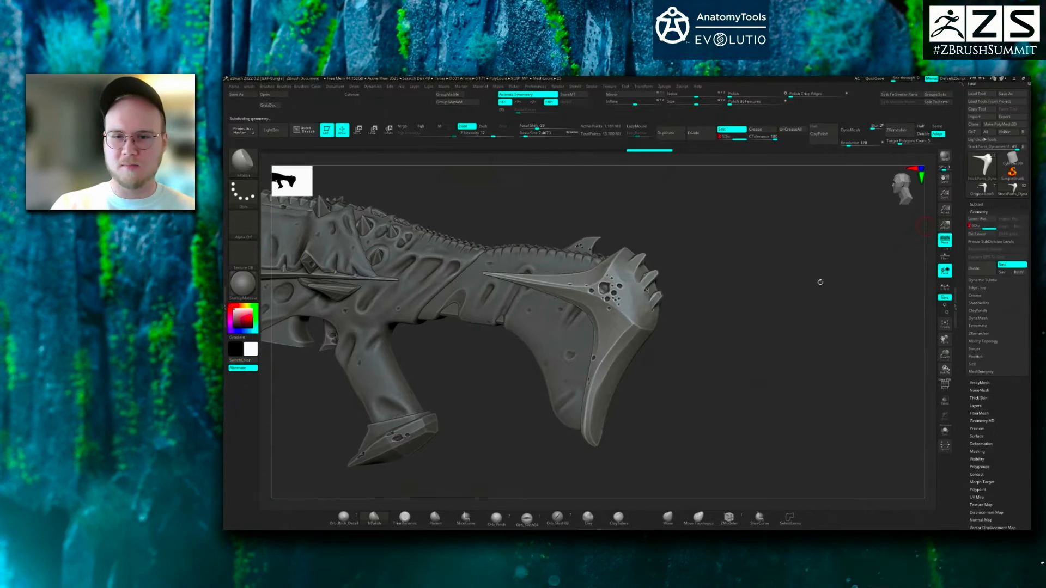
pyautogui.moveTo(764, 362); pyautogui.dragTo(772, 371)
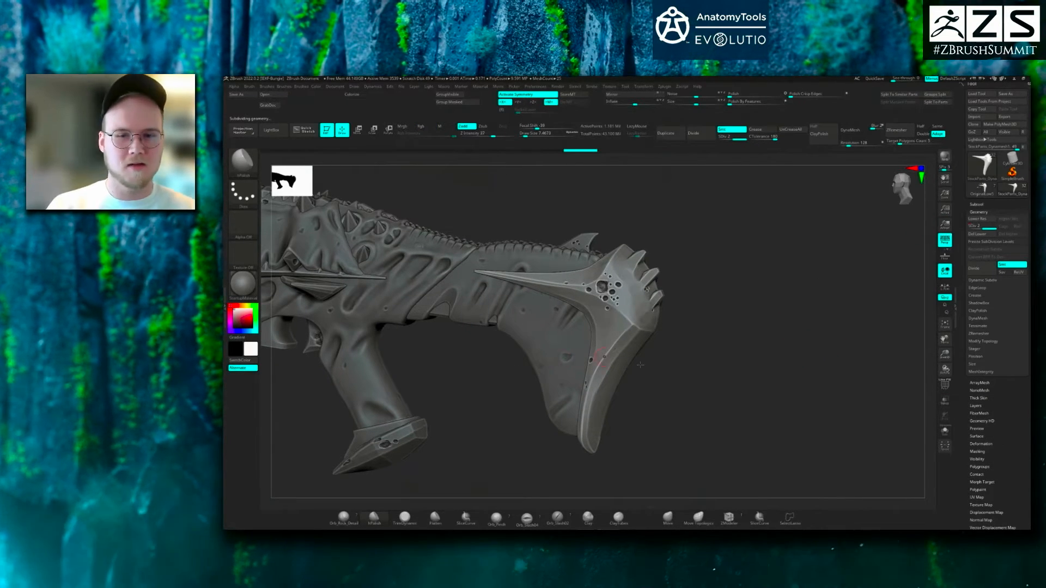
pyautogui.keyDown('alt'); pyautogui.moveTo(754, 343); pyautogui.dragTo(782, 356); pyautogui.keyUp('alt')
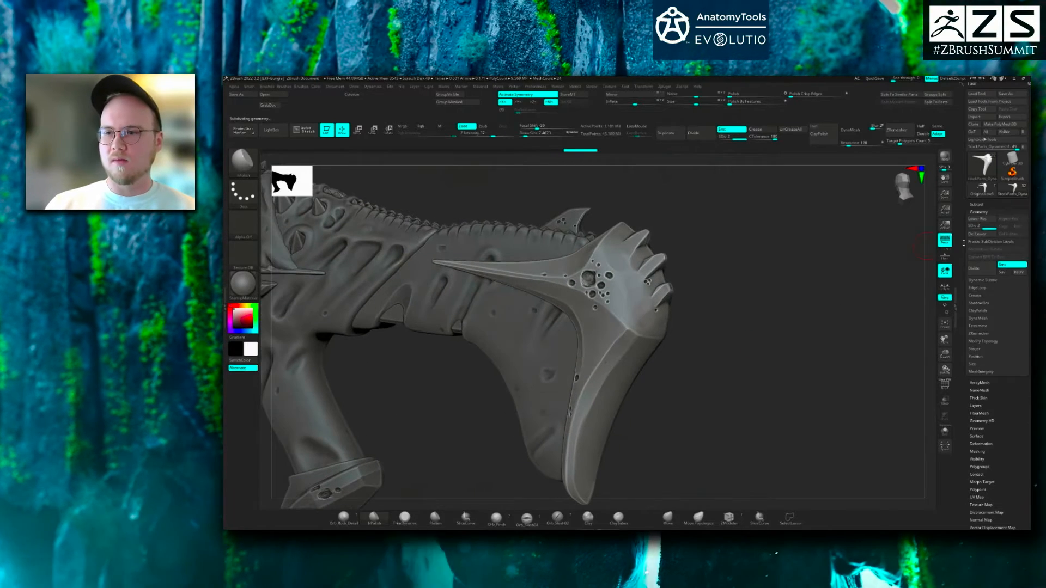
pyautogui.click(969, 243)
# - Store a morph target for the bone stock piece
pyautogui.scroll(-3, 970, 444)
pyautogui.scroll(-1, 977, 419)
pyautogui.click(983, 423)
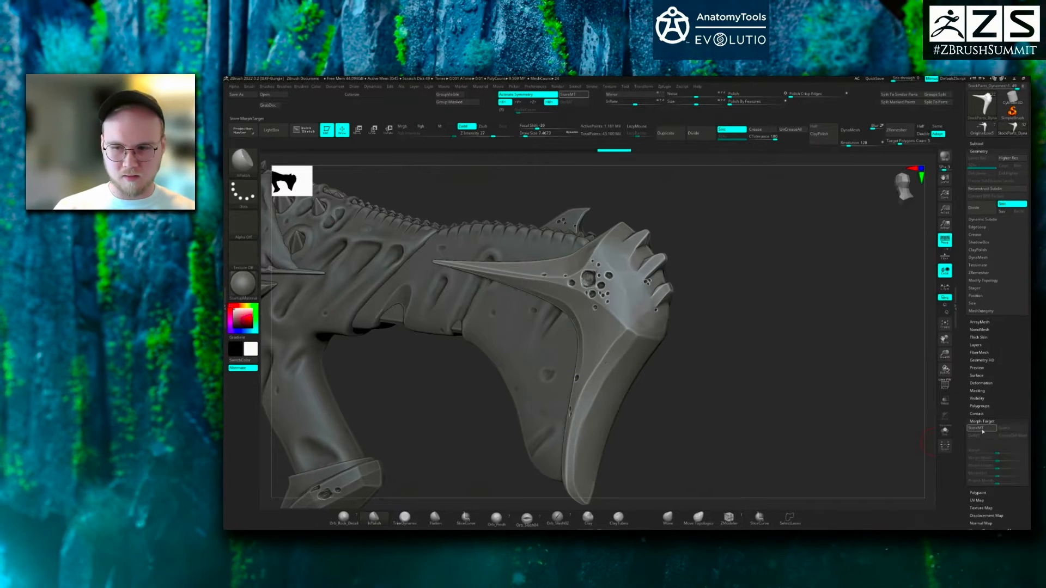
pyautogui.click(982, 429)
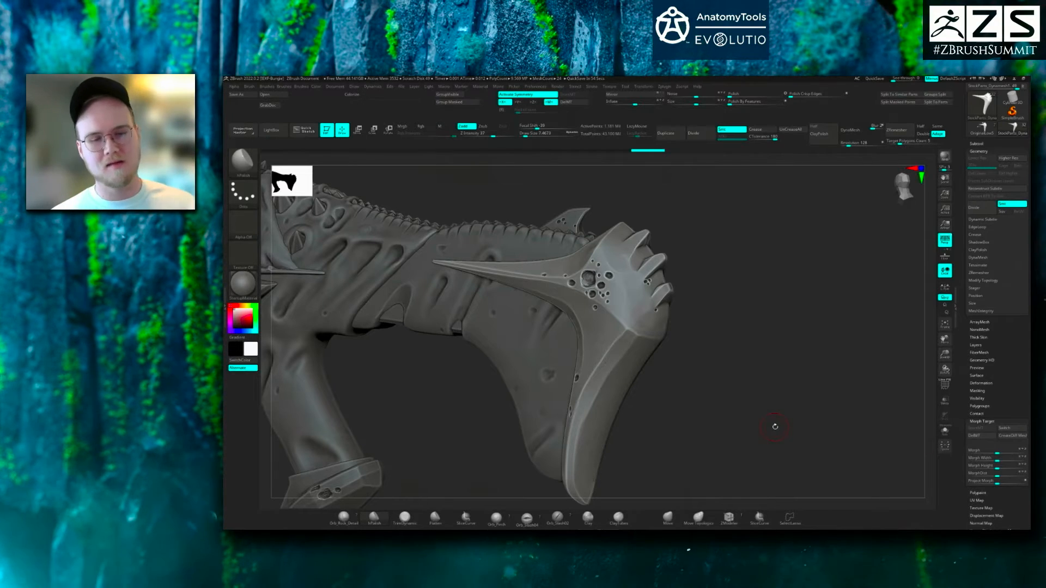
pyautogui.press('space')
pyautogui.moveTo(626, 306); pyautogui.dragTo(612, 305)
pyautogui.keyDown('ctrl'); pyautogui.click(626, 298); pyautogui.keyUp('ctrl')
pyautogui.hotkey('ctrl', 'z')
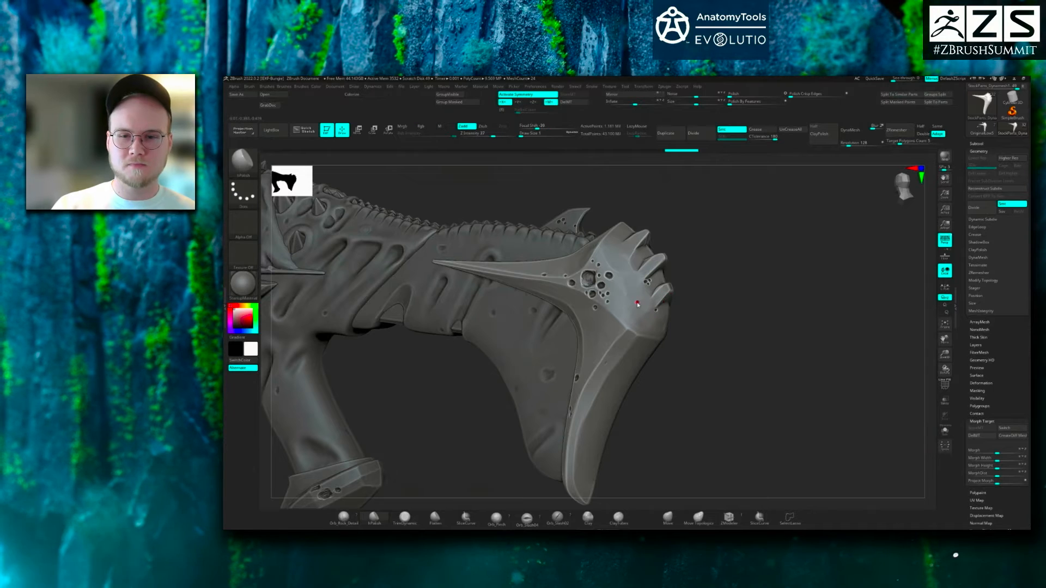
# - Mask several small spots of varying size on the knuckle end of the bone stock and invert the mask
pyautogui.press('space')
pyautogui.moveTo(642, 303); pyautogui.dragTo(636, 303)
pyautogui.keyDown('ctrl'); pyautogui.click(634, 297); pyautogui.keyUp('ctrl')
pyautogui.keyDown('ctrl'); pyautogui.click(641, 315); pyautogui.keyUp('ctrl')
pyautogui.press('space')
pyautogui.moveTo(629, 315); pyautogui.dragTo(622, 315)
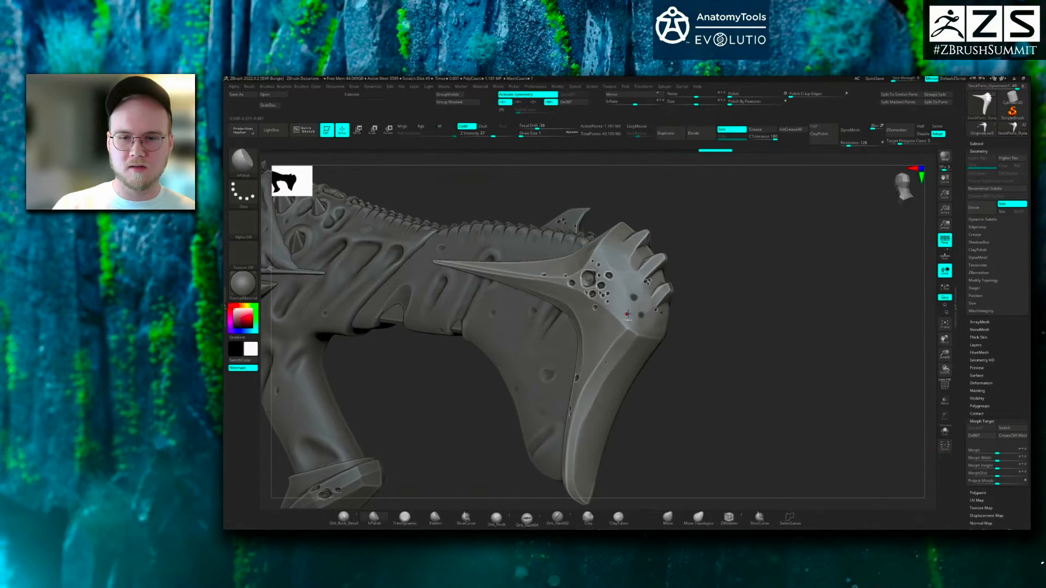
pyautogui.keyDown('ctrl'); pyautogui.click(655, 309); pyautogui.keyUp('ctrl')
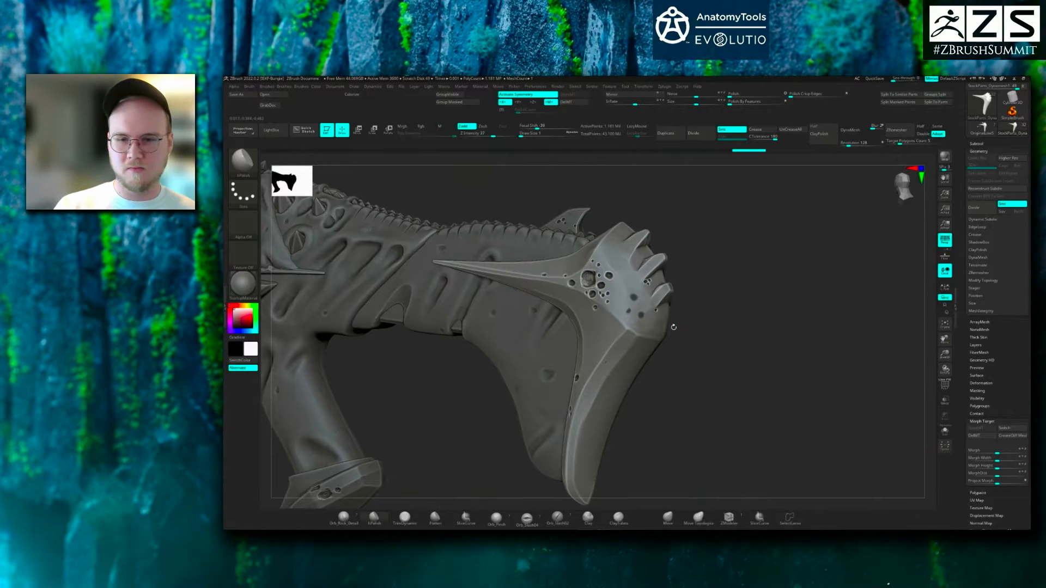
pyautogui.keyDown('ctrl'); pyautogui.click(659, 327); pyautogui.keyUp('ctrl')
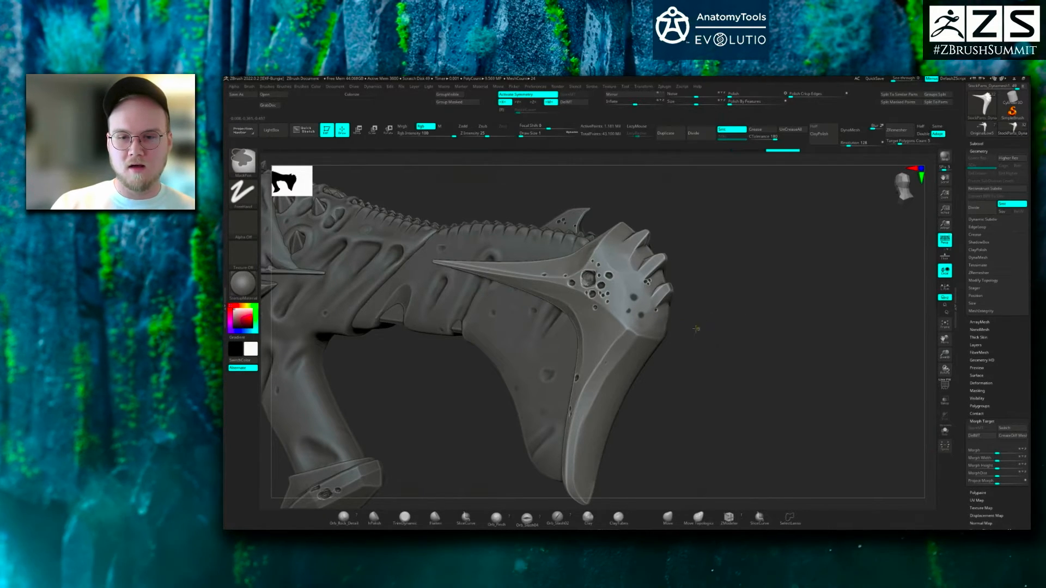
pyautogui.keyDown('ctrl'); pyautogui.click(703, 332); pyautogui.keyUp('ctrl')
# - Push the unmasked spots into the bone surface with the gizmo to form small holes, and clear the mask
pyautogui.press('w')
pyautogui.moveTo(720, 340)
pyautogui.mouseDown()
pyautogui.moveTo(637, 321)
pyautogui.moveTo(615, 304)
pyautogui.mouseUp()
pyautogui.keyDown('alt'); pyautogui.moveTo(736, 311); pyautogui.dragTo(736, 359); pyautogui.keyUp('alt')
pyautogui.moveTo(616, 303); pyautogui.dragTo(618, 303)
pyautogui.keyDown('ctrl'); pyautogui.moveTo(877, 301); pyautogui.dragTo(888, 321); pyautogui.keyUp('ctrl')
# - Return to sculpting and choose the Morph brush with a draw size of about 11.7
pyautogui.press('q')
pyautogui.moveTo(794, 355)
pyautogui.mouseDown()
pyautogui.moveTo(787, 332)
pyautogui.moveTo(764, 329)
pyautogui.moveTo(757, 348)
pyautogui.moveTo(797, 330)
pyautogui.moveTo(740, 338)
pyautogui.mouseUp()
pyautogui.press('space')
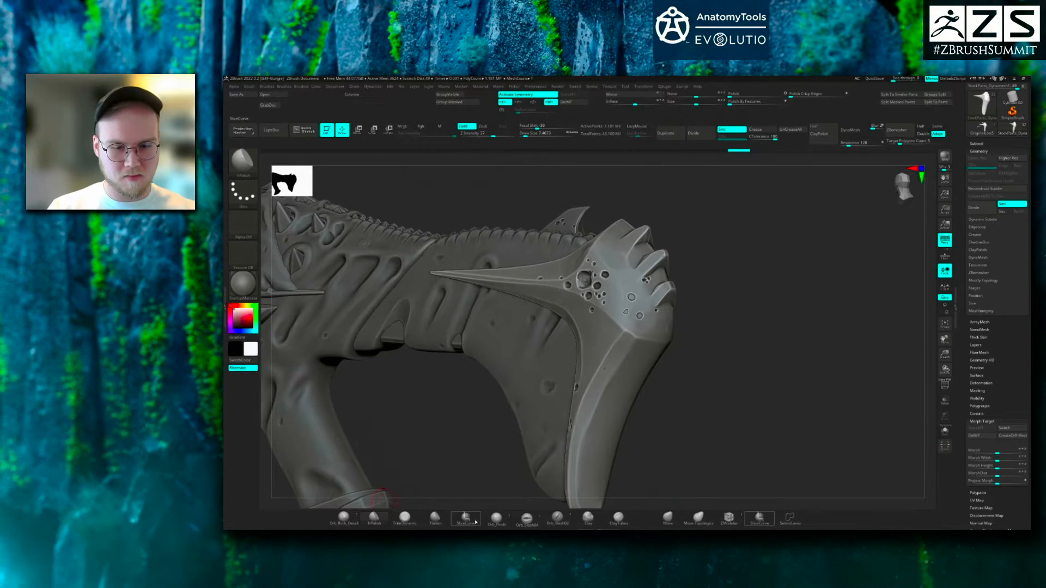
pyautogui.press('b')
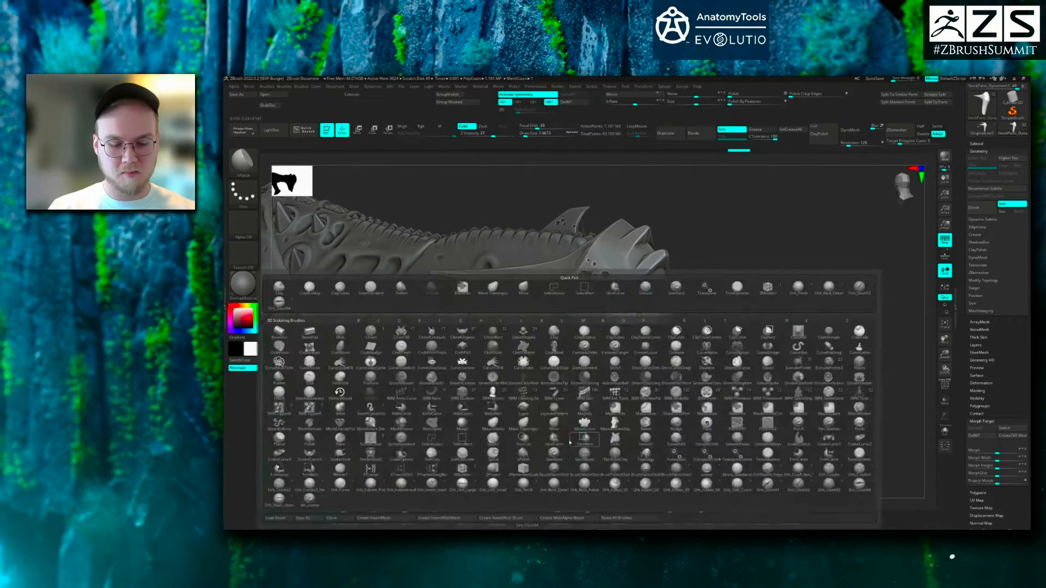
pyautogui.press('m')
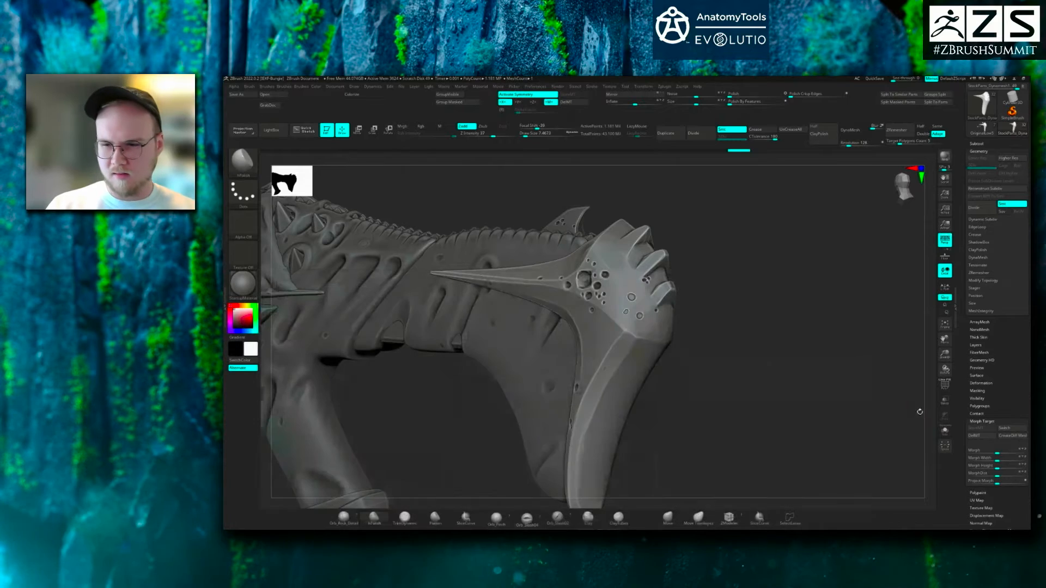
pyautogui.press('b')
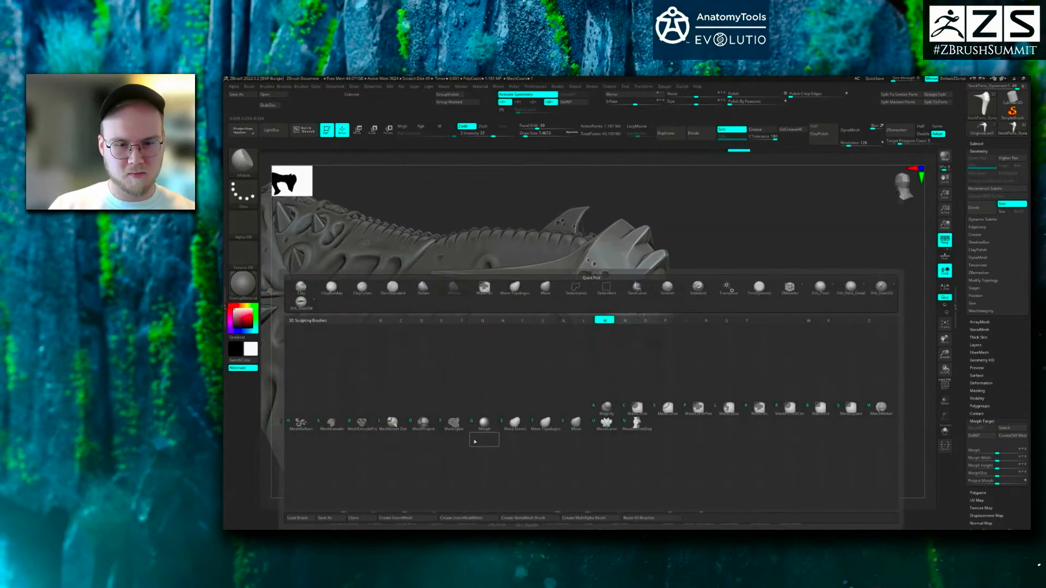
pyautogui.click(485, 424)
pyautogui.press('space')
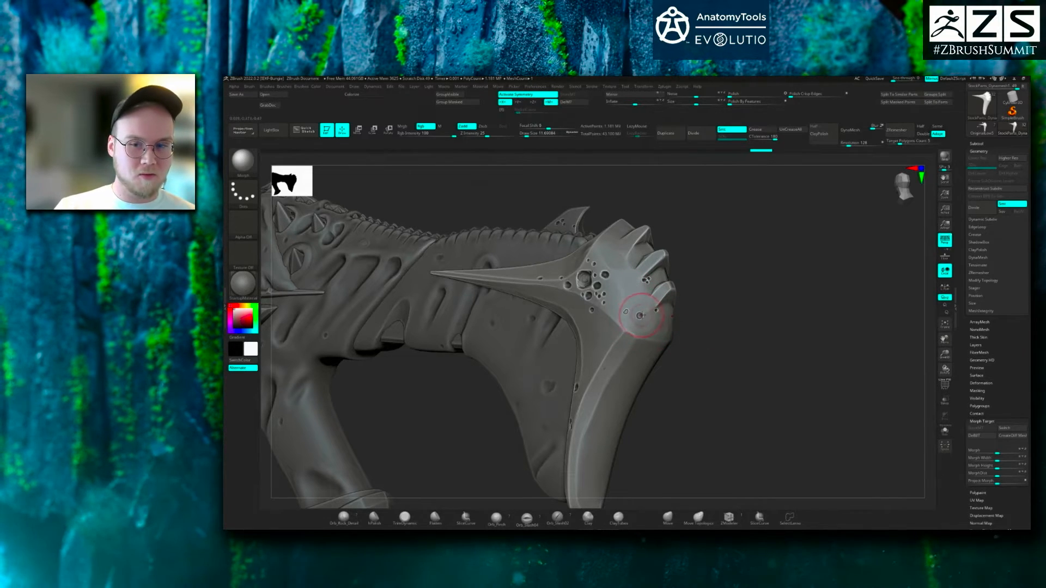
# - Paint the stored morph target back over the small holes on the bone stock to vary their depth
pyautogui.moveTo(639, 314); pyautogui.dragTo(641, 316)
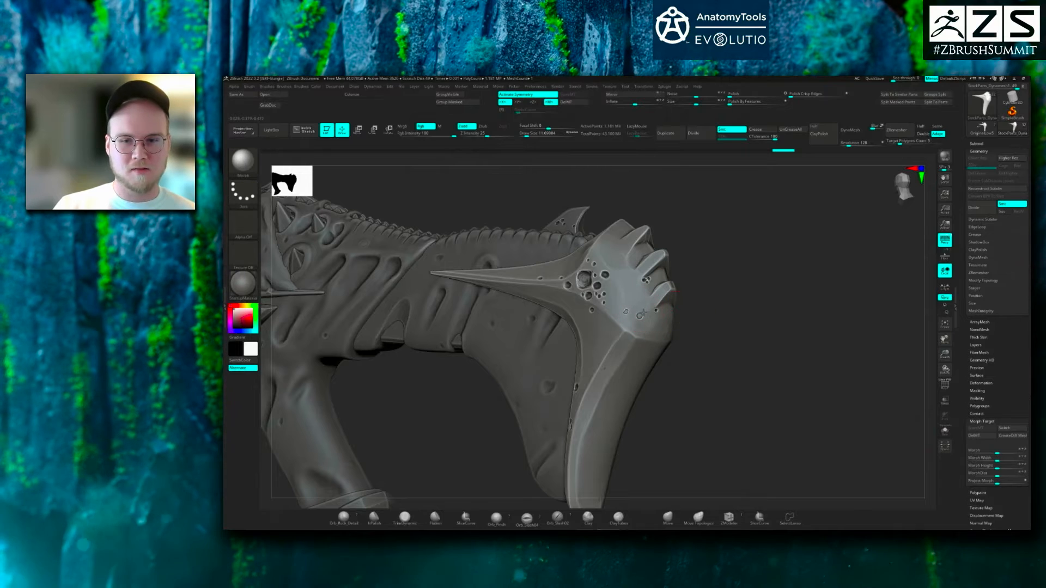
pyautogui.moveTo(731, 329)
pyautogui.mouseDown()
pyautogui.moveTo(613, 306)
pyautogui.moveTo(635, 311)
pyautogui.mouseUp()
pyautogui.moveTo(796, 332)
pyautogui.mouseDown()
pyautogui.moveTo(771, 325)
pyautogui.moveTo(738, 346)
pyautogui.moveTo(717, 331)
pyautogui.moveTo(691, 338)
pyautogui.mouseUp()
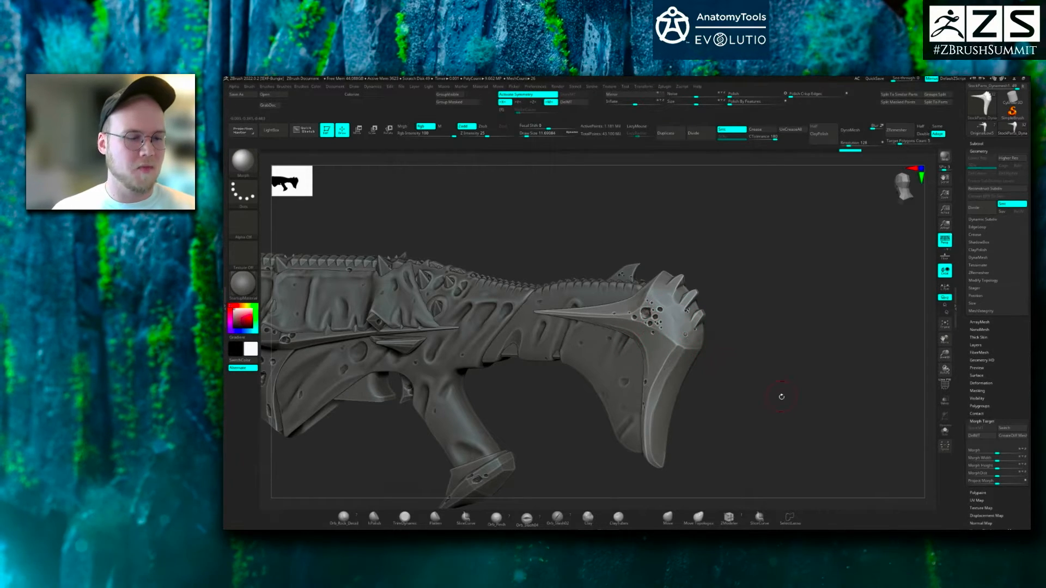
# - Select the inner stock body and inspect the stock and grip from the side
pyautogui.keyDown('alt'); pyautogui.moveTo(765, 399); pyautogui.dragTo(657, 444); pyautogui.keyUp('alt')
pyautogui.keyDown('alt'); pyautogui.click(713, 327); pyautogui.keyUp('alt')
pyautogui.moveTo(667, 402)
pyautogui.keyDown('alt'); pyautogui.mouseDown()
pyautogui.moveTo(662, 414)
pyautogui.moveTo(675, 421)
pyautogui.mouseUp(); pyautogui.keyUp('alt')
pyautogui.click(646, 427)
pyautogui.click(654, 435)
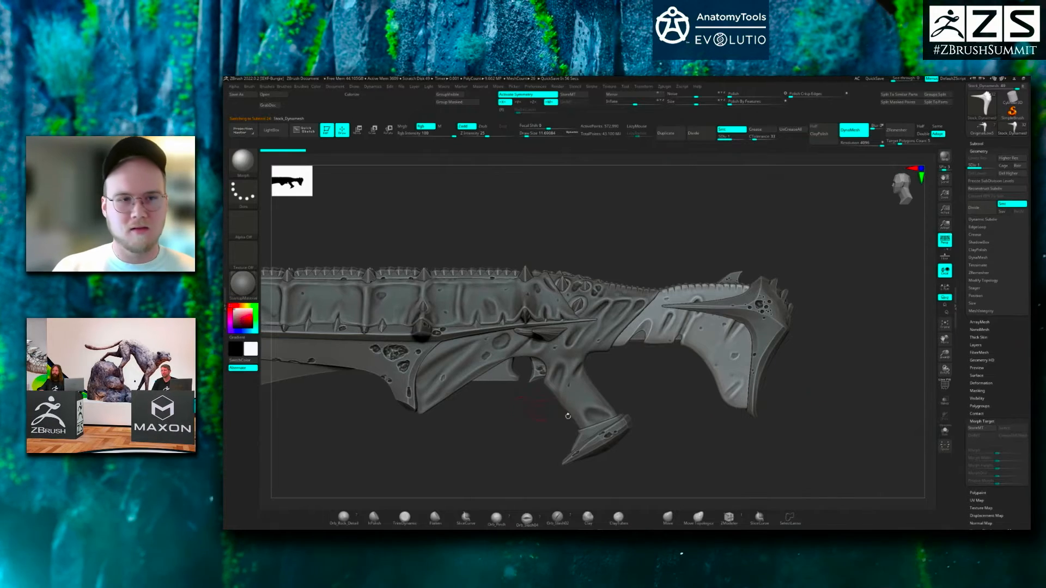
pyautogui.moveTo(695, 456); pyautogui.dragTo(658, 428)
pyautogui.click(657, 427)
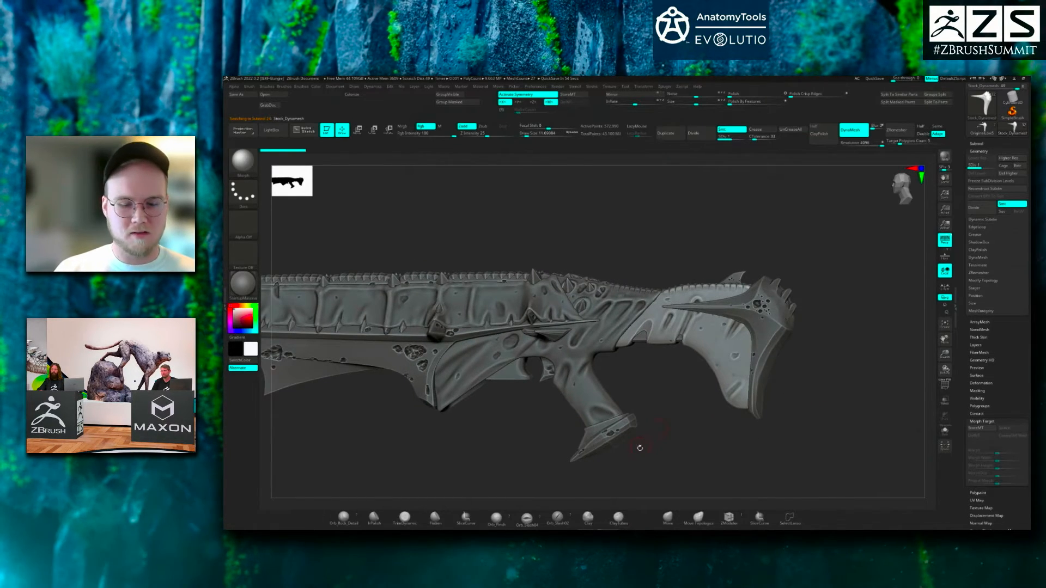
# - Choose the ClayBuildup brush, make the frame with the grip active and smooth a spot on its upper surface
pyautogui.press('b')
pyautogui.press('c')
pyautogui.press('b')
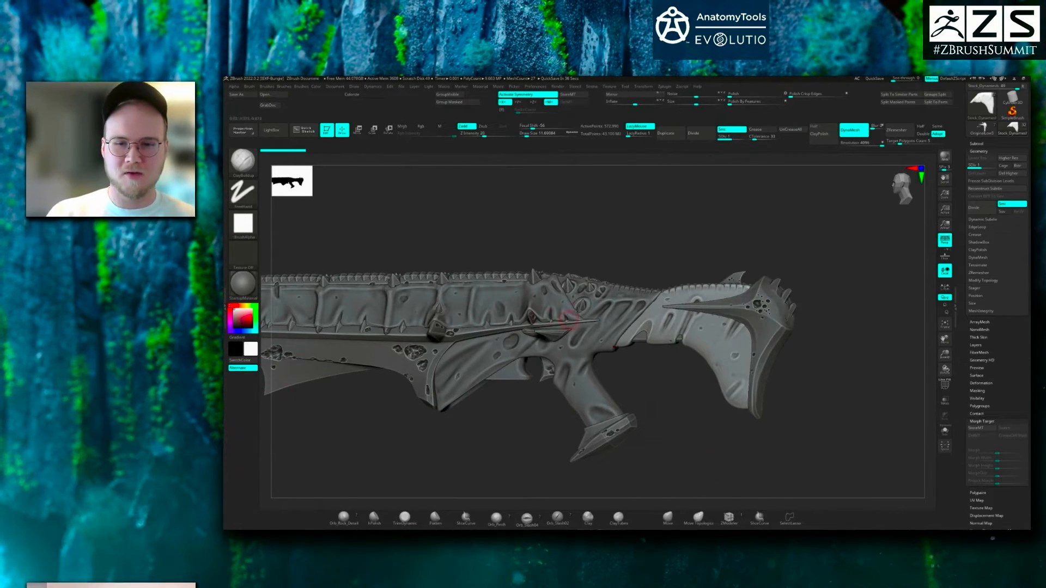
pyautogui.keyDown('alt'); pyautogui.click(624, 315); pyautogui.keyUp('alt')
pyautogui.keyDown('alt'); pyautogui.moveTo(692, 421); pyautogui.dragTo(690, 406); pyautogui.keyUp('alt')
pyautogui.keyDown('shift'); pyautogui.moveTo(612, 281); pyautogui.dragTo(625, 298); pyautogui.keyUp('shift')
pyautogui.moveTo(681, 451); pyautogui.dragTo(730, 318)
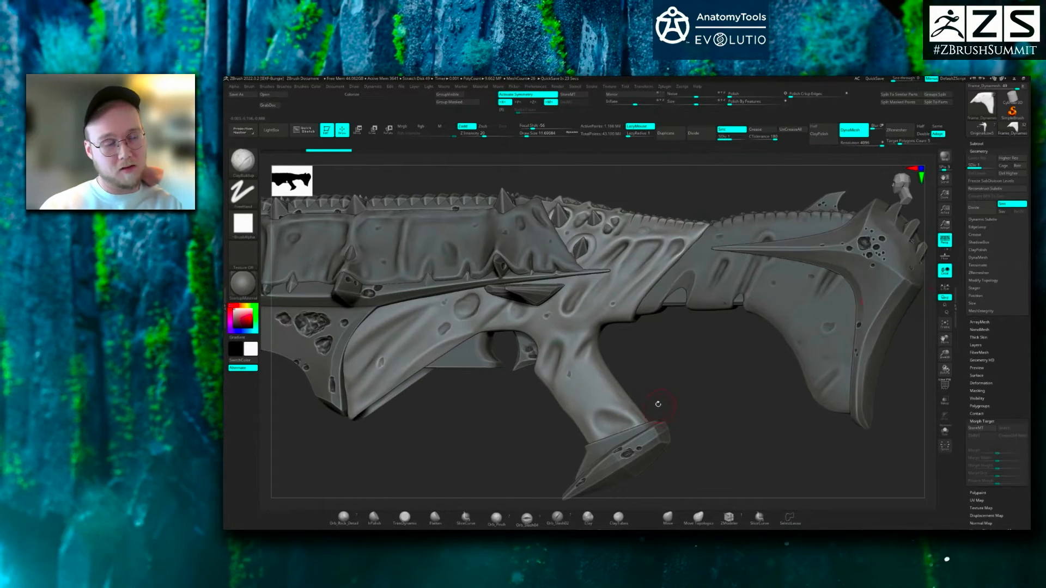
# - Sculpt creases into the side of the pistol grip with ClayBuildup and smooth the strokes
pyautogui.moveTo(718, 385)
pyautogui.mouseDown()
pyautogui.moveTo(600, 374)
pyautogui.moveTo(625, 383)
pyautogui.mouseUp()
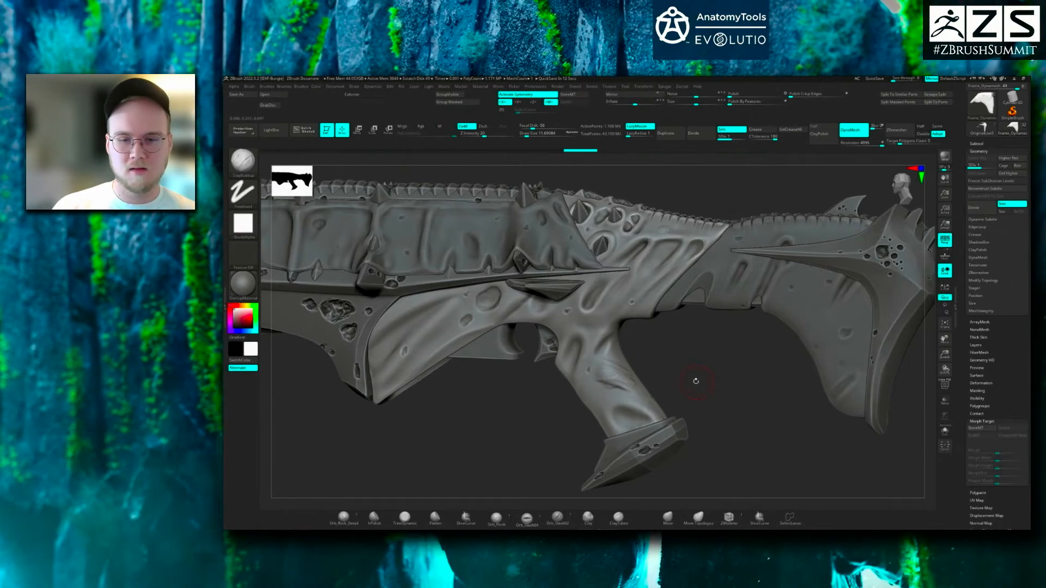
pyautogui.moveTo(695, 380); pyautogui.dragTo(711, 381)
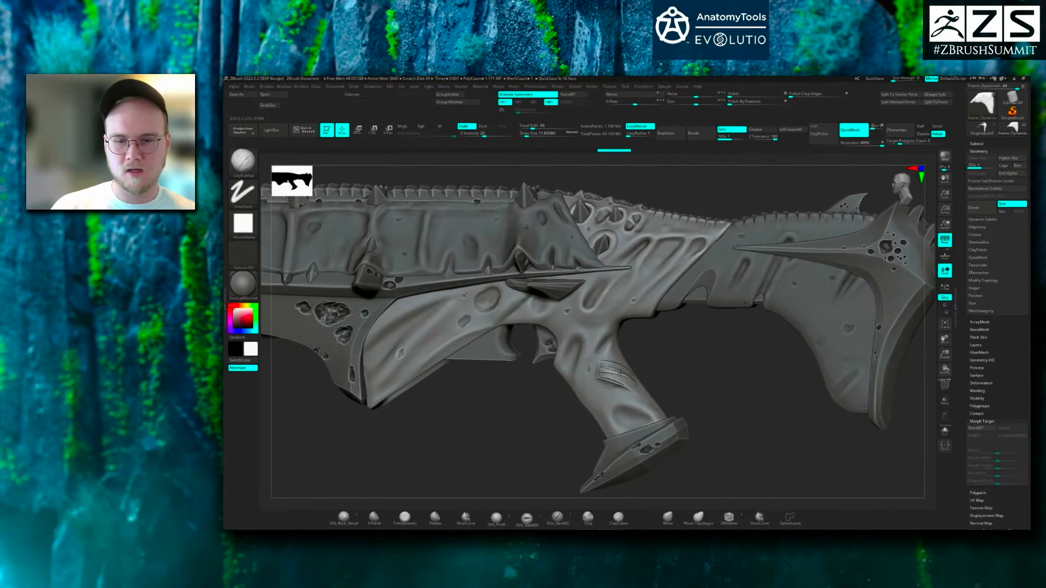
pyautogui.press('shift')
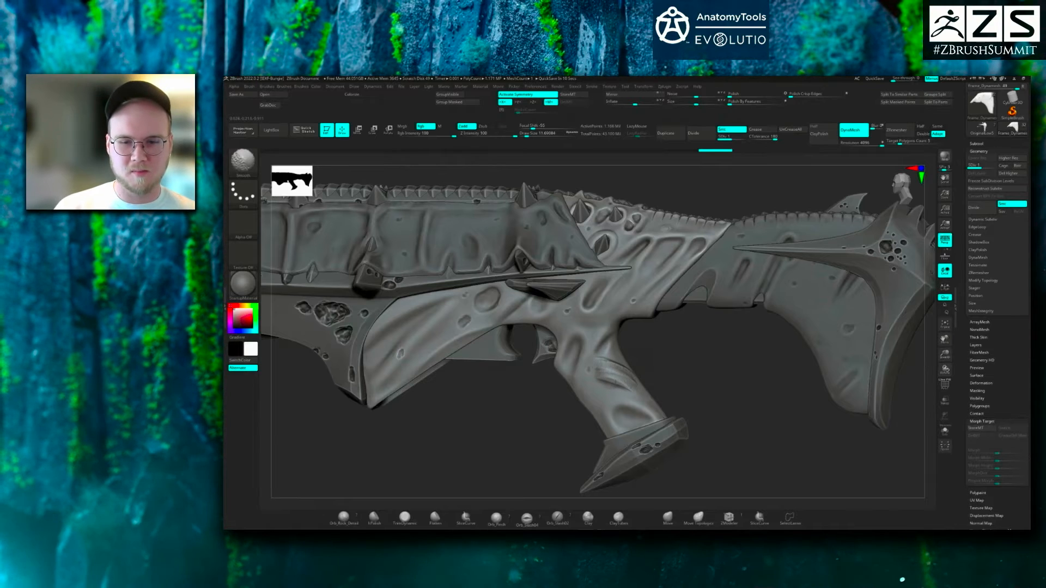
pyautogui.moveTo(608, 391)
pyautogui.keyDown('shift'); pyautogui.mouseDown()
pyautogui.moveTo(632, 390)
pyautogui.moveTo(599, 382)
pyautogui.mouseUp(); pyautogui.keyUp('shift')
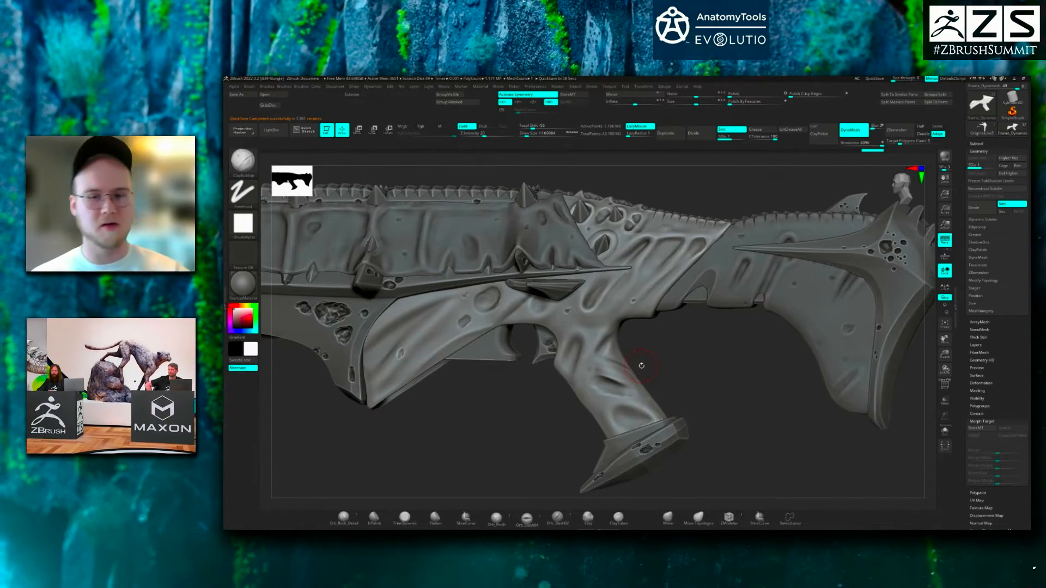
pyautogui.moveTo(700, 374); pyautogui.dragTo(617, 375)
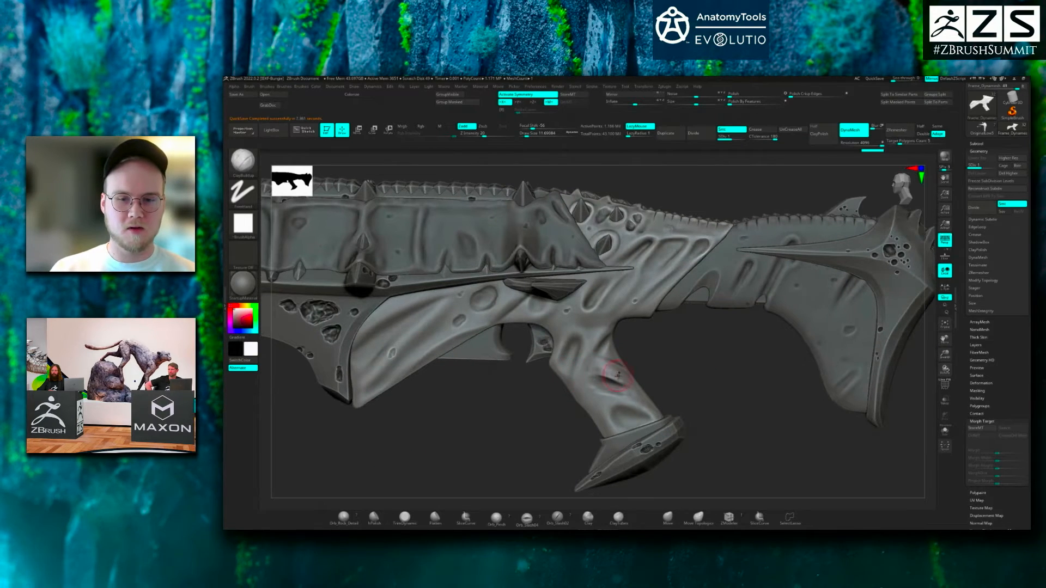
pyautogui.press('shift')
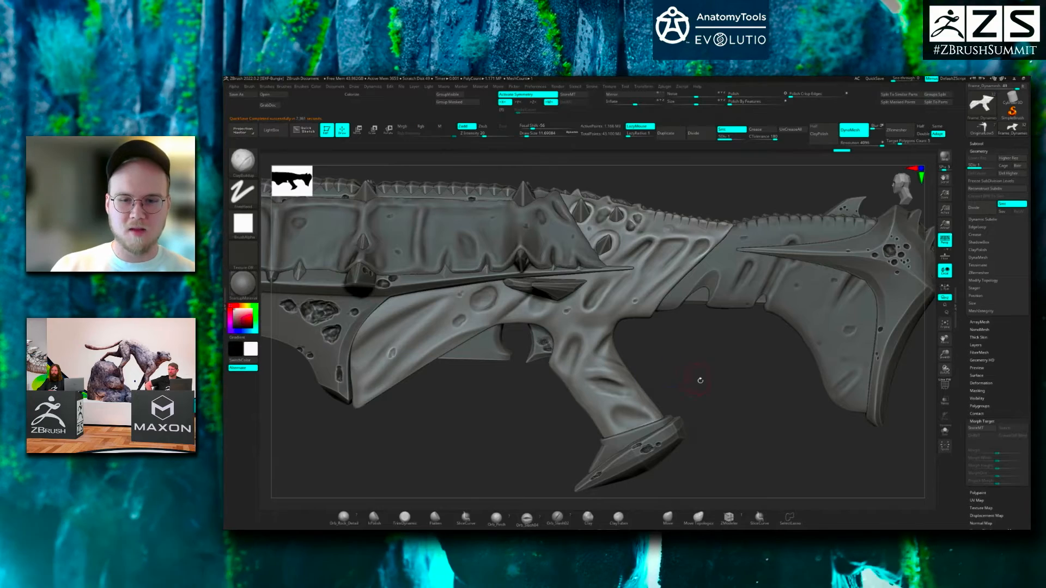
# - Switch to a Dots-stroke sculpting brush and adjust its settings for working on the frame's grip
pyautogui.keyDown('alt'); pyautogui.moveTo(677, 386); pyautogui.dragTo(610, 377); pyautogui.keyUp('alt')
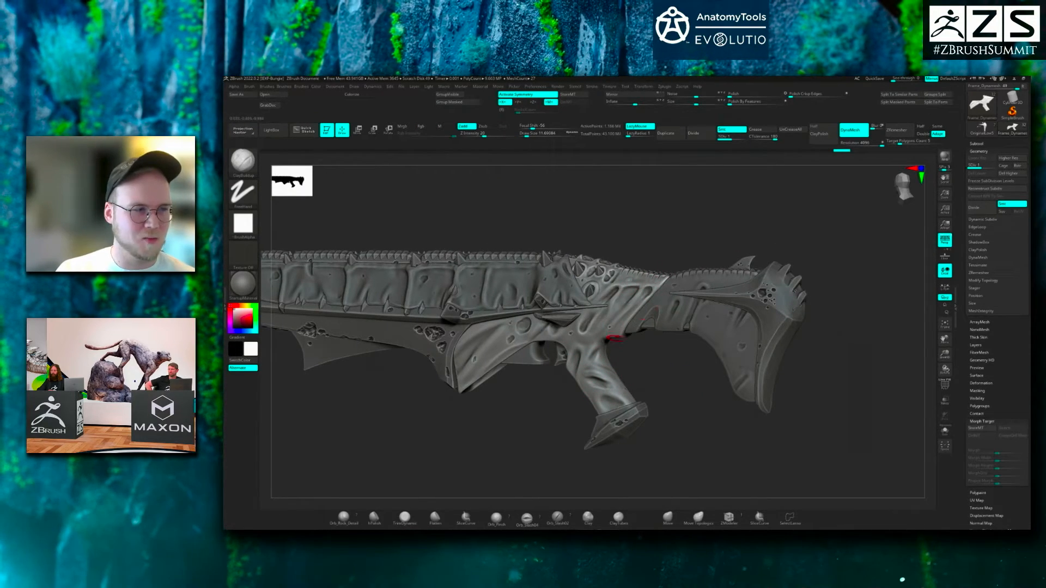
pyautogui.press('shift')
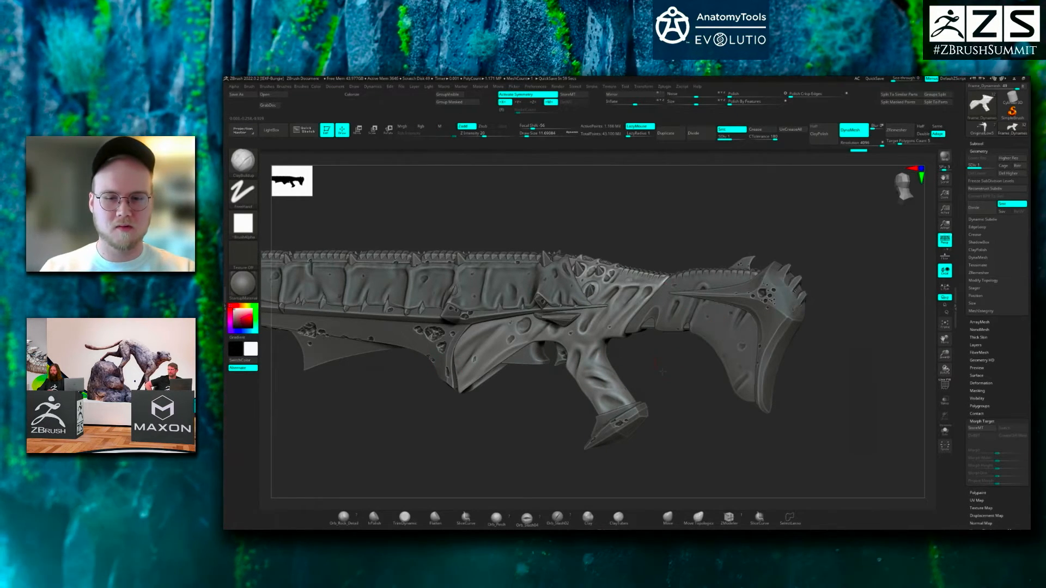
pyautogui.keyDown('alt'); pyautogui.moveTo(823, 376); pyautogui.dragTo(839, 414); pyautogui.keyUp('alt')
pyautogui.moveTo(688, 327)
pyautogui.keyDown('alt'); pyautogui.mouseDown()
pyautogui.moveTo(688, 367)
pyautogui.moveTo(639, 374)
pyautogui.mouseUp(); pyautogui.keyUp('alt')
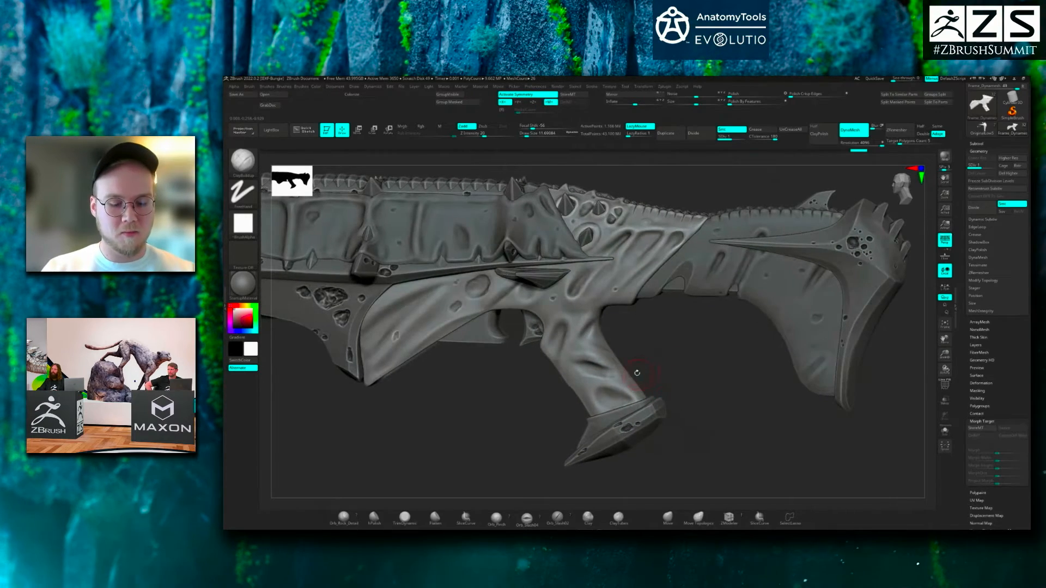
pyautogui.press('b')
pyautogui.moveTo(637, 369)
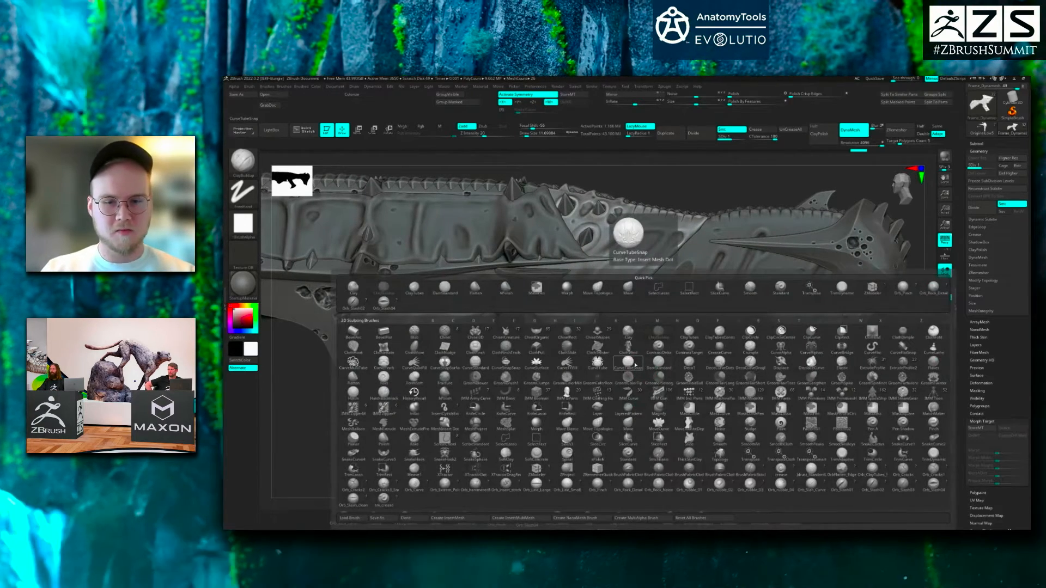
pyautogui.click(636, 367)
pyautogui.press('space')
pyautogui.moveTo(618, 343); pyautogui.dragTo(621, 344)
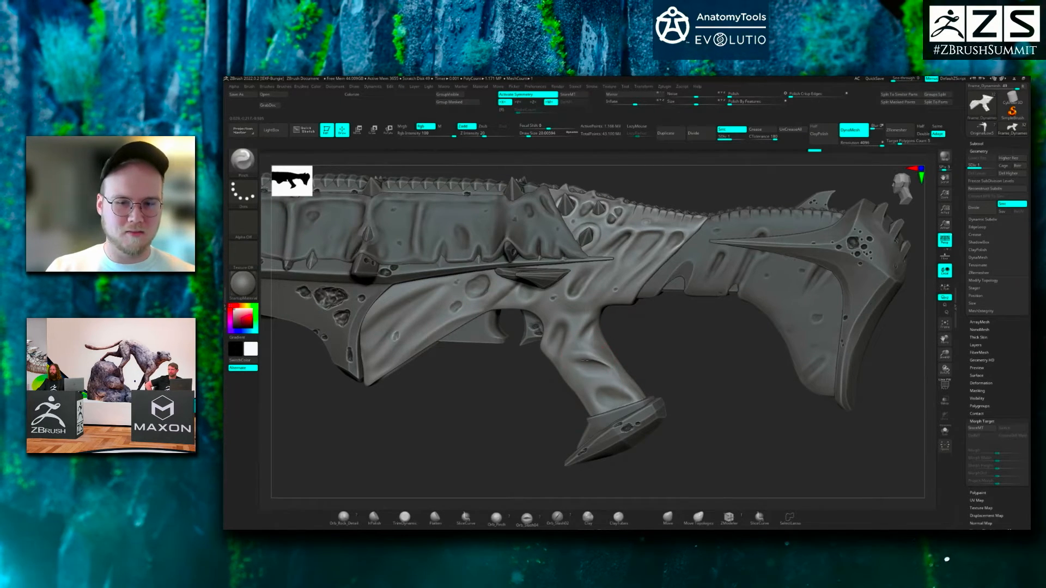
# - Review the whole weapon and make the lower bone blade beneath the barrel the active part
pyautogui.keyDown('alt'); pyautogui.moveTo(711, 367); pyautogui.dragTo(620, 367); pyautogui.keyUp('alt')
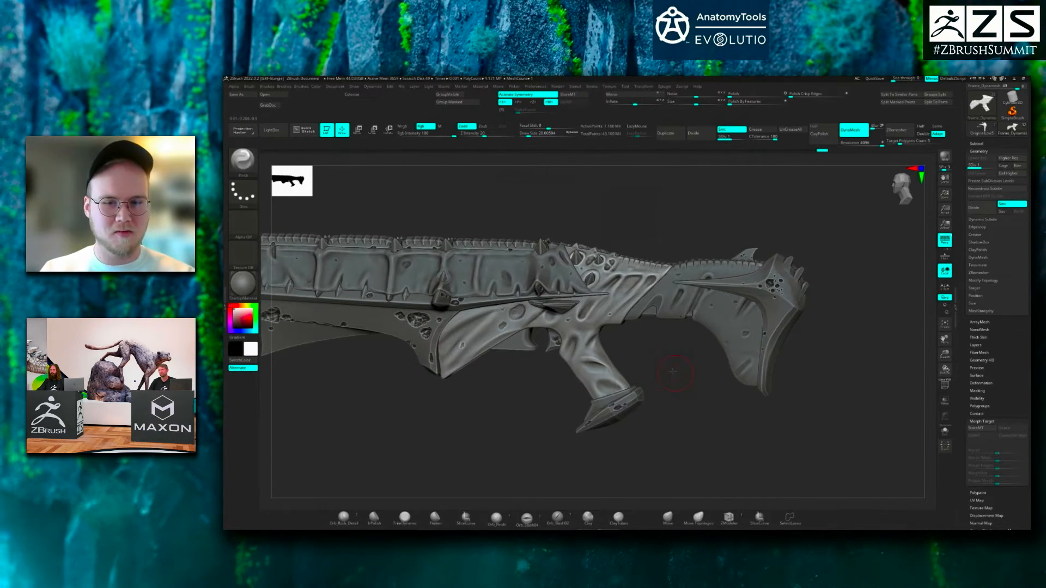
pyautogui.keyDown('alt'); pyautogui.moveTo(633, 356); pyautogui.dragTo(619, 376); pyautogui.keyUp('alt')
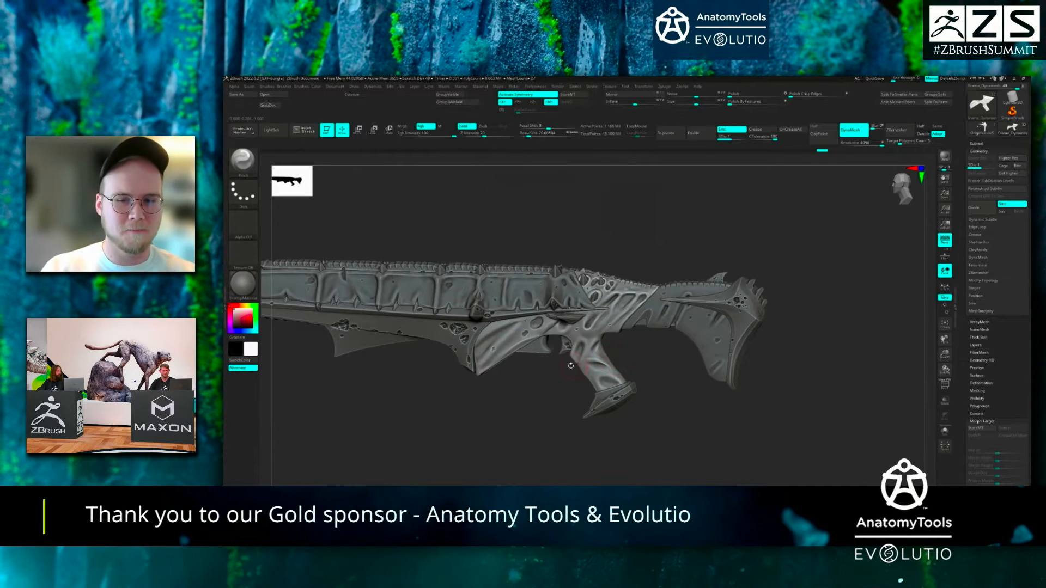
pyautogui.keyDown('alt'); pyautogui.moveTo(458, 381); pyautogui.dragTo(527, 400); pyautogui.keyUp('alt')
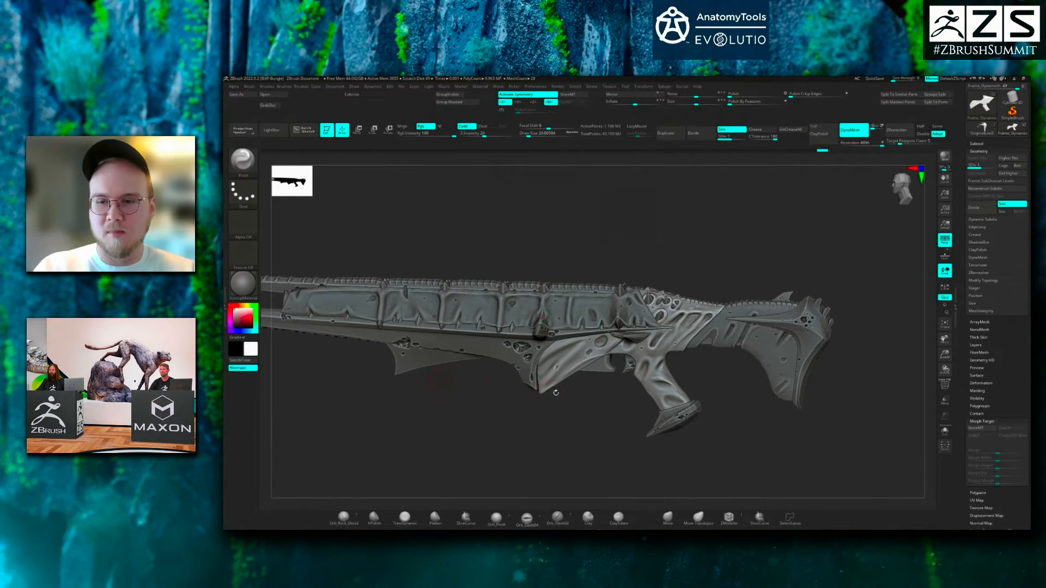
pyautogui.moveTo(504, 372); pyautogui.dragTo(507, 439)
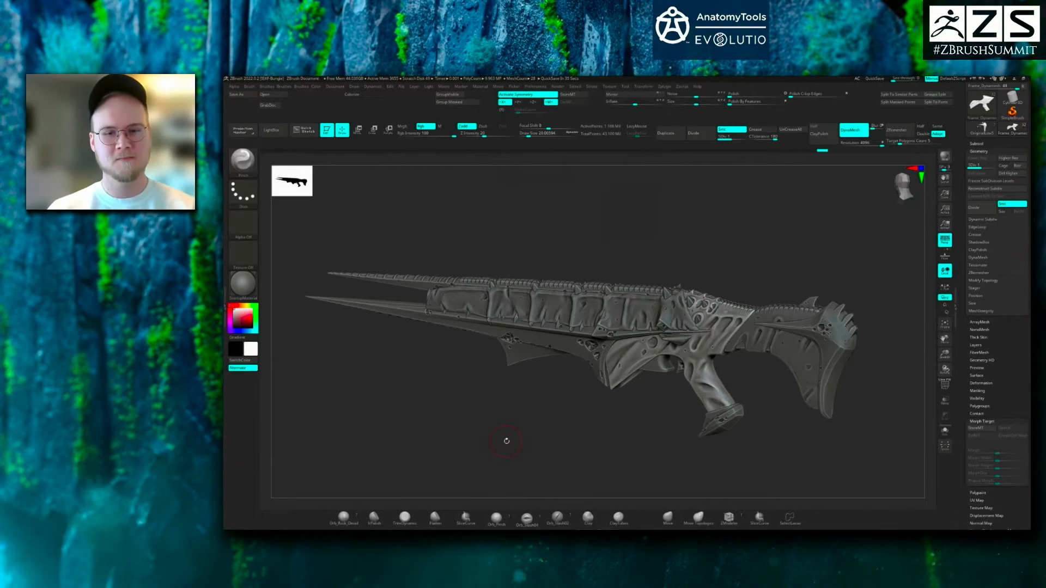
pyautogui.moveTo(409, 362); pyautogui.dragTo(419, 401)
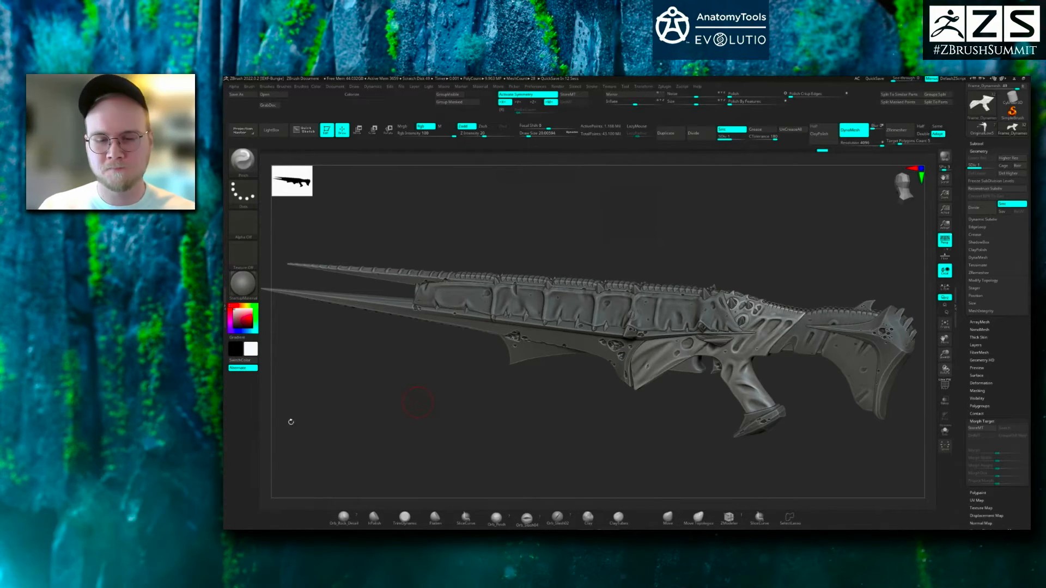
pyautogui.moveTo(558, 418)
pyautogui.keyDown('alt'); pyautogui.mouseDown()
pyautogui.moveTo(509, 474)
pyautogui.moveTo(545, 457)
pyautogui.moveTo(544, 419)
pyautogui.mouseUp(); pyautogui.keyUp('alt')
pyautogui.keyDown('alt'); pyautogui.click(569, 339); pyautogui.keyUp('alt')
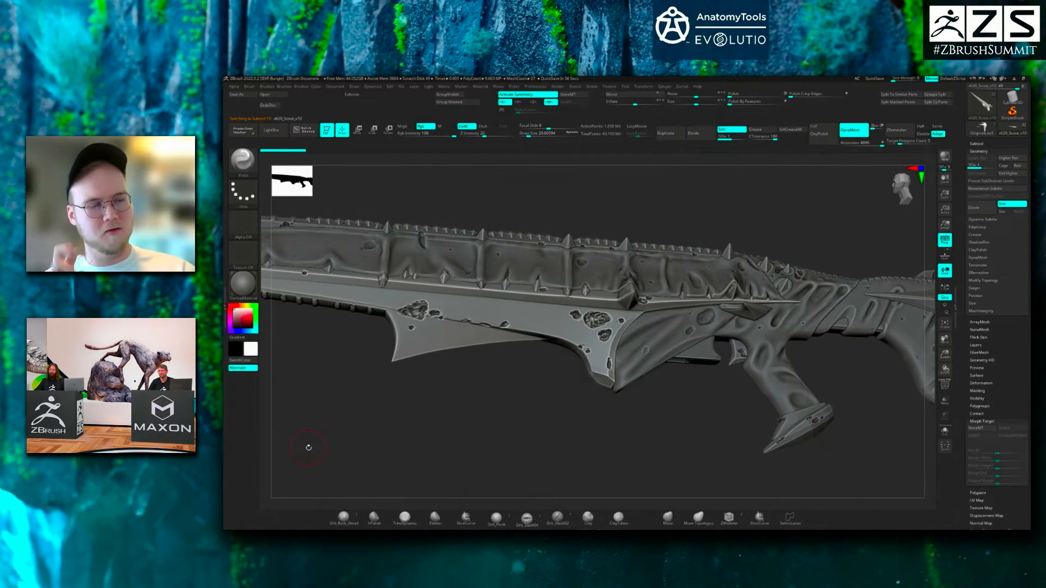
pyautogui.moveTo(539, 425); pyautogui.dragTo(580, 433)
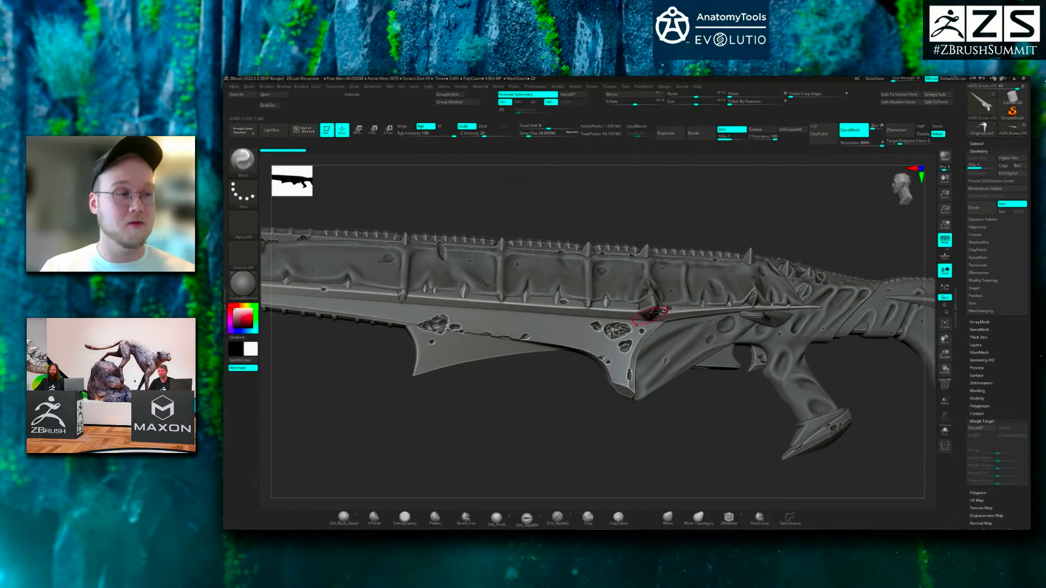
pyautogui.moveTo(537, 407); pyautogui.dragTo(593, 339)
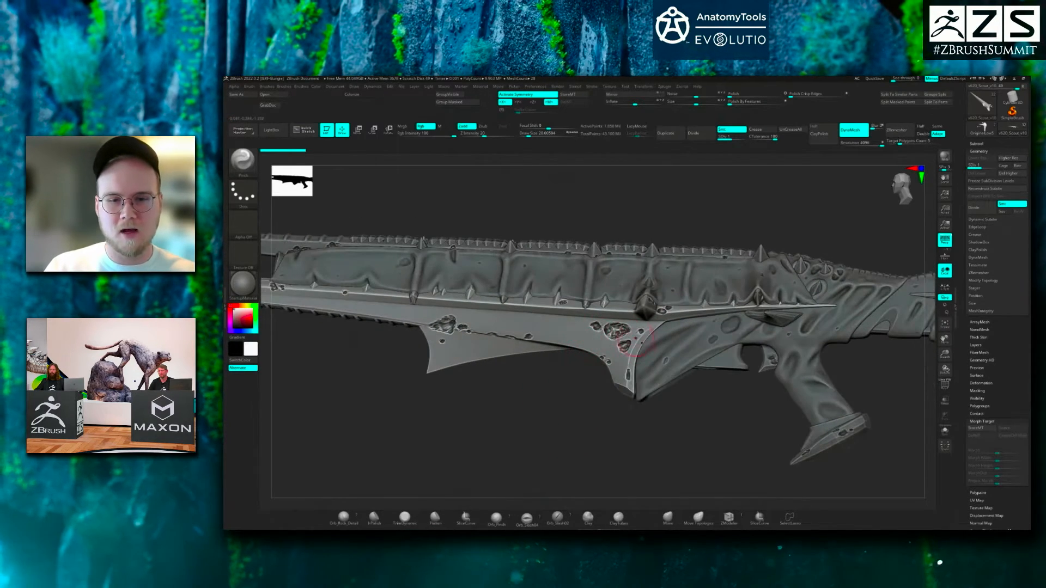
pyautogui.moveTo(679, 448); pyautogui.dragTo(577, 452)
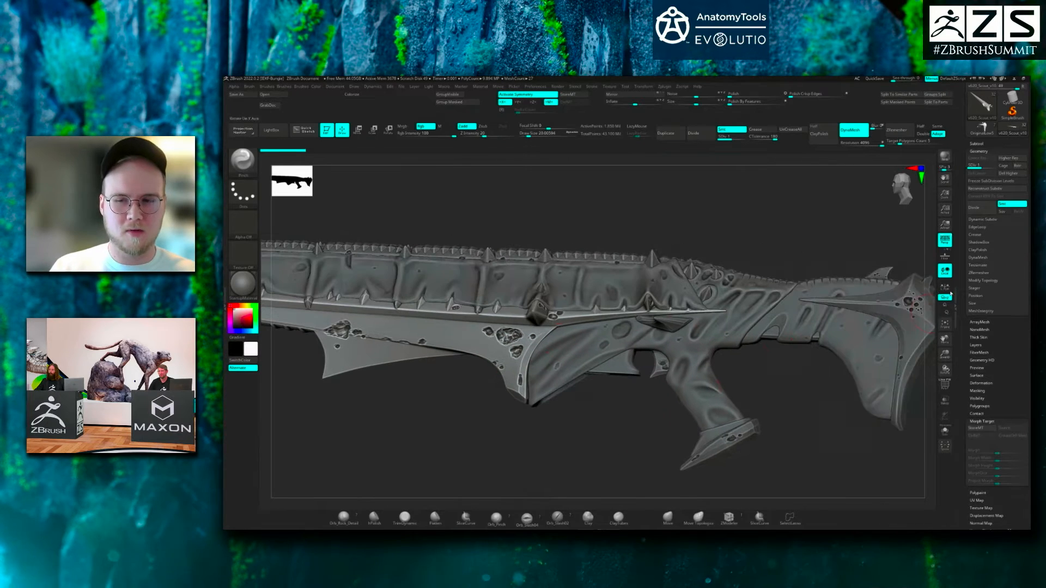
pyautogui.keyDown('alt'); pyautogui.moveTo(469, 459); pyautogui.dragTo(497, 459); pyautogui.keyUp('alt')
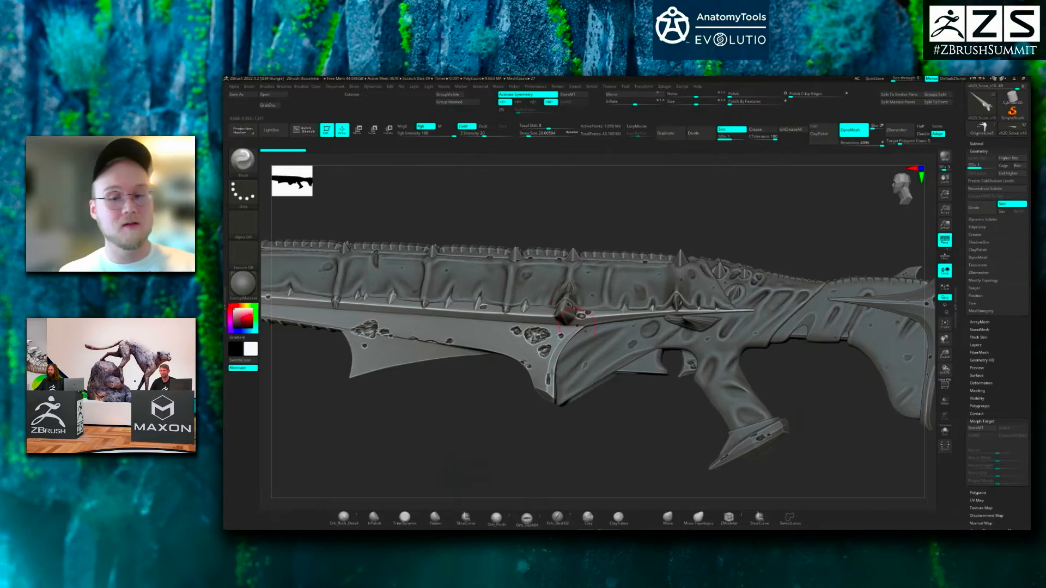
# - Carve an oval recess into the lower bone blade beside its existing holes with ClayBuildup, smoothing the shape
pyautogui.press('space')
pyautogui.moveTo(507, 332); pyautogui.dragTo(487, 338)
pyautogui.press('space')
pyautogui.press('space')
pyautogui.press('b')
pyautogui.press('c')
pyautogui.press('b')
pyautogui.keyDown('alt'); pyautogui.moveTo(477, 381); pyautogui.dragTo(478, 395); pyautogui.keyUp('alt')
pyautogui.keyDown('shift'); pyautogui.moveTo(493, 336); pyautogui.dragTo(507, 334); pyautogui.keyUp('shift')
pyautogui.moveTo(630, 390); pyautogui.dragTo(604, 383)
pyautogui.keyDown('alt'); pyautogui.moveTo(516, 429); pyautogui.dragTo(463, 422); pyautogui.keyUp('alt')
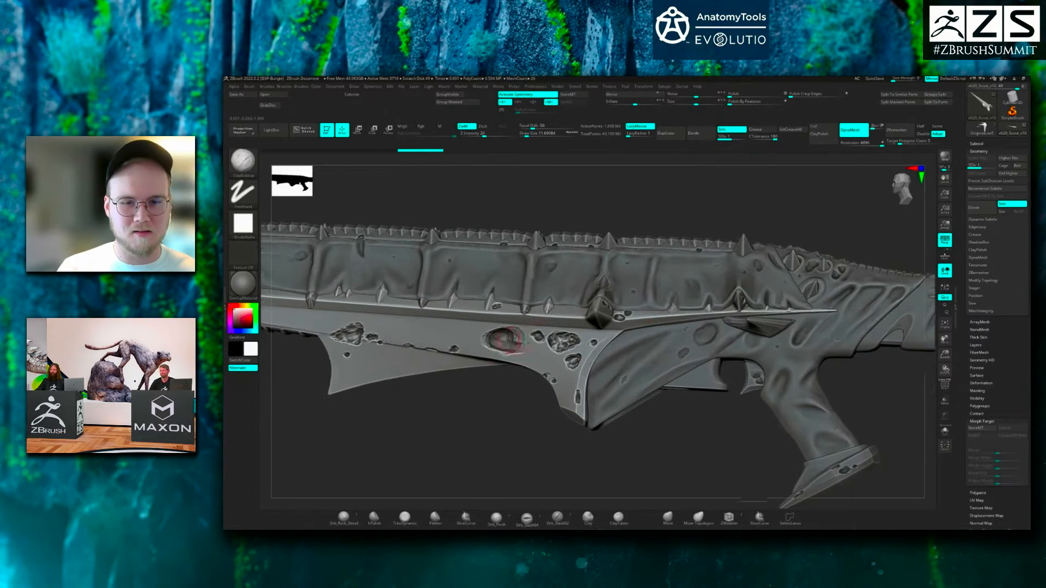
pyautogui.moveTo(517, 337)
pyautogui.mouseDown()
pyautogui.moveTo(485, 342)
pyautogui.moveTo(513, 343)
pyautogui.mouseUp()
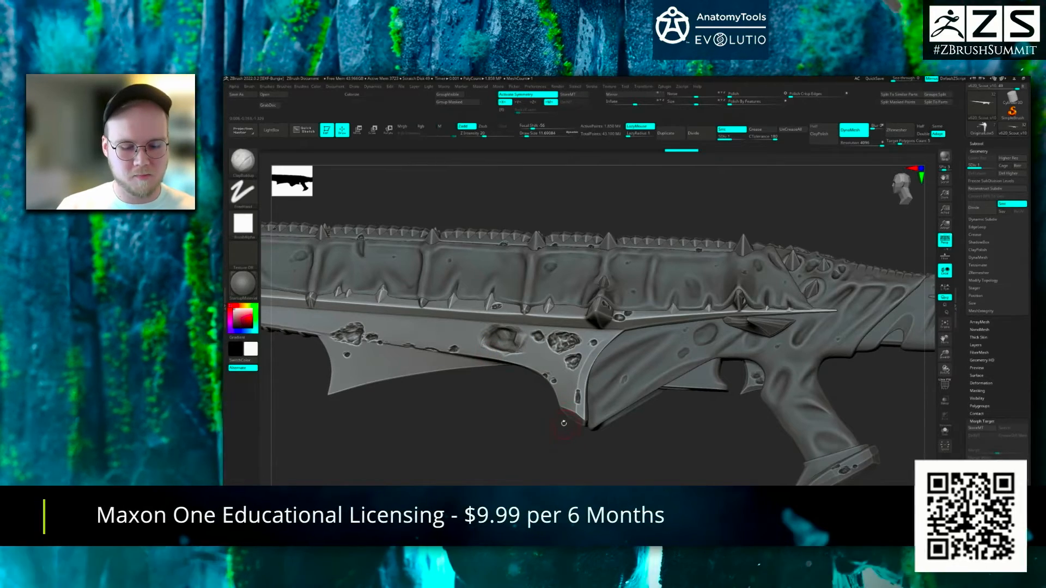
# - Choose the hPolish brush with a draw size of about 5.7 and a Z intensity of 64
pyautogui.press('b')
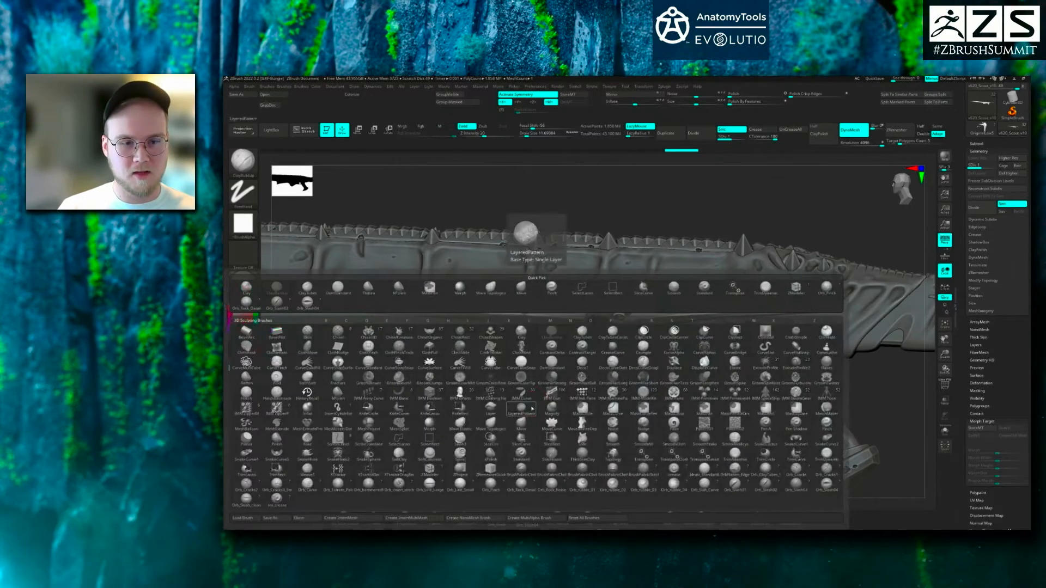
pyautogui.press('h')
pyautogui.press('p')
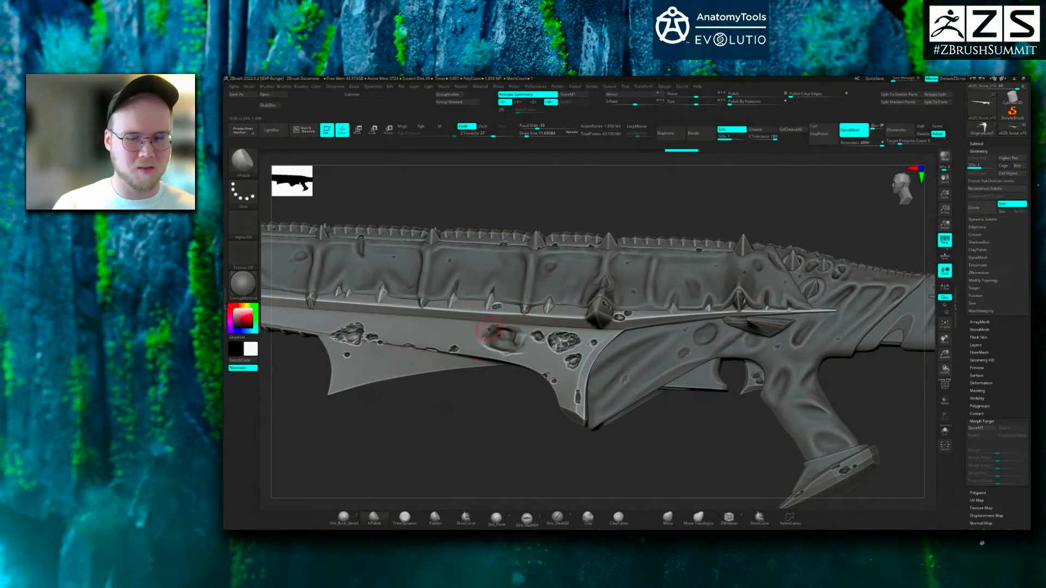
pyautogui.moveTo(464, 439)
pyautogui.keyDown('alt'); pyautogui.mouseDown()
pyautogui.moveTo(587, 421)
pyautogui.moveTo(559, 447)
pyautogui.mouseUp(); pyautogui.keyUp('alt')
pyautogui.press('space')
pyautogui.moveTo(585, 422); pyautogui.dragTo(579, 422)
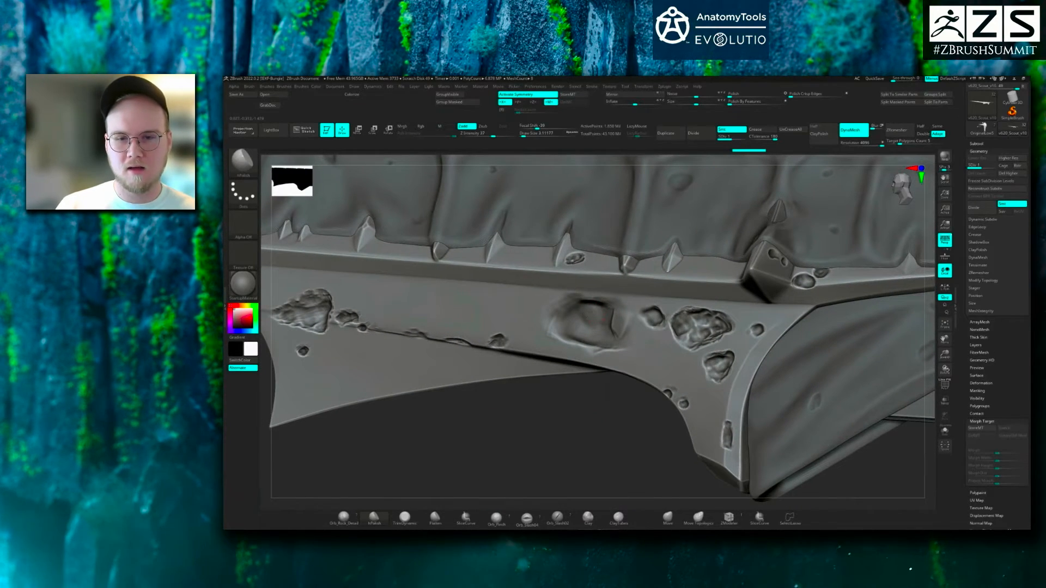
pyautogui.press('space')
pyautogui.moveTo(594, 336); pyautogui.dragTo(636, 344)
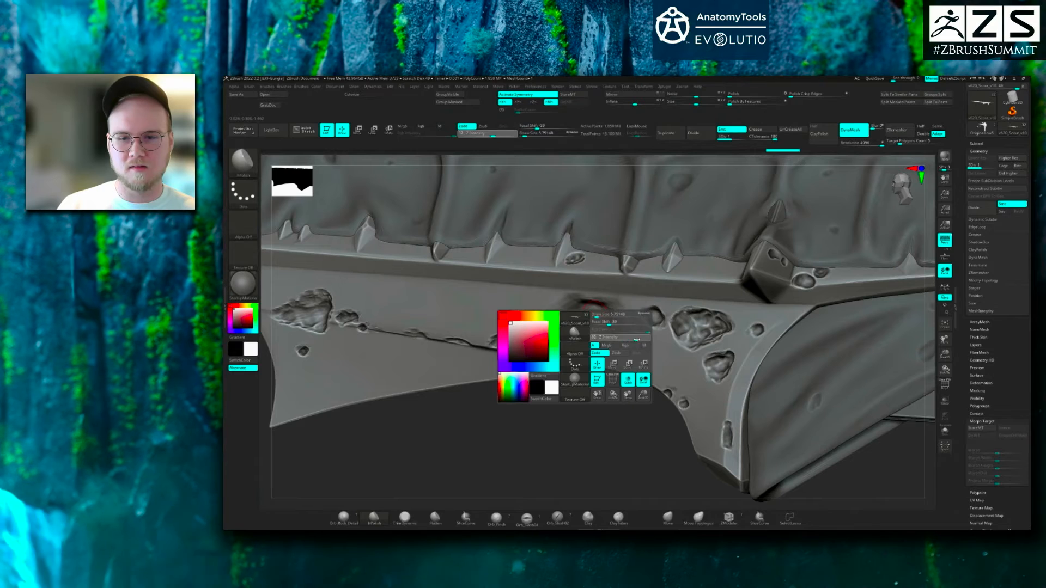
# - Polish flat planes into the rim and interior of the oval recess on the lower bone blade and check it on the whole weapon
pyautogui.moveTo(569, 294)
pyautogui.mouseDown()
pyautogui.moveTo(599, 312)
pyautogui.moveTo(565, 304)
pyautogui.mouseUp()
pyautogui.moveTo(598, 387); pyautogui.dragTo(625, 318)
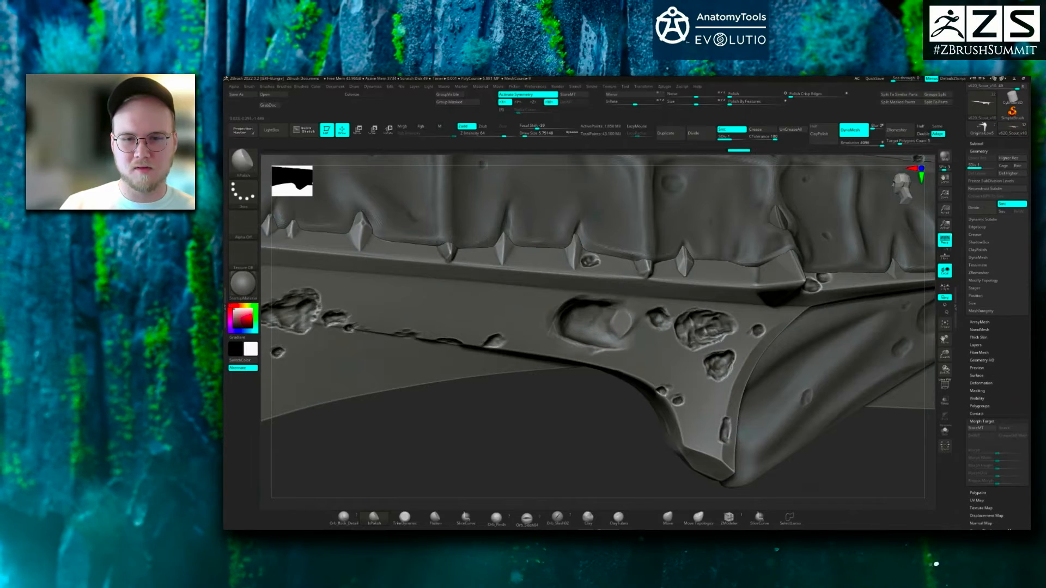
pyautogui.moveTo(567, 400); pyautogui.dragTo(585, 371)
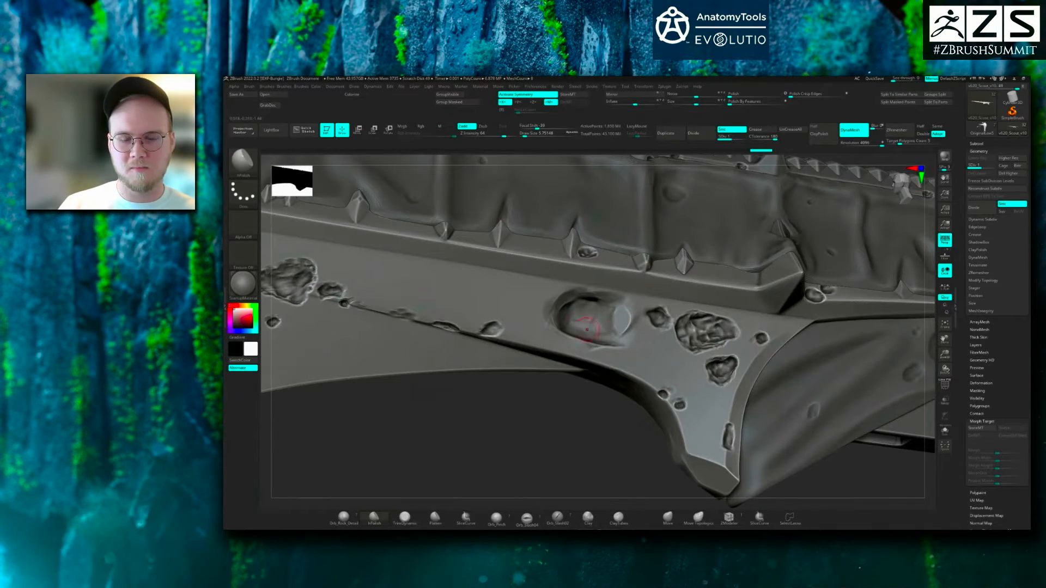
pyautogui.moveTo(573, 324); pyautogui.dragTo(599, 307)
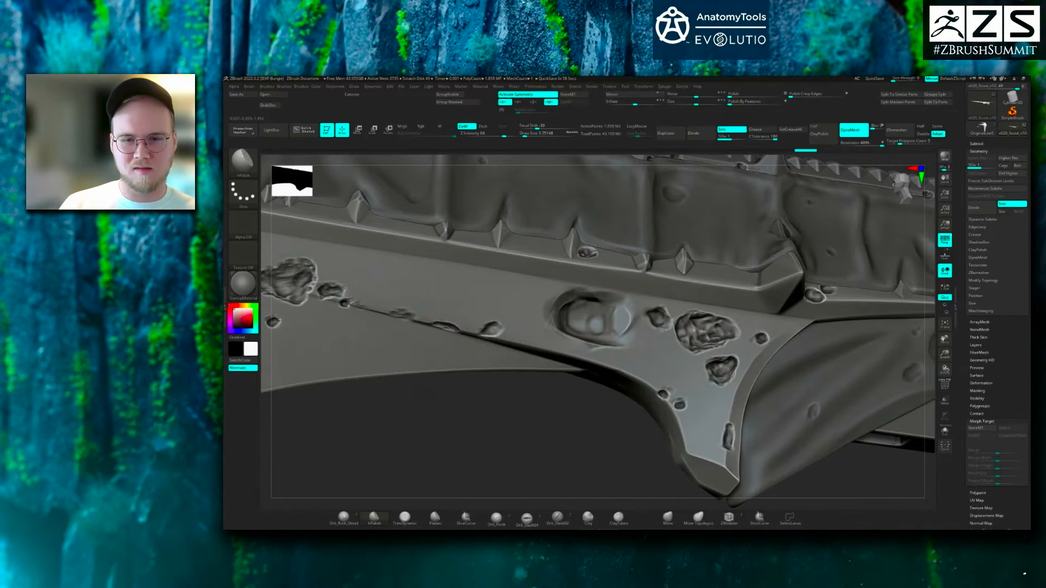
pyautogui.moveTo(577, 374); pyautogui.dragTo(553, 375)
pyautogui.moveTo(584, 342); pyautogui.dragTo(559, 325)
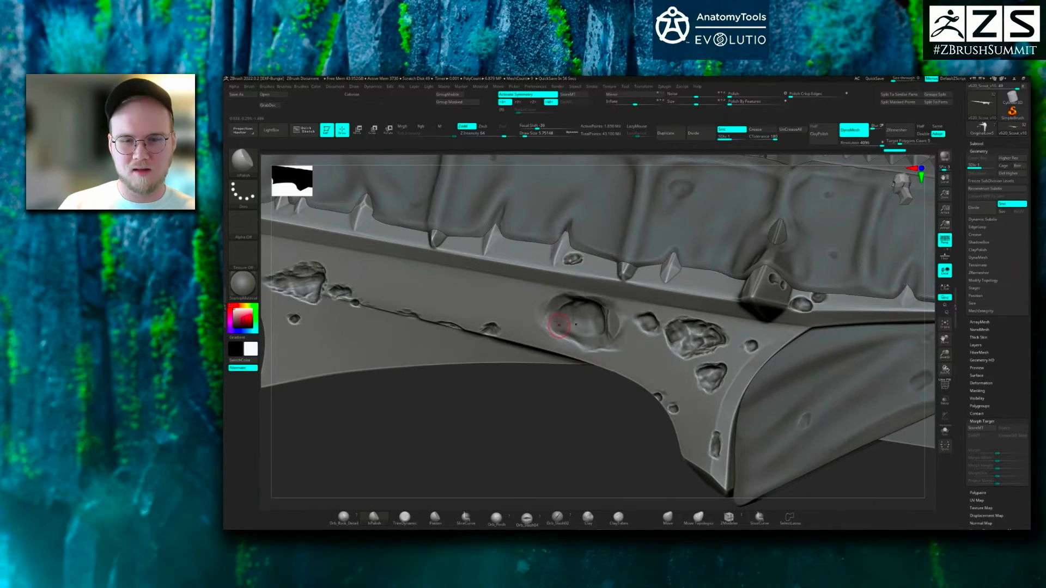
pyautogui.moveTo(560, 331); pyautogui.dragTo(597, 319)
pyautogui.moveTo(535, 436)
pyautogui.mouseDown()
pyautogui.moveTo(561, 417)
pyautogui.moveTo(474, 430)
pyautogui.moveTo(479, 443)
pyautogui.moveTo(563, 425)
pyautogui.moveTo(567, 382)
pyautogui.mouseUp()
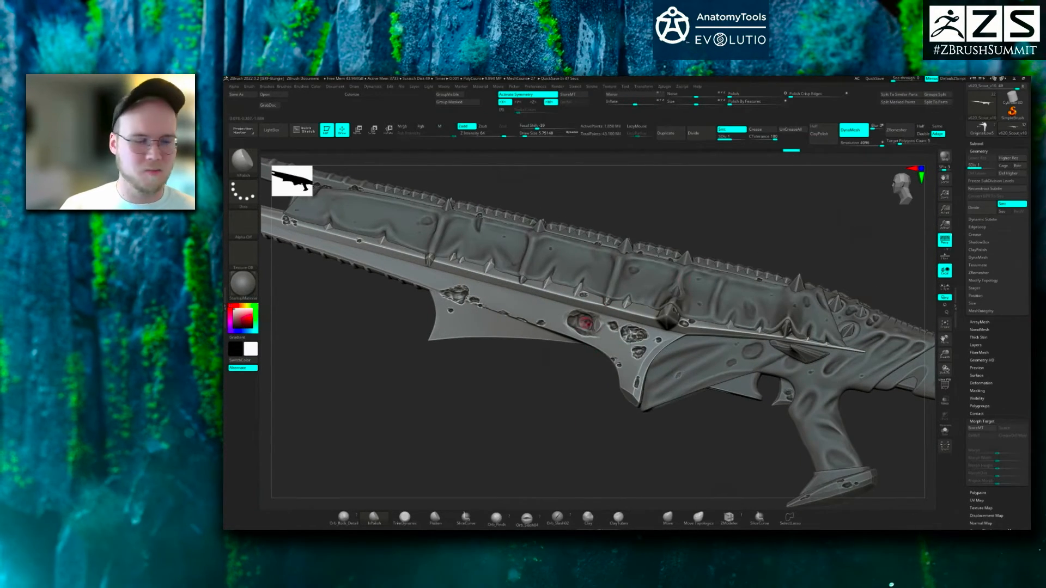
pyautogui.moveTo(582, 347)
pyautogui.mouseDown()
pyautogui.moveTo(574, 398)
pyautogui.moveTo(579, 330)
pyautogui.mouseUp()
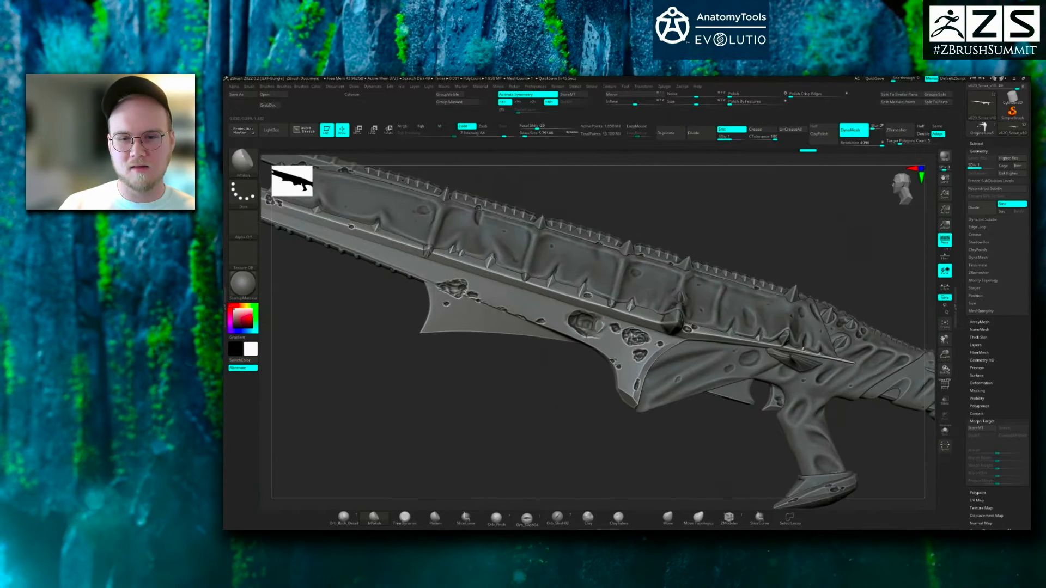
pyautogui.keyDown('alt'); pyautogui.moveTo(502, 414); pyautogui.dragTo(631, 461); pyautogui.keyUp('alt')
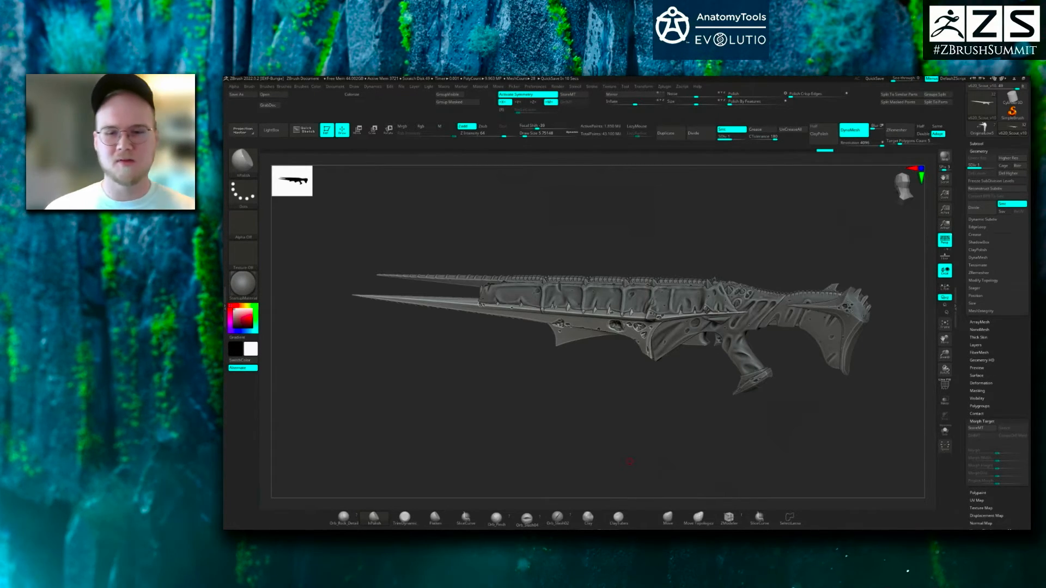
pyautogui.moveTo(706, 449); pyautogui.dragTo(732, 474)
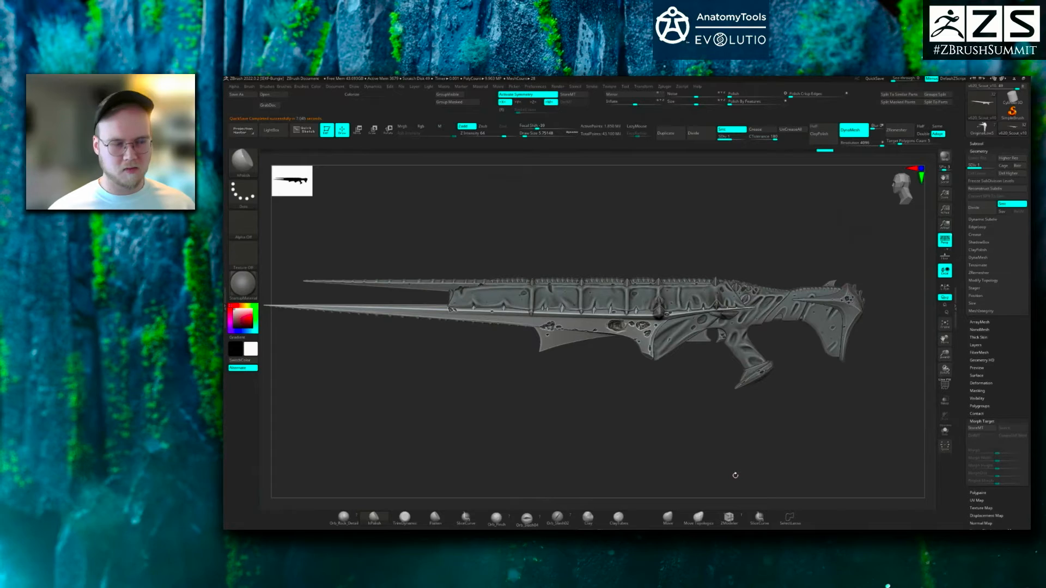
# - Load the RocketLauncher tool file from the RocketLauncher folder inside the Zbrush Summit folder on the Desktop
pyautogui.click(957, 109)
pyautogui.scroll(3, 975, 109)
pyautogui.click(977, 96)
pyautogui.click(388, 190)
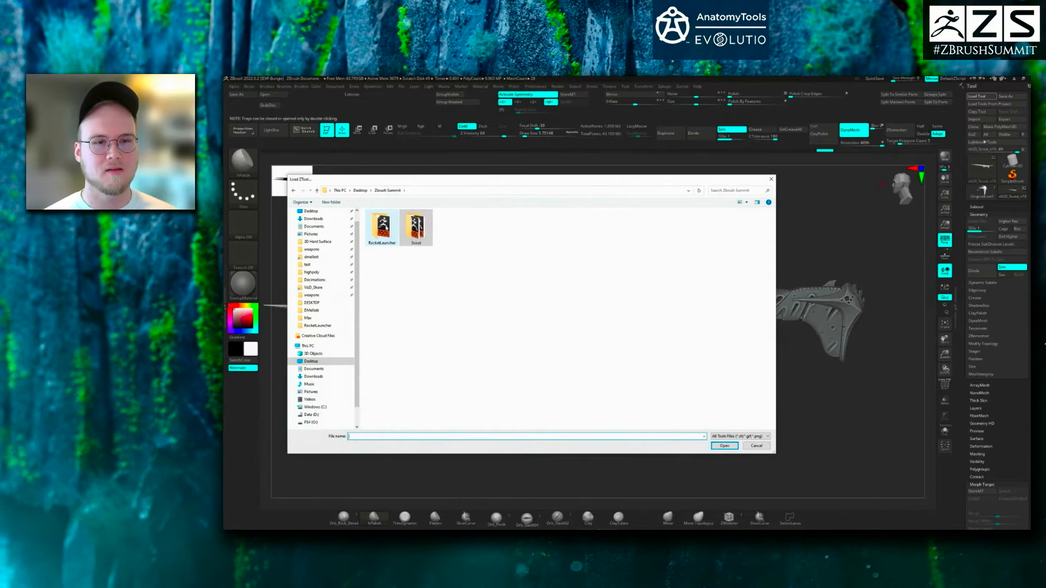
pyautogui.doubleClick(388, 228)
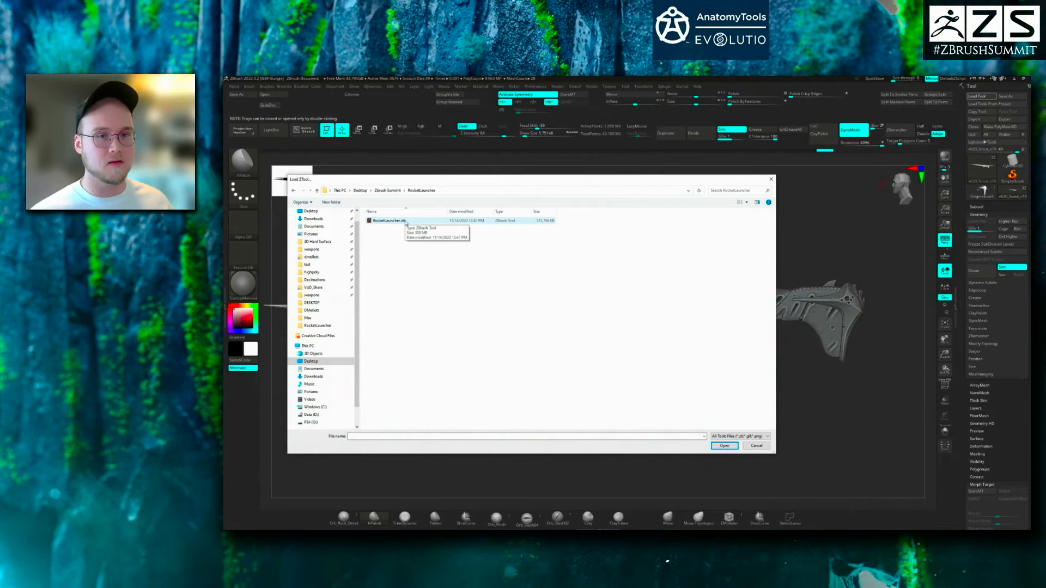
pyautogui.doubleClick(406, 221)
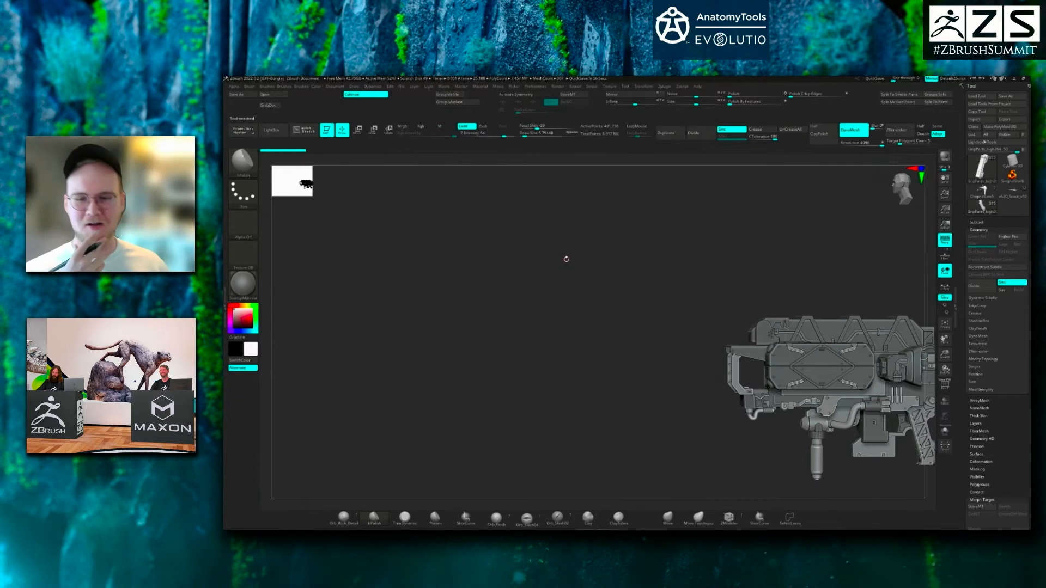
# - Examine the whole rocket launcher from the side and at an angle, briefly isolating its active grip part
pyautogui.moveTo(728, 242); pyautogui.dragTo(708, 260)
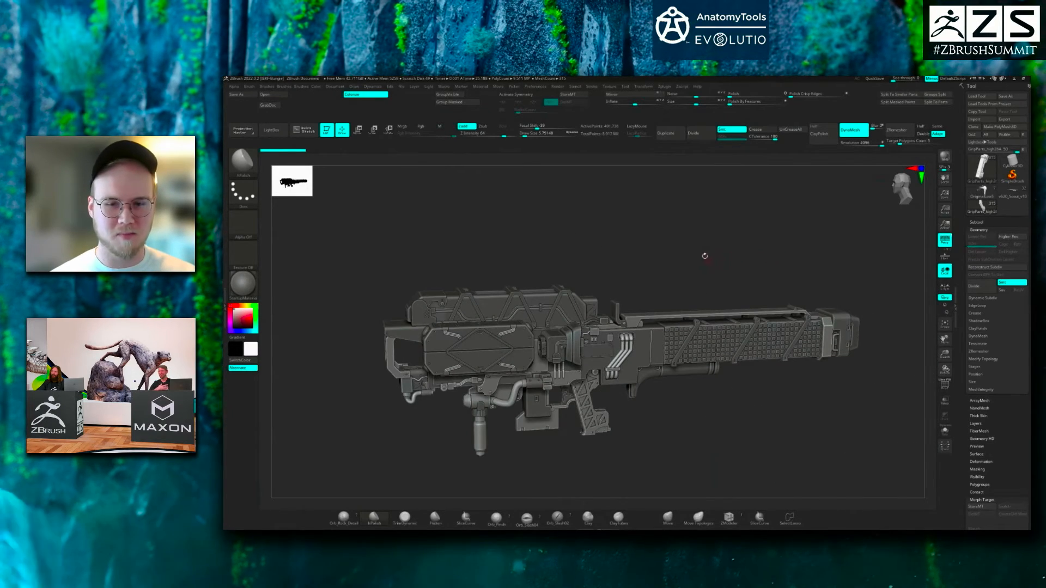
pyautogui.keyDown('alt'); pyautogui.moveTo(720, 439); pyautogui.dragTo(720, 432); pyautogui.keyUp('alt')
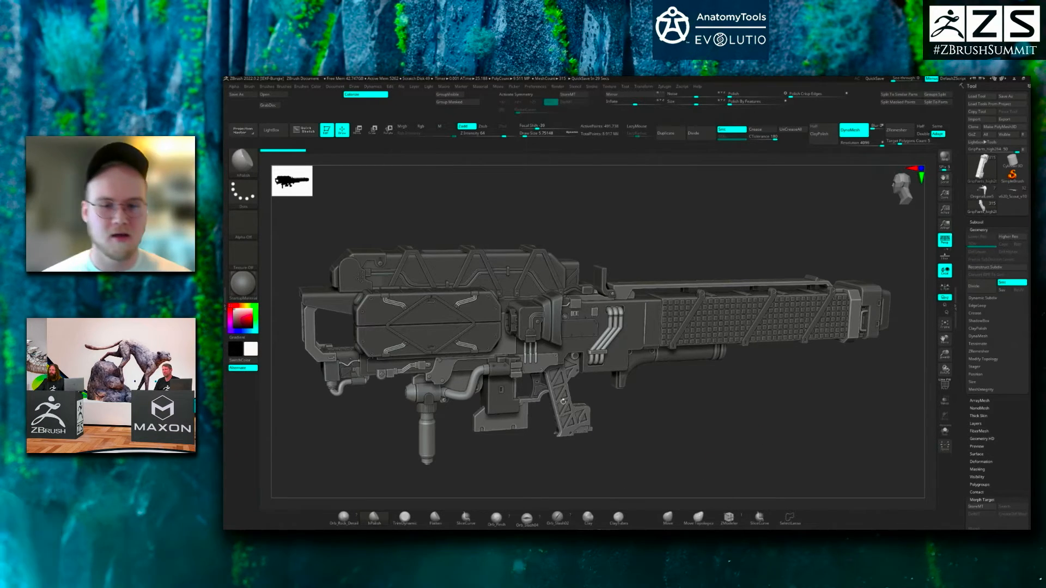
pyautogui.moveTo(746, 497); pyautogui.dragTo(608, 402)
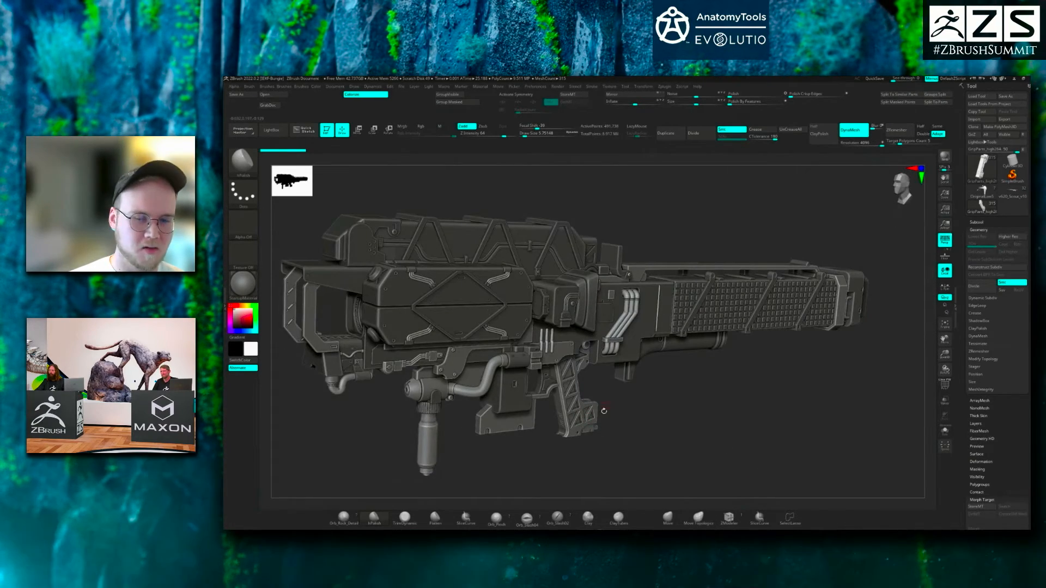
pyautogui.moveTo(683, 422); pyautogui.dragTo(705, 426)
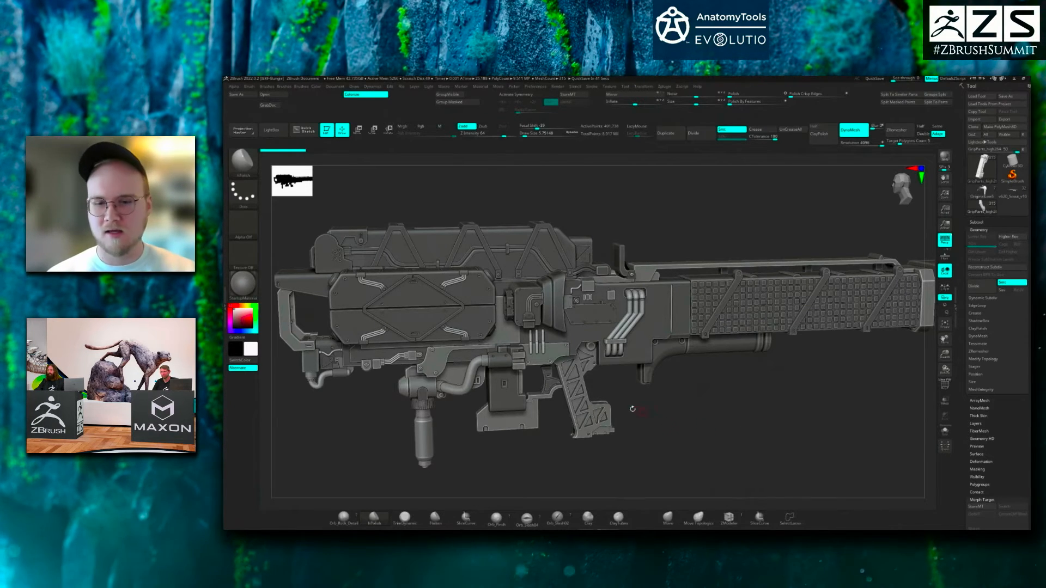
pyautogui.click(944, 431)
pyautogui.keyDown('alt'); pyautogui.moveTo(698, 437); pyautogui.dragTo(745, 386); pyautogui.keyUp('alt')
pyautogui.keyDown('alt'); pyautogui.moveTo(746, 386); pyautogui.dragTo(788, 418); pyautogui.keyUp('alt')
pyautogui.click(947, 430)
pyautogui.keyDown('alt'); pyautogui.moveTo(719, 387); pyautogui.dragTo(680, 421); pyautogui.keyUp('alt')
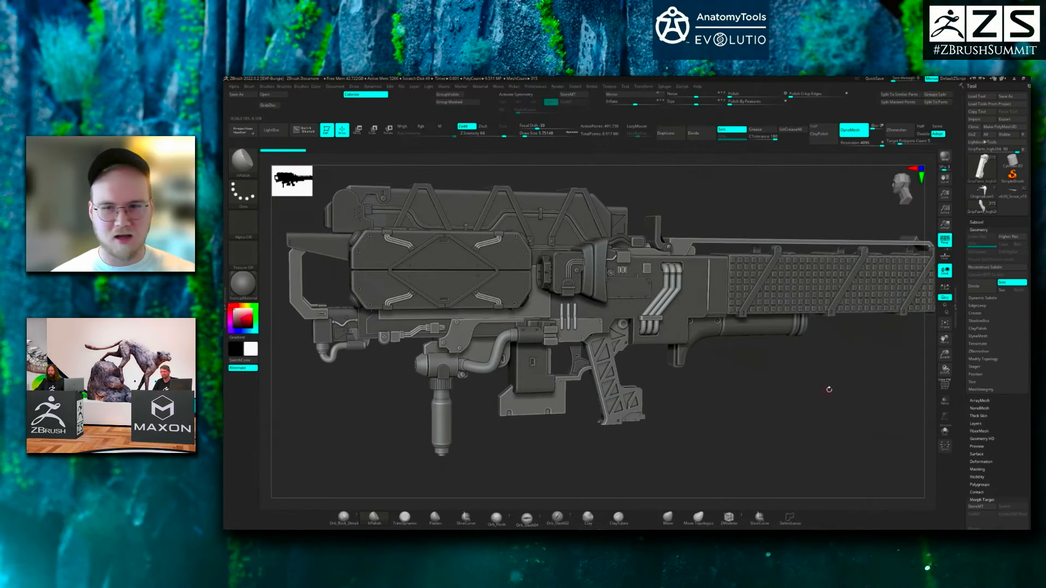
# - Isolate the truss-patterned grip and inspect its surface and dense wireframe with PolyFrame
pyautogui.click(946, 430)
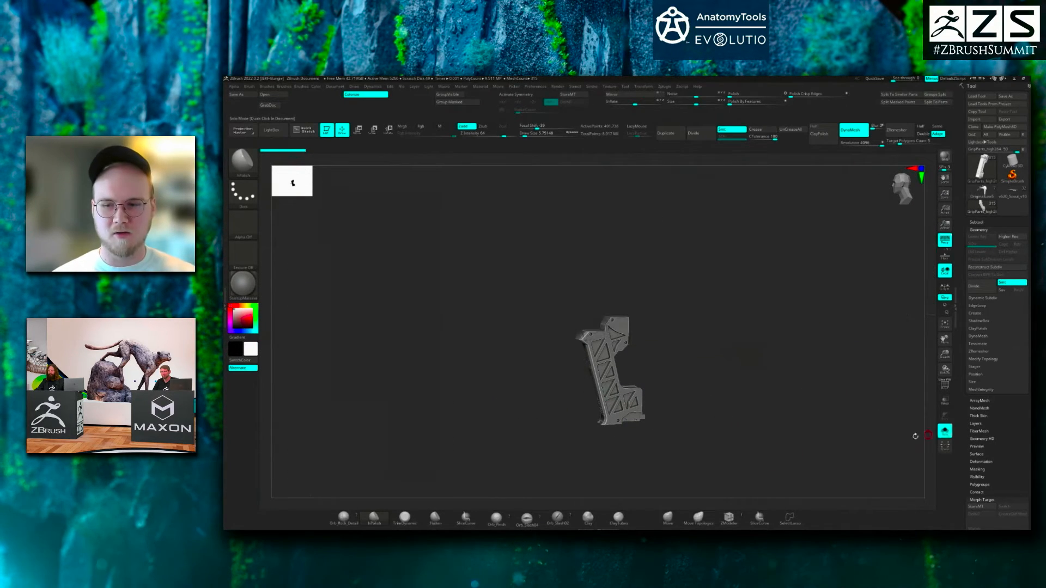
pyautogui.keyDown('alt'); pyautogui.moveTo(677, 350); pyautogui.dragTo(729, 376); pyautogui.keyUp('alt')
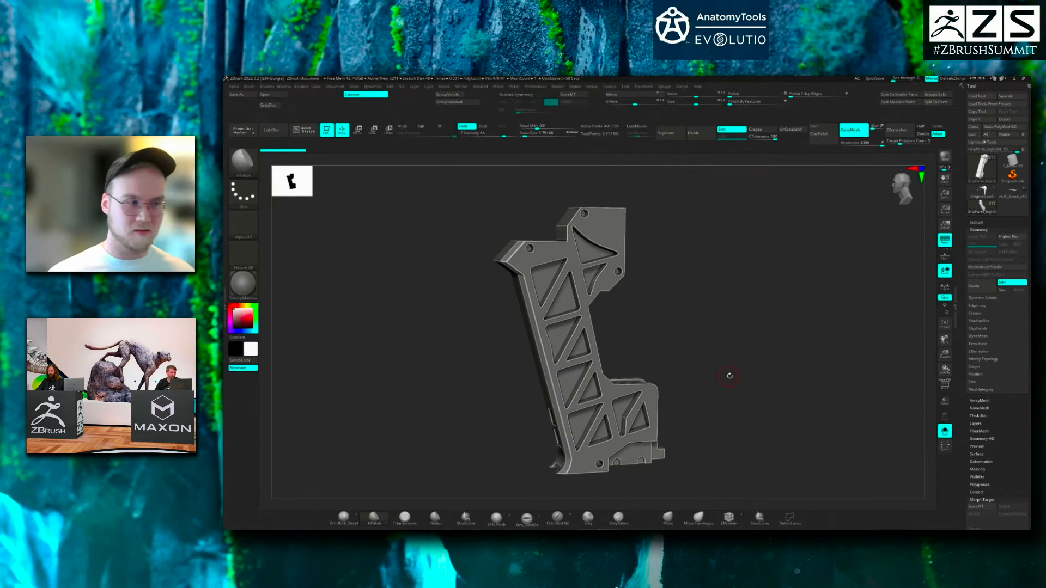
pyautogui.click(854, 130)
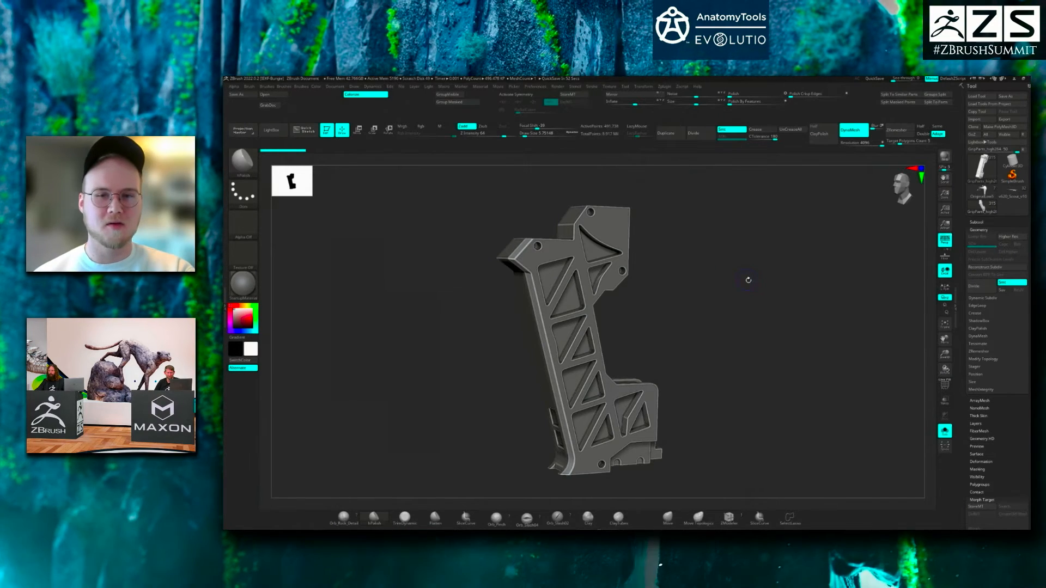
pyautogui.hotkey('shift', 'f')
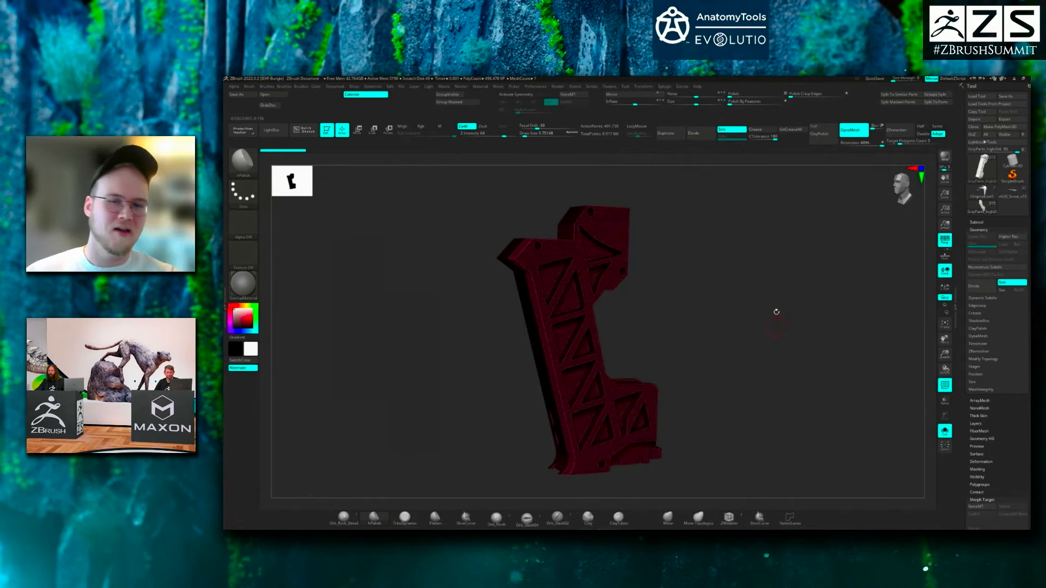
pyautogui.hotkey('shift', 'f')
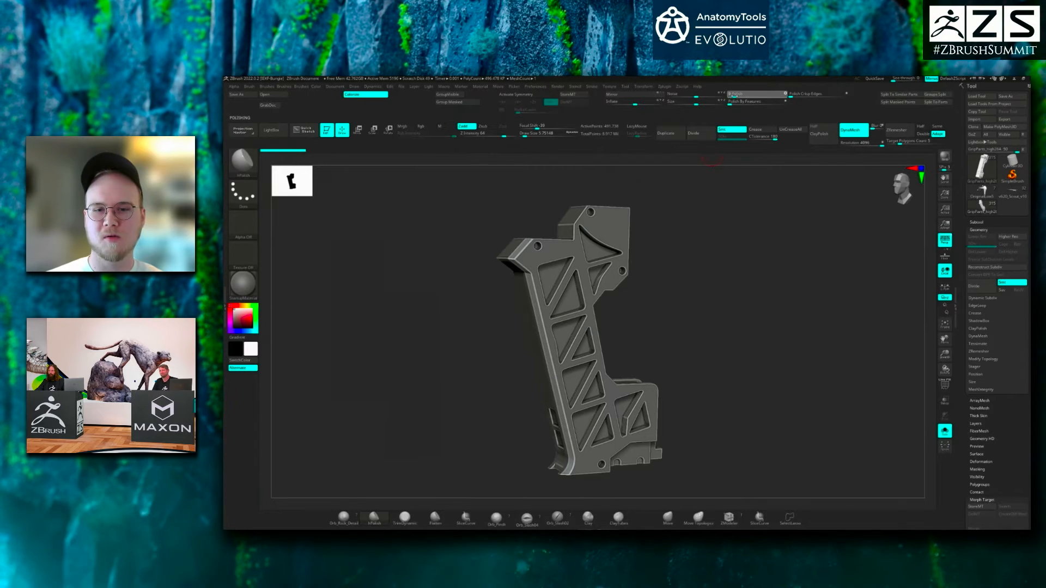
pyautogui.keyDown('alt'); pyautogui.moveTo(824, 389); pyautogui.dragTo(833, 352); pyautogui.keyUp('alt')
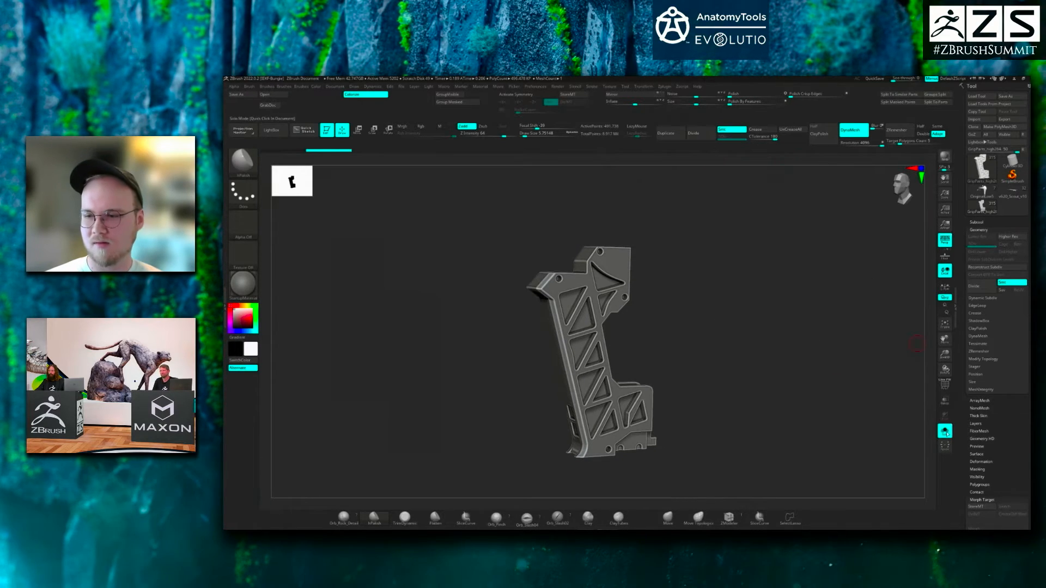
# - Review the Deformation options available for the isolated grip, including the polish settings
pyautogui.moveTo(968, 430); pyautogui.dragTo(968, 284)
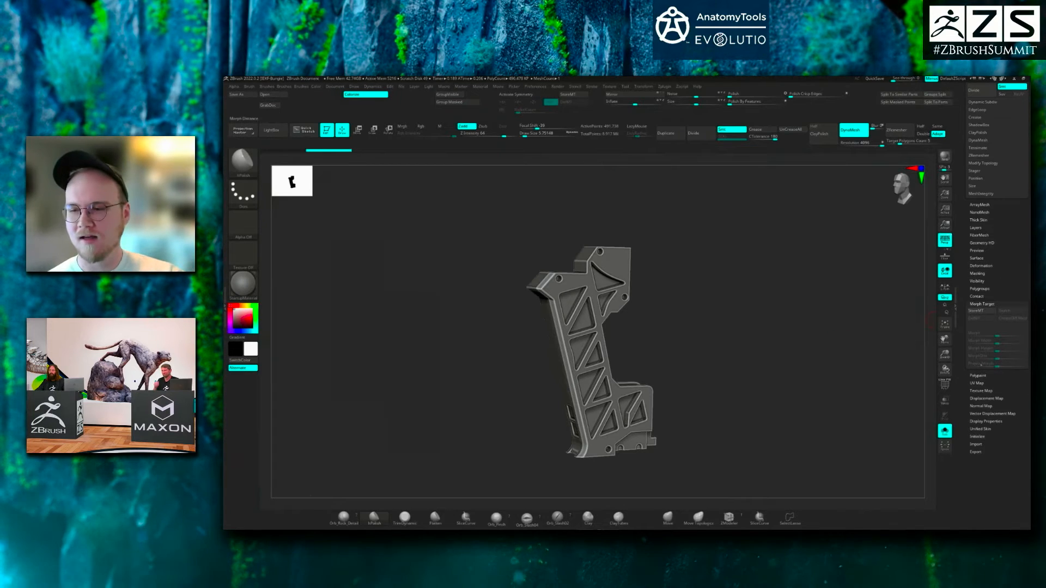
pyautogui.press('shift')
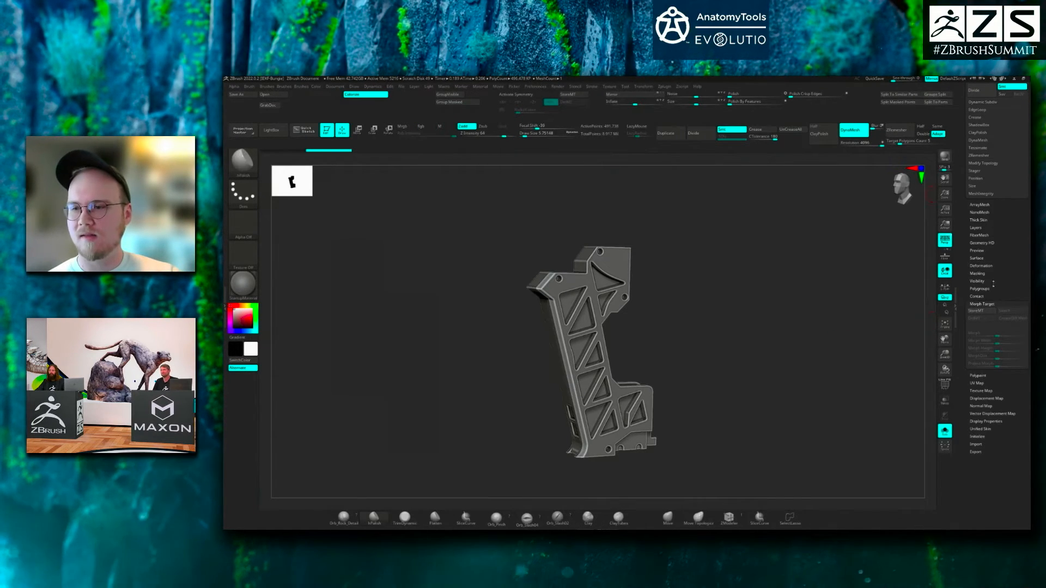
pyautogui.click(981, 266)
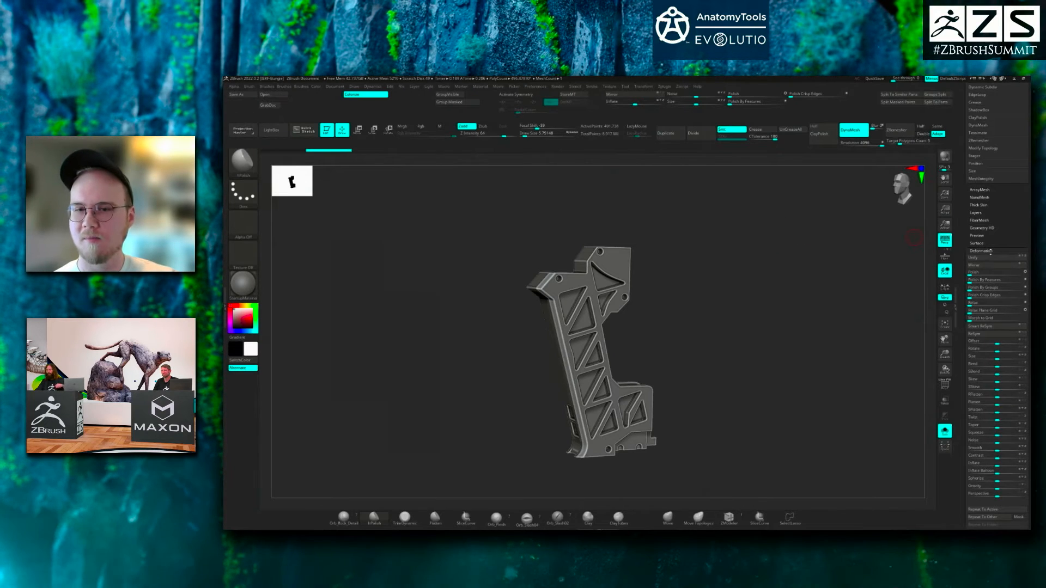
pyautogui.click(988, 251)
pyautogui.keyDown('alt'); pyautogui.moveTo(826, 289); pyautogui.dragTo(834, 316); pyautogui.keyUp('alt')
pyautogui.keyDown('alt'); pyautogui.moveTo(780, 348); pyautogui.dragTo(719, 286); pyautogui.keyUp('alt')
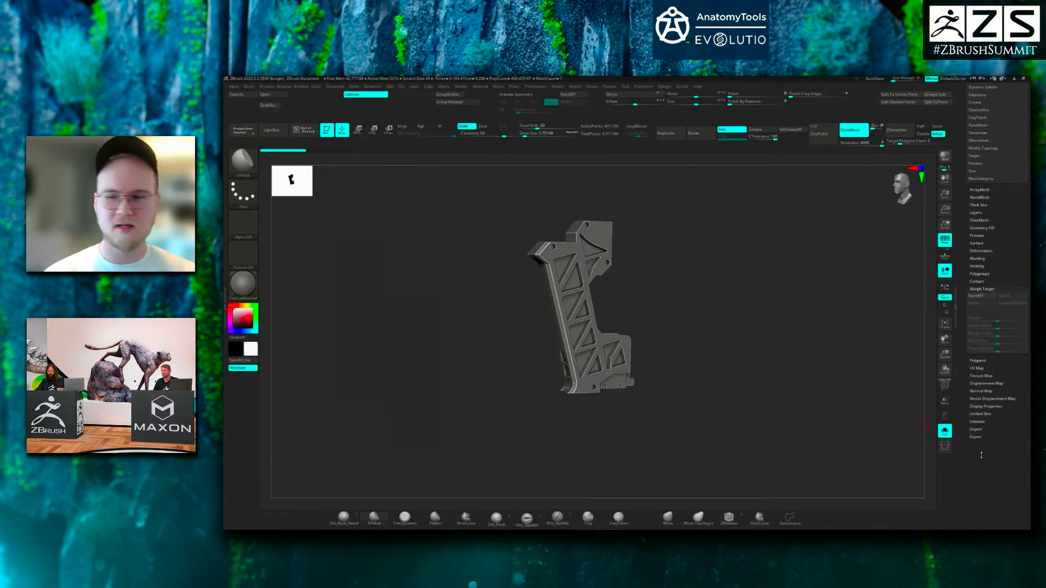
# - Show the full rocket launcher again and check the grip's wireframe among the surrounding parts
pyautogui.click(945, 431)
pyautogui.keyDown('alt'); pyautogui.moveTo(814, 413); pyautogui.dragTo(795, 383); pyautogui.keyUp('alt')
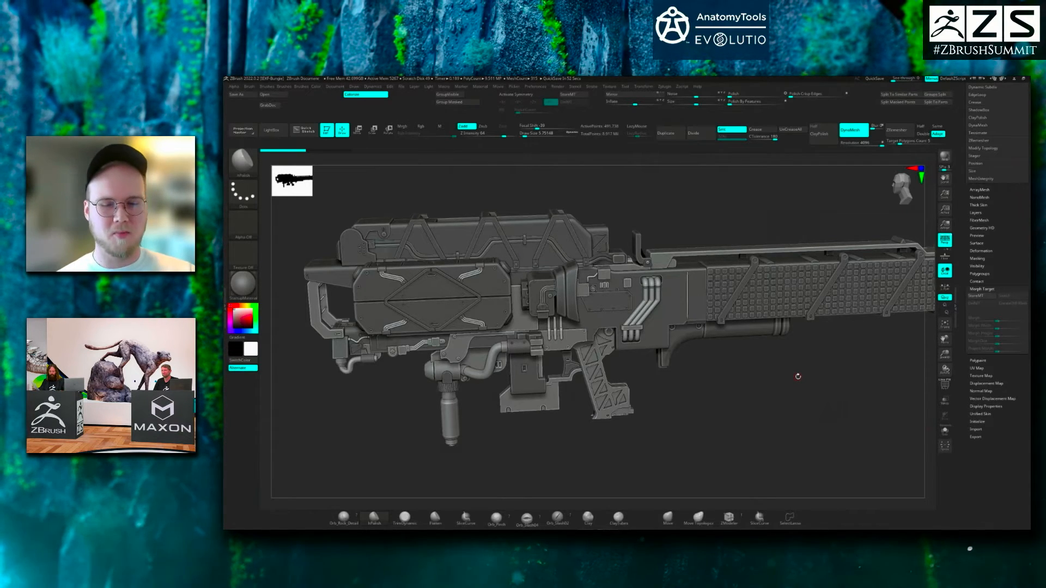
pyautogui.moveTo(785, 369); pyautogui.dragTo(775, 347)
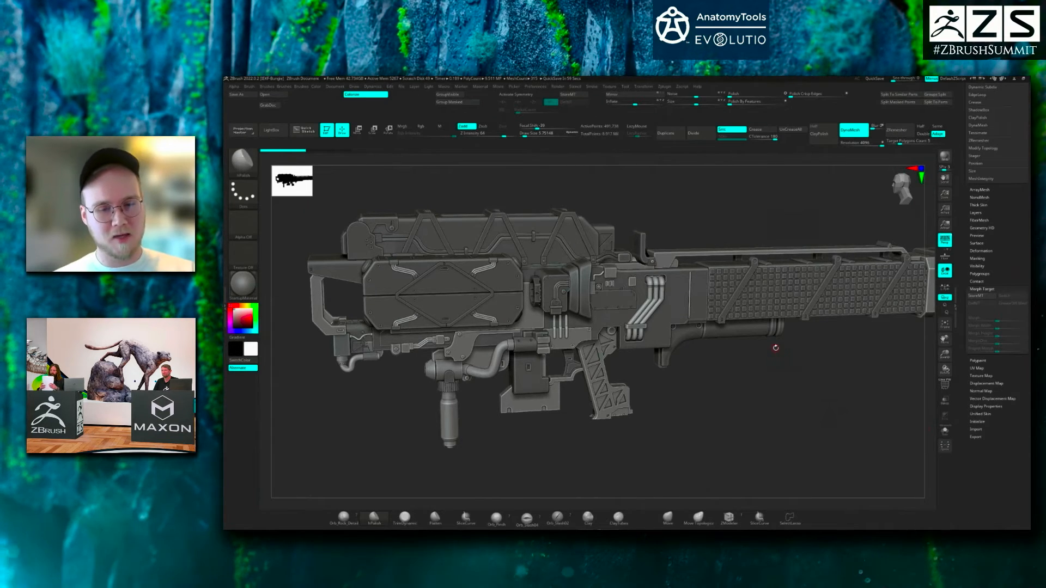
pyautogui.moveTo(755, 437); pyautogui.dragTo(753, 422)
pyautogui.hotkey('shift', 'f')
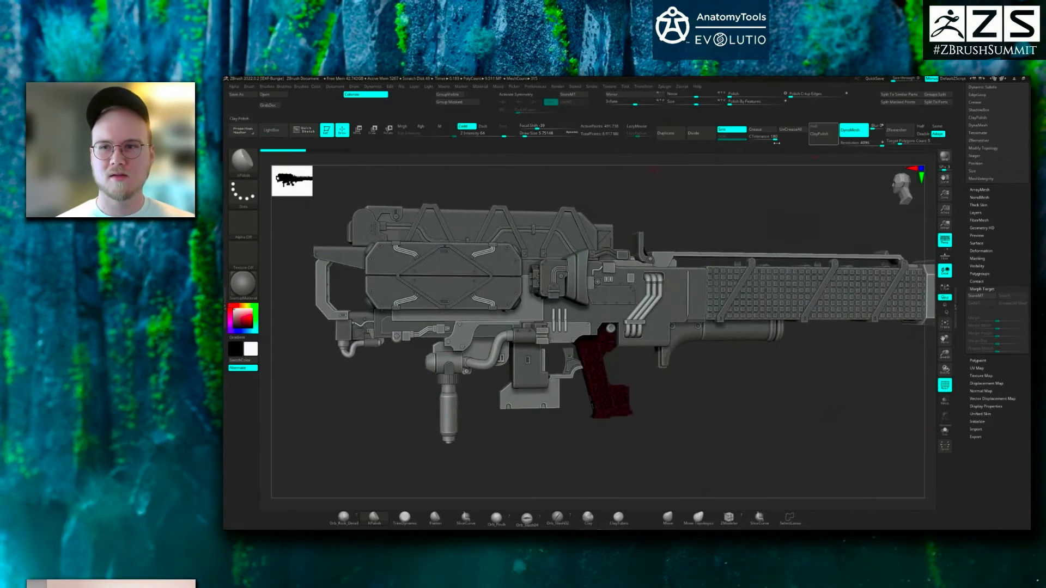
pyautogui.hotkey('shift', 'f')
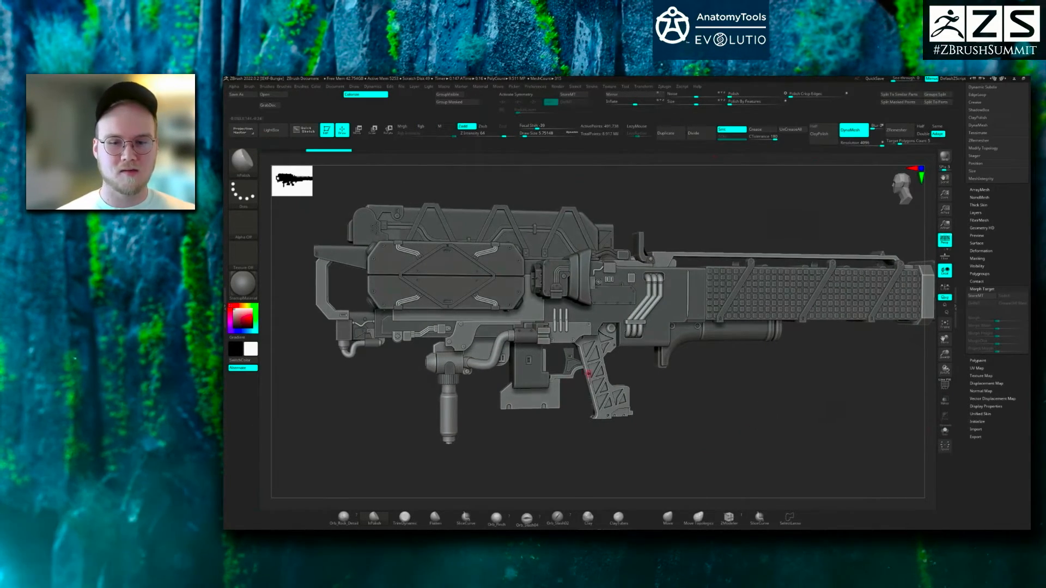
# - Compare the grip up close on its own and together with the neighbouring trigger, magazine and receiver parts
pyautogui.keyDown('alt'); pyautogui.moveTo(696, 418); pyautogui.dragTo(762, 370); pyautogui.keyUp('alt')
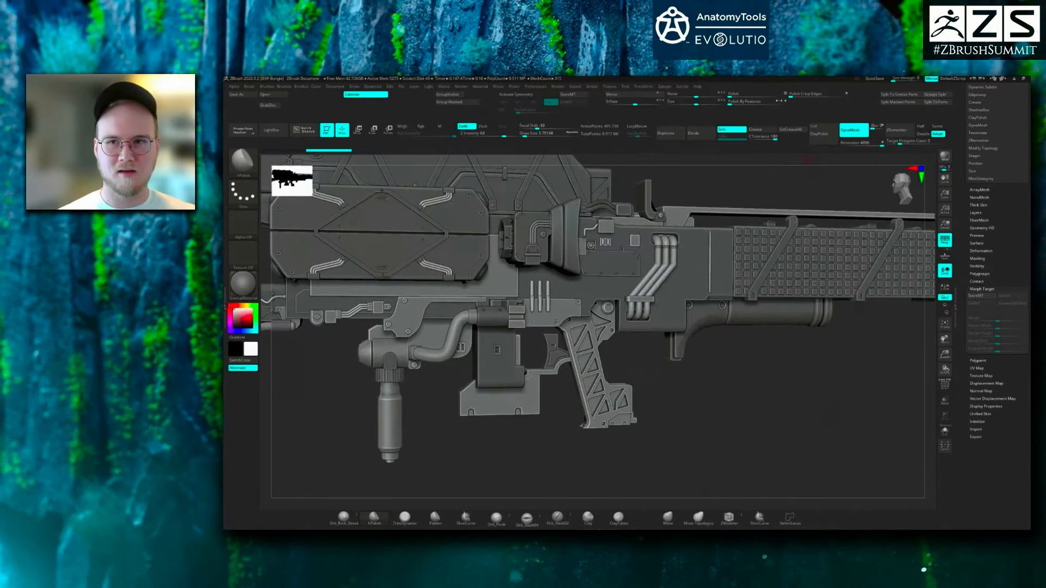
pyautogui.moveTo(746, 115); pyautogui.dragTo(744, 95)
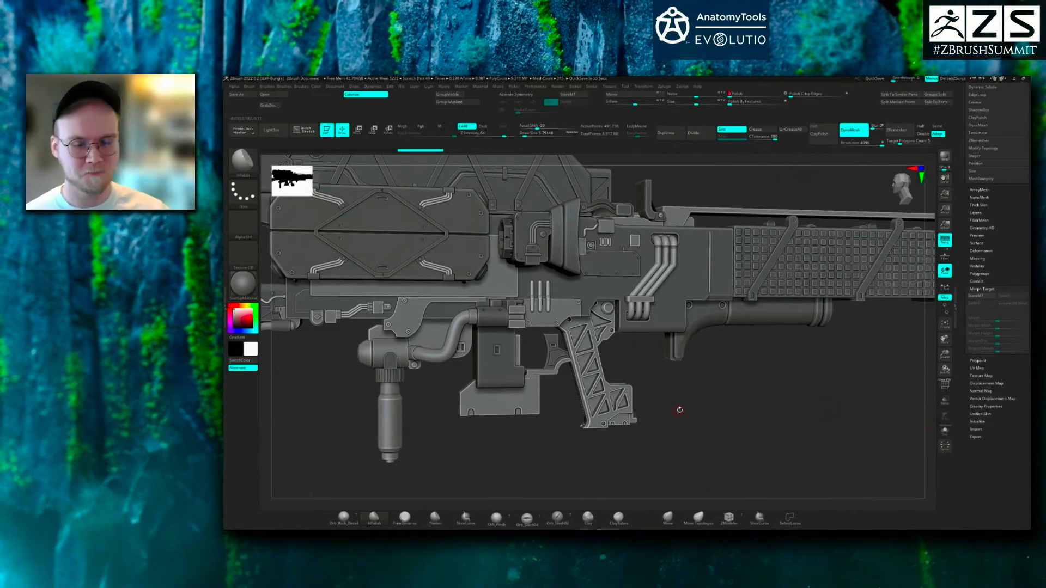
pyautogui.moveTo(700, 406)
pyautogui.mouseDown()
pyautogui.moveTo(687, 415)
pyautogui.moveTo(688, 359)
pyautogui.moveTo(746, 355)
pyautogui.moveTo(768, 397)
pyautogui.mouseUp()
pyautogui.hotkey('alt', 's')
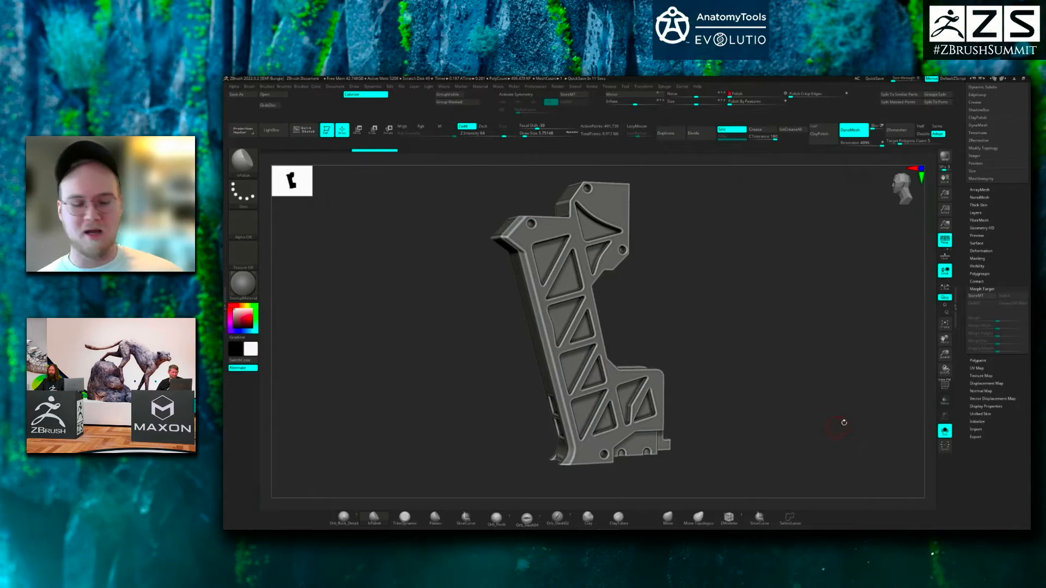
pyautogui.click(945, 431)
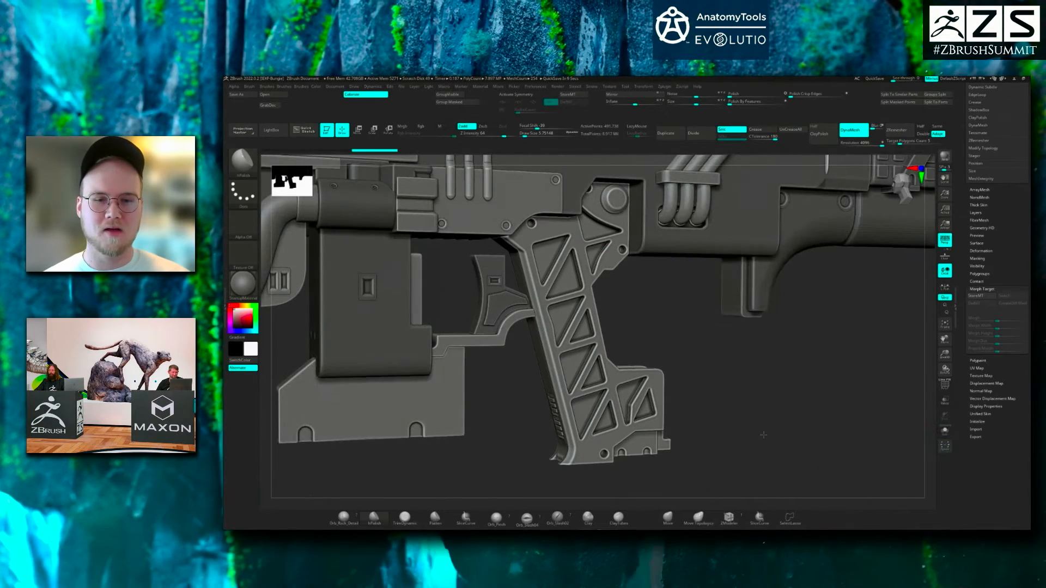
# - Examine the finished rocket launcher from its ends and sides, including close views of the scope, pipes and grip
pyautogui.moveTo(738, 427); pyautogui.dragTo(721, 367)
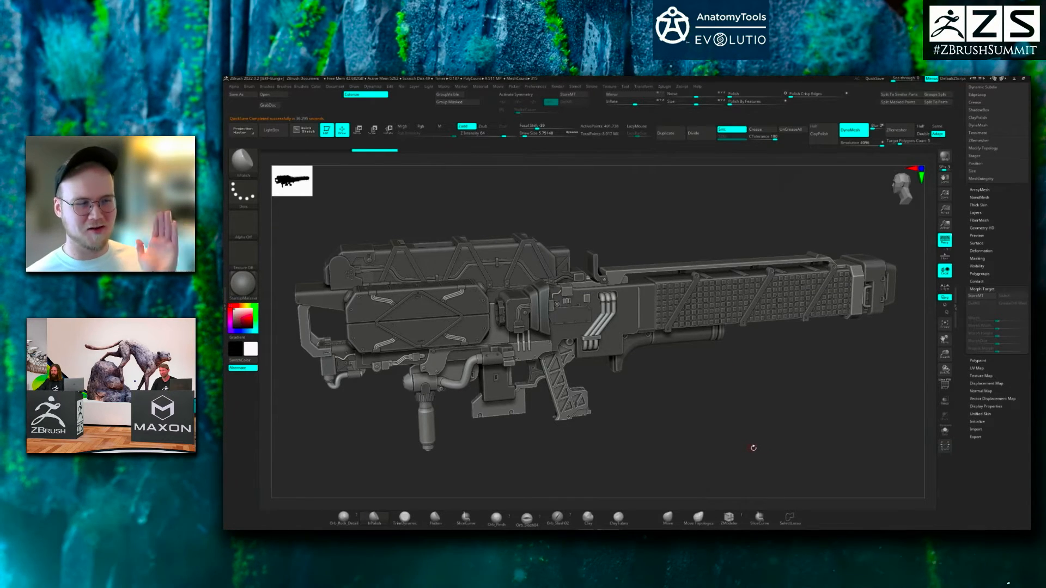
pyautogui.moveTo(765, 423); pyautogui.dragTo(747, 399)
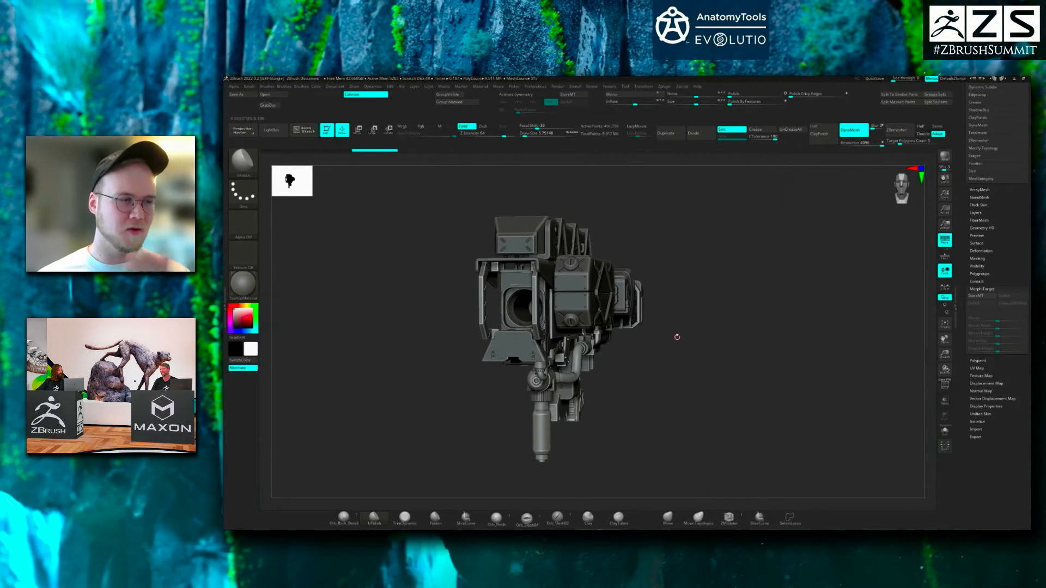
pyautogui.moveTo(698, 364); pyautogui.dragTo(696, 424)
pyautogui.moveTo(702, 427)
pyautogui.mouseDown()
pyautogui.moveTo(731, 430)
pyautogui.moveTo(689, 439)
pyautogui.moveTo(692, 423)
pyautogui.mouseUp()
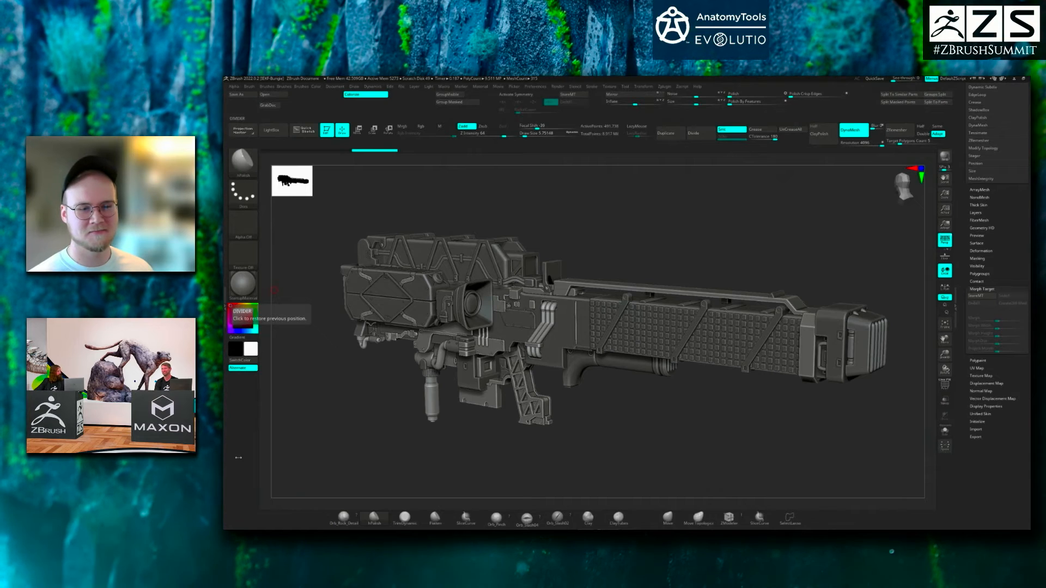
pyautogui.moveTo(476, 464); pyautogui.dragTo(474, 468)
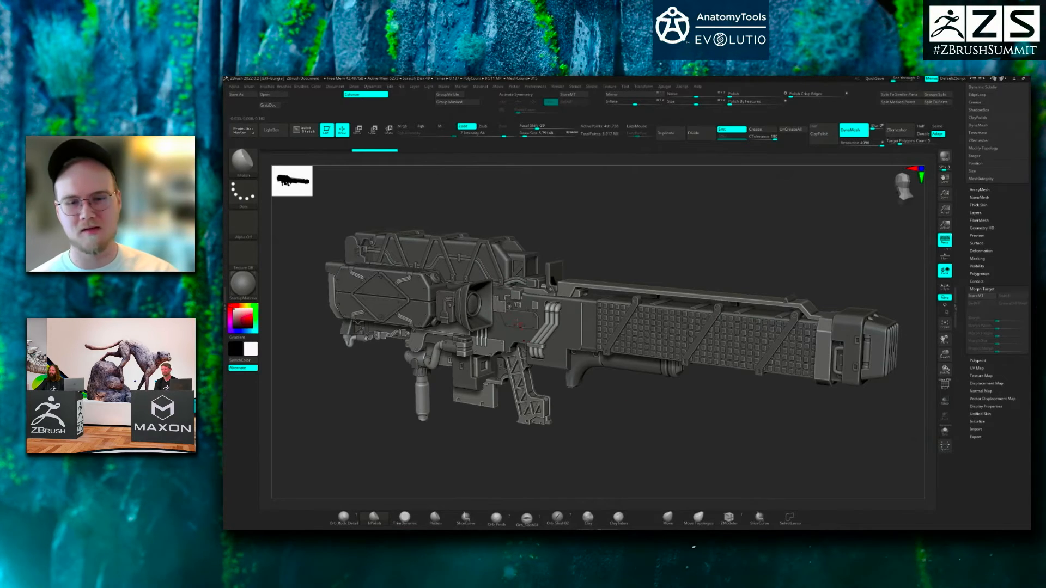
pyautogui.moveTo(612, 437); pyautogui.dragTo(751, 425)
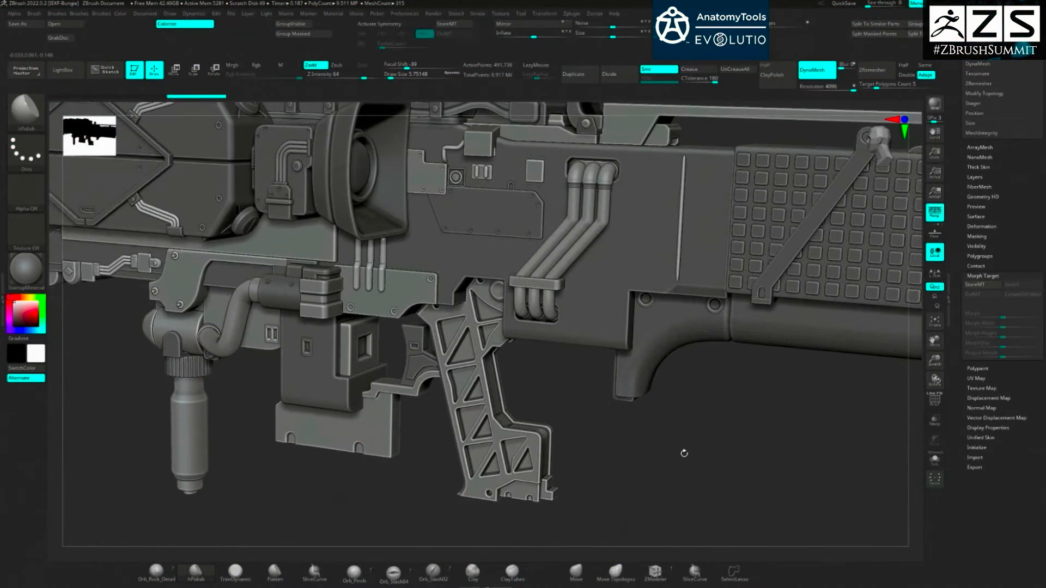
pyautogui.moveTo(684, 454); pyautogui.dragTo(739, 507)
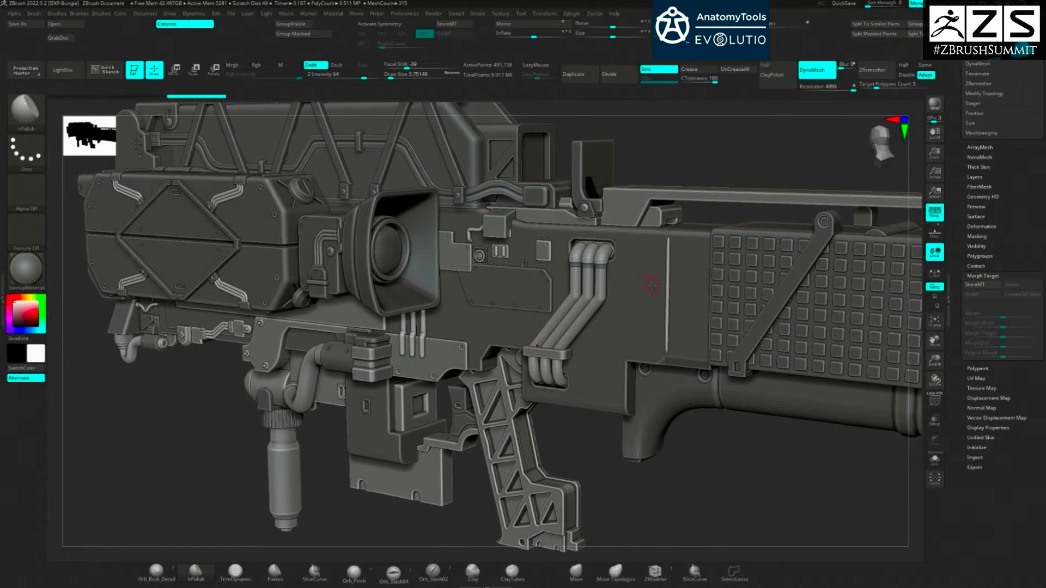
pyautogui.keyDown('alt'); pyautogui.moveTo(666, 501); pyautogui.dragTo(701, 505); pyautogui.keyUp('alt')
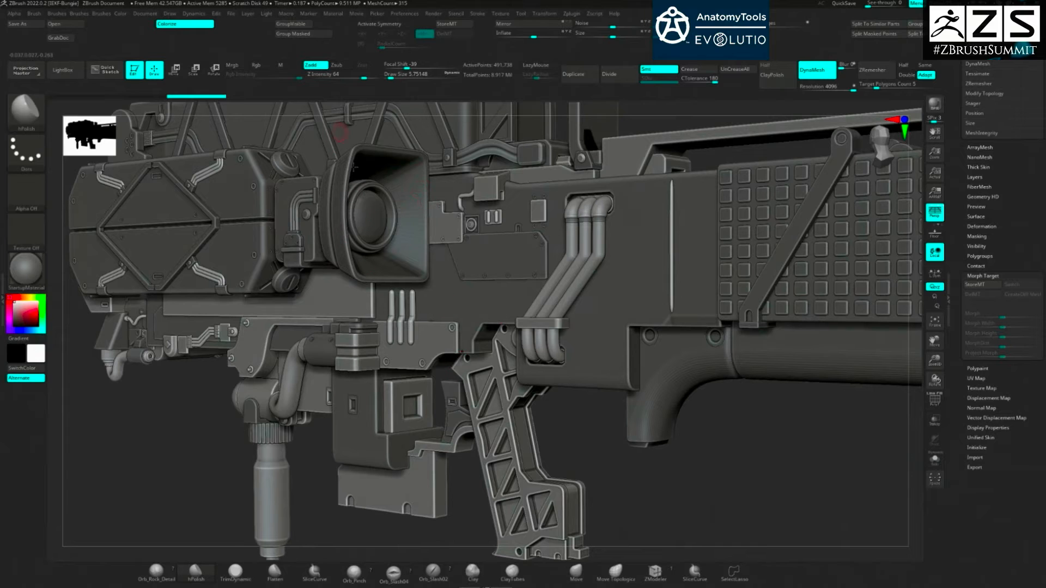
pyautogui.keyDown('alt'); pyautogui.moveTo(717, 446); pyautogui.dragTo(674, 477); pyautogui.keyUp('alt')
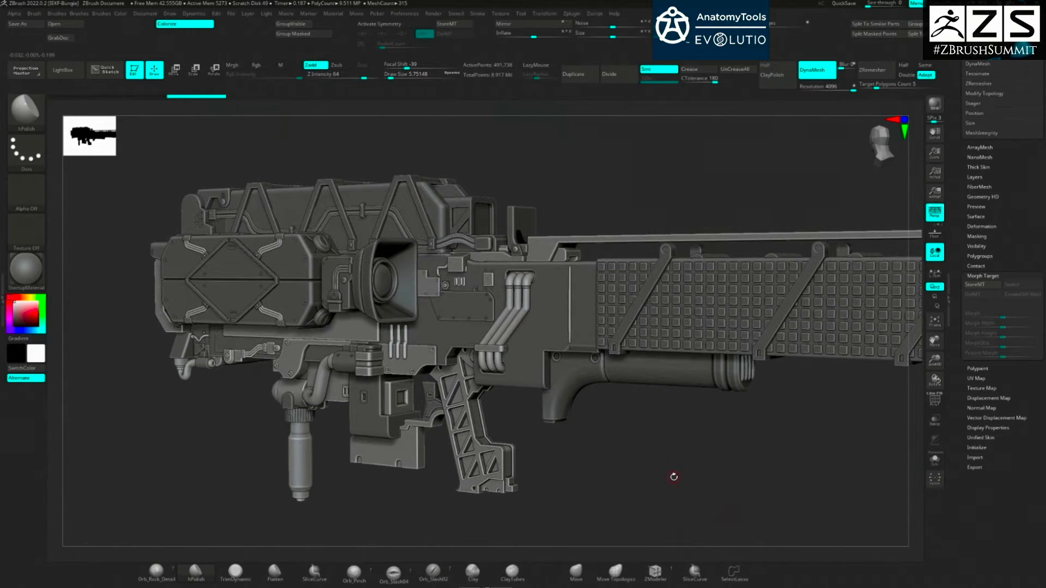
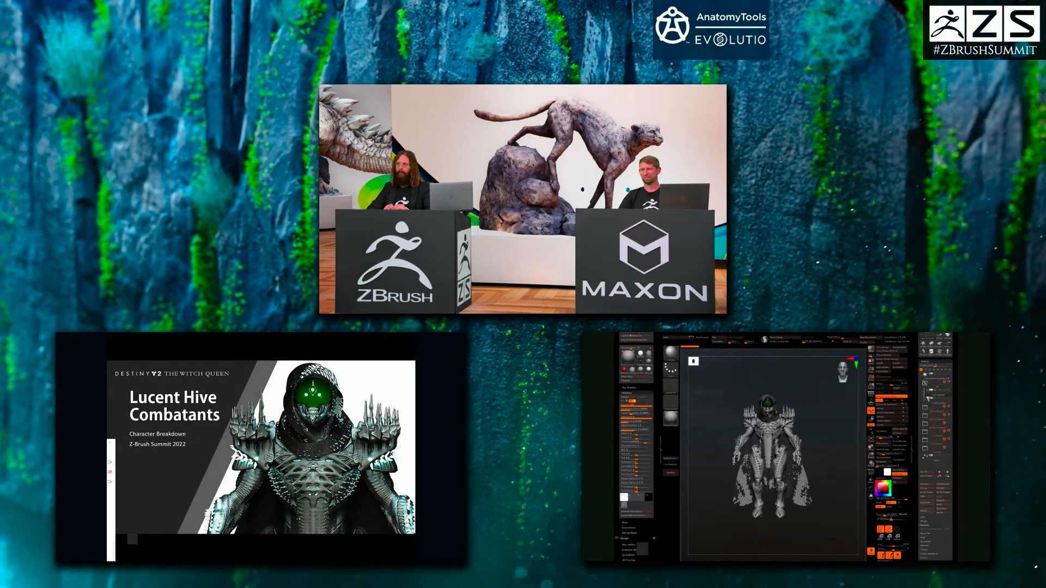
pyautogui.press('super')
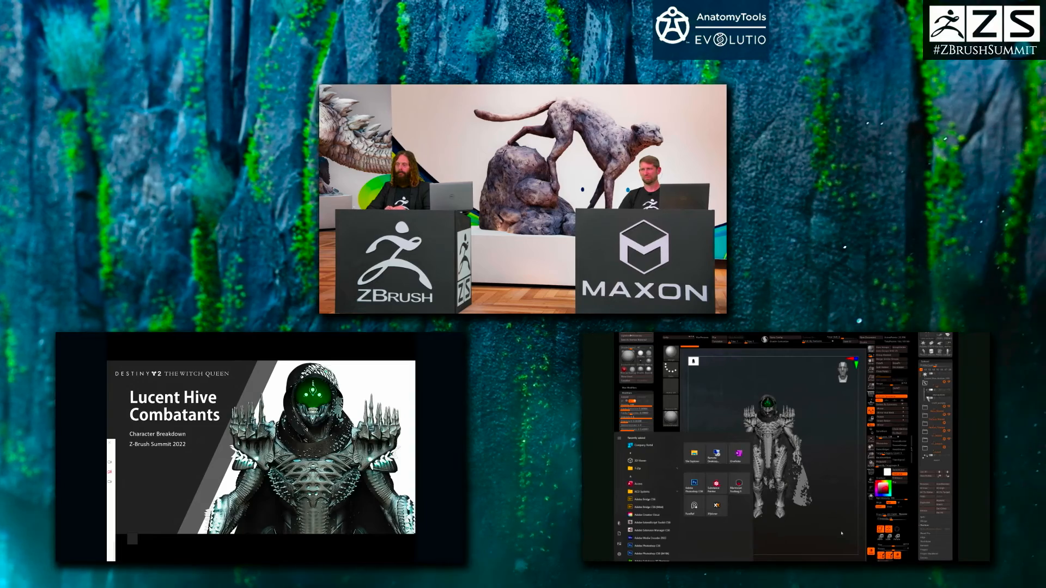
pyautogui.press('super')
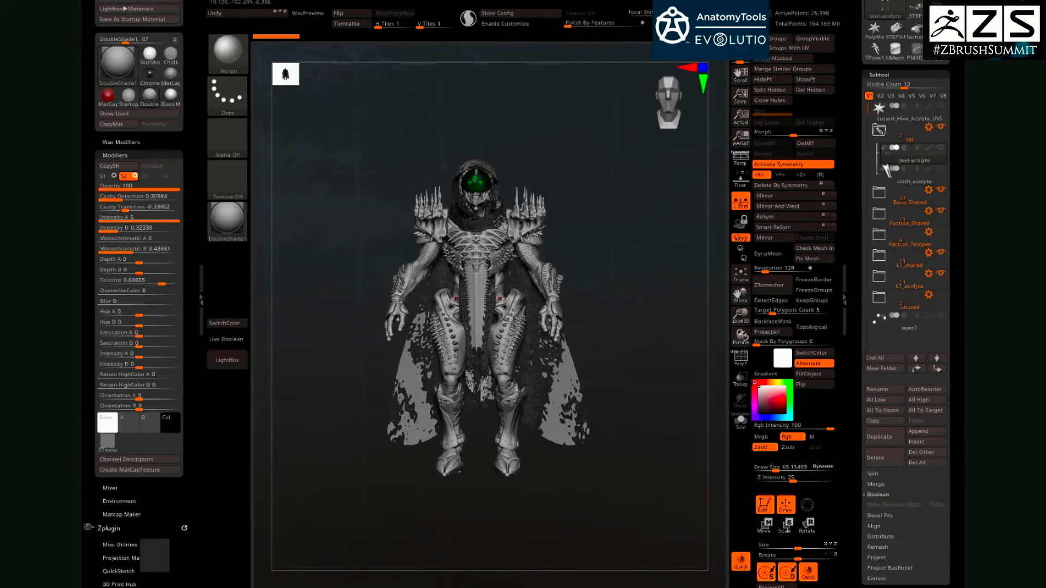
pyautogui.moveTo(585, 238); pyautogui.dragTo(591, 237)
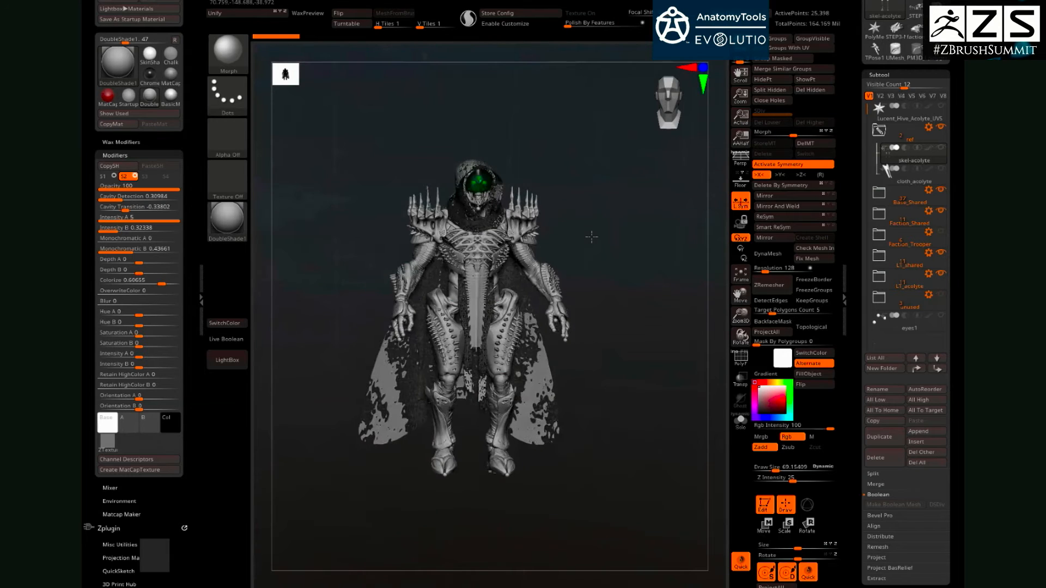
# - Switch to the _STEP1-D1_hive_lineup tool and frame its five creatures in the canvas
pyautogui.moveTo(908, 162)
pyautogui.click(913, 12)
pyautogui.moveTo(878, 61)
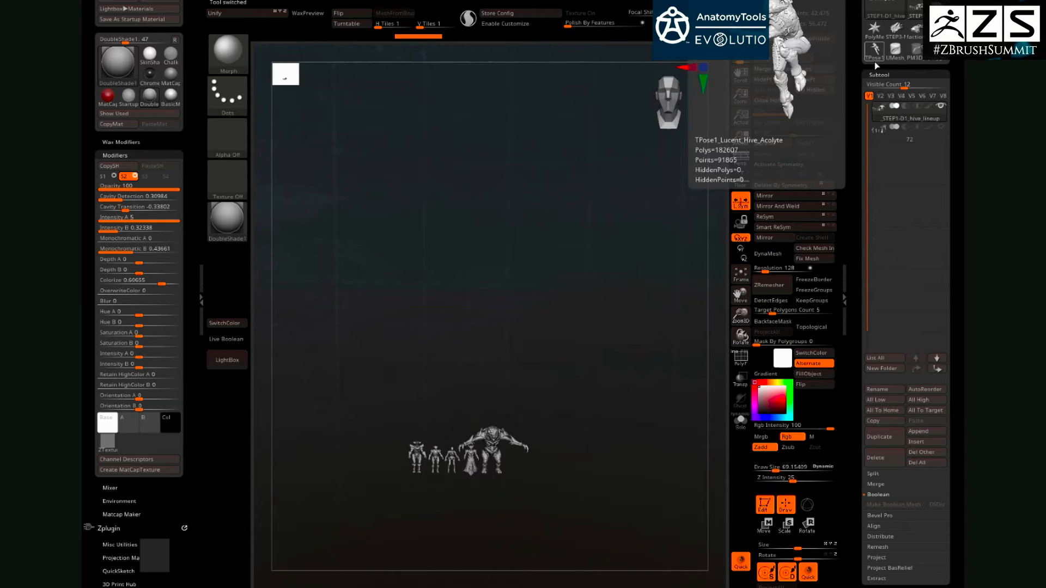
pyautogui.hotkey('alt', 'Tab')
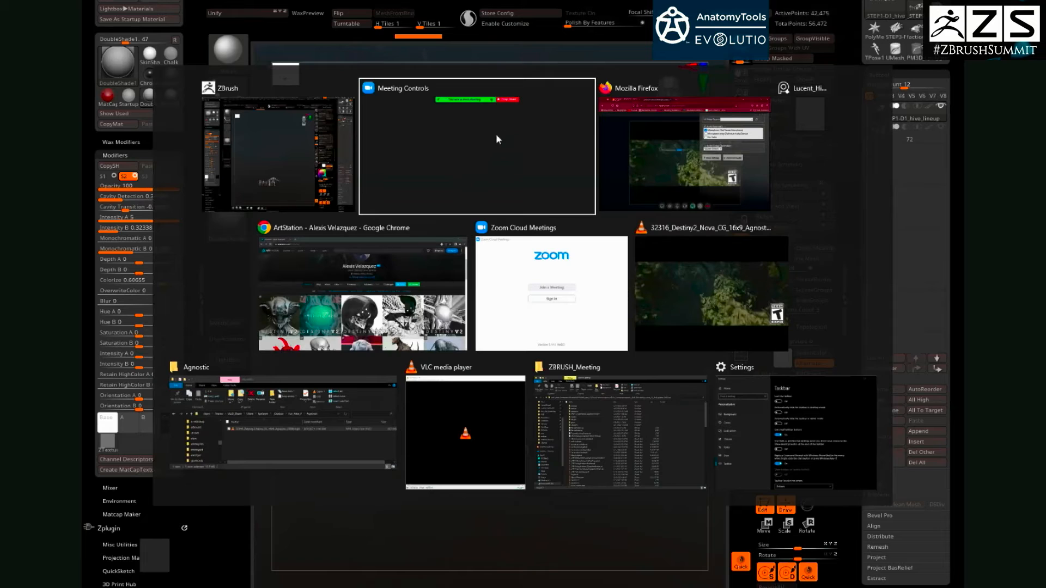
pyautogui.click(264, 152)
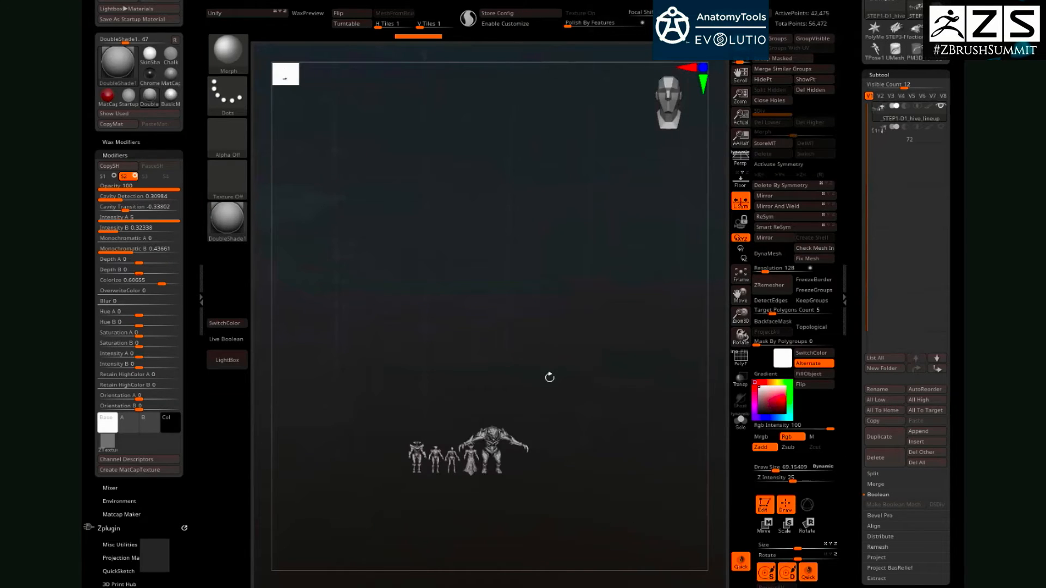
pyautogui.press('f')
pyautogui.press('Tab')
pyautogui.keyDown('alt'); pyautogui.moveTo(476, 481); pyautogui.dragTo(552, 464); pyautogui.keyUp('alt')
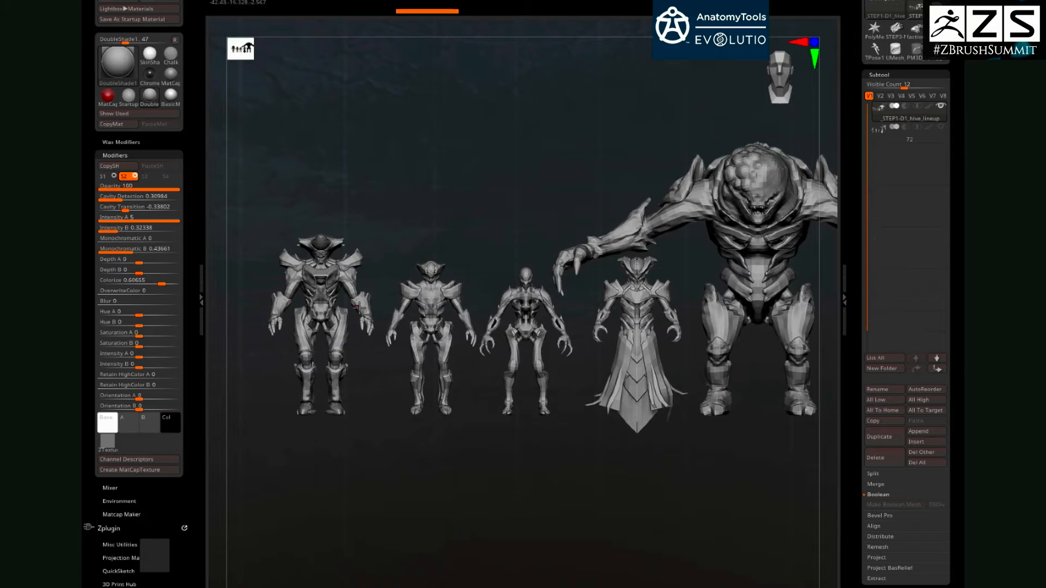
# - Isolate the base-body parts of the first two lineup creatures, then those of the next two, and show the whole lineup again
pyautogui.keyDown('ctrl'); pyautogui.keyDown('shift'); pyautogui.click(325, 315); pyautogui.keyUp('shift'); pyautogui.keyUp('ctrl')
pyautogui.keyDown('ctrl'); pyautogui.keyDown('shift'); pyautogui.click(479, 286); pyautogui.keyUp('shift'); pyautogui.keyUp('ctrl')
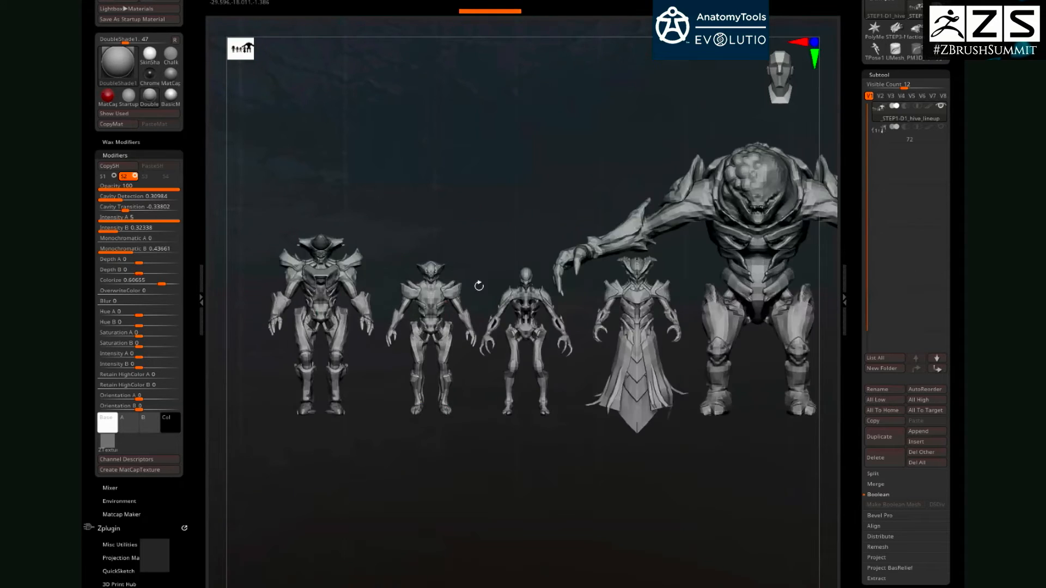
pyautogui.moveTo(376, 266); pyautogui.dragTo(419, 283)
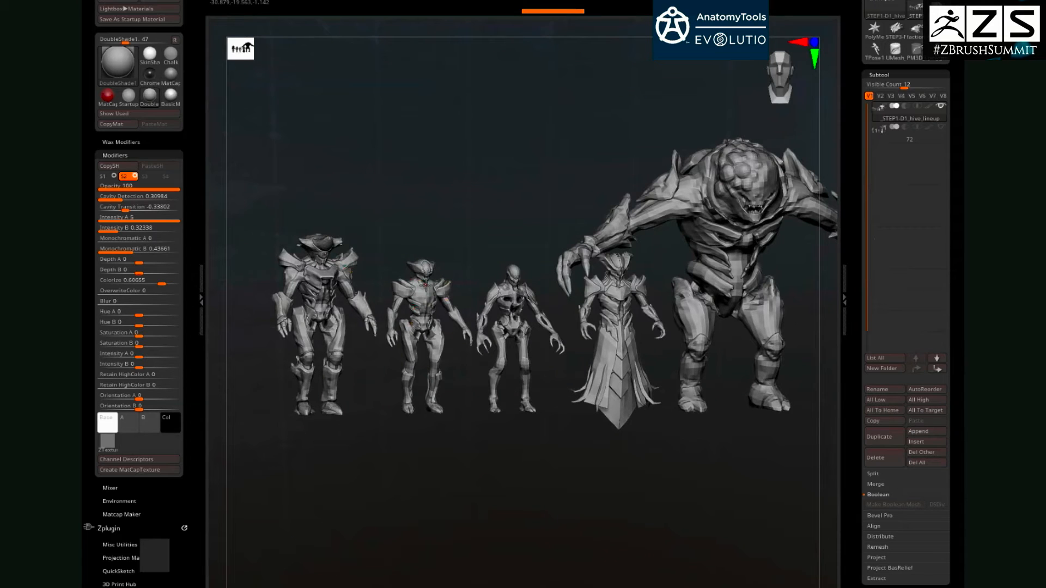
pyautogui.keyDown('ctrl'); pyautogui.keyDown('shift'); pyautogui.click(428, 286); pyautogui.keyUp('shift'); pyautogui.keyUp('ctrl')
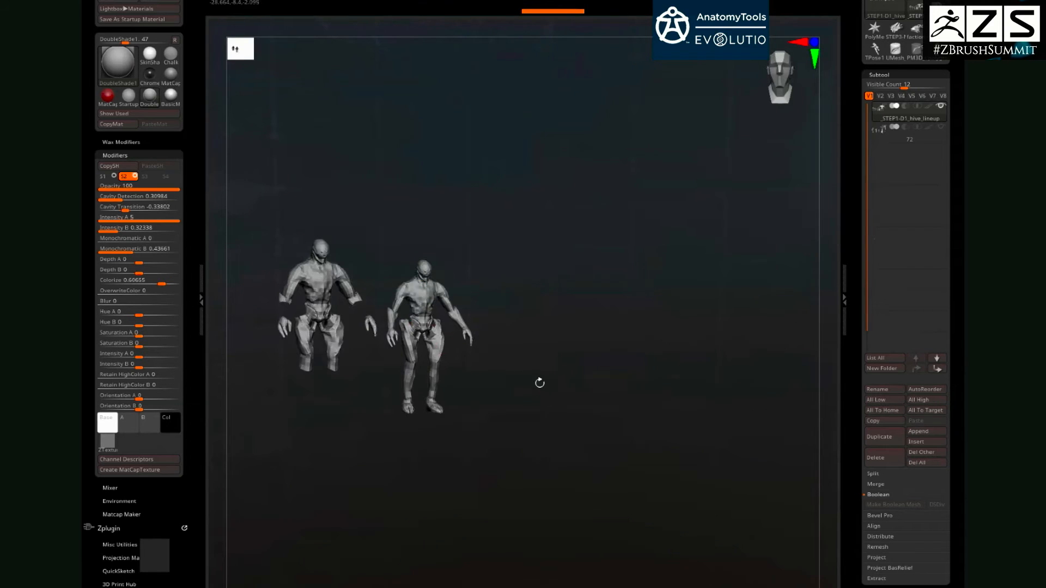
pyautogui.keyDown('shift'); pyautogui.moveTo(518, 386); pyautogui.dragTo(519, 386); pyautogui.keyUp('shift')
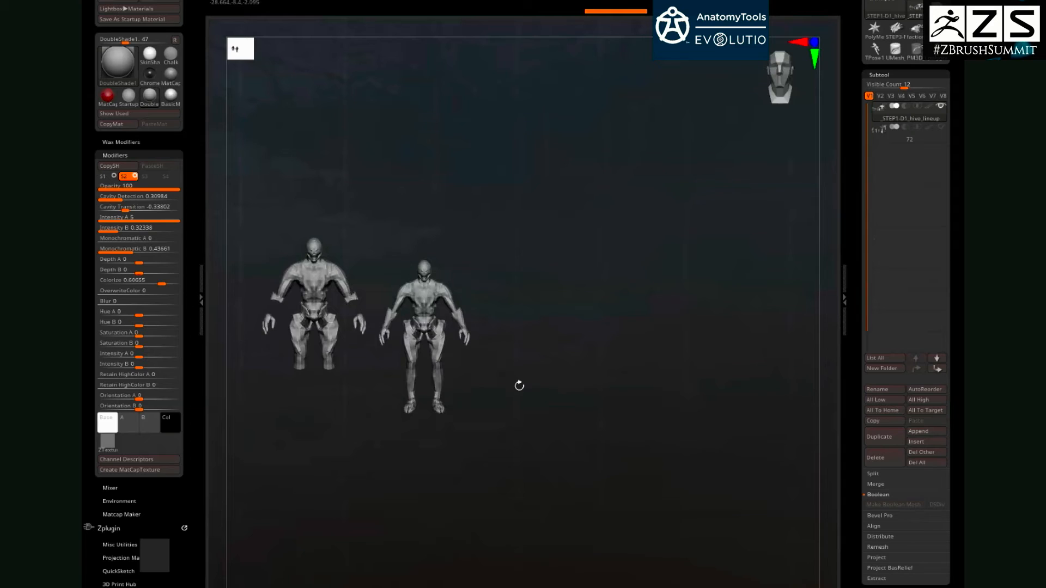
pyautogui.keyDown('ctrl'); pyautogui.keyDown('shift'); pyautogui.click(597, 335); pyautogui.keyUp('shift'); pyautogui.keyUp('ctrl')
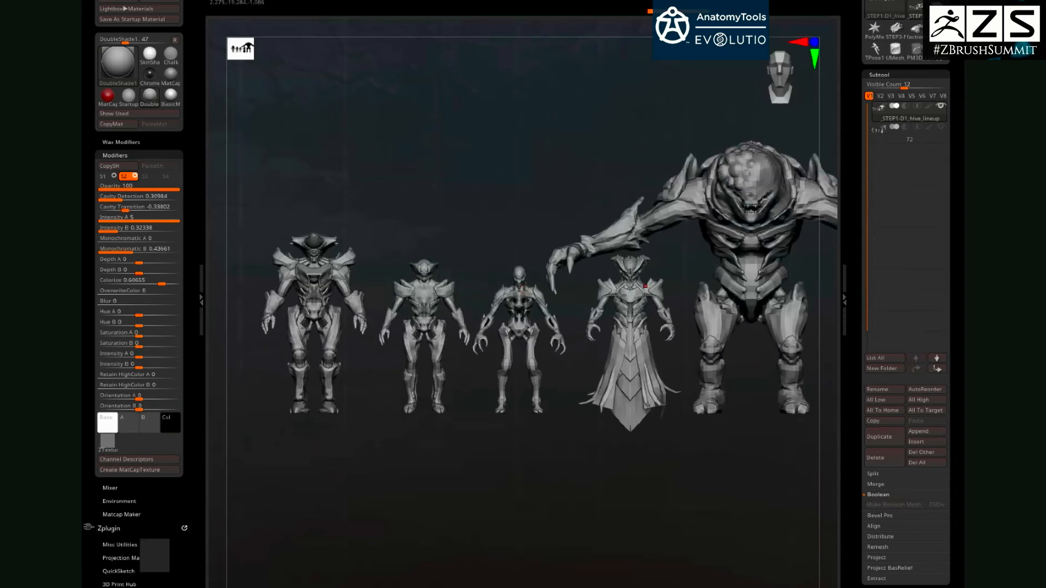
pyautogui.keyDown('ctrl'); pyautogui.keyDown('shift'); pyautogui.click(521, 286); pyautogui.keyUp('shift'); pyautogui.keyUp('ctrl')
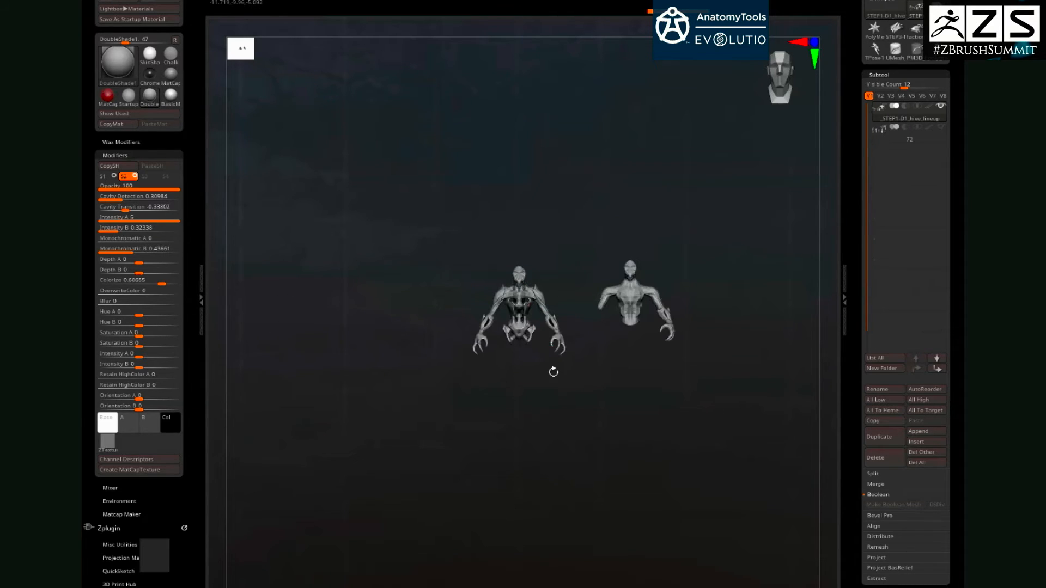
pyautogui.keyDown('ctrl'); pyautogui.keyDown('shift'); pyautogui.click(537, 396); pyautogui.keyUp('shift'); pyautogui.keyUp('ctrl')
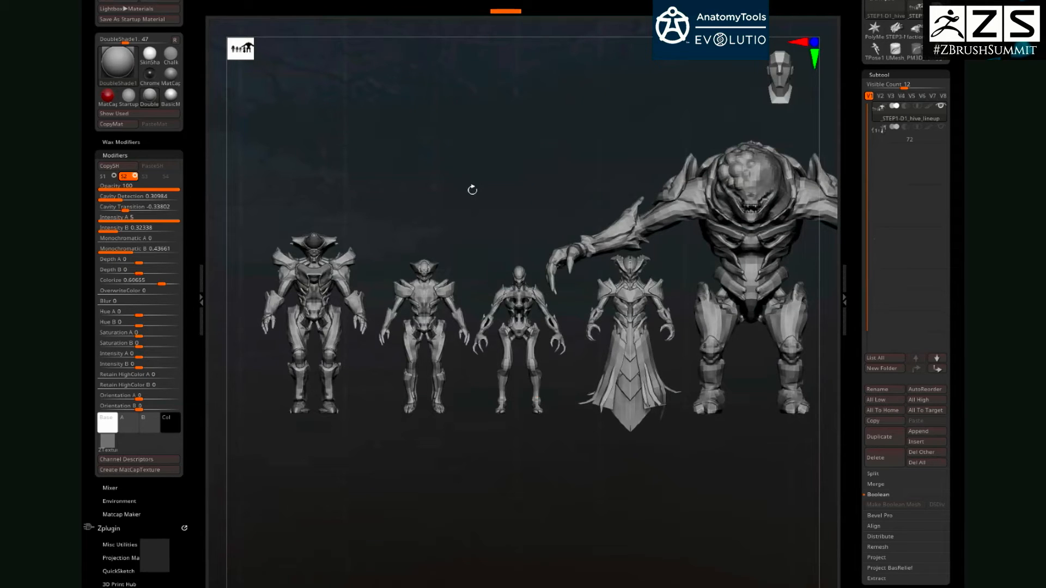
pyautogui.moveTo(488, 218); pyautogui.dragTo(490, 230)
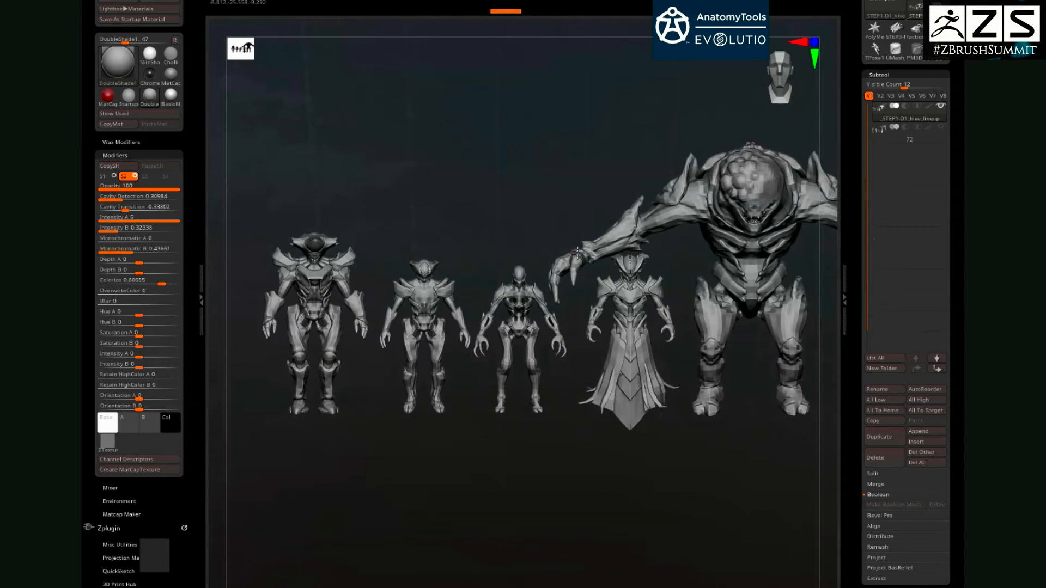
# - Select the second subtool, 72, and examine its half-body creature parts from the front and at an angle
pyautogui.moveTo(891, 141)
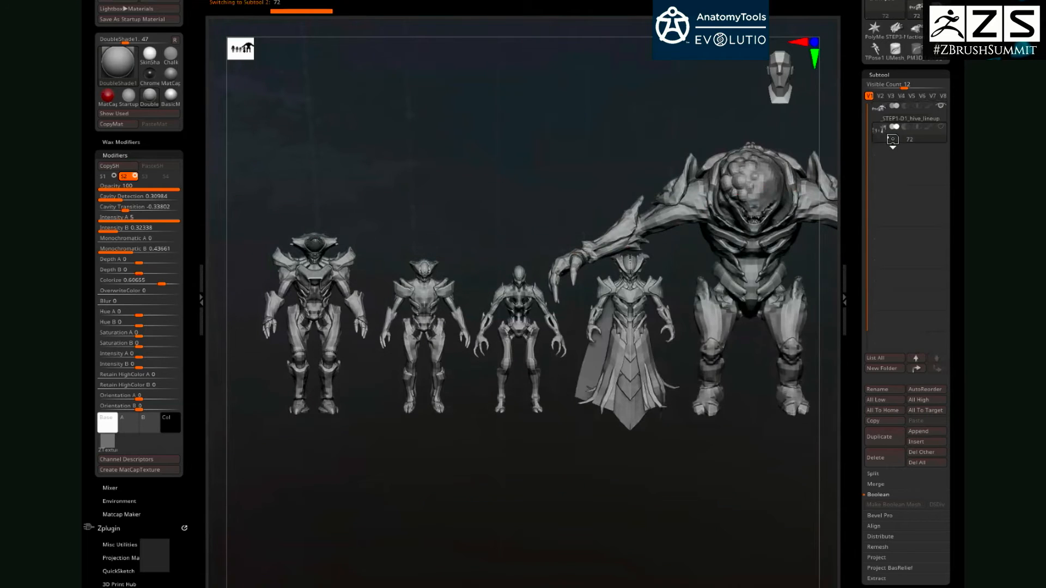
pyautogui.click(910, 139)
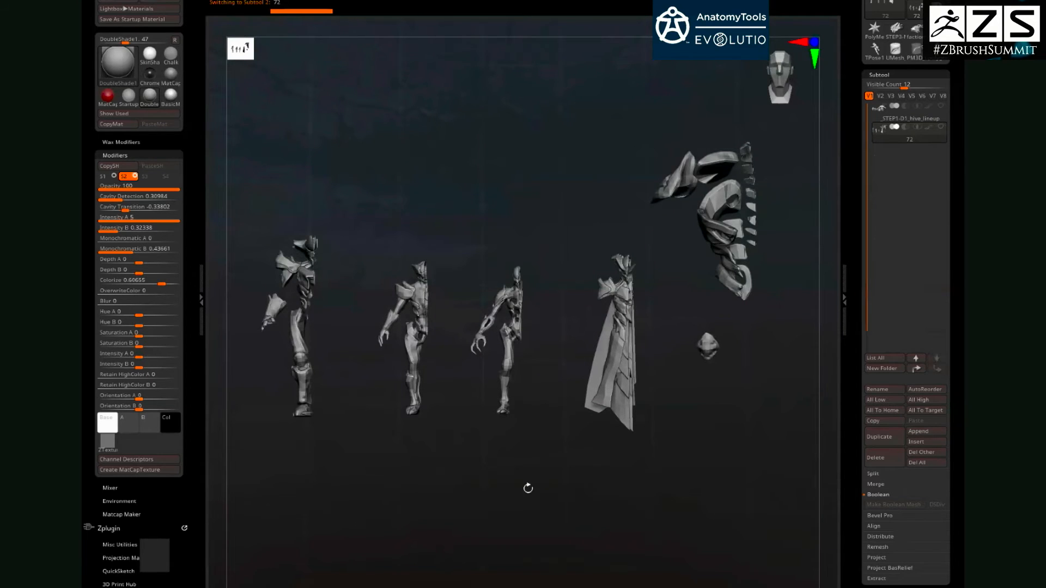
pyautogui.moveTo(488, 443); pyautogui.dragTo(503, 448)
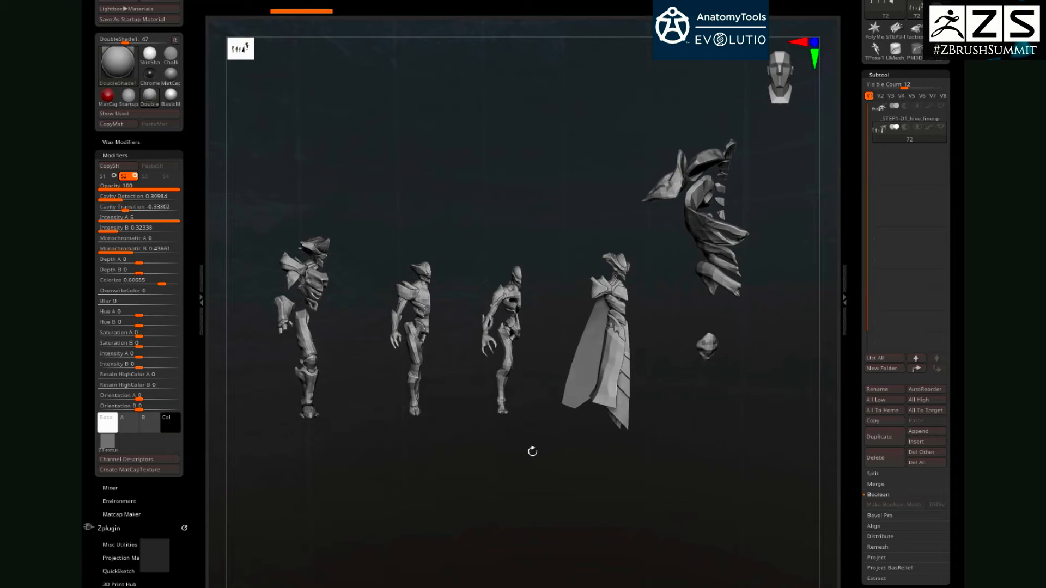
pyautogui.moveTo(609, 490); pyautogui.dragTo(601, 495)
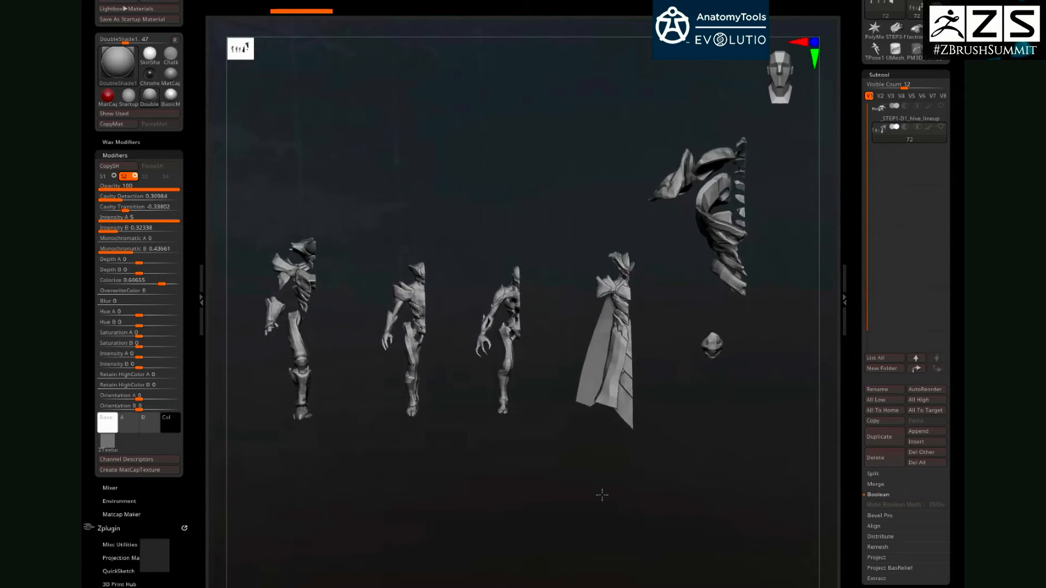
pyautogui.moveTo(577, 476)
pyautogui.mouseDown()
pyautogui.moveTo(586, 483)
pyautogui.moveTo(626, 467)
pyautogui.moveTo(594, 482)
pyautogui.mouseUp()
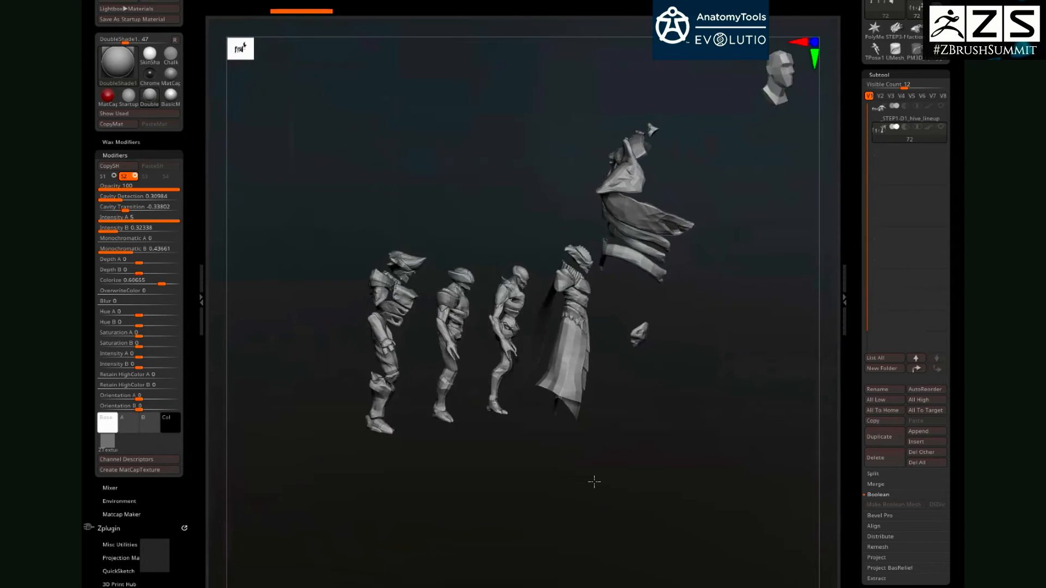
pyautogui.moveTo(583, 485); pyautogui.dragTo(562, 485)
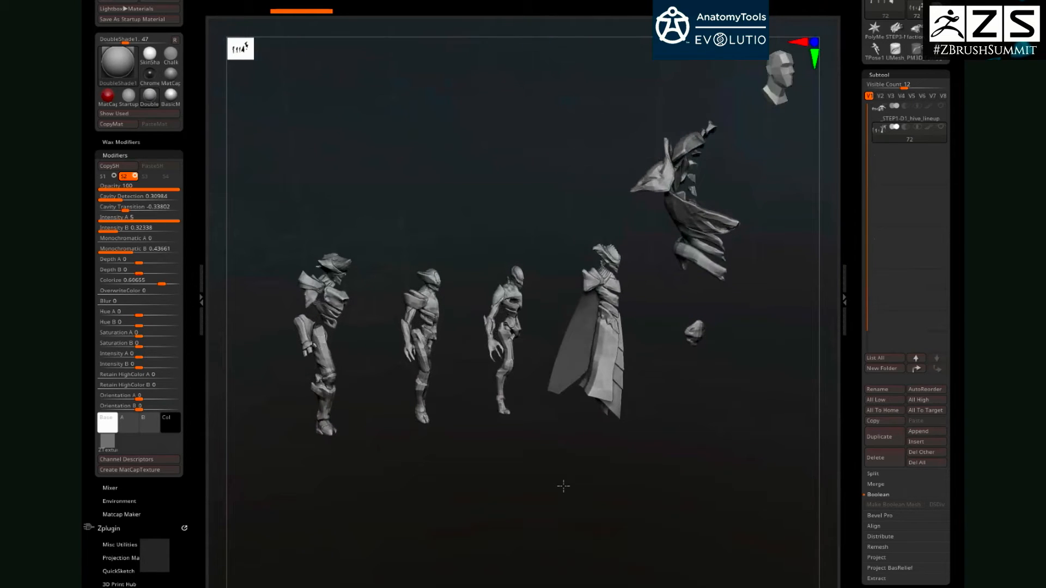
pyautogui.moveTo(541, 432); pyautogui.dragTo(547, 410)
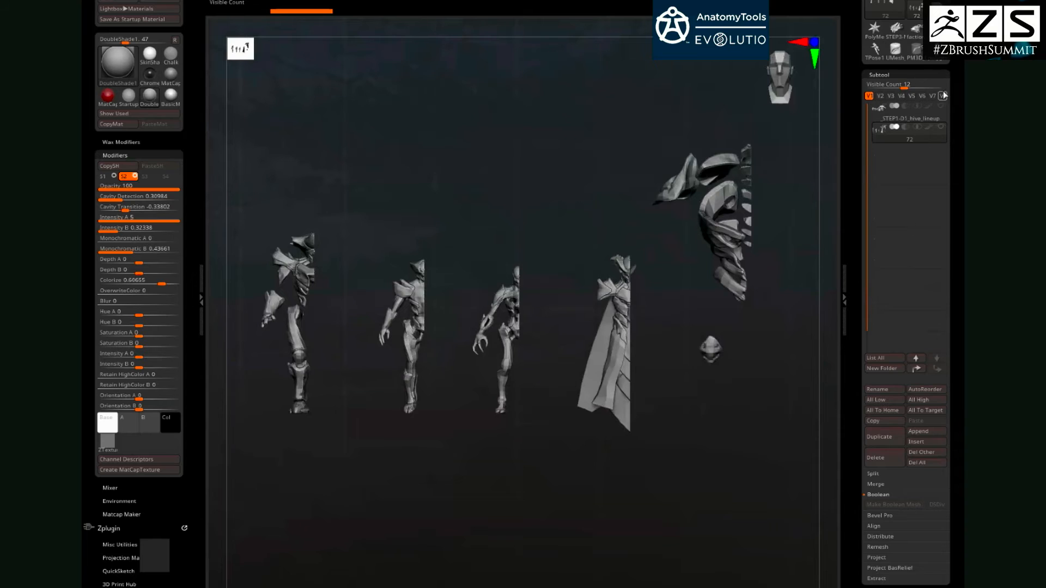
pyautogui.moveTo(955, 88); pyautogui.dragTo(955, 187)
pyautogui.click(882, 1)
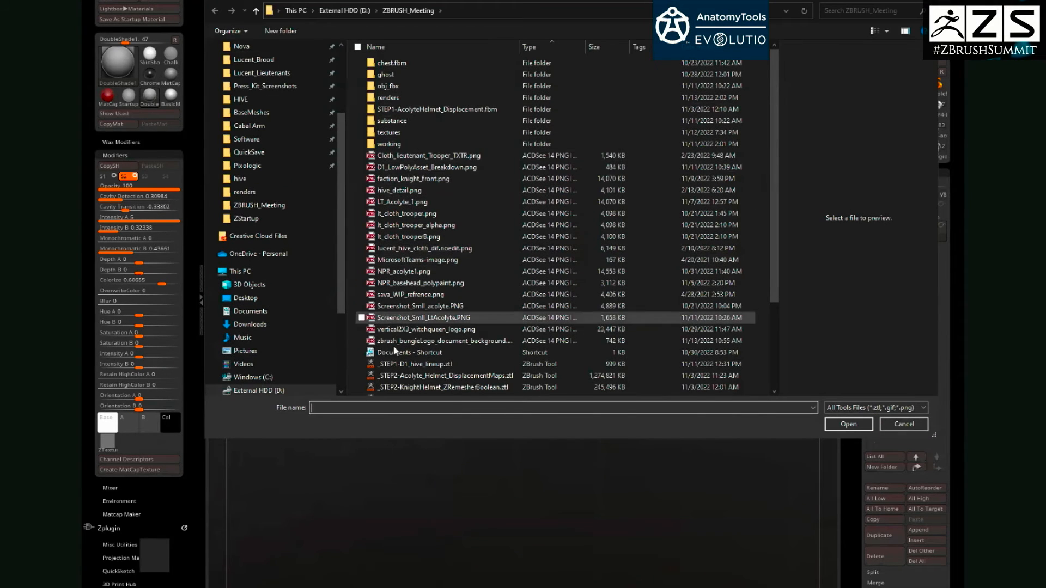
pyautogui.press('Escape')
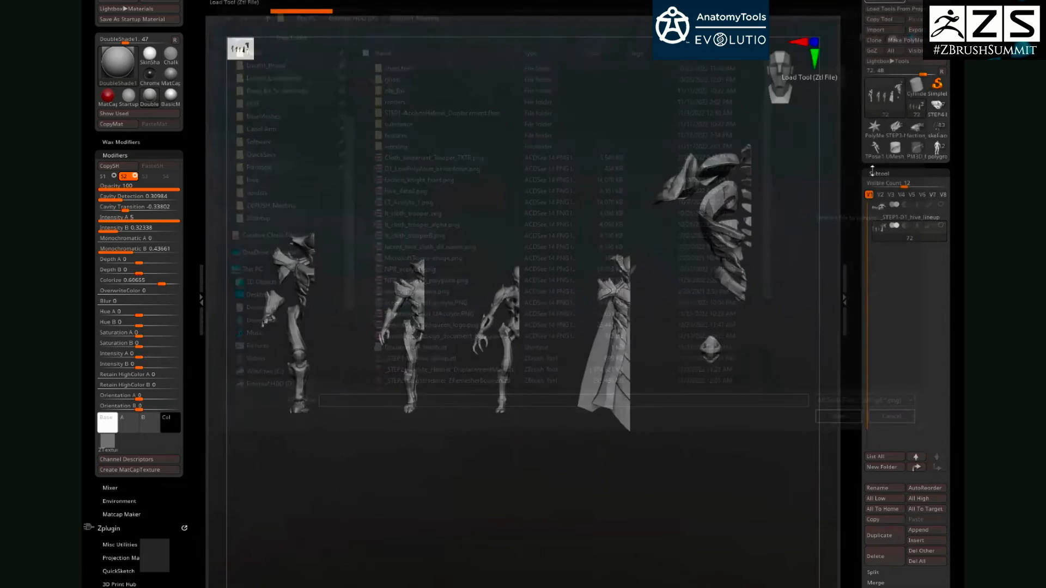
# - Switch back to the skel-acolyte tool, frame the full character, and hide the LT_shared and LT_acolyte folders
pyautogui.moveTo(938, 130)
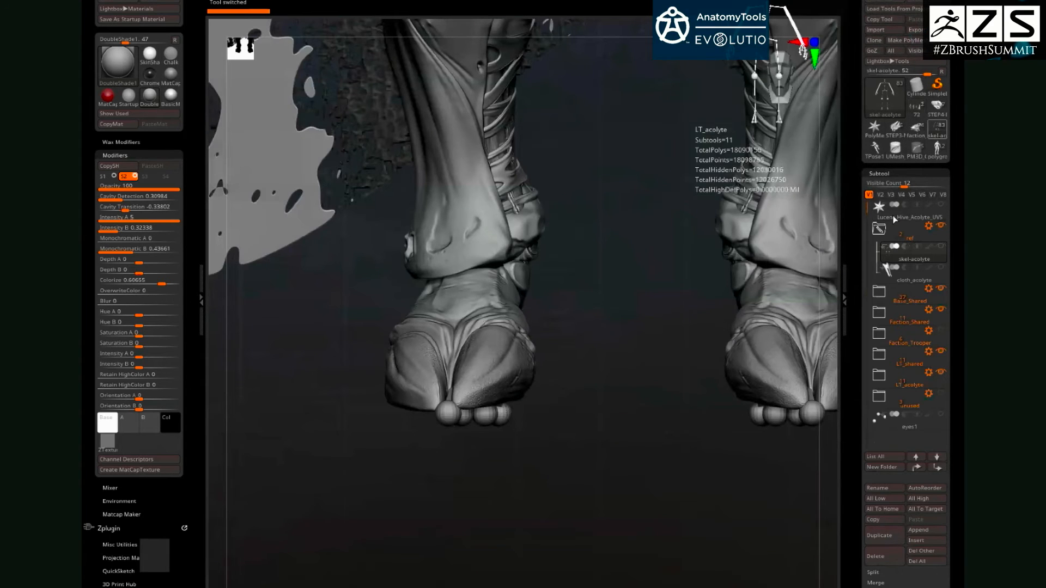
pyautogui.hotkey('alt', 'Tab')
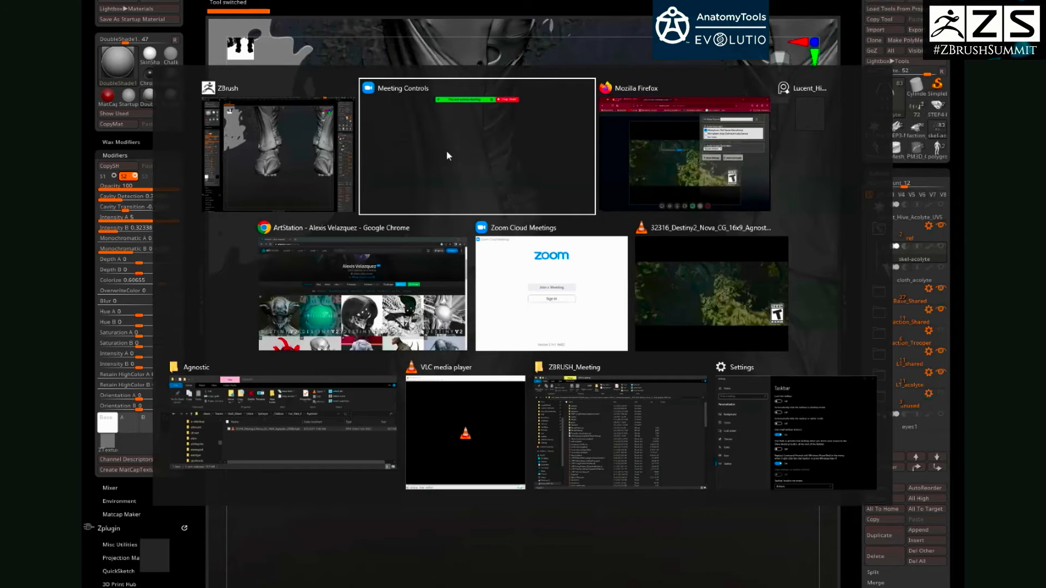
pyautogui.click(263, 156)
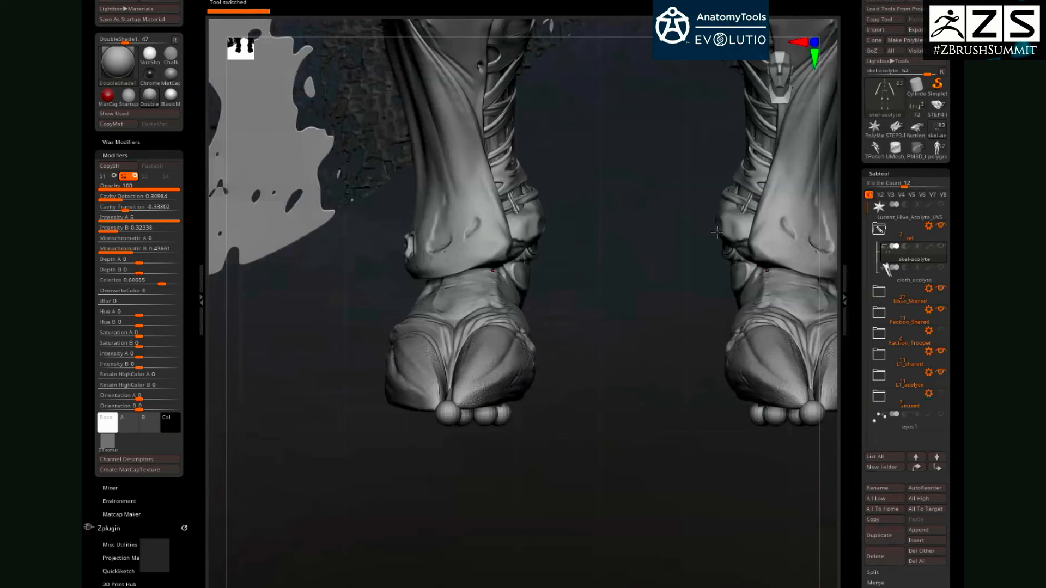
pyautogui.press('f')
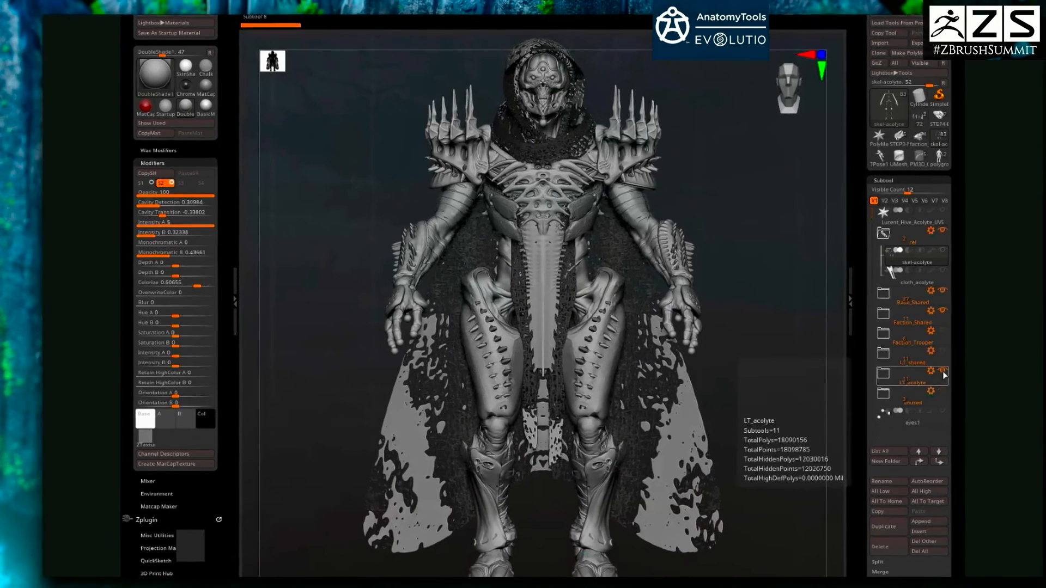
pyautogui.click(941, 373)
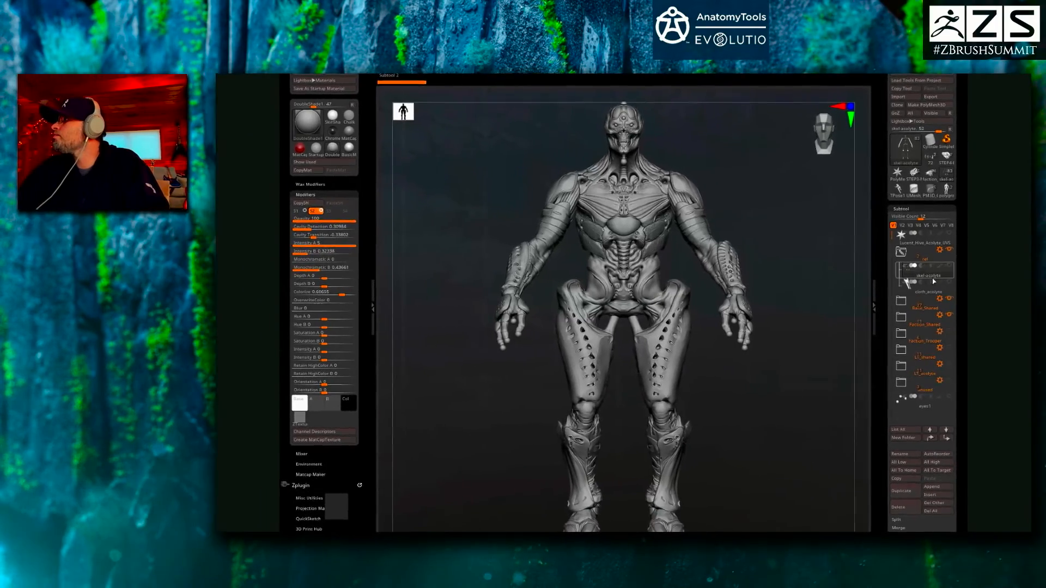
# - Isolate the skel-acolyte subtool with Solo mode and examine the skeleton's joints from the front and at an angle
pyautogui.moveTo(893, 291)
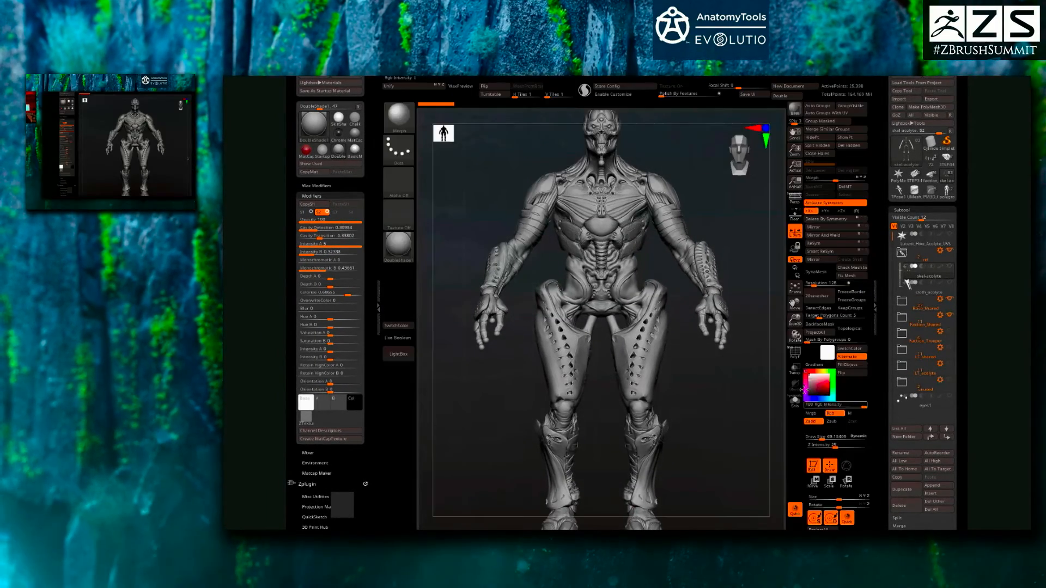
pyautogui.click(796, 402)
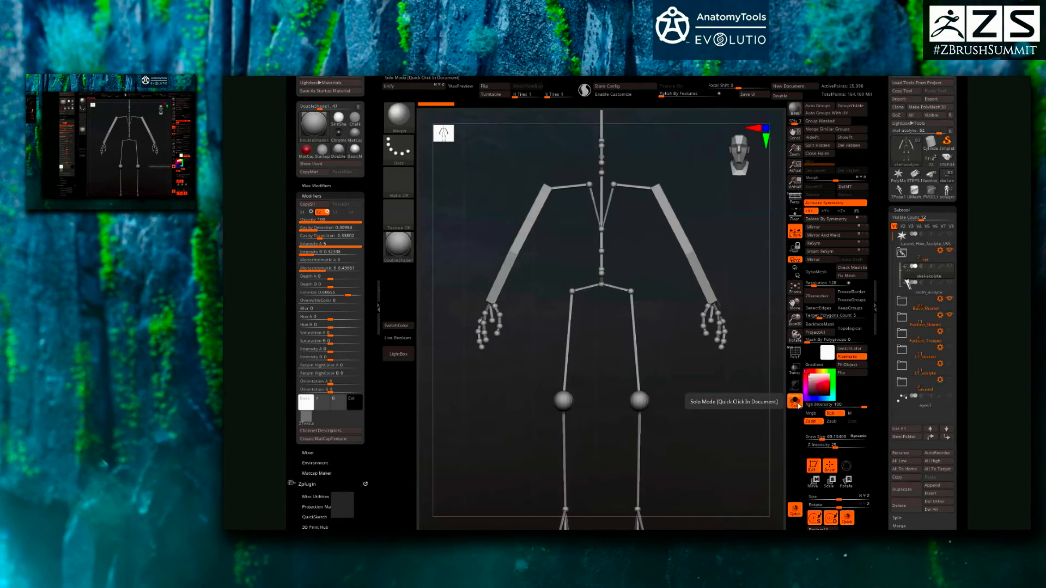
pyautogui.moveTo(684, 392); pyautogui.dragTo(686, 394)
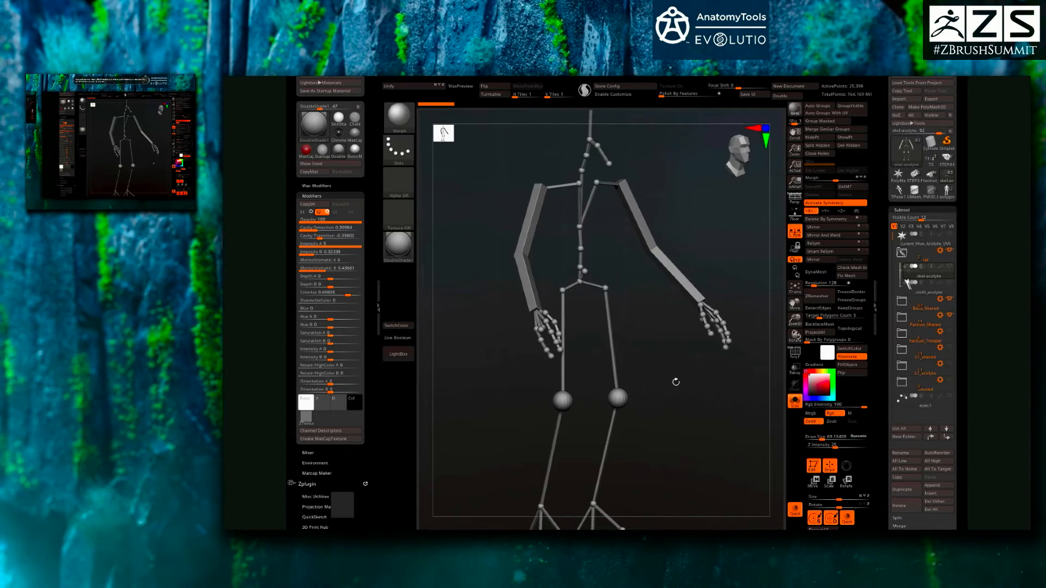
pyautogui.moveTo(642, 348); pyautogui.dragTo(683, 369)
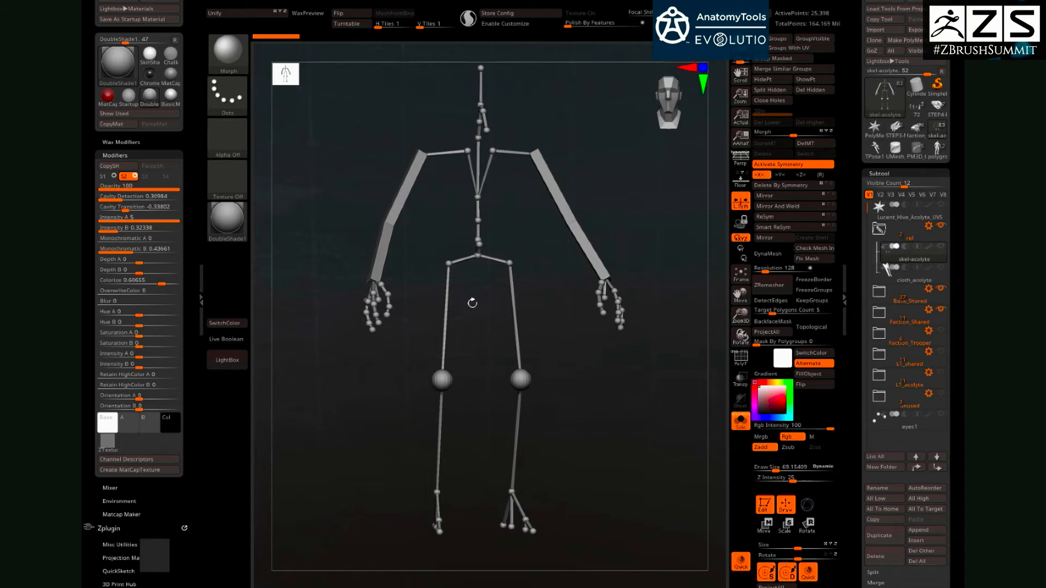
# - Expand the Base_Shared folder and select the HEAD_1 subtool to view it on its own
pyautogui.click(887, 297)
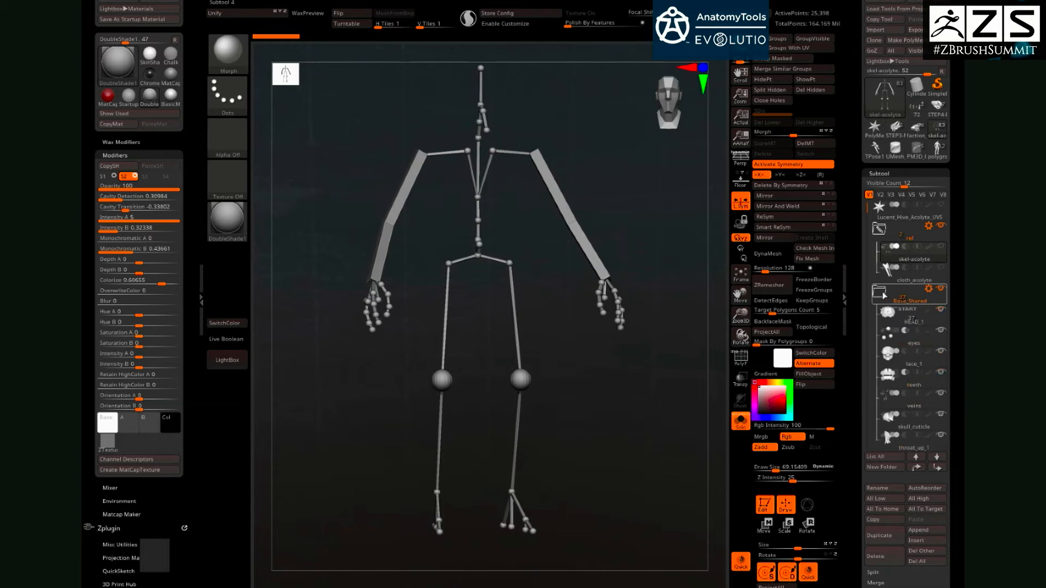
pyautogui.click(905, 320)
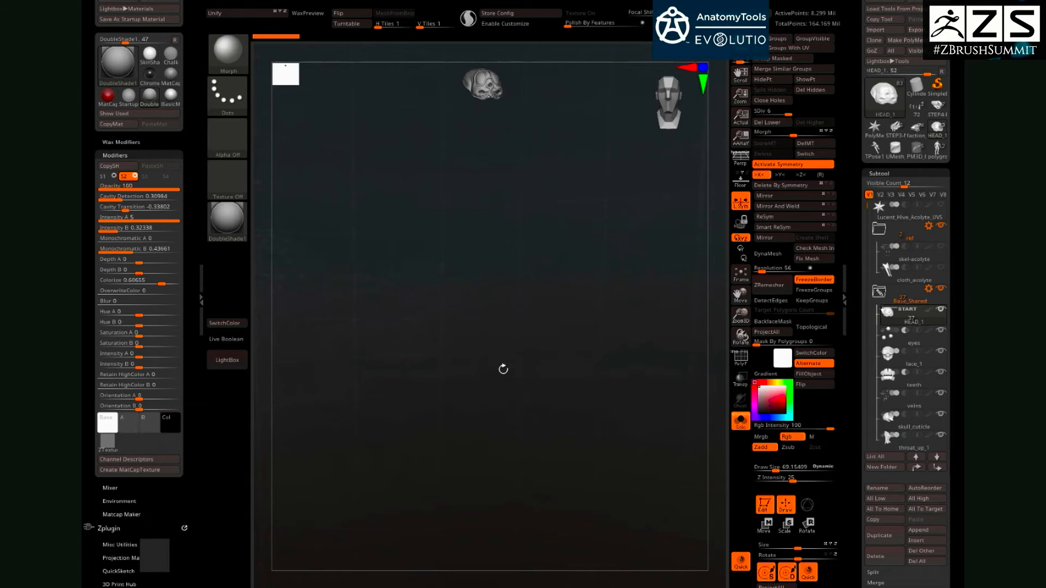
# - Turn off Solo mode to show the full acolyte, compare it with the armored knight tool, and return to the HEAD_1 tool
pyautogui.moveTo(492, 376); pyautogui.dragTo(511, 380)
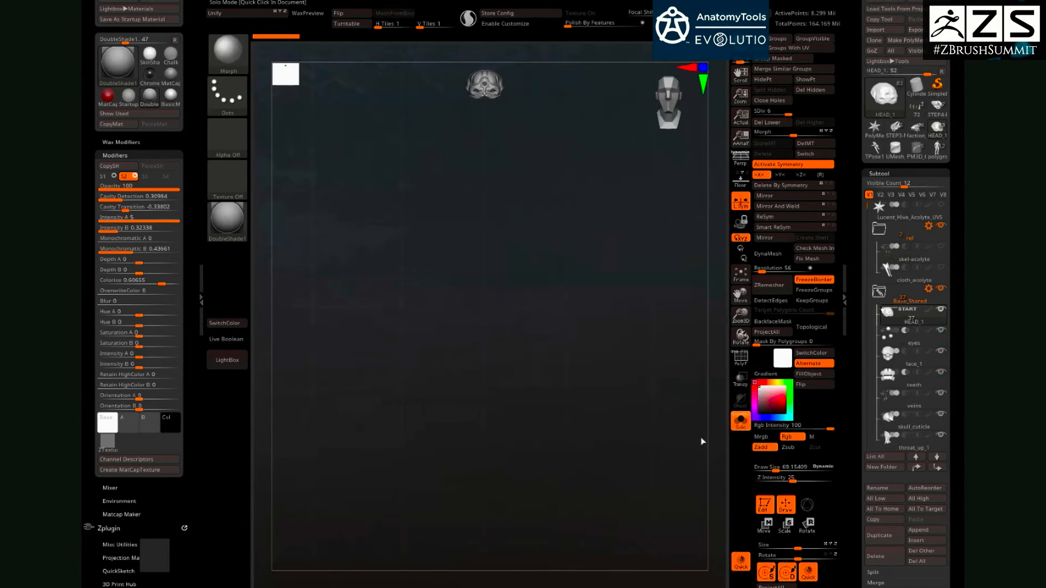
pyautogui.click(740, 422)
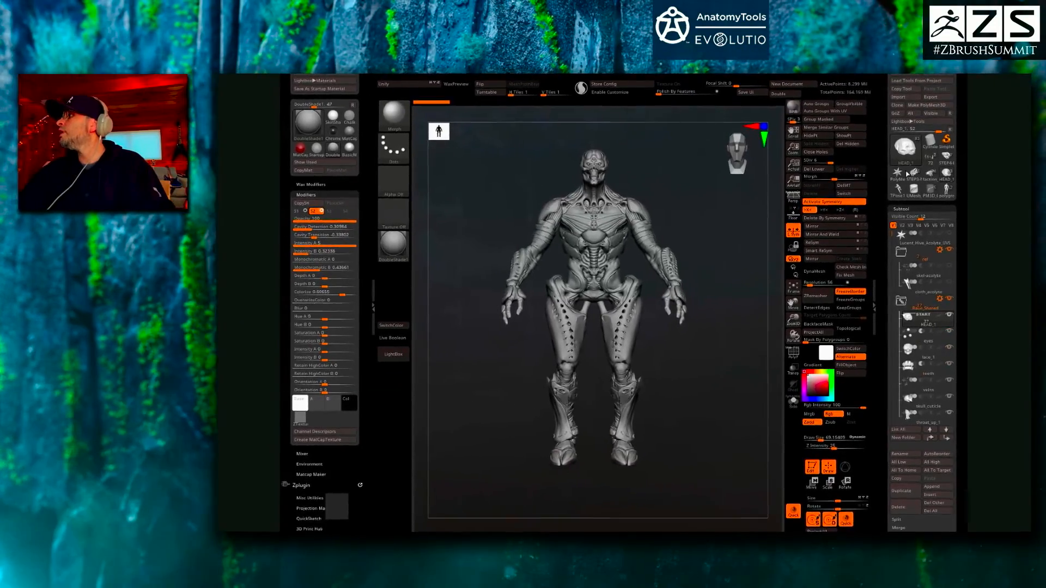
pyautogui.click(912, 173)
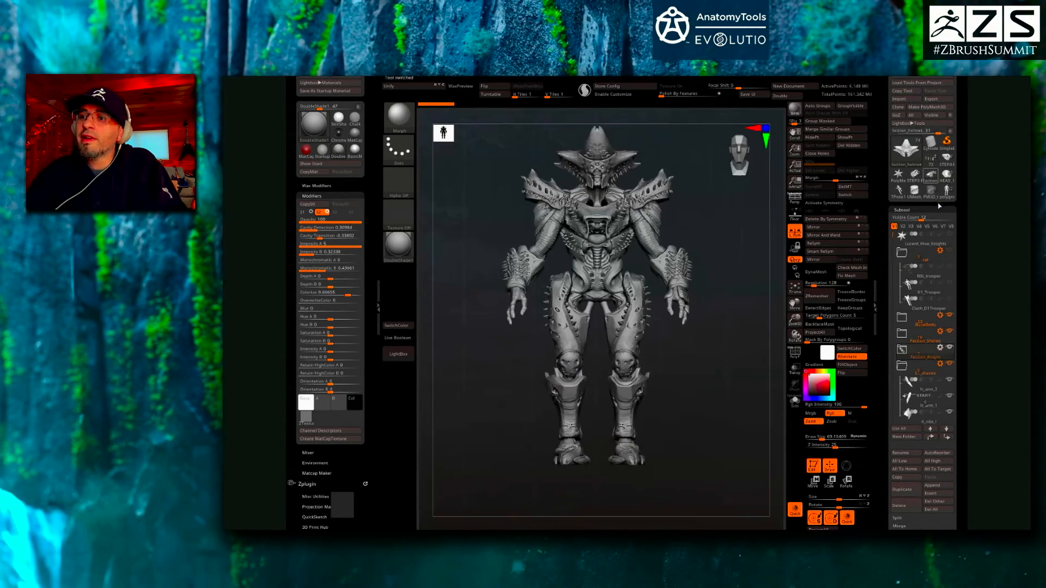
pyautogui.click(949, 178)
pyautogui.click(949, 179)
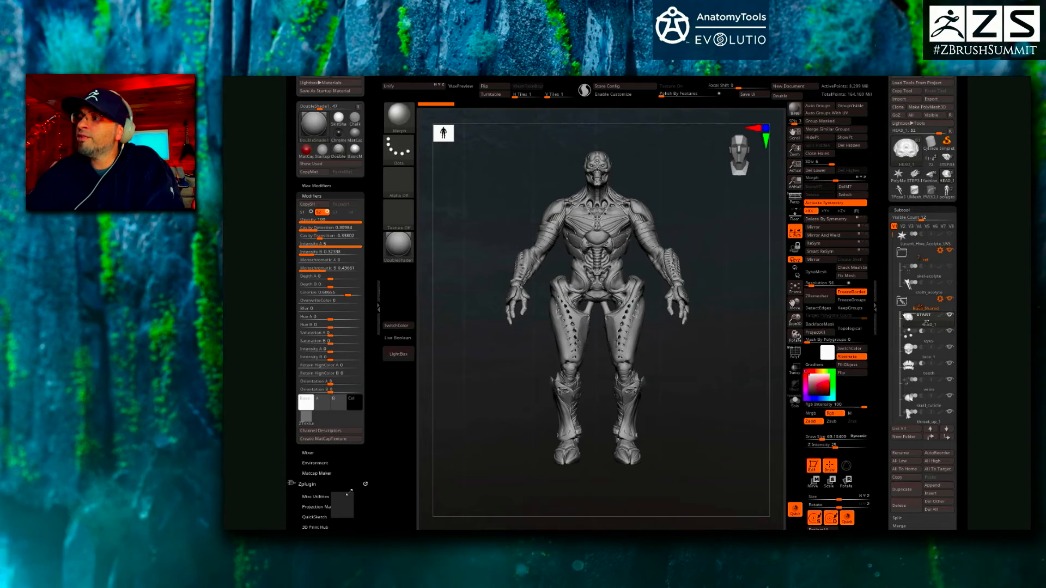
# - Enlarge the reference board and examine the D1 Knight images, from the orange body overlay to the textured body renders
pyautogui.moveTo(354, 493); pyautogui.dragTo(674, 281)
pyautogui.moveTo(495, 419); pyautogui.dragTo(609, 349, button='middle')
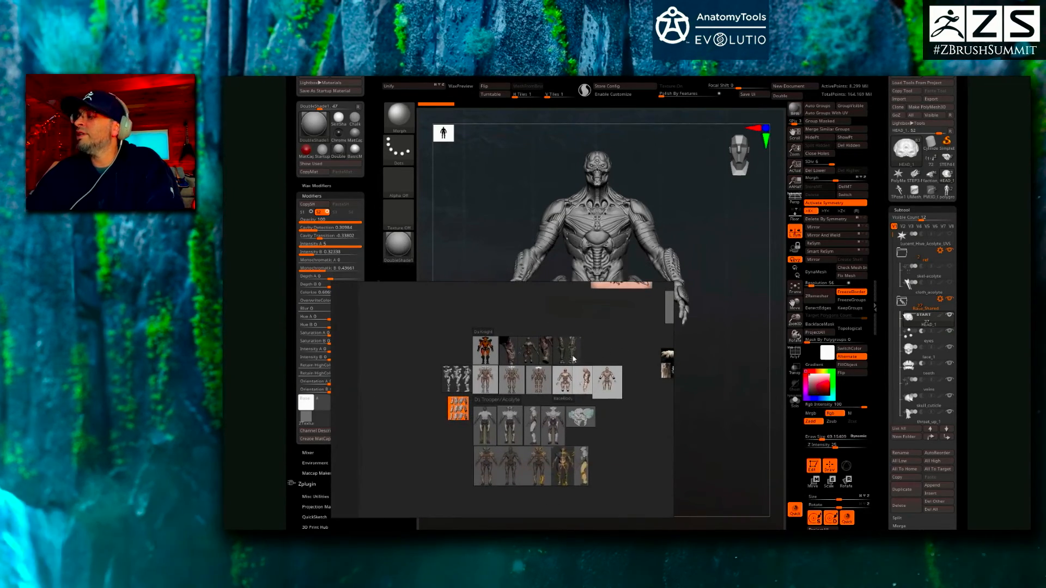
pyautogui.scroll(3, 506, 364)
pyautogui.scroll(3, 506, 365)
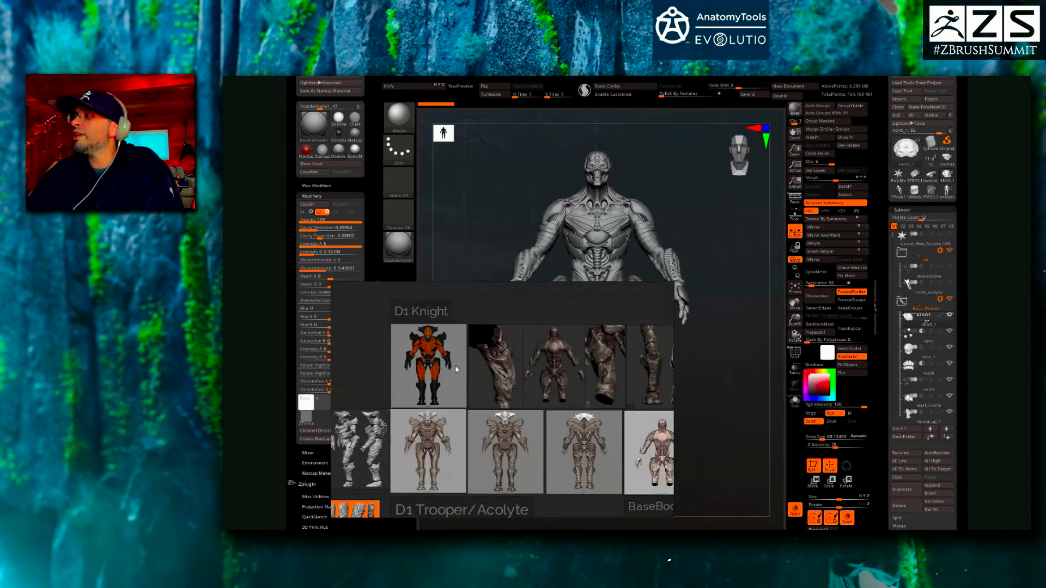
pyautogui.scroll(4, 454, 365)
pyautogui.scroll(4, 459, 368)
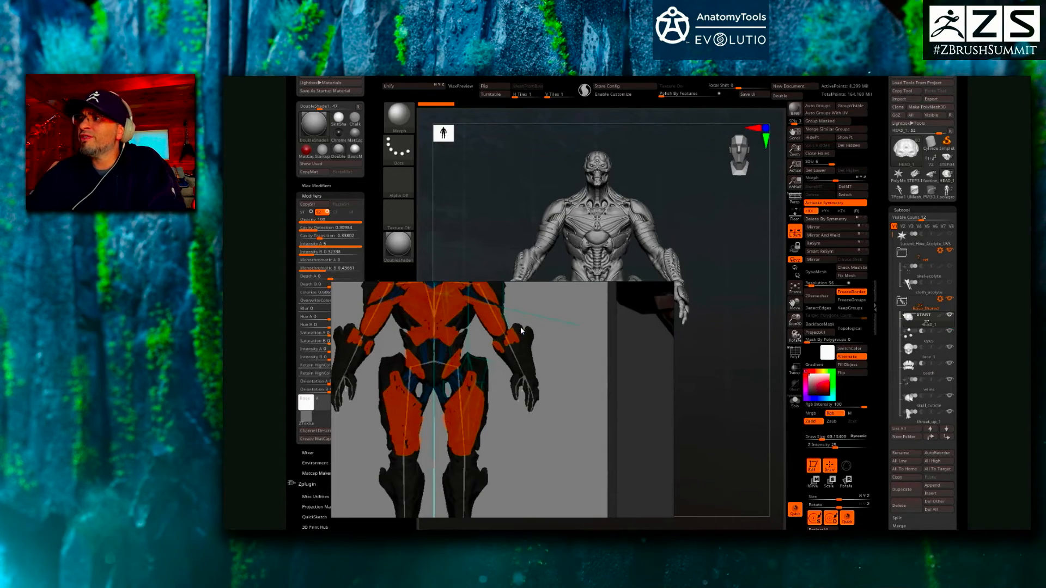
pyautogui.scroll(-3, 455, 344)
pyautogui.moveTo(643, 382); pyautogui.dragTo(482, 384, button='middle')
pyautogui.scroll(-2, 540, 399)
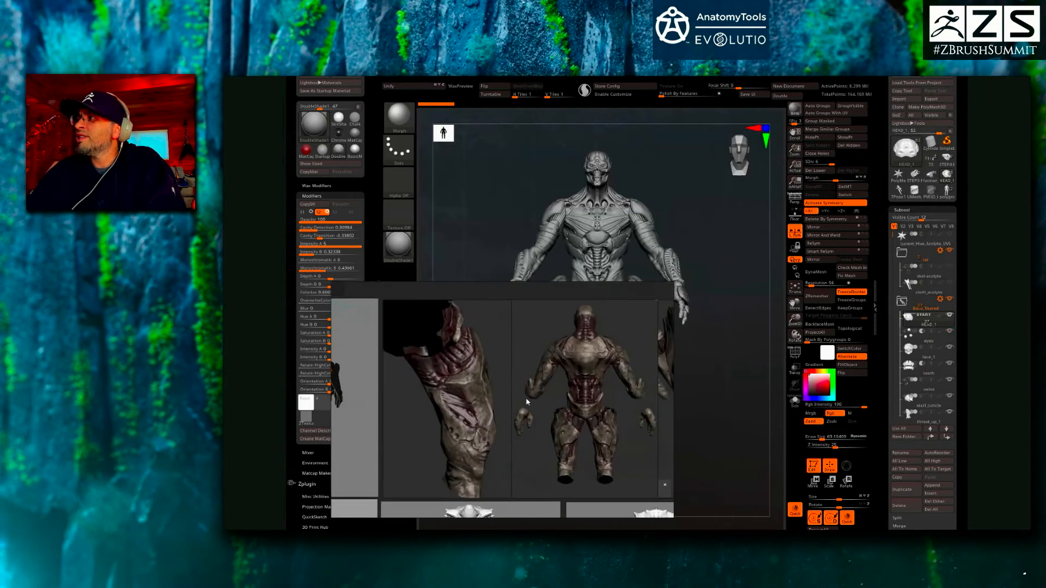
pyautogui.moveTo(537, 400)
pyautogui.mouseDown(button='middle')
pyautogui.moveTo(451, 384)
pyautogui.moveTo(540, 393)
pyautogui.moveTo(526, 377)
pyautogui.mouseUp(button='middle')
# - Examine the D1 Trooper/Acolyte and BaseBody images on the reference board, including the helmet wireframe and yellow armor overlays
pyautogui.moveTo(591, 393); pyautogui.dragTo(611, 298, button='middle')
pyautogui.scroll(-3, 563, 393)
pyautogui.scroll(1, 523, 435)
pyautogui.moveTo(479, 490)
pyautogui.mouseDown(button='middle')
pyautogui.moveTo(523, 463)
pyautogui.moveTo(628, 297)
pyautogui.mouseUp(button='middle')
pyautogui.moveTo(614, 401); pyautogui.dragTo(469, 399, button='middle')
pyautogui.moveTo(614, 399); pyautogui.dragTo(510, 398, button='middle')
pyautogui.scroll(3, 605, 397)
pyautogui.moveTo(651, 397); pyautogui.dragTo(527, 397, button='middle')
pyautogui.scroll(-7, 528, 397)
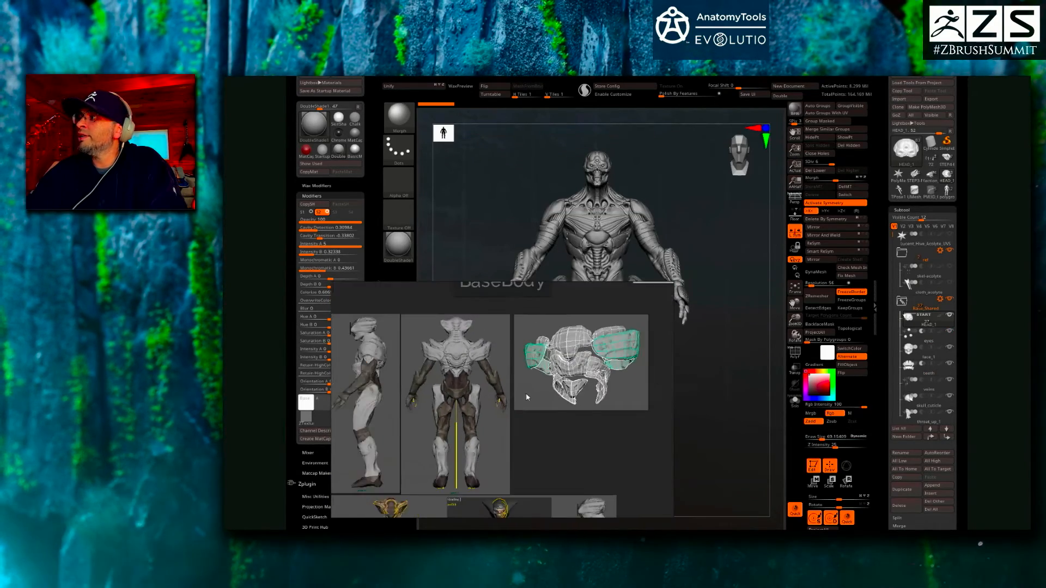
pyautogui.moveTo(490, 467); pyautogui.dragTo(545, 397, button='middle')
pyautogui.scroll(5, 544, 397)
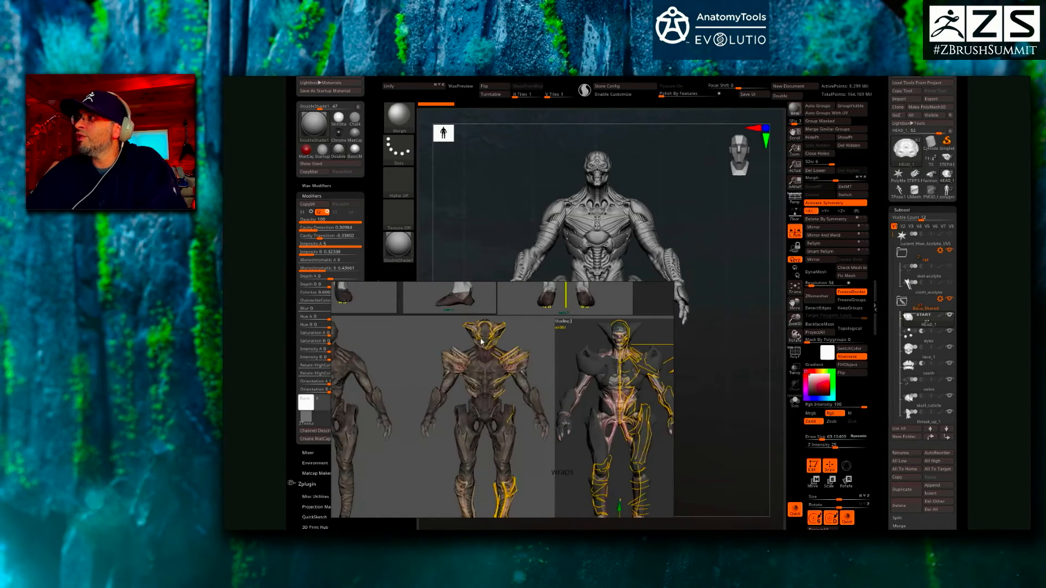
# - Move from the trooper overlays to the Concept and Reference sections of the Lucent Hive reference board
pyautogui.moveTo(502, 441); pyautogui.dragTo(535, 460, button='middle')
pyautogui.scroll(-4, 542, 378)
pyautogui.moveTo(542, 378); pyautogui.dragTo(565, 429, button='middle')
pyautogui.moveTo(600, 361); pyautogui.dragTo(511, 352, button='middle')
pyautogui.scroll(-5, 609, 389)
pyautogui.moveTo(648, 299); pyautogui.dragTo(547, 407, button='middle')
pyautogui.moveTo(485, 335); pyautogui.dragTo(543, 414, button='middle')
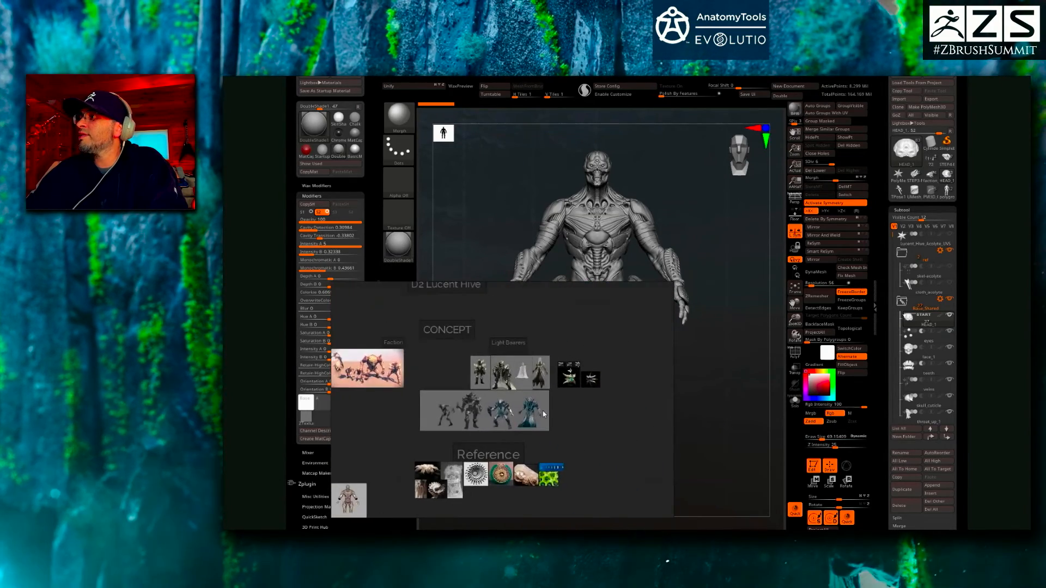
# - Examine the Surface Detail images on the reference board up close, and shrink the board to uncover the model
pyautogui.scroll(-3, 543, 414)
pyautogui.moveTo(616, 458); pyautogui.dragTo(476, 366, button='middle')
pyautogui.moveTo(536, 490); pyautogui.dragTo(472, 407, button='middle')
pyautogui.scroll(7, 481, 425)
pyautogui.scroll(4, 523, 463)
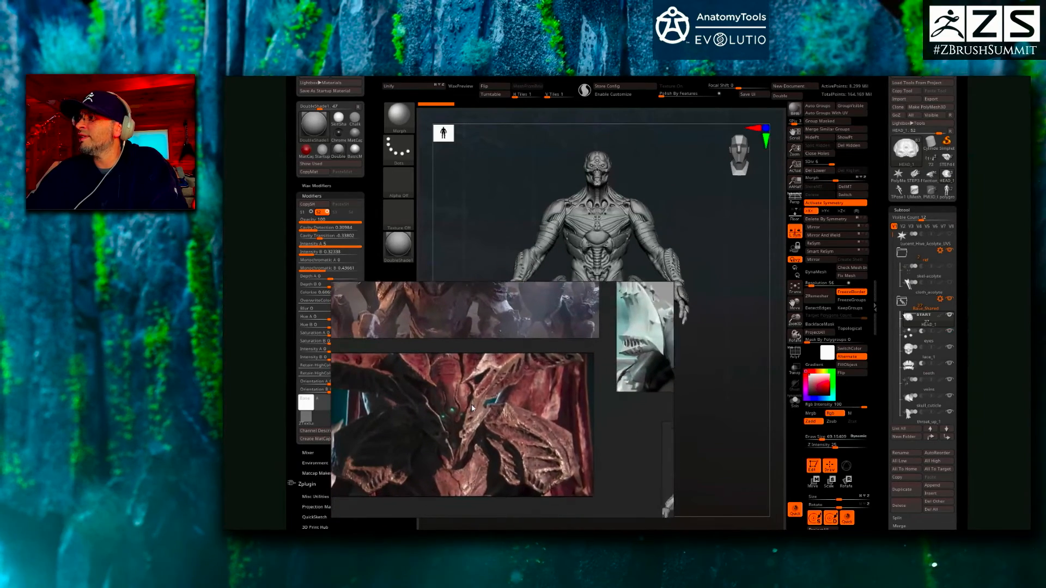
pyautogui.scroll(1, 472, 407)
pyautogui.moveTo(483, 414); pyautogui.dragTo(493, 449, button='middle')
pyautogui.moveTo(495, 305); pyautogui.dragTo(502, 424, button='middle')
pyautogui.moveTo(492, 325); pyautogui.dragTo(511, 409, button='middle')
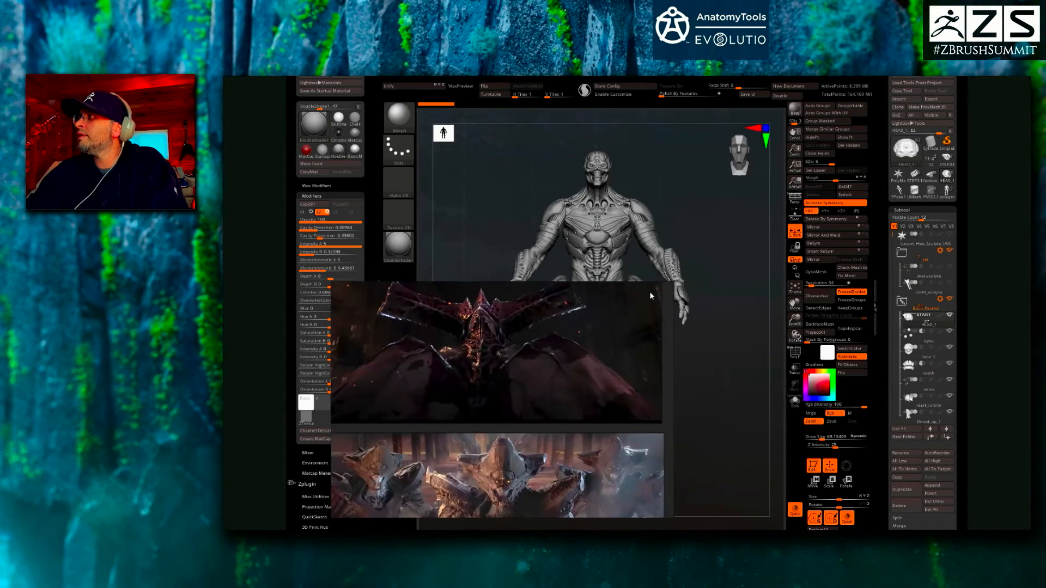
pyautogui.scroll(-6, 552, 348)
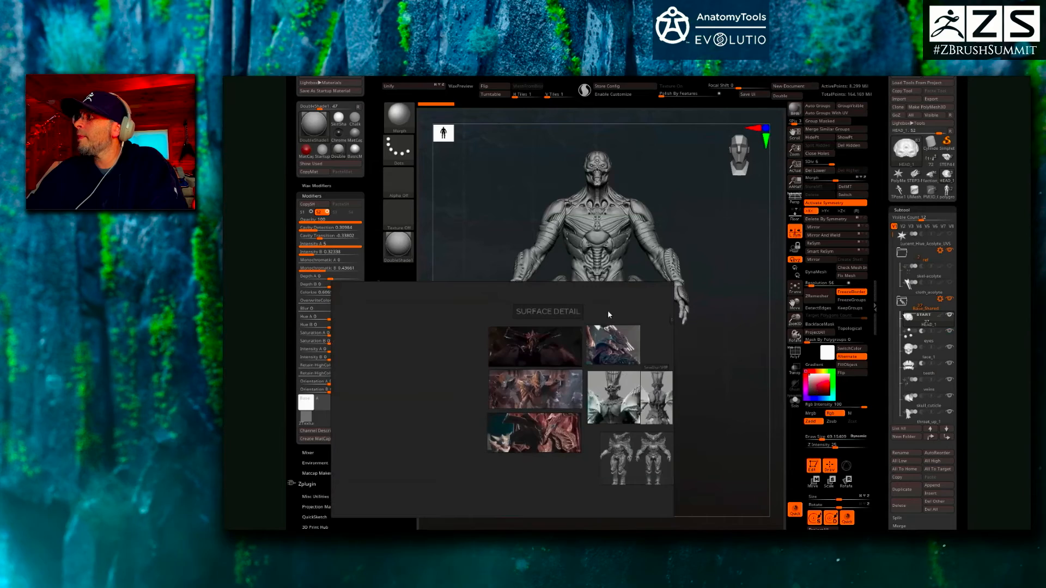
pyautogui.moveTo(604, 317); pyautogui.dragTo(574, 365, button='middle')
pyautogui.moveTo(674, 282); pyautogui.dragTo(451, 438)
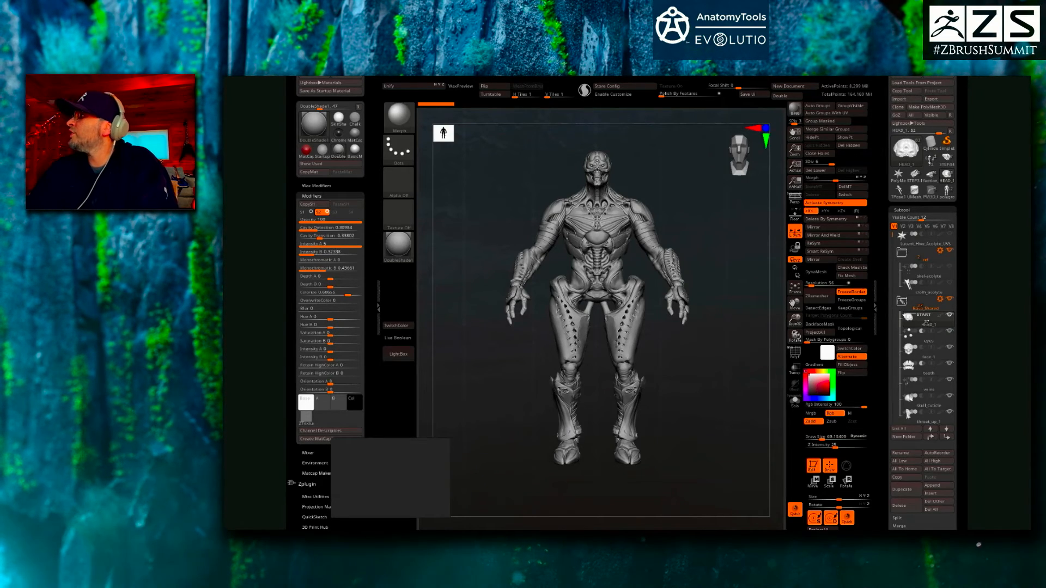
# - Switch to the creature lineup tool, select the STEP1-D1_hive_lineup subtool, and isolate the two base bodies by polygroup
pyautogui.click(930, 160)
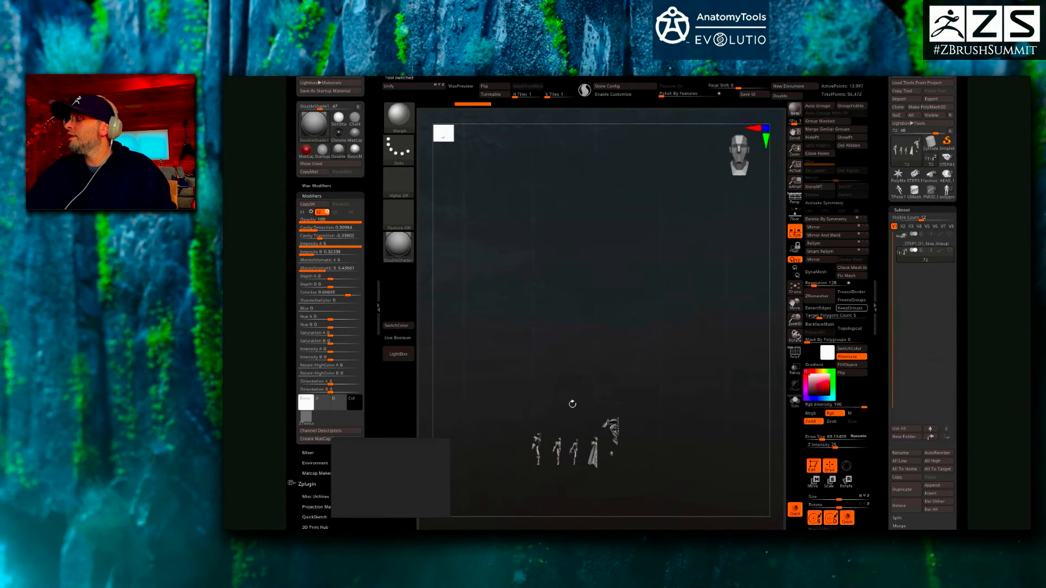
pyautogui.press('f')
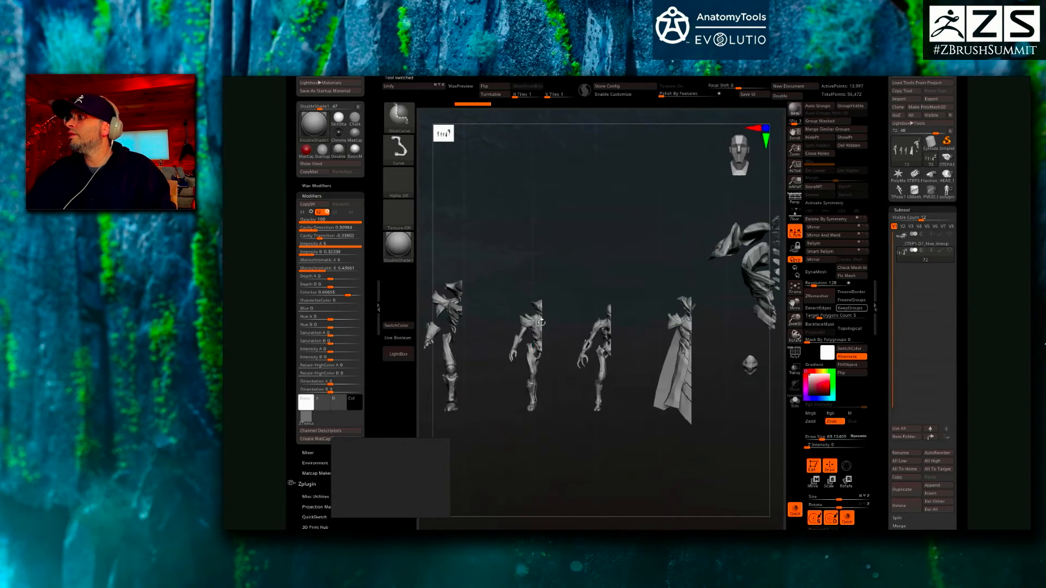
pyautogui.keyDown('ctrl'); pyautogui.keyDown('shift'); pyautogui.click(550, 331); pyautogui.keyUp('shift'); pyautogui.keyUp('ctrl')
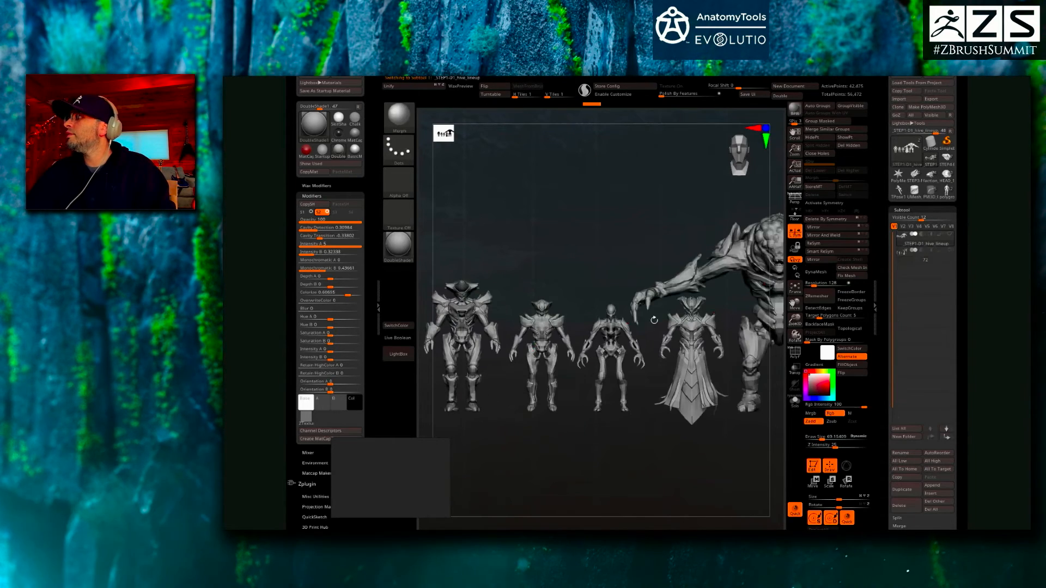
pyautogui.keyDown('ctrl'); pyautogui.keyDown('shift'); pyautogui.click(553, 327); pyautogui.keyUp('shift'); pyautogui.keyUp('ctrl')
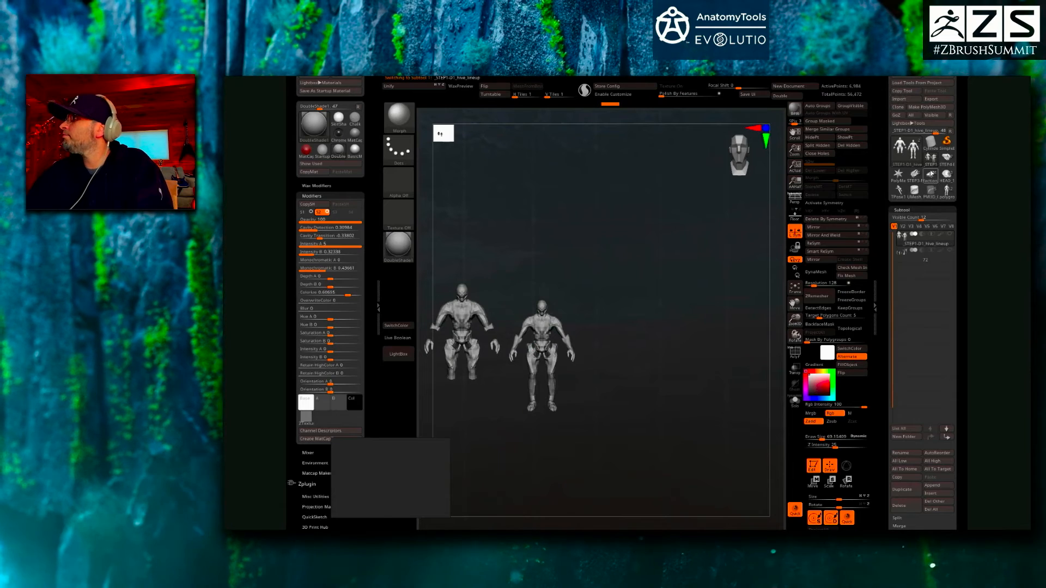
# - Switch back to the HEAD_1 tool, view the head piece in Solo mode, and restore the rest of the acolyte around it
pyautogui.moveTo(945, 178)
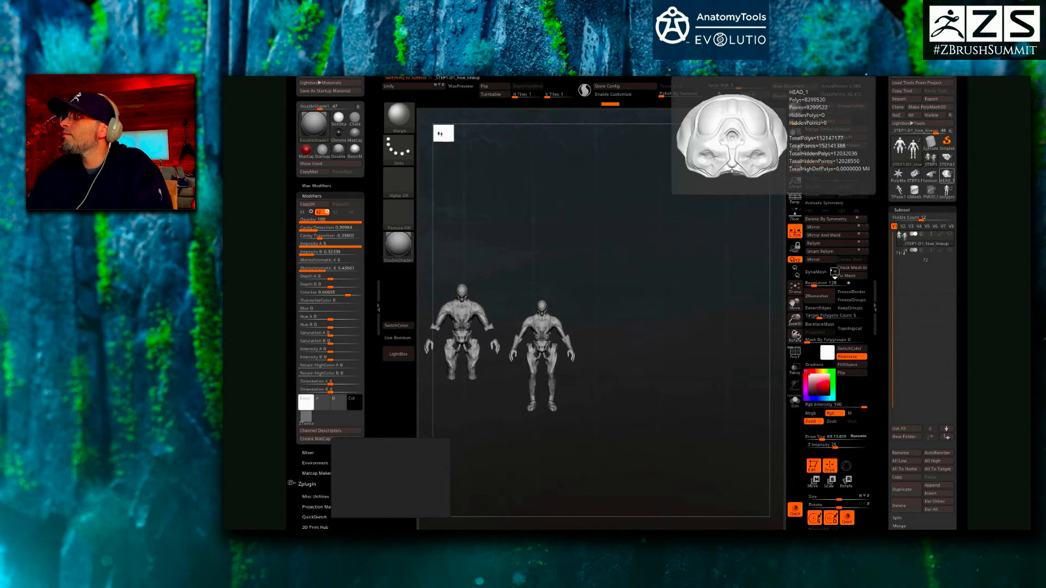
pyautogui.click(946, 176)
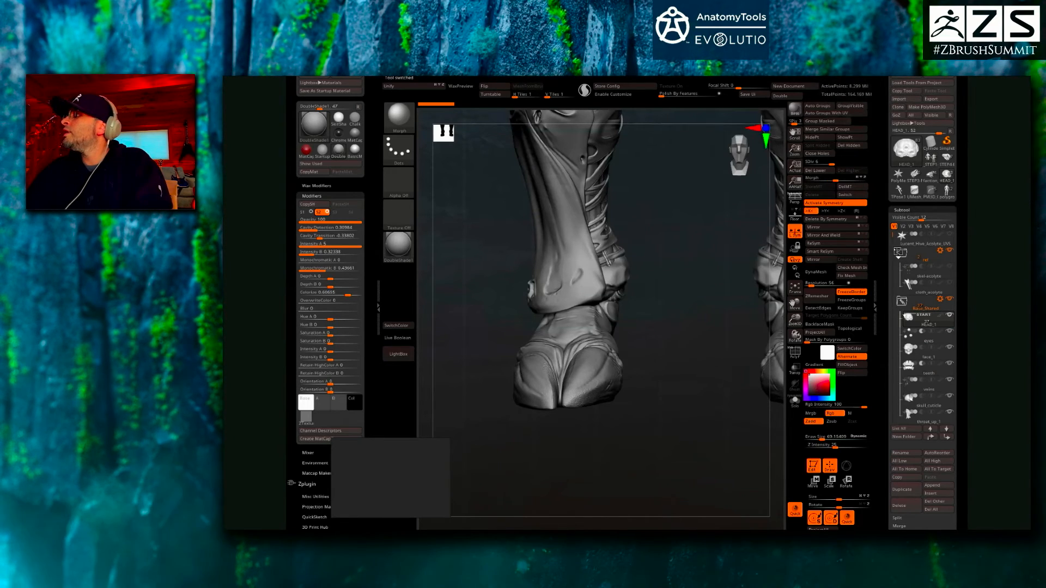
pyautogui.press('f')
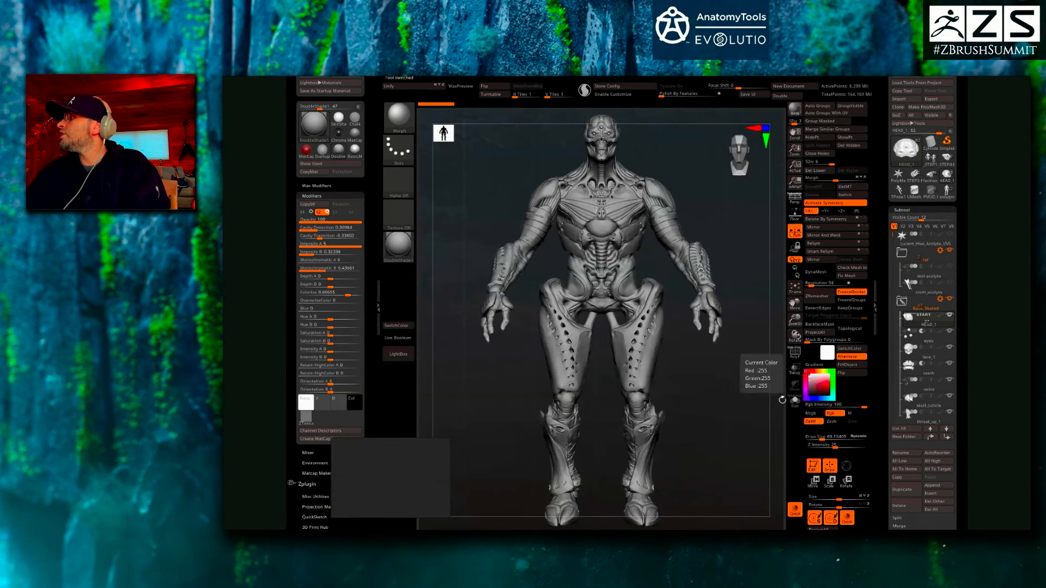
pyautogui.click(794, 402)
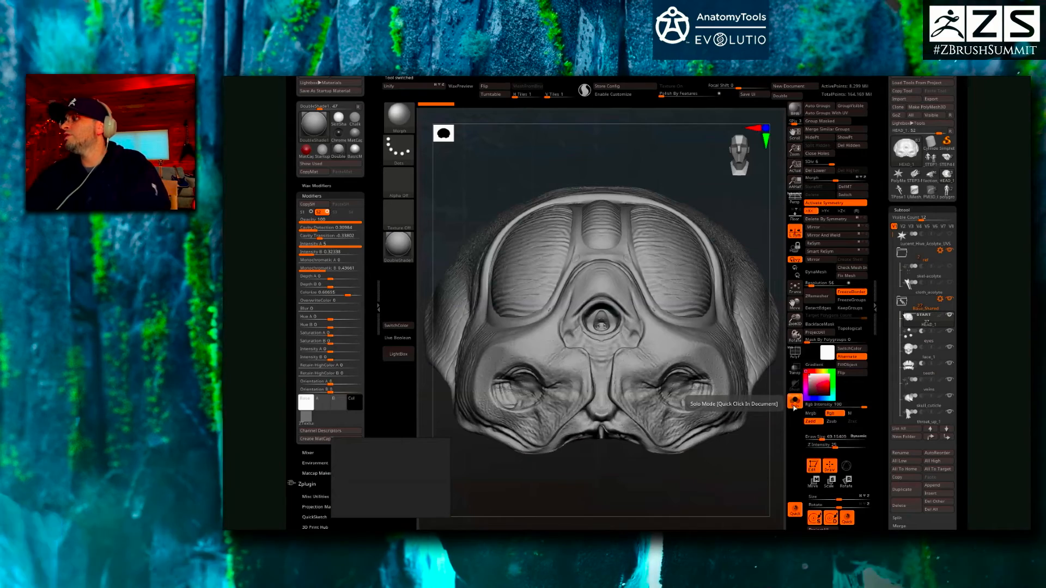
pyautogui.press('f')
pyautogui.press('f')
pyautogui.click(795, 402)
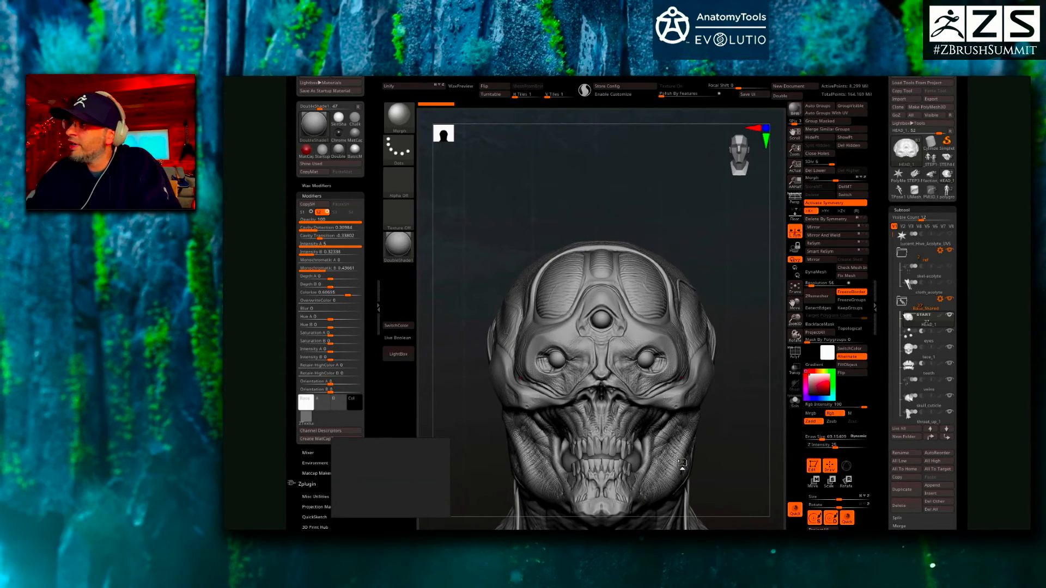
# - Switch to the polygroup_workflow tool and examine its body from the front, at an angle, and closer at the head
pyautogui.moveTo(914, 175)
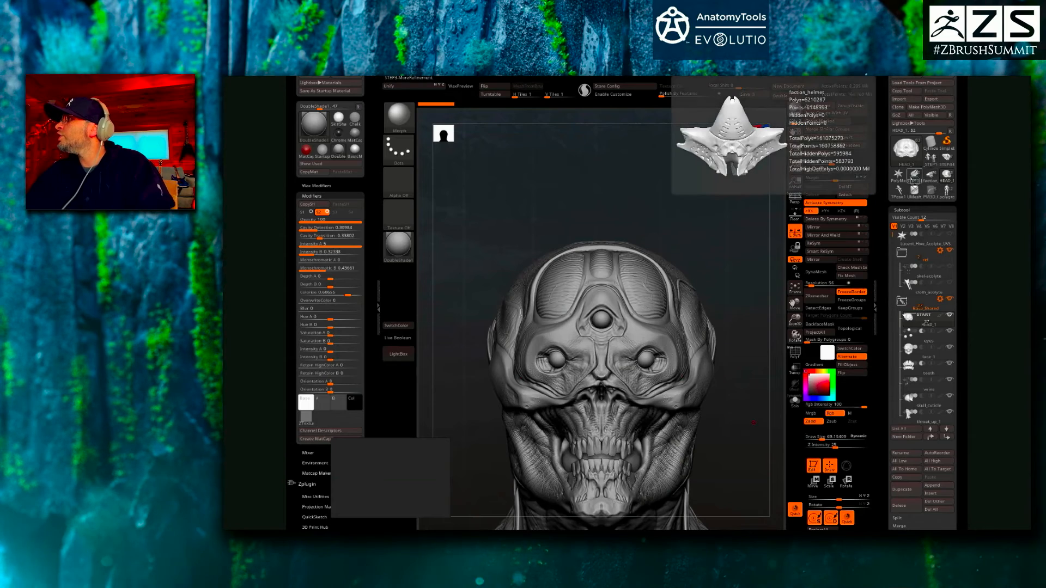
pyautogui.moveTo(921, 194)
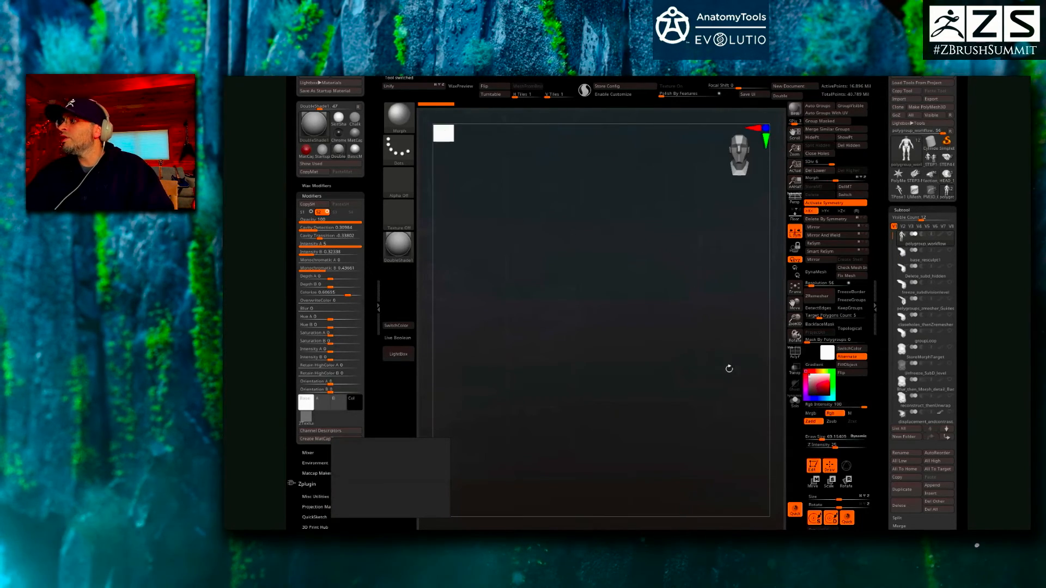
pyautogui.moveTo(695, 416); pyautogui.dragTo(696, 414)
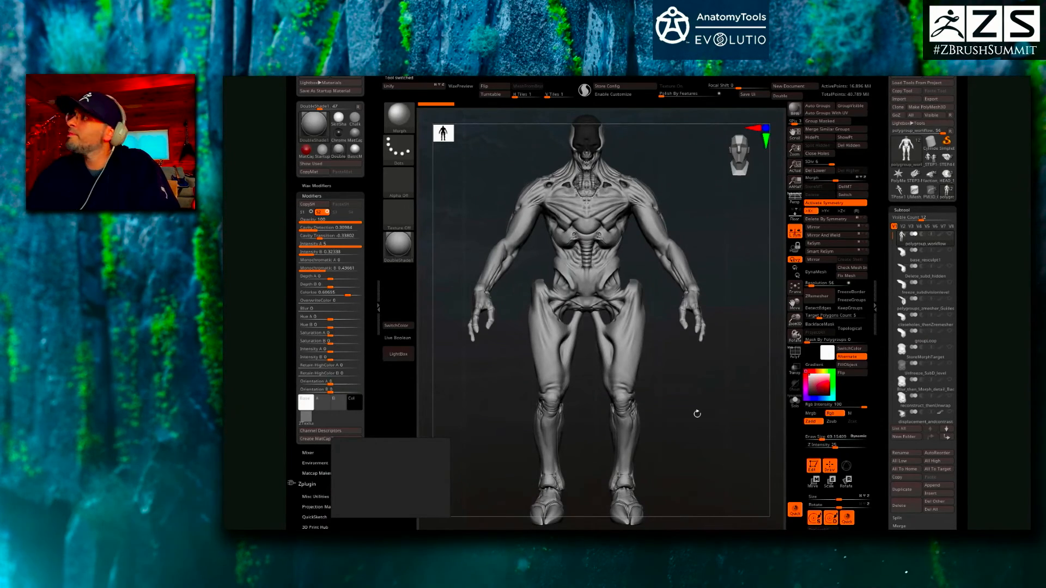
pyautogui.moveTo(719, 374); pyautogui.dragTo(719, 373)
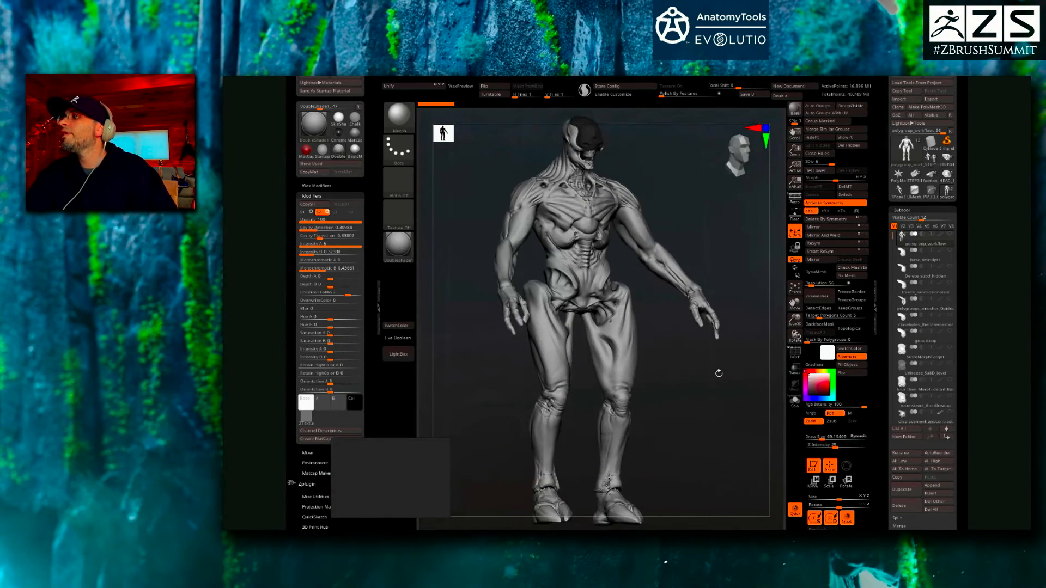
pyautogui.keyDown('alt'); pyautogui.moveTo(706, 147); pyautogui.dragTo(740, 240); pyautogui.keyUp('alt')
pyautogui.keyDown('alt'); pyautogui.moveTo(650, 130); pyautogui.dragTo(640, 353); pyautogui.keyUp('alt')
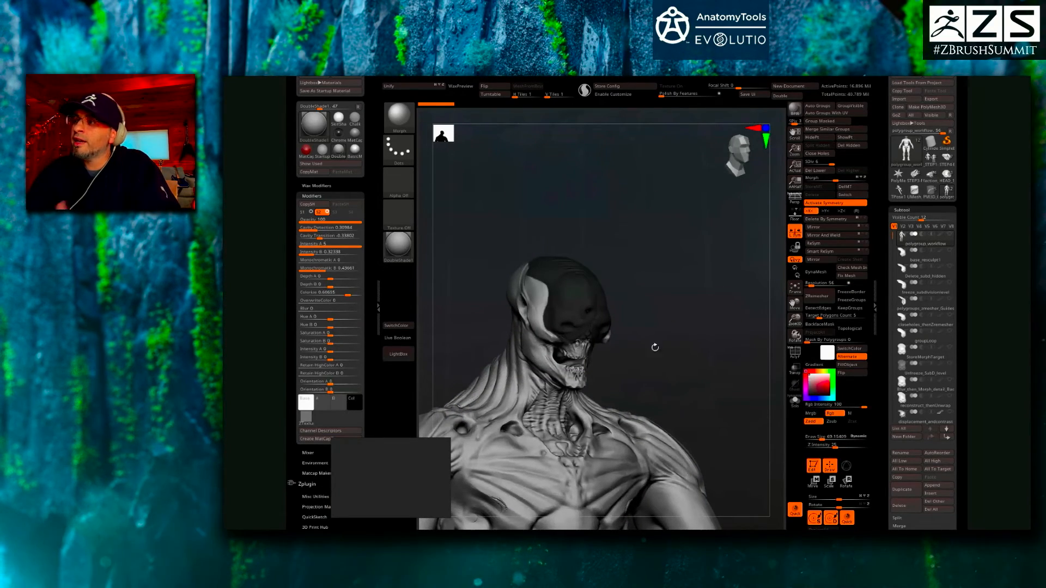
# - Turn on PolyFrame for the polygroup_workflow body and step it down four subdivision levels in a front view
pyautogui.click(795, 353)
pyautogui.keyDown('shift'); pyautogui.moveTo(740, 360); pyautogui.dragTo(734, 362); pyautogui.keyUp('shift')
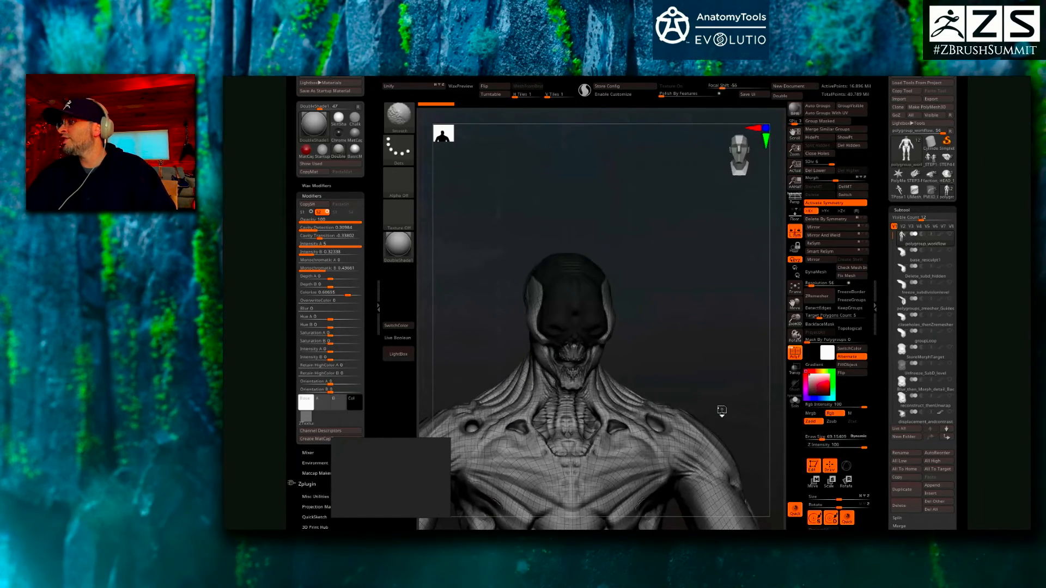
pyautogui.hotkey('shift', 'd')
pyautogui.hotkey('shift', 'd')
pyautogui.hotkey('shift', 'd')
pyautogui.hotkey('shift', 'd')
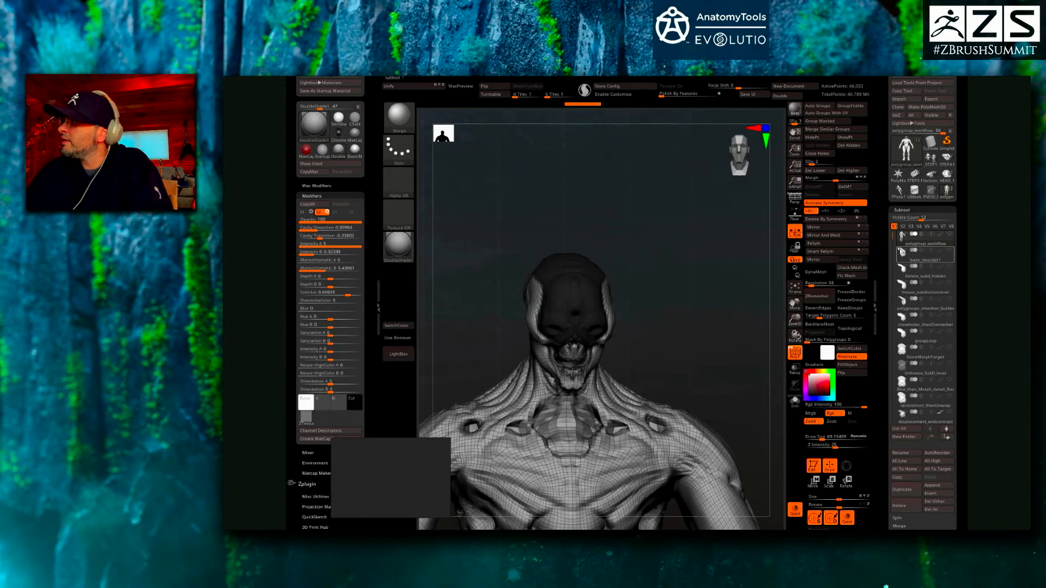
# - Select the base_resculpt1 subtool, frame it, and examine the head's wireframe from the front and at an angle
pyautogui.click(928, 260)
pyautogui.moveTo(723, 378); pyautogui.dragTo(744, 373)
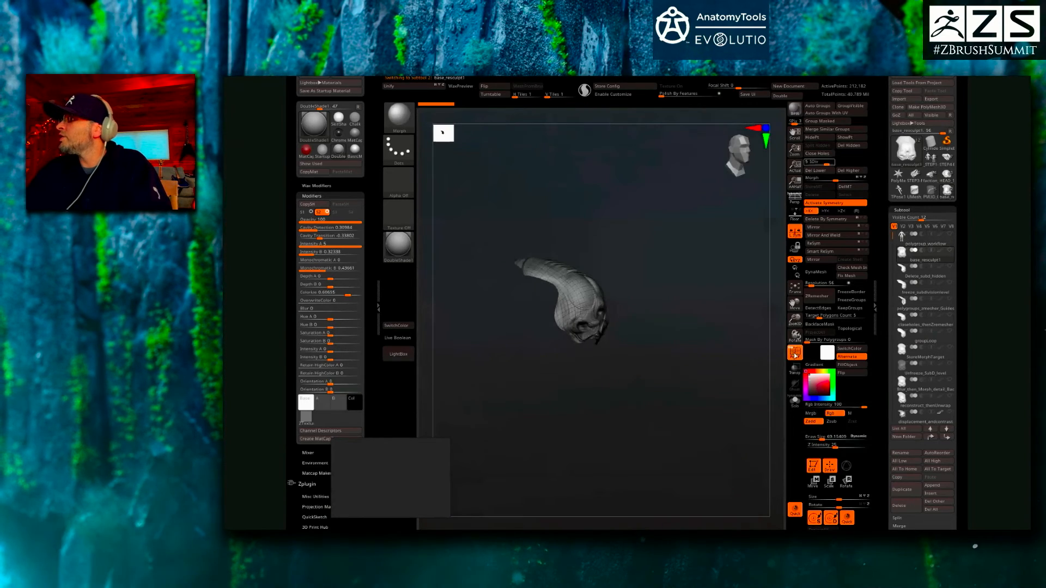
pyautogui.press('f')
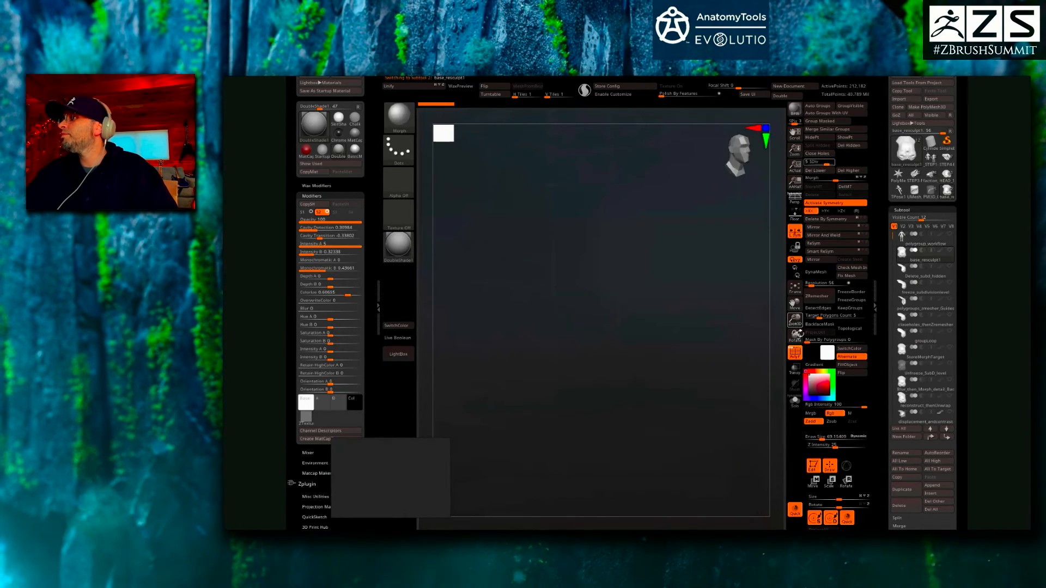
pyautogui.keyDown('alt'); pyautogui.moveTo(639, 496); pyautogui.dragTo(620, 482); pyautogui.keyUp('alt')
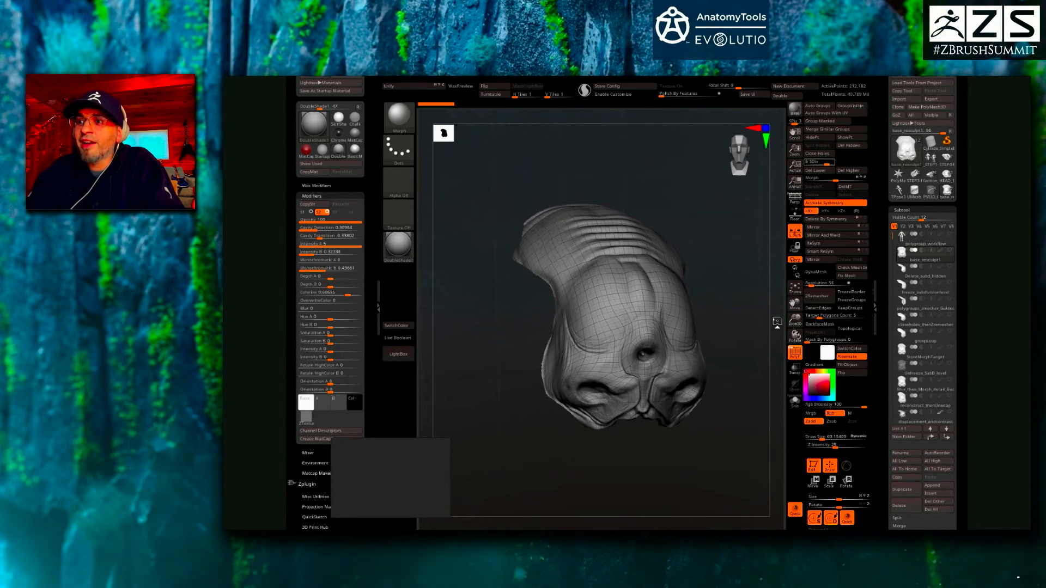
pyautogui.moveTo(750, 351); pyautogui.dragTo(757, 323)
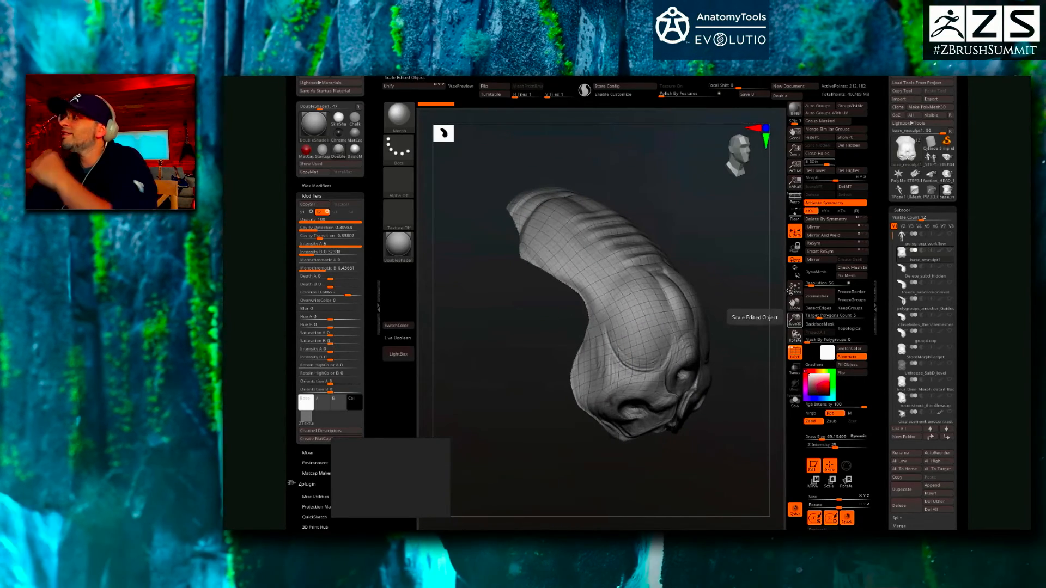
# - Select the Delete_subd_hidden subtool and compare its head surface with the freeze_subdivisionlevel subtool
pyautogui.moveTo(742, 258); pyautogui.dragTo(622, 196)
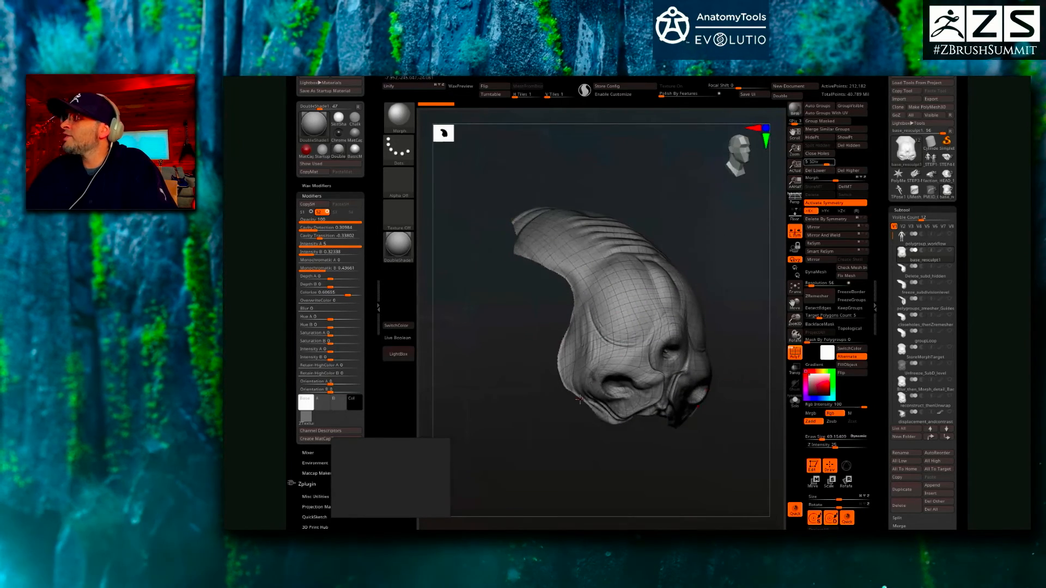
pyautogui.keyDown('alt'); pyautogui.click(677, 364); pyautogui.keyUp('alt')
pyautogui.moveTo(733, 292); pyautogui.dragTo(752, 311)
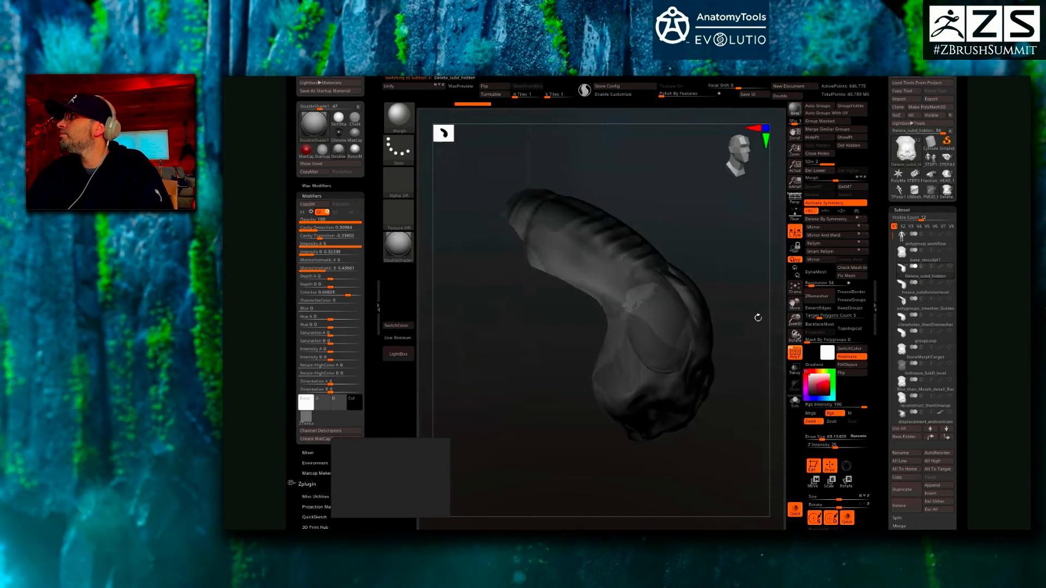
pyautogui.press('Down')
pyautogui.press('Up')
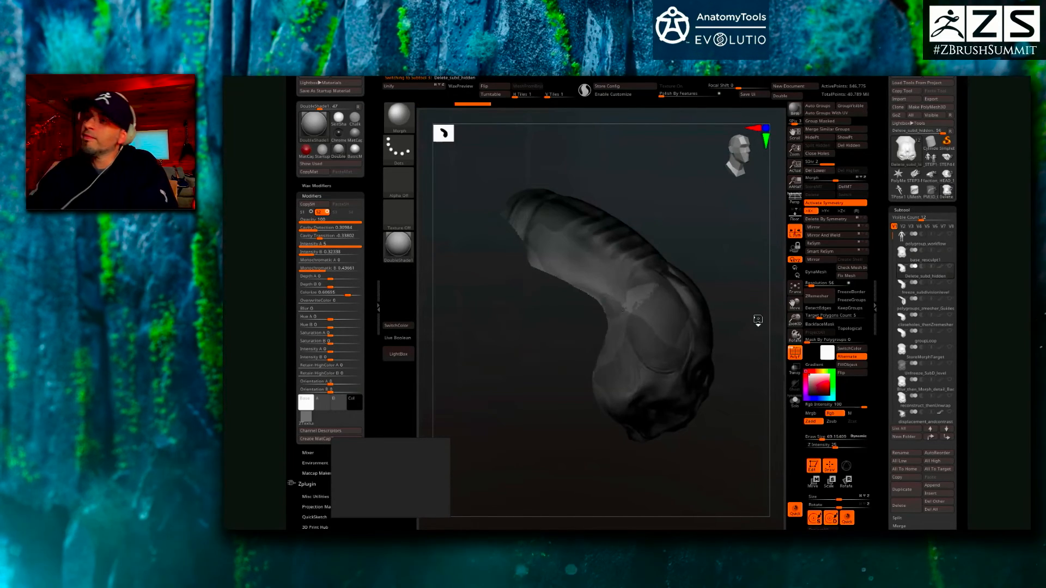
pyautogui.press('Down')
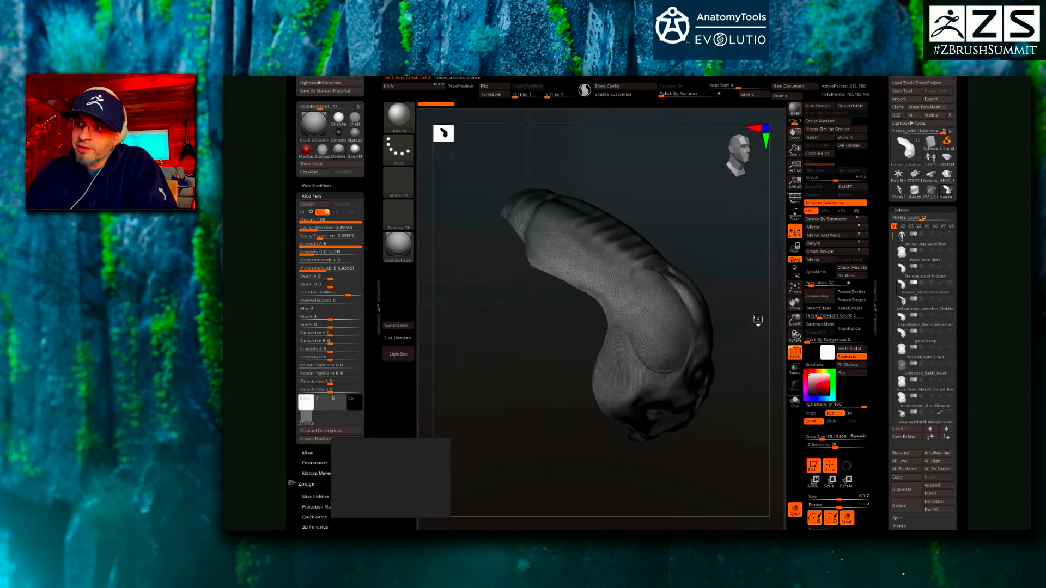
pyautogui.press('Up')
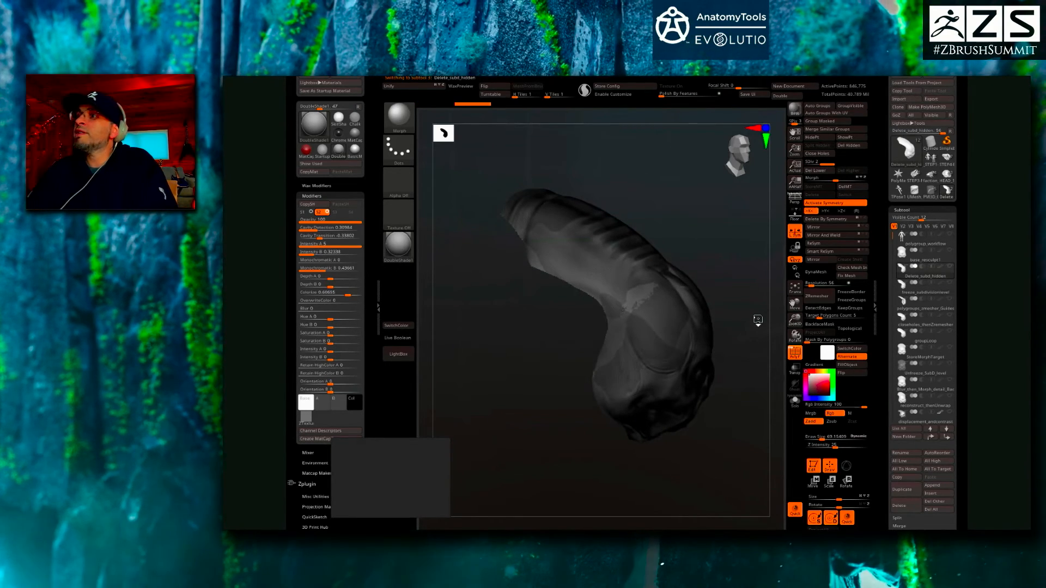
# - Expand the Geometry settings to inspect Freeze SubDivision Levels on the frozen head subtools
pyautogui.moveTo(960, 306); pyautogui.dragTo(959, 288)
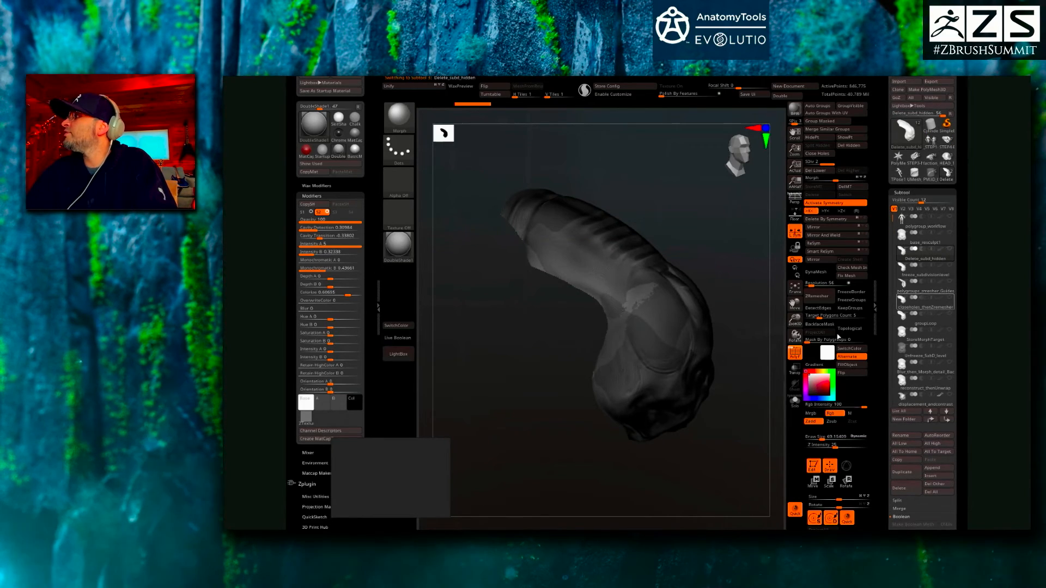
pyautogui.press('Down')
pyautogui.moveTo(959, 450); pyautogui.dragTo(959, 240)
pyautogui.click(904, 366)
pyautogui.moveTo(881, 517); pyautogui.dragTo(880, 313)
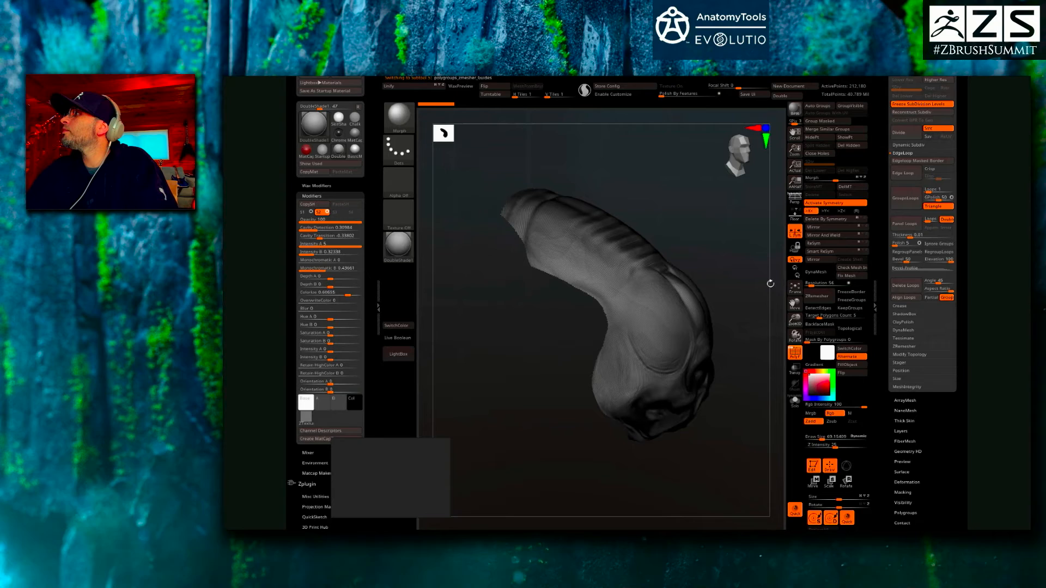
pyautogui.press('Down')
# - Bring back the subtool list and compare freeze_subdivisionlevel with polygroups_zmesher_Guides, viewing the guides version from the front
pyautogui.moveTo(960, 278); pyautogui.dragTo(955, 372)
pyautogui.click(903, 211)
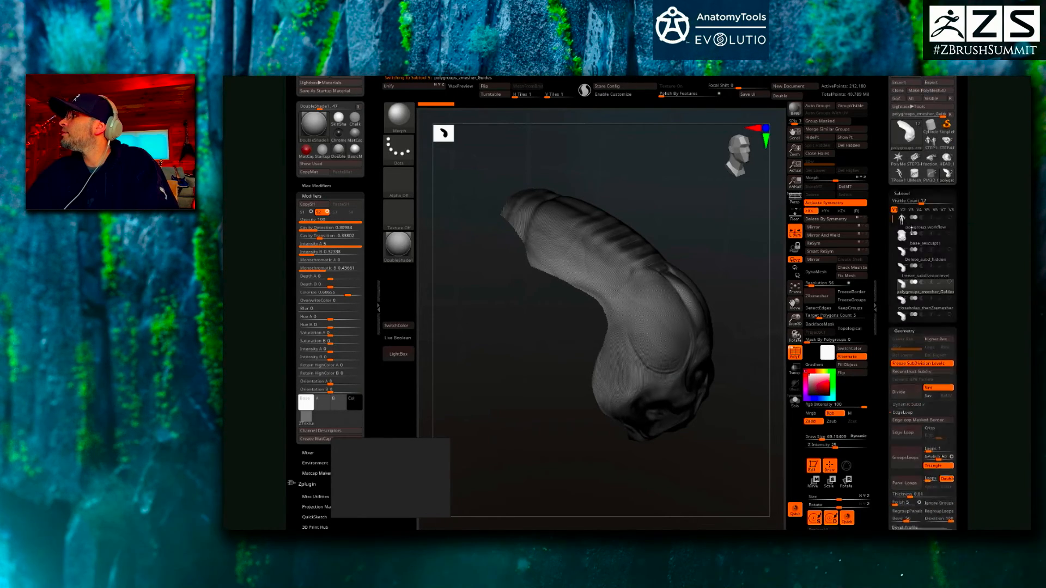
pyautogui.click(921, 266)
pyautogui.click(921, 265)
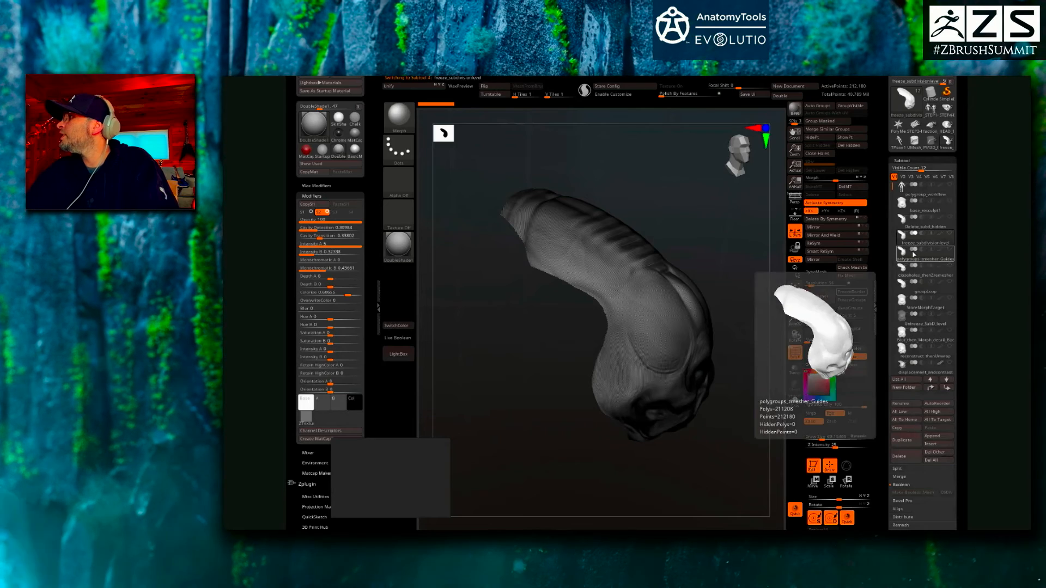
pyautogui.keyDown('shift'); pyautogui.moveTo(760, 273); pyautogui.dragTo(760, 337); pyautogui.keyUp('shift')
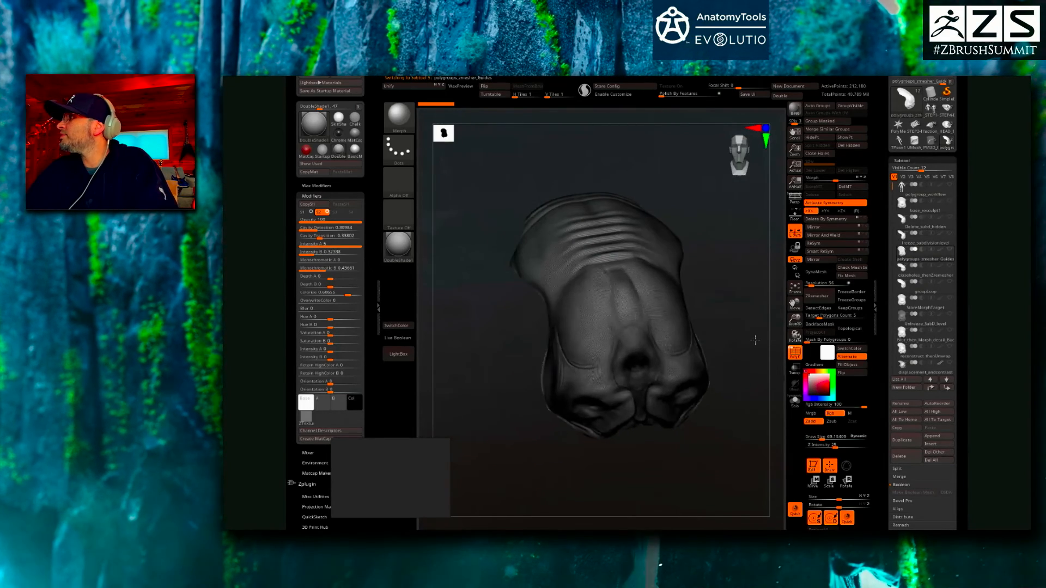
# - Select the closeholes_thenZremesher subtool and compare its PolyFrame polygroups with those of polygroups_zmesher_Guides
pyautogui.hotkey('alt', 'Down')
pyautogui.click(795, 353)
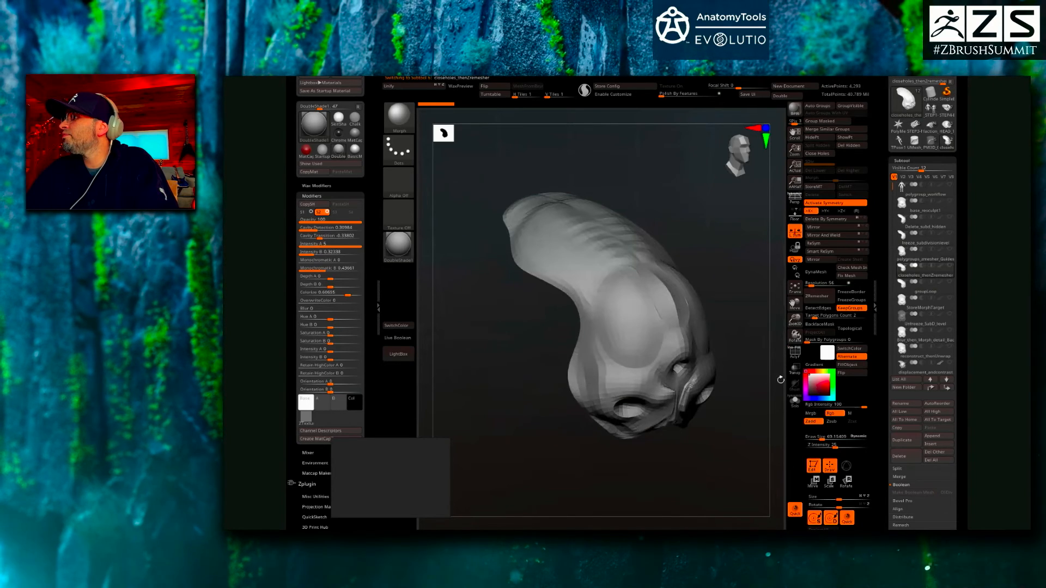
pyautogui.click(794, 353)
pyautogui.moveTo(763, 376); pyautogui.dragTo(730, 349)
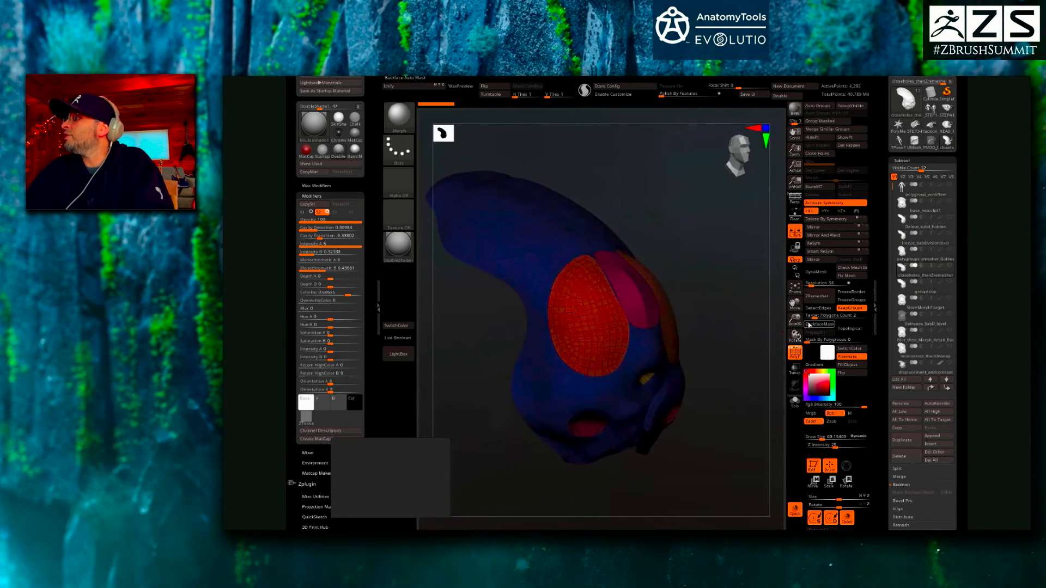
pyautogui.press('Up')
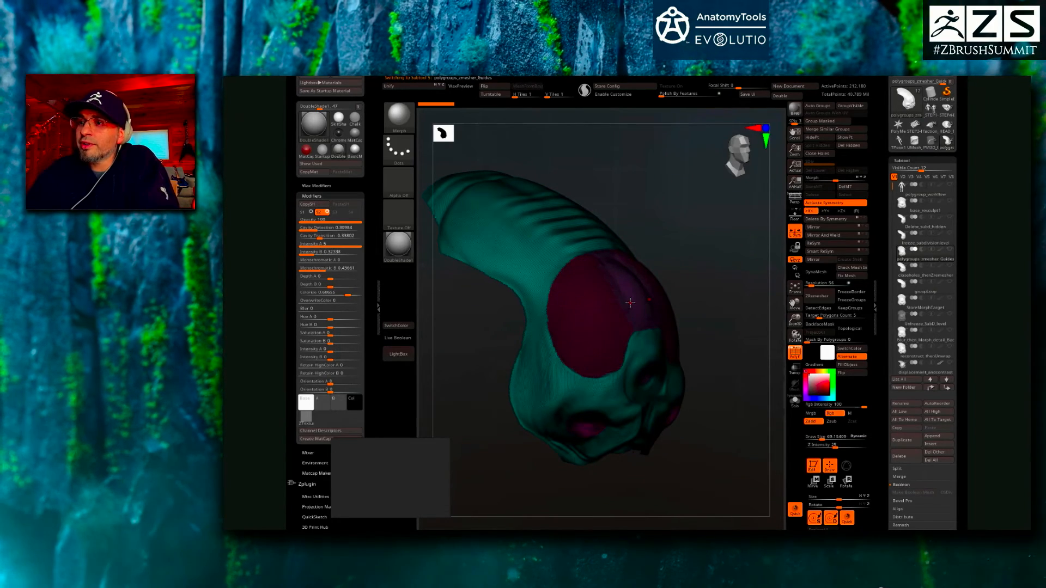
pyautogui.press('Down')
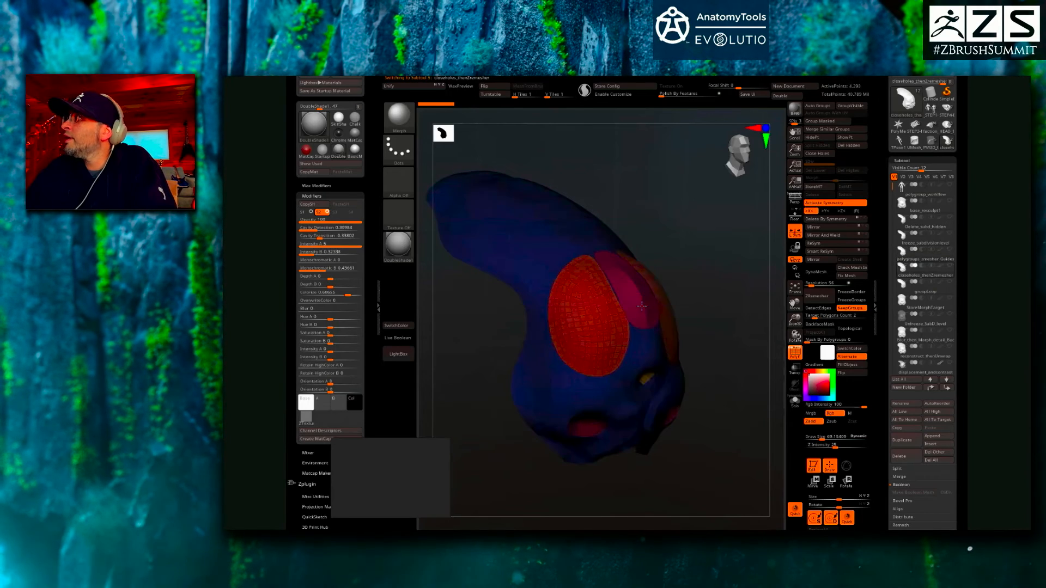
# - Examine the closed underside of the closeholes_thenZremesher head from behind
pyautogui.moveTo(693, 327); pyautogui.dragTo(626, 259)
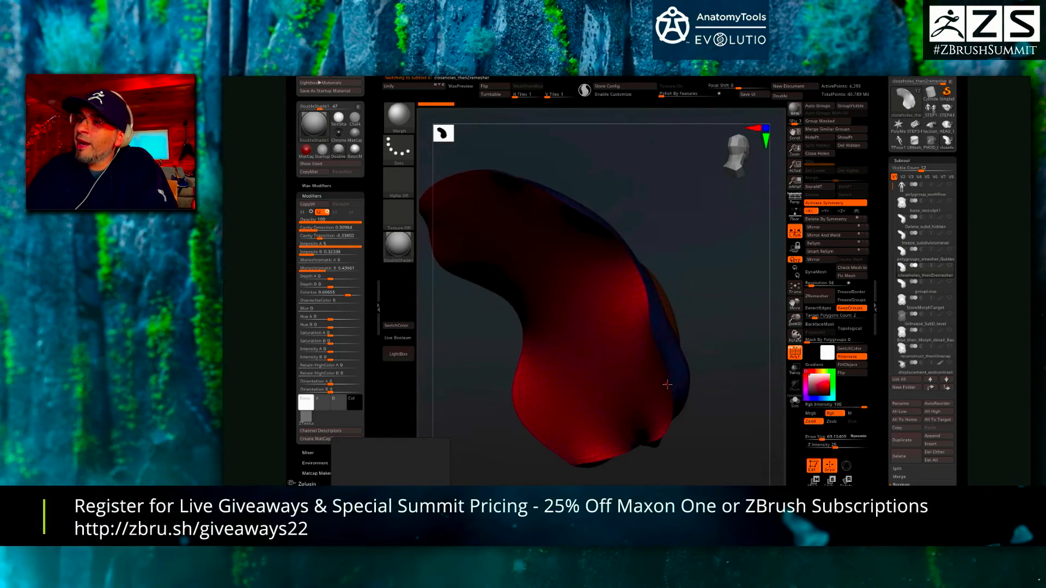
pyautogui.moveTo(710, 474); pyautogui.dragTo(713, 470)
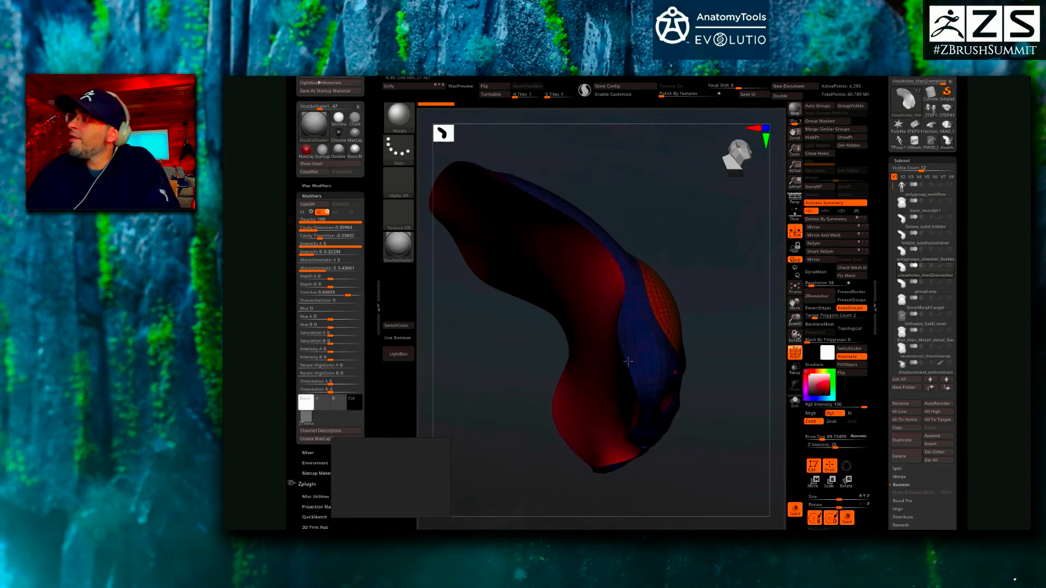
pyautogui.moveTo(706, 346); pyautogui.dragTo(618, 306)
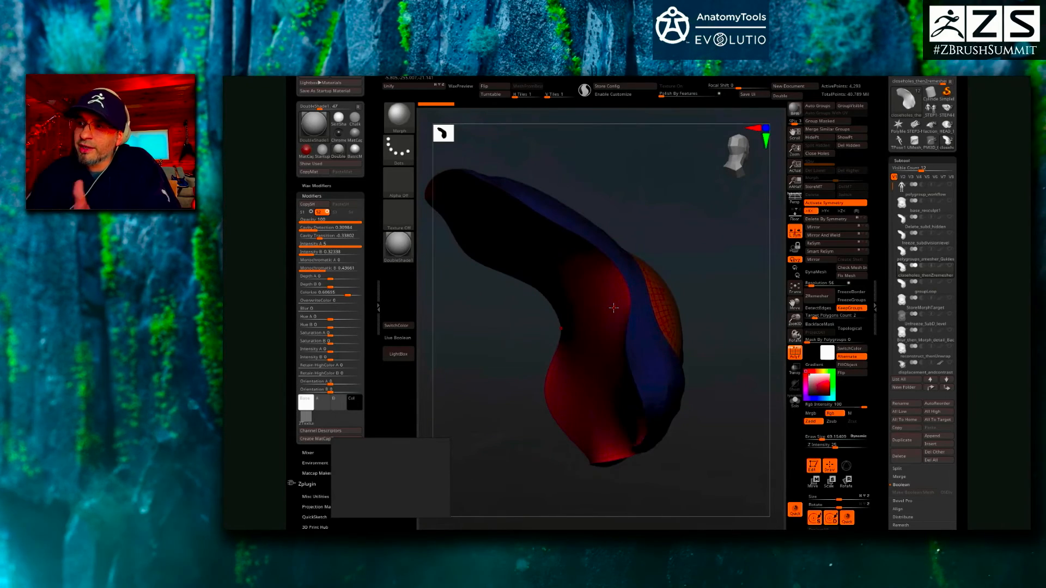
# - Select the groupLoop subtool and examine its polygroup borders at an angle and from the side
pyautogui.keyDown('alt'); pyautogui.click(651, 294); pyautogui.keyUp('alt')
pyautogui.moveTo(738, 347)
pyautogui.mouseDown()
pyautogui.moveTo(702, 361)
pyautogui.moveTo(725, 360)
pyautogui.mouseUp()
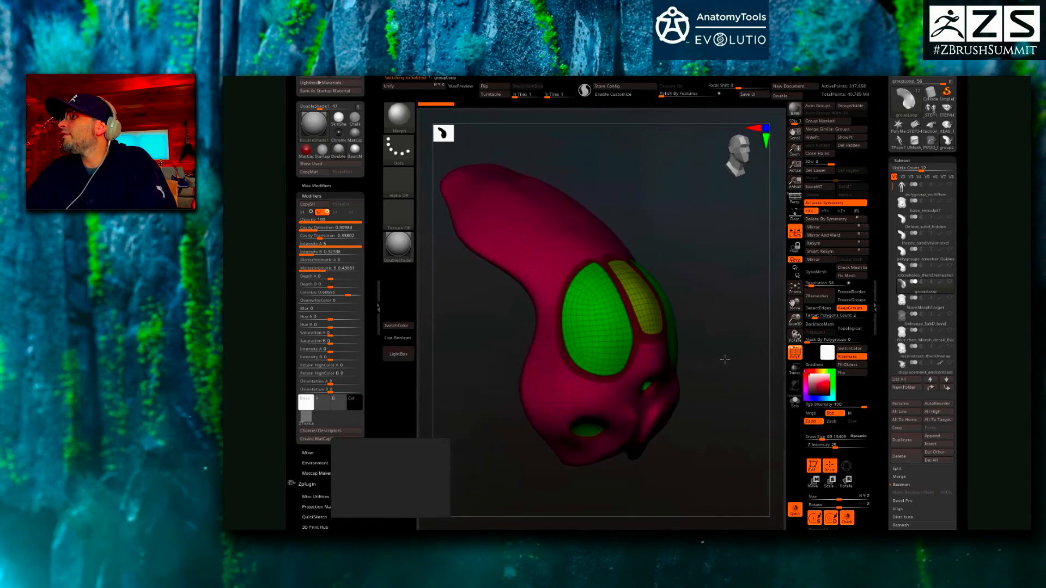
pyautogui.moveTo(795, 321); pyautogui.dragTo(755, 359)
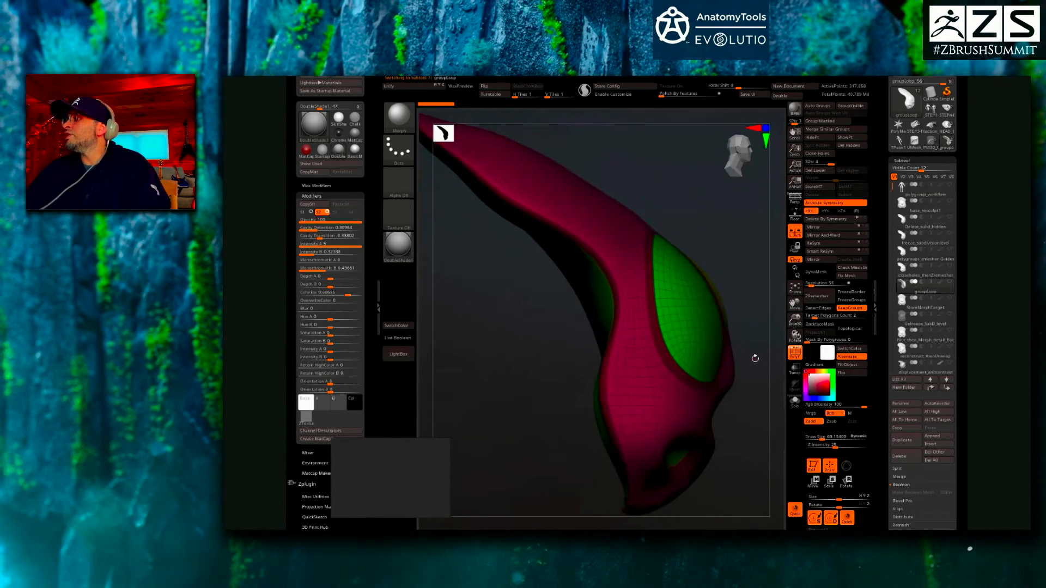
# - Compare the groupLoop subtool's underside and edge loops with the neighbouring closeholes_thenZremesher subtool
pyautogui.moveTo(747, 398); pyautogui.dragTo(636, 383)
pyautogui.press('Up')
pyautogui.press('Down')
pyautogui.press('Up')
pyautogui.press('Down')
pyautogui.moveTo(724, 366); pyautogui.dragTo(744, 364)
pyautogui.press('Down')
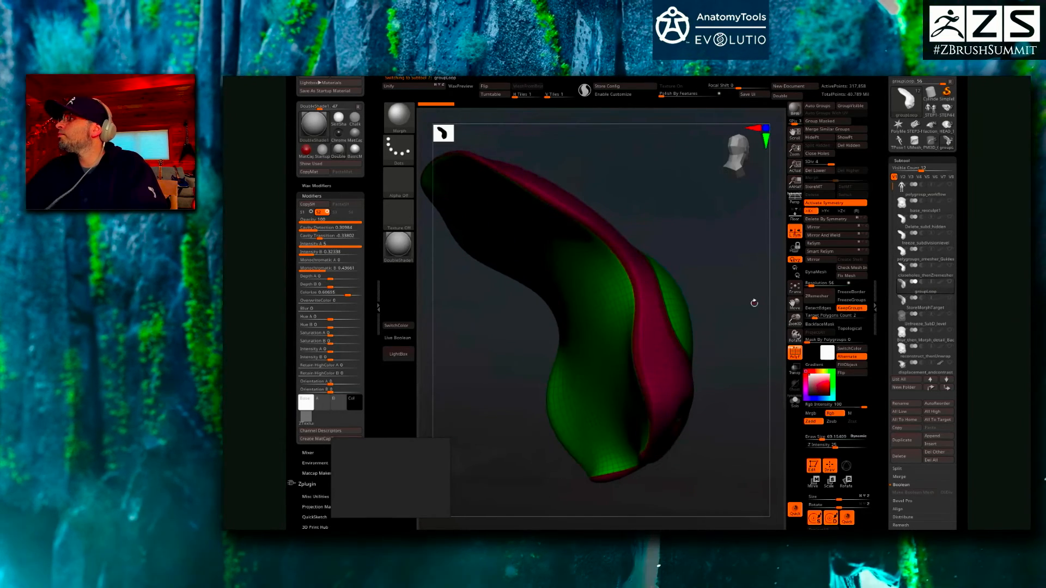
pyautogui.press('Up')
# - Try deleting the lower subdivision levels of the groupLoop head, and undo the deletion
pyautogui.moveTo(704, 258); pyautogui.dragTo(775, 176)
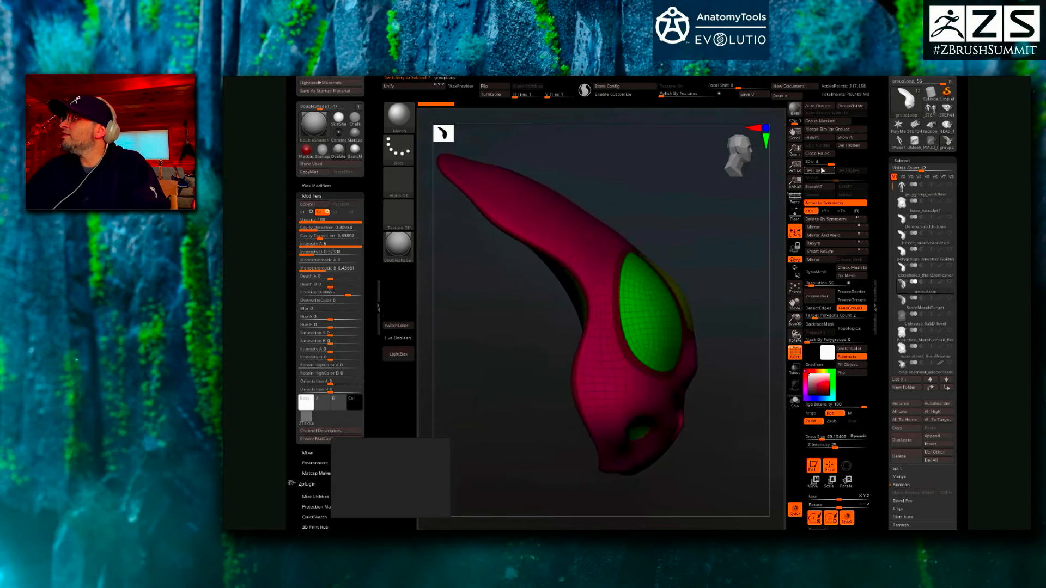
pyautogui.click(821, 171)
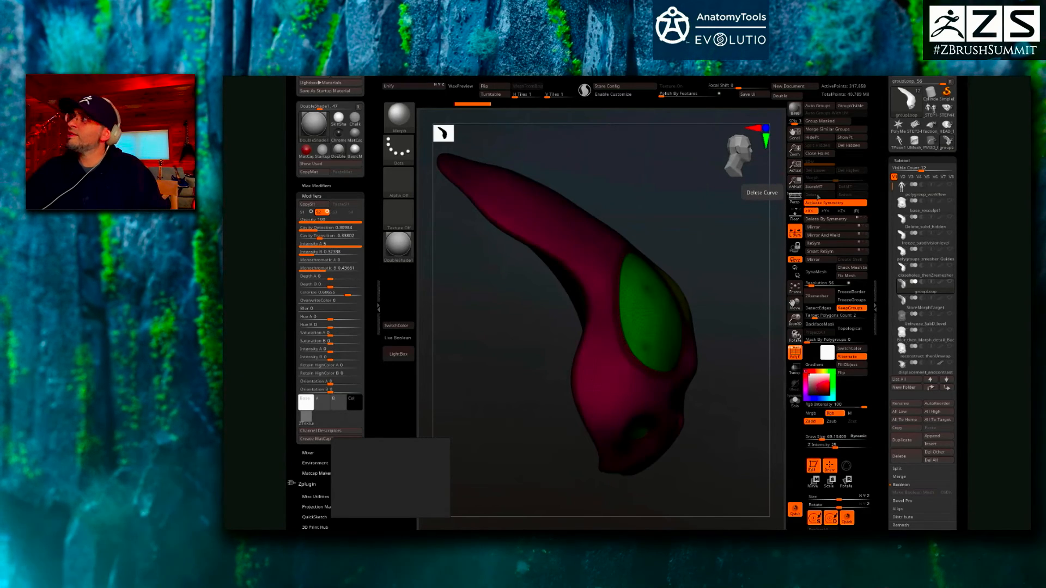
pyautogui.press('ctrl')
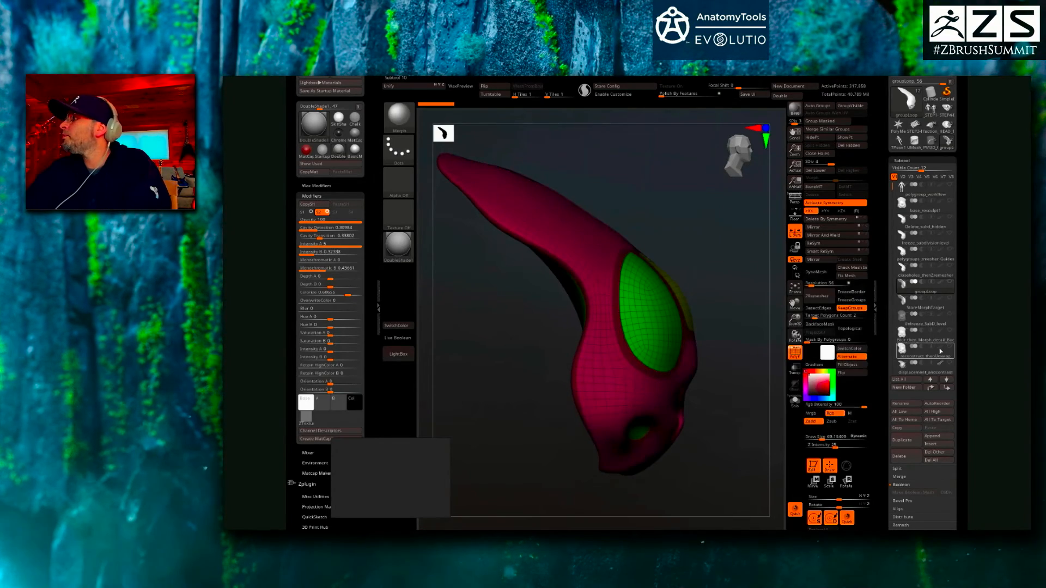
# - Select the Unfreeze_SubD_level subtool and examine its polygroups and face details from the front
pyautogui.moveTo(735, 293)
pyautogui.mouseDown()
pyautogui.moveTo(723, 305)
pyautogui.moveTo(732, 300)
pyautogui.moveTo(718, 299)
pyautogui.mouseUp()
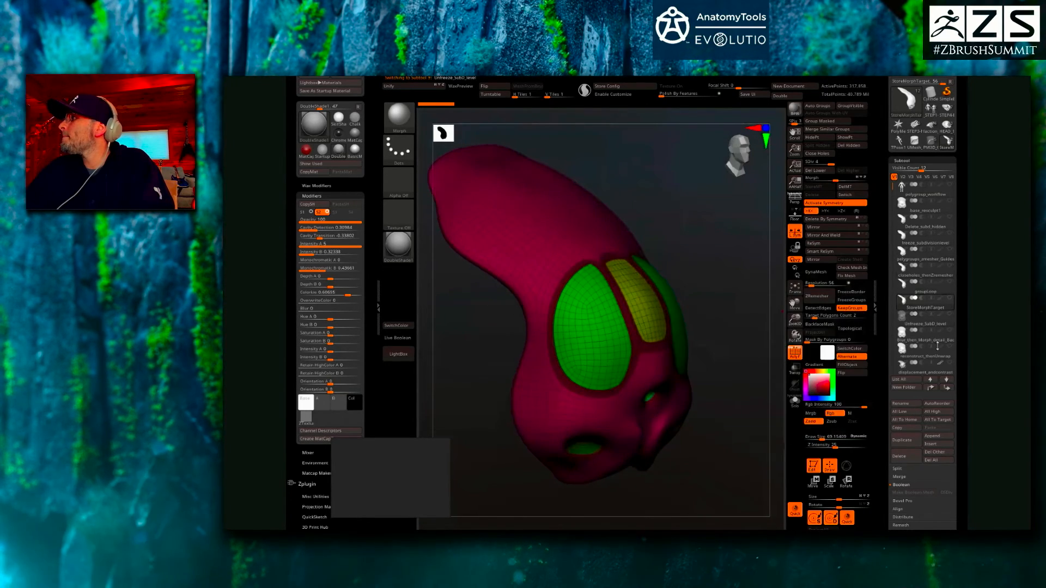
pyautogui.click(927, 322)
pyautogui.keyDown('shift'); pyautogui.moveTo(722, 336); pyautogui.dragTo(701, 314); pyautogui.keyUp('shift')
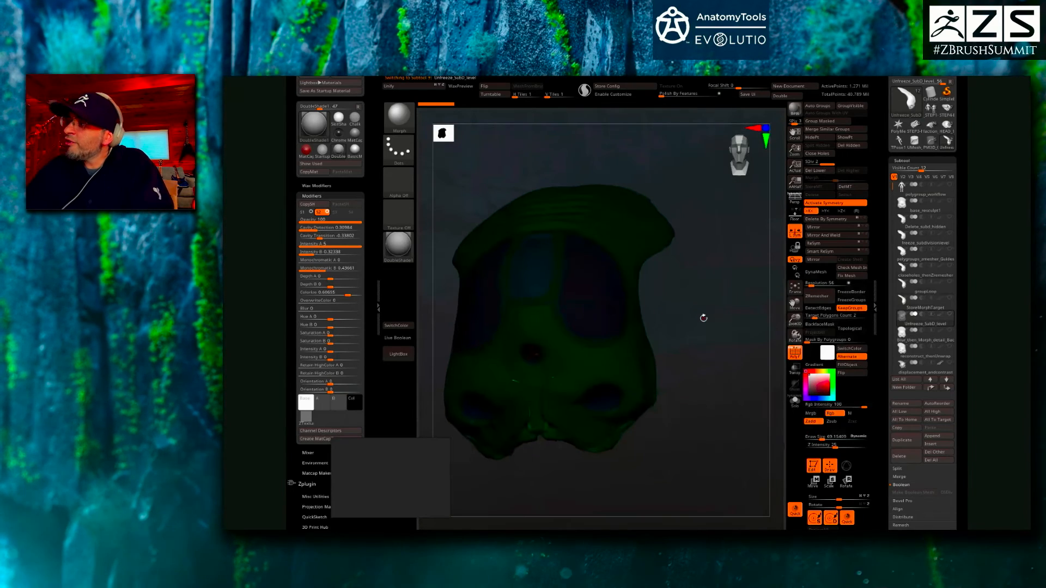
pyautogui.moveTo(713, 371); pyautogui.dragTo(673, 360)
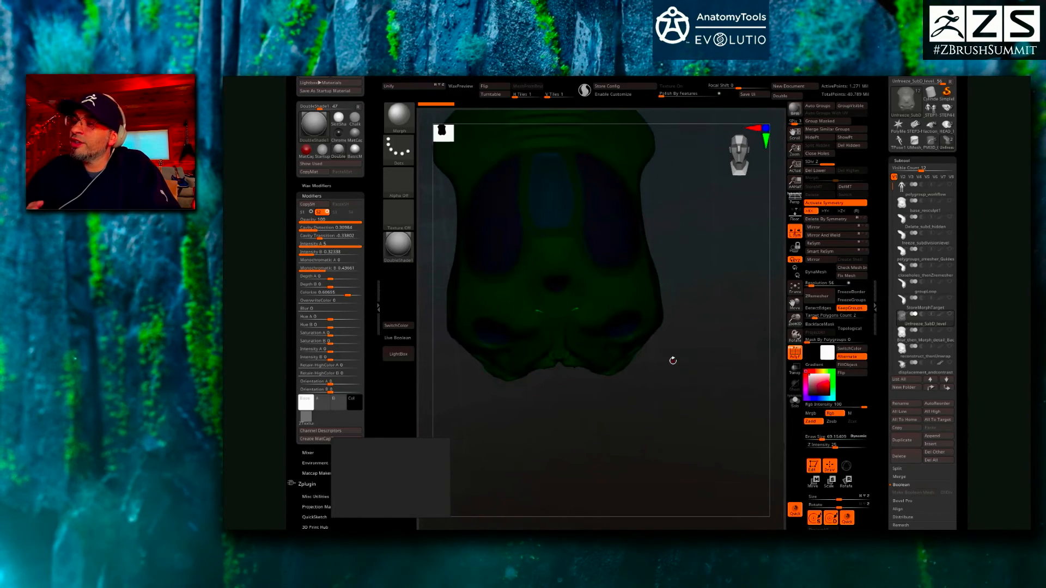
pyautogui.rightClick(675, 360)
pyautogui.moveTo(671, 354); pyautogui.dragTo(684, 388)
# - Lower the Unfreeze_SubD_level head to subdivision level 1 and inspect its mesh at an angle
pyautogui.moveTo(825, 165); pyautogui.dragTo(811, 165)
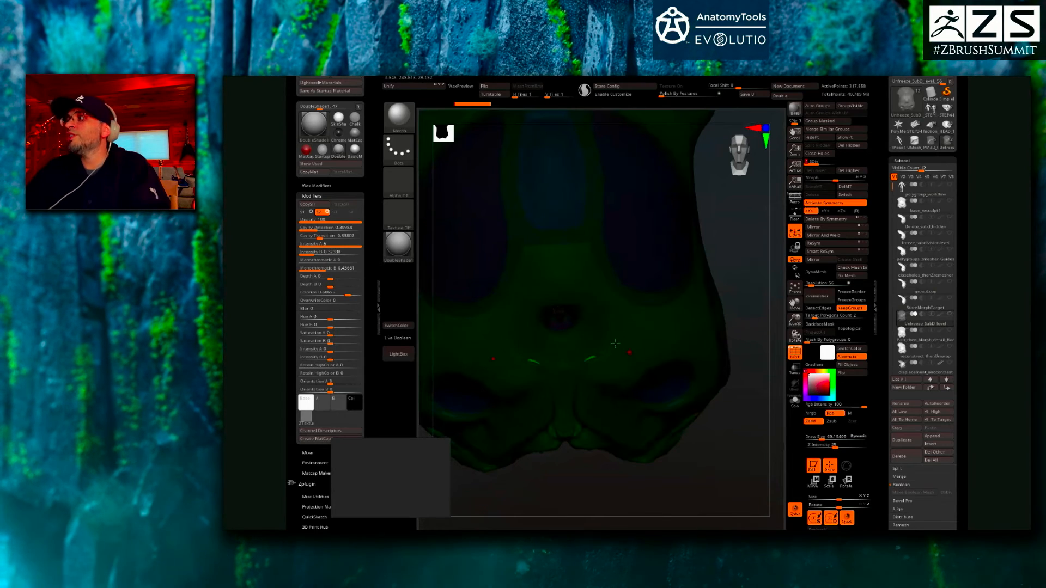
pyautogui.moveTo(604, 480); pyautogui.dragTo(665, 428)
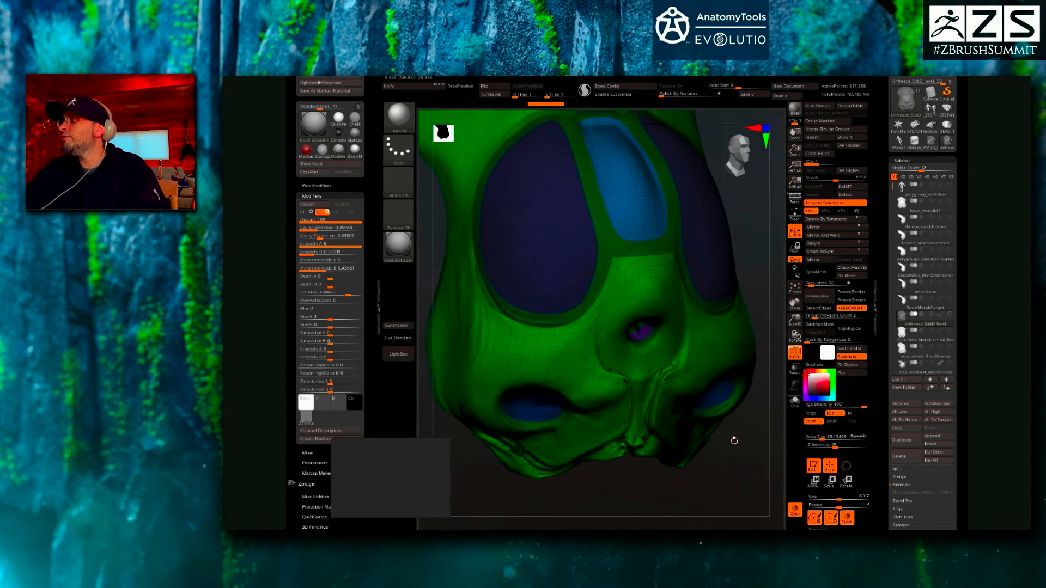
pyautogui.moveTo(735, 439); pyautogui.dragTo(716, 428)
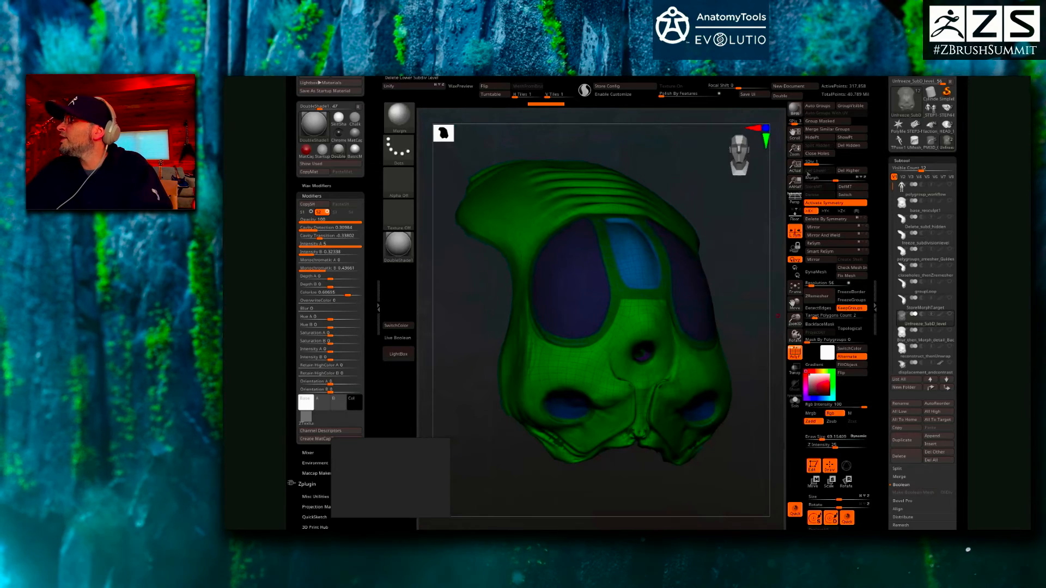
# - Reconstruct lower subdivision levels for the Unfreeze_SubD_level head with Reconstruct Subdiv
pyautogui.moveTo(963, 340); pyautogui.dragTo(962, 271)
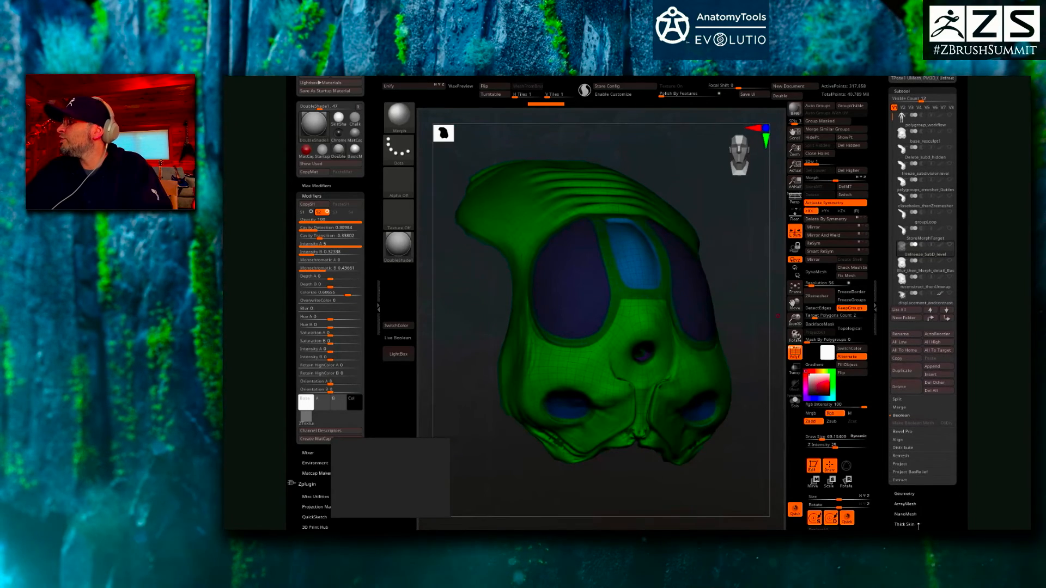
pyautogui.click(911, 492)
pyautogui.click(917, 145)
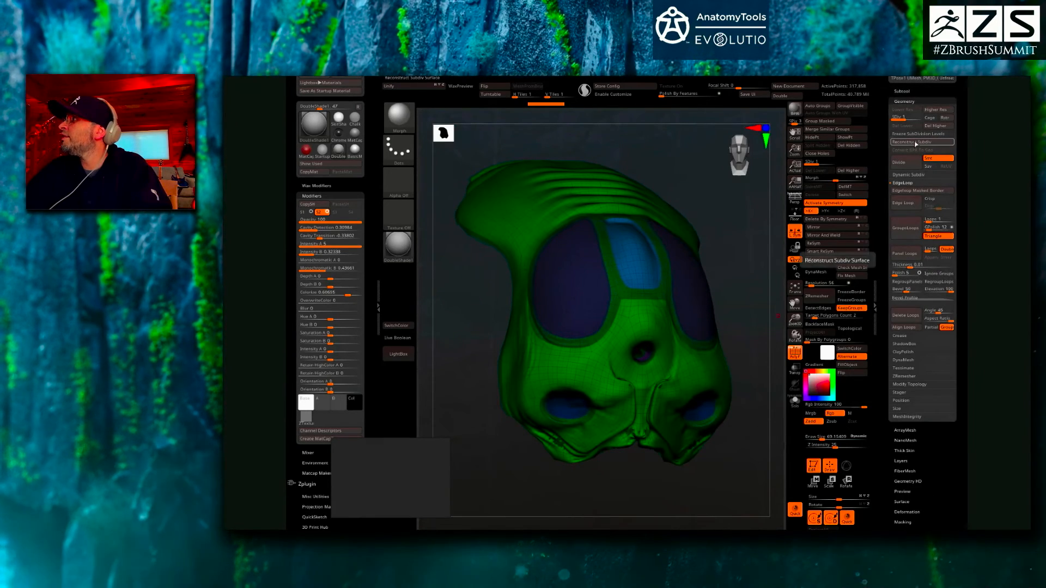
pyautogui.click(916, 144)
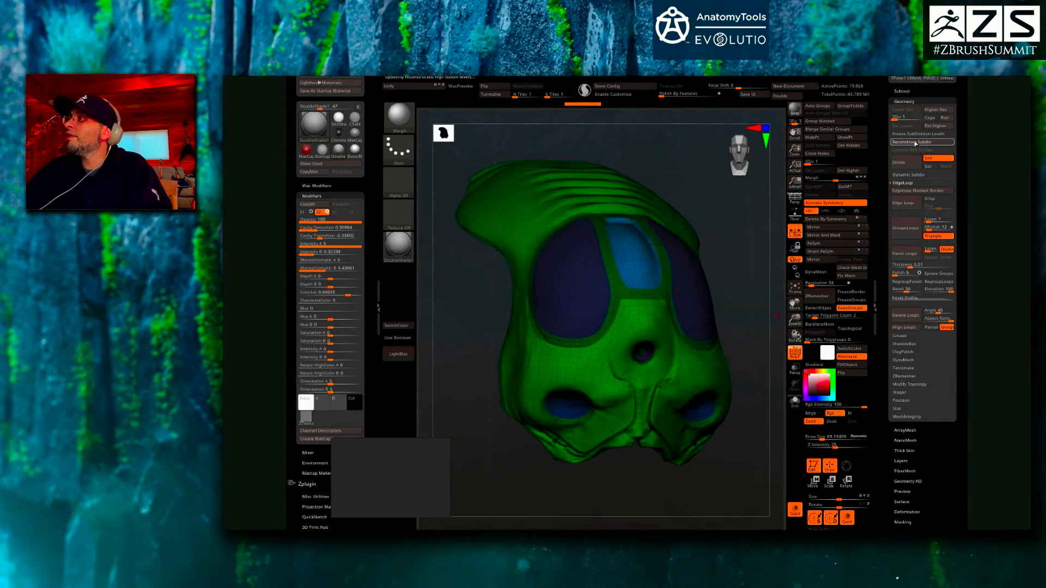
# - Select the Blur_then_Morph_detail_Back subtool and view the whole head piece from a distance
pyautogui.moveTo(727, 487); pyautogui.dragTo(720, 465)
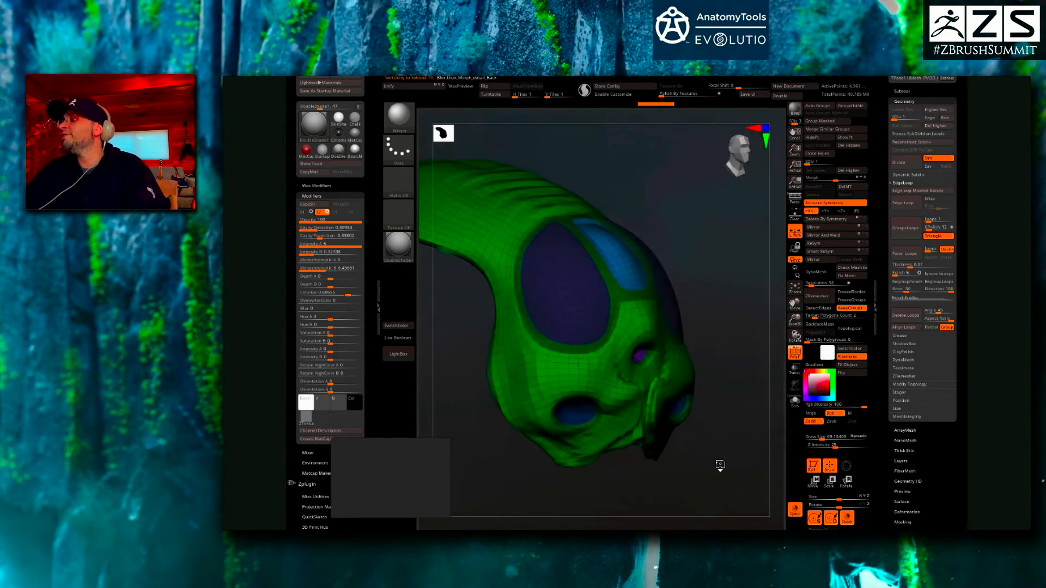
pyautogui.moveTo(795, 321); pyautogui.dragTo(791, 310)
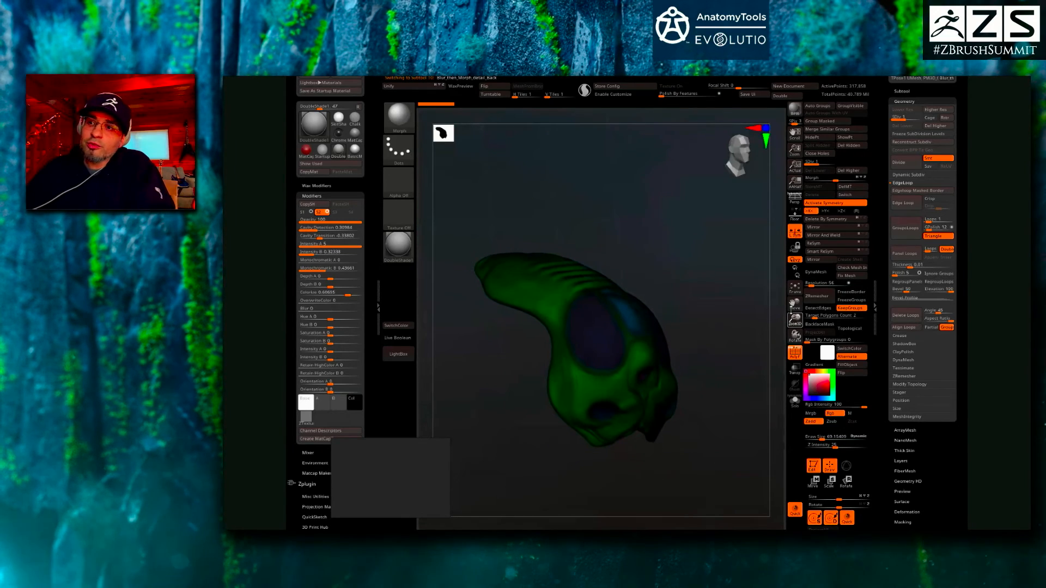
pyautogui.moveTo(722, 365); pyautogui.dragTo(726, 367)
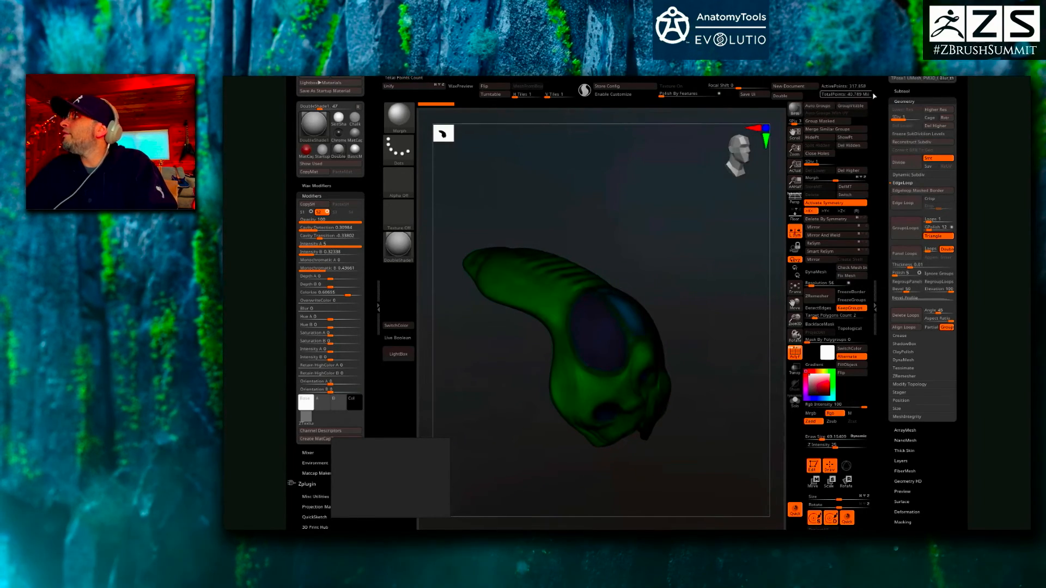
# - Hide the polyframe on the head piece and open the UV Master unwrap options
pyautogui.moveTo(875, 76)
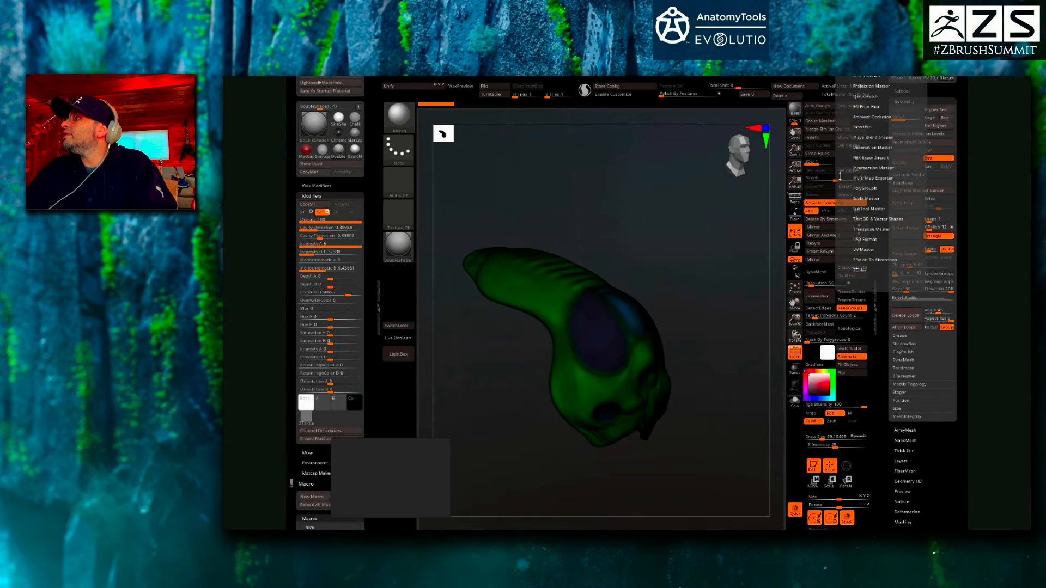
pyautogui.click(795, 353)
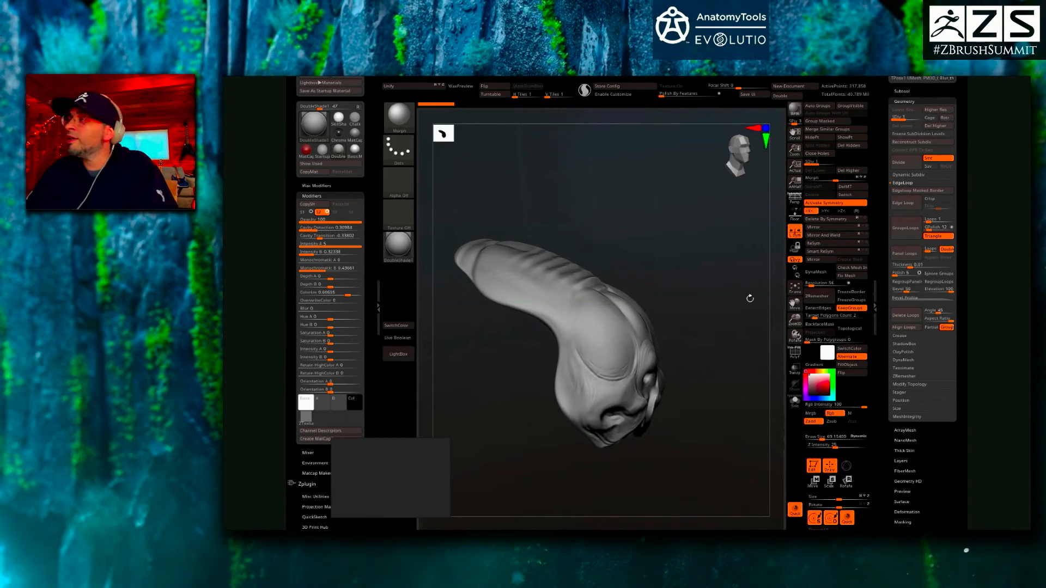
pyautogui.click(906, 100)
pyautogui.moveTo(730, 327)
pyautogui.mouseDown()
pyautogui.moveTo(708, 333)
pyautogui.moveTo(723, 330)
pyautogui.mouseUp()
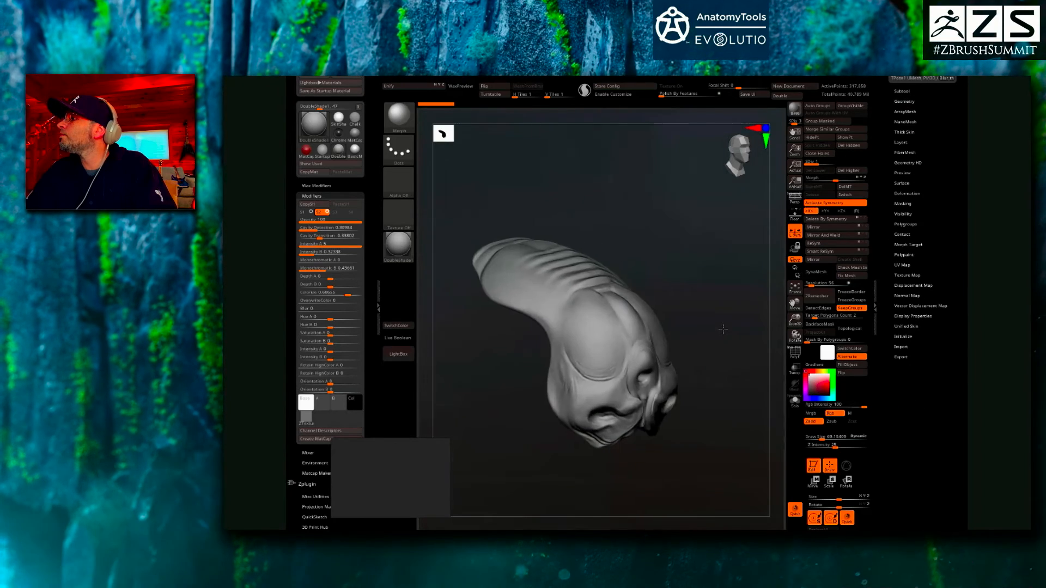
pyautogui.moveTo(777, 121); pyautogui.dragTo(784, 125)
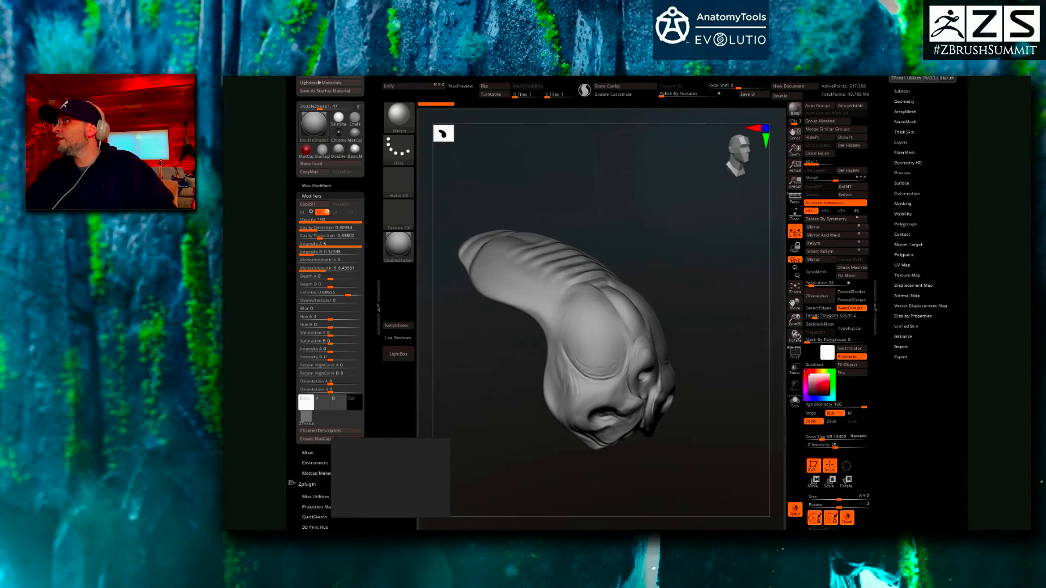
pyautogui.click(848, 66)
pyautogui.click(868, 249)
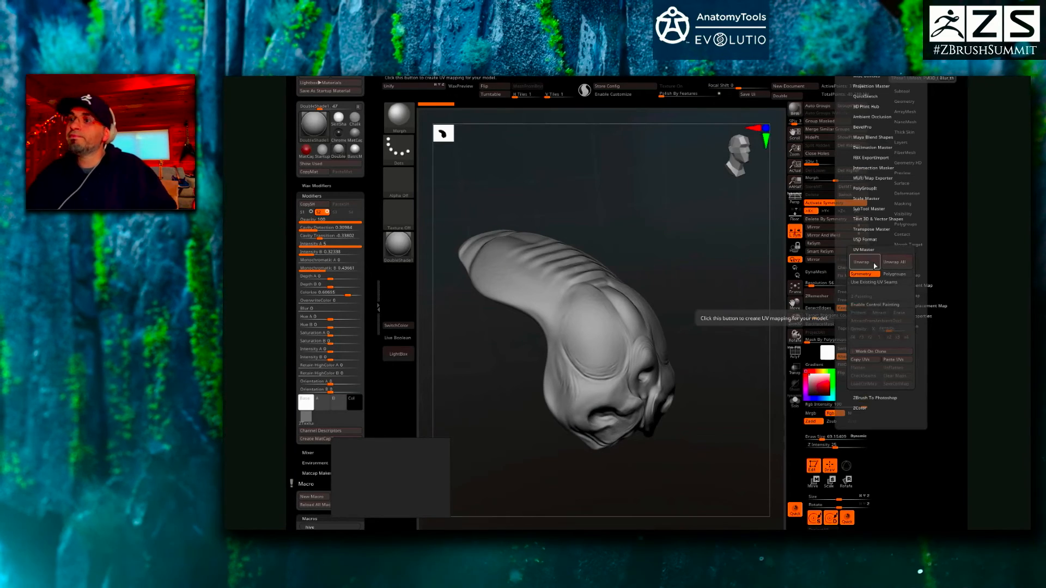
# - Select the displacement_andcontrast subtool at its highest subdivision level and turn on its displacement map
pyautogui.click(937, 143)
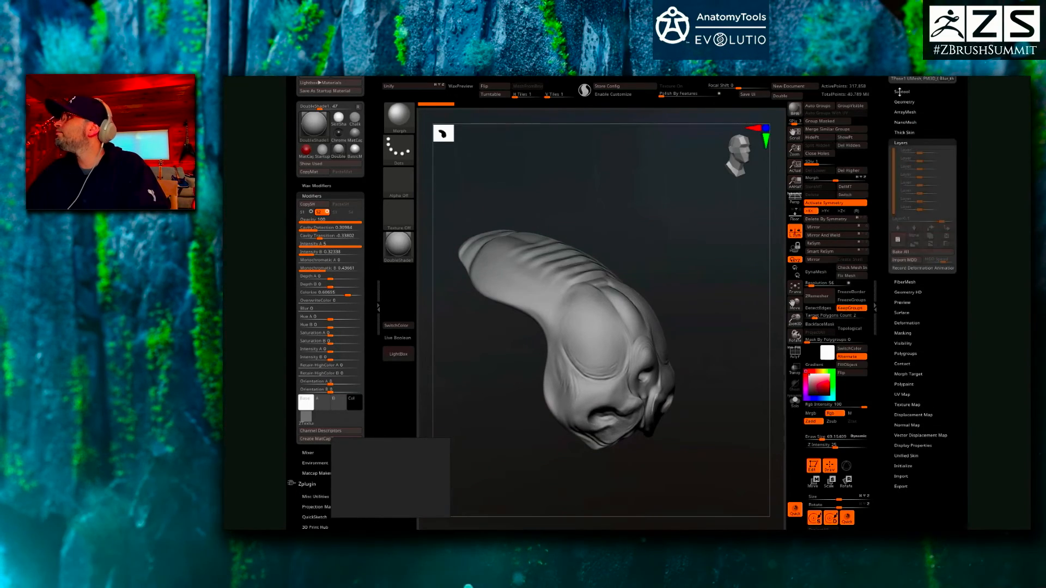
pyautogui.click(901, 90)
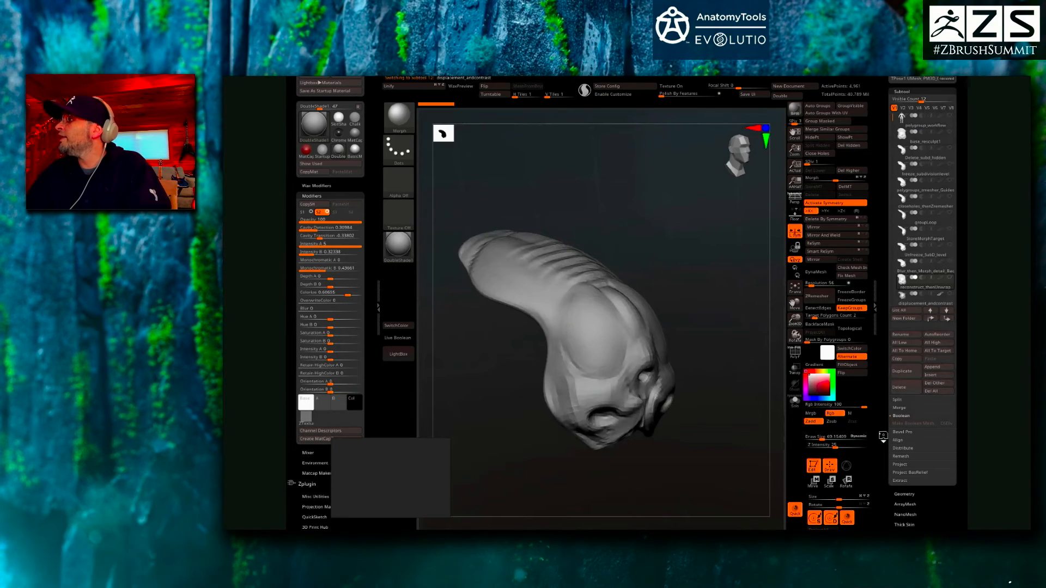
pyautogui.click(918, 301)
pyautogui.scroll(5, 900, 308)
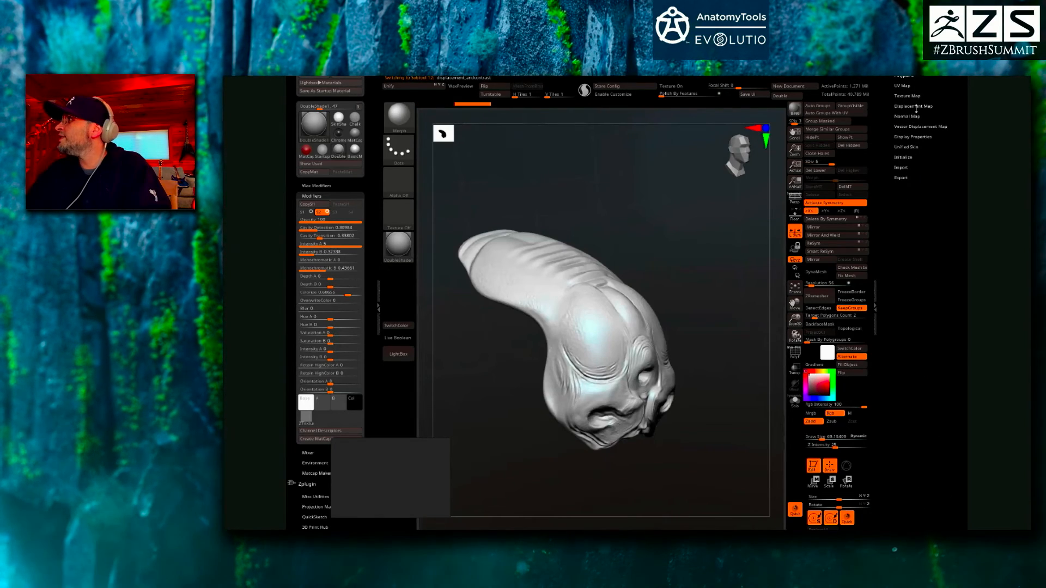
pyautogui.click(913, 255)
pyautogui.click(932, 264)
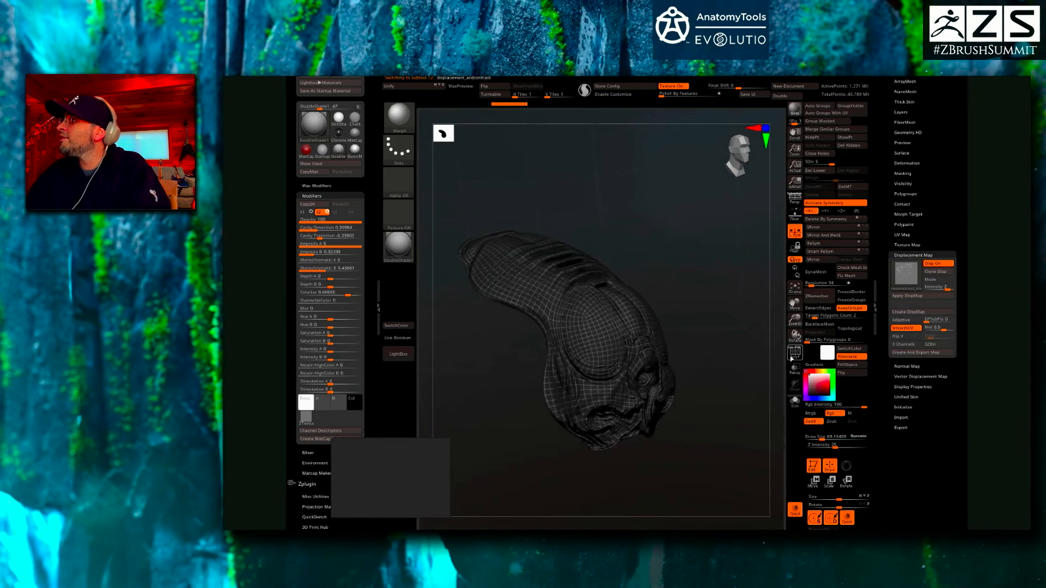
# - View the displacement_andcontrast head from the front and turn off its displacement map and texture
pyautogui.moveTo(750, 350); pyautogui.dragTo(691, 351)
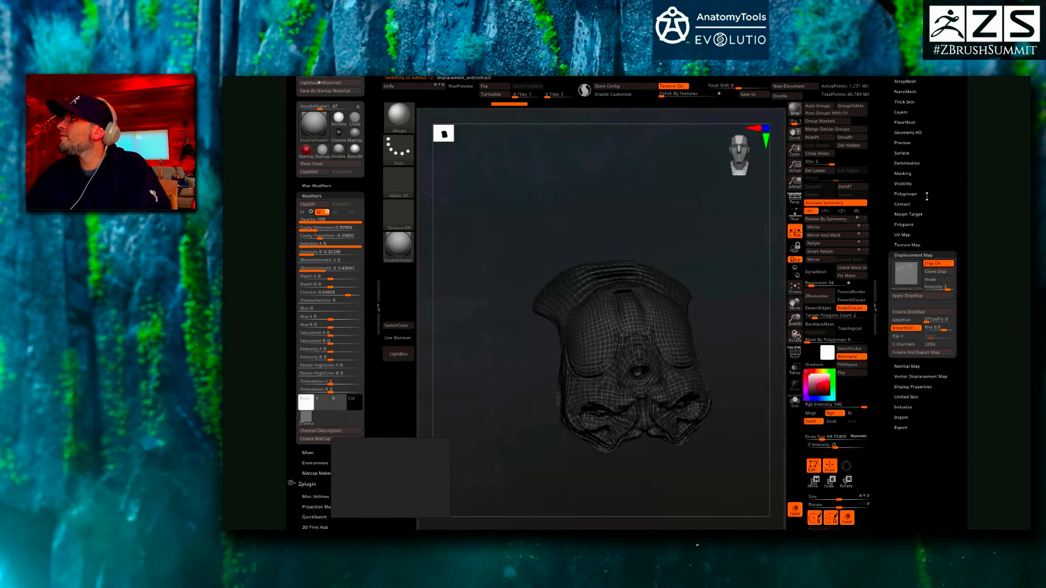
pyautogui.moveTo(924, 196); pyautogui.dragTo(918, 238)
pyautogui.click(902, 210)
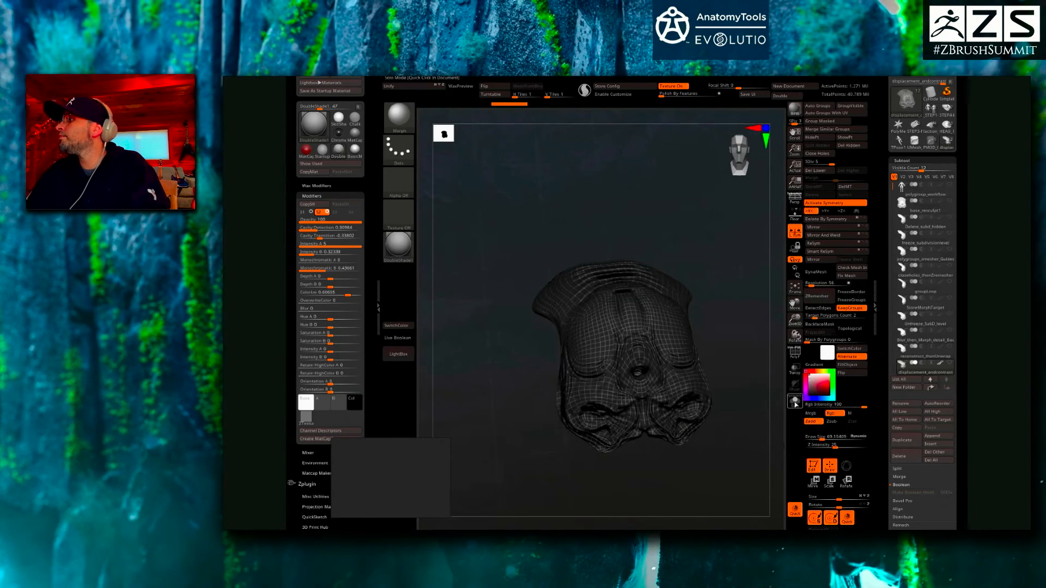
pyautogui.scroll(-3, 948, 280)
pyautogui.scroll(-3, 948, 280)
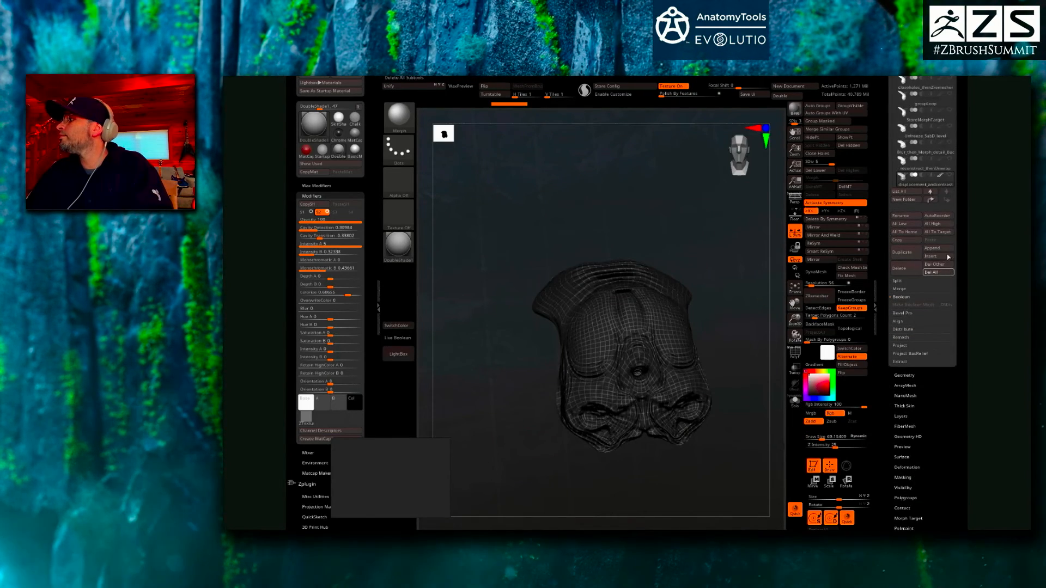
pyautogui.scroll(-1, 921, 390)
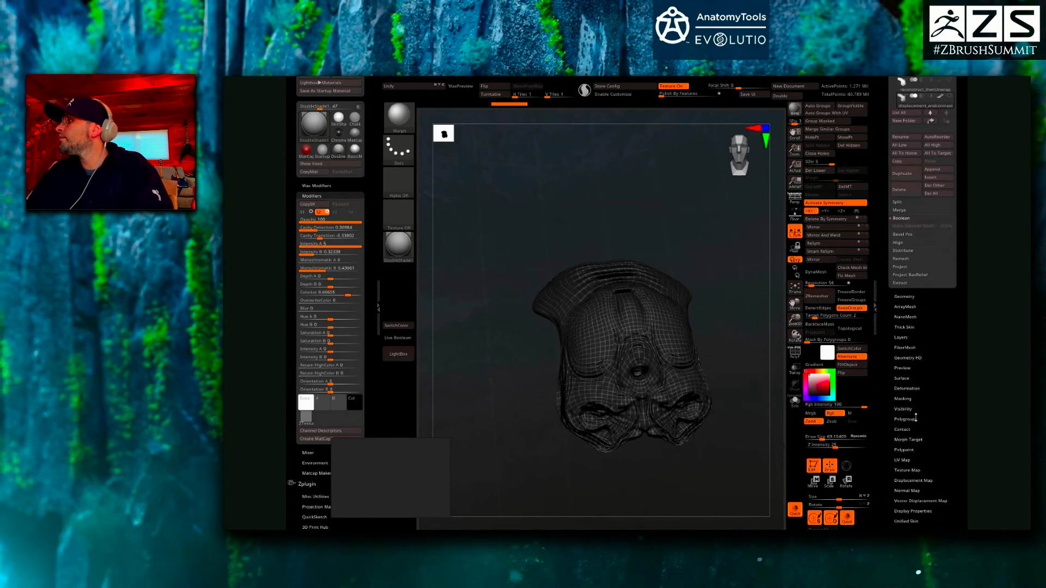
pyautogui.scroll(1, 913, 399)
pyautogui.click(919, 483)
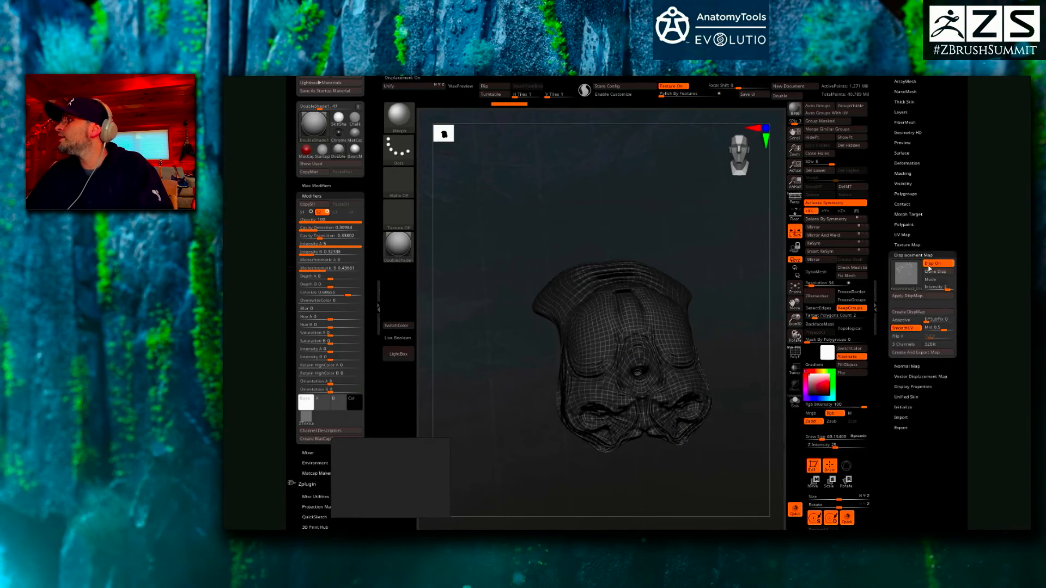
pyautogui.click(918, 245)
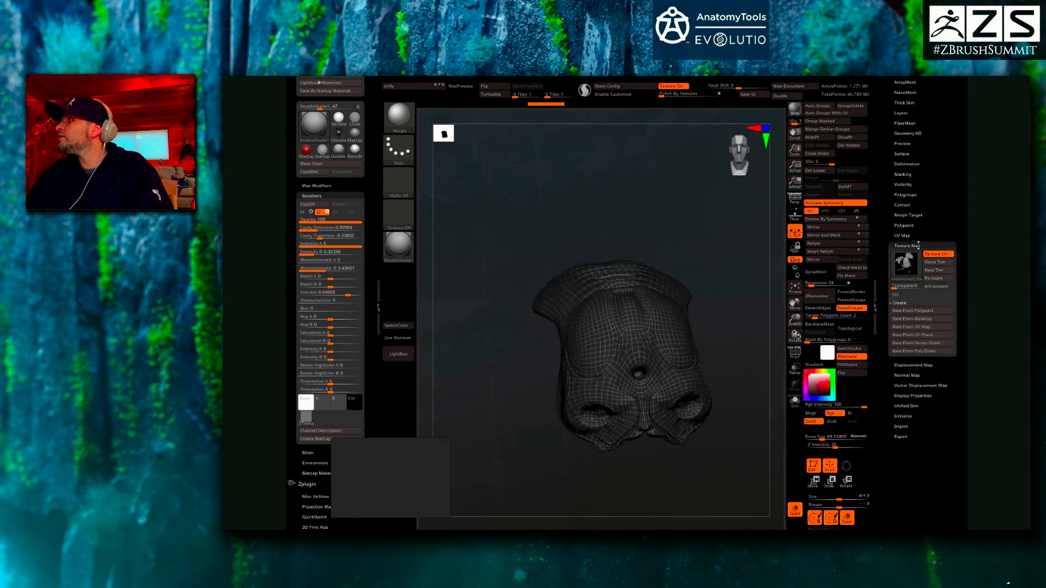
pyautogui.click(930, 258)
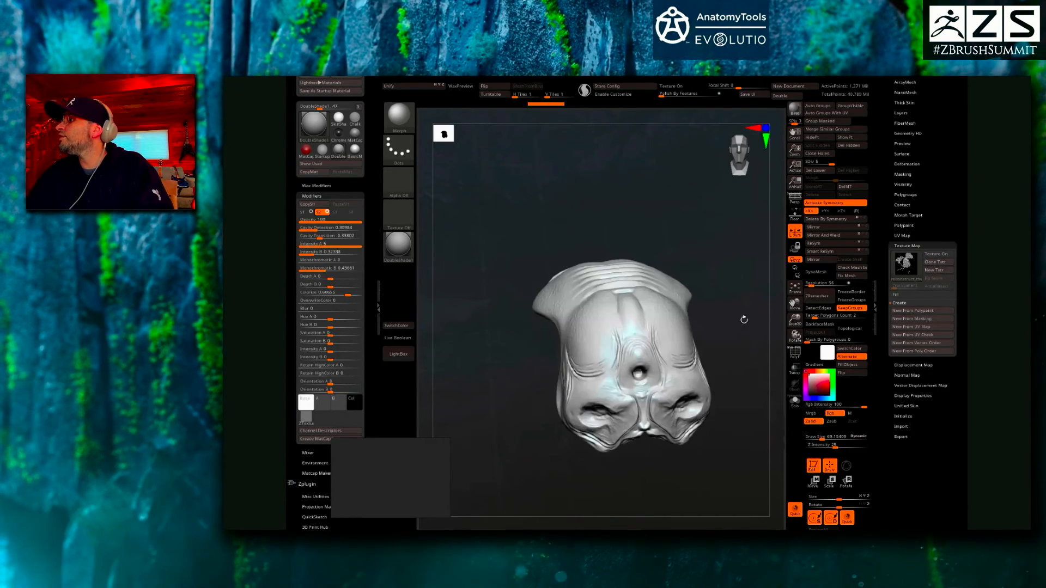
# - Try to create a displacement map for the head and turn its displacement display back on
pyautogui.click(920, 365)
pyautogui.click(922, 313)
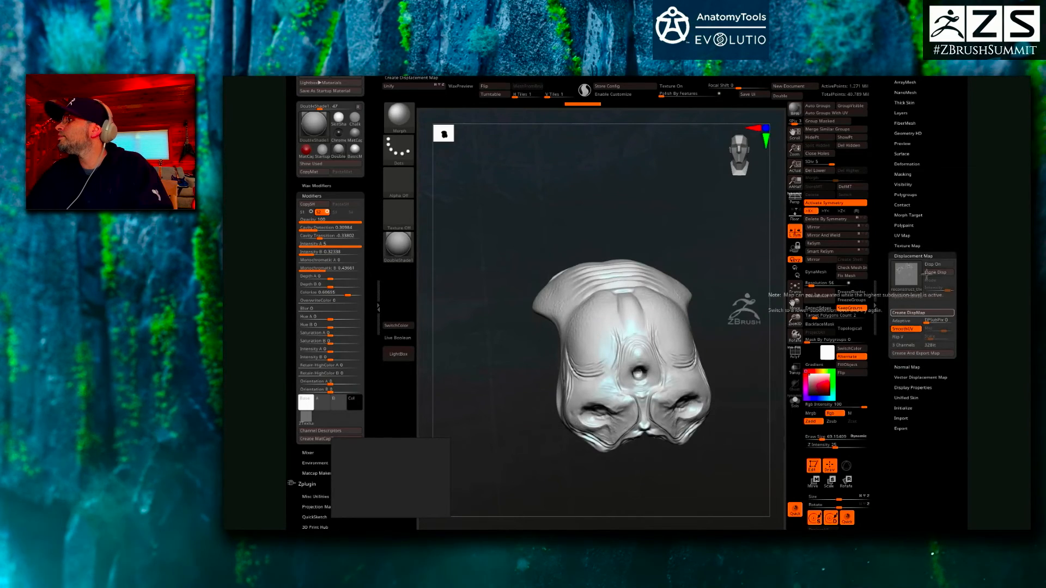
pyautogui.click(931, 265)
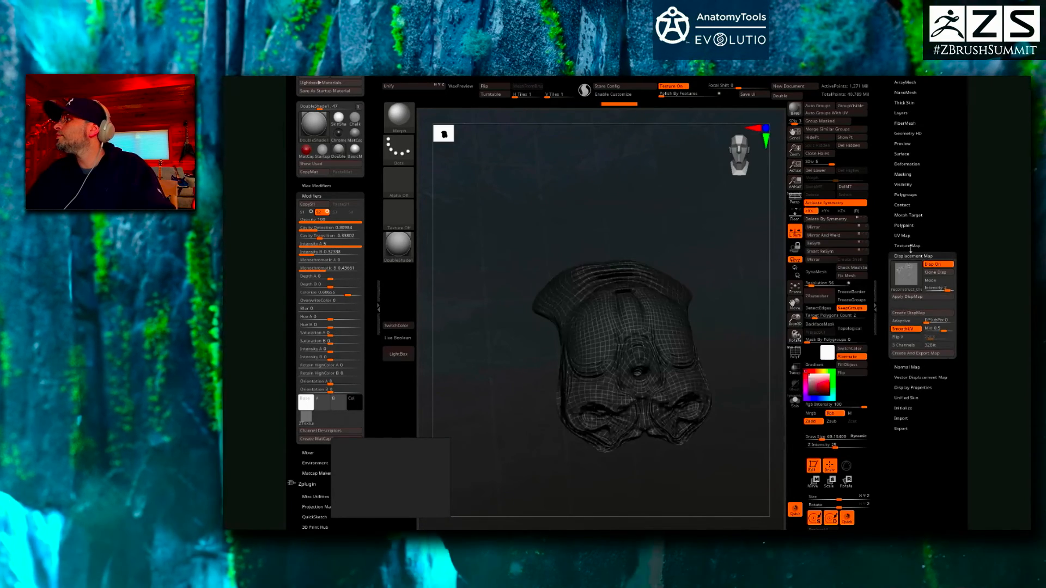
# - Replace the head's texture with a new white one and open the displacement intensity for editing
pyautogui.click(914, 246)
pyautogui.click(935, 271)
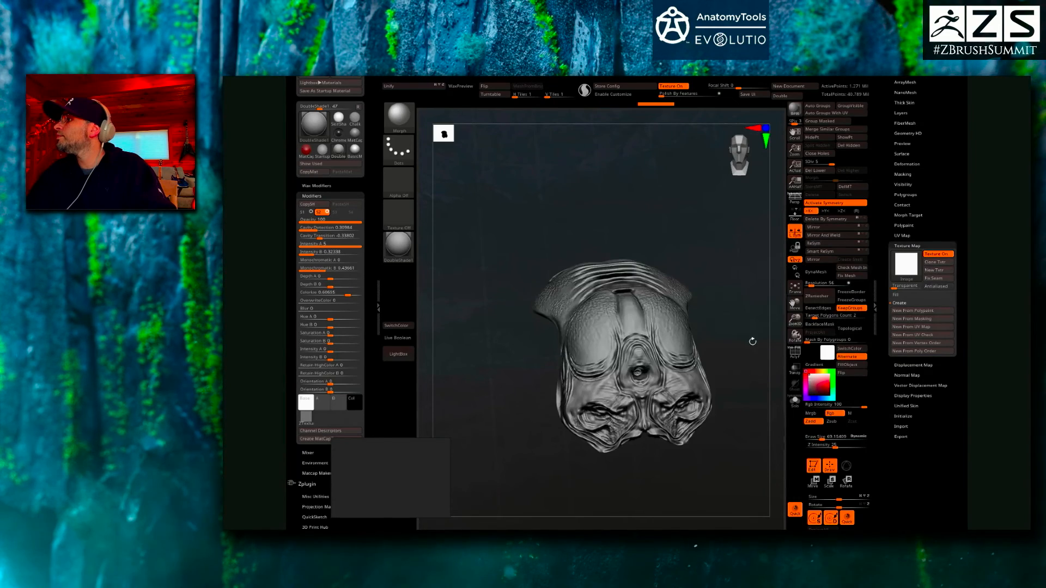
pyautogui.moveTo(752, 341); pyautogui.dragTo(869, 305)
pyautogui.click(913, 365)
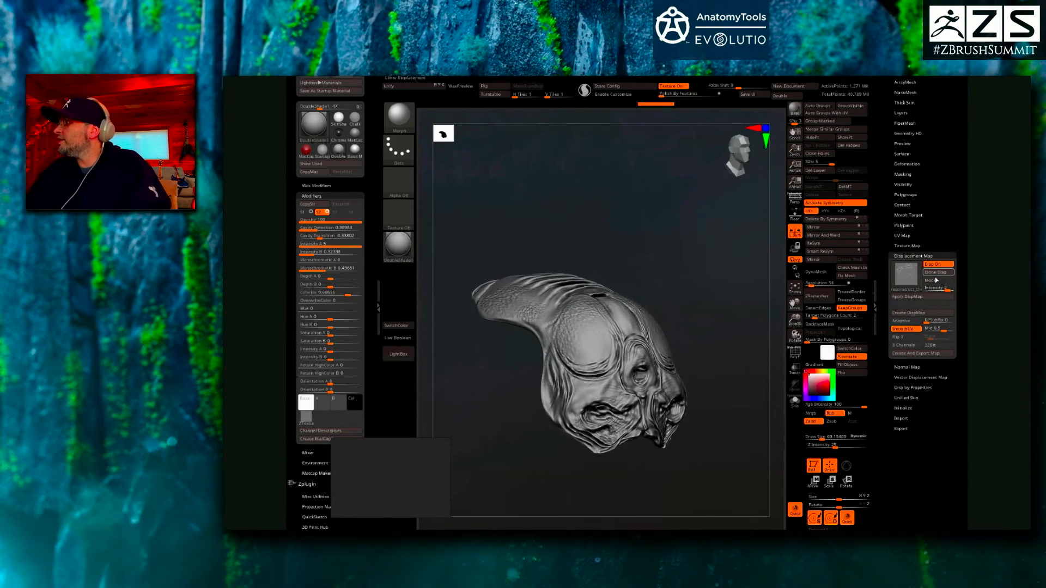
pyautogui.moveTo(945, 290); pyautogui.dragTo(950, 289)
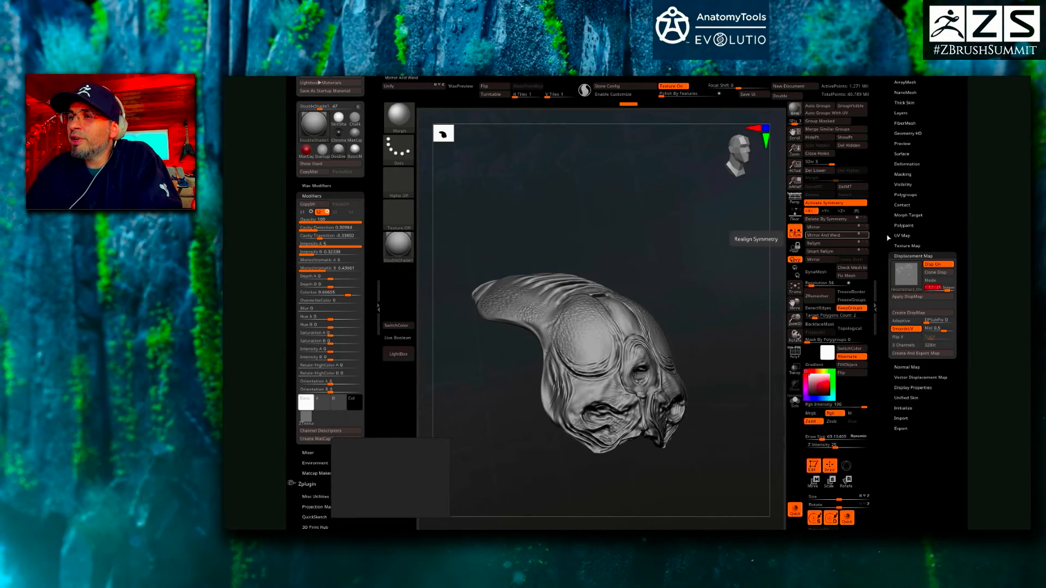
# - Switch to the HEAD_1 tool and inspect the finished head from the front and side
pyautogui.click(907, 164)
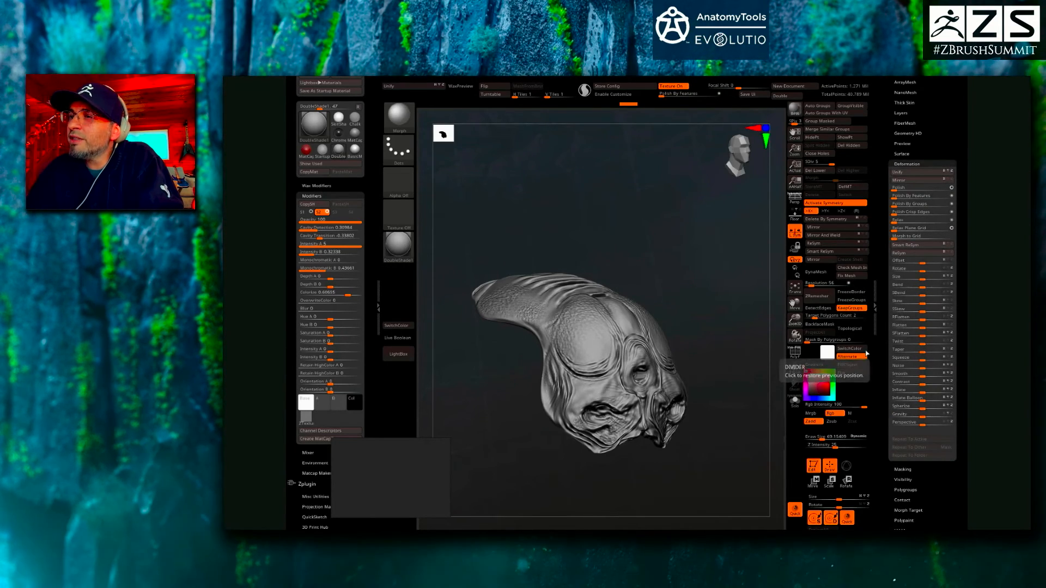
pyautogui.moveTo(938, 116); pyautogui.dragTo(938, 229)
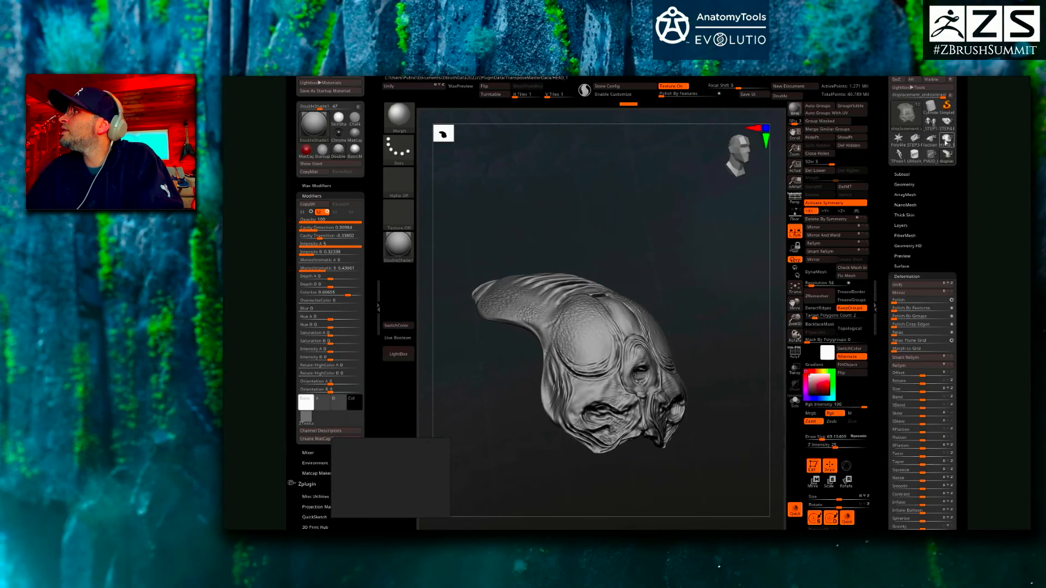
pyautogui.click(947, 139)
pyautogui.moveTo(690, 278); pyautogui.dragTo(682, 280)
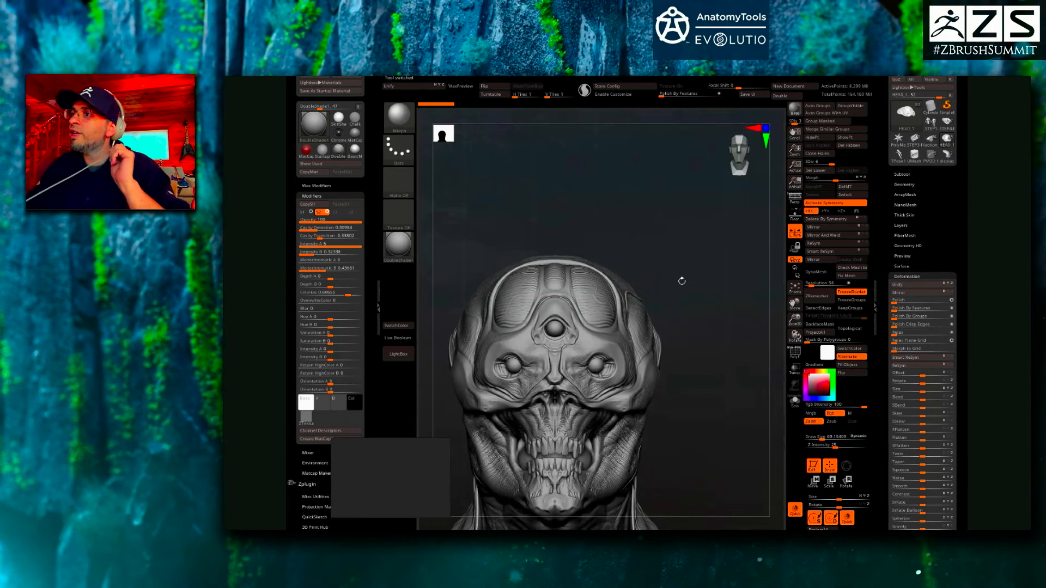
pyautogui.moveTo(623, 201); pyautogui.dragTo(627, 201)
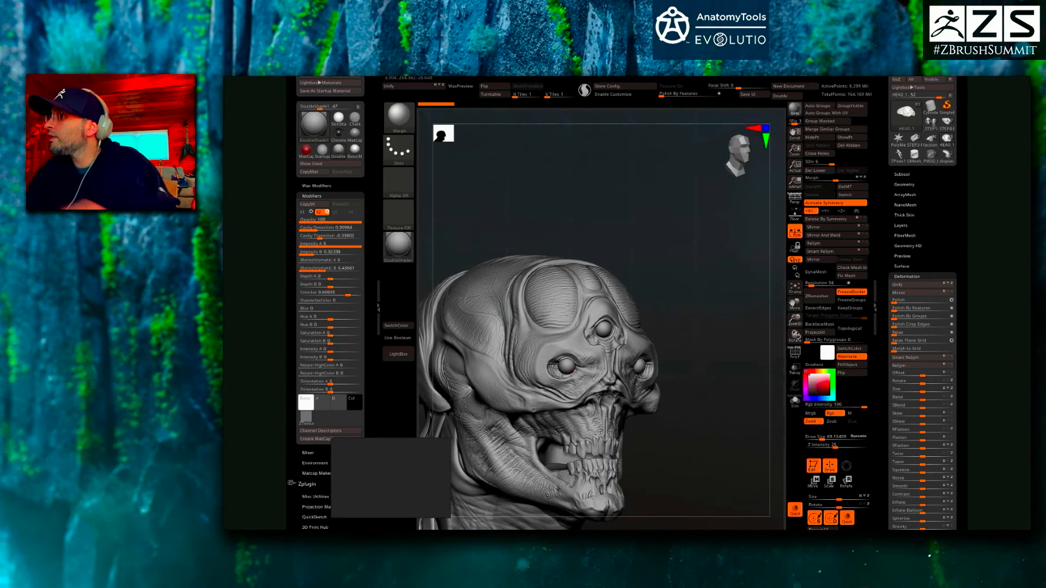
pyautogui.moveTo(684, 421); pyautogui.dragTo(605, 327)
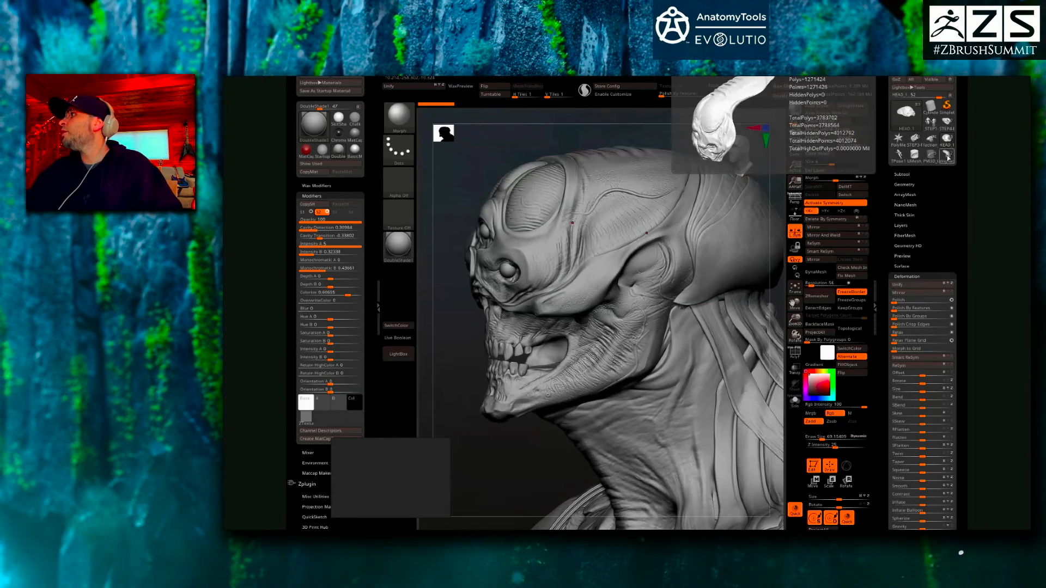
# - Look through the STEP tools and switch to the blue, white and red boolean helmet, framing it whole
pyautogui.click(916, 140)
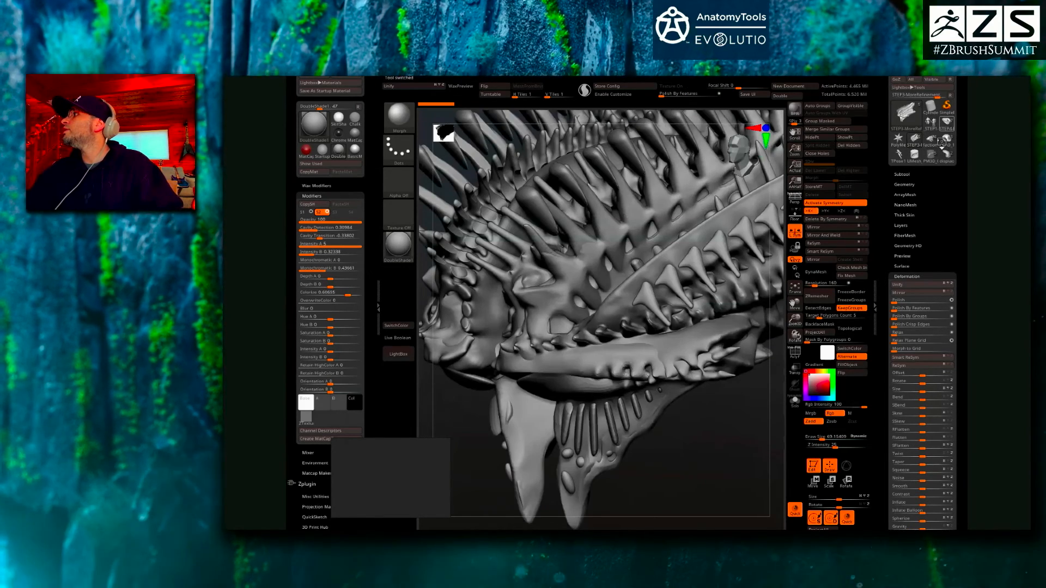
pyautogui.click(946, 126)
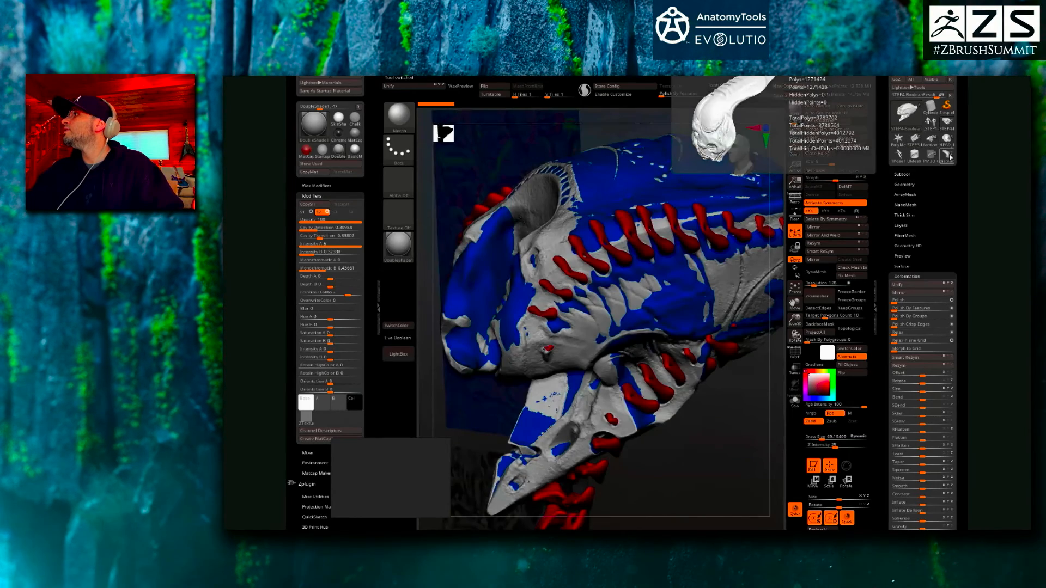
pyautogui.click(948, 160)
pyautogui.click(950, 127)
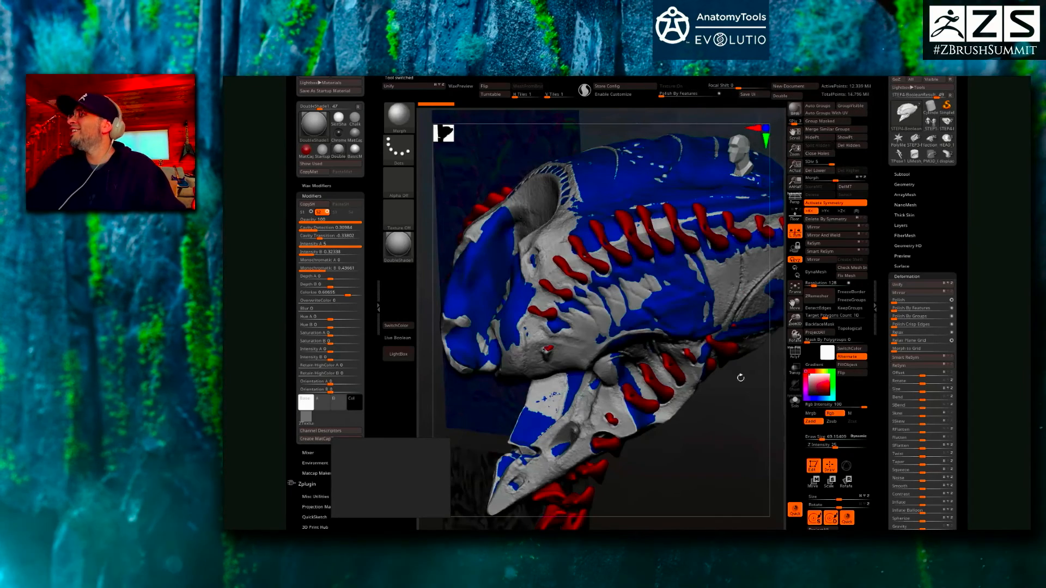
pyautogui.press('f')
# - Select the Acolyte_Helmet displacement subtool and isolate it with Solo
pyautogui.click(902, 175)
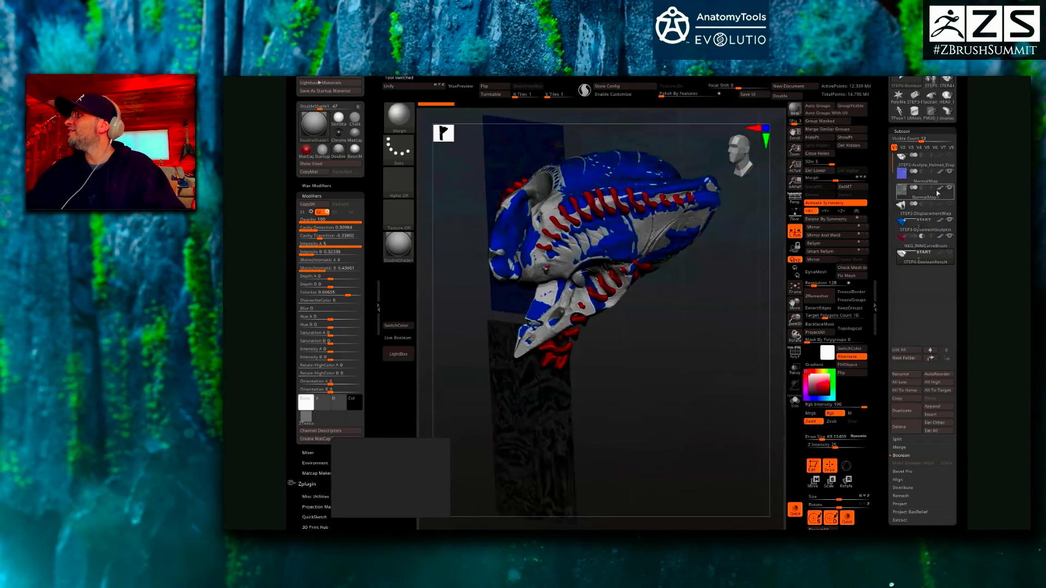
pyautogui.click(950, 161)
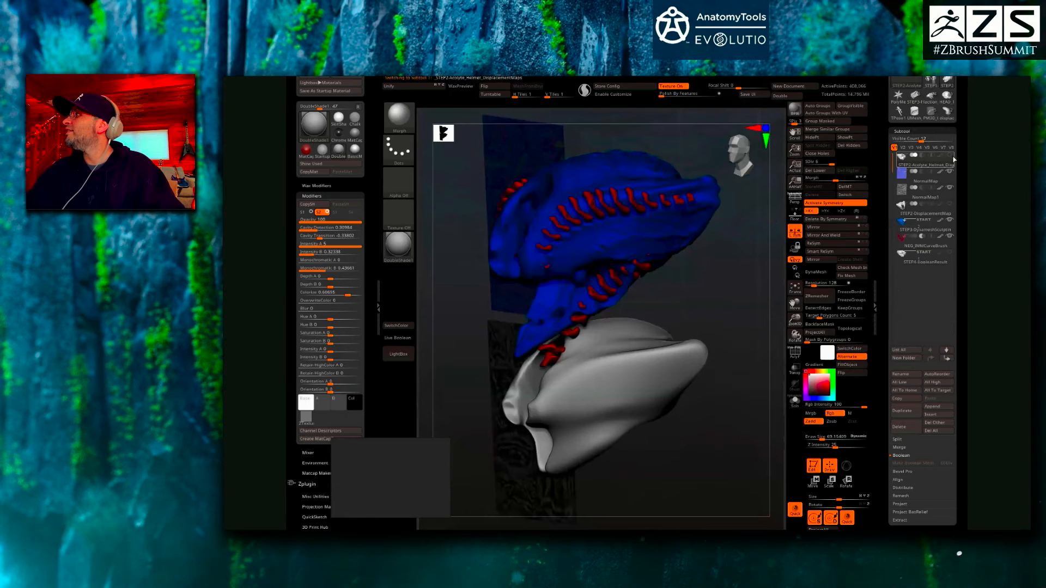
pyautogui.click(794, 403)
pyautogui.moveTo(651, 432); pyautogui.dragTo(645, 434)
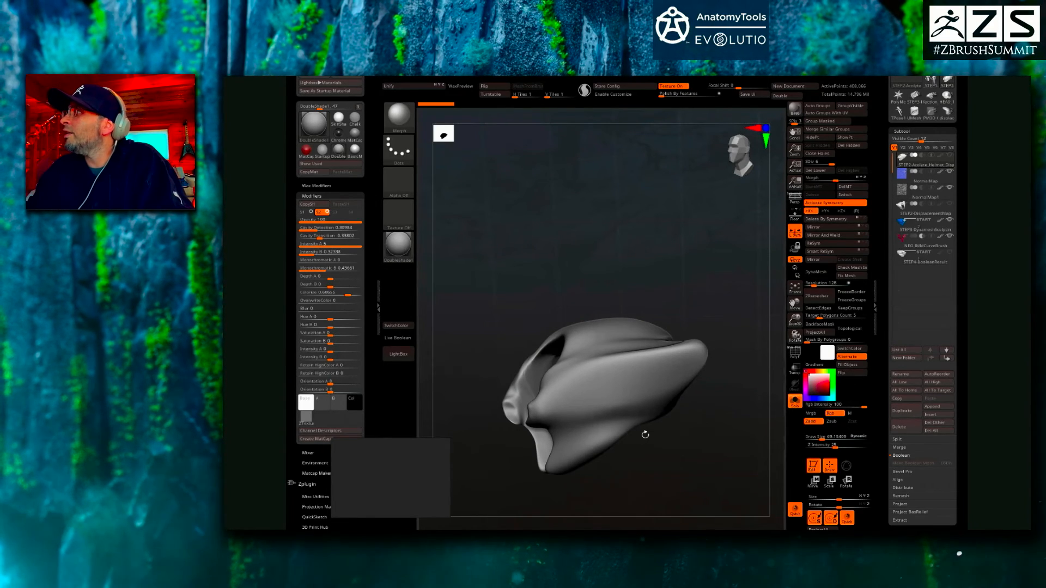
# - Lower the isolated helmet to subdivision level 1 and view it straight from the front
pyautogui.moveTo(750, 297); pyautogui.dragTo(793, 362)
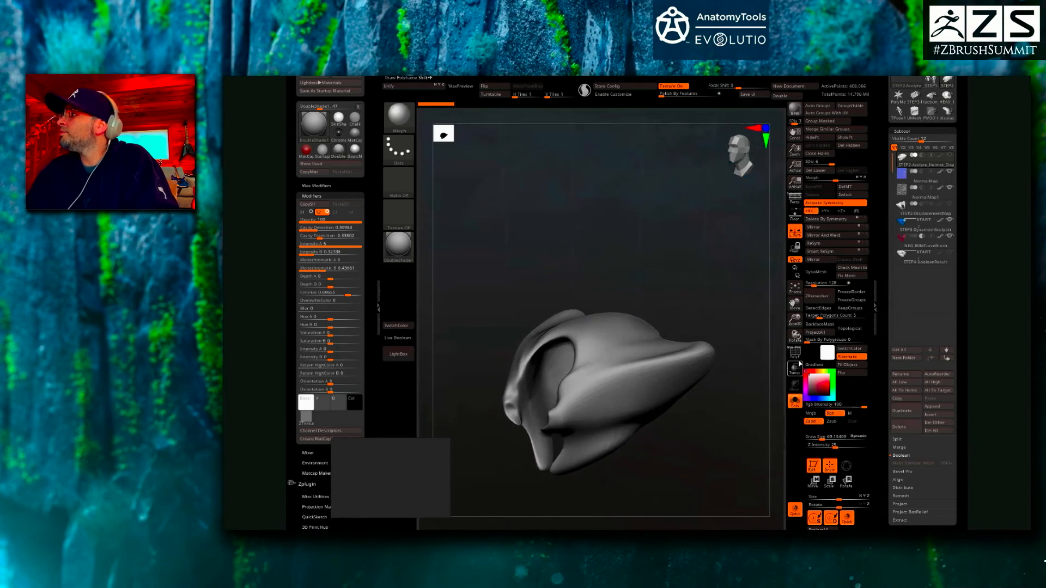
pyautogui.moveTo(725, 322); pyautogui.dragTo(735, 342)
pyautogui.press('d')
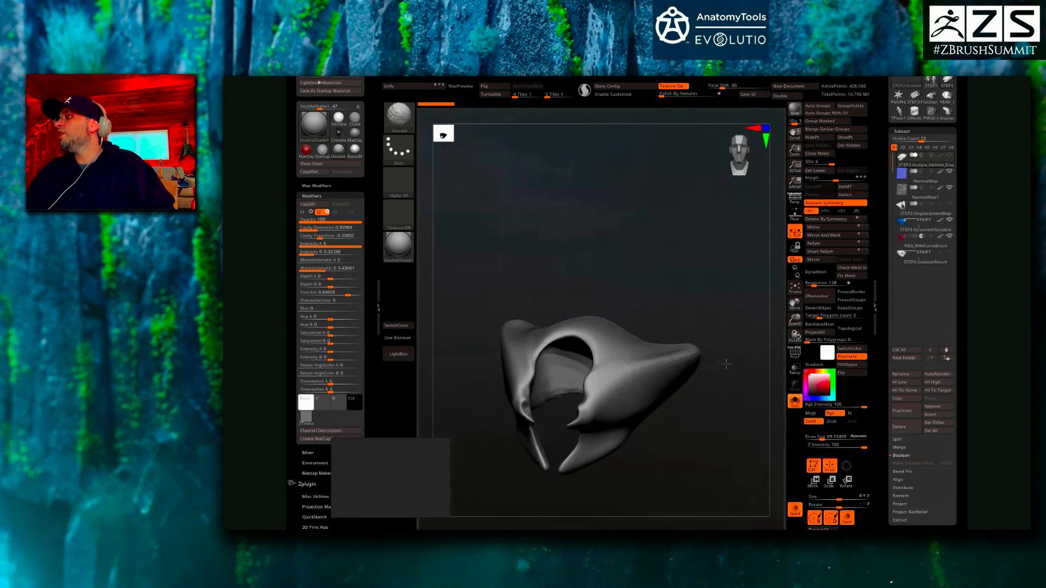
pyautogui.moveTo(809, 165); pyautogui.dragTo(804, 165)
pyautogui.keyDown('shift'); pyautogui.moveTo(764, 320); pyautogui.dragTo(780, 263); pyautogui.keyUp('shift')
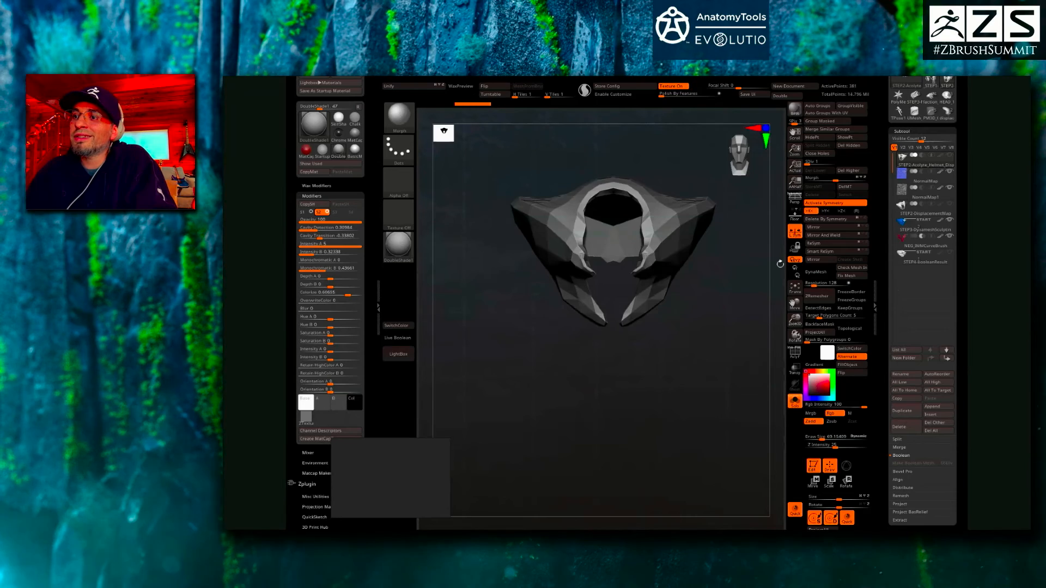
# - Select the NormalMap subtool, apply the Flat Color material and frame the whole map
pyautogui.press('Down')
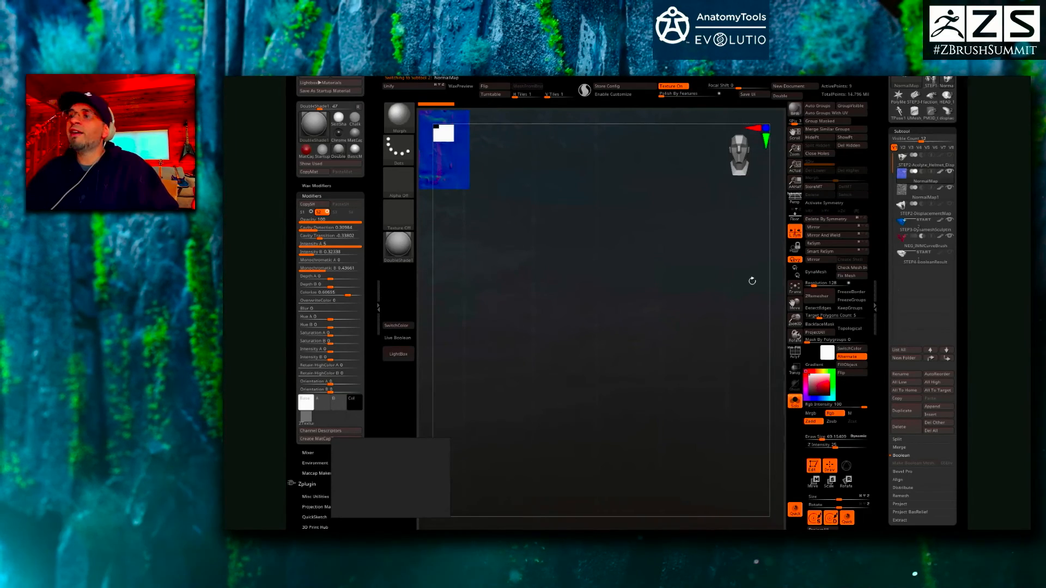
pyautogui.click(398, 245)
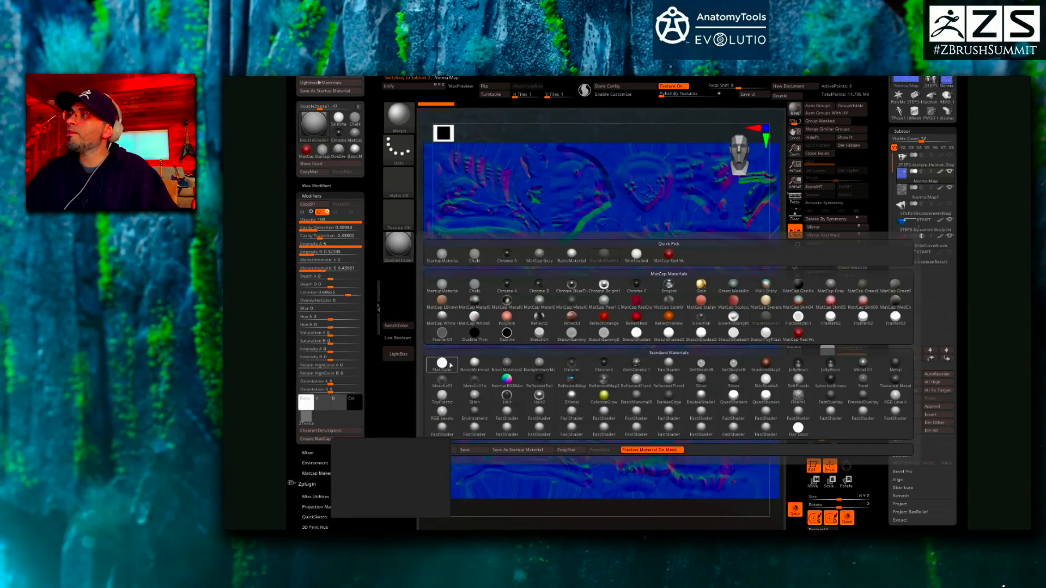
pyautogui.click(450, 365)
pyautogui.press('f')
pyautogui.keyDown('alt'); pyautogui.moveTo(583, 355); pyautogui.dragTo(670, 408); pyautogui.keyUp('alt')
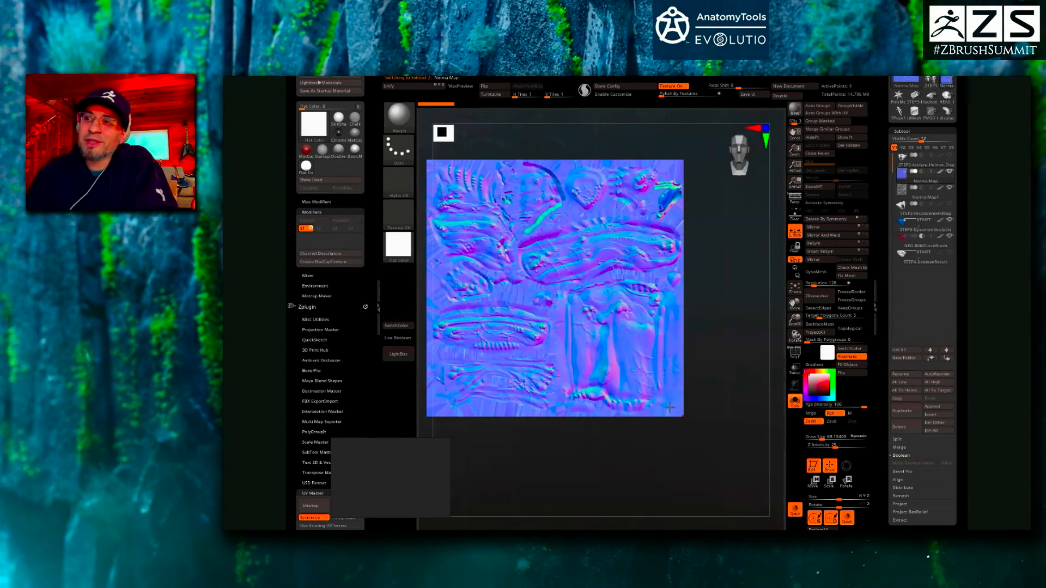
# - Go on past the grayscale NormalMap1 to the STEP2-DisplacementMap helmet, restore its double-shade material and inspect the displaced surface
pyautogui.press('Down')
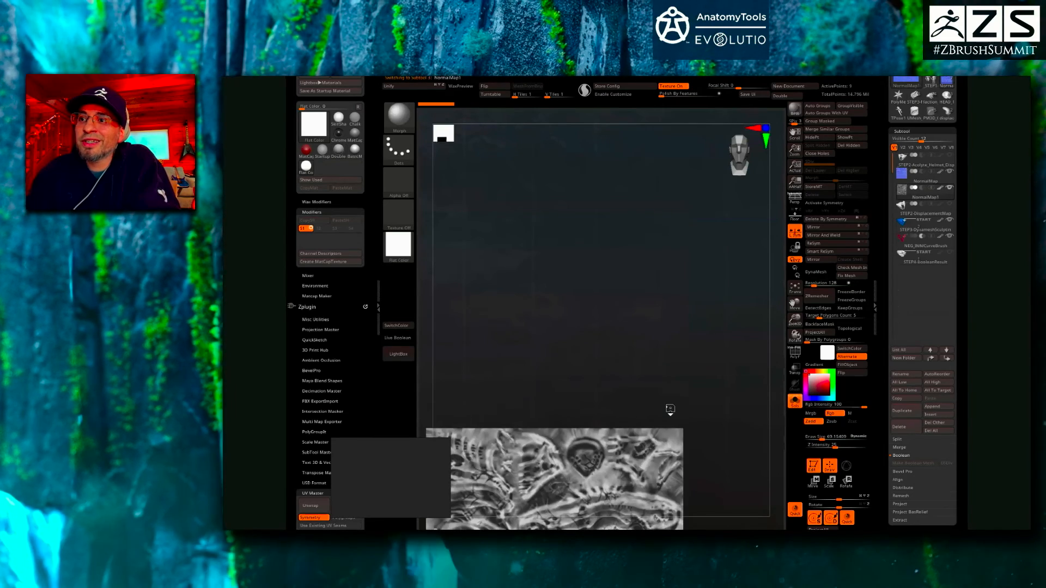
pyautogui.press('f')
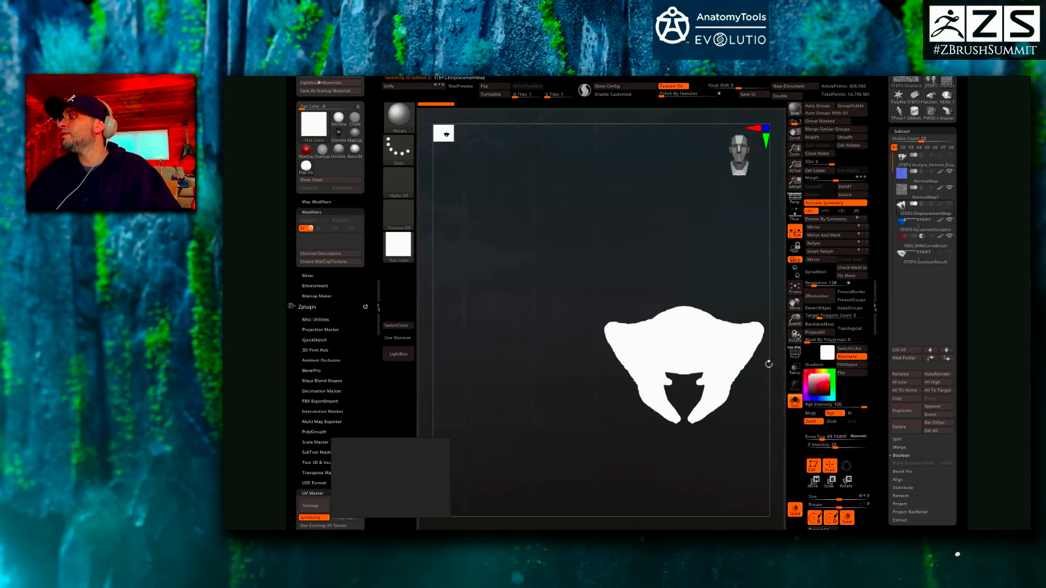
pyautogui.click(398, 246)
pyautogui.click(765, 316)
pyautogui.moveTo(730, 406)
pyautogui.mouseDown()
pyautogui.moveTo(672, 414)
pyautogui.moveTo(659, 369)
pyautogui.moveTo(670, 451)
pyautogui.moveTo(556, 445)
pyautogui.mouseUp()
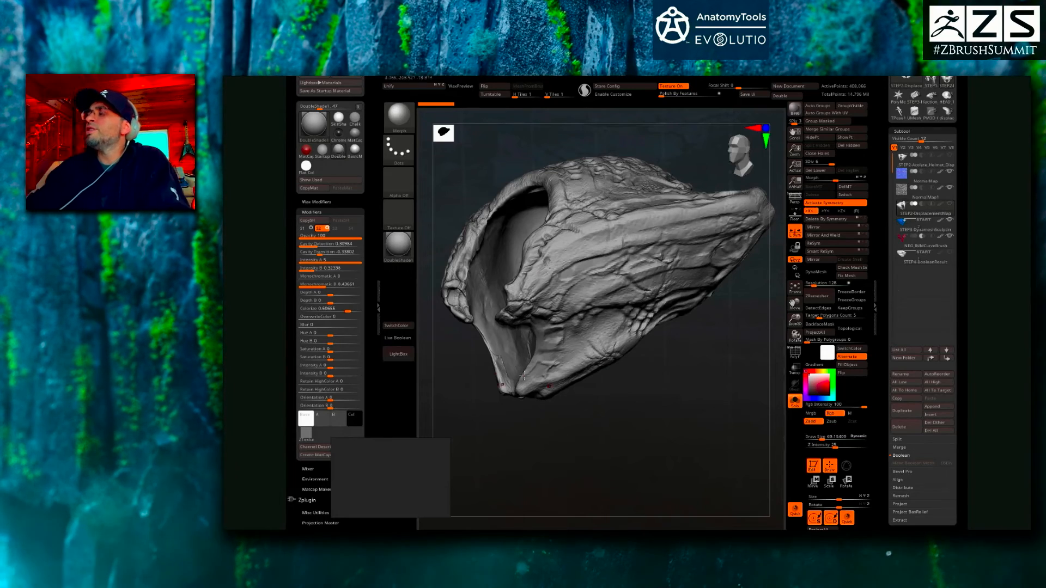
pyautogui.moveTo(671, 390)
pyautogui.mouseDown()
pyautogui.moveTo(772, 352)
pyautogui.moveTo(791, 312)
pyautogui.moveTo(793, 235)
pyautogui.mouseUp()
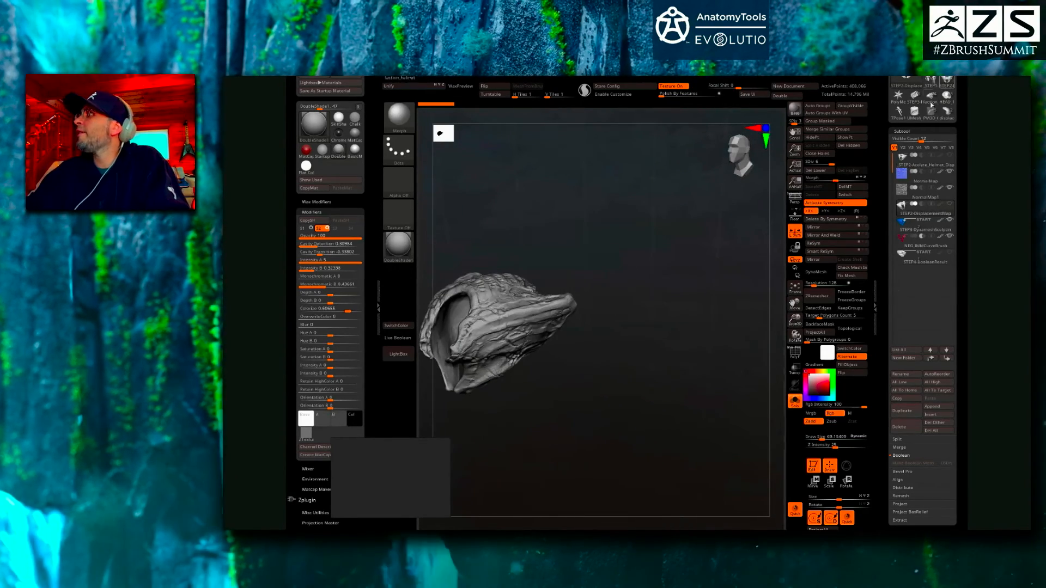
# - Choose a HiveDetail insert-mesh brush and lay a row of bony spikes along the side of the displaced helmet
pyautogui.scroll(3, 959, 100)
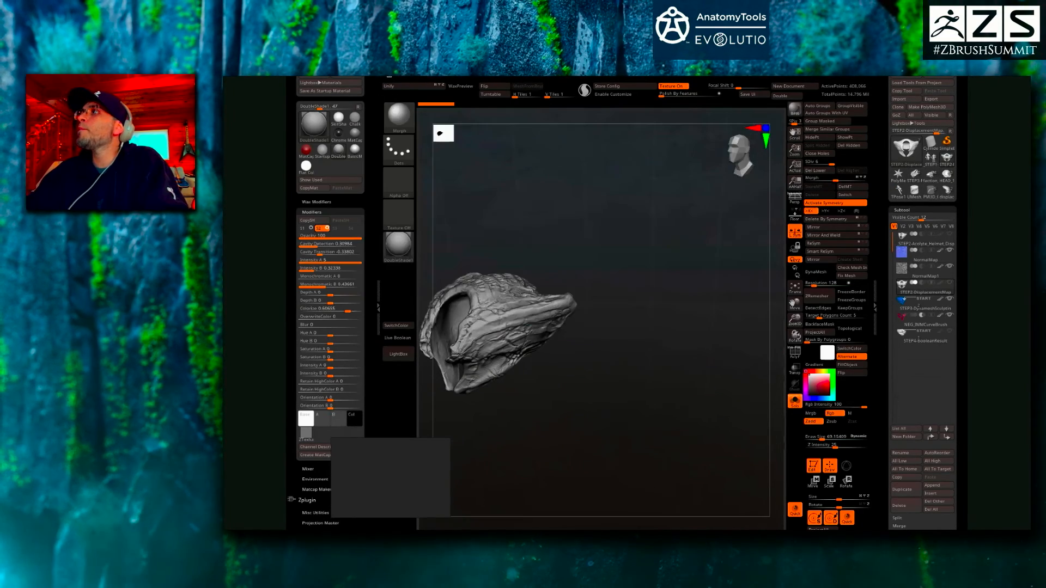
pyautogui.moveTo(435, 77)
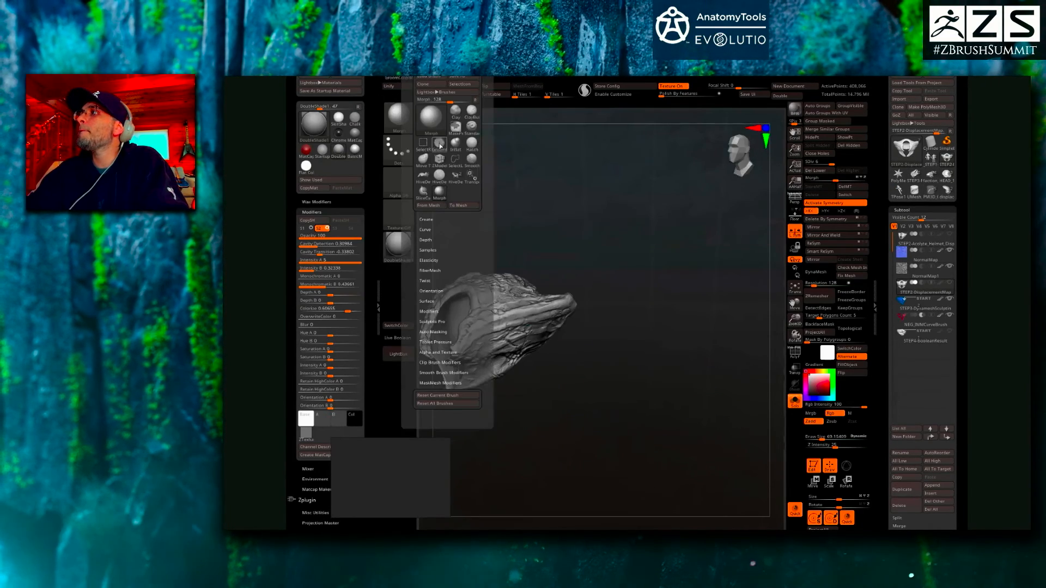
pyautogui.click(438, 175)
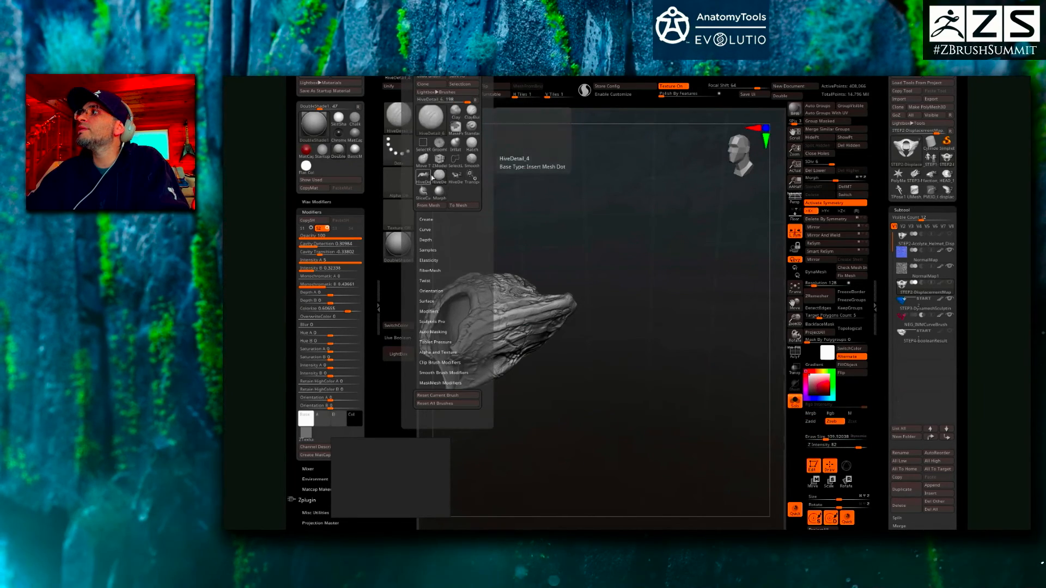
pyautogui.click(425, 177)
pyautogui.moveTo(726, 350)
pyautogui.mouseDown()
pyautogui.moveTo(653, 312)
pyautogui.moveTo(661, 311)
pyautogui.moveTo(664, 363)
pyautogui.moveTo(718, 375)
pyautogui.moveTo(711, 349)
pyautogui.mouseUp()
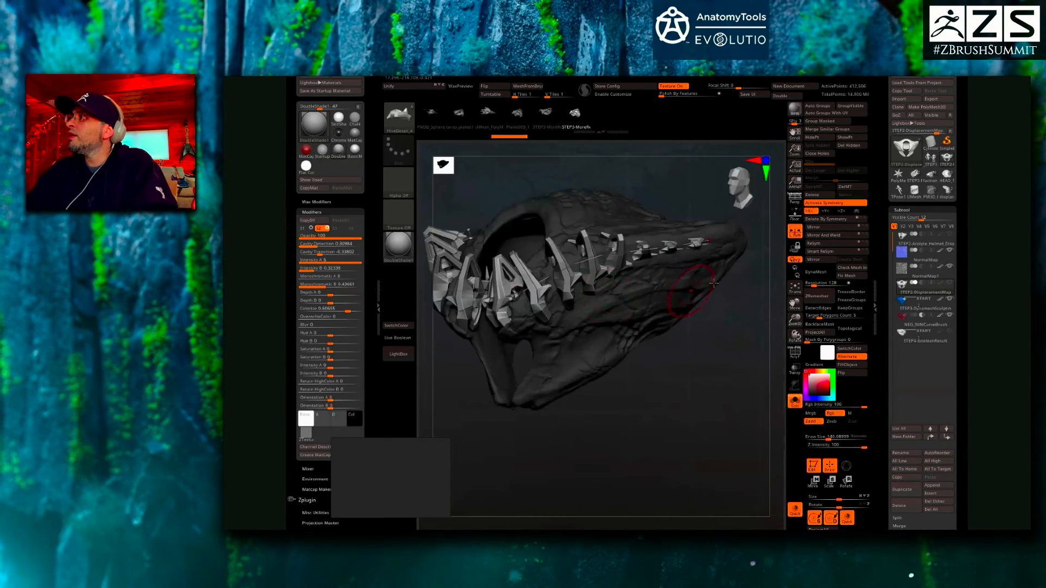
pyautogui.moveTo(710, 240); pyautogui.dragTo(763, 233)
pyautogui.moveTo(678, 381); pyautogui.dragTo(685, 420)
# - Switch to the Cylinder3D tool, convert it to a PolyMesh3D and subdivide it three times
pyautogui.click(930, 149)
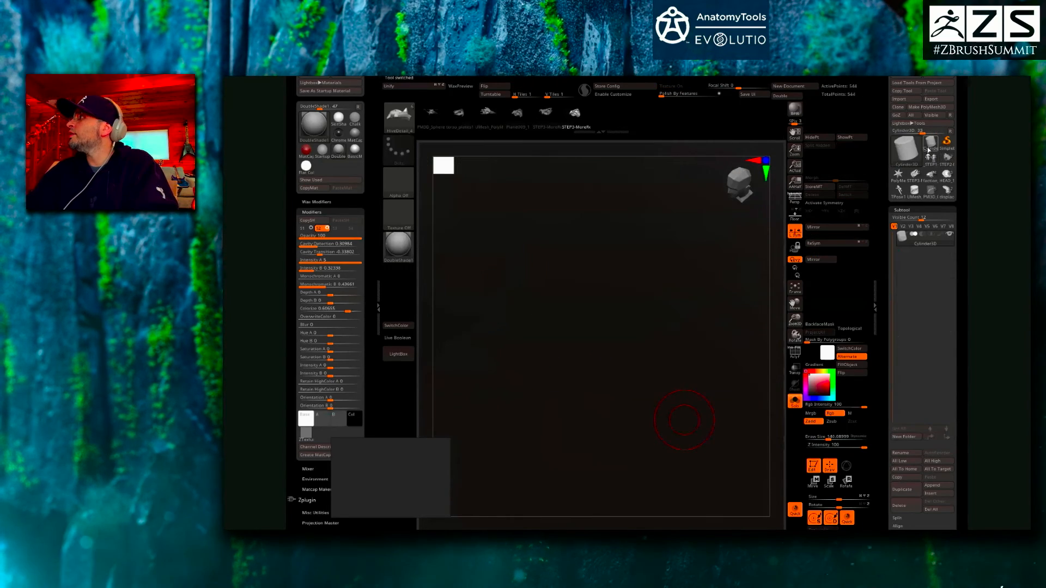
pyautogui.click(928, 108)
pyautogui.hotkey('ctrl', 'd')
pyautogui.hotkey('ctrl', 'd')
pyautogui.hotkey('ctrl', 'd')
pyautogui.keyDown('alt'); pyautogui.moveTo(728, 368); pyautogui.dragTo(661, 333); pyautogui.keyUp('alt')
# - Generate a mesh from the current insert brush with MeshFromBrush in the Modify Topology options
pyautogui.moveTo(960, 402); pyautogui.dragTo(959, 234)
pyautogui.click(923, 458)
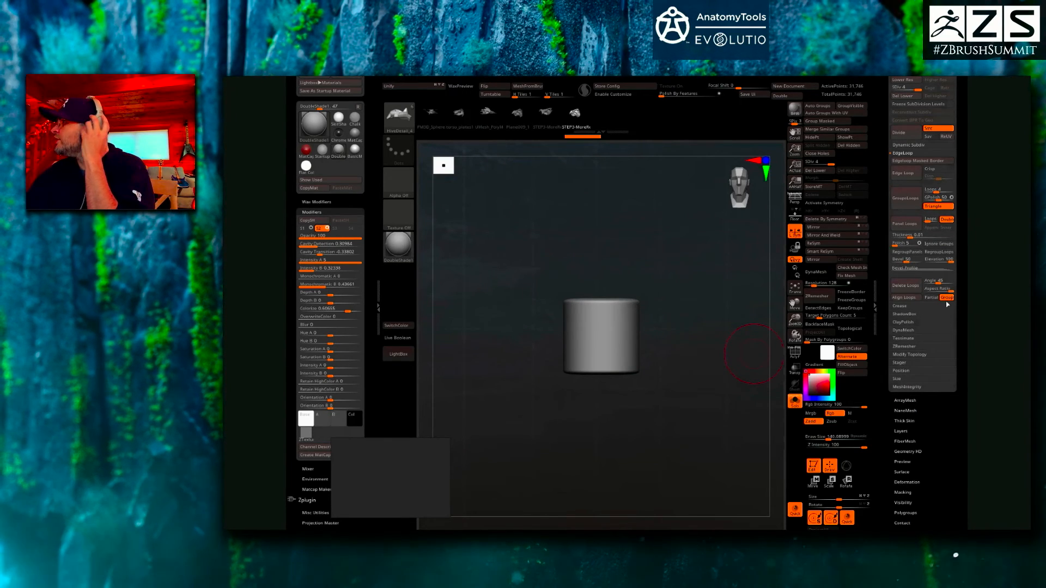
pyautogui.moveTo(963, 233); pyautogui.dragTo(962, 216)
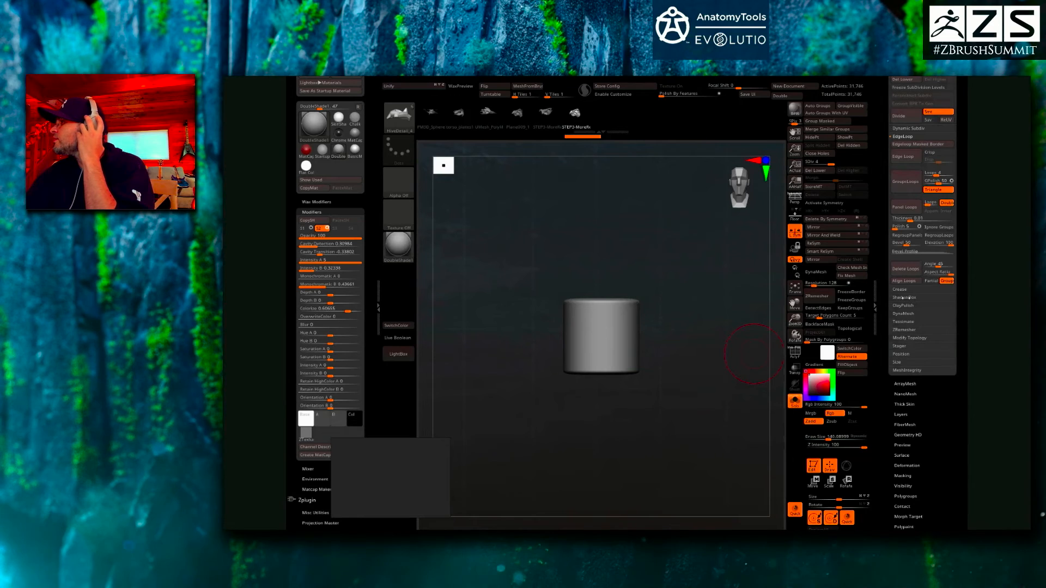
pyautogui.click(908, 337)
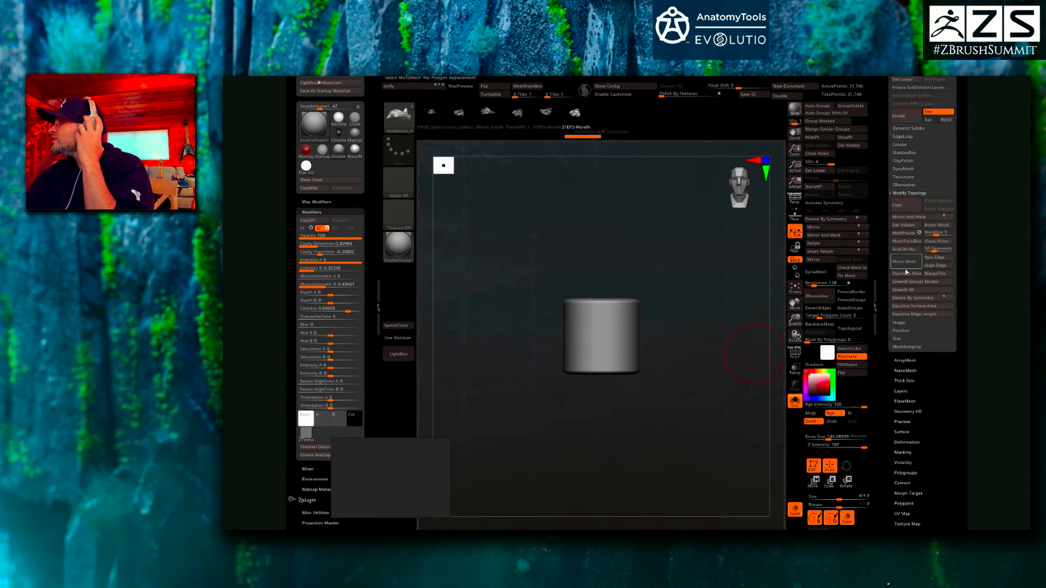
pyautogui.click(907, 241)
pyautogui.moveTo(664, 414); pyautogui.dragTo(664, 305)
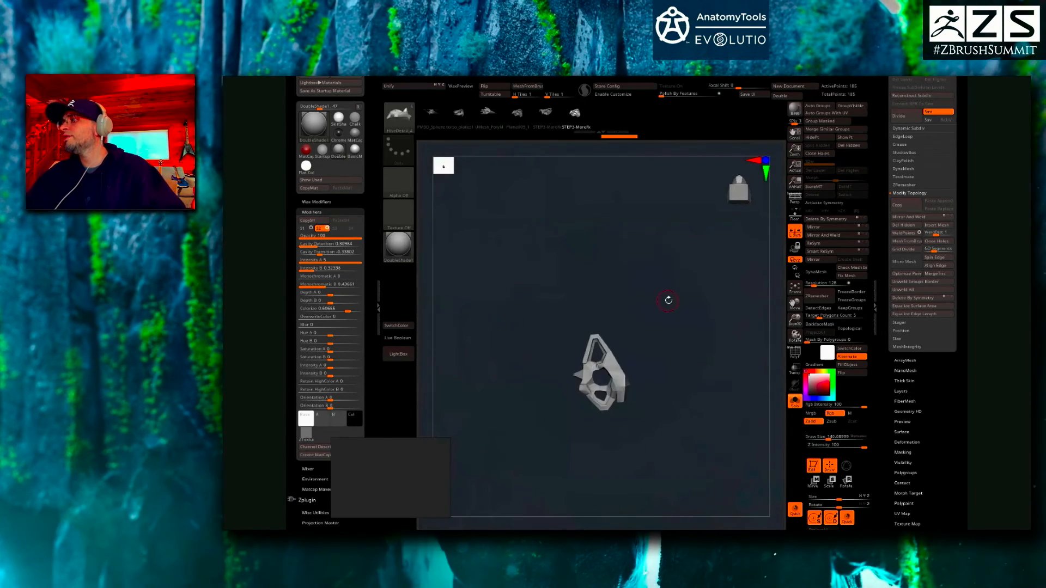
# - Frame the brush mesh with PolyFrame on to show its polygroups and subdivide it twice
pyautogui.press('f')
pyautogui.click(795, 353)
pyautogui.keyDown('alt'); pyautogui.moveTo(766, 423); pyautogui.dragTo(669, 447); pyautogui.keyUp('alt')
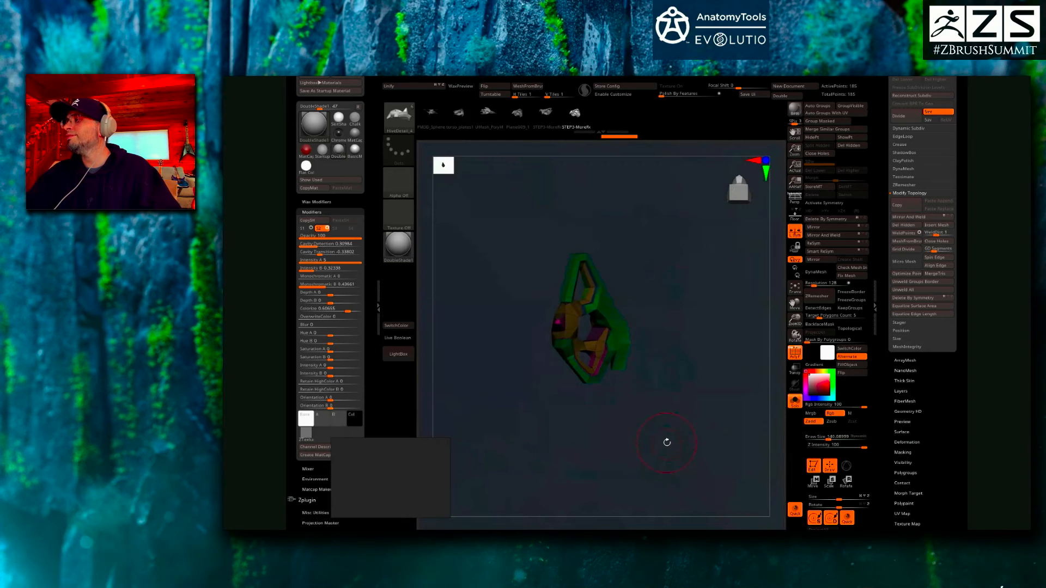
pyautogui.hotkey('ctrl', 'd')
pyautogui.hotkey('ctrl', 'd')
pyautogui.moveTo(677, 418)
pyautogui.keyDown('alt'); pyautogui.mouseDown()
pyautogui.moveTo(700, 425)
pyautogui.moveTo(675, 428)
pyautogui.mouseUp(); pyautogui.keyUp('alt')
# - Switch to the PM3D_Cylinder3D1 tool with the spike rows, turn PolyFrame off and view the cylinder from the side
pyautogui.moveTo(963, 162); pyautogui.dragTo(962, 344)
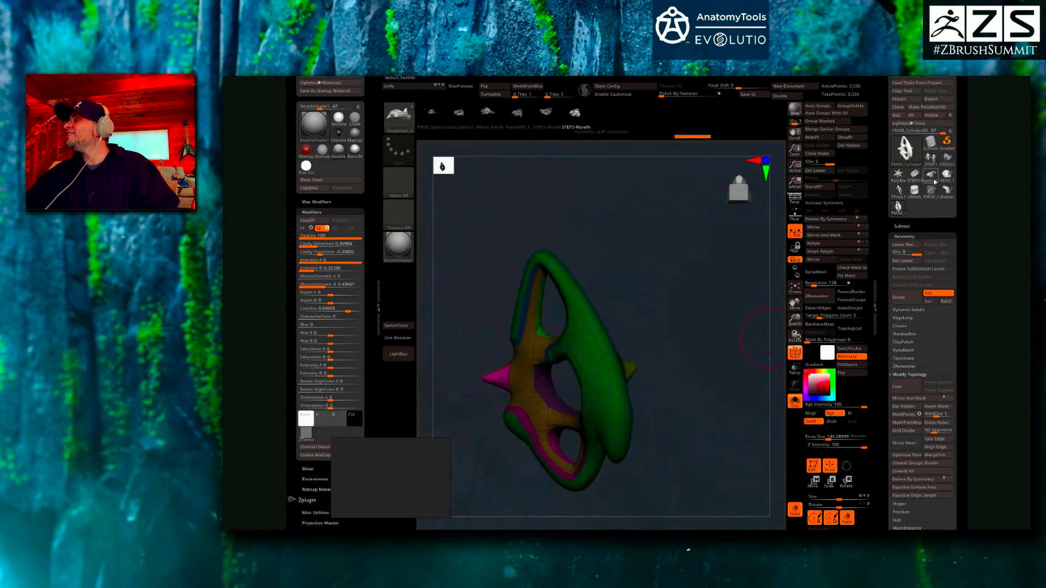
pyautogui.click(932, 145)
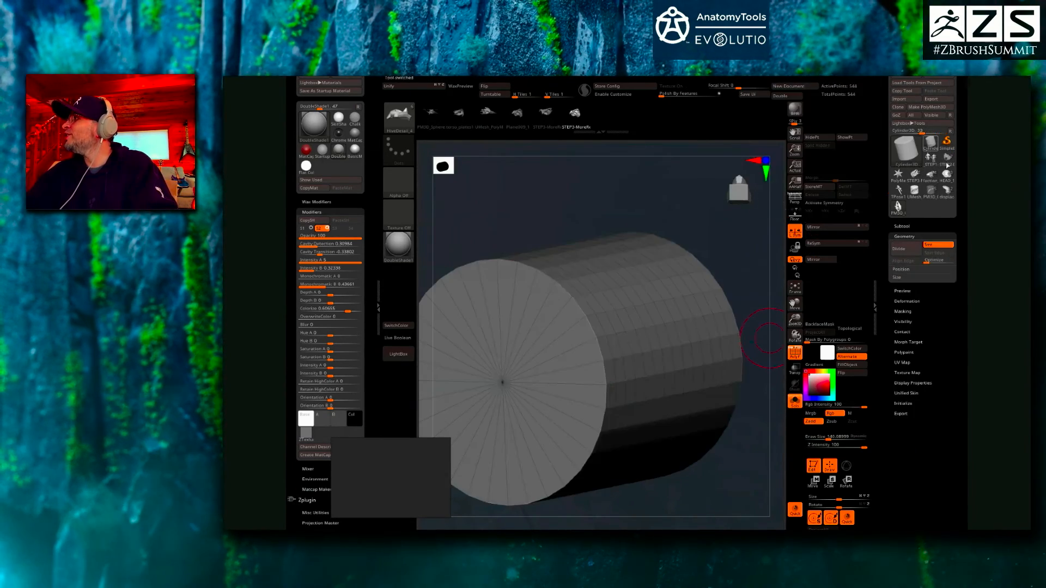
pyautogui.click(932, 192)
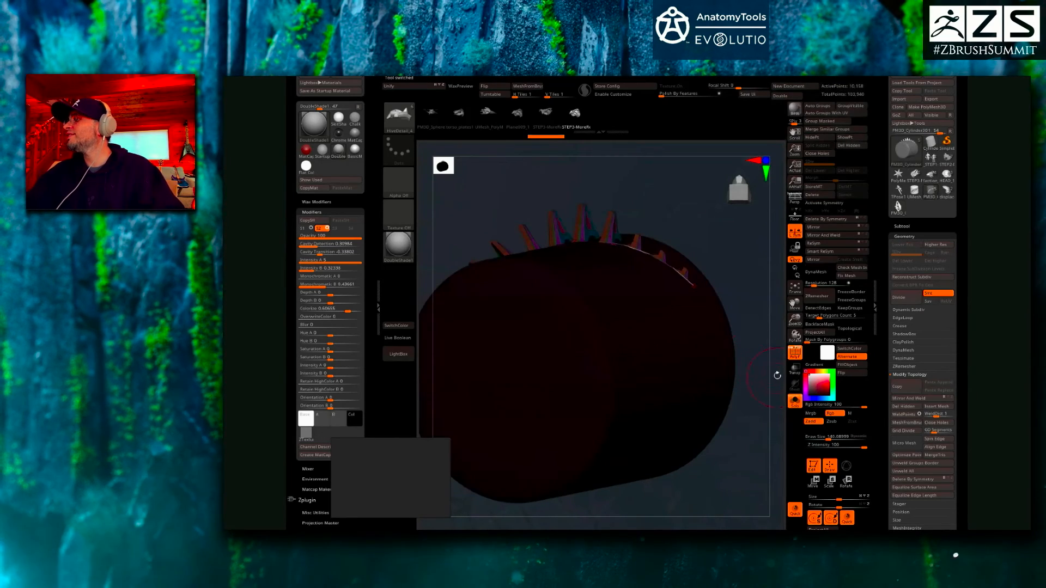
pyautogui.click(794, 358)
pyautogui.keyDown('alt'); pyautogui.moveTo(747, 427); pyautogui.dragTo(708, 371); pyautogui.keyUp('alt')
pyautogui.moveTo(708, 372)
pyautogui.keyDown('alt'); pyautogui.mouseDown()
pyautogui.moveTo(747, 444)
pyautogui.moveTo(694, 417)
pyautogui.moveTo(708, 427)
pyautogui.moveTo(727, 378)
pyautogui.moveTo(752, 377)
pyautogui.mouseUp(); pyautogui.keyUp('alt')
pyautogui.keyDown('ctrl'); pyautogui.click(734, 374); pyautogui.keyUp('ctrl')
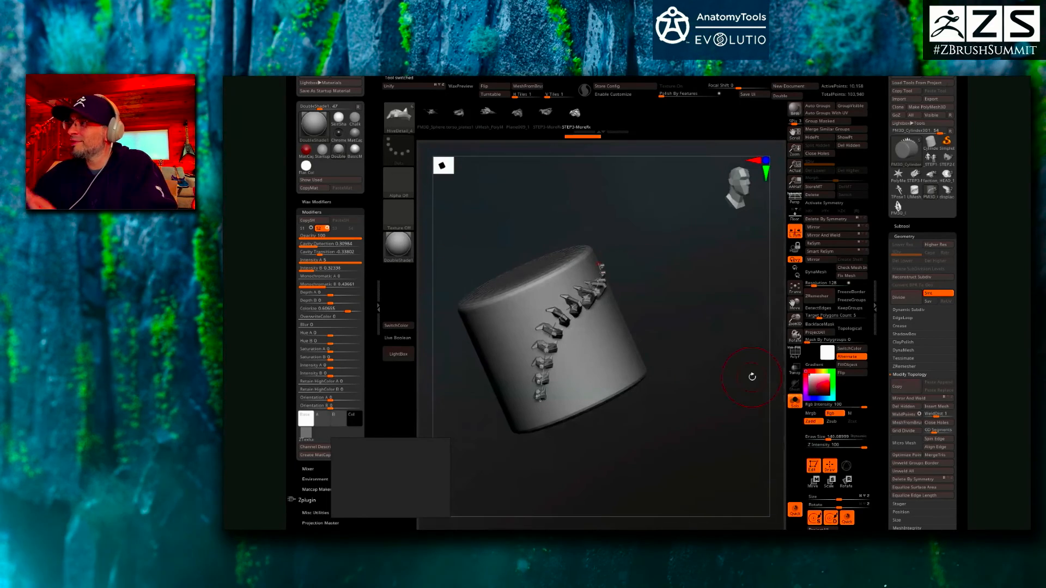
pyautogui.moveTo(736, 386); pyautogui.dragTo(701, 317)
# - Move down to the lower spike-row subtool, open the subtool list and turn off Solo to show all cylinder parts
pyautogui.press('Down')
pyautogui.press('Down')
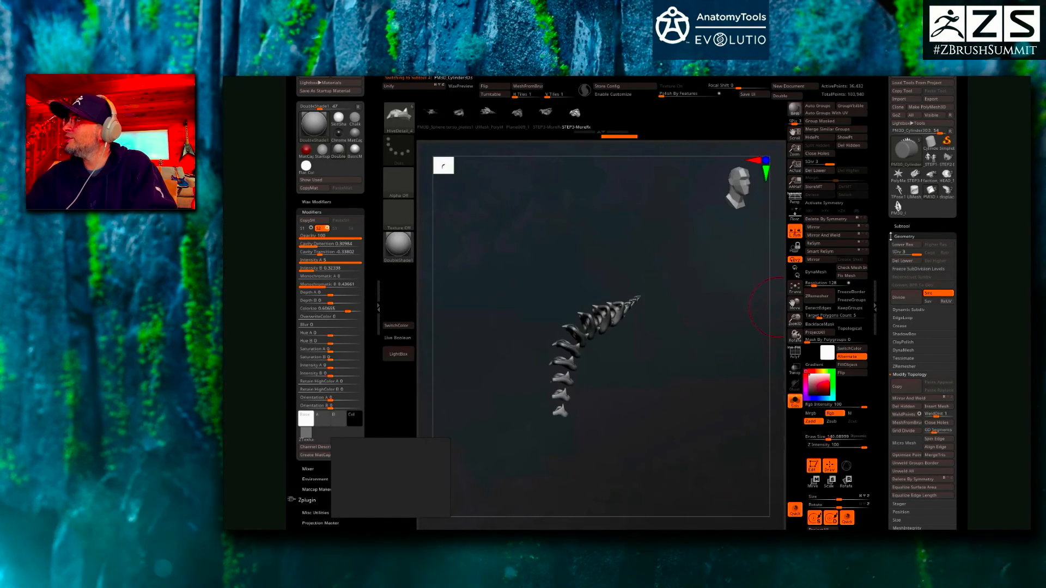
pyautogui.click(904, 224)
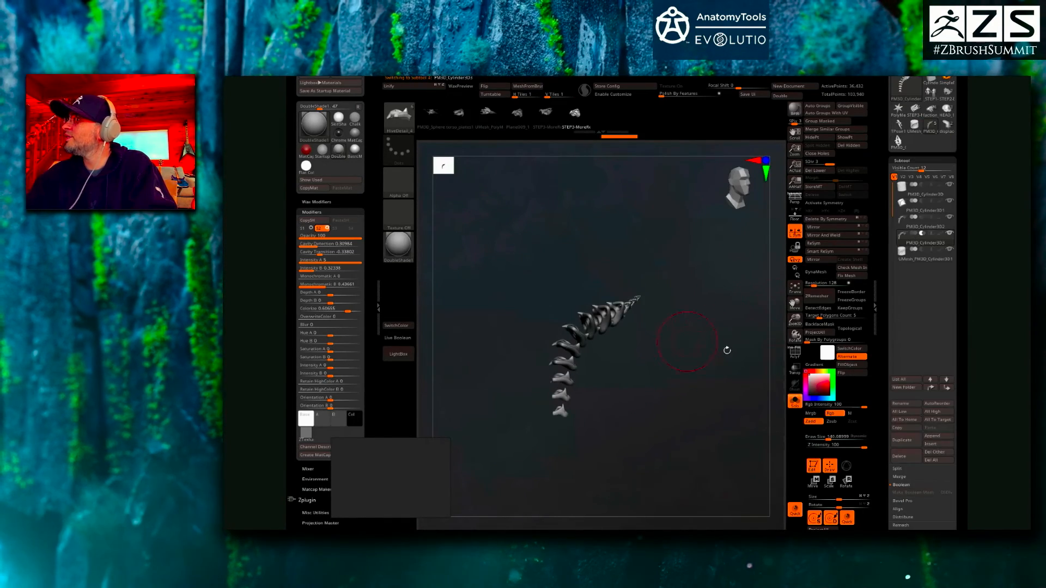
pyautogui.click(797, 406)
pyautogui.moveTo(724, 390); pyautogui.dragTo(724, 398)
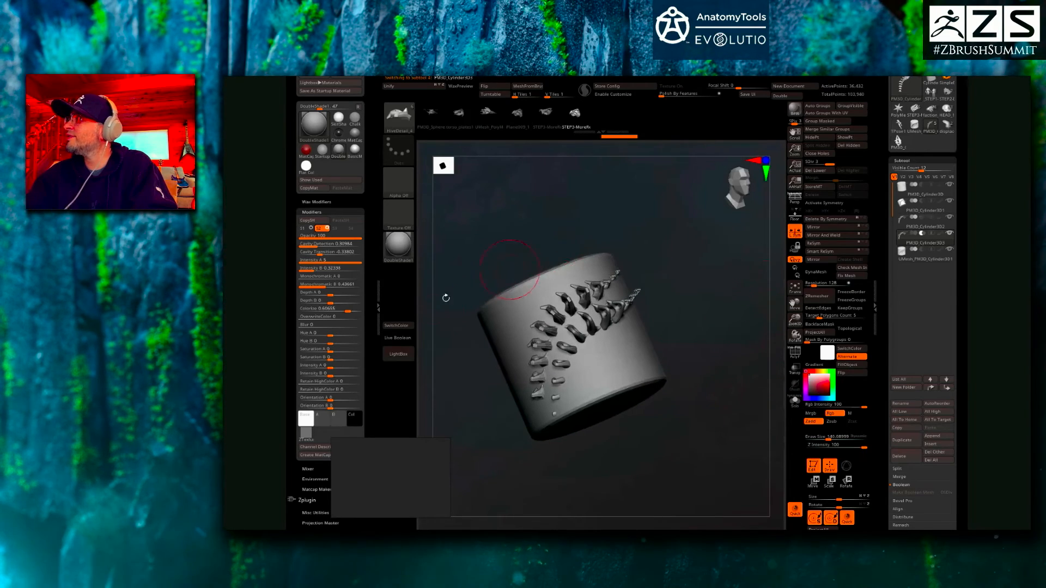
# - Turn on Live Boolean, zoom in on the carved holes and adjust the visibility of the cylinder subtools
pyautogui.click(390, 339)
pyautogui.moveTo(705, 374); pyautogui.dragTo(794, 348)
pyautogui.click(949, 249)
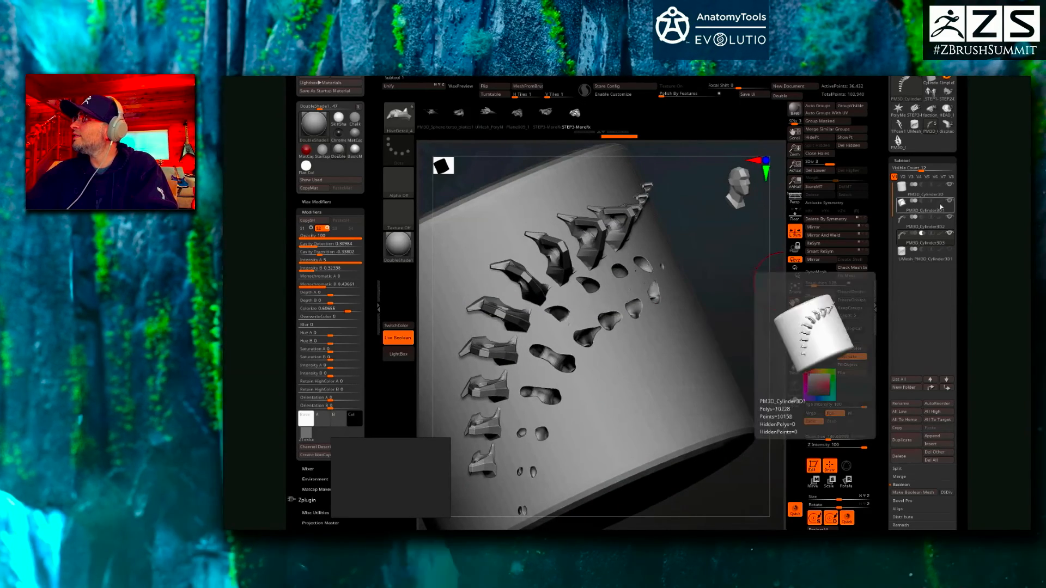
pyautogui.click(952, 188)
# - Examine the boolean cylinder from several angles, checking it with PolyFrame before hiding the wireframe again
pyautogui.moveTo(748, 251); pyautogui.dragTo(643, 264)
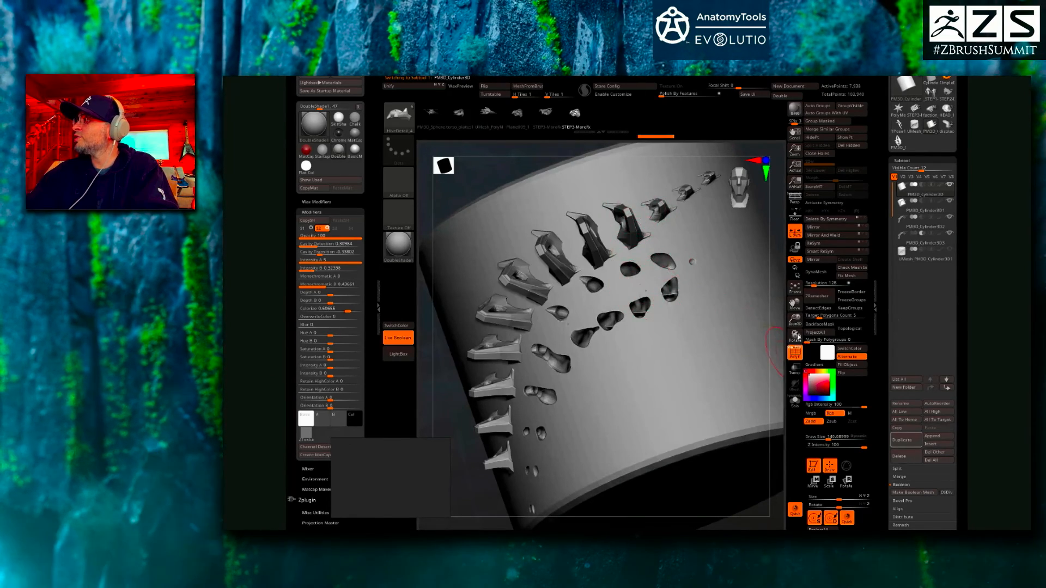
pyautogui.click(795, 352)
pyautogui.moveTo(795, 320); pyautogui.dragTo(385, 338)
pyautogui.moveTo(468, 387); pyautogui.dragTo(605, 391)
pyautogui.click(795, 353)
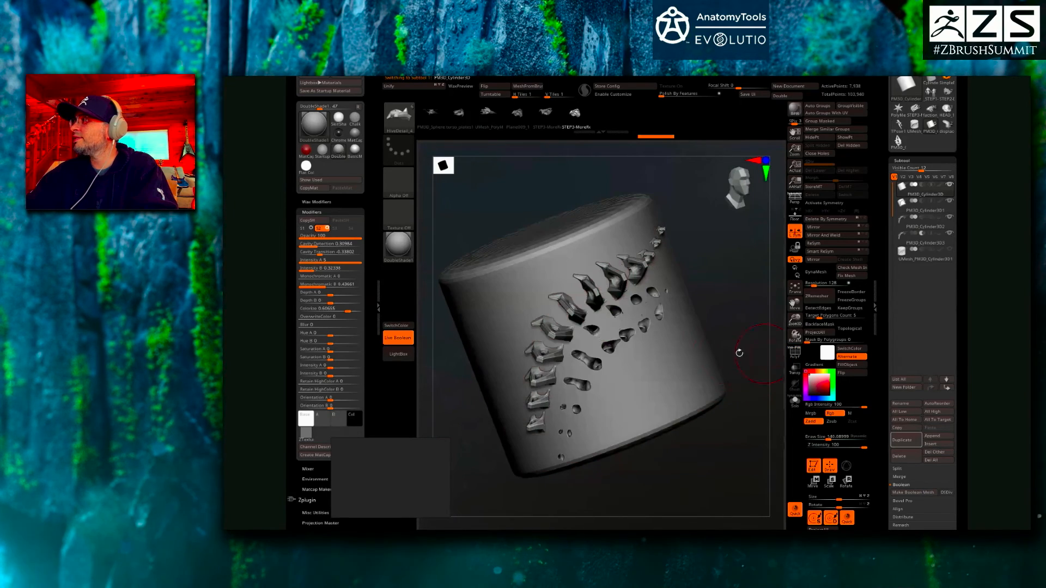
# - Select the subtractive PM3D_Cylinder003 spike row, shift it slightly with a transpose line and turn off Live Boolean
pyautogui.click(925, 238)
pyautogui.press('w')
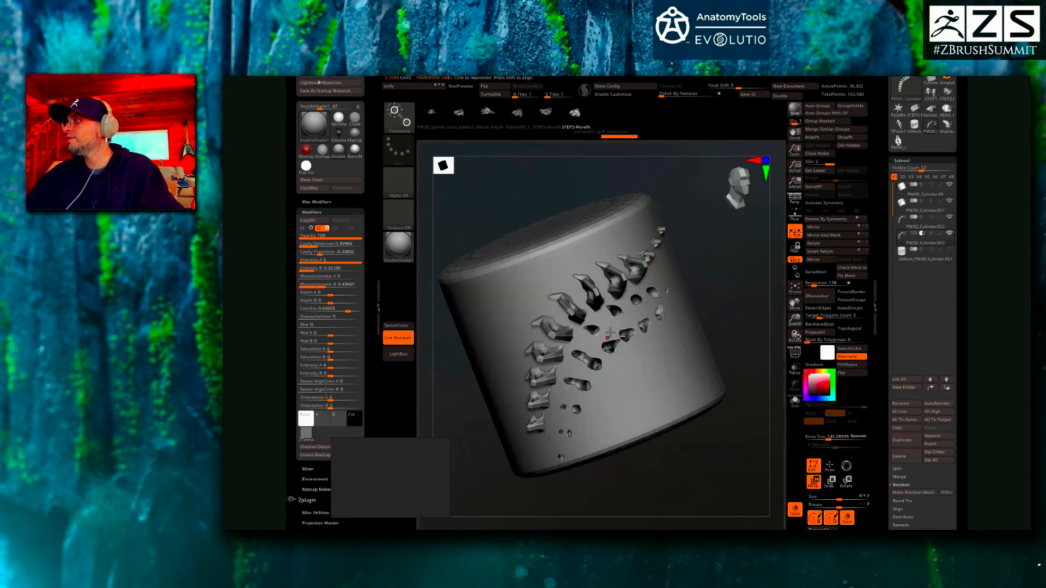
pyautogui.moveTo(632, 342)
pyautogui.mouseDown()
pyautogui.moveTo(664, 380)
pyautogui.moveTo(662, 393)
pyautogui.moveTo(666, 380)
pyautogui.mouseUp()
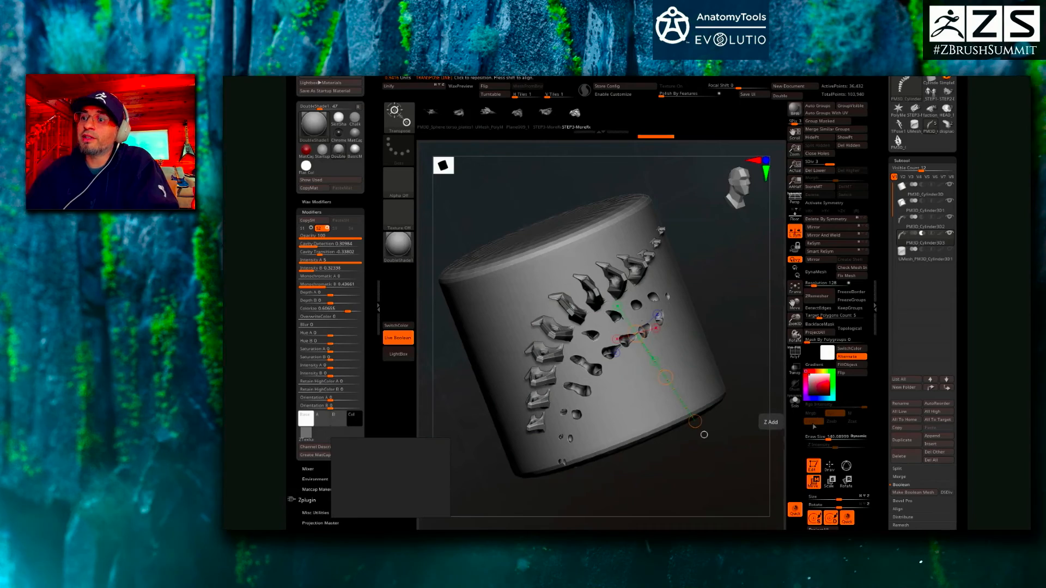
pyautogui.click(398, 337)
# - Look through the available tools, switch to the knight helmet tool and select its STEP2-KnightHelmet-Booleans subtool
pyautogui.click(931, 126)
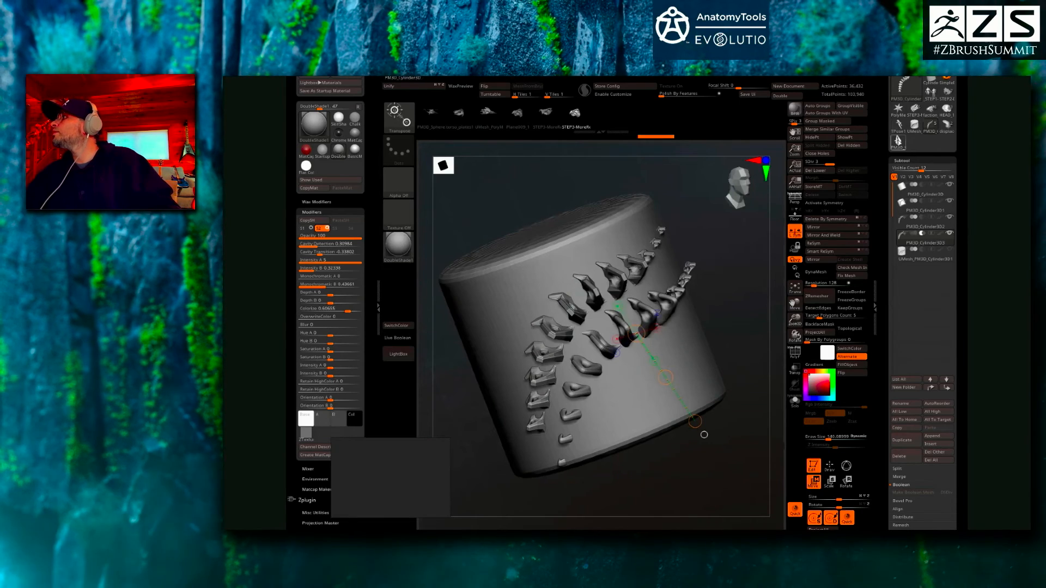
pyautogui.click(947, 128)
pyautogui.click(930, 126)
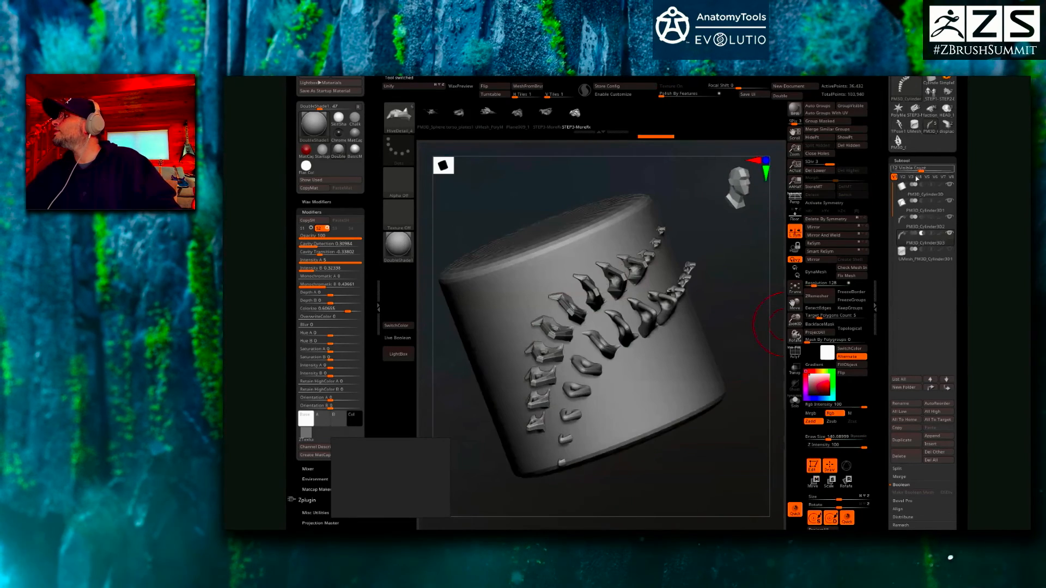
pyautogui.click(920, 114)
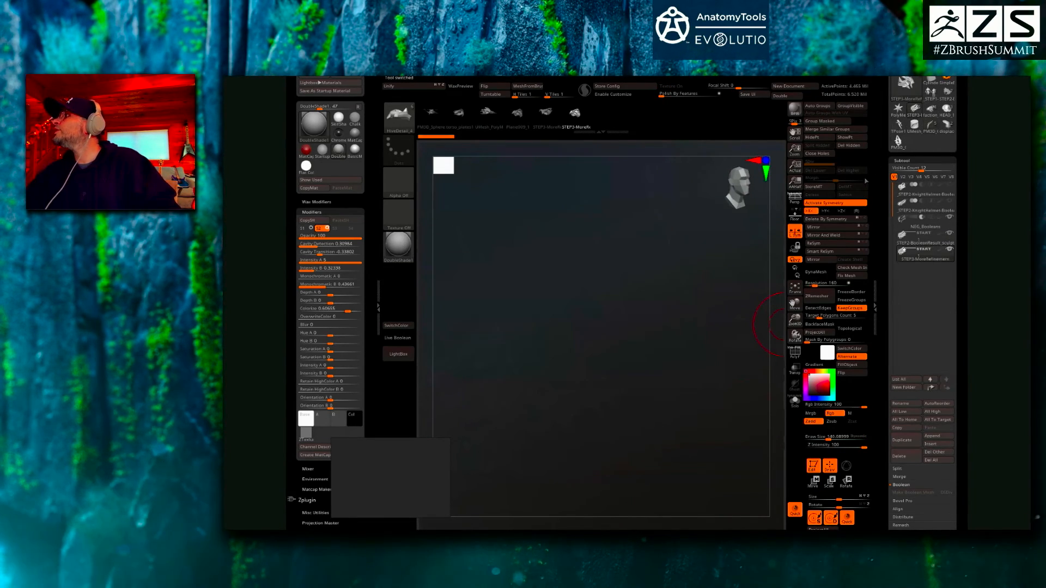
pyautogui.click(925, 195)
# - Isolate the knight helmet base with Solo, view it from the front and show its polygroups with PolyFrame
pyautogui.click(795, 402)
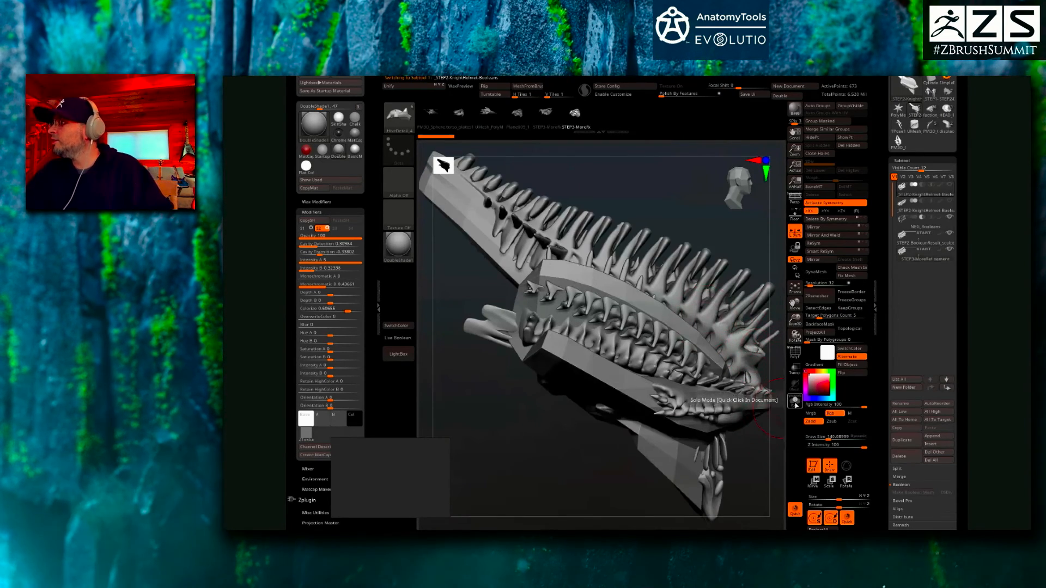
pyautogui.keyDown('alt'); pyautogui.moveTo(720, 270); pyautogui.dragTo(665, 278); pyautogui.keyUp('alt')
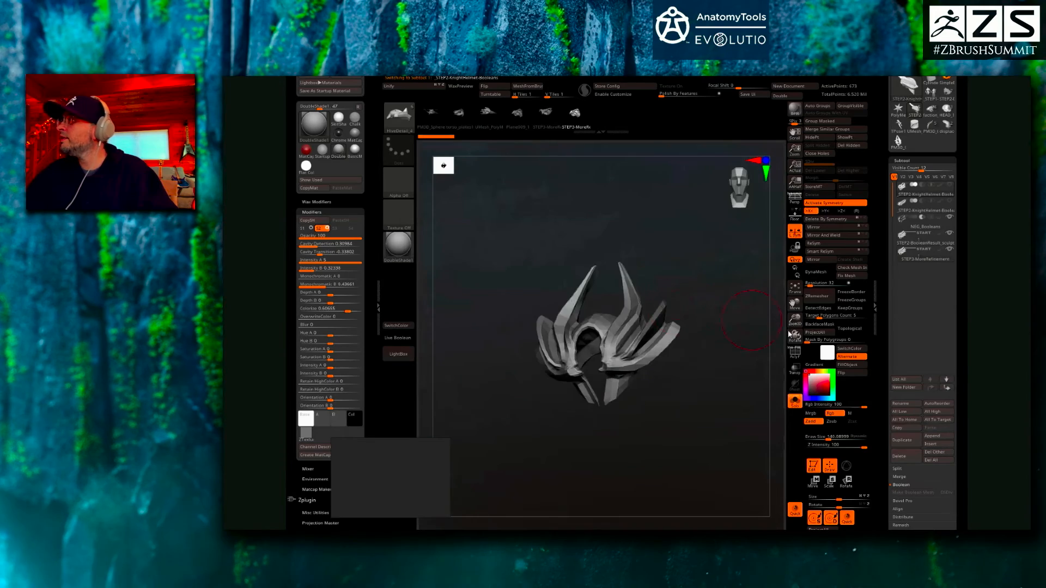
pyautogui.click(795, 355)
pyautogui.moveTo(728, 315)
pyautogui.mouseDown()
pyautogui.moveTo(728, 296)
pyautogui.moveTo(738, 316)
pyautogui.mouseUp()
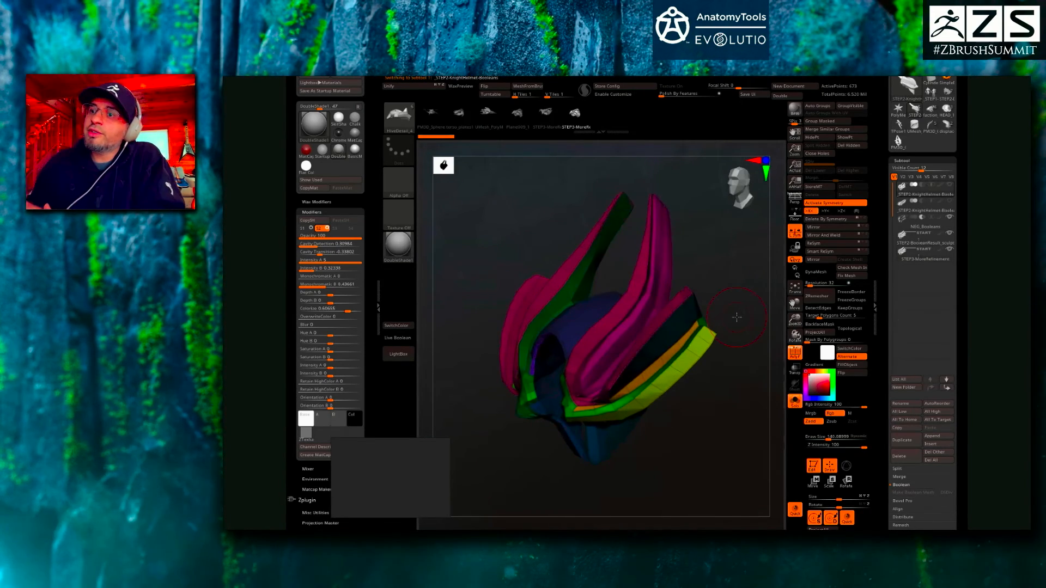
# - Select the knight helmet's spike subtool, turn off Solo and toggle the visibility of the STEP2 sculpted boolean result
pyautogui.moveTo(746, 316); pyautogui.dragTo(785, 347)
pyautogui.press('Down')
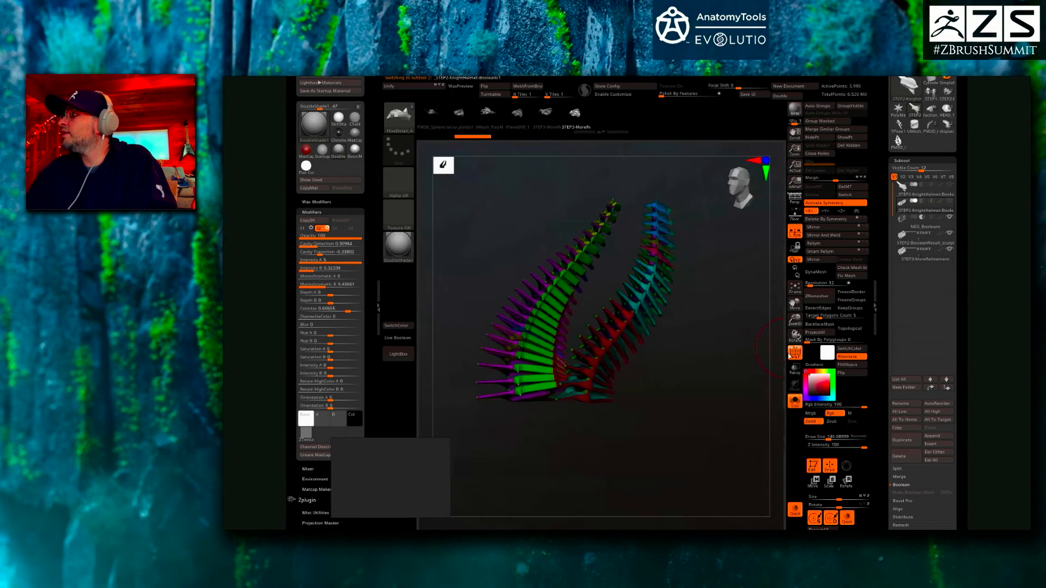
pyautogui.click(798, 405)
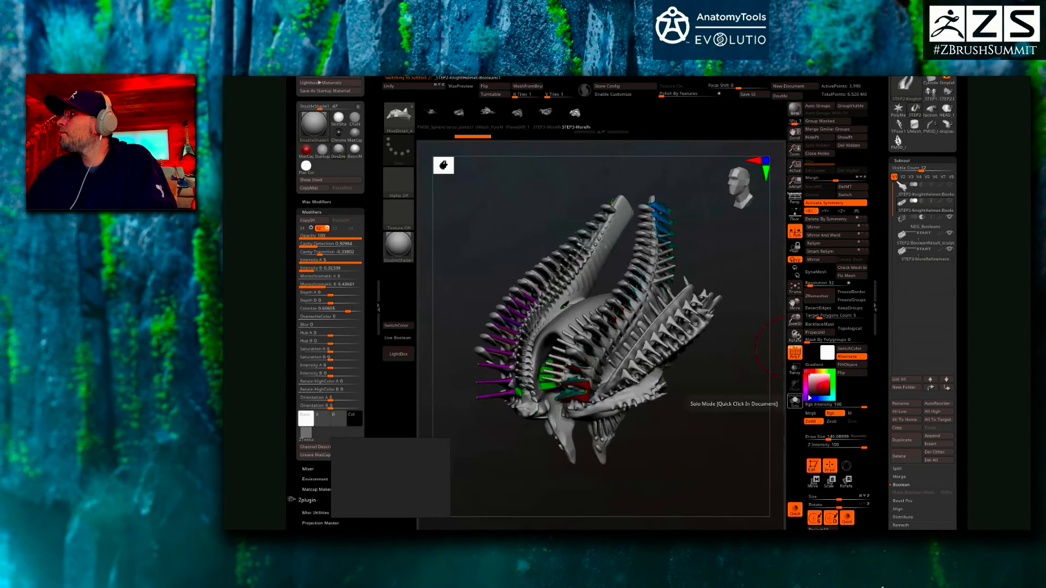
pyautogui.click(950, 240)
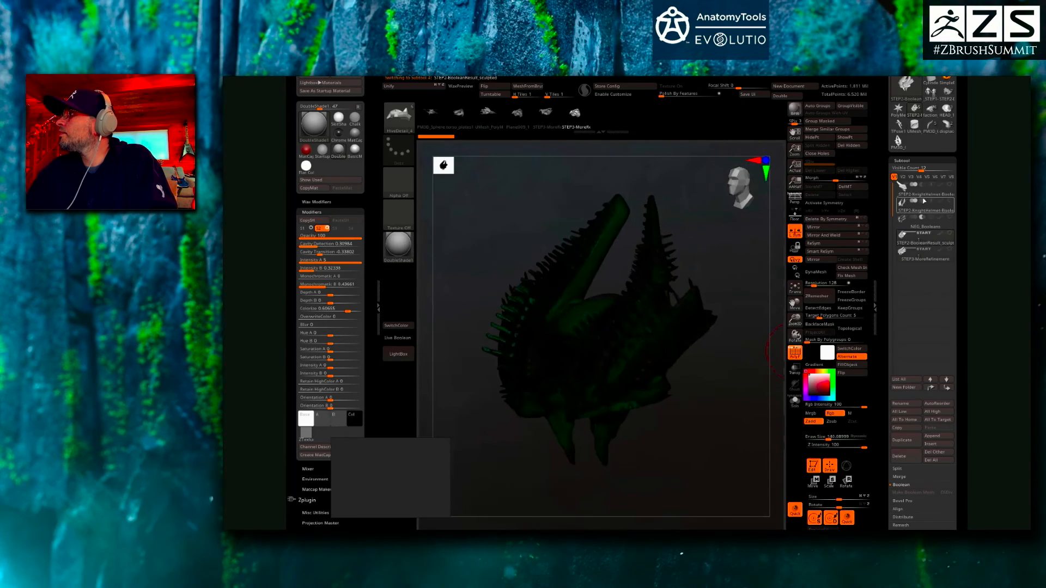
# - Step through the knight helmet's base, spike and NEG_Booleans subtools, adjusting their visibility and comparing their polygroups
pyautogui.click(928, 211)
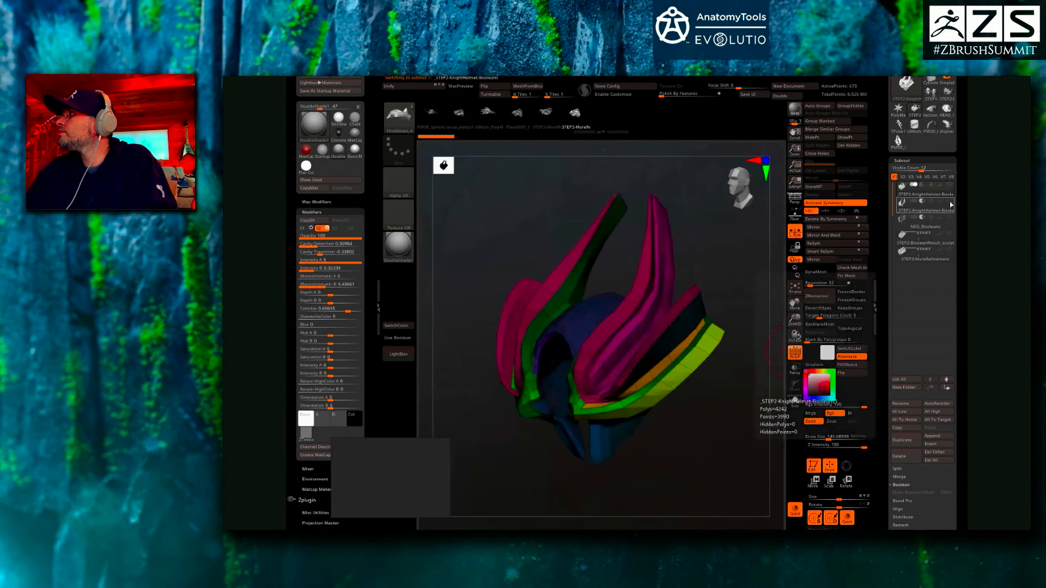
pyautogui.click(950, 201)
pyautogui.moveTo(718, 356); pyautogui.dragTo(754, 368)
pyautogui.press('Down')
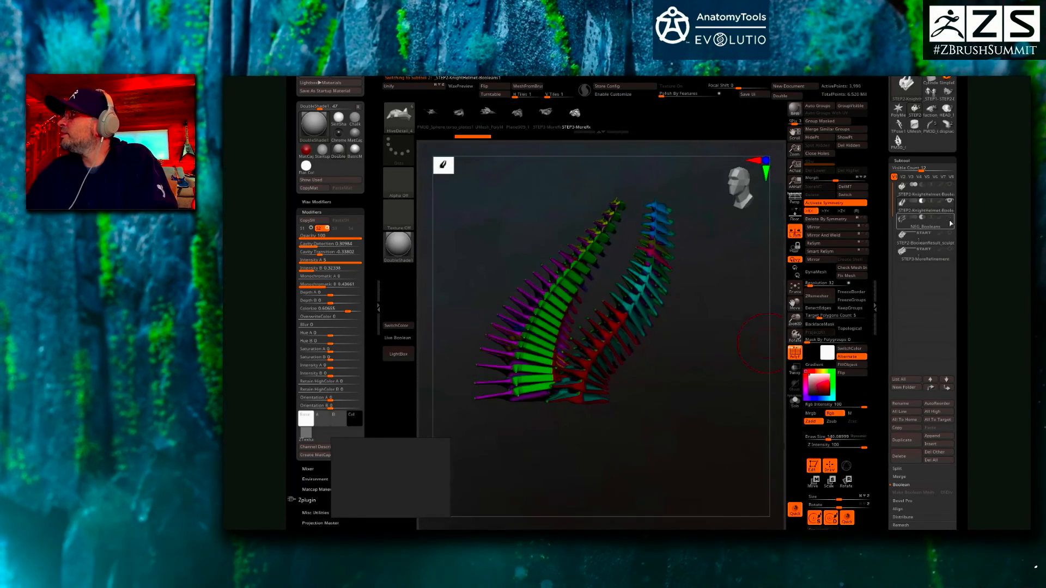
pyautogui.click(945, 218)
pyautogui.moveTo(749, 300); pyautogui.dragTo(683, 346)
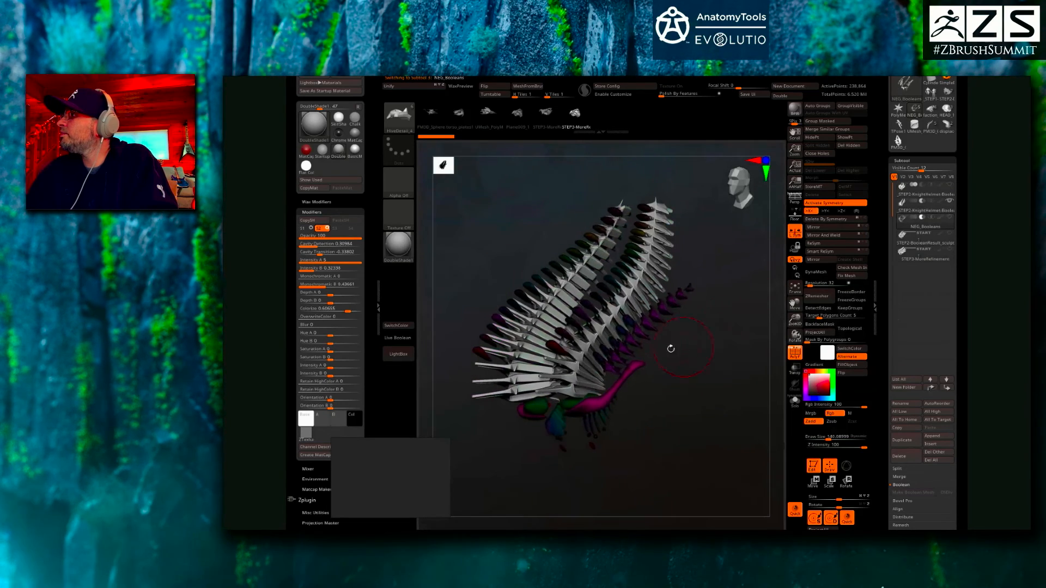
# - Show the helmet base again and preview the NEG_Booleans cuts on it with Live Boolean
pyautogui.click(950, 186)
pyautogui.click(396, 338)
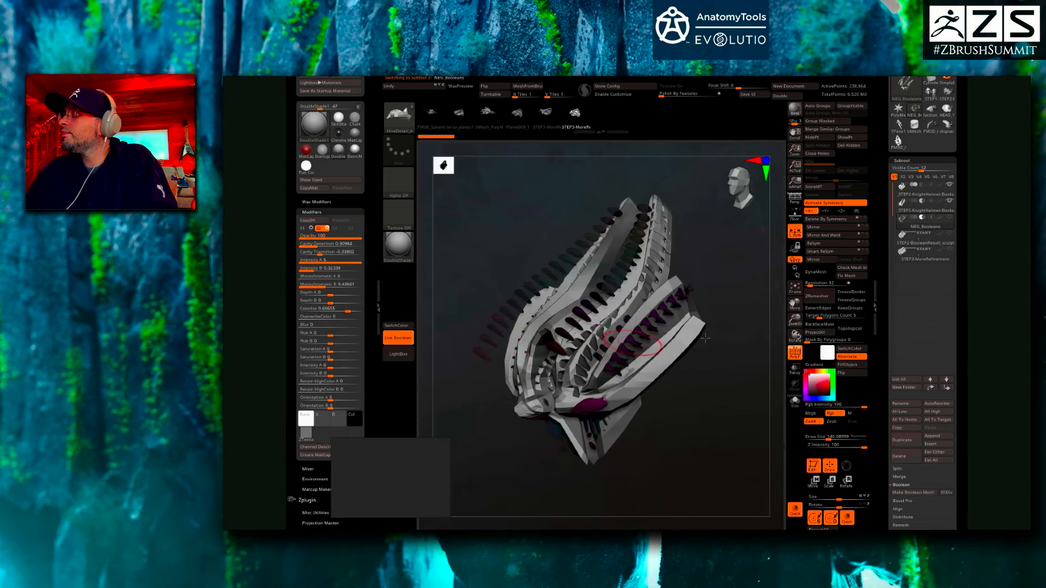
pyautogui.moveTo(689, 339); pyautogui.dragTo(757, 338)
# - Display the sculpted boolean result without Live Boolean and examine its spikes and cutouts up close, checking it briefly with PolyFrame
pyautogui.click(940, 222)
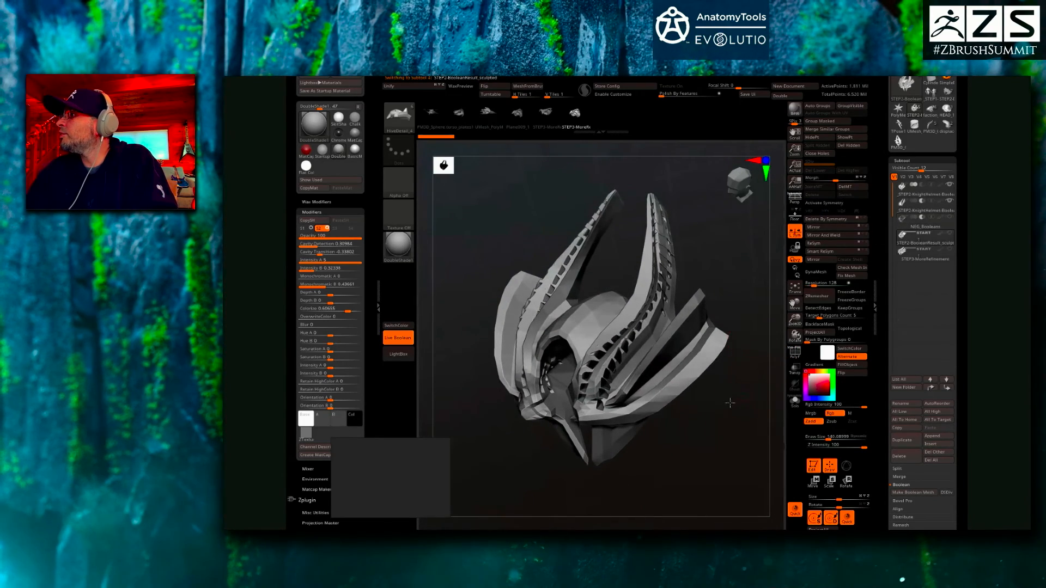
pyautogui.click(396, 340)
pyautogui.moveTo(748, 369); pyautogui.dragTo(749, 380)
pyautogui.moveTo(684, 369); pyautogui.dragTo(791, 361)
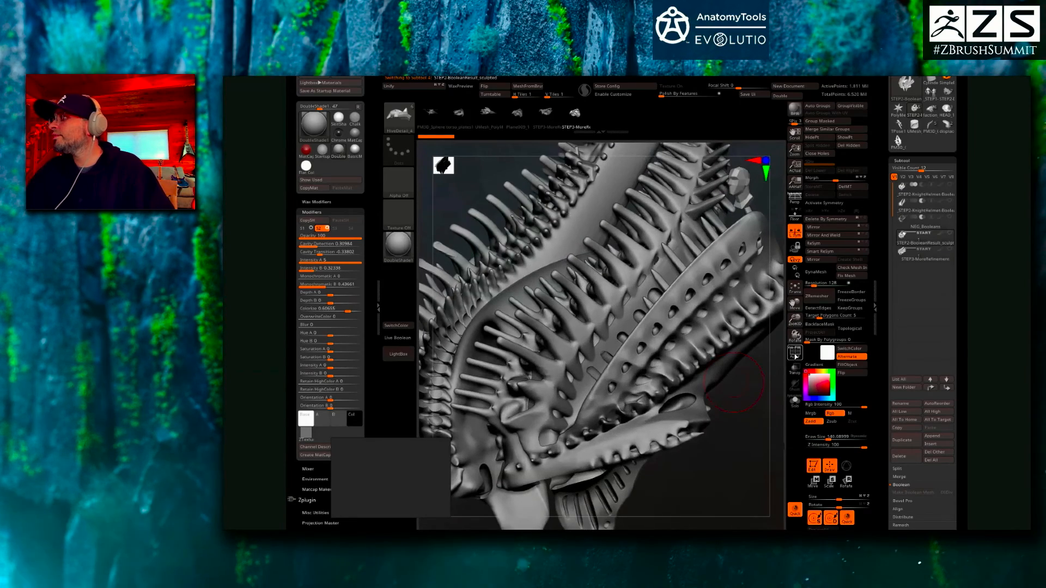
pyautogui.hotkey('shift', 'f')
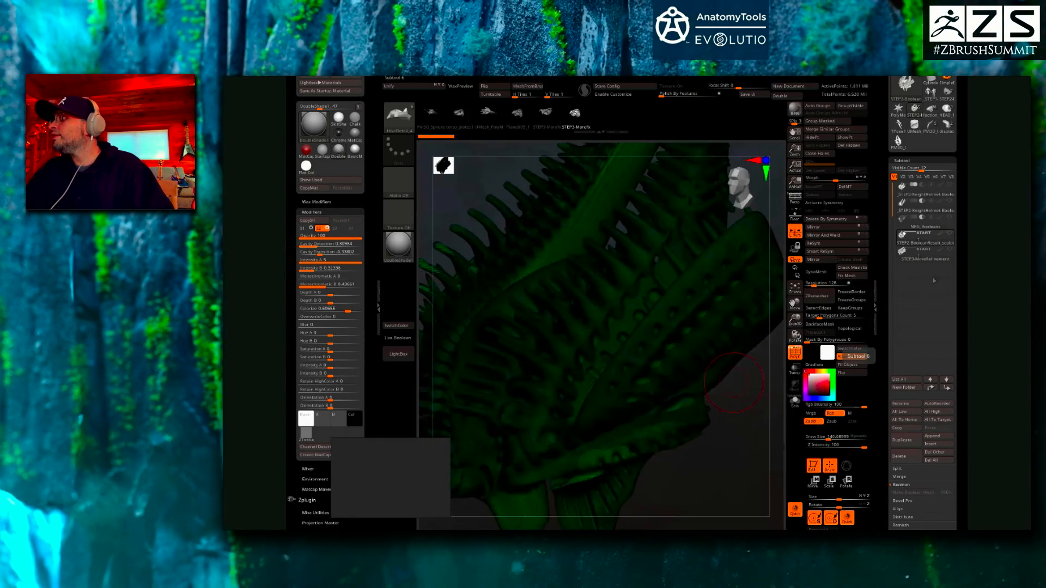
pyautogui.hotkey('shift', 'f')
pyautogui.moveTo(724, 381); pyautogui.dragTo(741, 375)
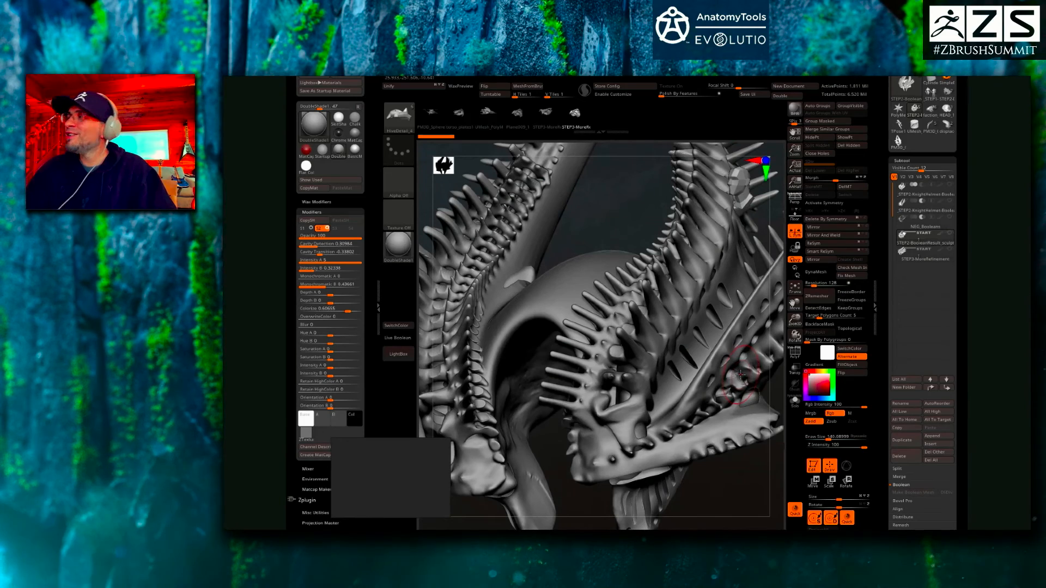
# - Frame the helmet and examine the STEP3-MoreRefinement subtool from several angles
pyautogui.press('f')
pyautogui.moveTo(705, 460)
pyautogui.mouseDown()
pyautogui.moveTo(724, 453)
pyautogui.moveTo(735, 427)
pyautogui.moveTo(701, 442)
pyautogui.moveTo(712, 453)
pyautogui.moveTo(712, 443)
pyautogui.mouseUp()
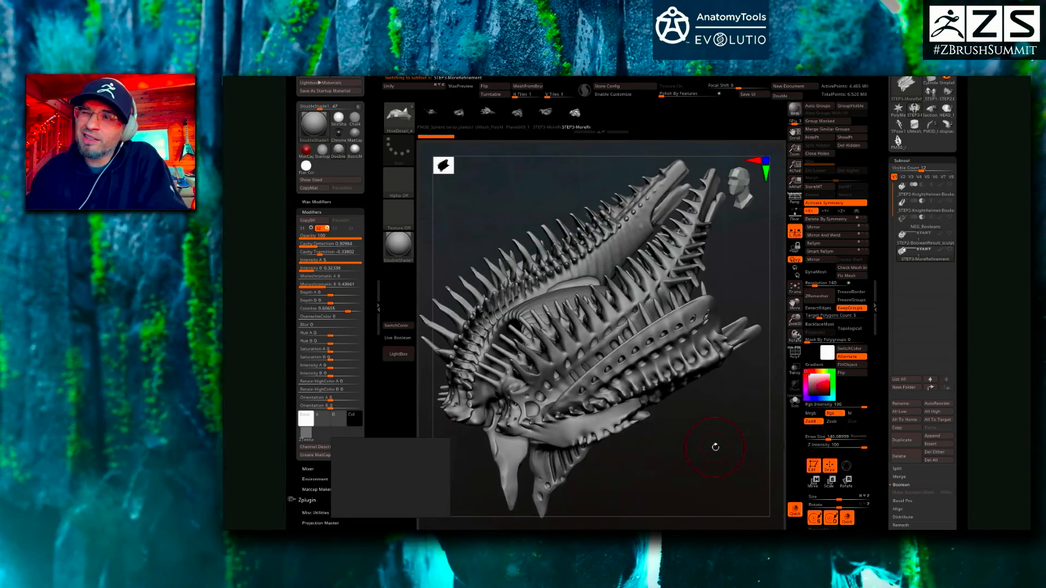
pyautogui.moveTo(703, 453); pyautogui.dragTo(779, 388)
pyautogui.moveTo(796, 322); pyautogui.dragTo(797, 330)
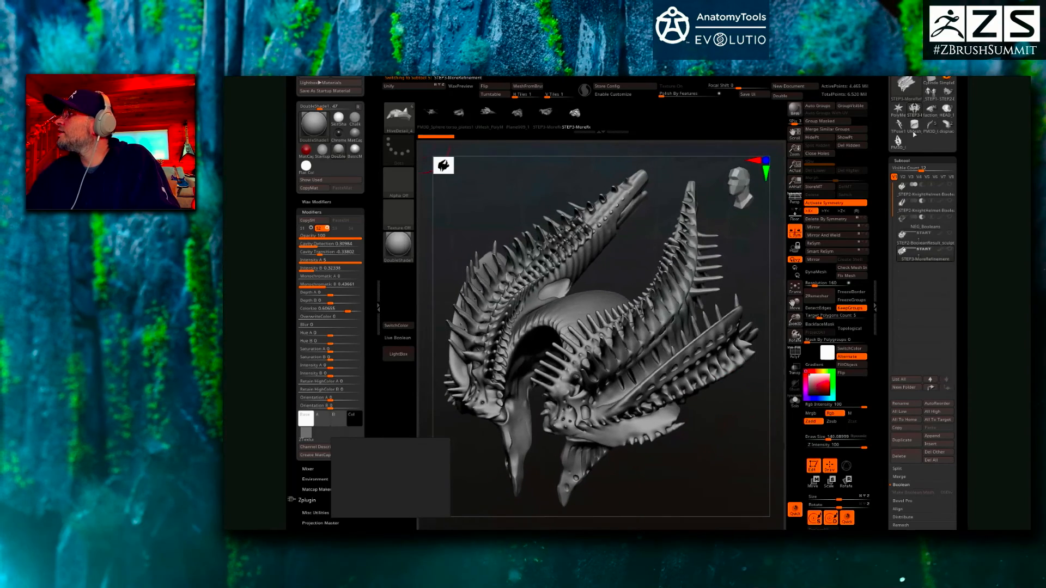
pyautogui.moveTo(783, 231); pyautogui.dragTo(782, 220)
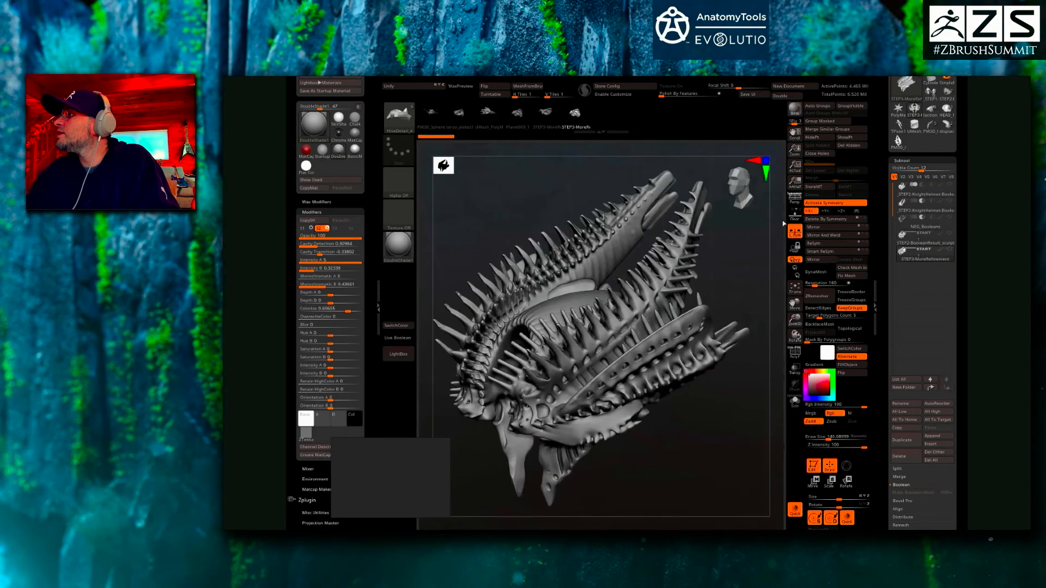
# - Switch tools from the Acolyte head to the Lucent Hive Knights character and frame the full body from the front
pyautogui.moveTo(946, 116)
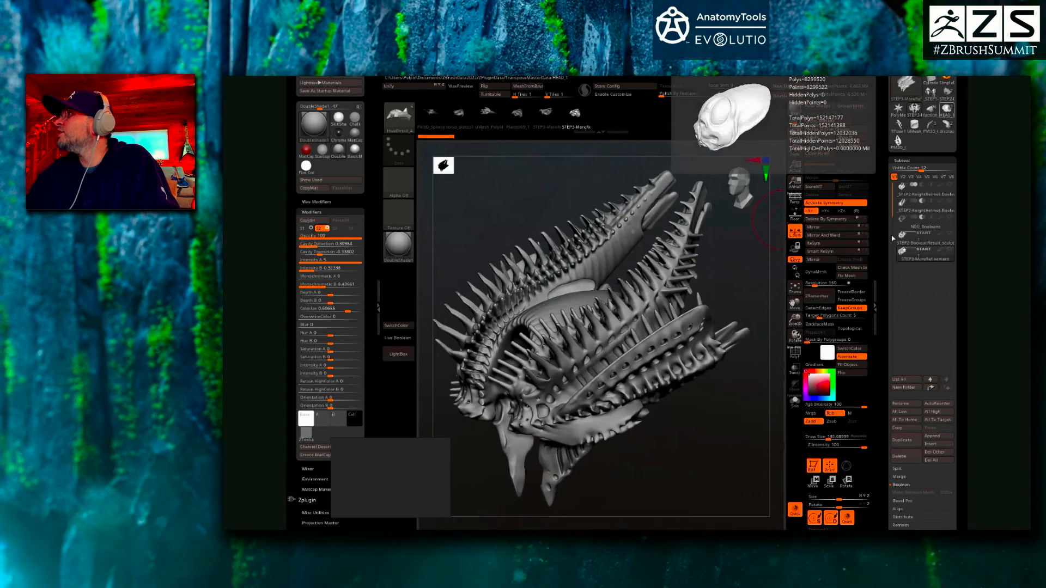
pyautogui.click(947, 115)
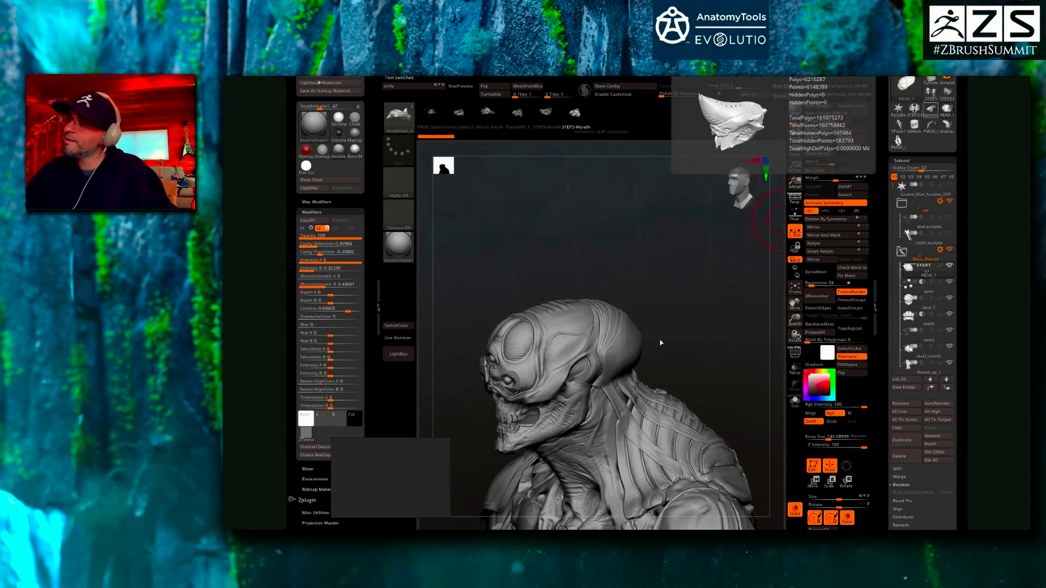
pyautogui.keyDown('shift'); pyautogui.moveTo(711, 309); pyautogui.dragTo(781, 292); pyautogui.keyUp('shift')
pyautogui.press('f')
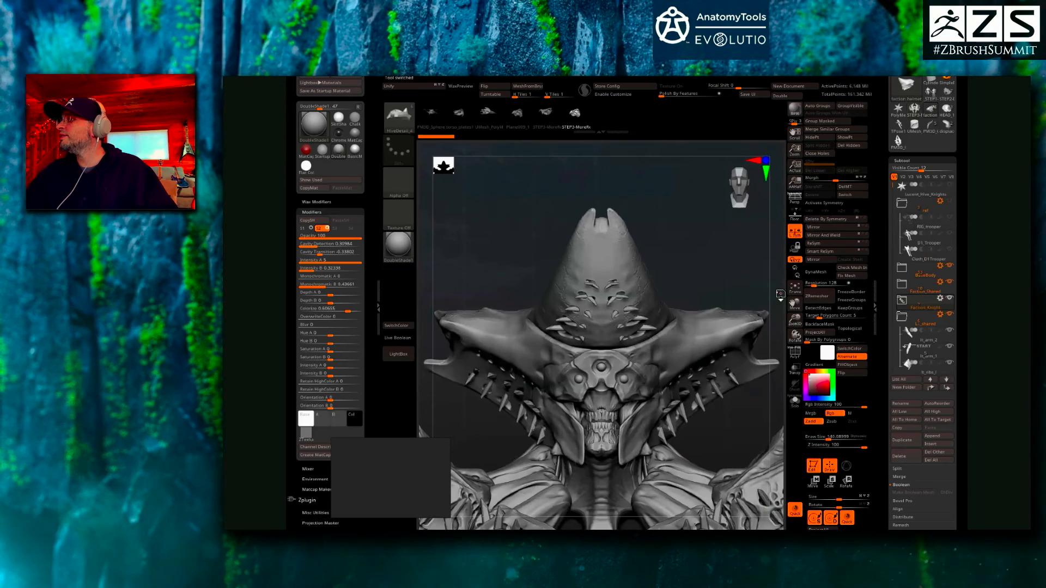
pyautogui.press('f')
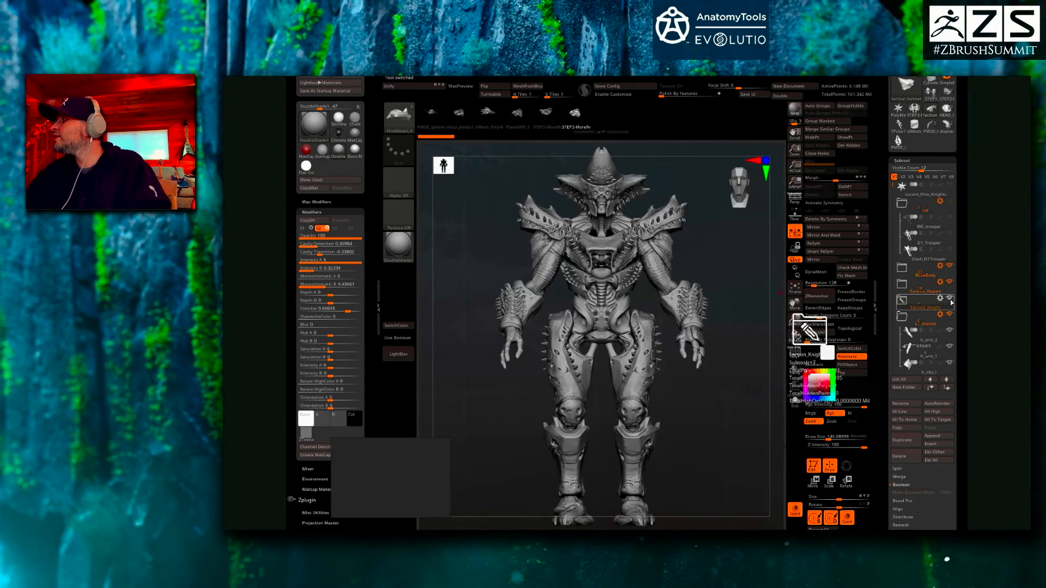
# - Toggle the knight's armor folders, isolate the teeth briefly with Solo, and show the full body with the spiked knight armor
pyautogui.moveTo(950, 305)
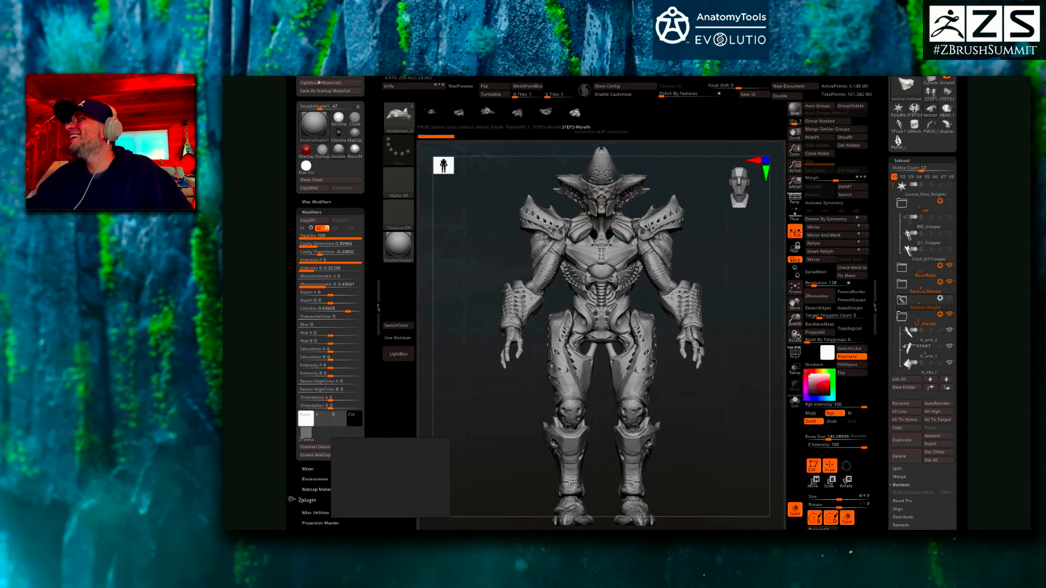
pyautogui.click(795, 400)
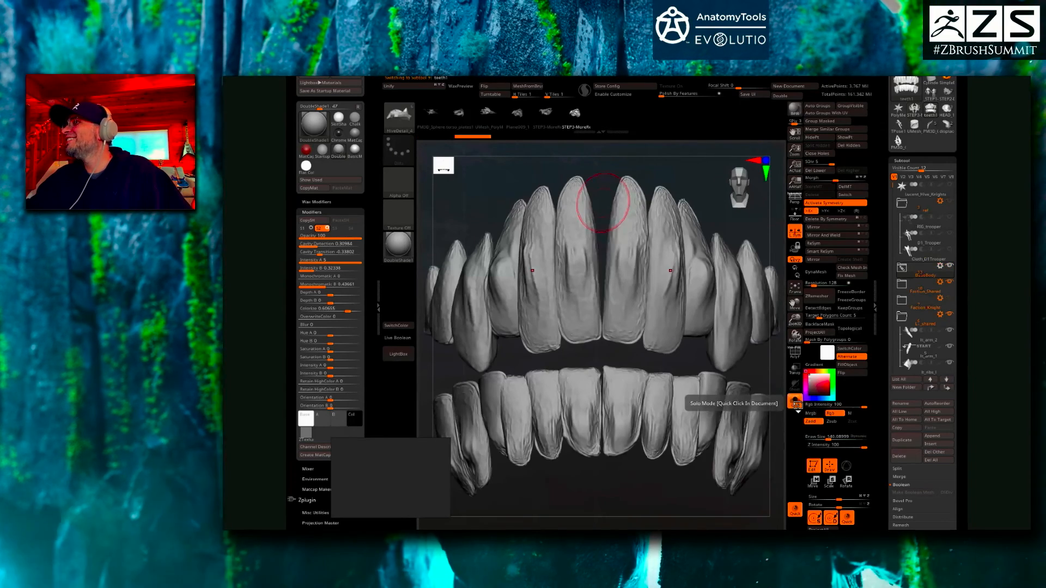
pyautogui.keyDown('alt'); pyautogui.moveTo(618, 491); pyautogui.dragTo(654, 473); pyautogui.keyUp('alt')
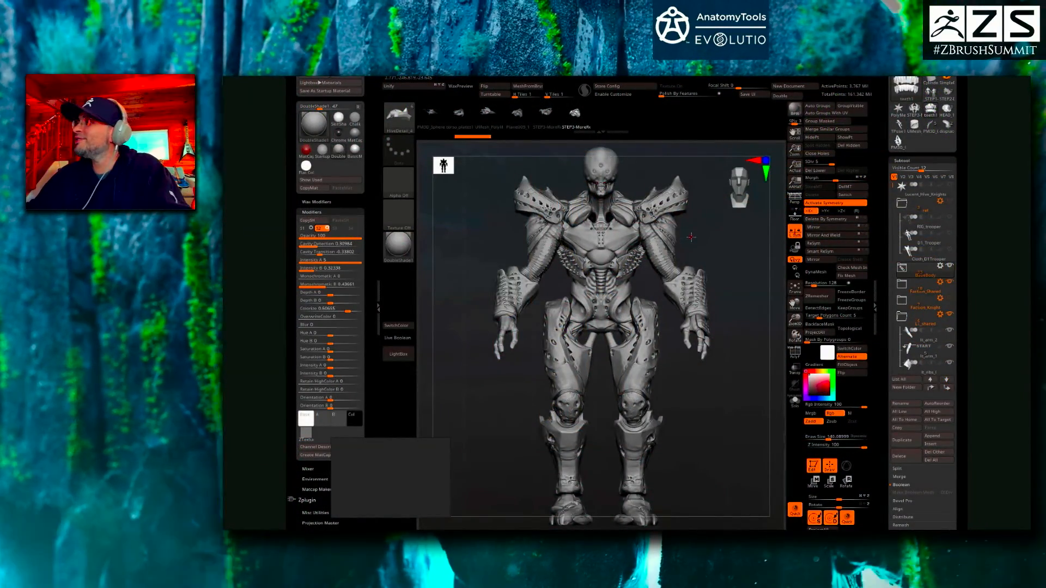
pyautogui.click(901, 317)
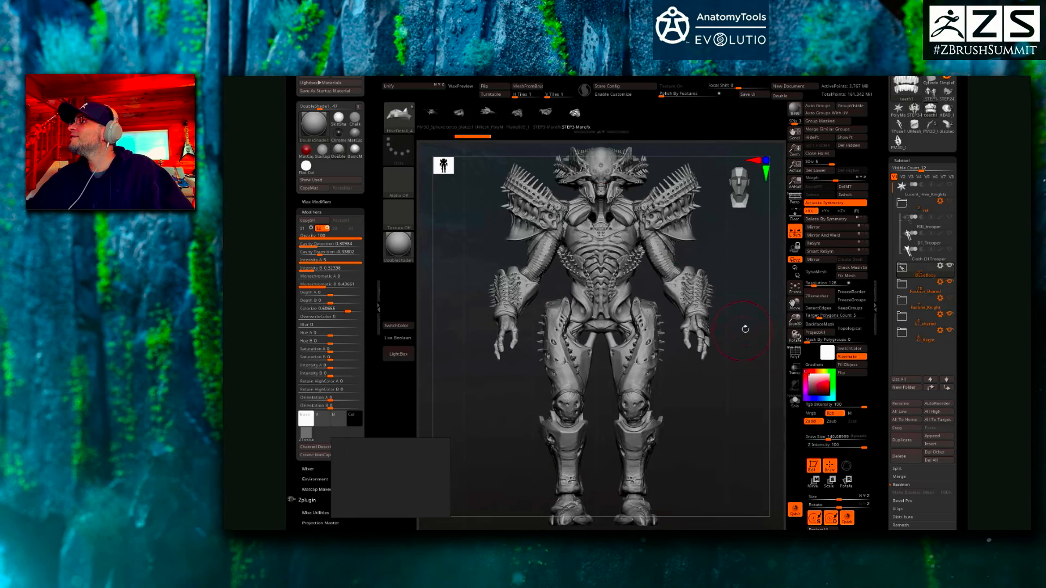
# - Examine the knight's spiked helmet and shoulder armor up close from the front and side
pyautogui.moveTo(730, 263)
pyautogui.keyDown('alt'); pyautogui.mouseDown()
pyautogui.moveTo(736, 381)
pyautogui.moveTo(700, 393)
pyautogui.mouseUp(); pyautogui.keyUp('alt')
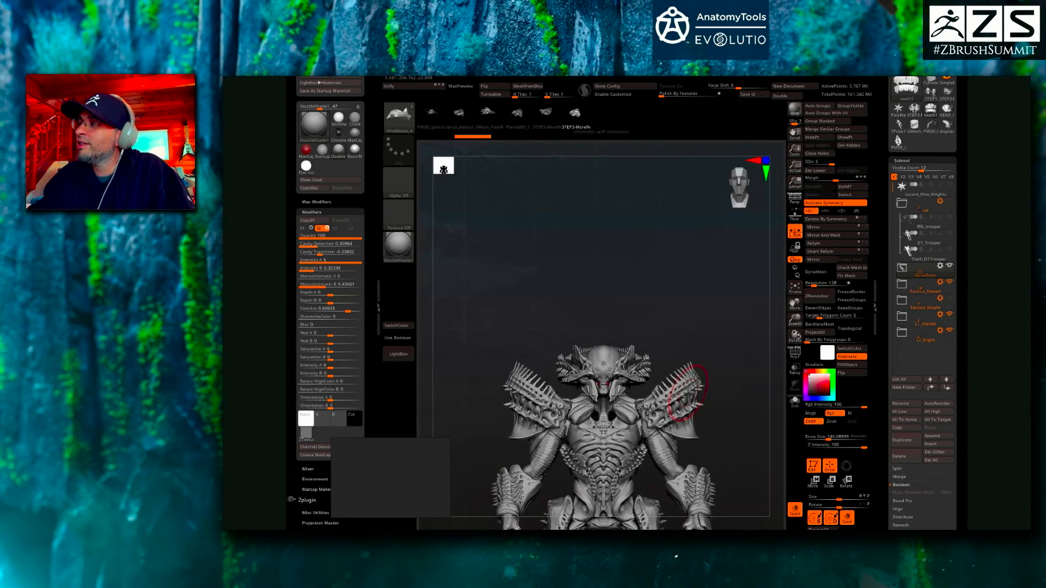
pyautogui.moveTo(731, 377)
pyautogui.mouseDown()
pyautogui.moveTo(725, 336)
pyautogui.moveTo(755, 376)
pyautogui.moveTo(749, 370)
pyautogui.mouseUp()
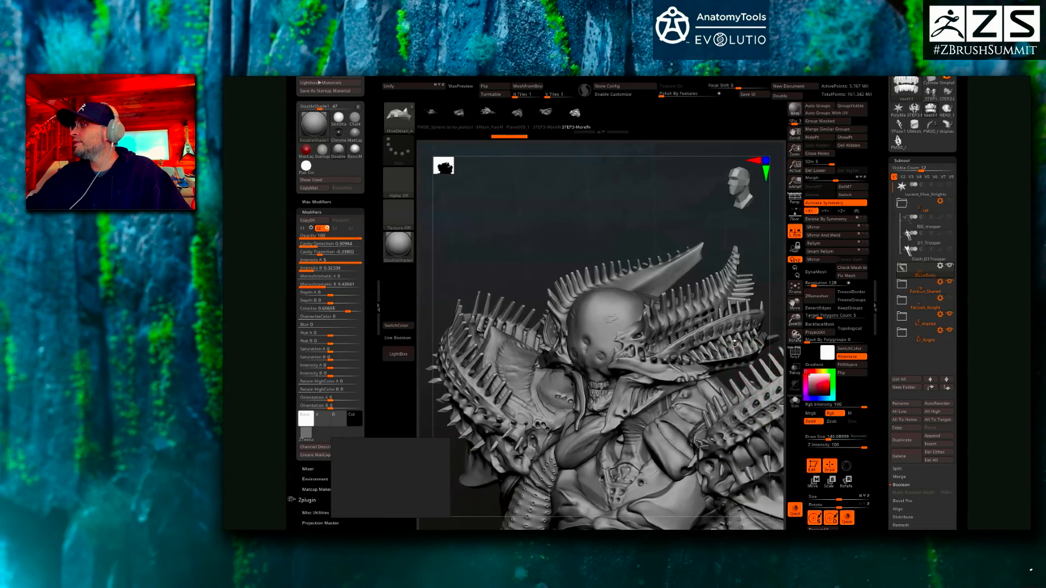
pyautogui.keyDown('alt'); pyautogui.moveTo(696, 303); pyautogui.dragTo(691, 312); pyautogui.keyUp('alt')
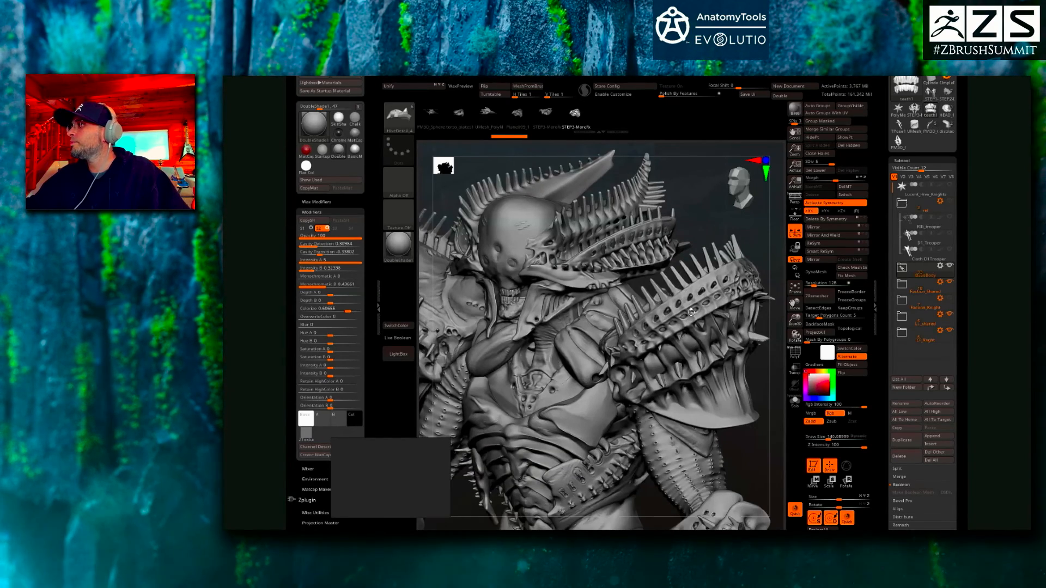
# - Select the knight's shoulder armor, inspect it alone with Solo and back in context, and reframe the full character
pyautogui.keyDown('alt'); pyautogui.moveTo(692, 308); pyautogui.dragTo(693, 309, button='right'); pyautogui.keyUp('alt')
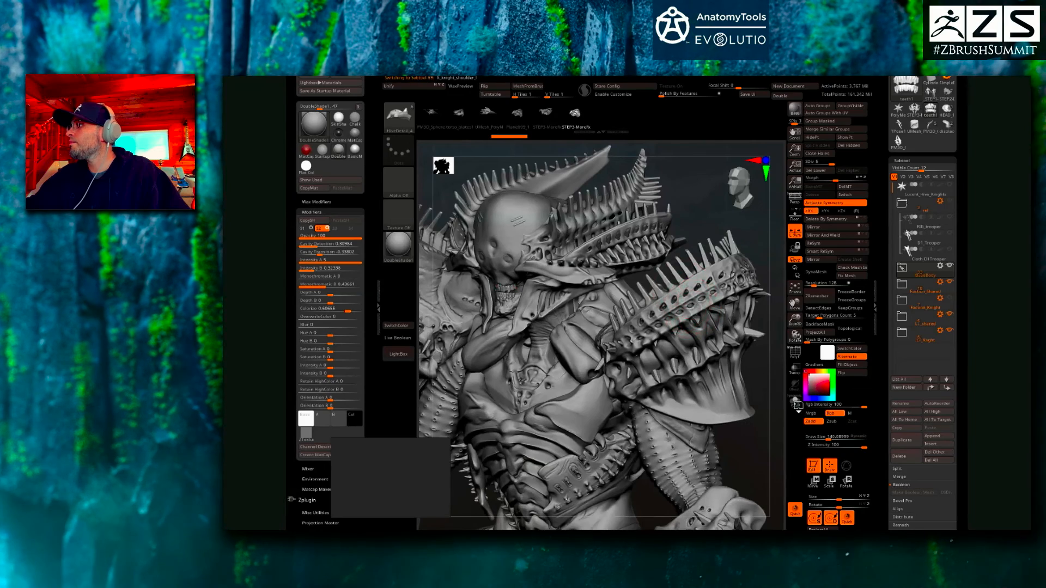
pyautogui.click(795, 402)
pyautogui.moveTo(675, 453); pyautogui.dragTo(702, 442)
pyautogui.click(794, 404)
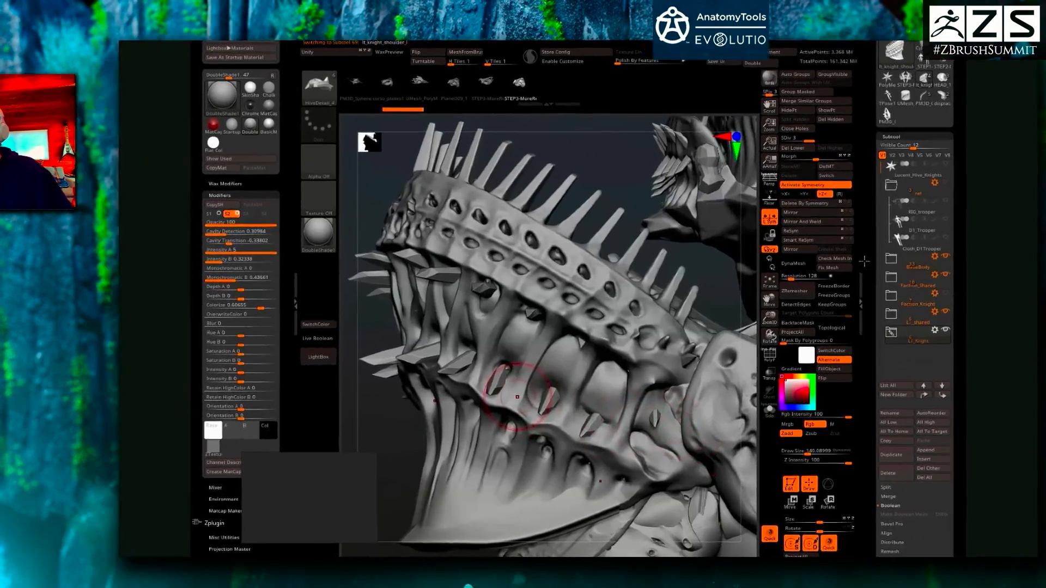
pyautogui.press('f')
pyautogui.moveTo(659, 373); pyautogui.dragTo(797, 273)
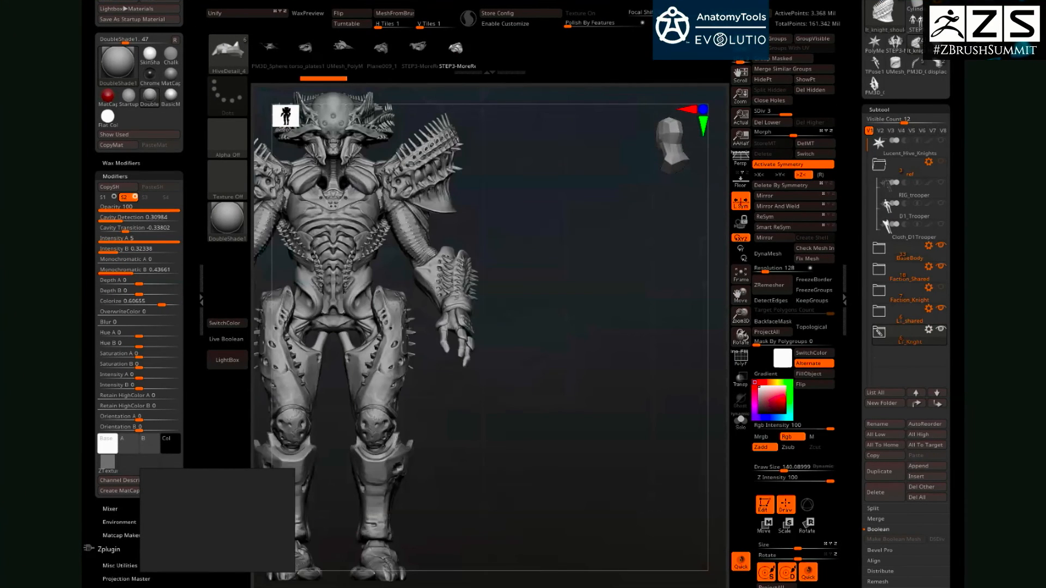
# - Switch to the HEAD_1 Acolyte tool, isolate its head subtool with Solo and frame it from the front
pyautogui.press('F1')
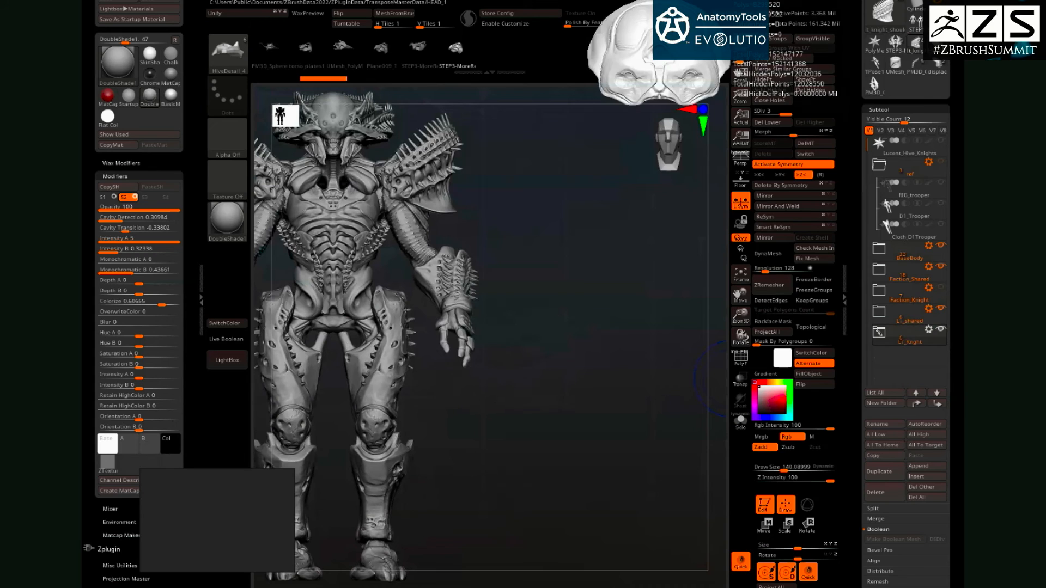
pyautogui.click(937, 48)
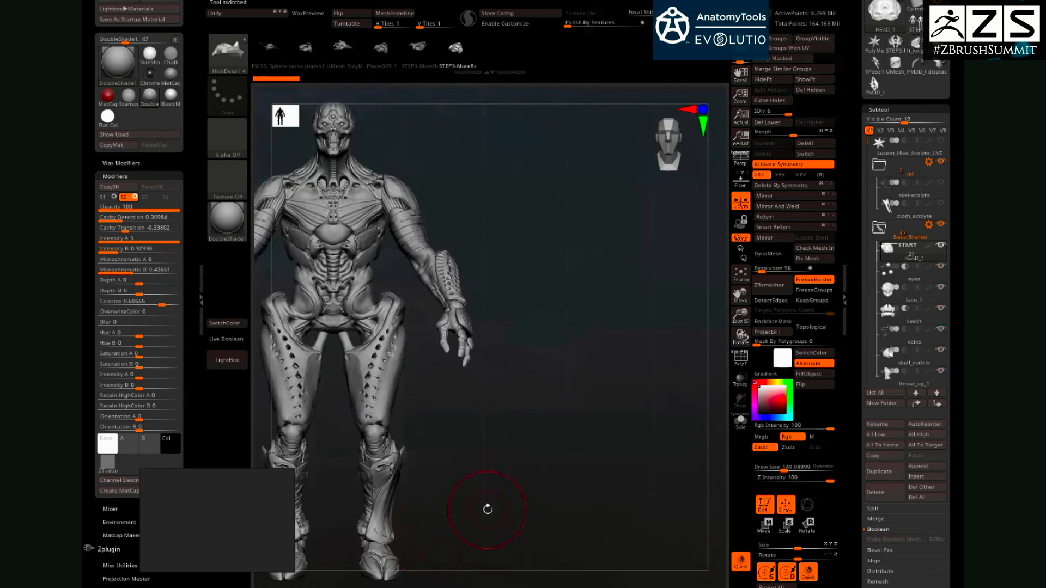
pyautogui.moveTo(503, 435); pyautogui.dragTo(858, 338)
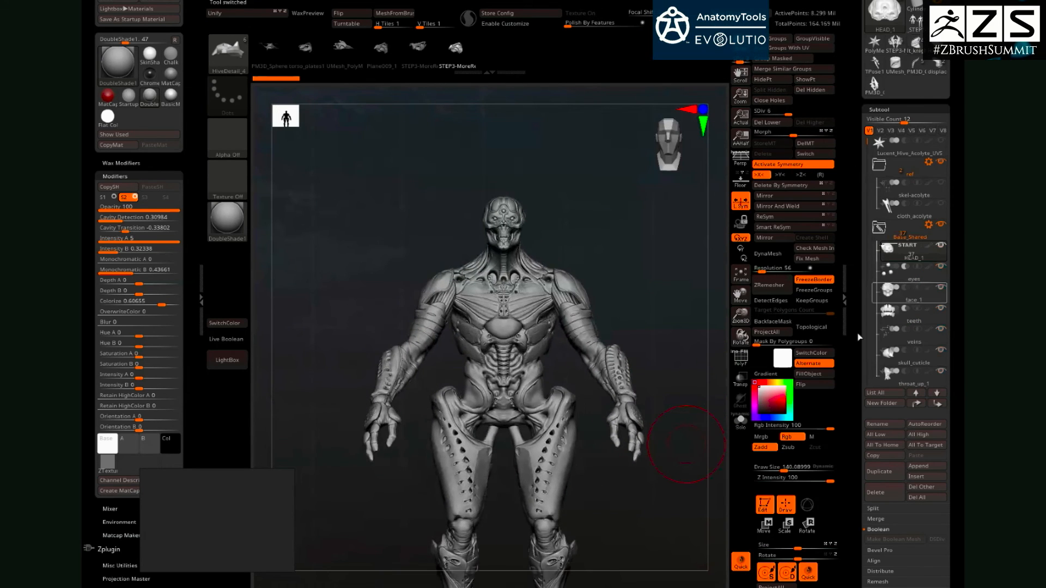
pyautogui.click(741, 422)
pyautogui.press('f')
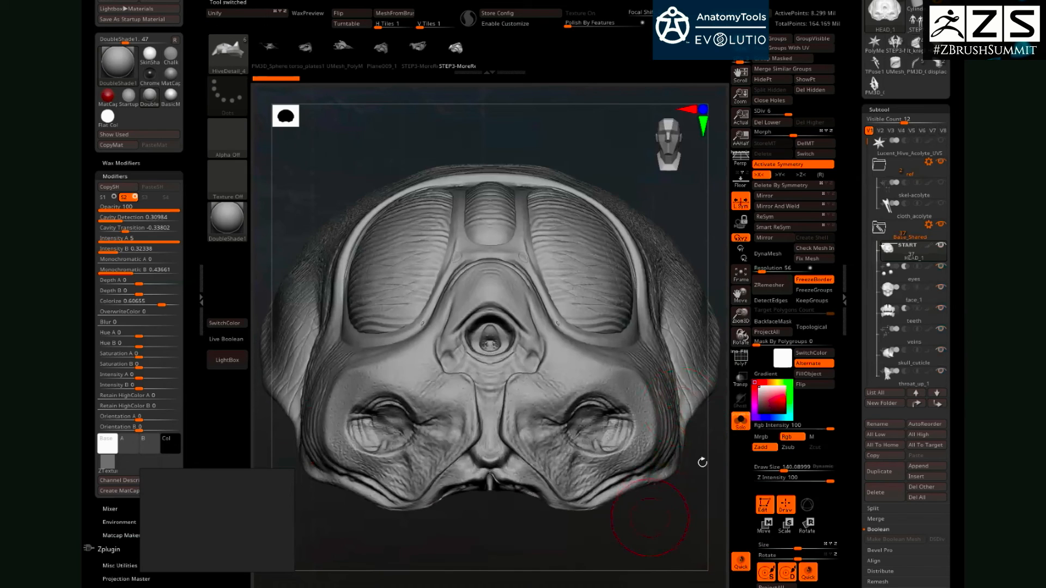
# - Turn off Solo and step through the Acolyte's eyes, face, teeth and veins subtools with PolyFrame on
pyautogui.click(740, 422)
pyautogui.moveTo(748, 312); pyautogui.dragTo(740, 289)
pyautogui.press('Down')
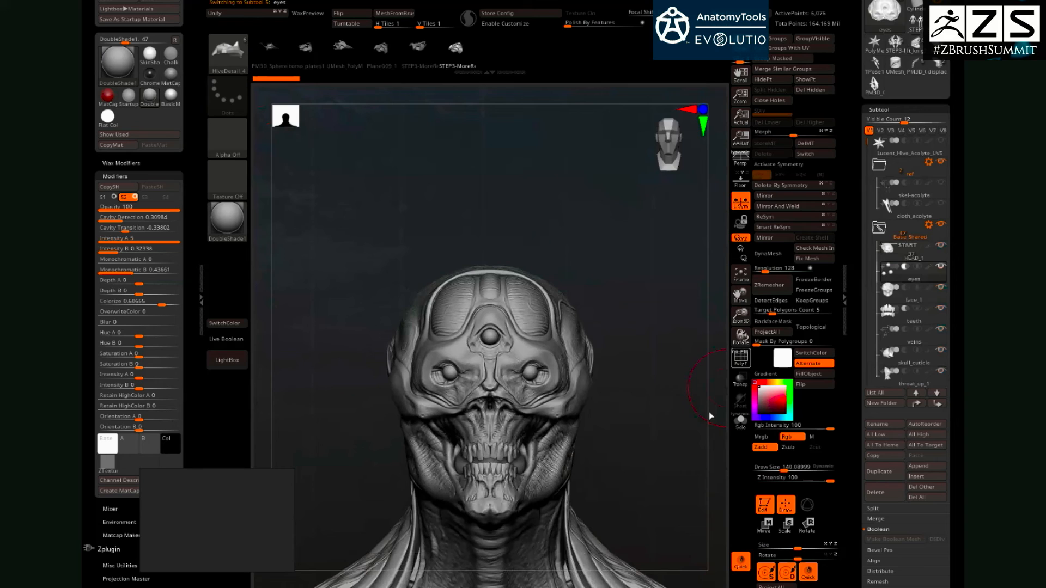
pyautogui.press('Down')
pyautogui.moveTo(688, 440); pyautogui.dragTo(691, 442)
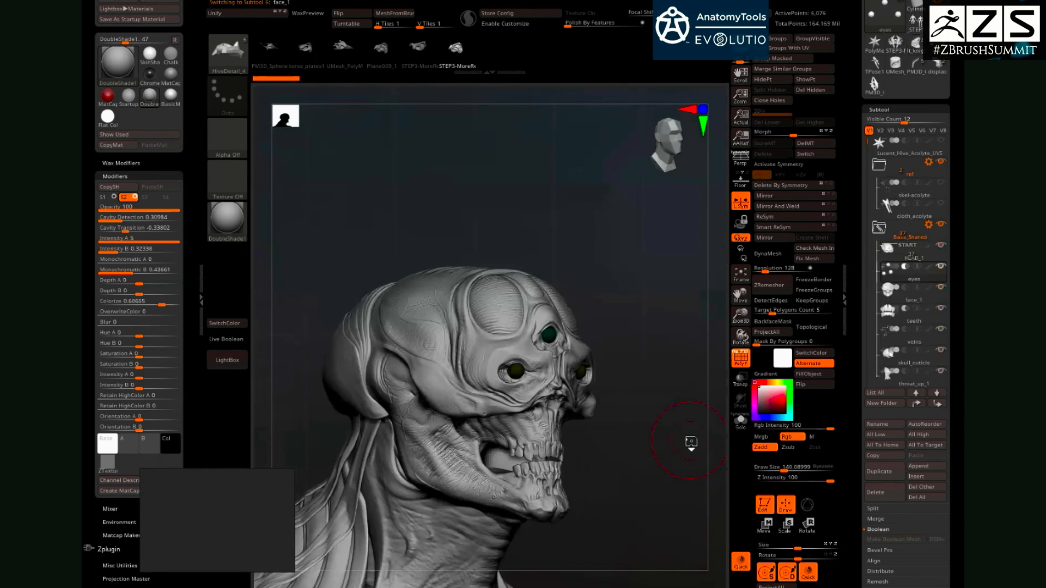
pyautogui.press('Down')
pyautogui.press('Down')
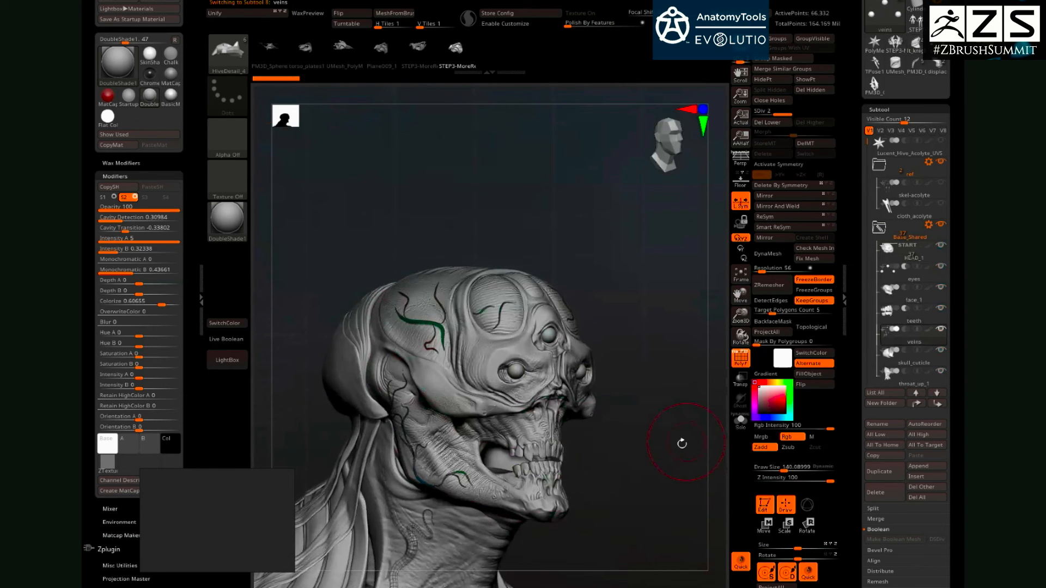
# - Frame the Acolyte's full body from the front, select the PORES1 subtool and collapse the Base_Shared folder
pyautogui.press('f')
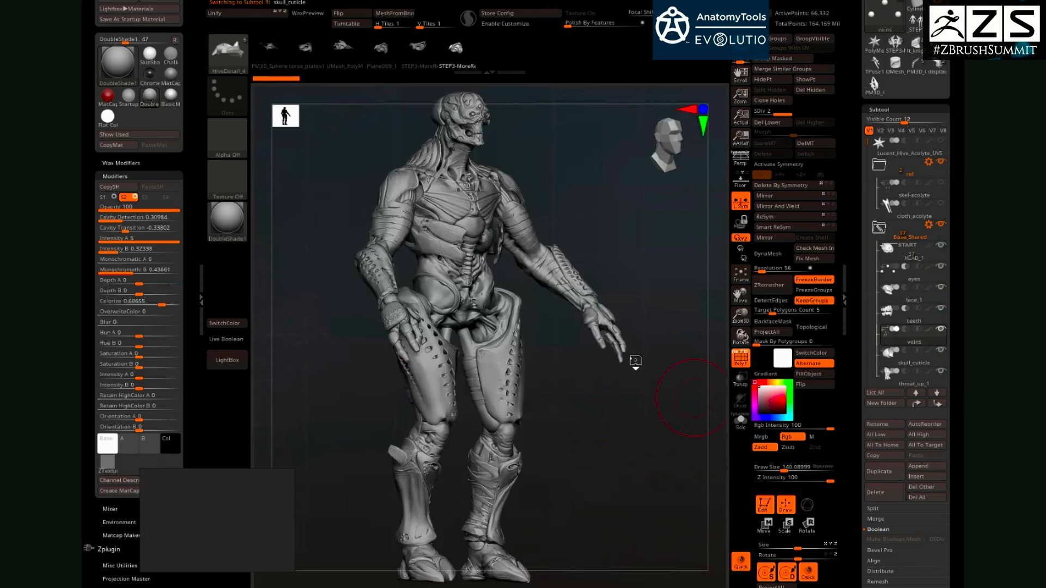
pyautogui.moveTo(613, 403)
pyautogui.mouseDown()
pyautogui.moveTo(616, 414)
pyautogui.moveTo(583, 410)
pyautogui.mouseUp()
pyautogui.press('Down')
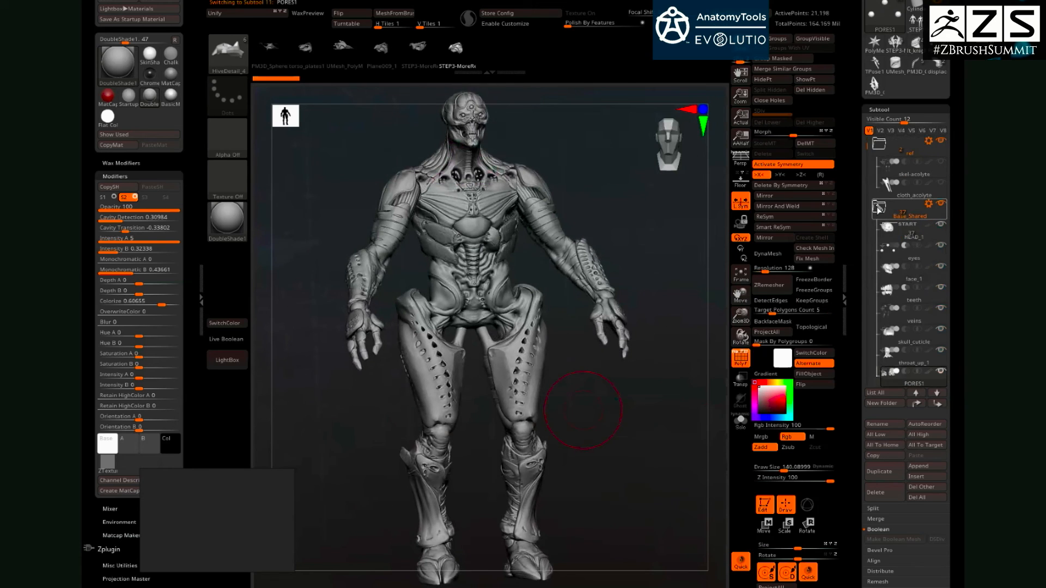
pyautogui.click(878, 207)
# - Show and expand the Faction_Trooper folder, and turn on visibility for its two cloth subtools and the trooper helmet
pyautogui.moveTo(945, 246)
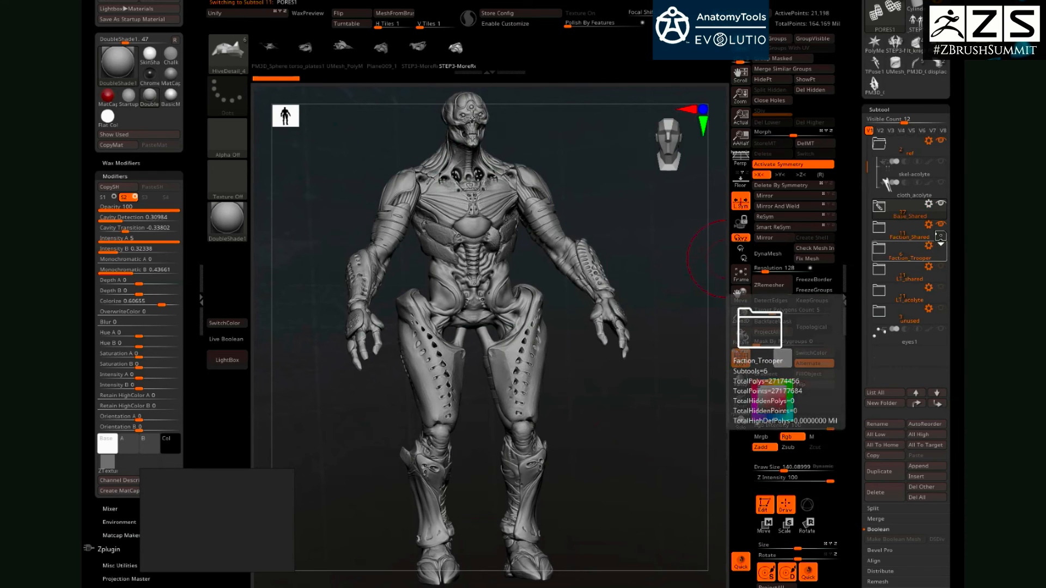
pyautogui.click(940, 246)
pyautogui.click(880, 250)
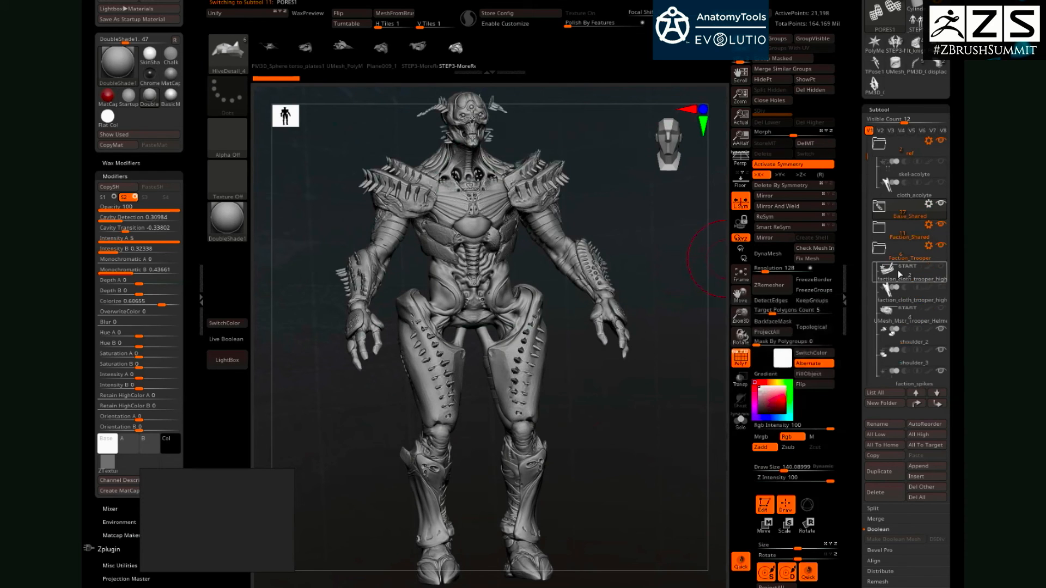
pyautogui.click(943, 269)
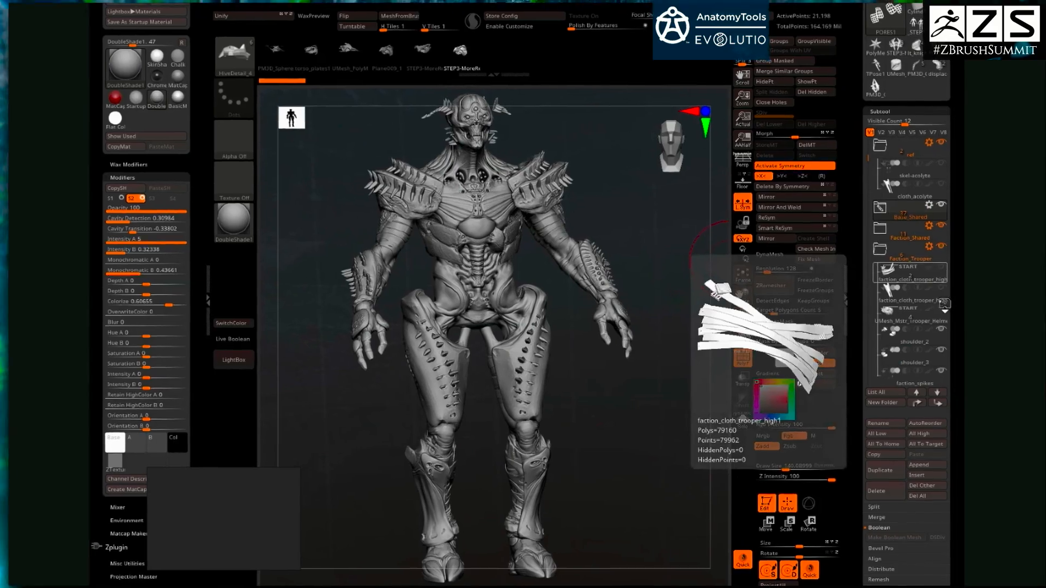
pyautogui.click(943, 289)
pyautogui.click(942, 309)
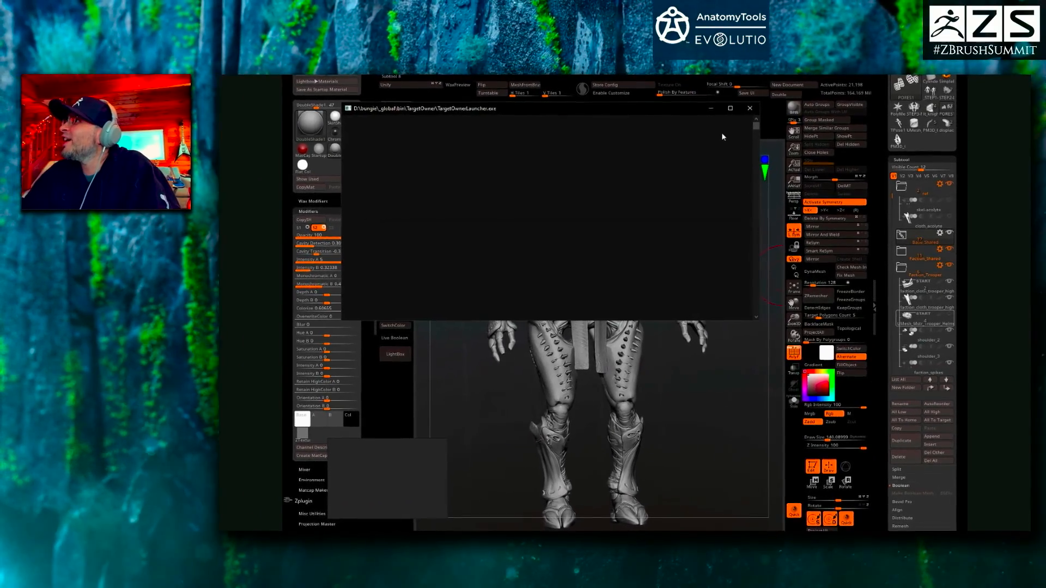
# - Review the armored trooper at full height from the front, collapse Faction_Trooper and expand the LT_shared folder
pyautogui.moveTo(734, 235); pyautogui.dragTo(727, 238)
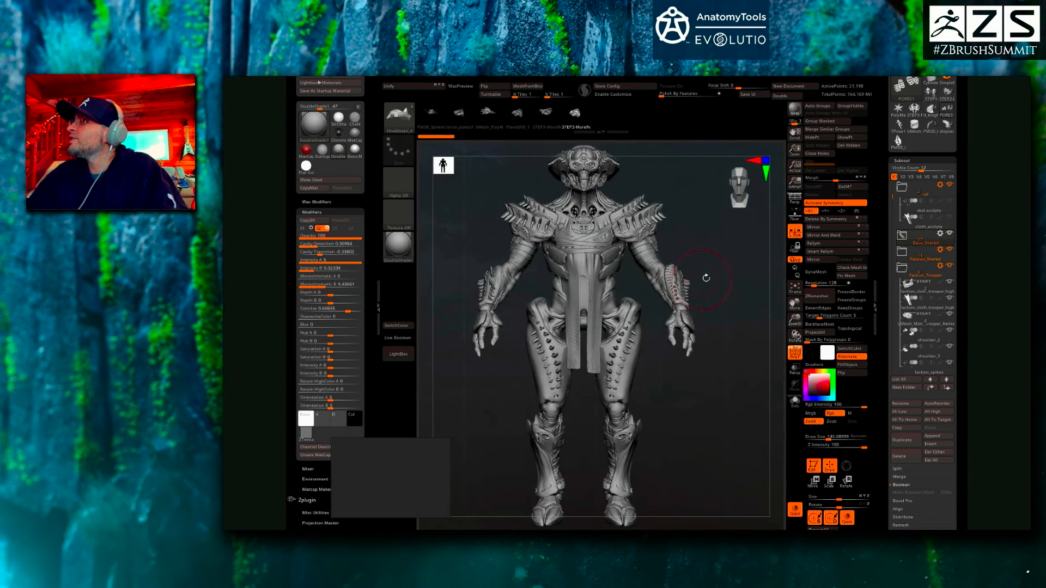
pyautogui.moveTo(734, 270)
pyautogui.keyDown('alt'); pyautogui.mouseDown()
pyautogui.moveTo(731, 248)
pyautogui.moveTo(653, 300)
pyautogui.moveTo(728, 253)
pyautogui.mouseUp(); pyautogui.keyUp('alt')
pyautogui.press('f')
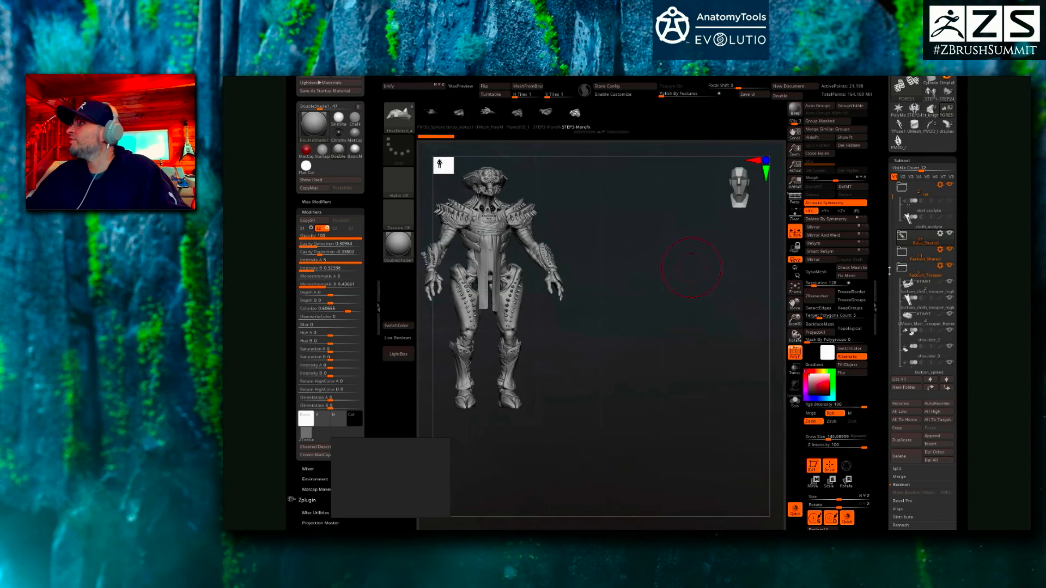
pyautogui.click(903, 270)
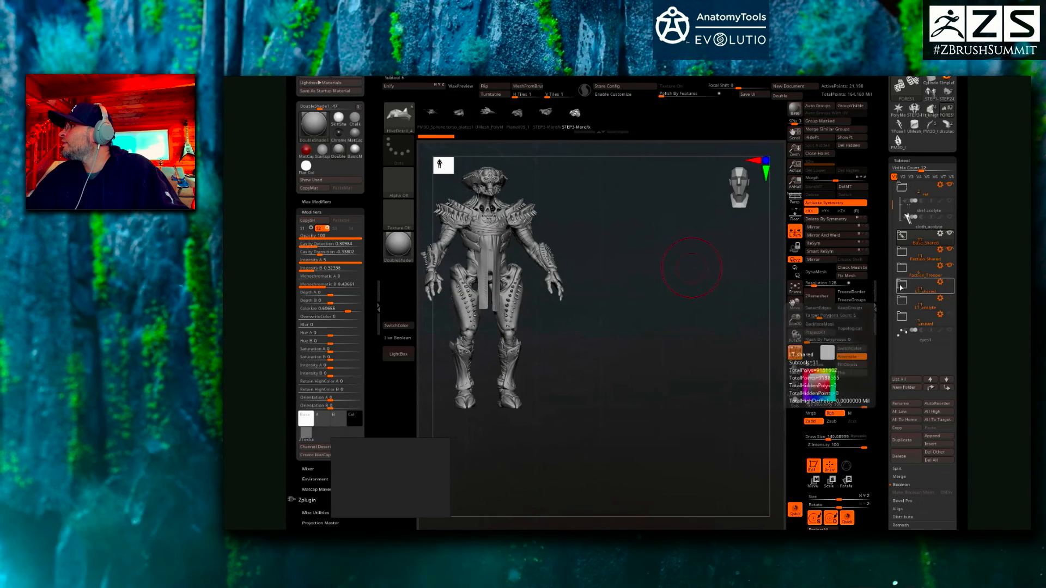
pyautogui.click(903, 285)
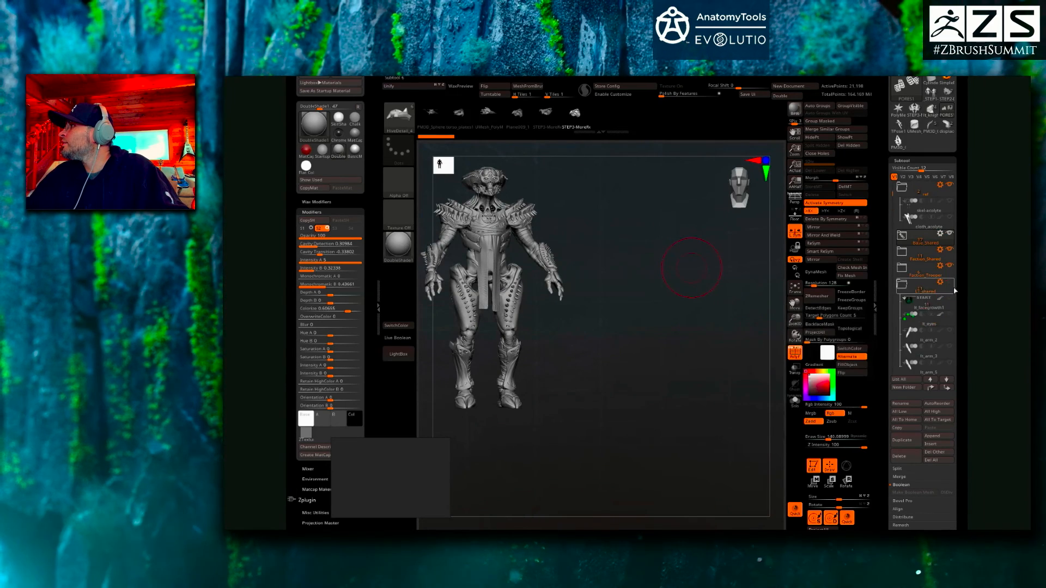
# - Switch to the Hive Knight tool, hide the LT_knight folder, show Faction_Knight and select the Lucent_Hive_Knights star subtool
pyautogui.click(931, 109)
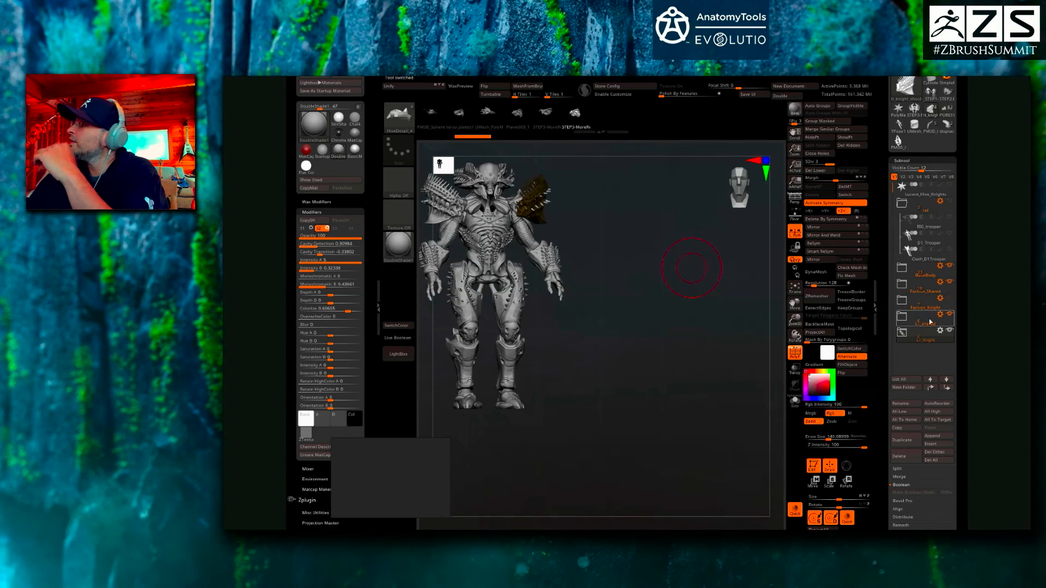
pyautogui.click(949, 314)
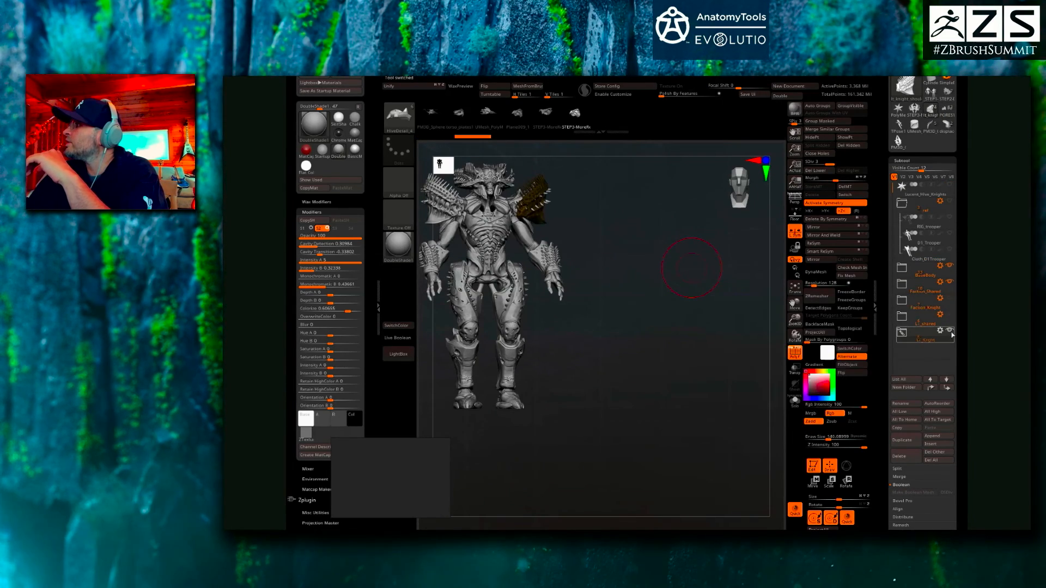
pyautogui.click(950, 299)
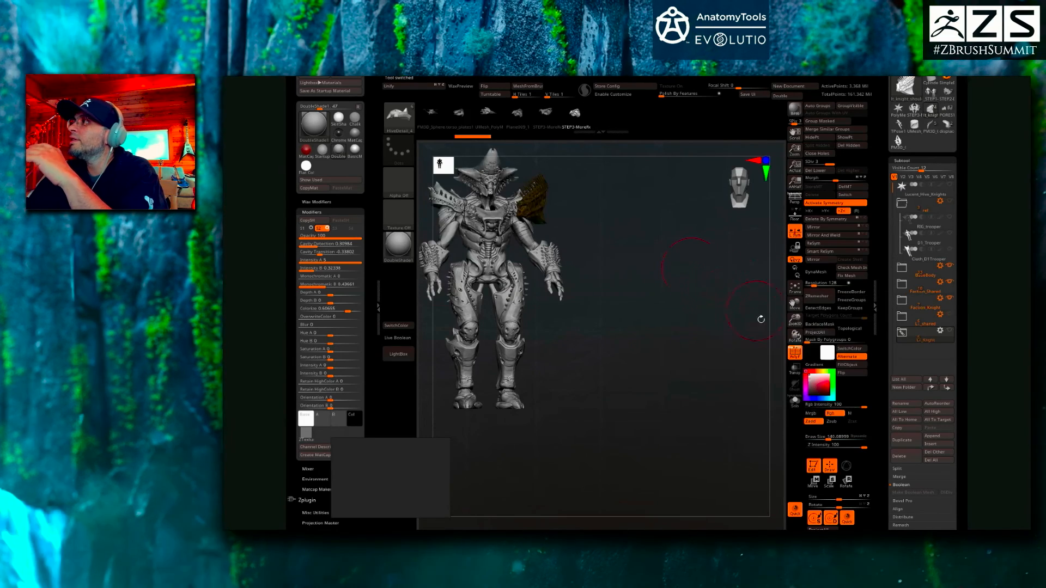
pyautogui.click(918, 238)
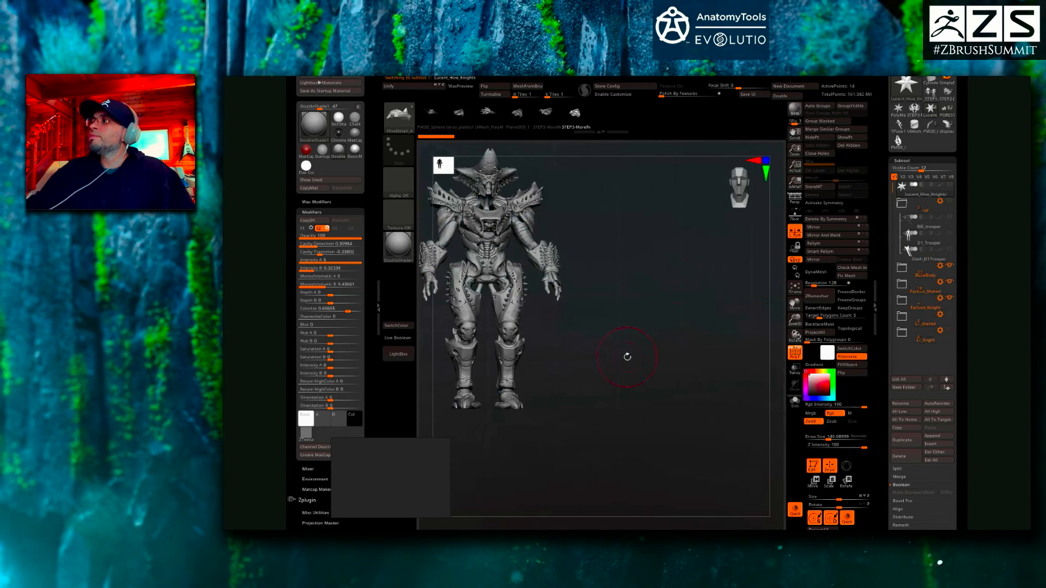
# - Reframe the full Hive Knight and examine its faction armor from the front and at an angle
pyautogui.press('f')
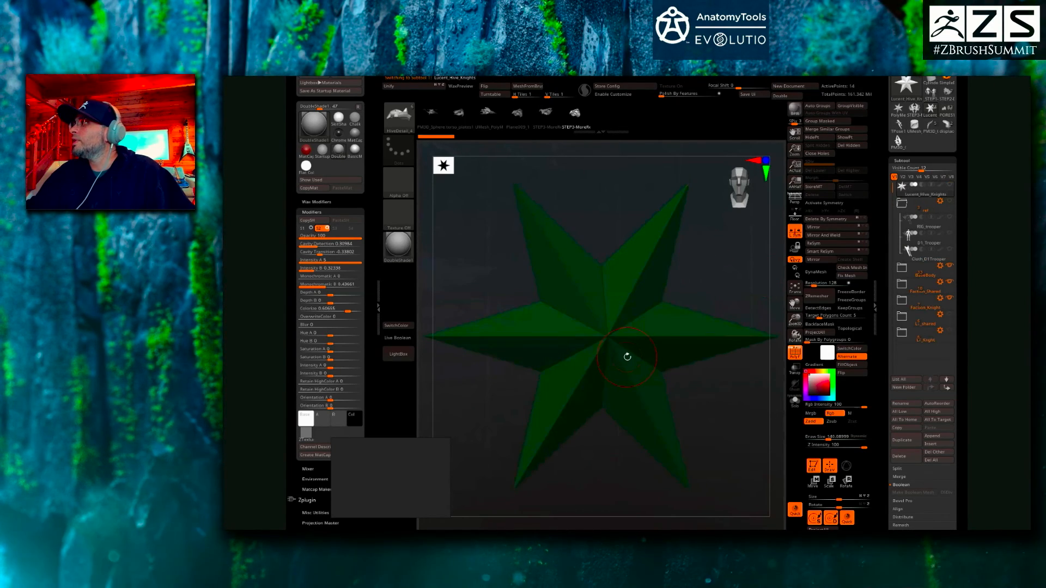
pyautogui.press('f')
pyautogui.moveTo(716, 281); pyautogui.dragTo(713, 282)
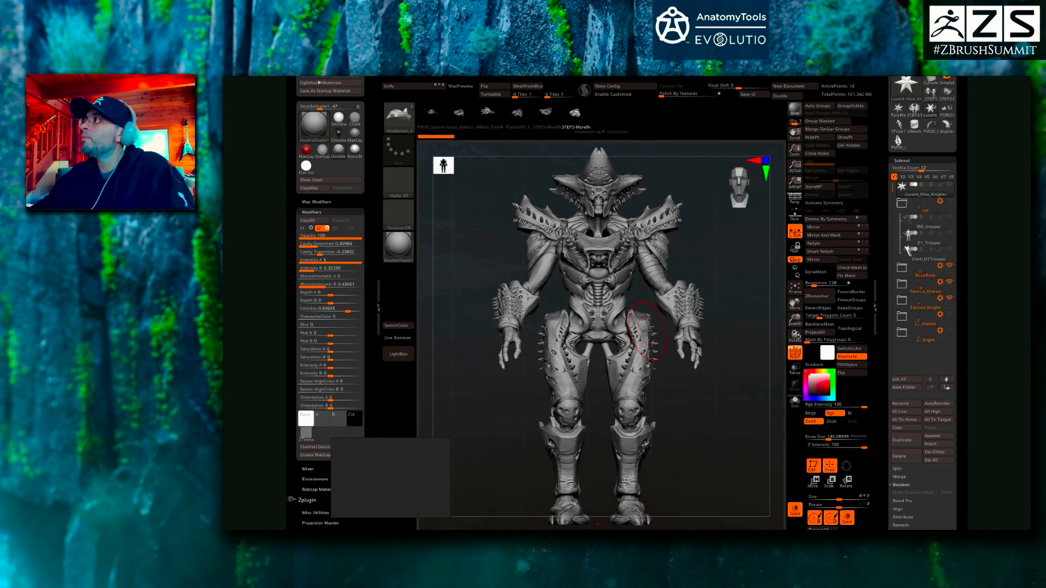
pyautogui.moveTo(691, 397); pyautogui.dragTo(652, 391)
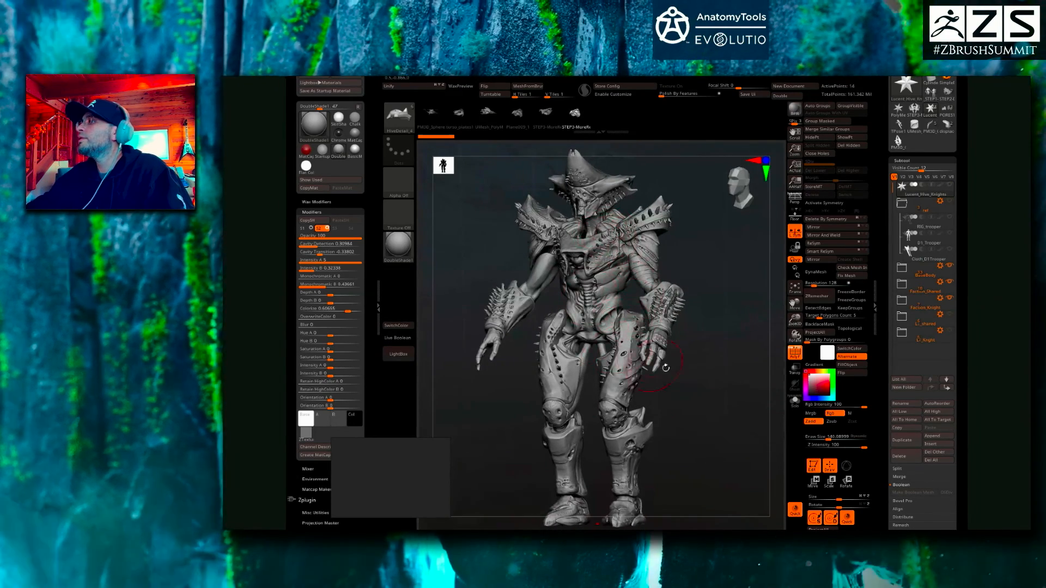
pyautogui.moveTo(697, 379); pyautogui.dragTo(727, 359)
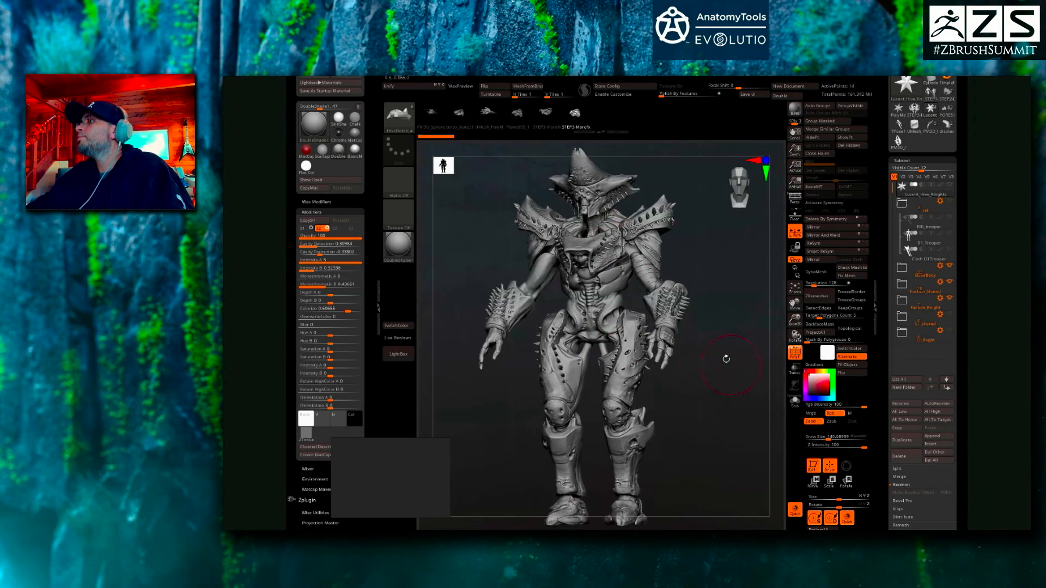
pyautogui.keyDown('shift'); pyautogui.moveTo(703, 393); pyautogui.dragTo(703, 394); pyautogui.keyUp('shift')
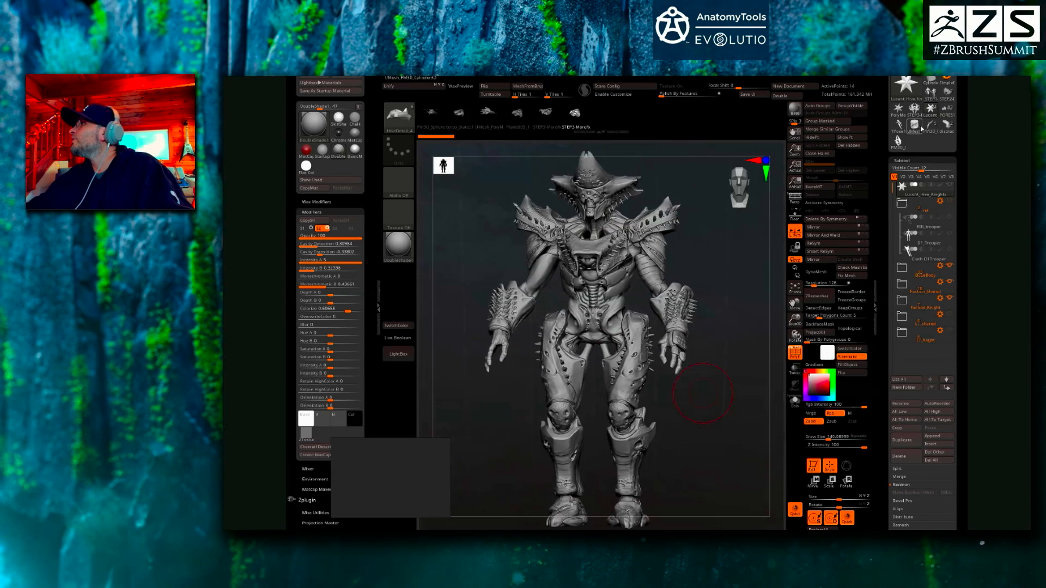
# - Switch between the displacement head tool and the STEP3 helmet tool, ending on the displacement head
pyautogui.click(947, 124)
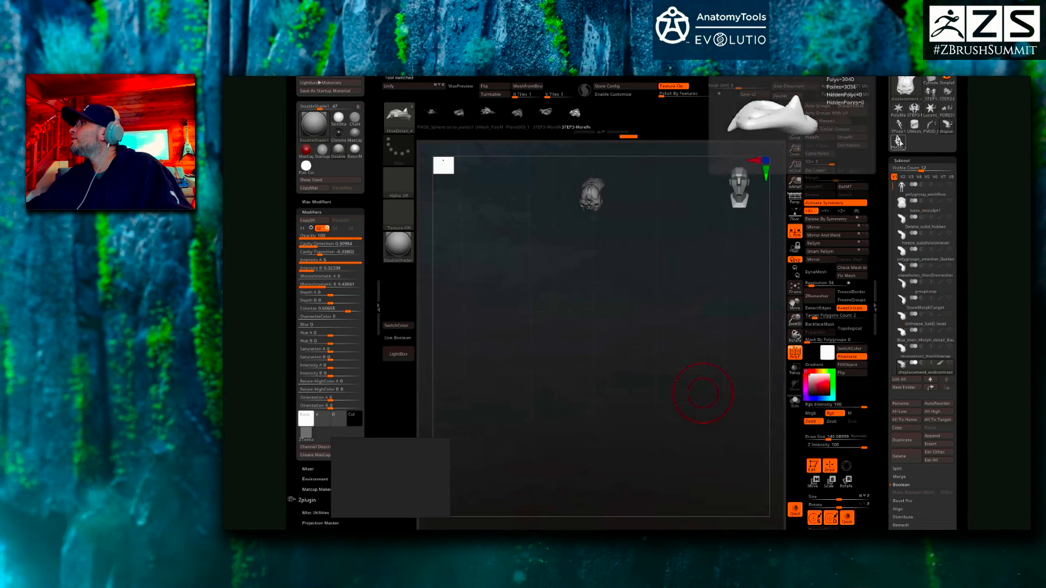
pyautogui.click(914, 109)
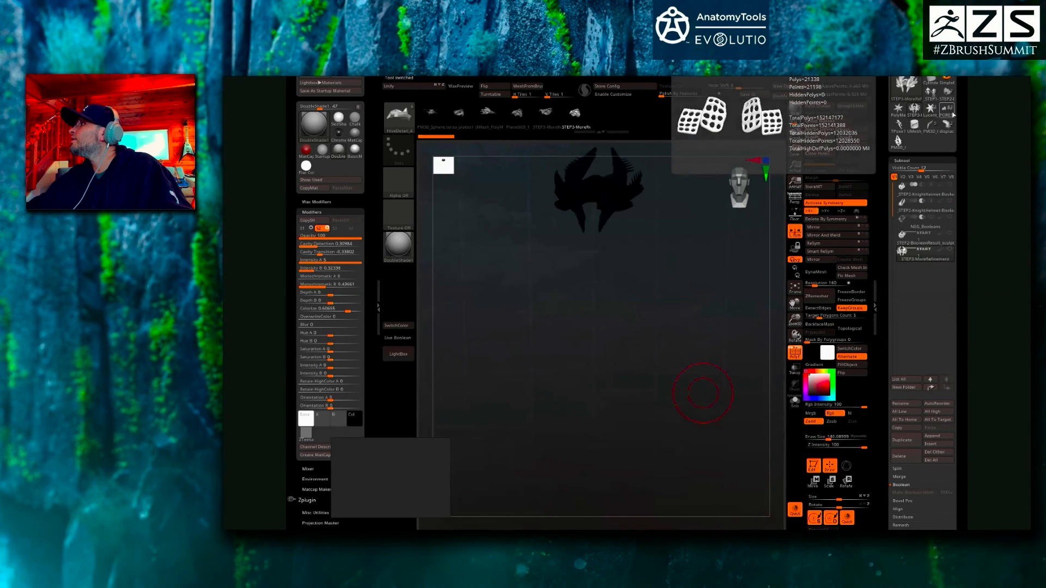
pyautogui.click(947, 126)
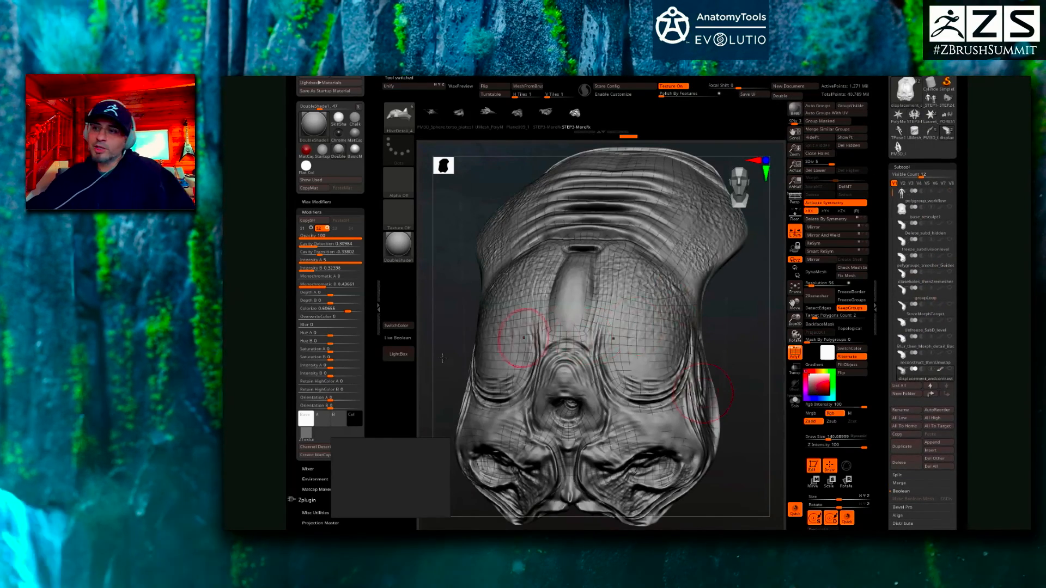
pyautogui.press('super')
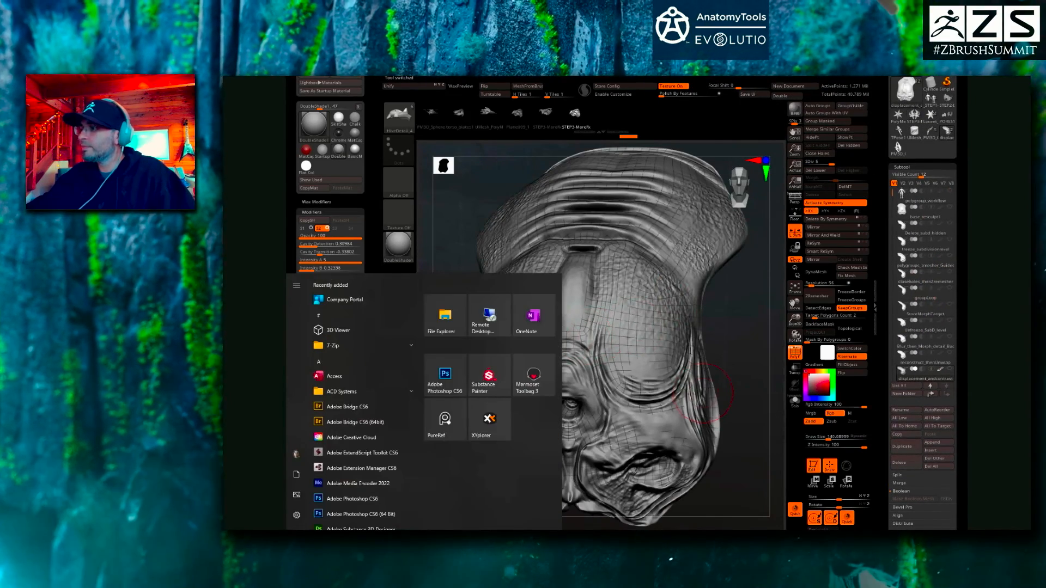
pyautogui.moveTo(705, 537)
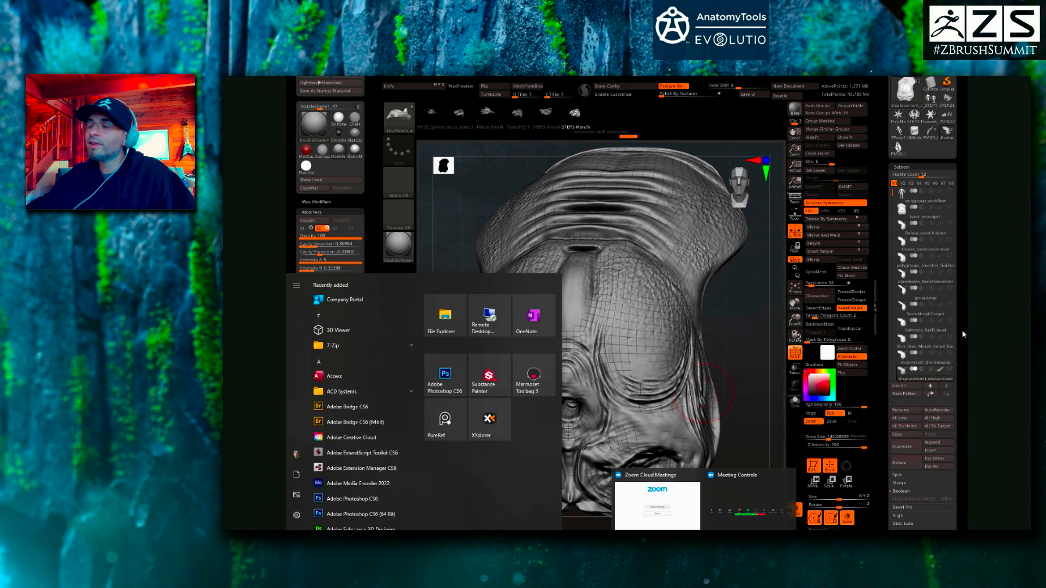
pyautogui.click(736, 327)
pyautogui.moveTo(736, 328); pyautogui.dragTo(709, 415)
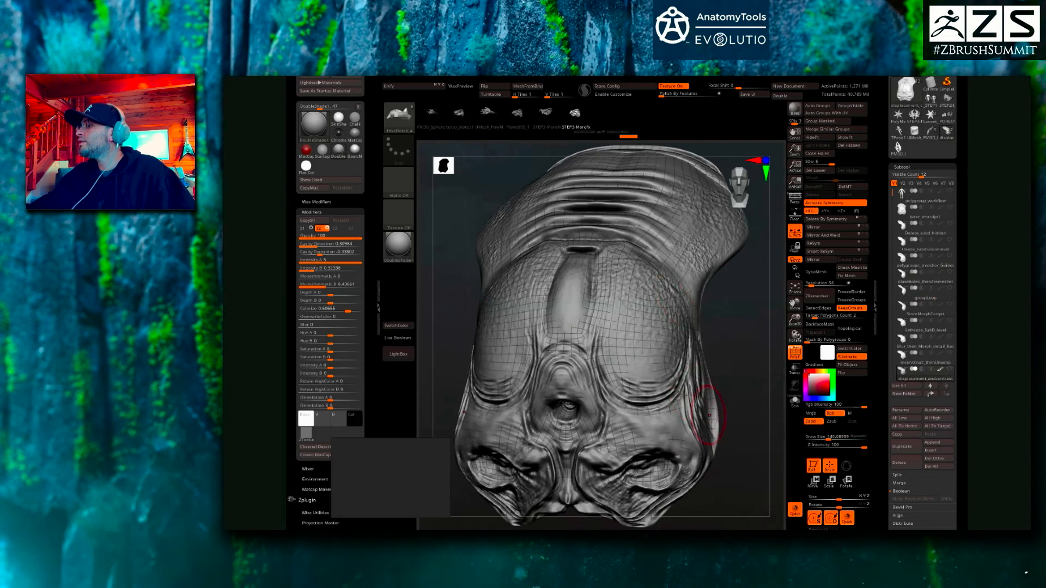
pyautogui.press('super')
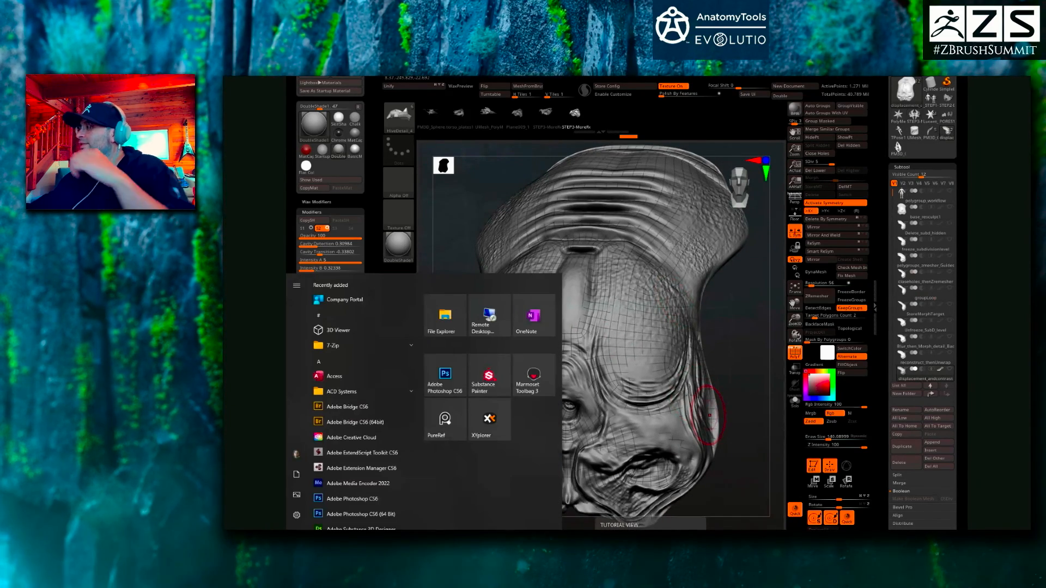